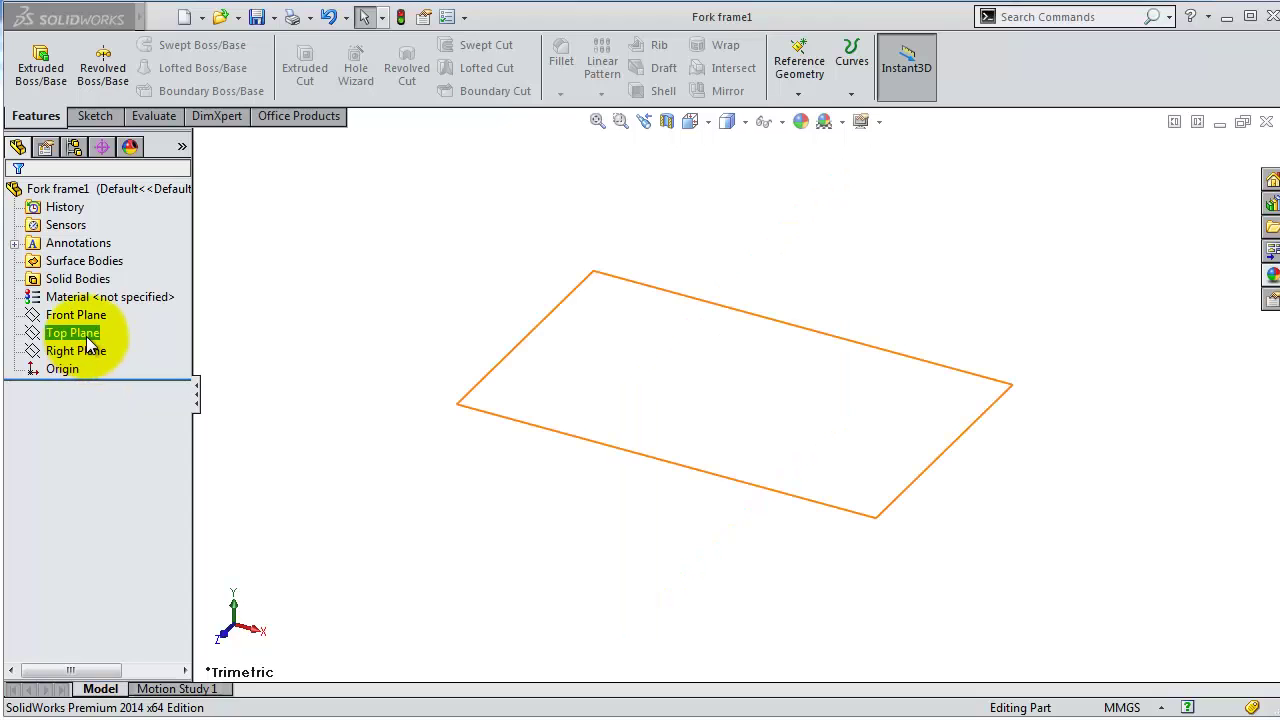
Step: Start a Top Plane sketch with a 483 mm horizontal centerline from the origin
click(72, 333)
click(103, 300)
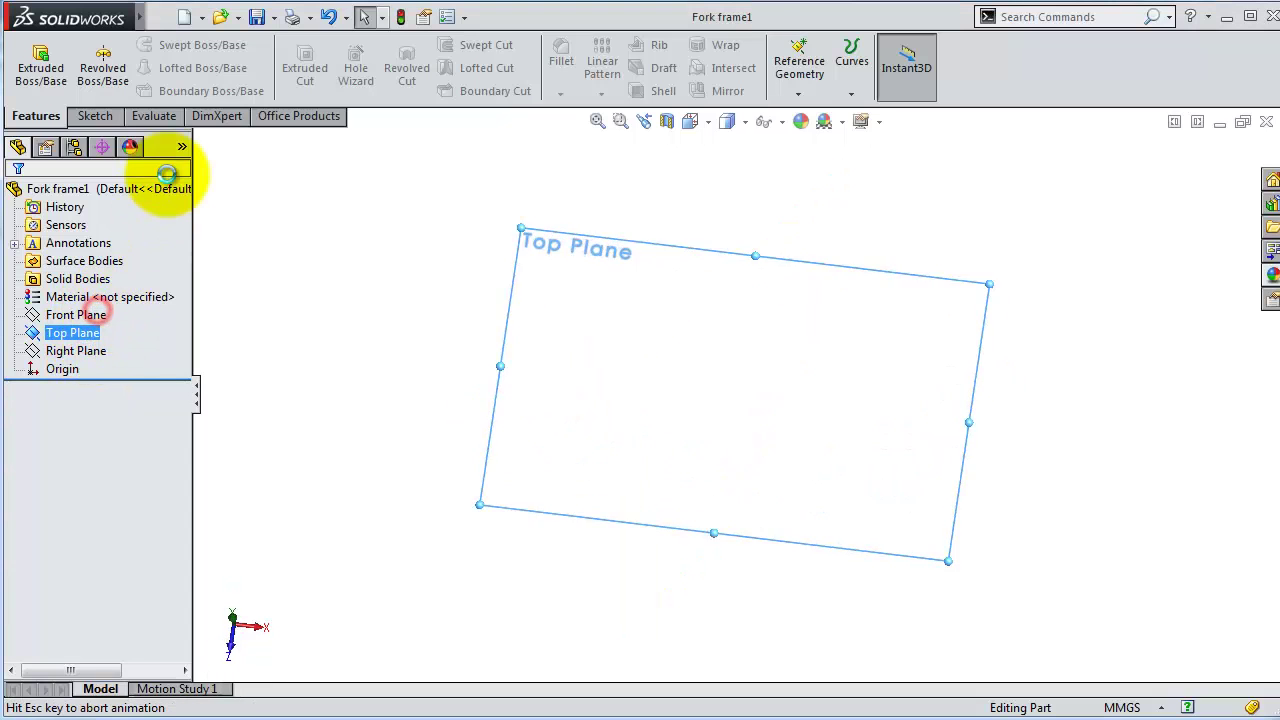
click(149, 45)
click(175, 82)
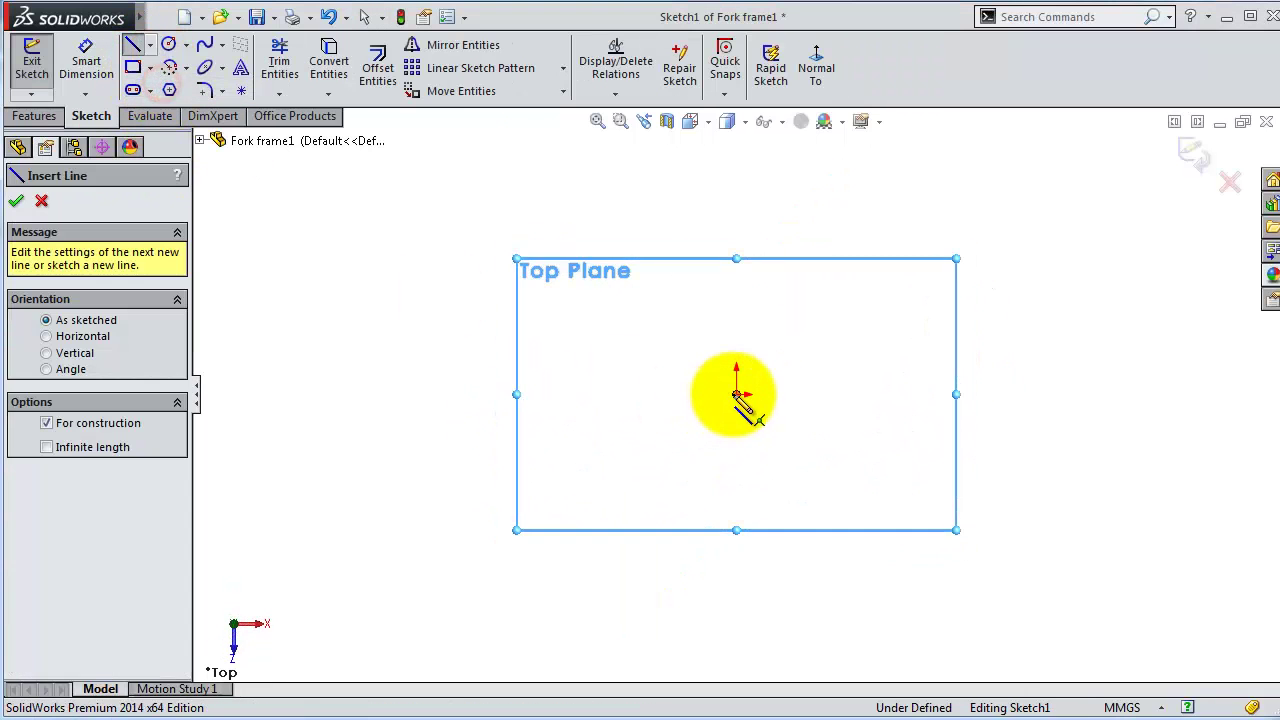
click(736, 393)
click(1058, 393)
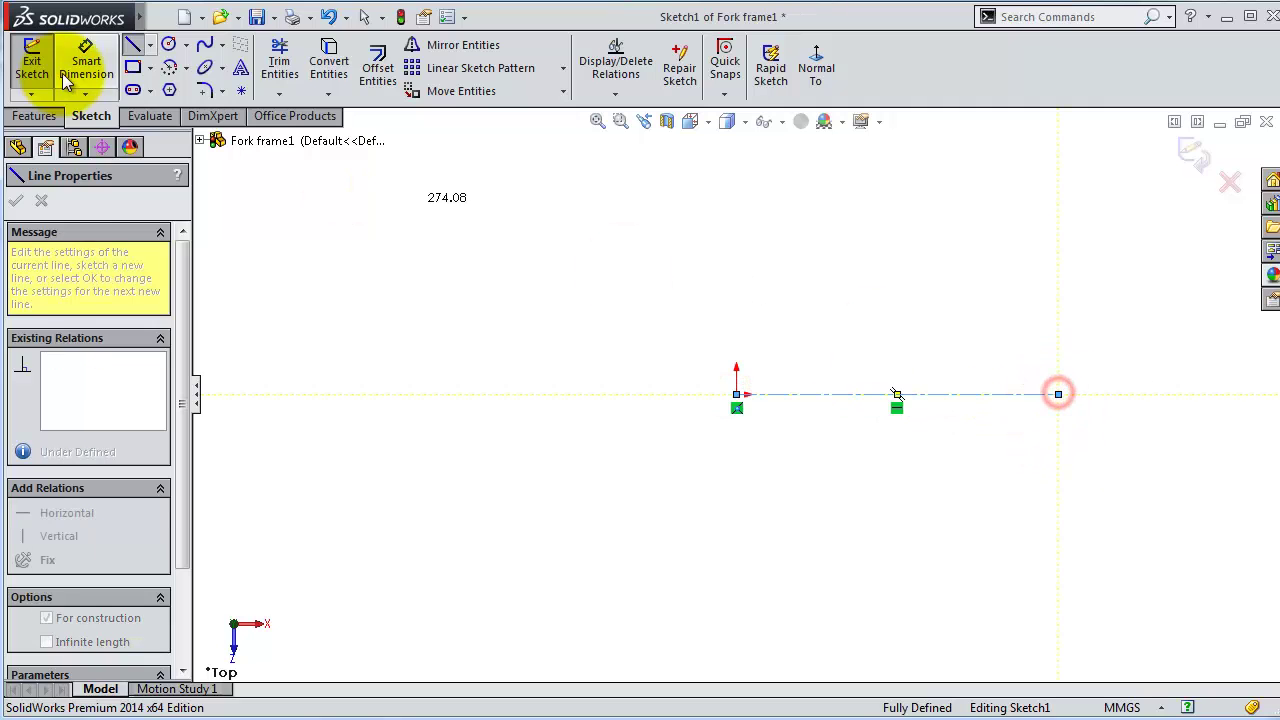
click(86, 60)
click(883, 393)
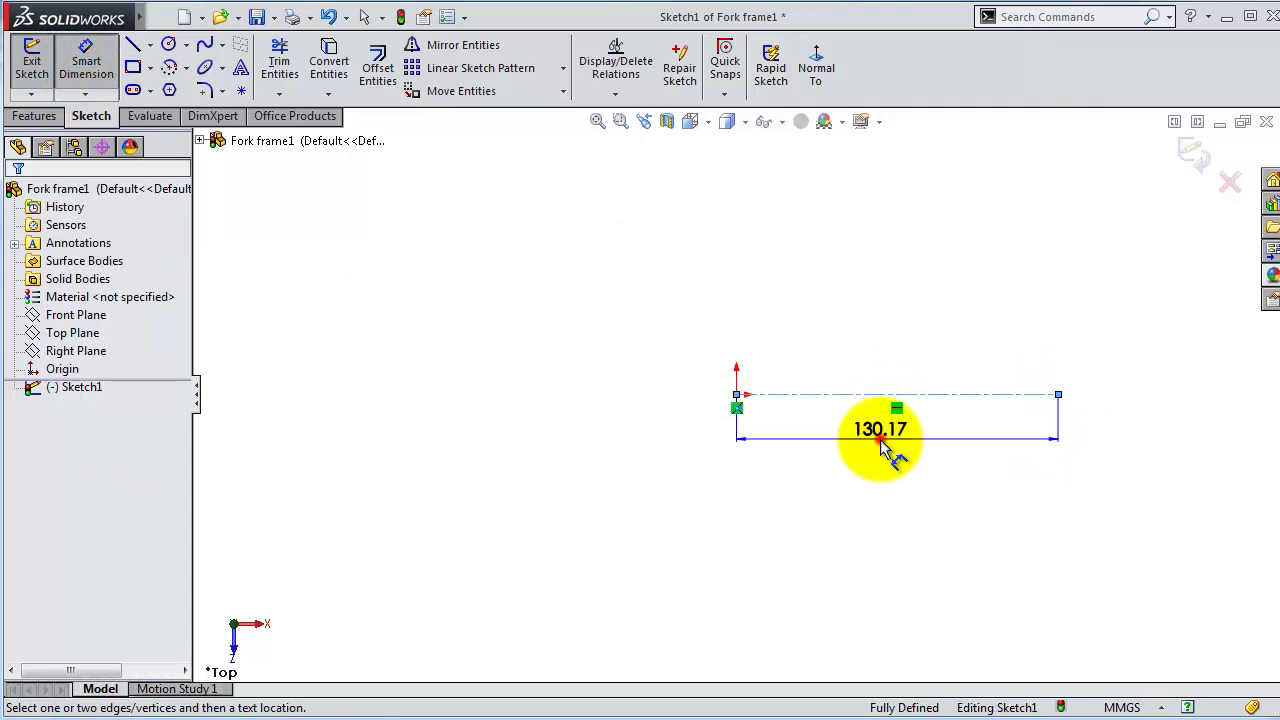
click(884, 448)
text(4)
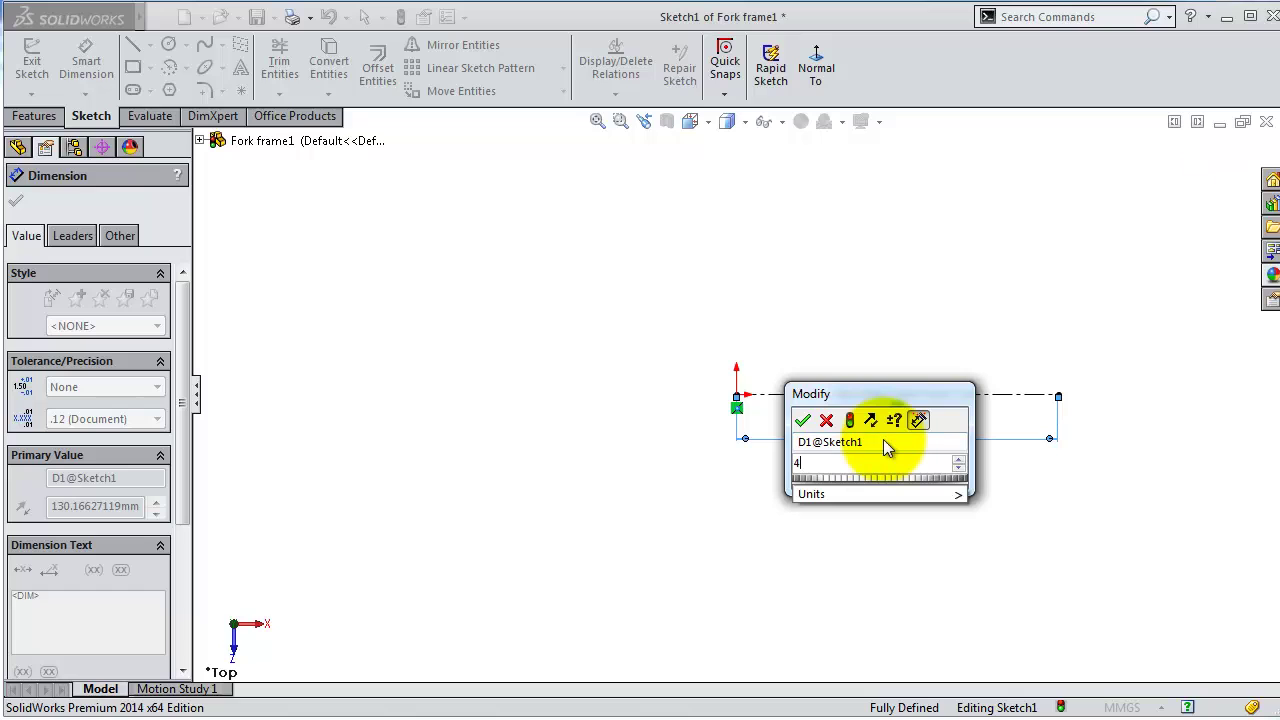
text(83)
key(Return)
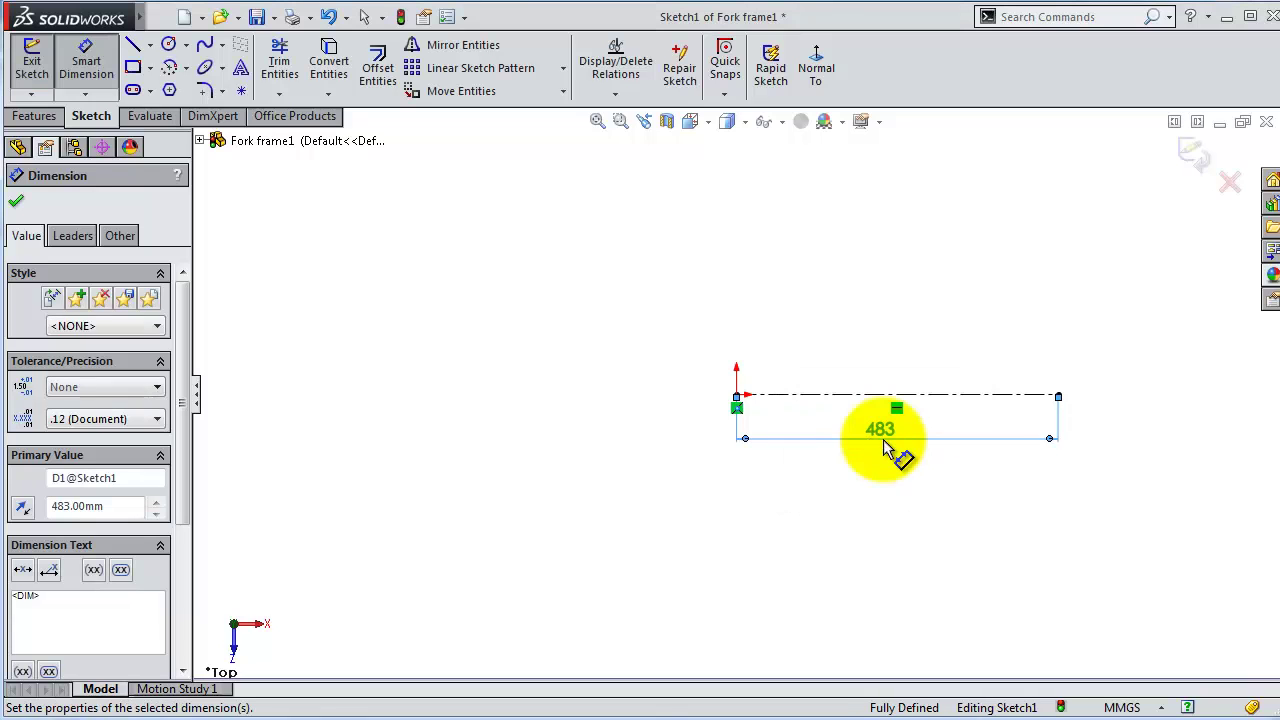
Step: Draw the C-shaped flange and upright lines, dimensioning the upright 200 mm
click(132, 45)
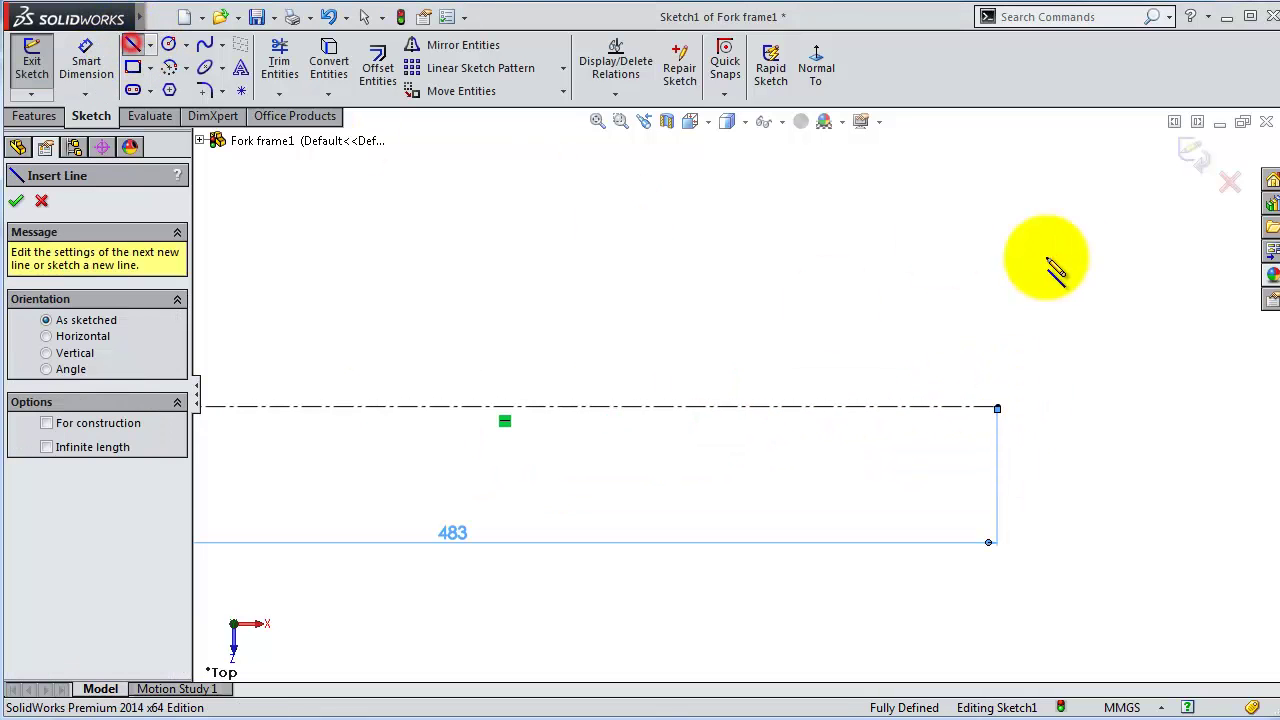
click(885, 219)
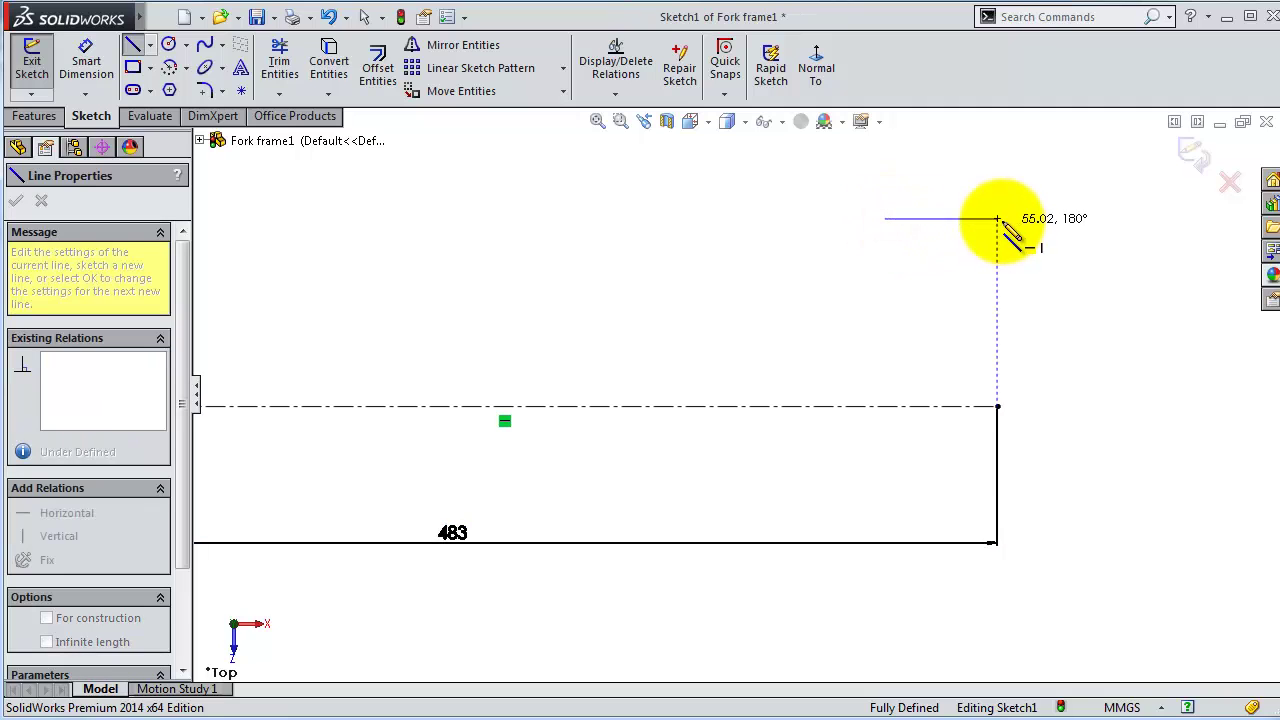
click(998, 219)
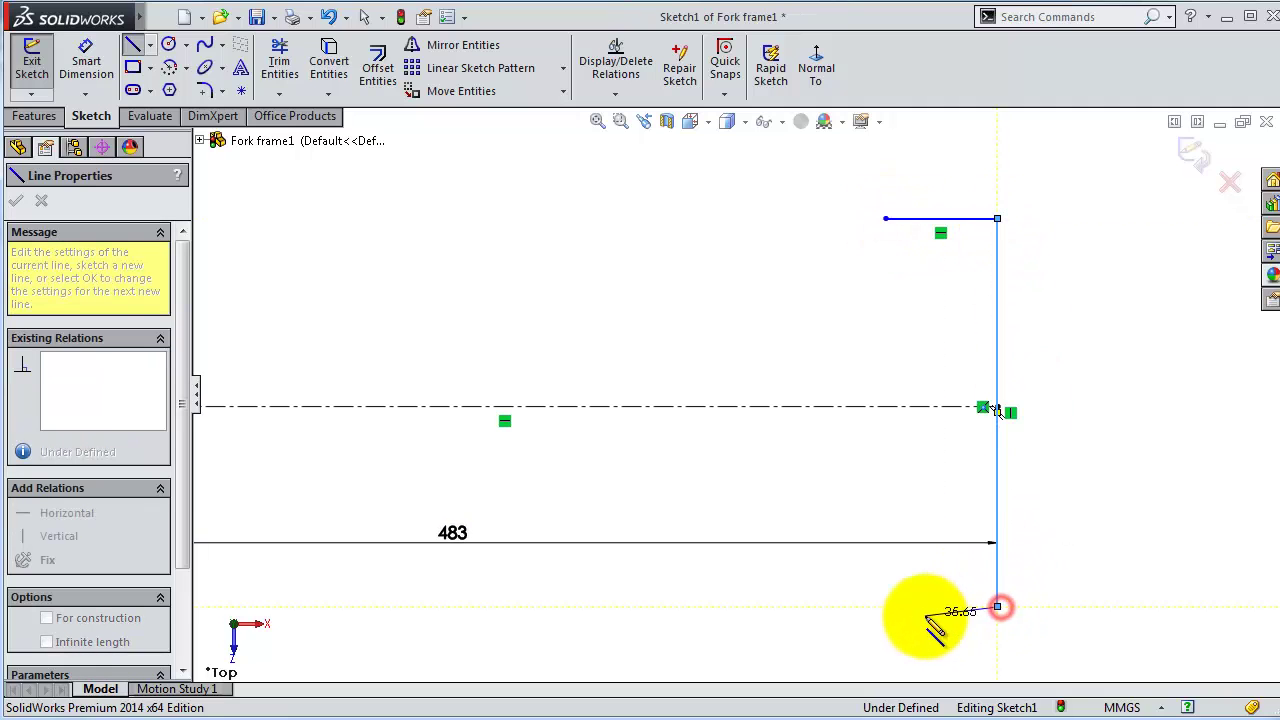
click(915, 606)
click(86, 60)
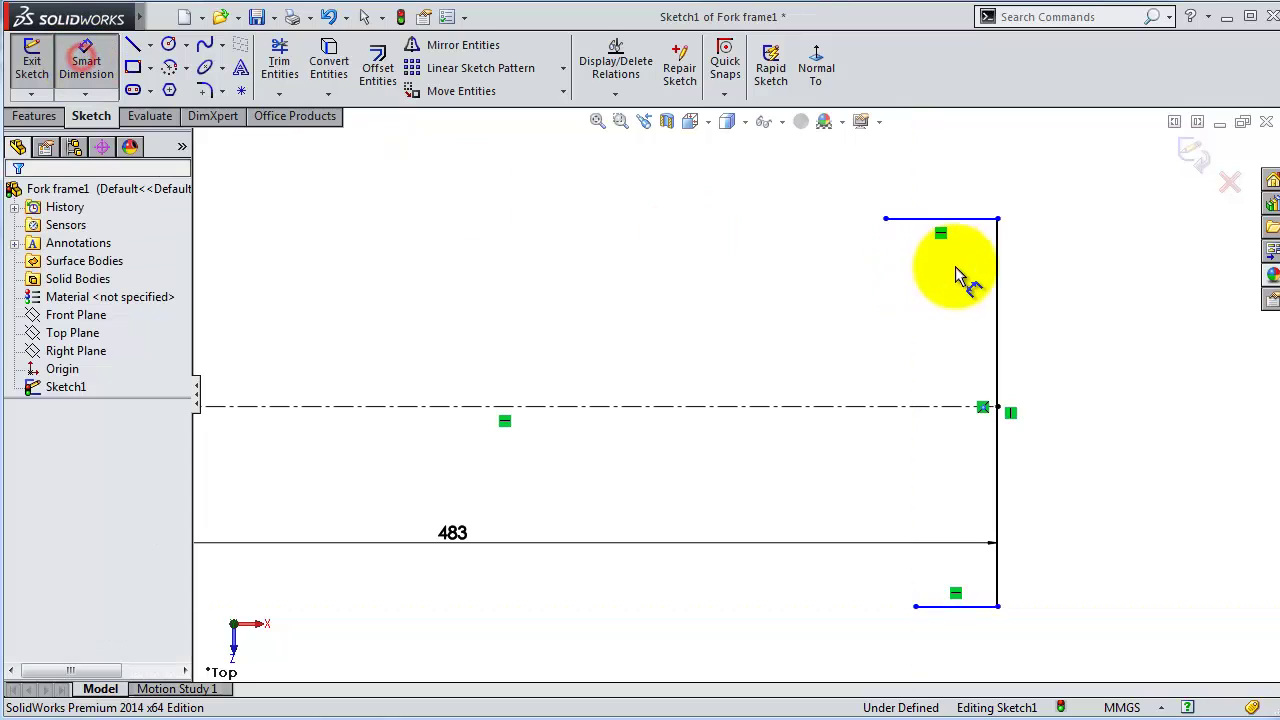
click(1000, 275)
click(1085, 290)
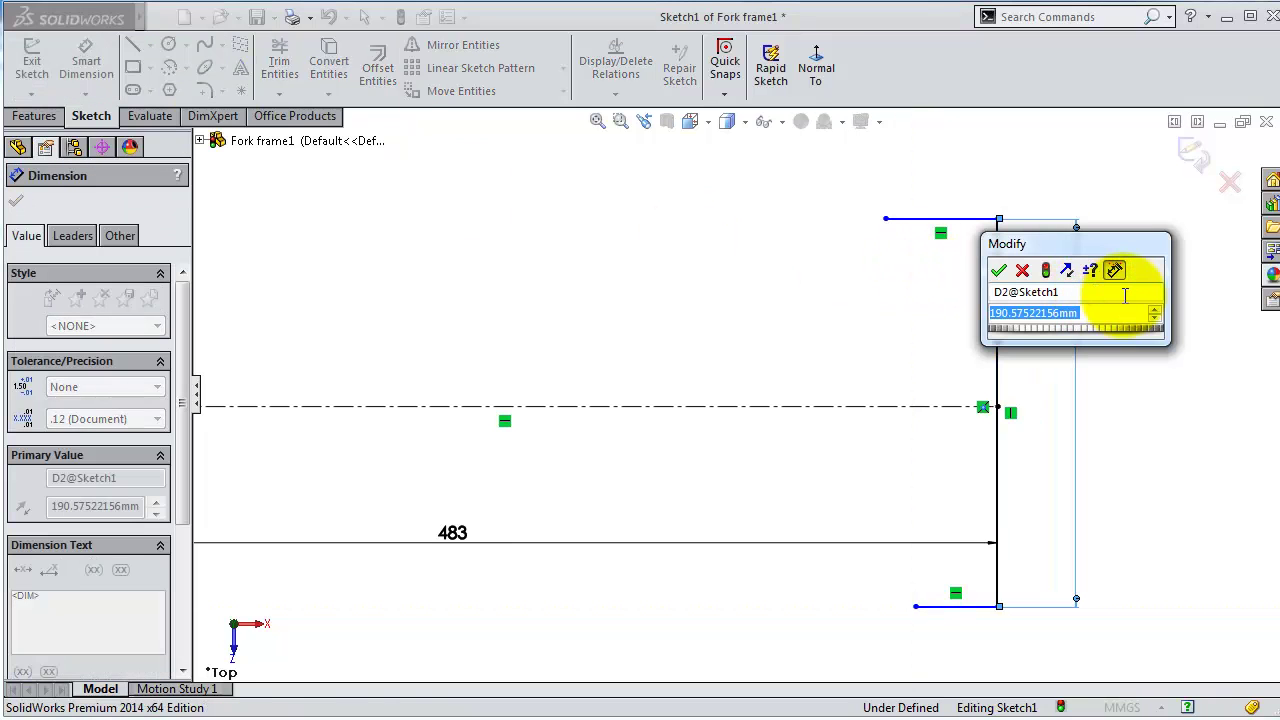
text(200)
key(Return)
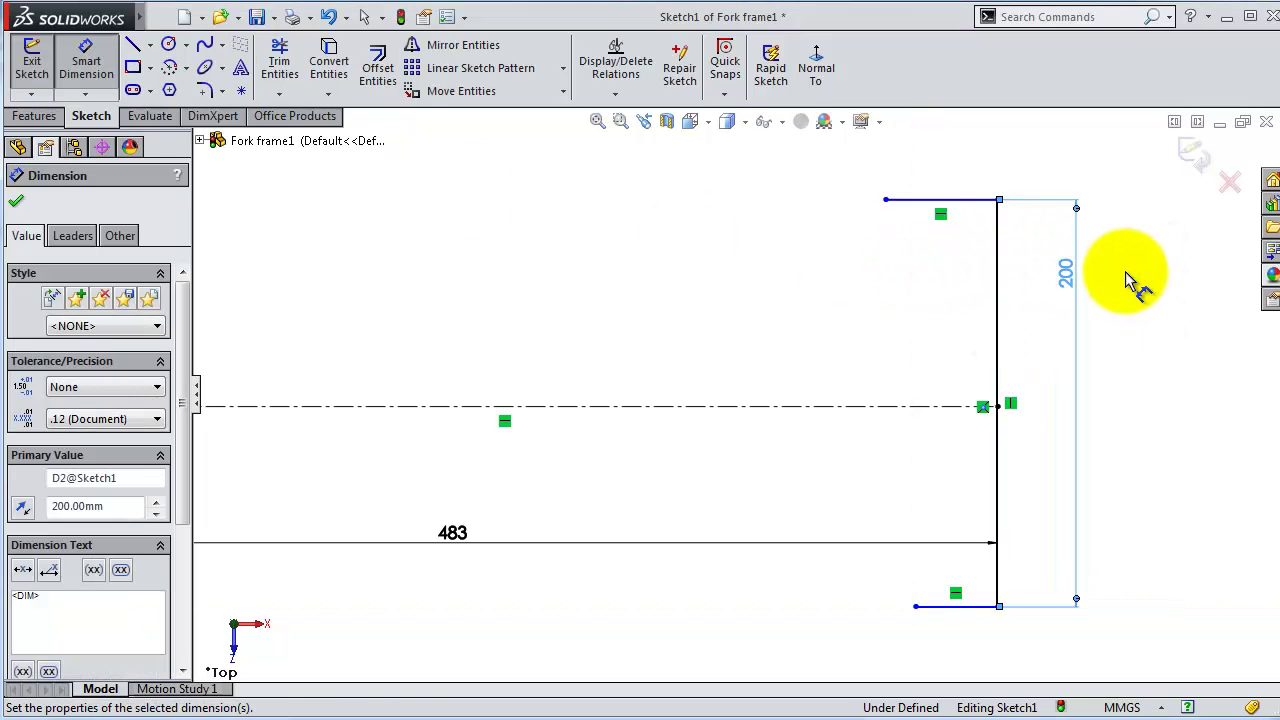
key(Escape)
Step: Make the top and bottom flanges equal in length
click(912, 200)
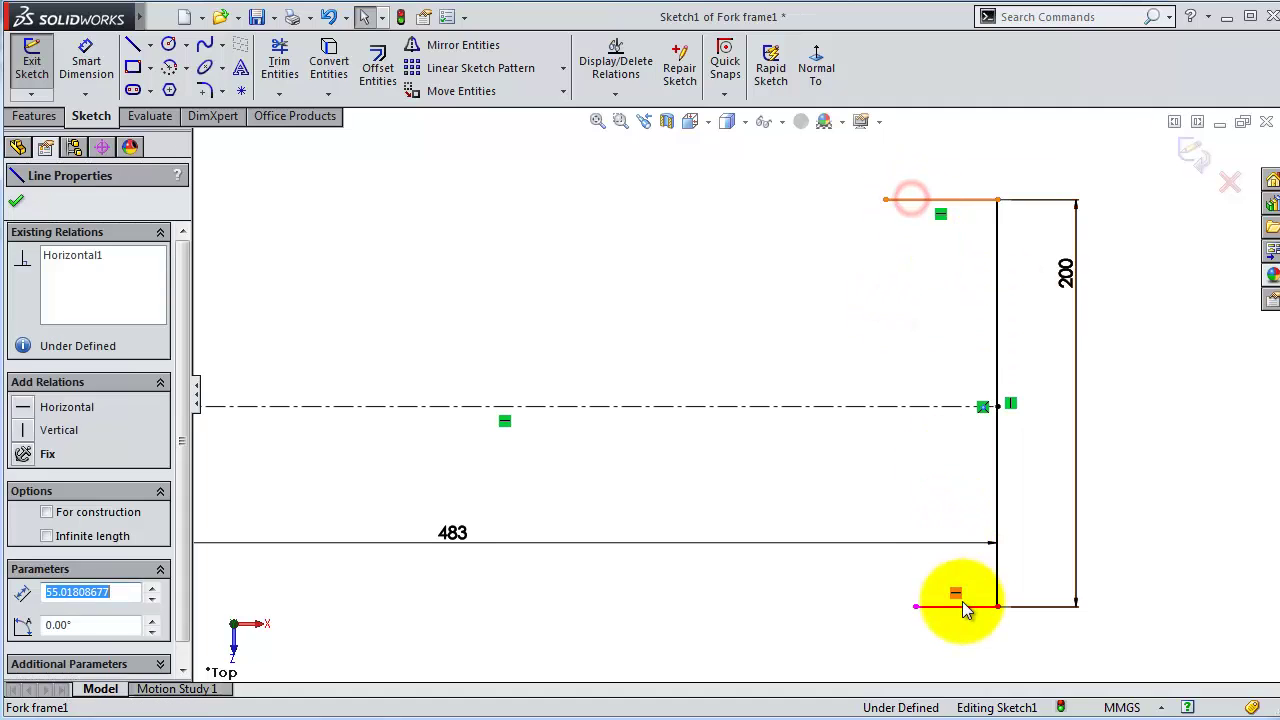
ctrl+click(975, 605)
click(1139, 527)
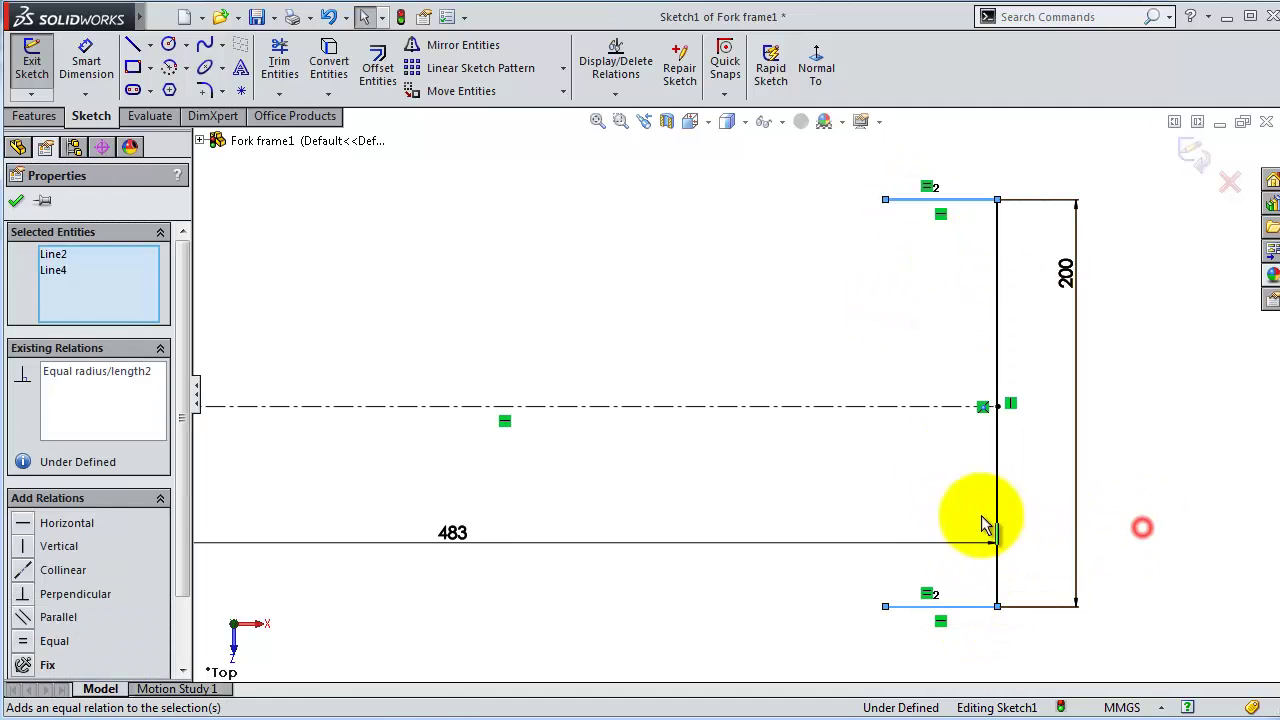
click(894, 491)
Step: Place the centerline's end point at the upright's midpoint
click(928, 406)
ctrl+click(997, 372)
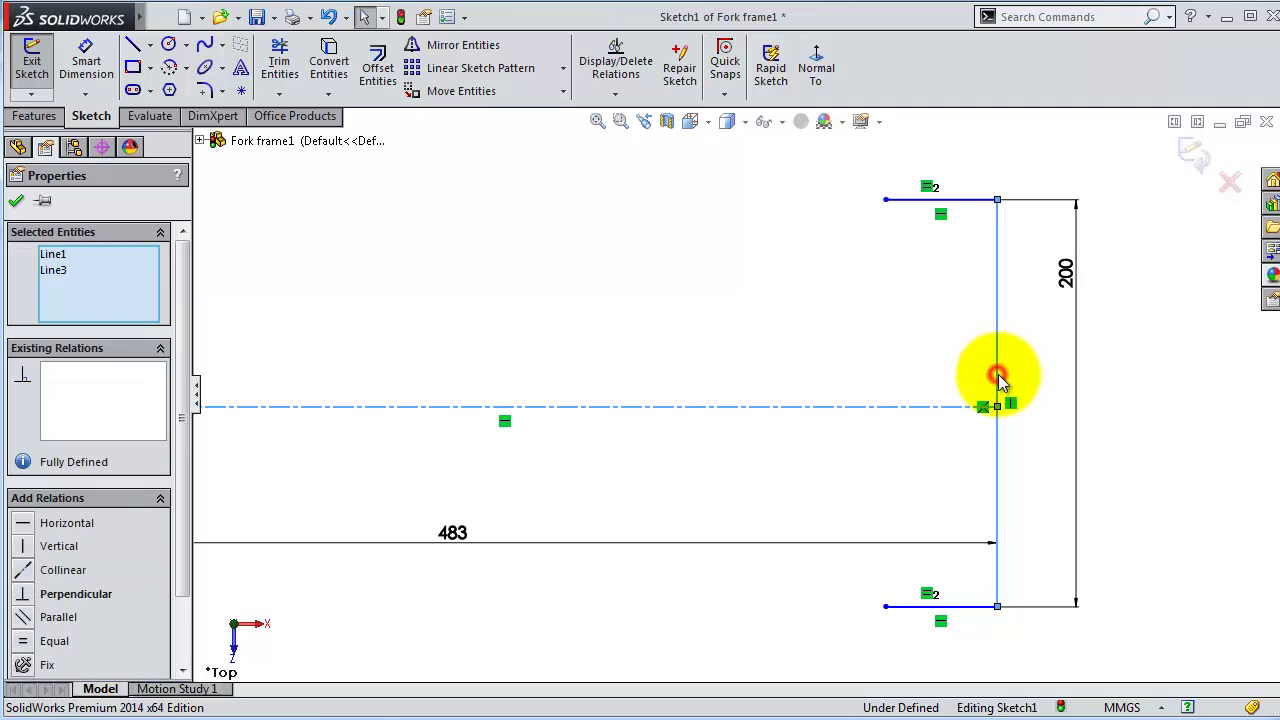
click(969, 443)
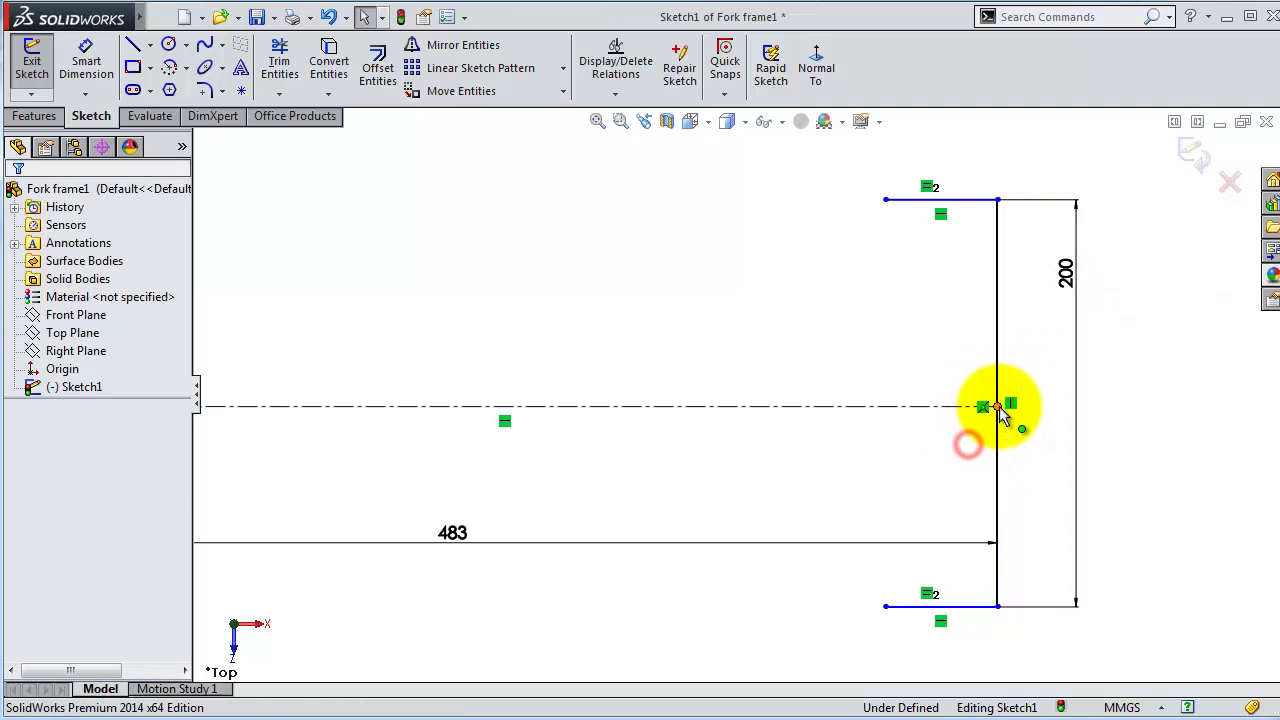
click(1000, 405)
ctrl+click(997, 372)
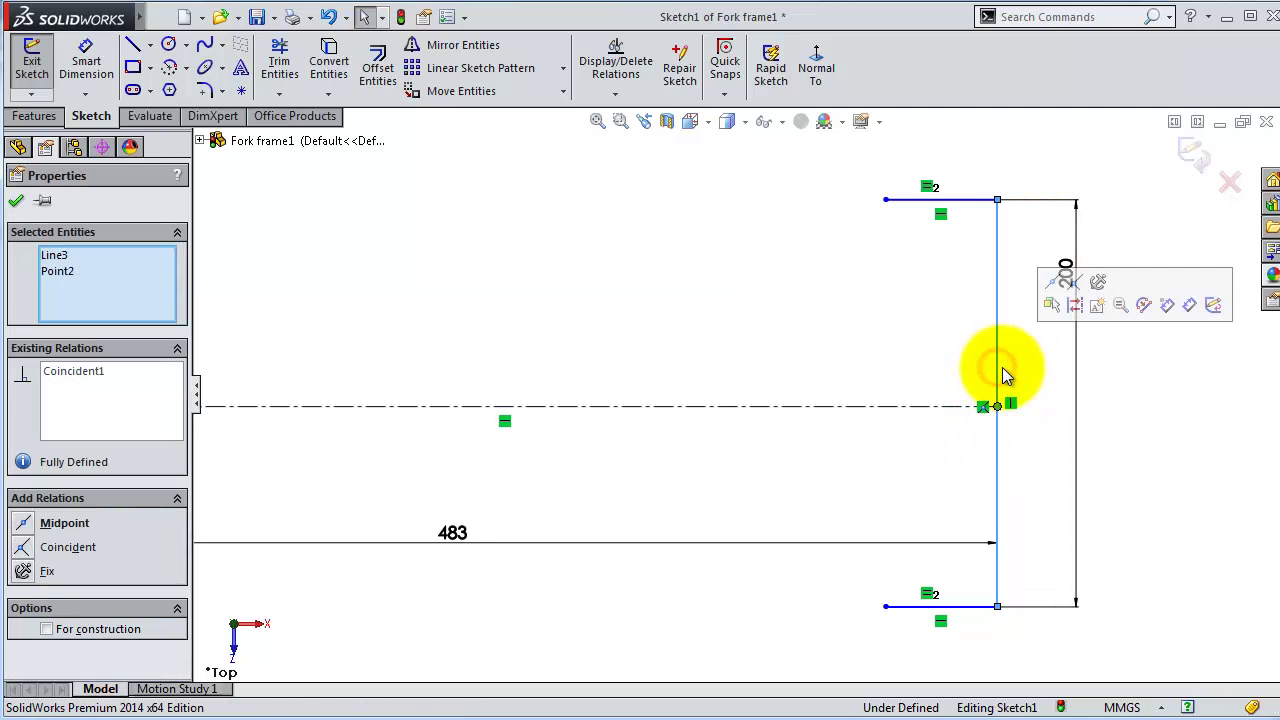
click(1050, 281)
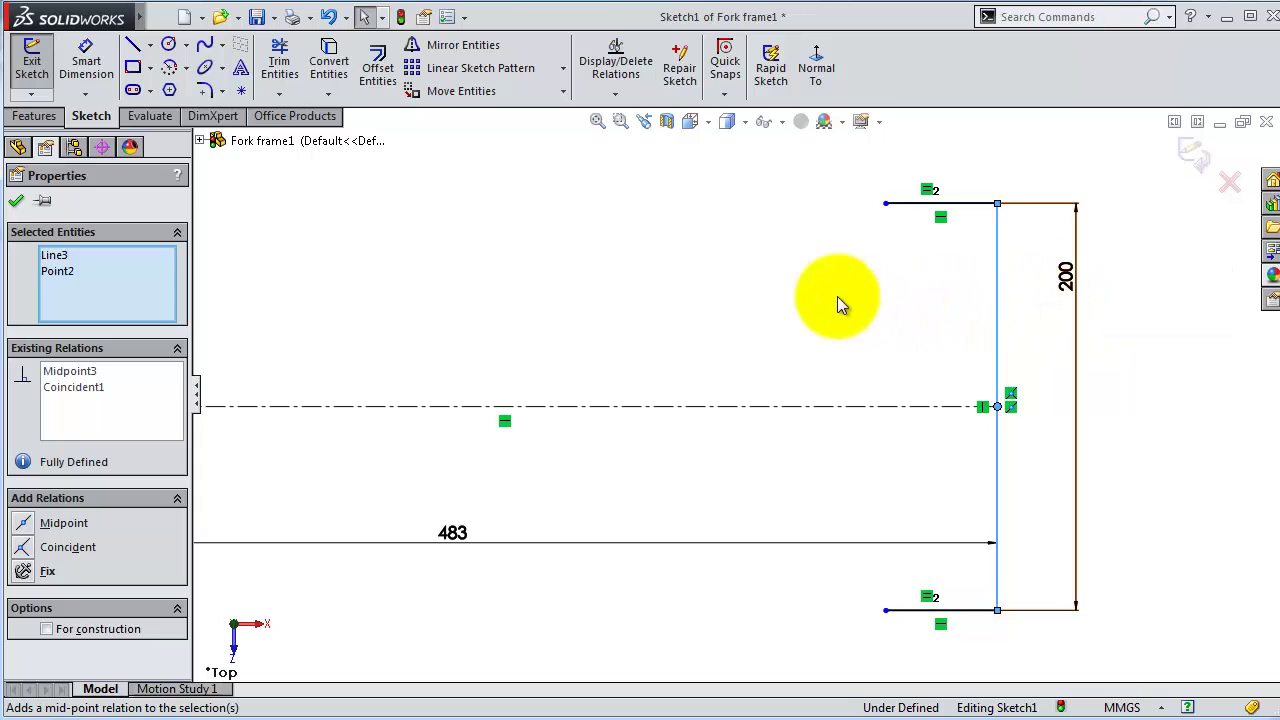
Step: Dimension the top flange to 63 mm so the sketch is fully defined
click(86, 60)
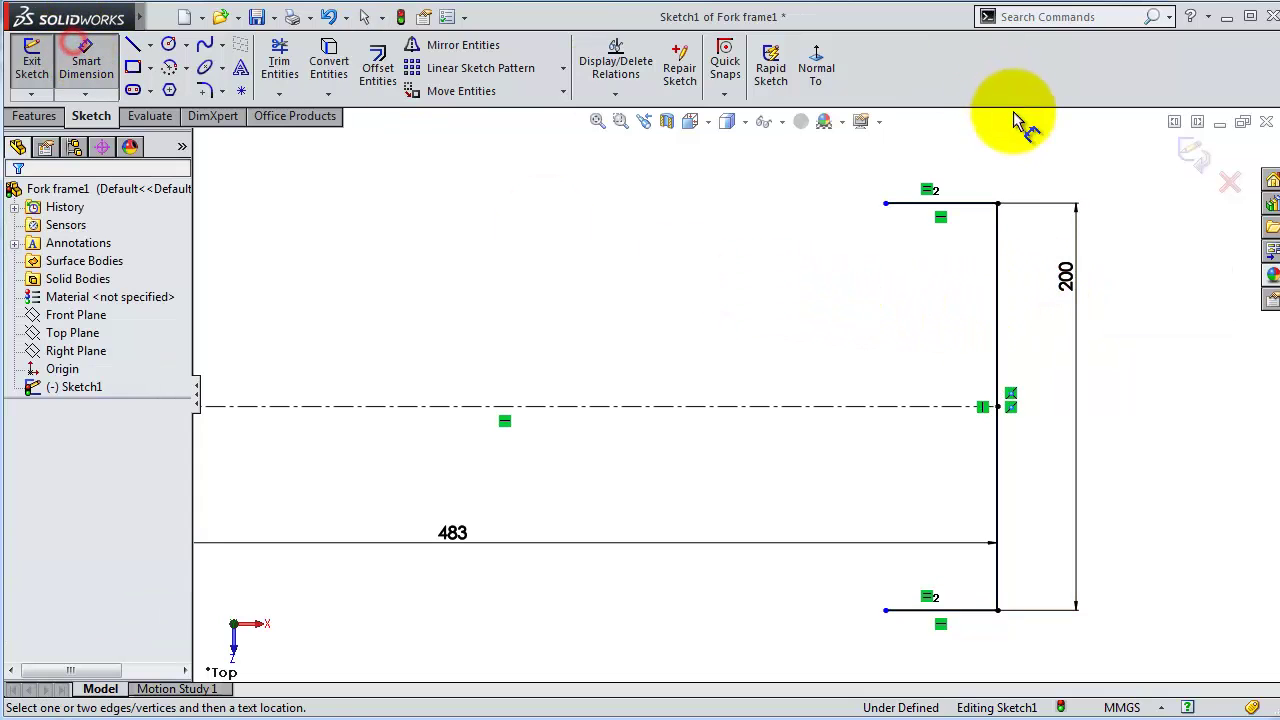
click(975, 203)
click(988, 178)
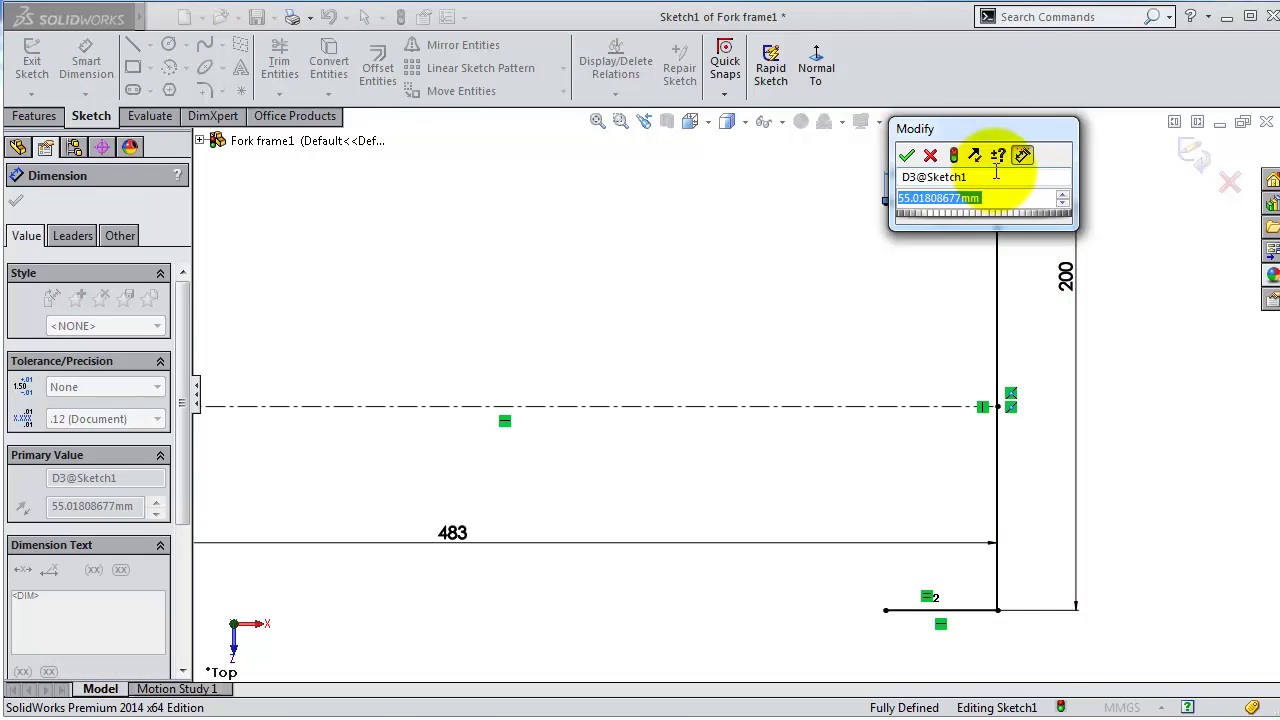
text(63)
key(Return)
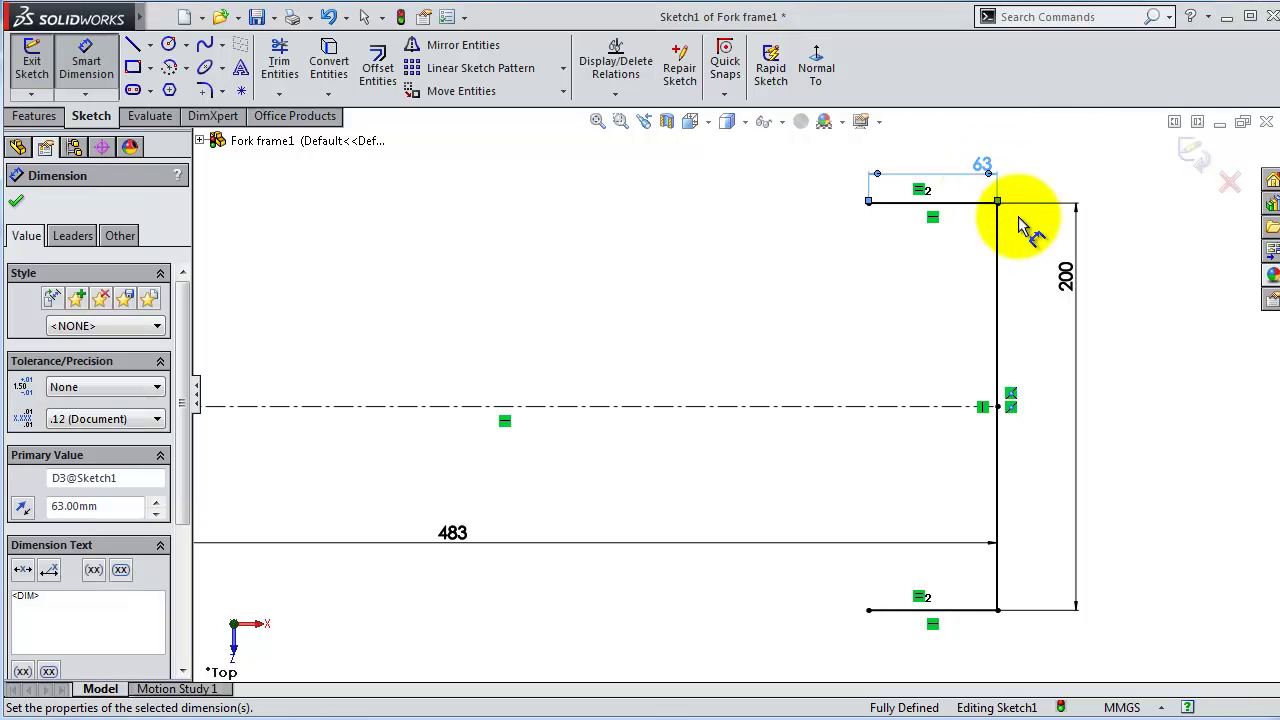
key(f)
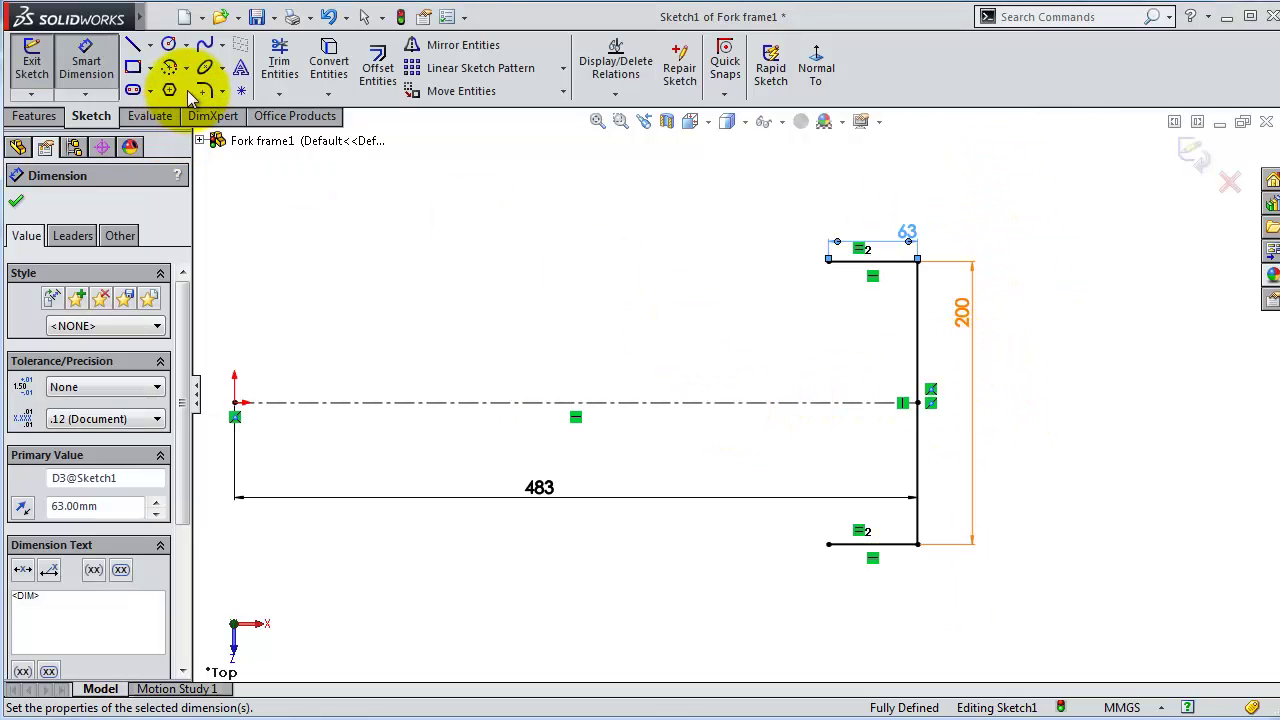
click(204, 88)
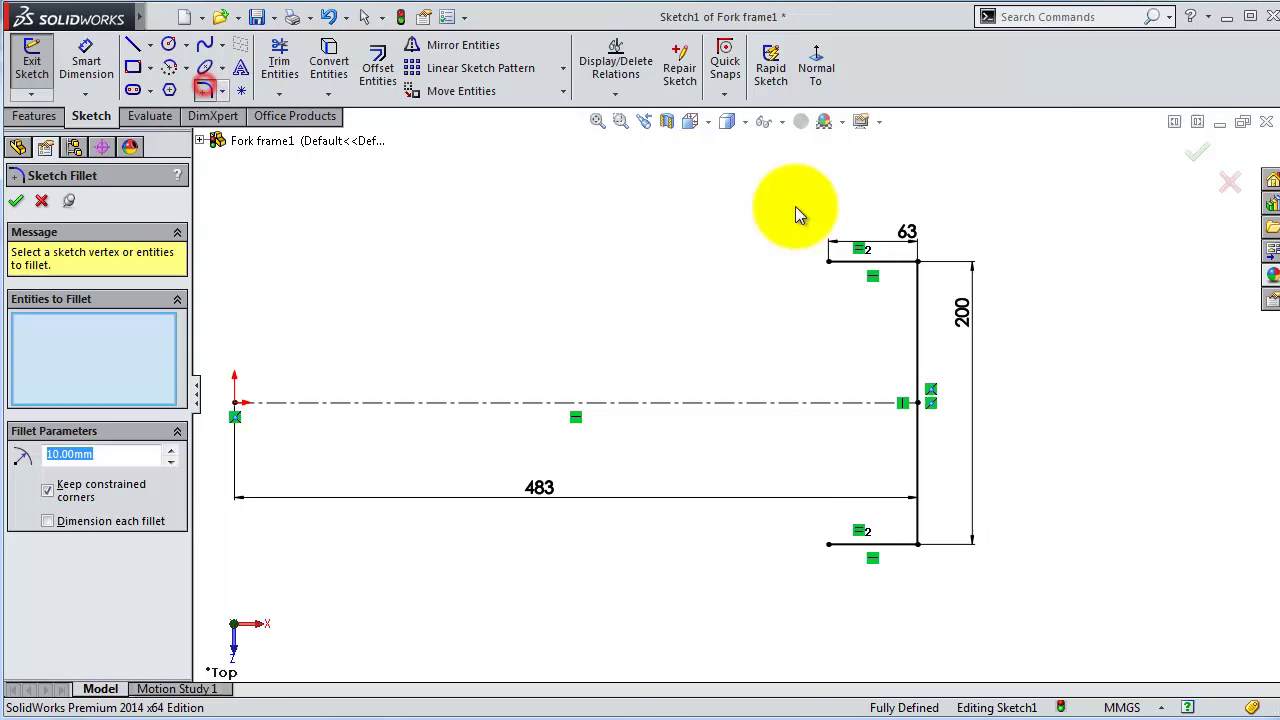
Step: Fillet the top and bottom flange-to-upright corners with 10 mm radius
click(916, 262)
click(550, 462)
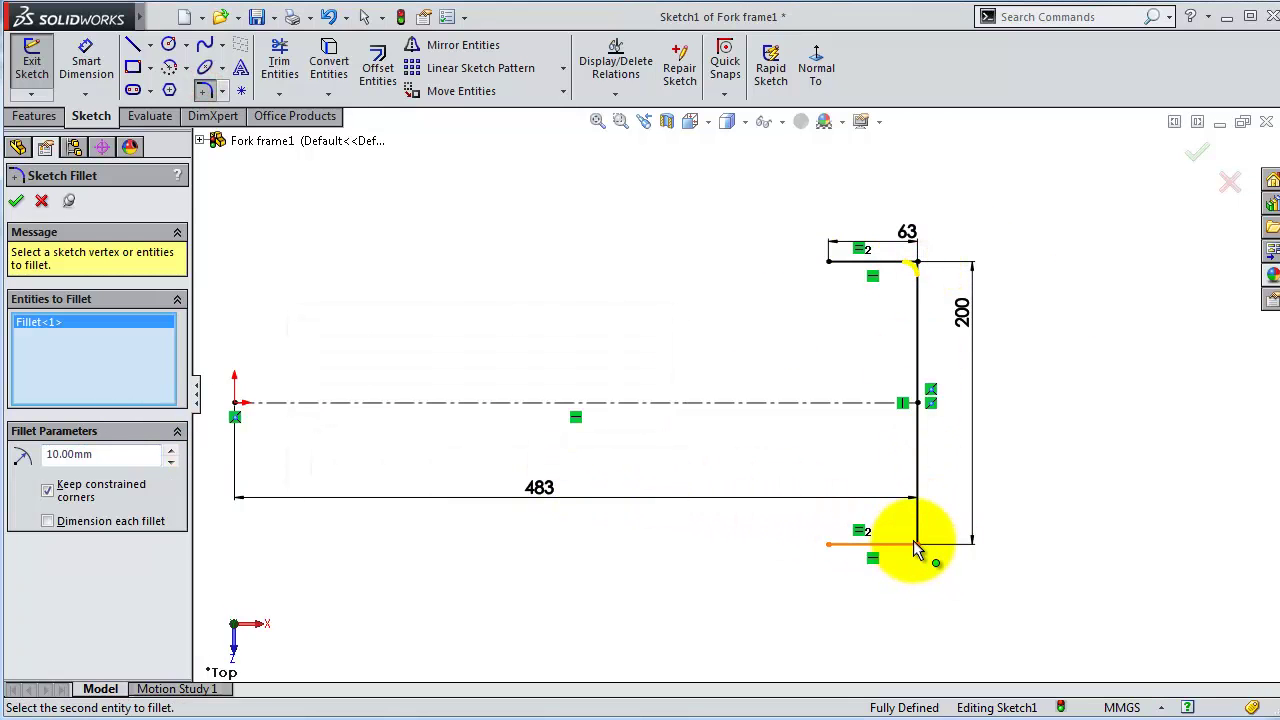
click(916, 544)
click(545, 456)
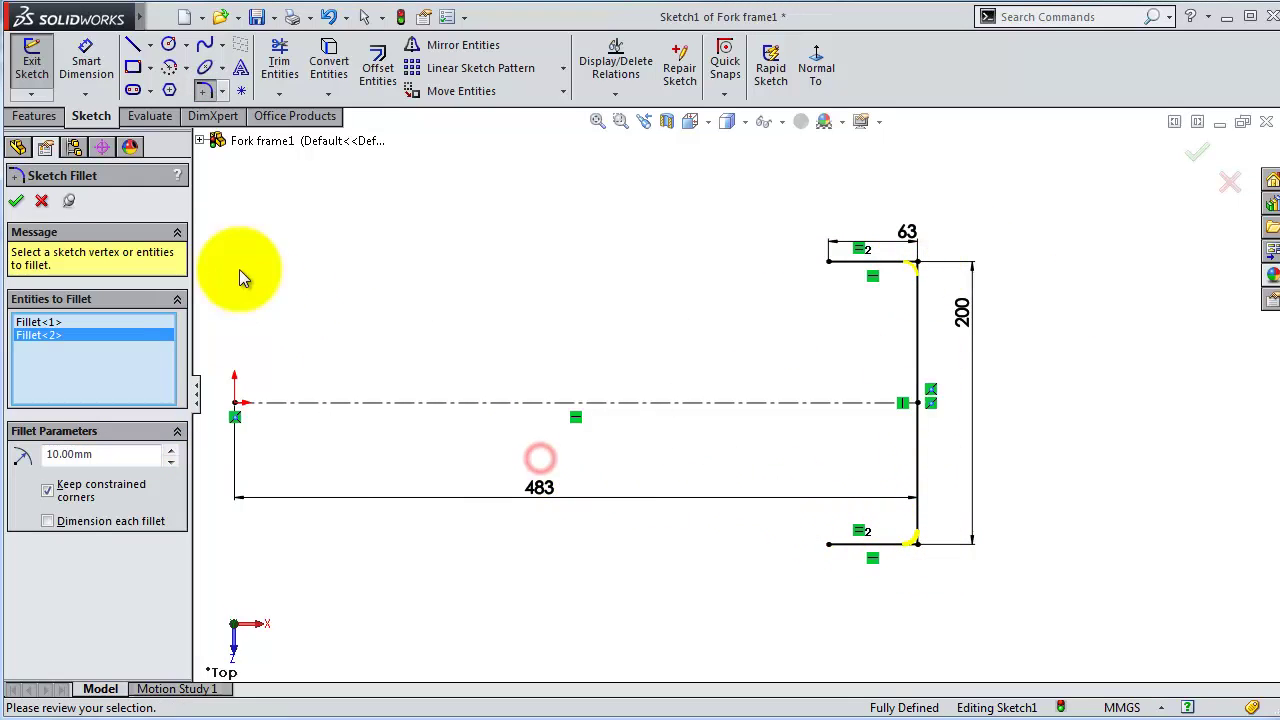
click(16, 200)
scroll(900, 360, down, 3)
scroll(653, 401, up, 3)
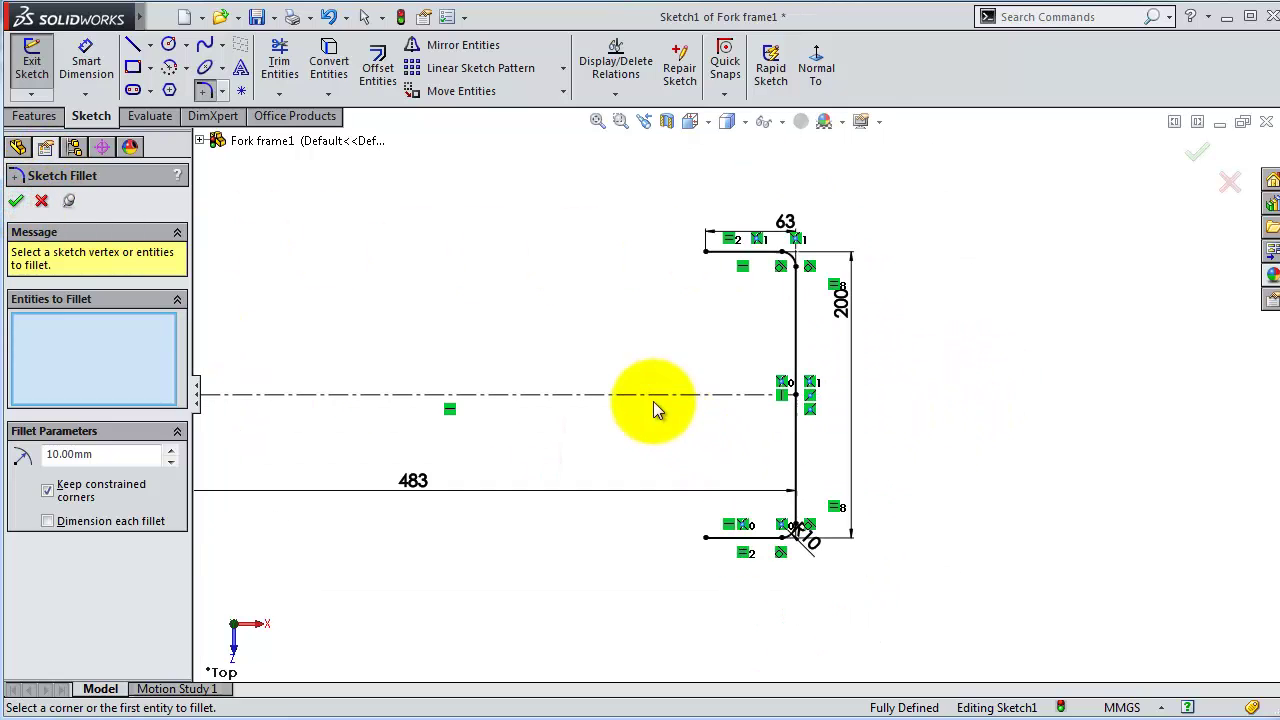
scroll(395, 379, up, 2)
scroll(392, 388, down, 1)
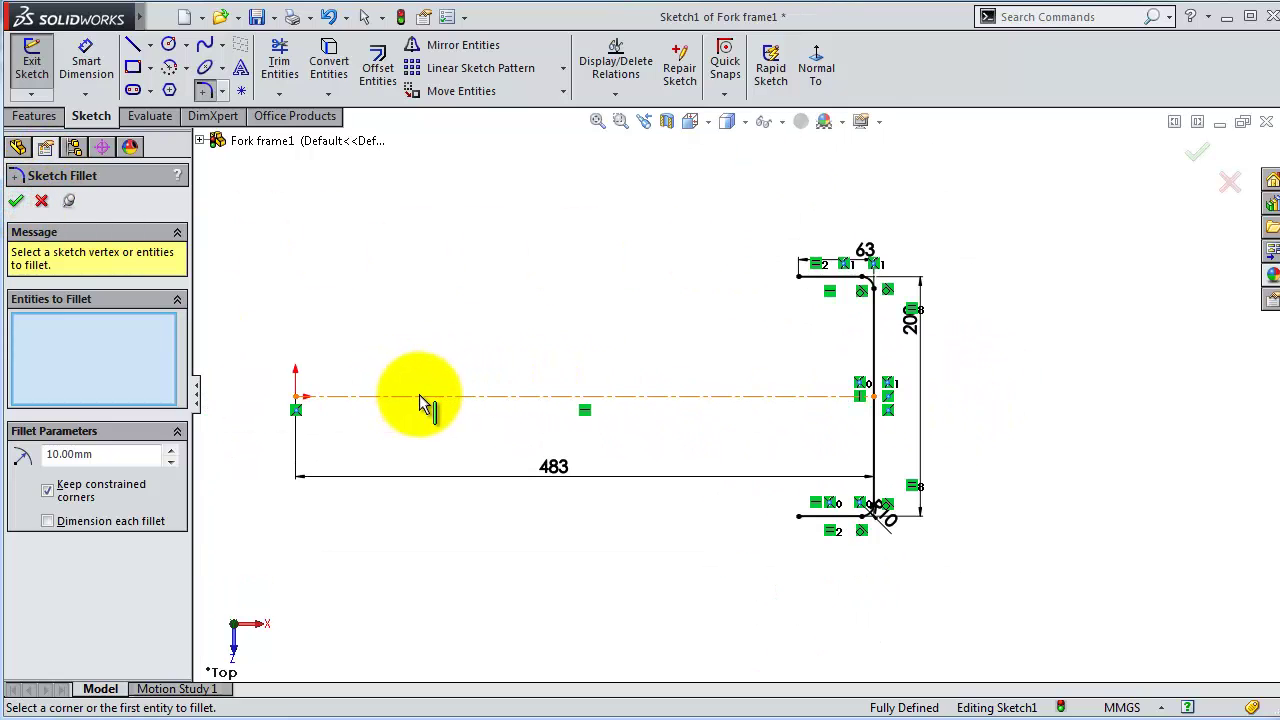
key(Escape)
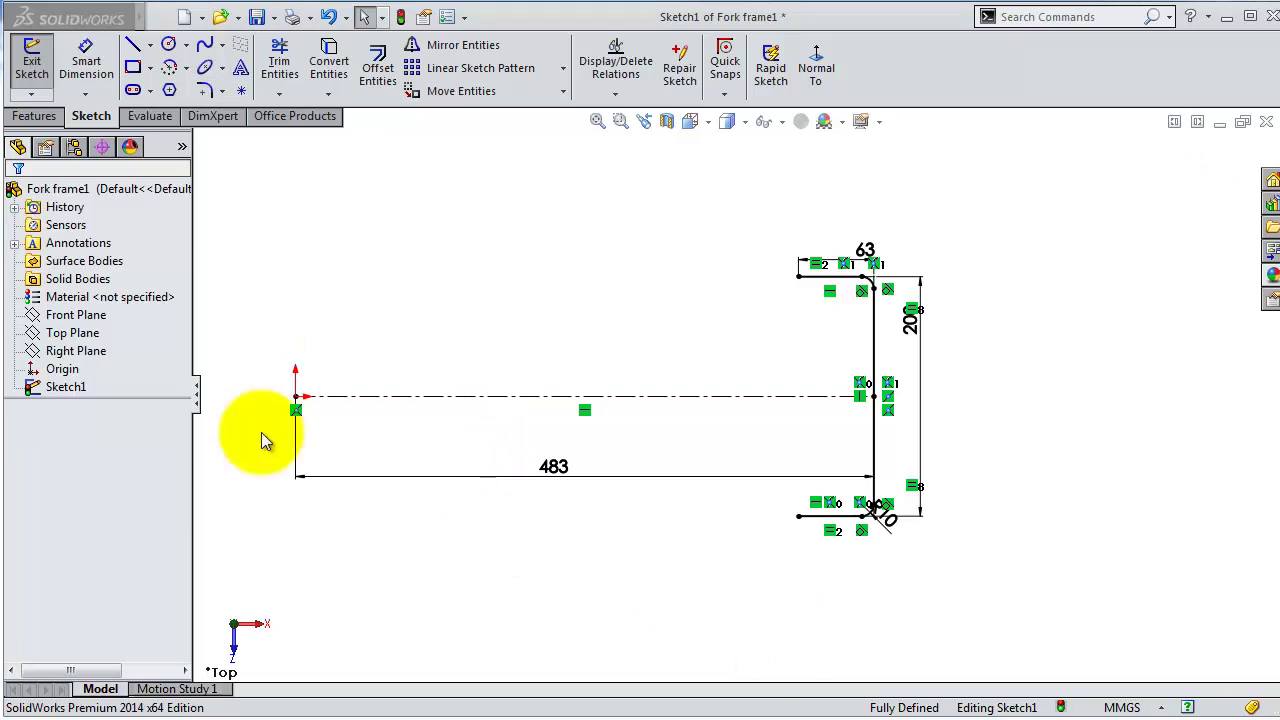
Step: Thin-extrude the C profile with 7.5 mm wall thickness
click(36, 116)
click(34, 90)
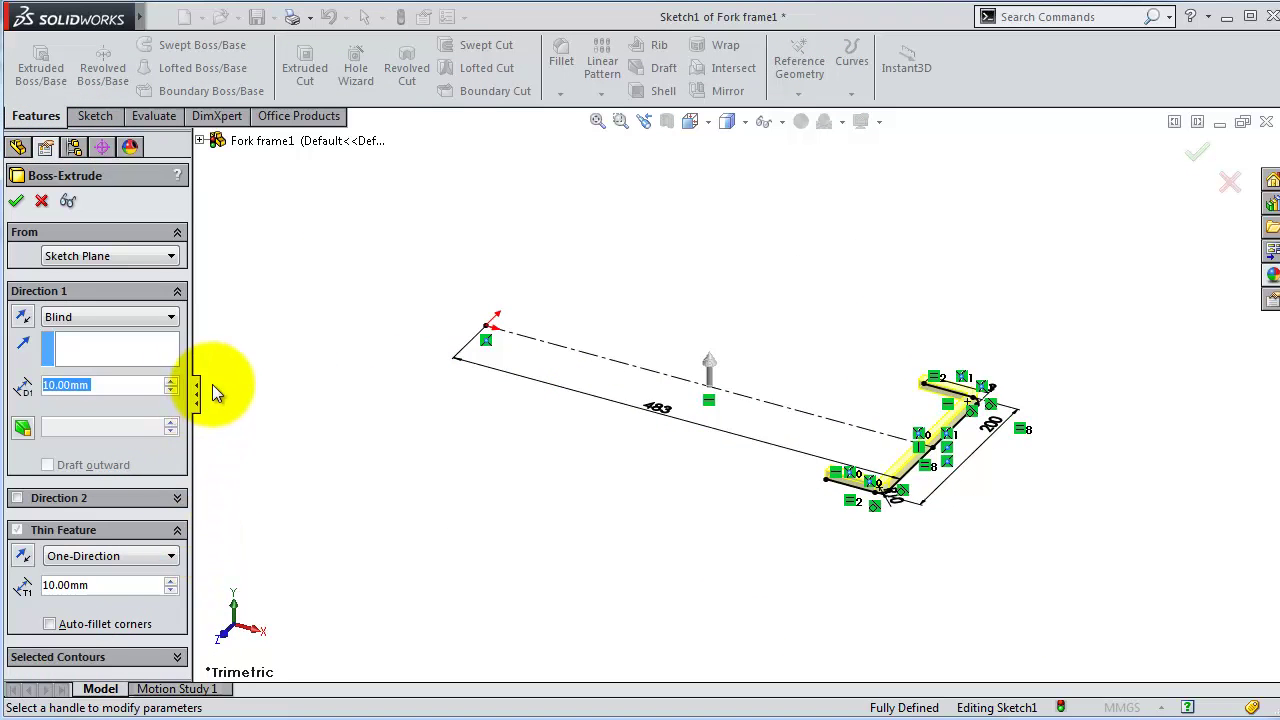
mouse_move(1020, 357)
middle_down()
mouse_move(934, 349)
mouse_move(932, 392)
middle_up()
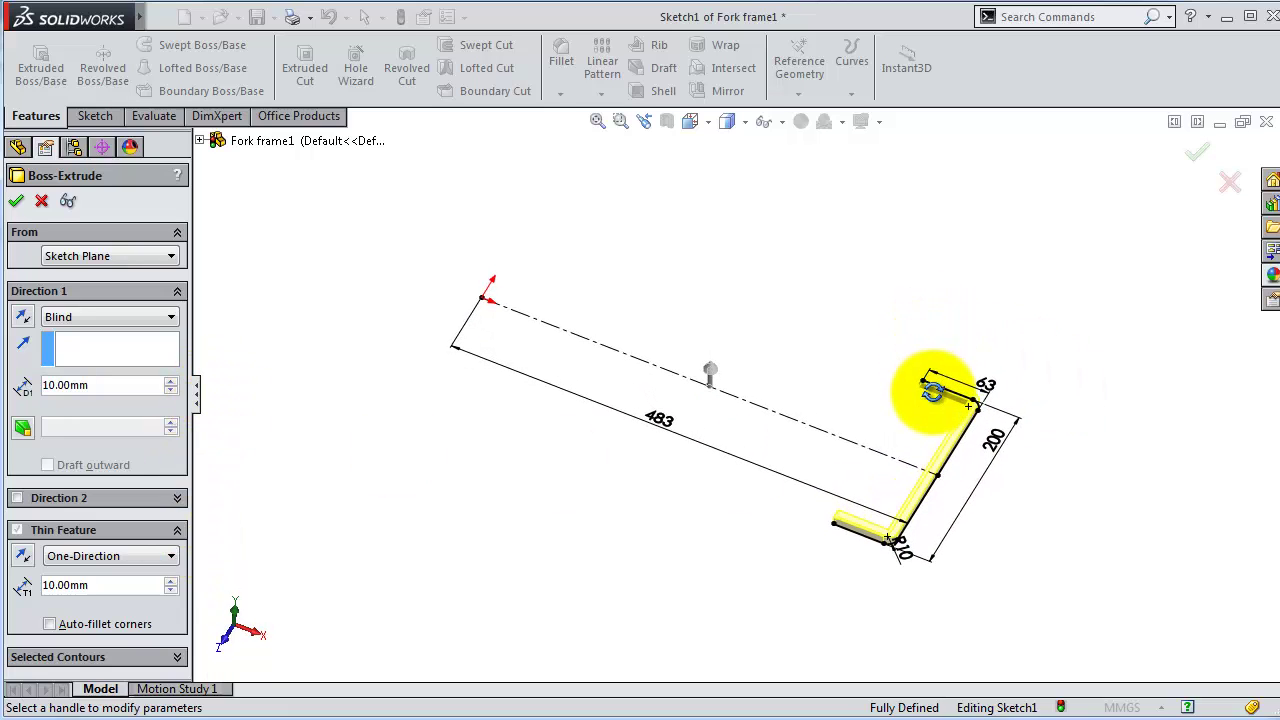
scroll(930, 400, down, 3)
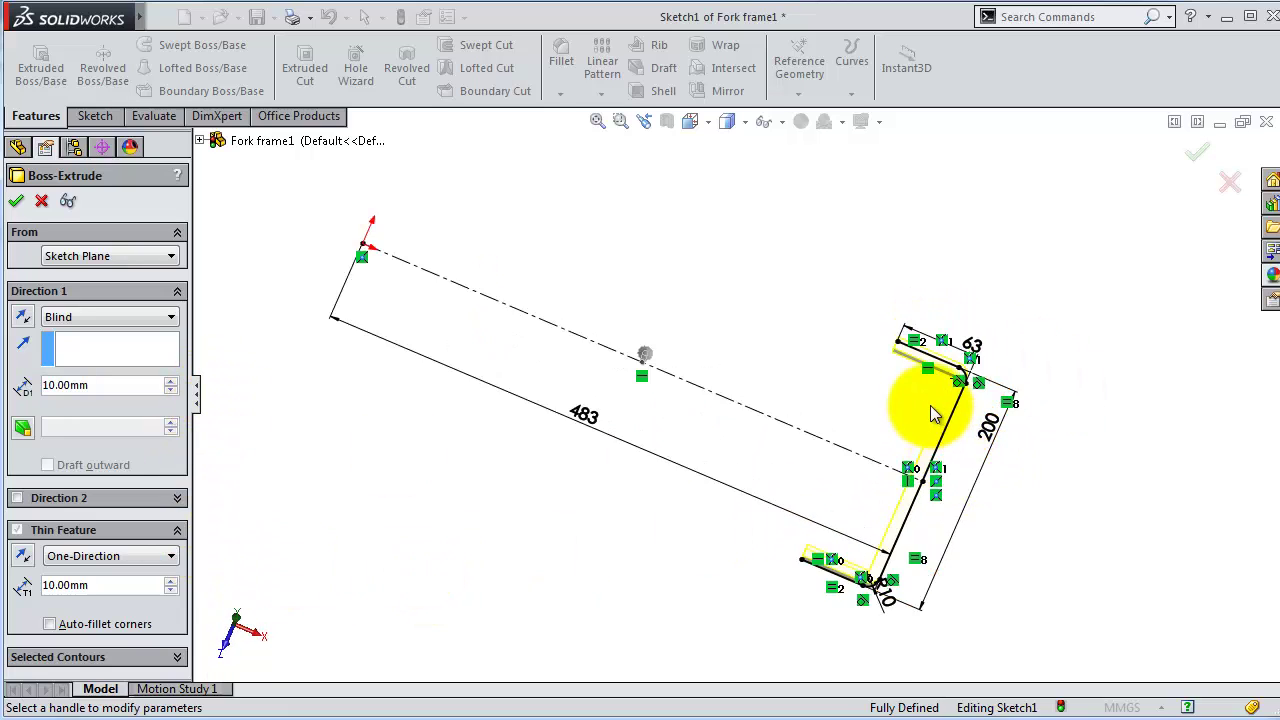
scroll(930, 400, down, 3)
drag(127, 588, 30, 586)
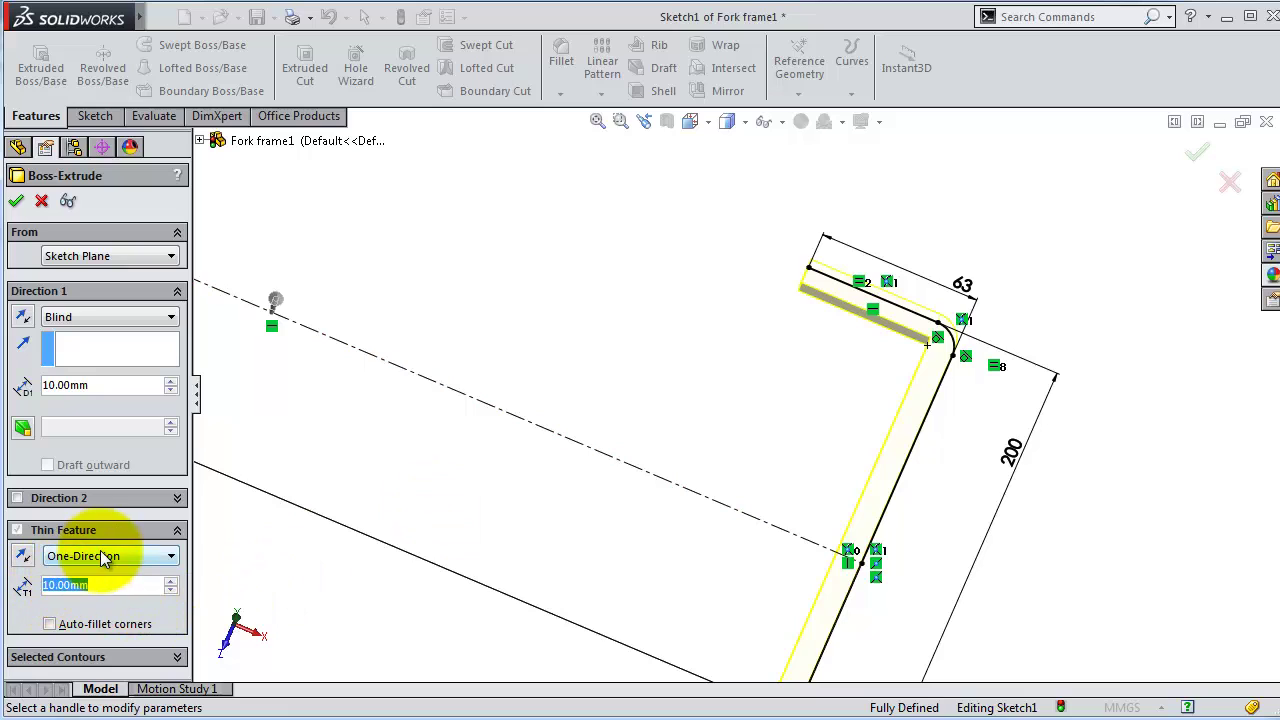
text(5)
key(Return)
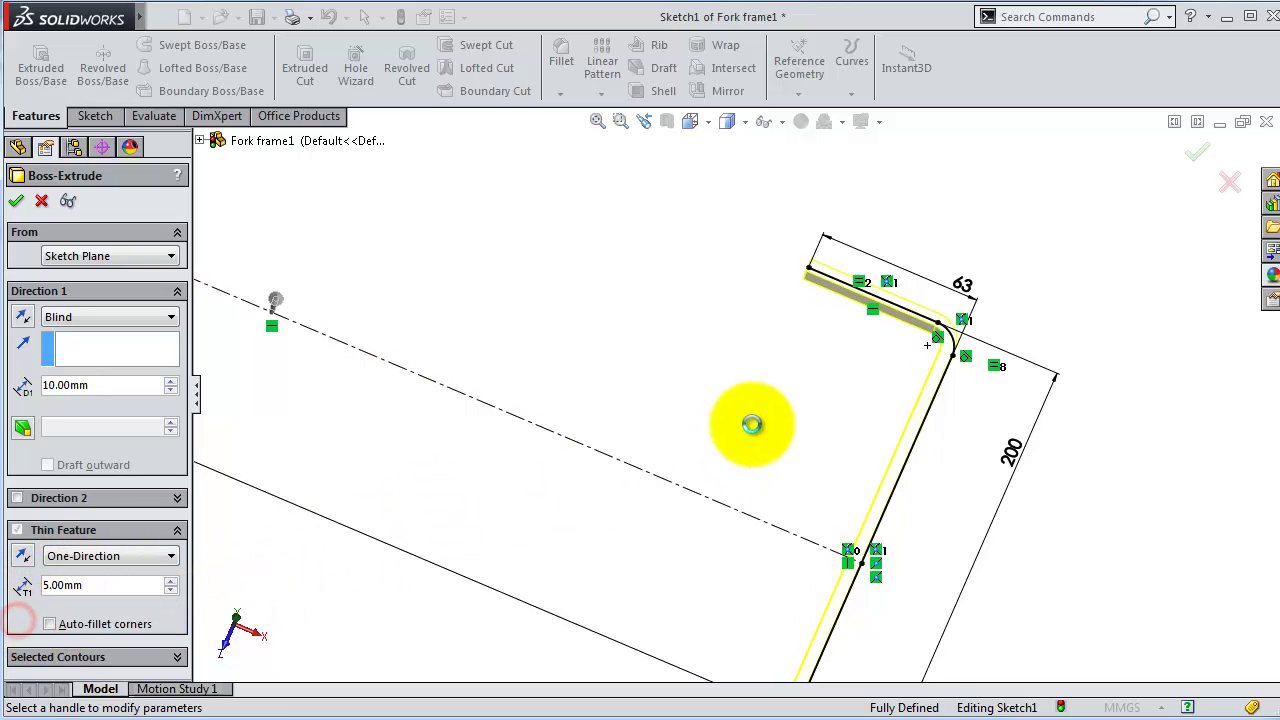
middle_drag(734, 449, 741, 390)
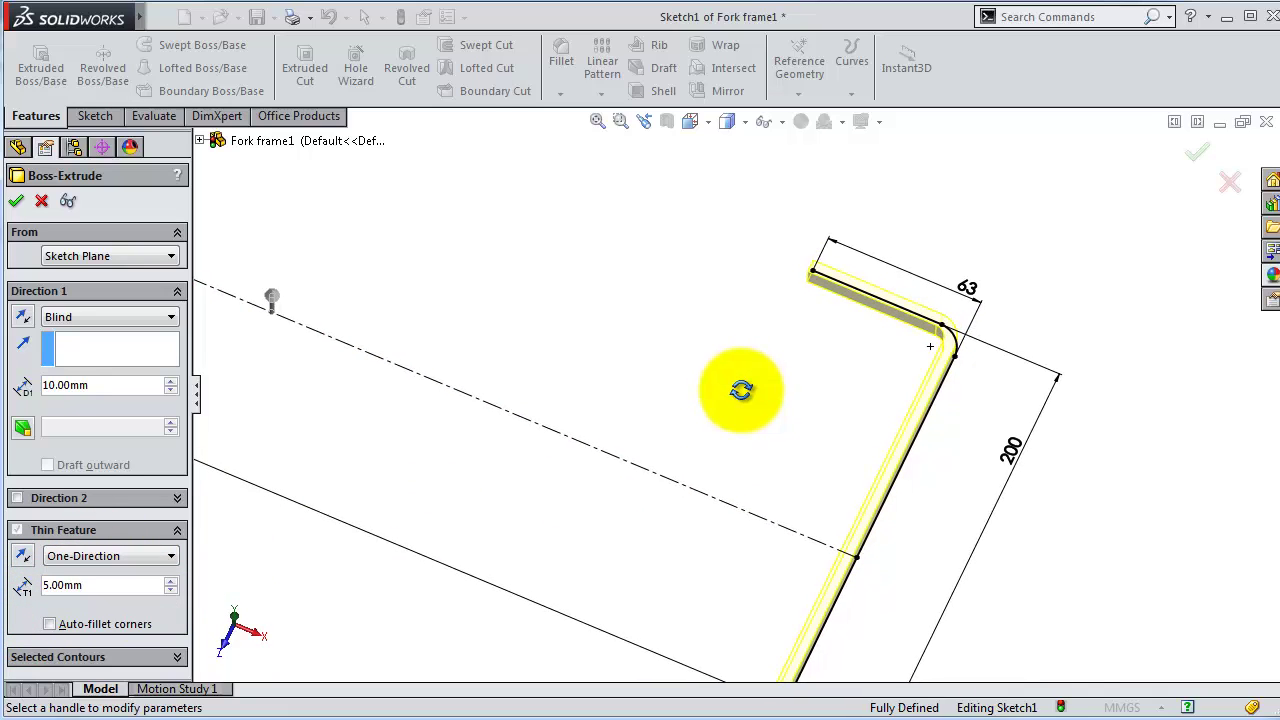
Step: Extrude the channel 2800 mm Mid Plane, then start a sketch on its top face
drag(128, 386, 50, 390)
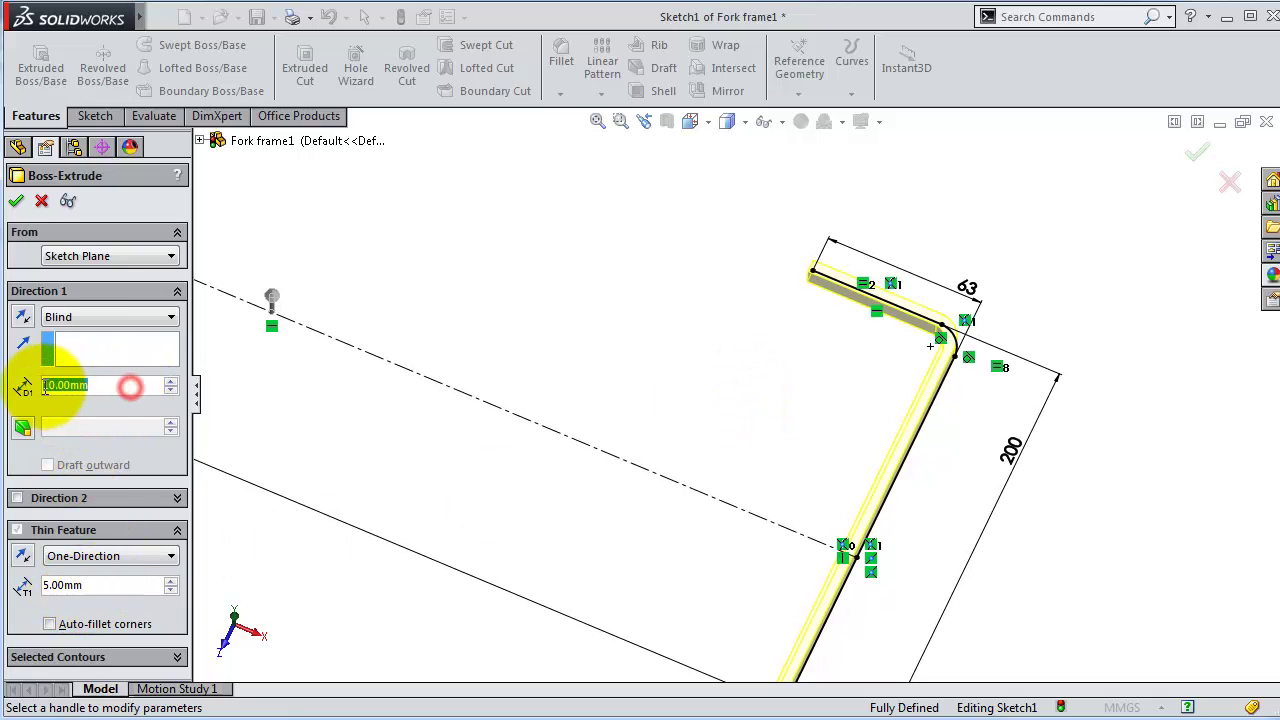
text(2500)
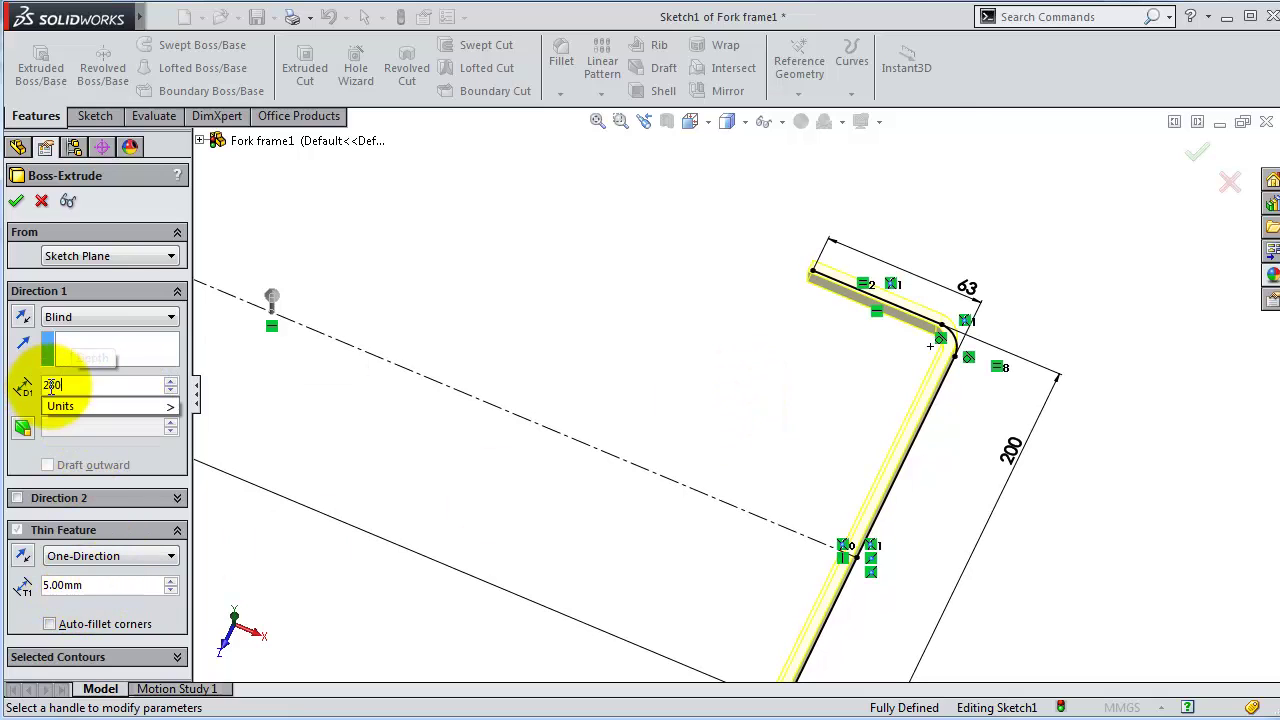
key(Return)
scroll(848, 314, up, 2)
scroll(848, 286, up, 2)
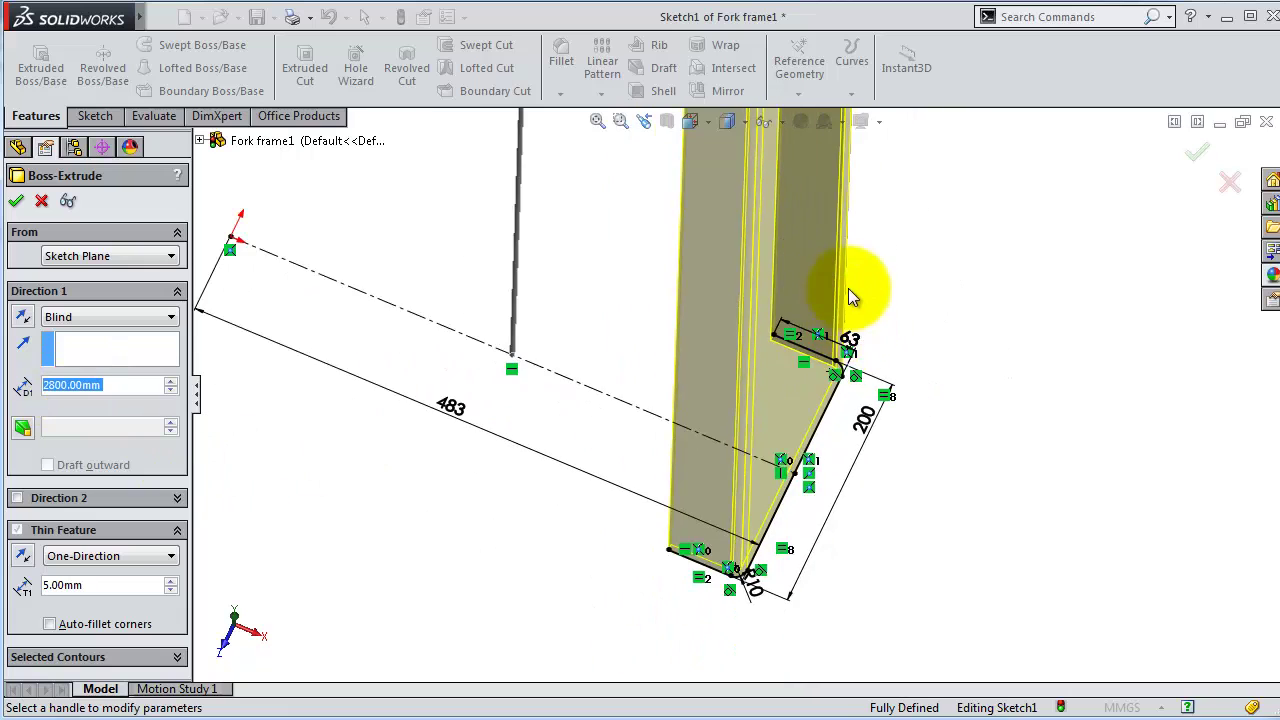
mouse_move(848, 286)
middle_down()
mouse_move(886, 357)
mouse_move(857, 370)
middle_up()
scroll(857, 370, up, 1)
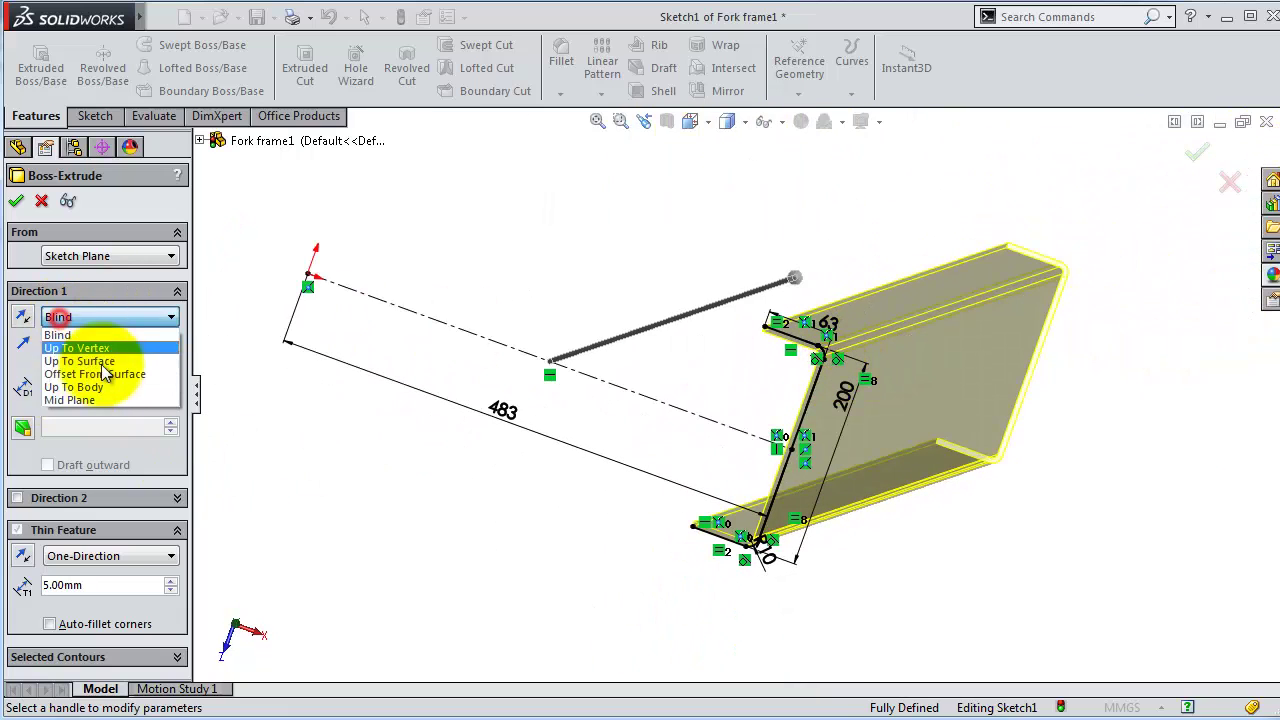
click(104, 399)
text(7)
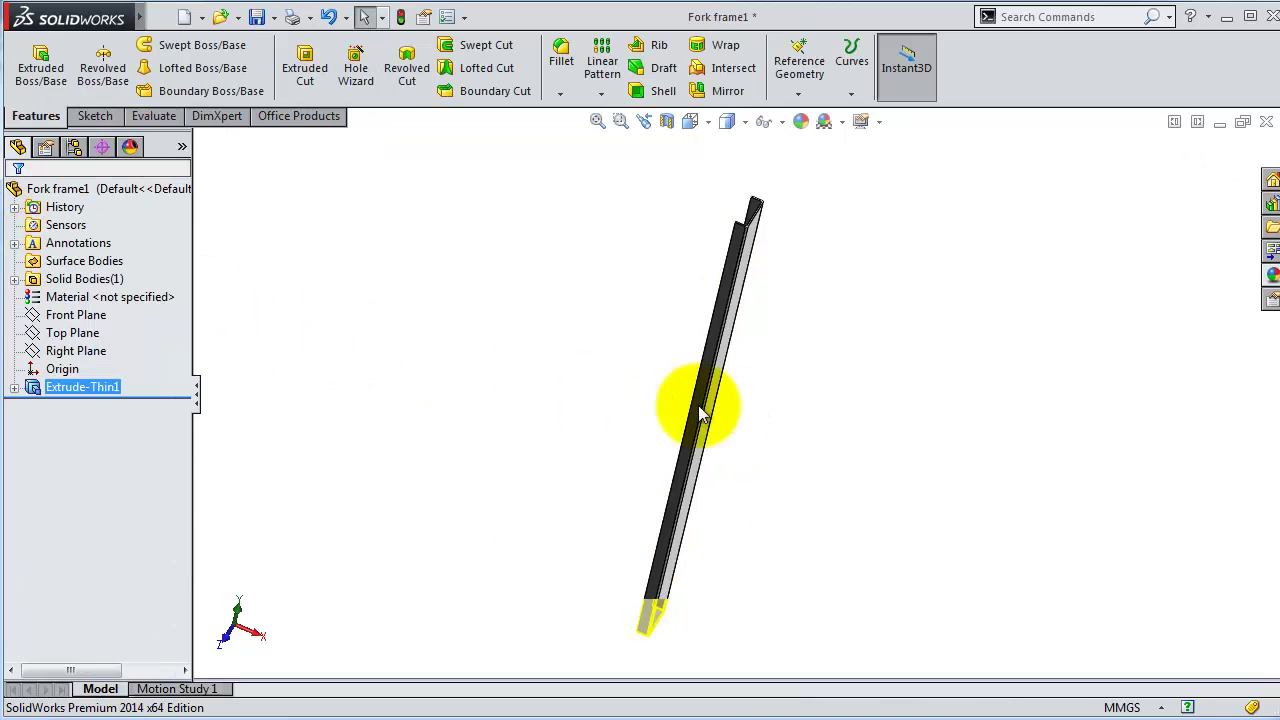
scroll(757, 270, down, 3)
scroll(757, 270, down, 2)
scroll(783, 234, down, 2)
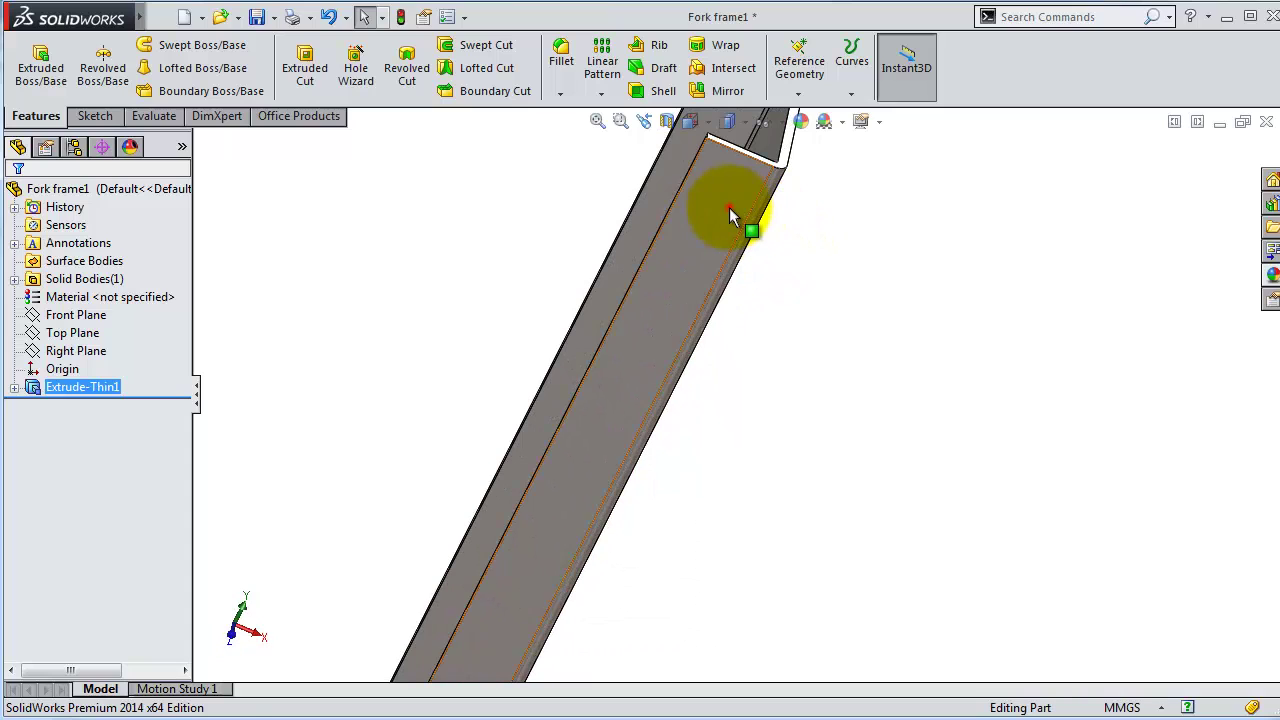
click(740, 212)
click(807, 149)
Step: Draw a 200 x 45 mm rectangle at the rail's top end
click(817, 77)
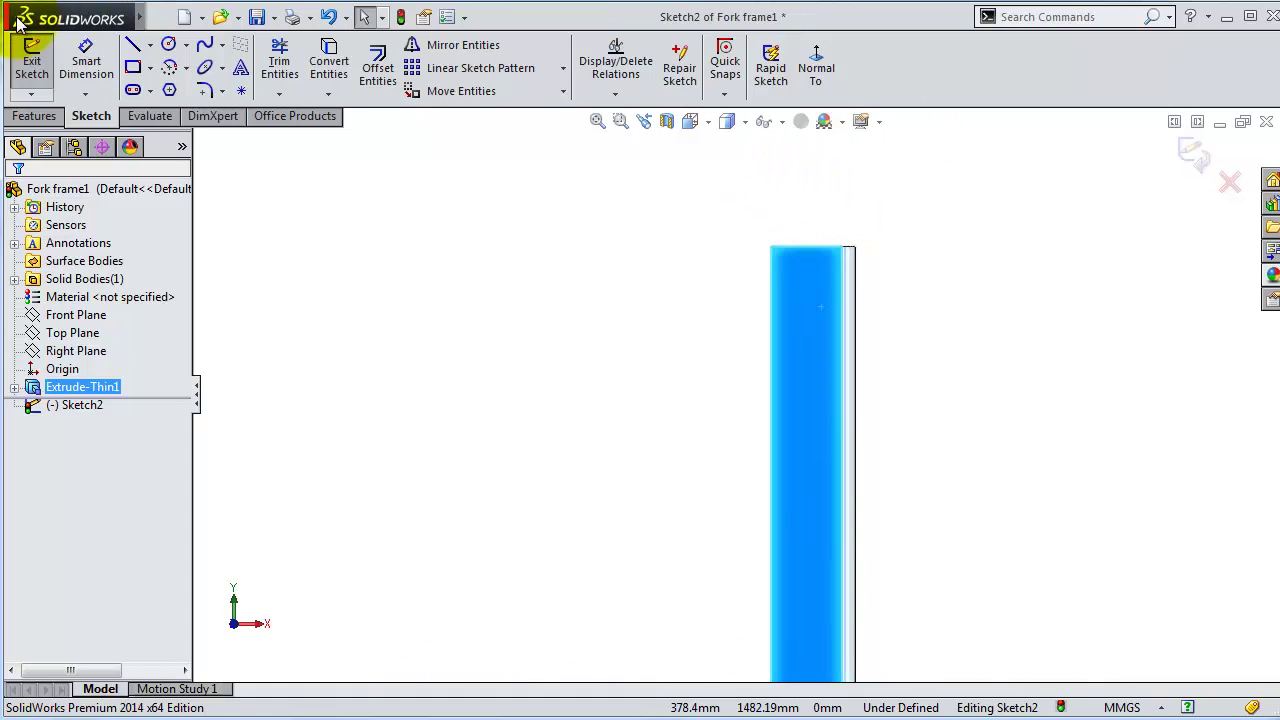
click(132, 67)
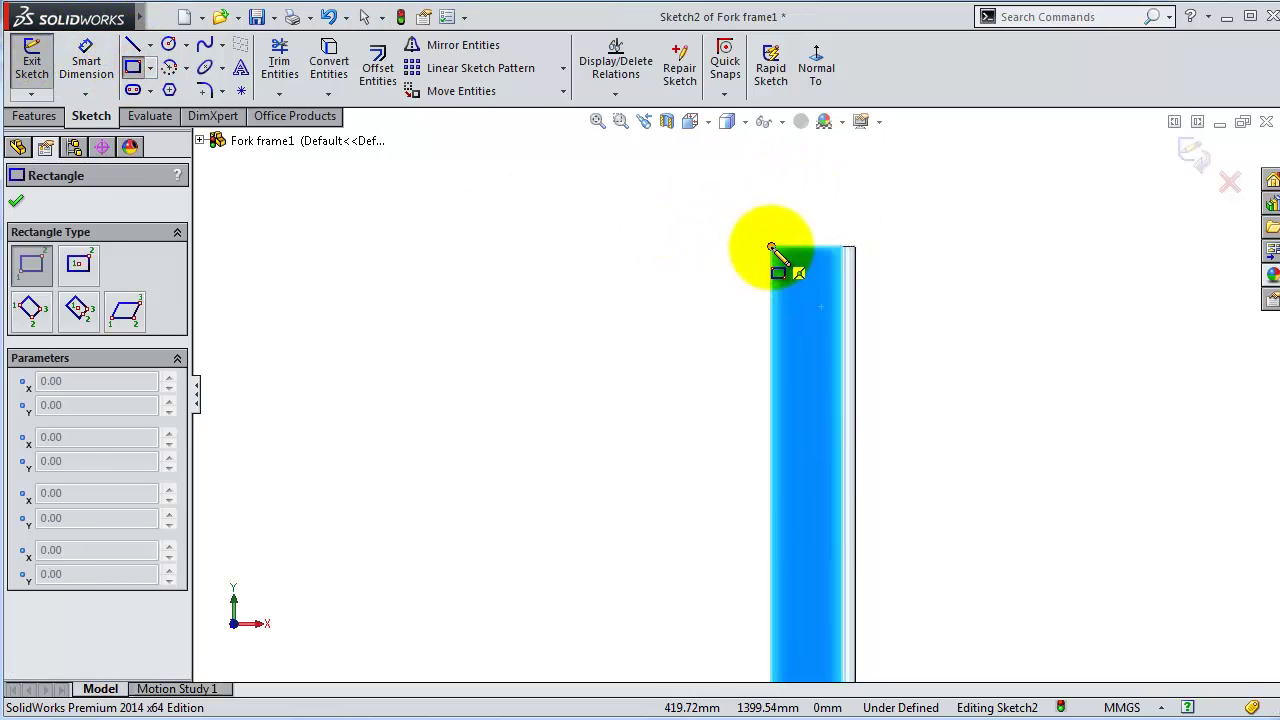
drag(771, 247, 833, 449)
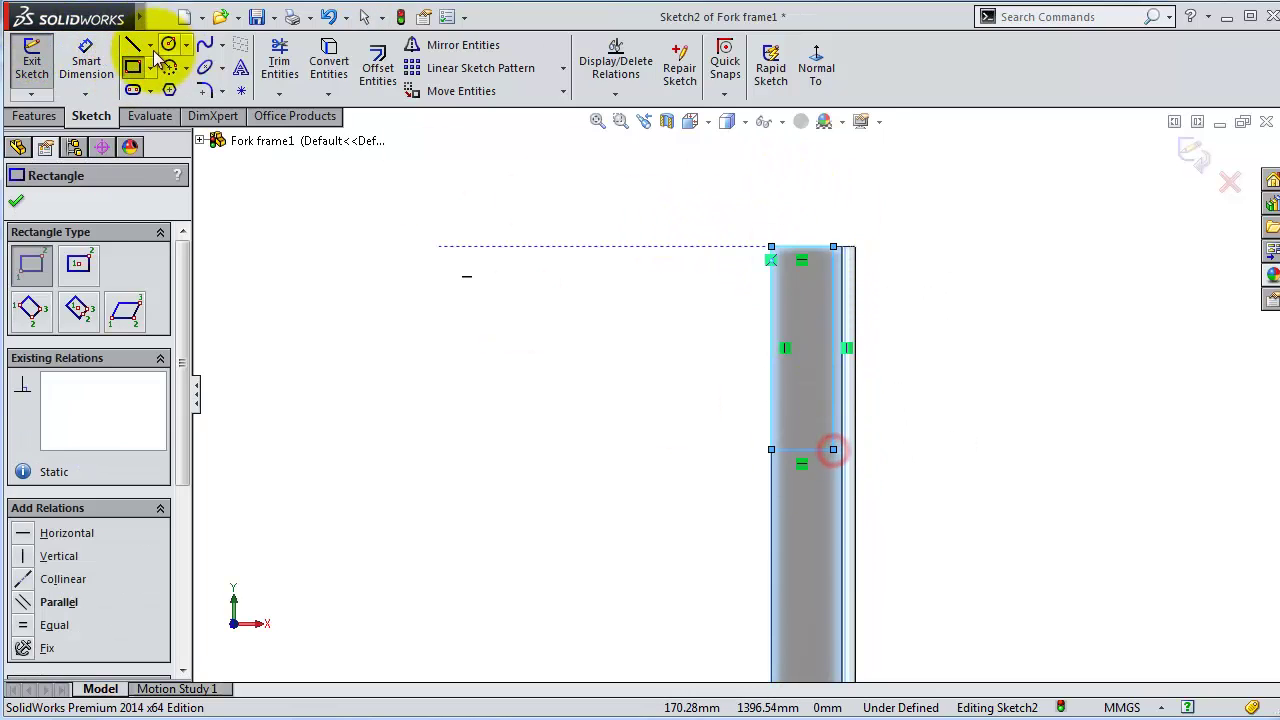
click(86, 60)
click(768, 374)
click(736, 376)
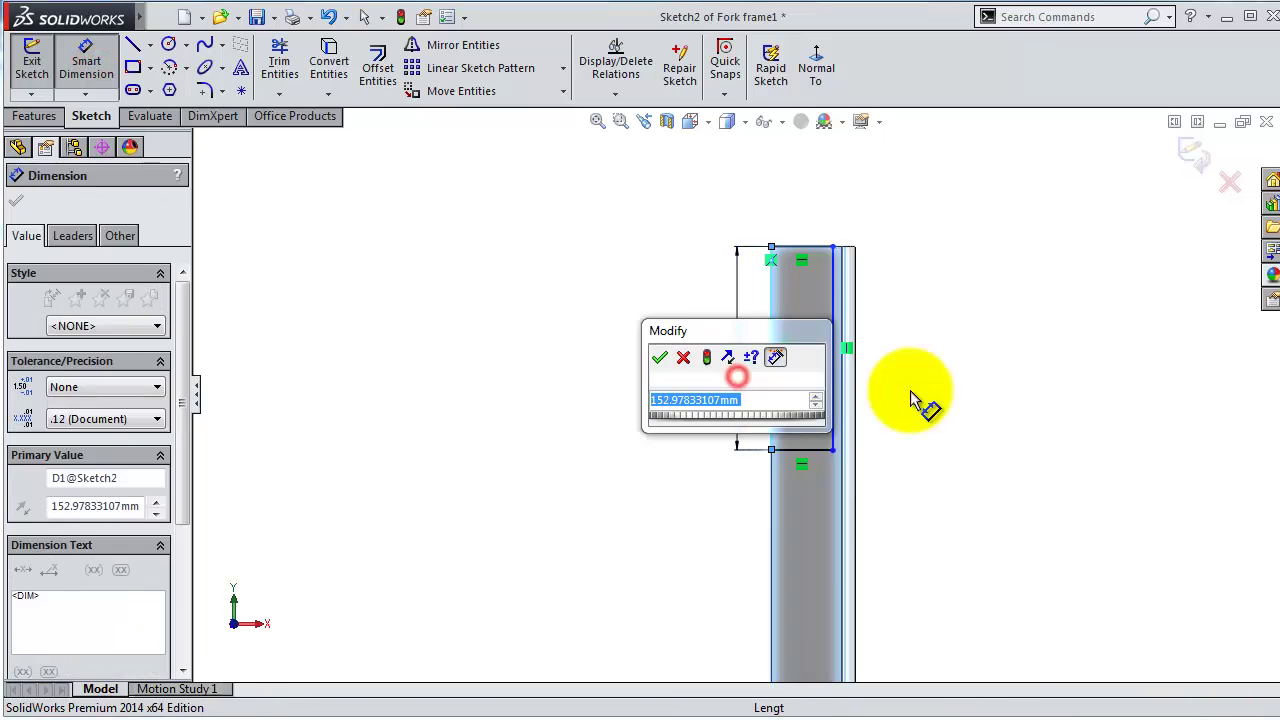
text(200)
key(Return)
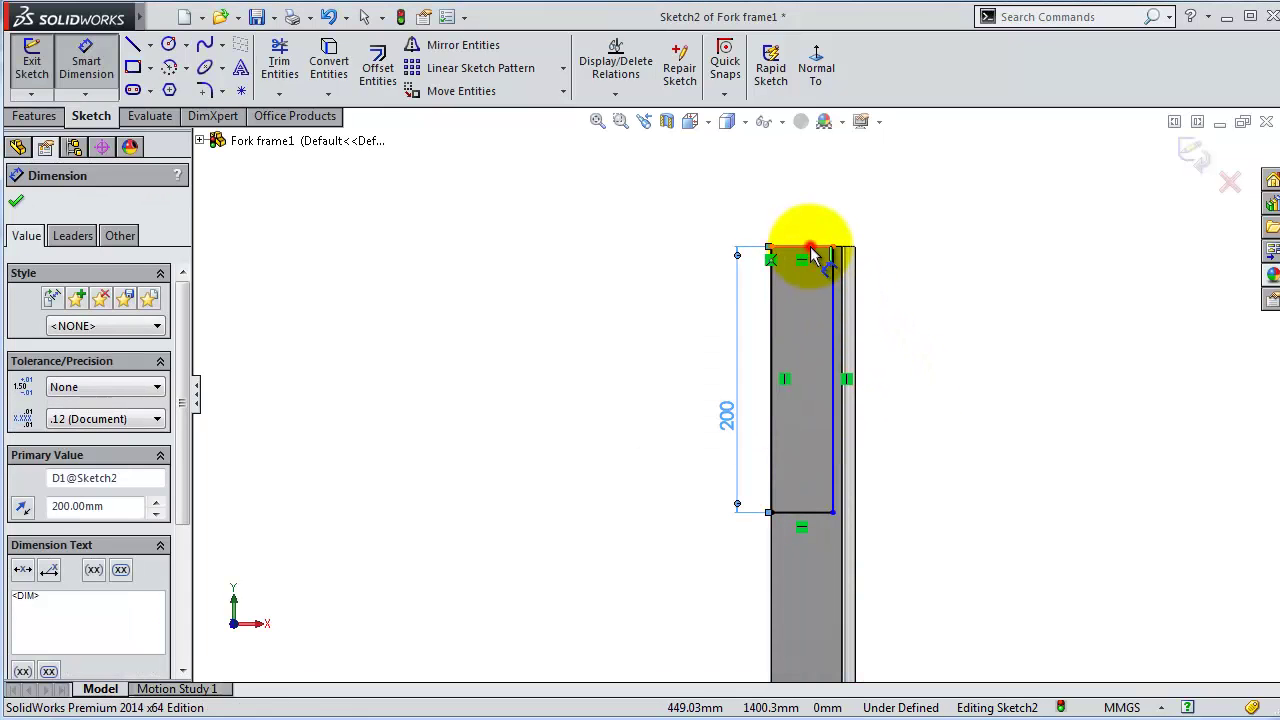
click(812, 255)
click(813, 226)
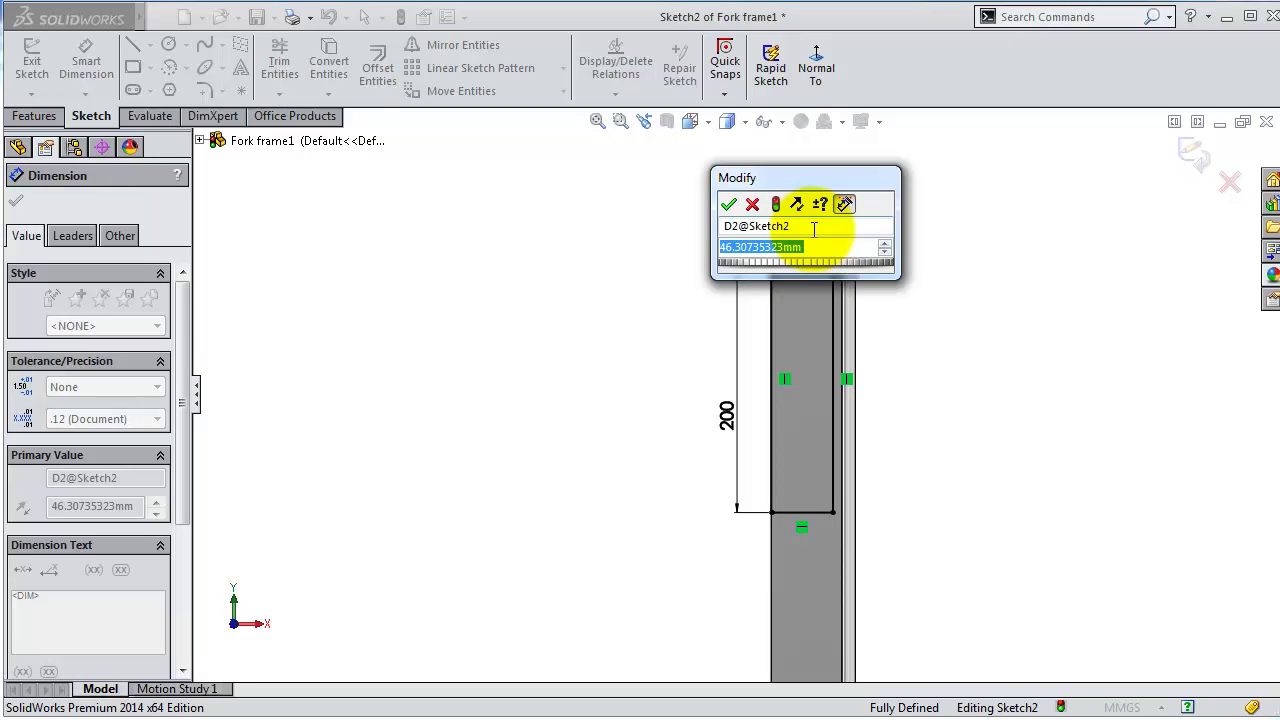
text(45)
key(Return)
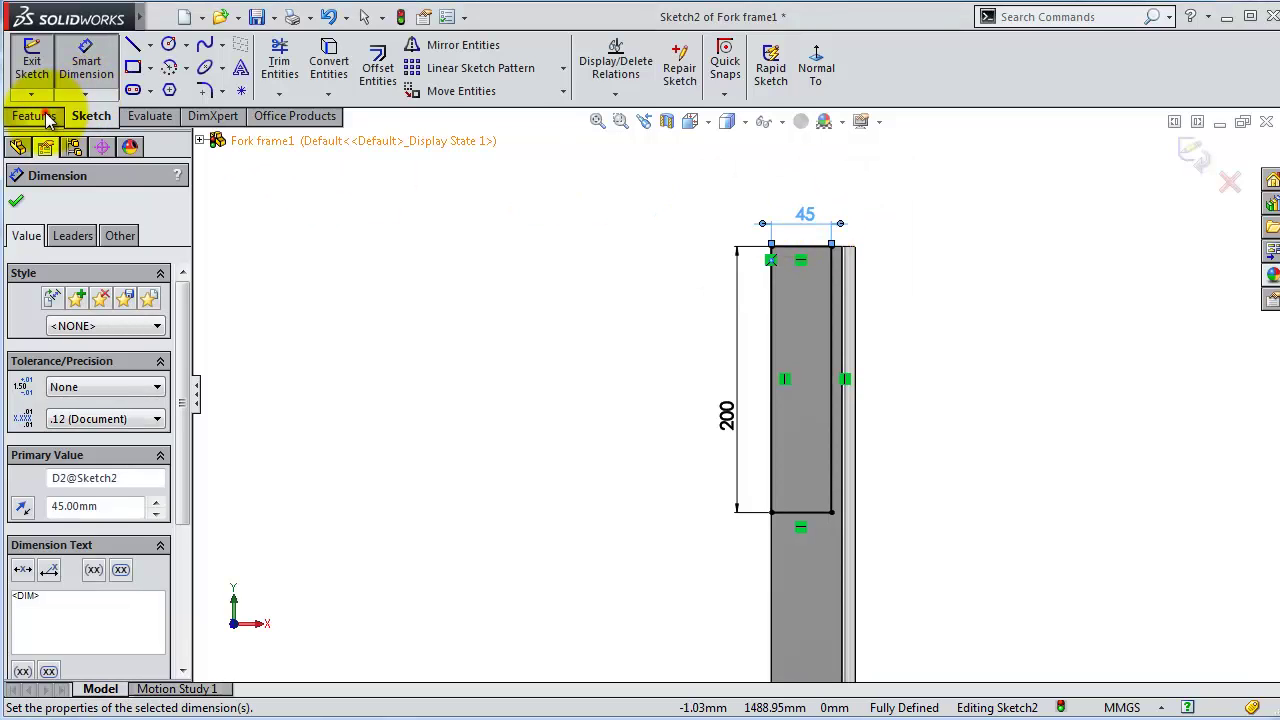
Step: Cut the rectangle into the rail with an Up To Next extruded cut
click(45, 112)
click(305, 70)
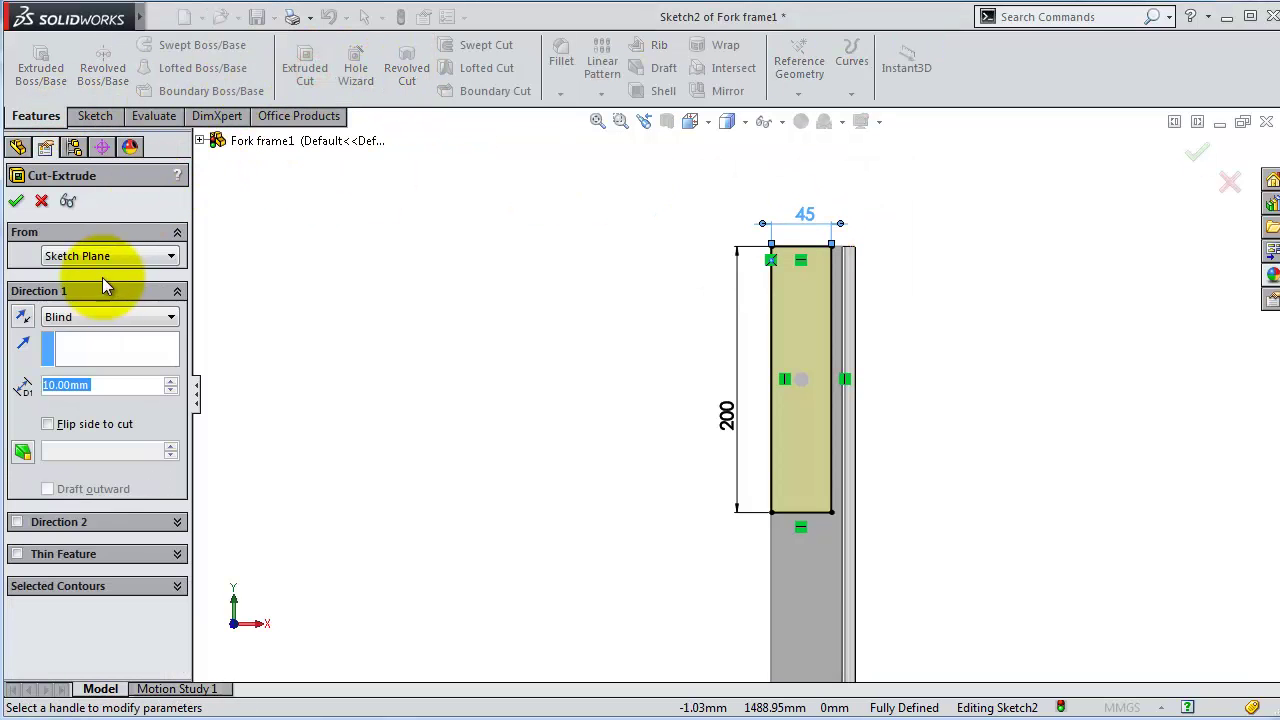
click(91, 317)
click(118, 346)
click(121, 374)
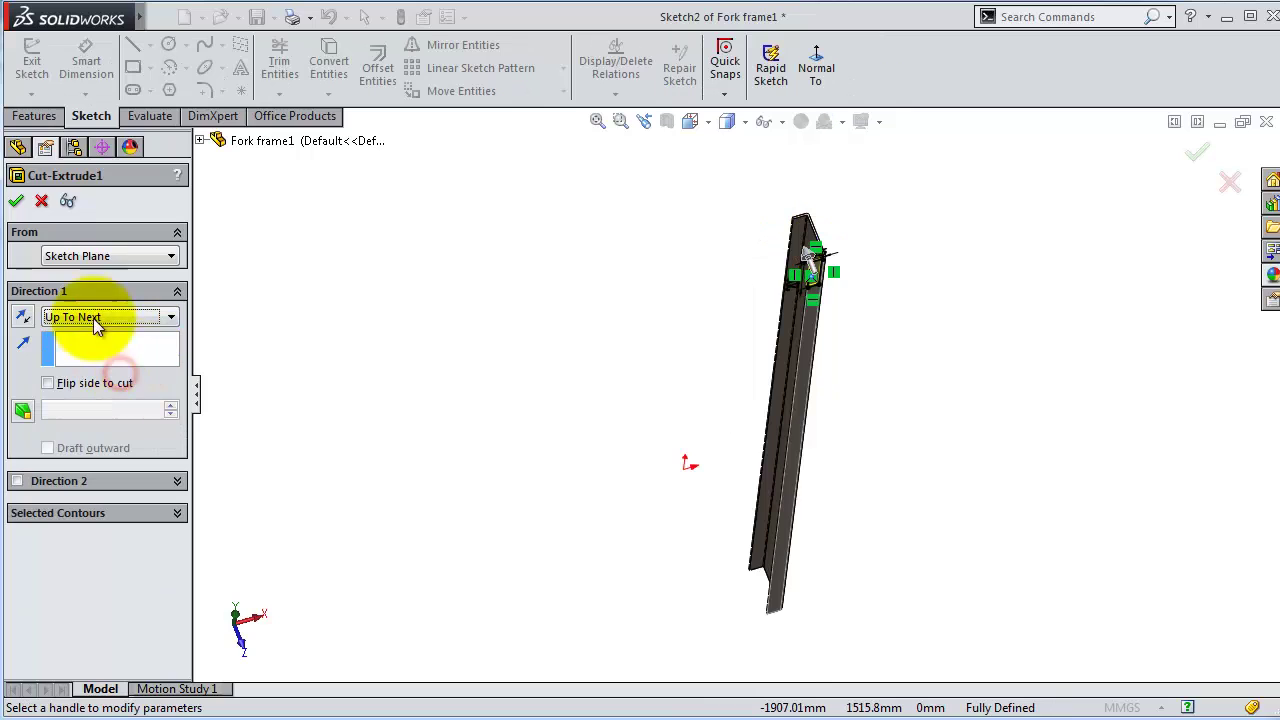
click(15, 203)
mouse_move(644, 446)
middle_down()
mouse_move(651, 420)
mouse_move(695, 475)
mouse_move(683, 497)
mouse_move(633, 452)
mouse_move(792, 395)
middle_up()
Step: Mirror the notched rail body about the Right Plane into a second rail
click(792, 395)
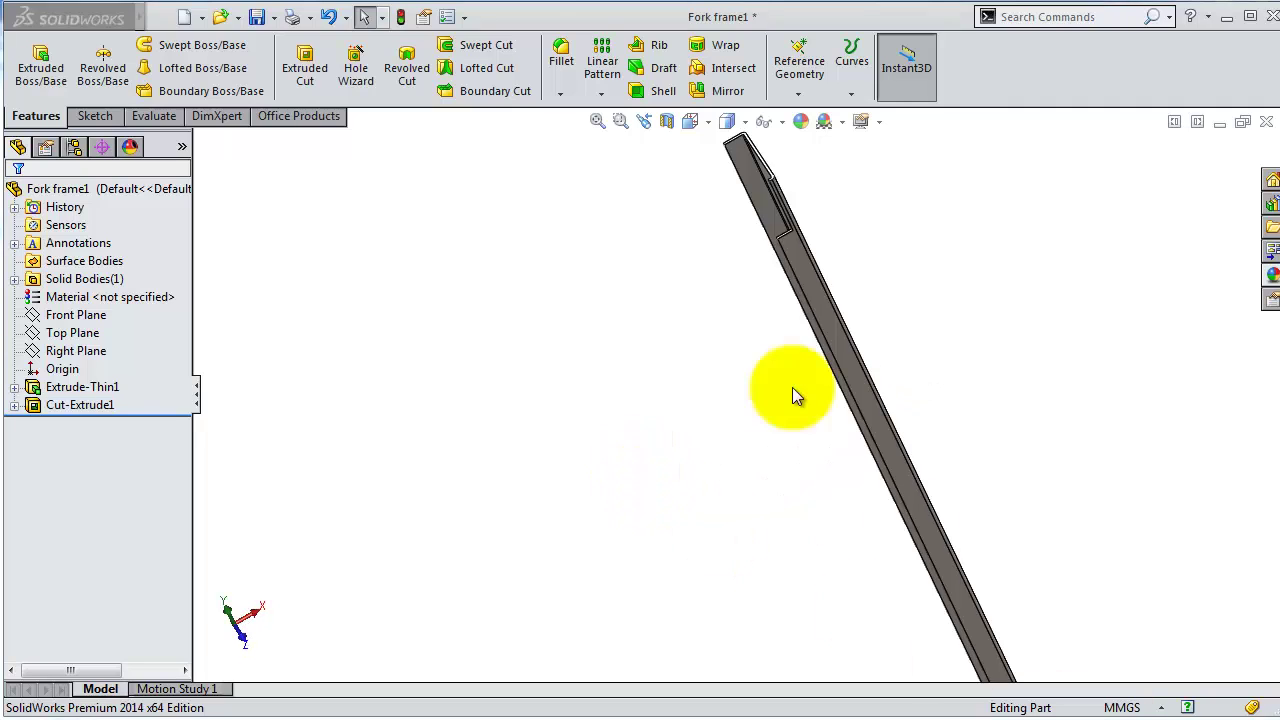
click(80, 351)
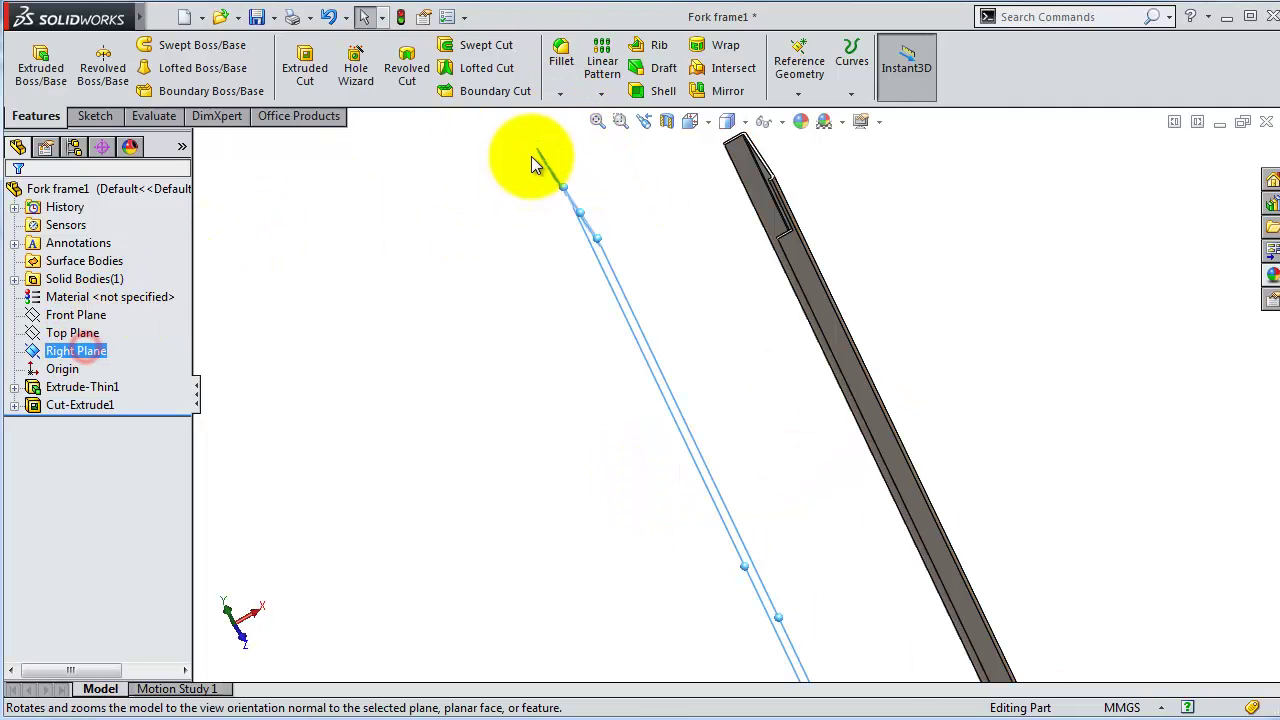
click(601, 93)
click(622, 152)
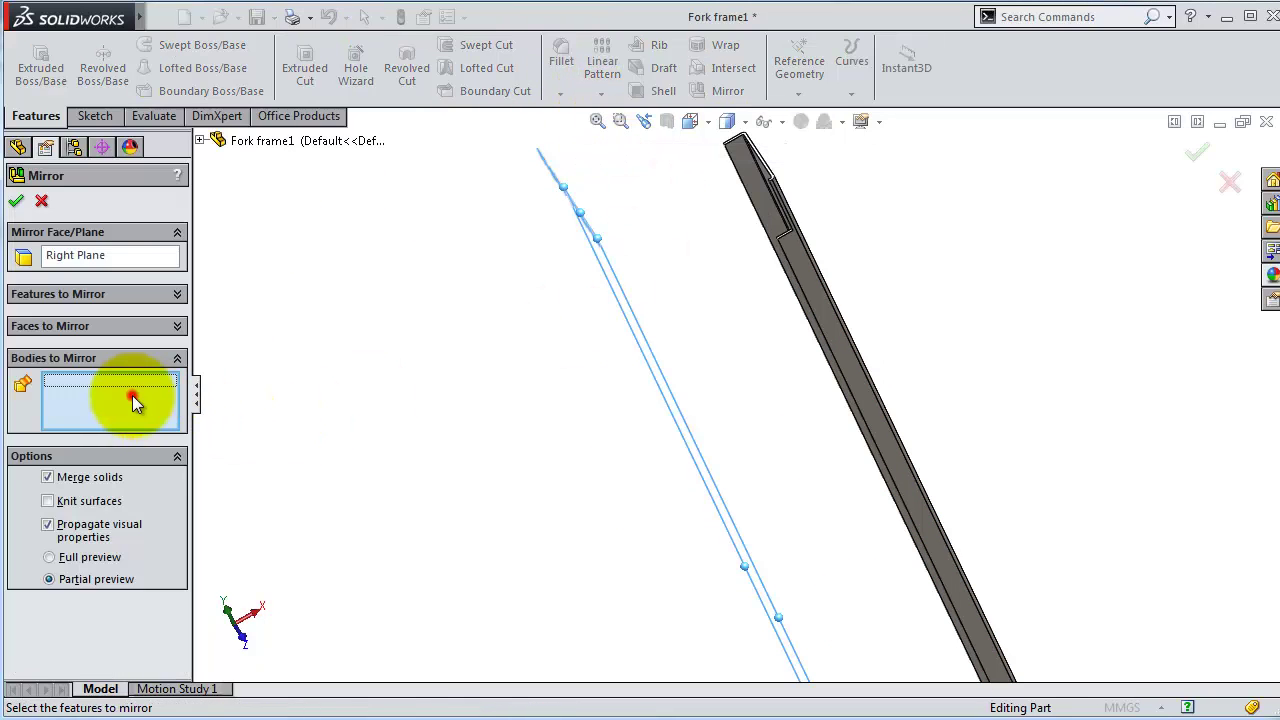
click(847, 405)
click(14, 204)
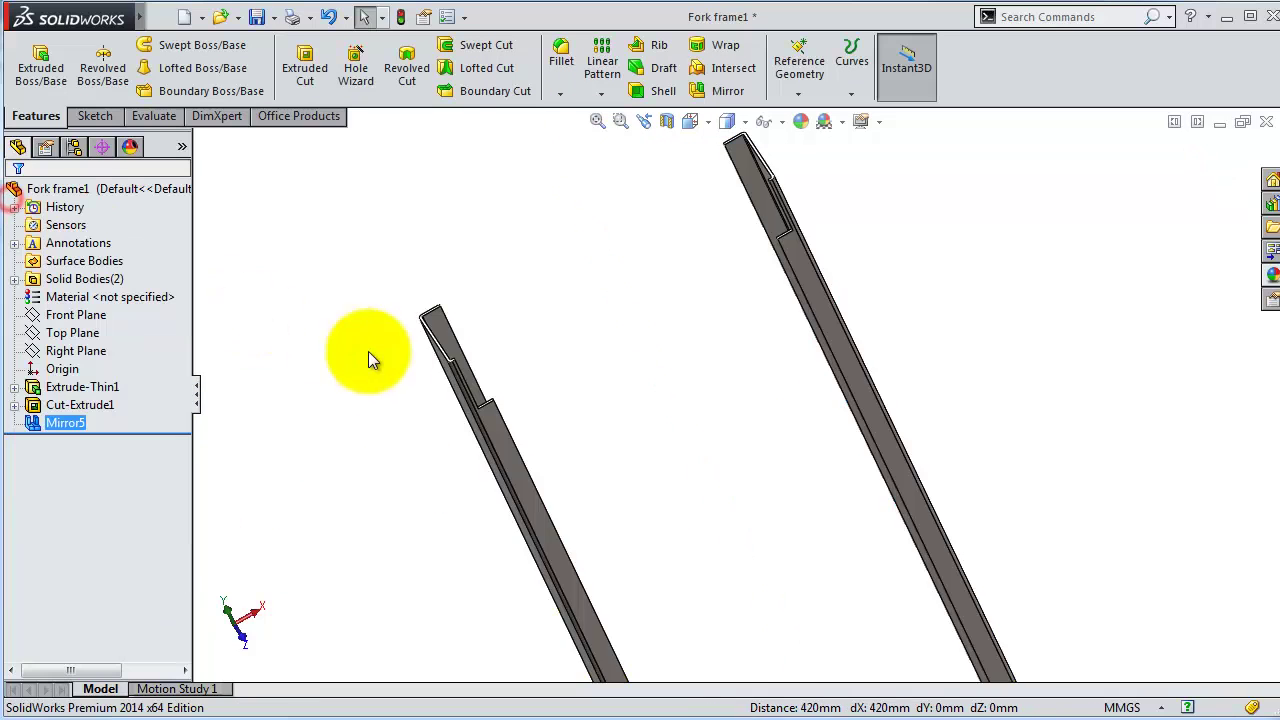
mouse_move(357, 357)
middle_down()
mouse_move(623, 343)
mouse_move(608, 297)
mouse_move(666, 377)
mouse_move(737, 391)
mouse_move(777, 471)
mouse_move(686, 517)
mouse_move(634, 614)
mouse_move(870, 710)
mouse_move(883, 514)
mouse_move(766, 534)
mouse_move(826, 560)
mouse_move(888, 428)
mouse_move(891, 443)
mouse_move(720, 571)
mouse_move(571, 606)
mouse_move(833, 392)
middle_up()
scroll(703, 326, down, 5)
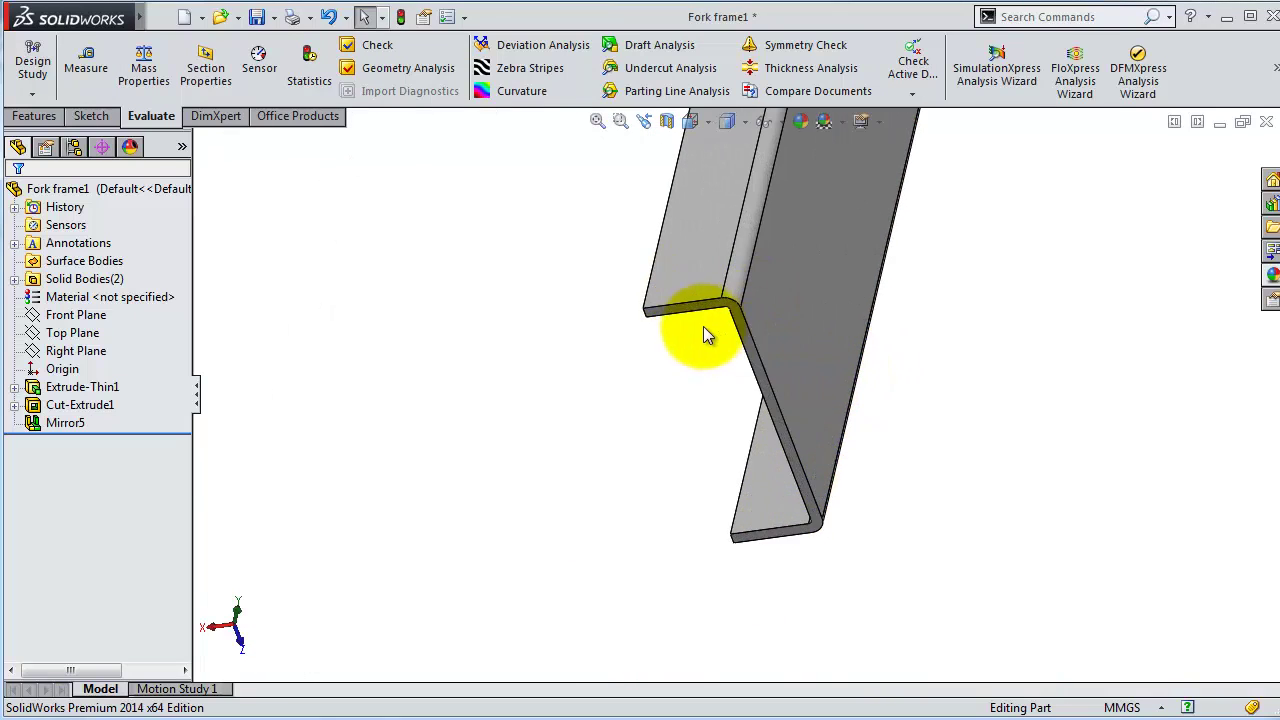
scroll(706, 313, down, 3)
Step: Start a sketch on the channel rail's end face, viewed normal to it
click(706, 313)
click(784, 251)
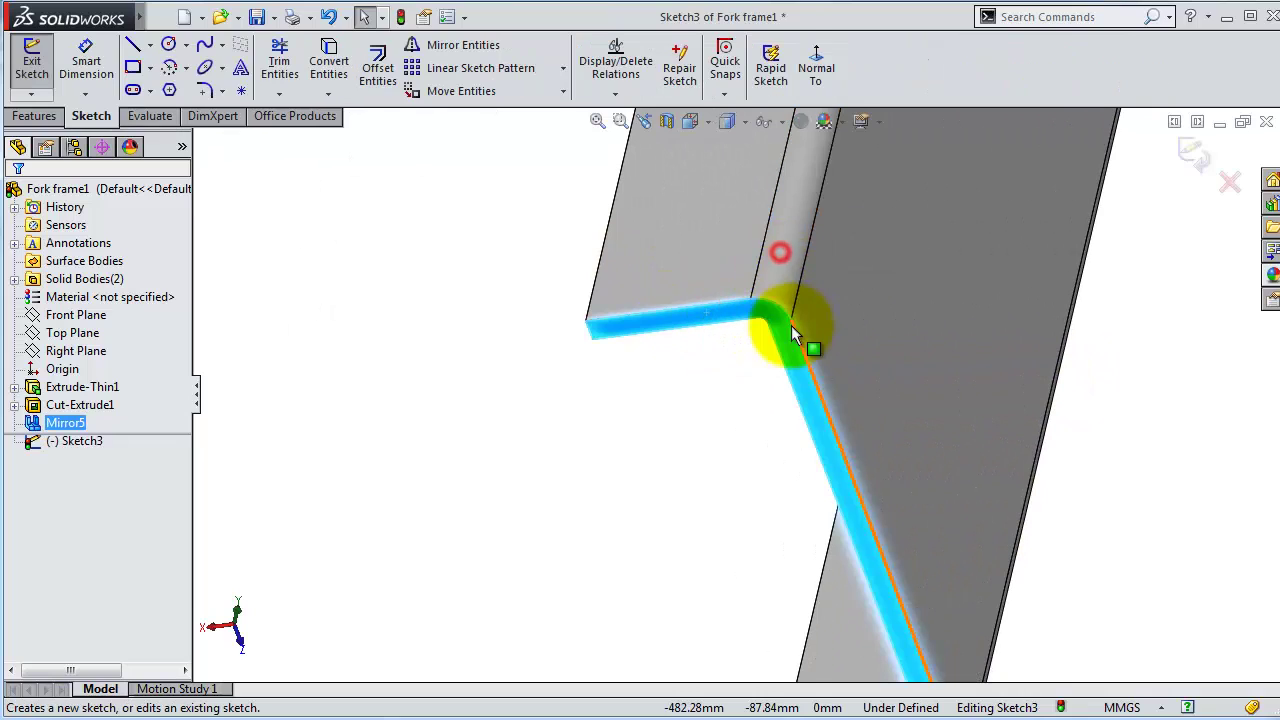
click(816, 66)
mouse_move(936, 236)
middle_down()
mouse_move(923, 369)
mouse_move(877, 409)
mouse_move(819, 428)
mouse_move(817, 366)
mouse_move(806, 400)
mouse_move(820, 440)
middle_up()
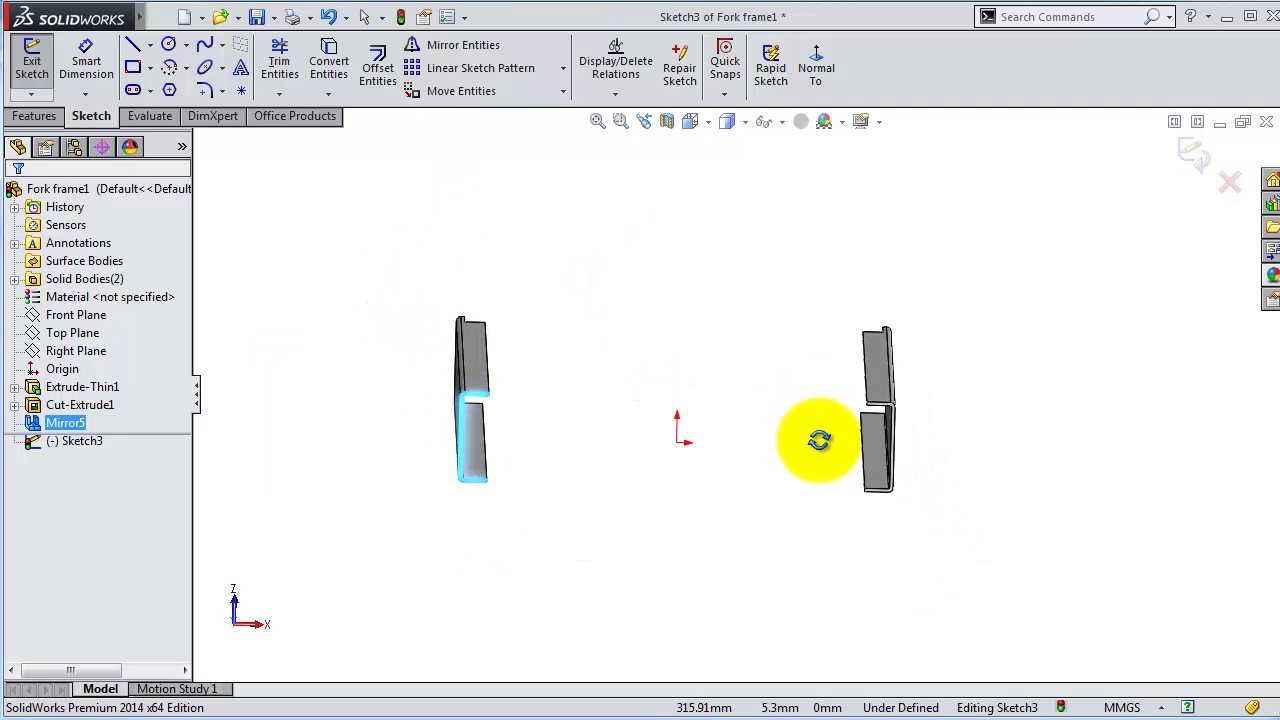
click(816, 66)
click(816, 66)
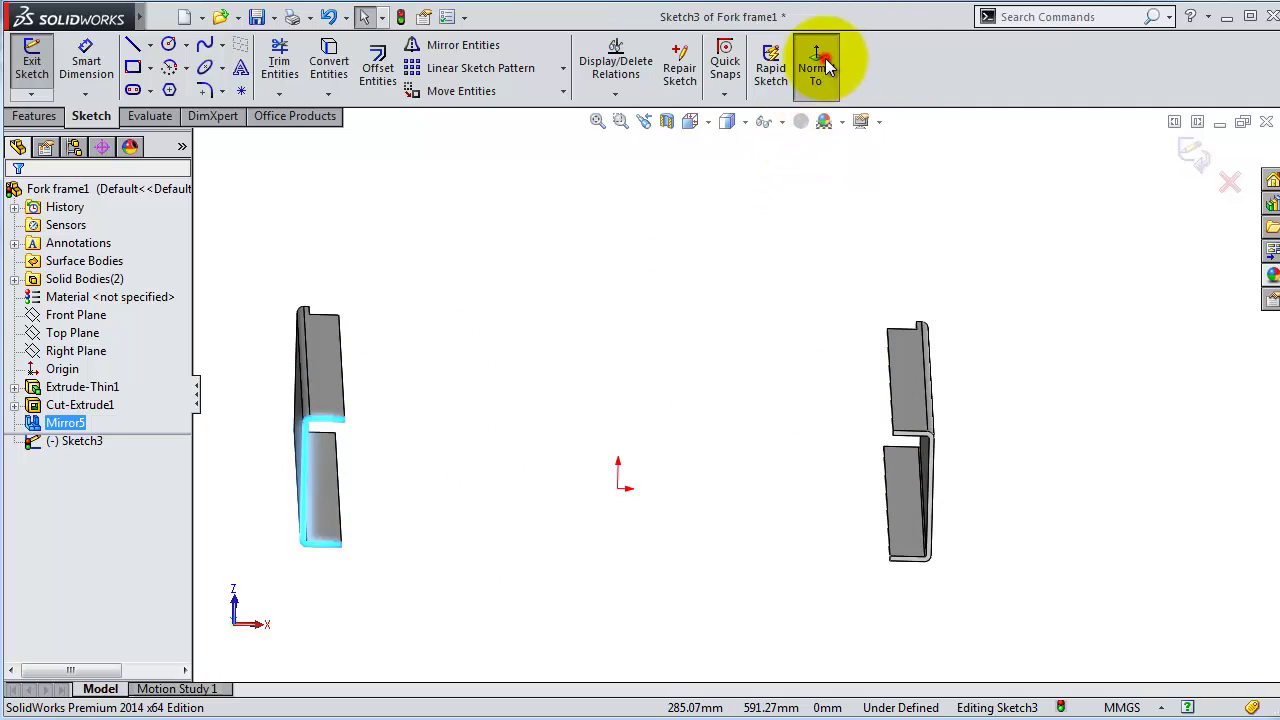
scroll(687, 376, down, 2)
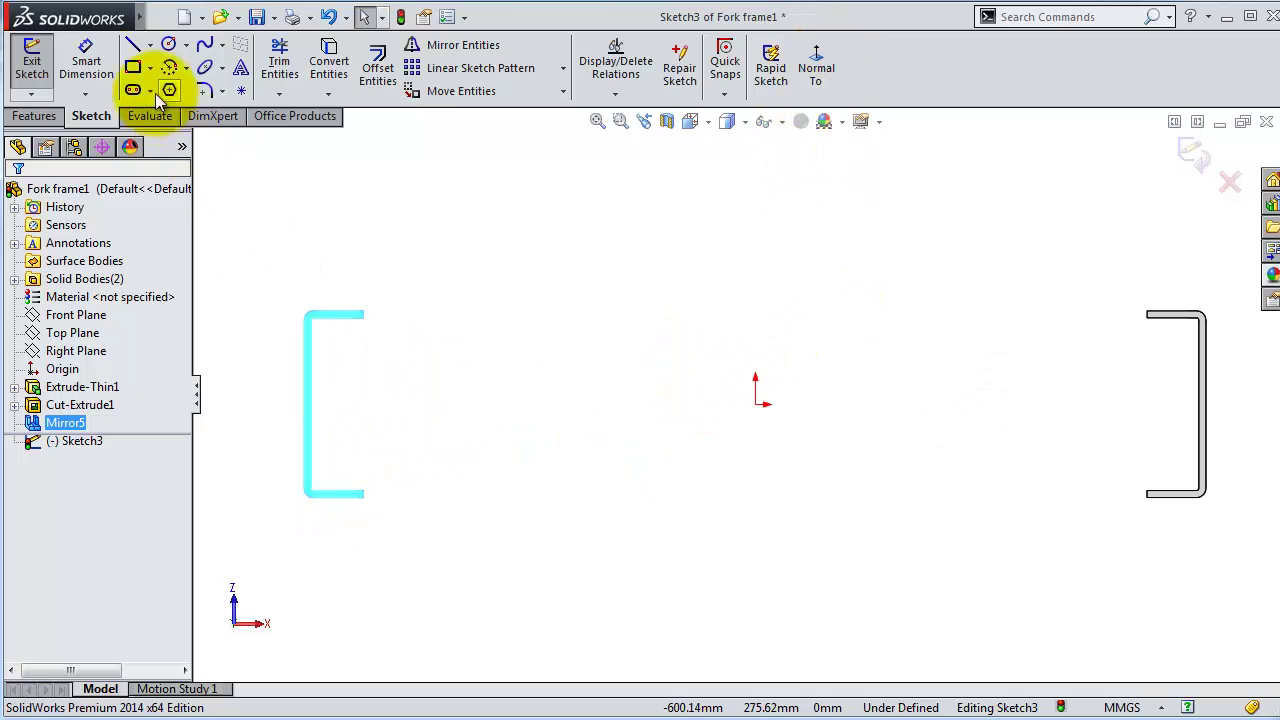
Step: Draw lines from the left channel's lower lip down, across and up to the right lip
click(132, 45)
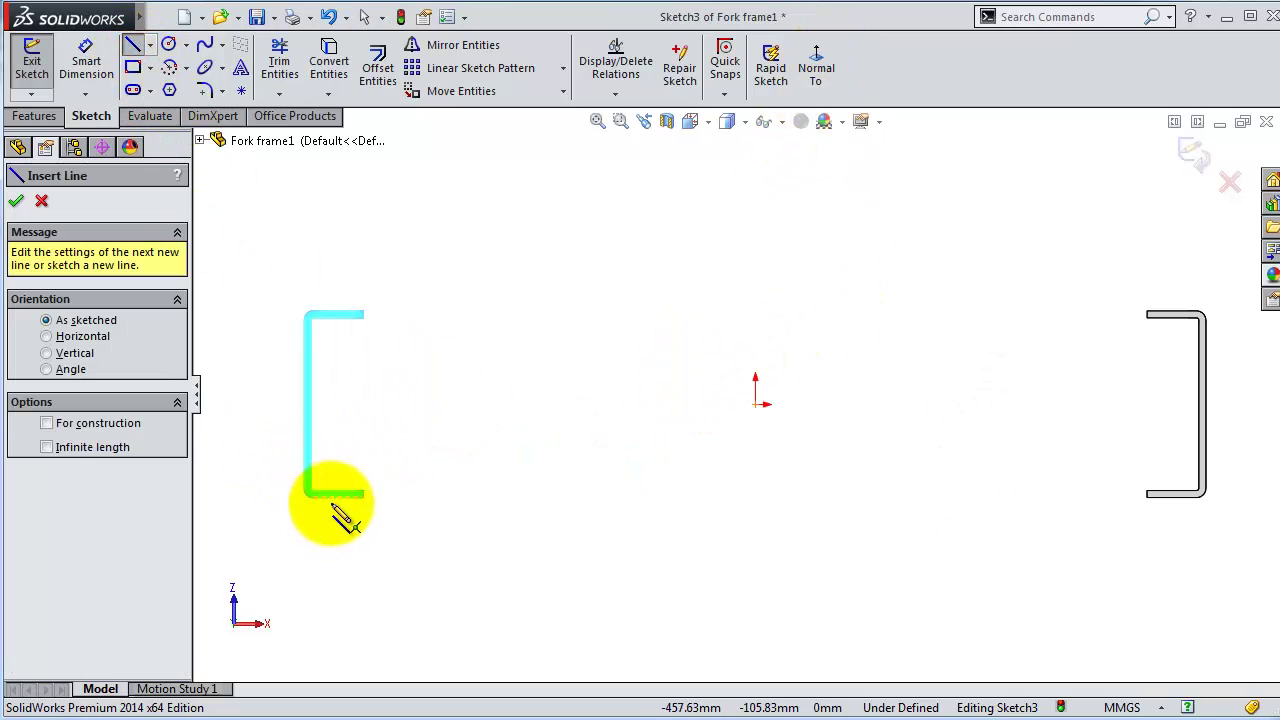
scroll(335, 507, down, 3)
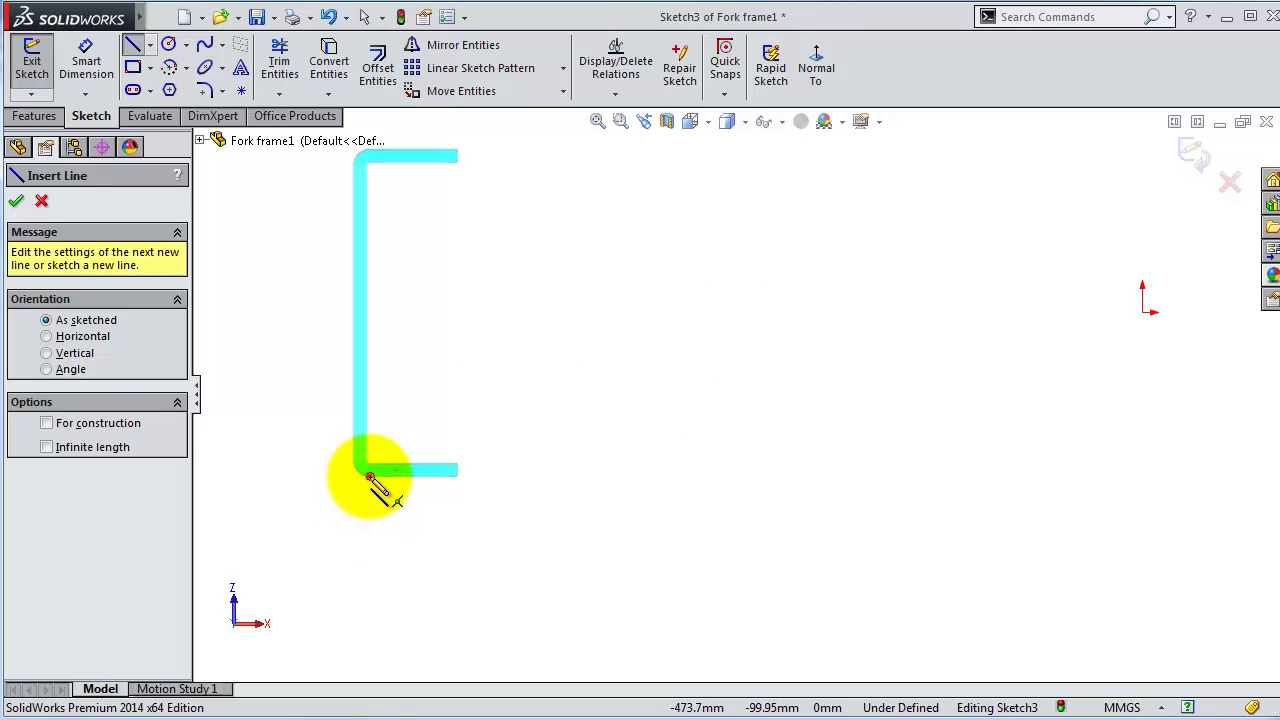
click(370, 478)
click(371, 576)
scroll(1186, 549, up, 3)
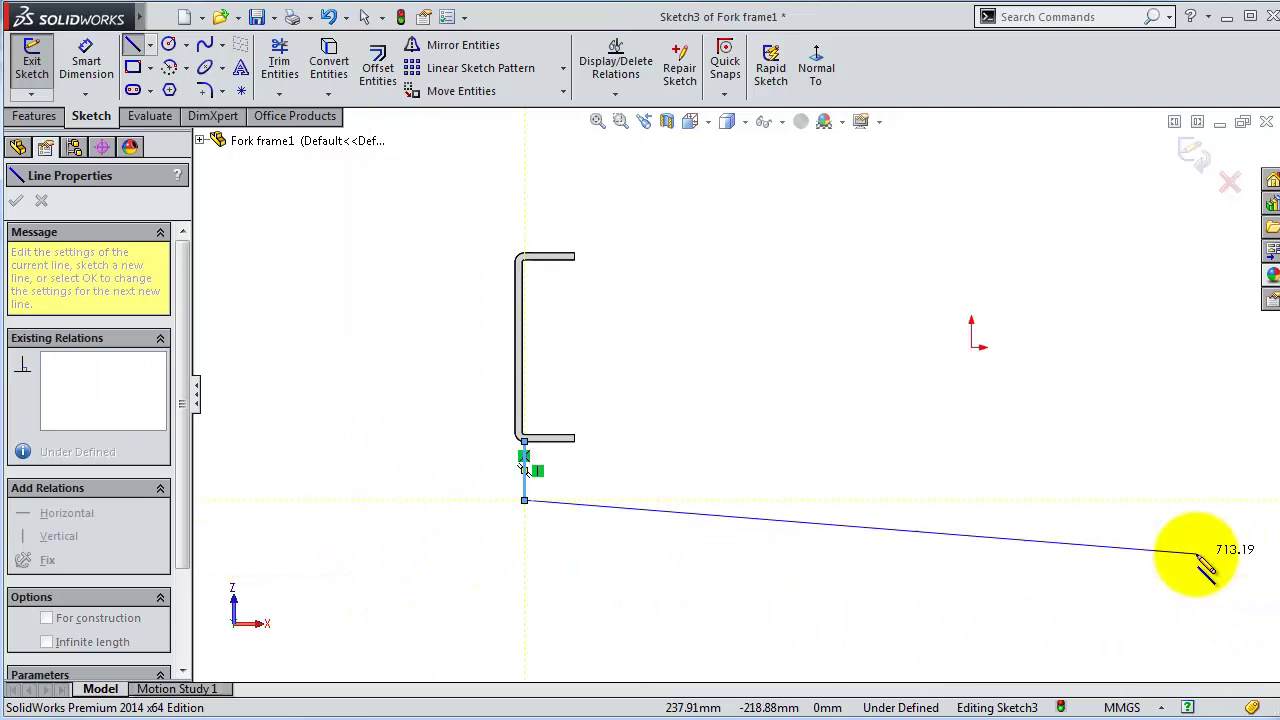
scroll(1228, 523, down, 2)
scroll(1165, 447, up, 1)
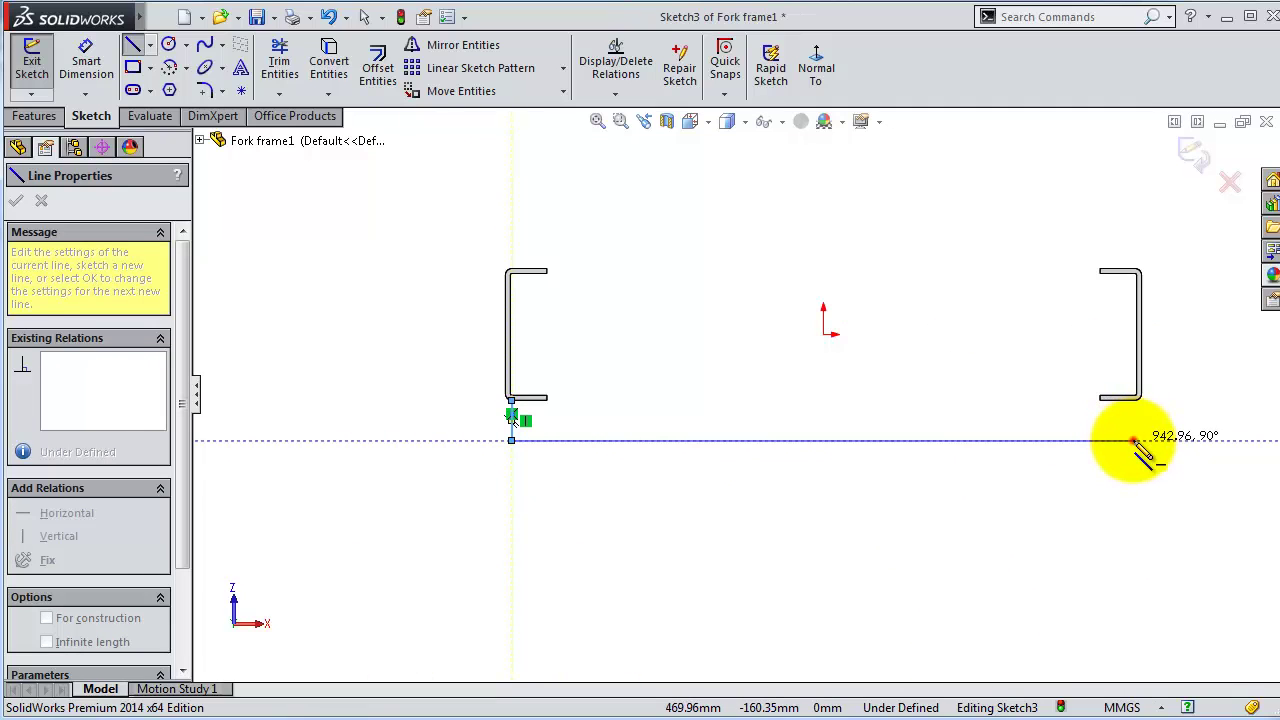
click(1133, 440)
scroll(1135, 430, down, 2)
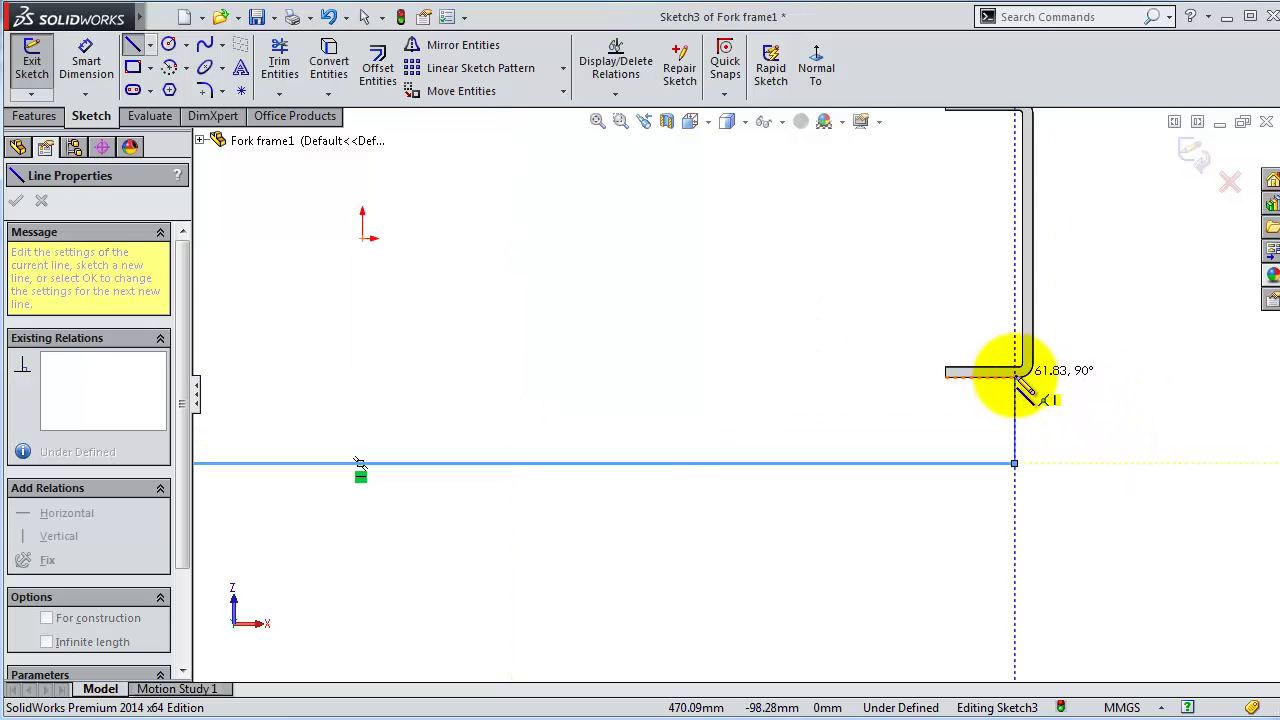
scroll(1018, 380, down, 2)
scroll(1000, 390, down, 2)
click(887, 382)
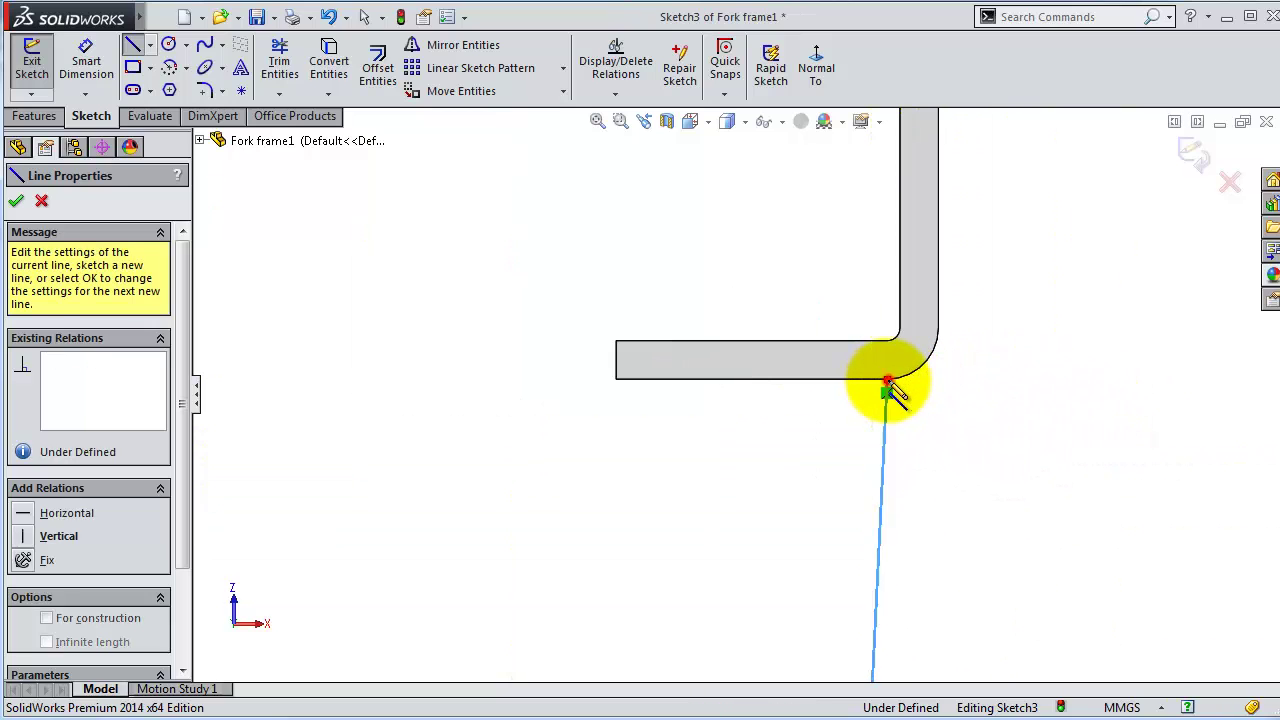
key(Escape)
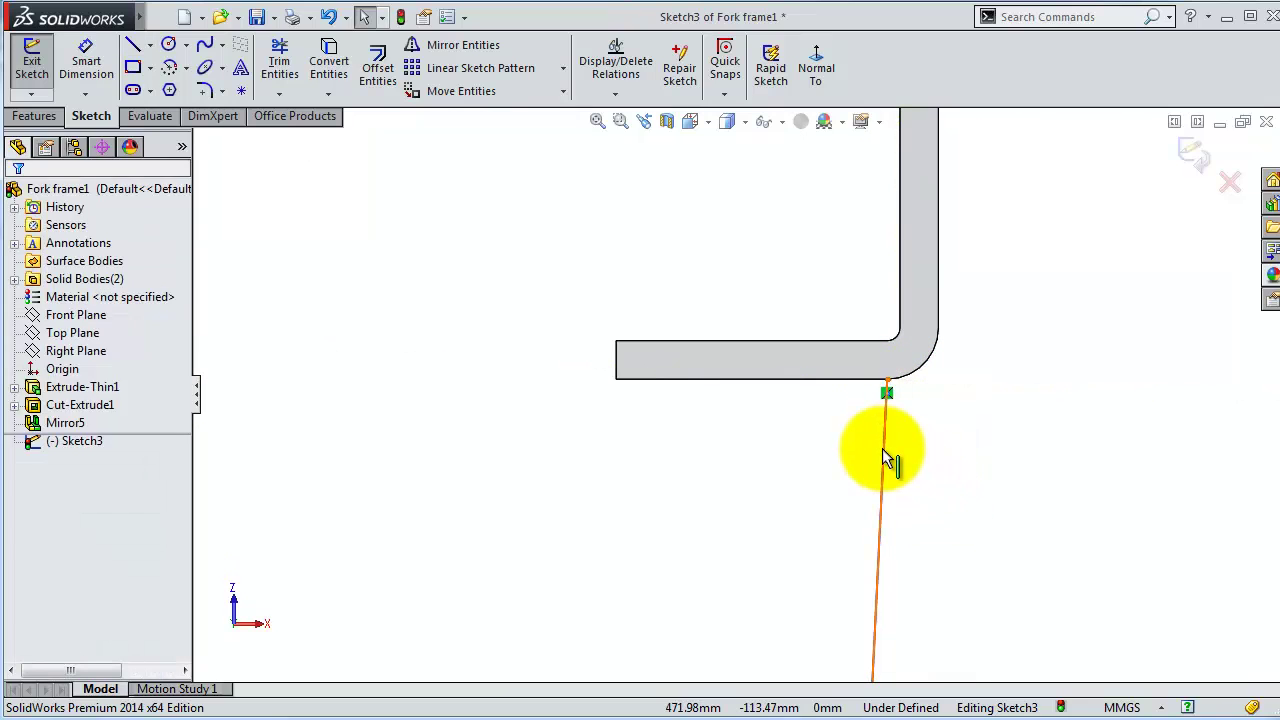
Step: Make the right-hand connecting line vertical
click(888, 460)
click(963, 359)
key(Escape)
scroll(700, 530, up, 3)
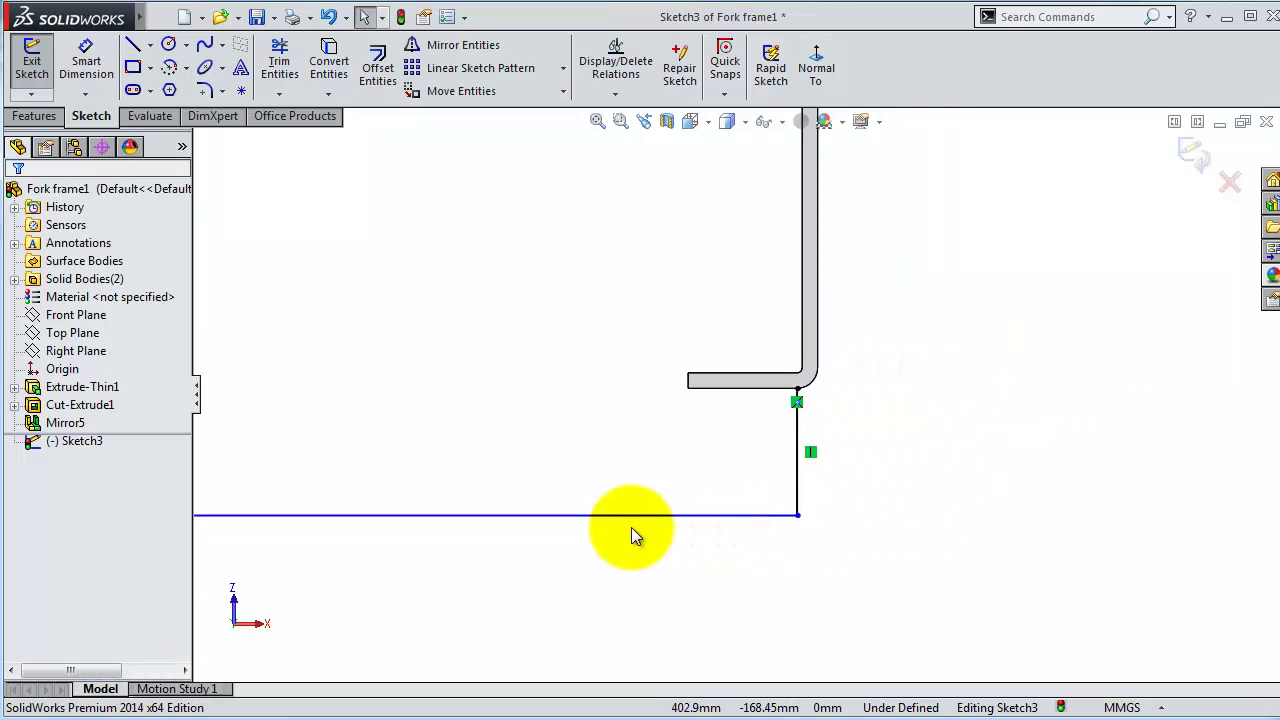
scroll(252, 350, up, 2)
scroll(465, 304, up, 2)
scroll(345, 420, up, 2)
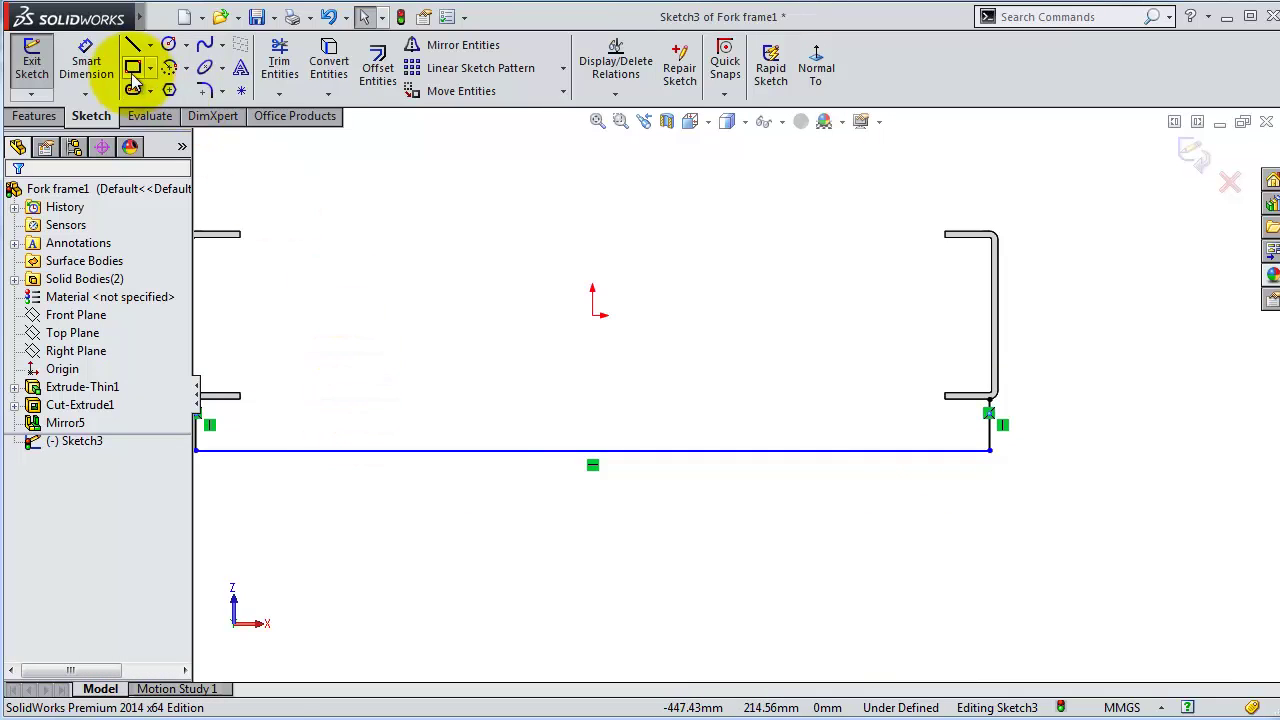
Step: Dimension the right vertical leg to 40 mm
click(86, 62)
click(1071, 434)
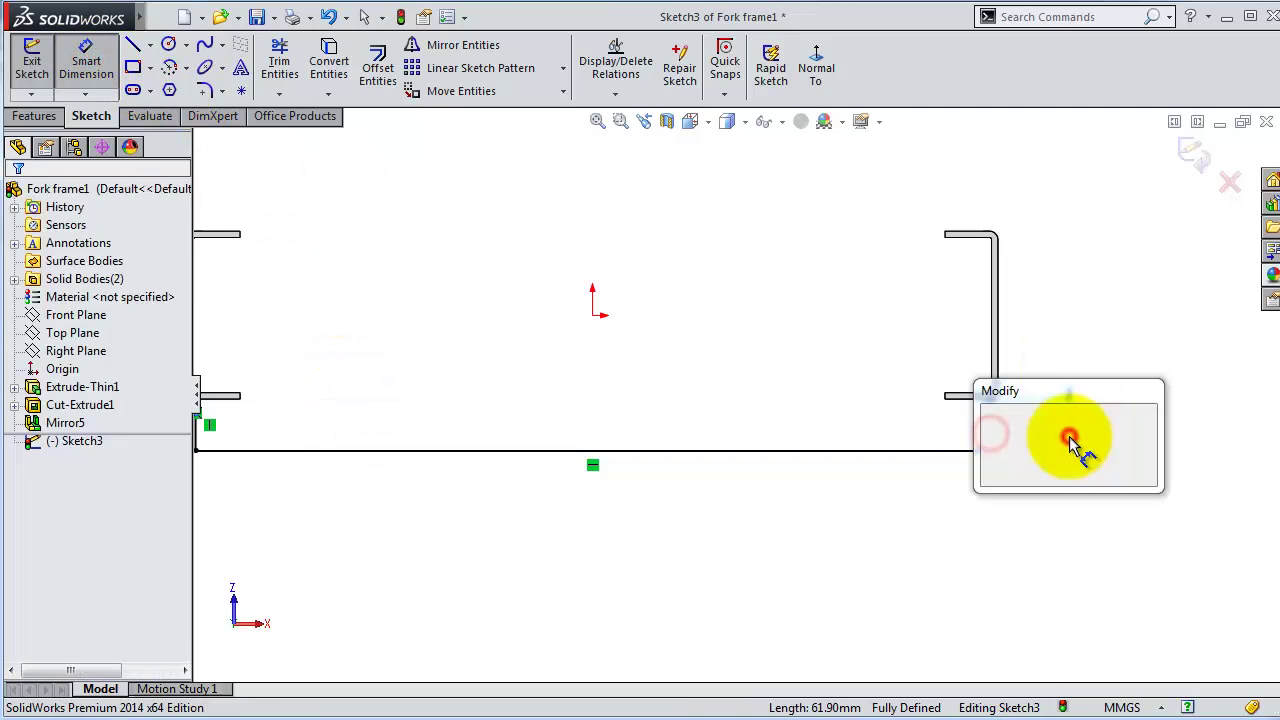
text(40)
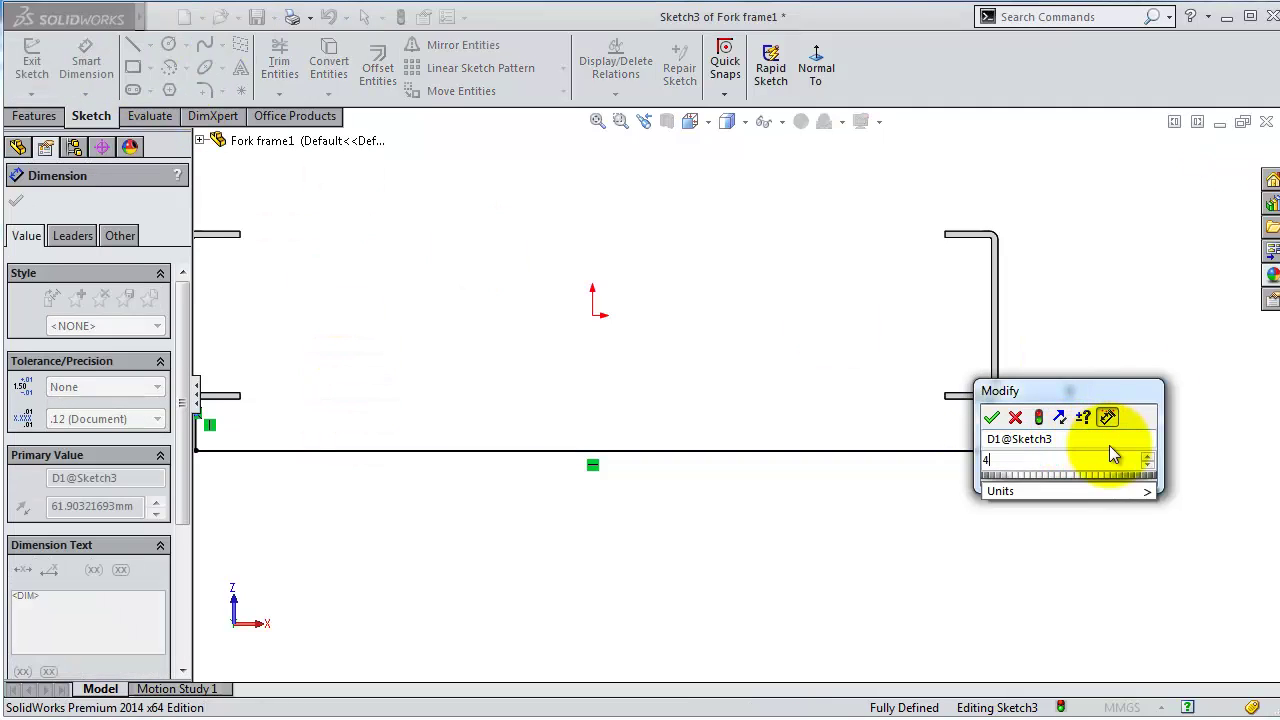
key(Return)
scroll(857, 409, down, 3)
scroll(745, 420, up, 4)
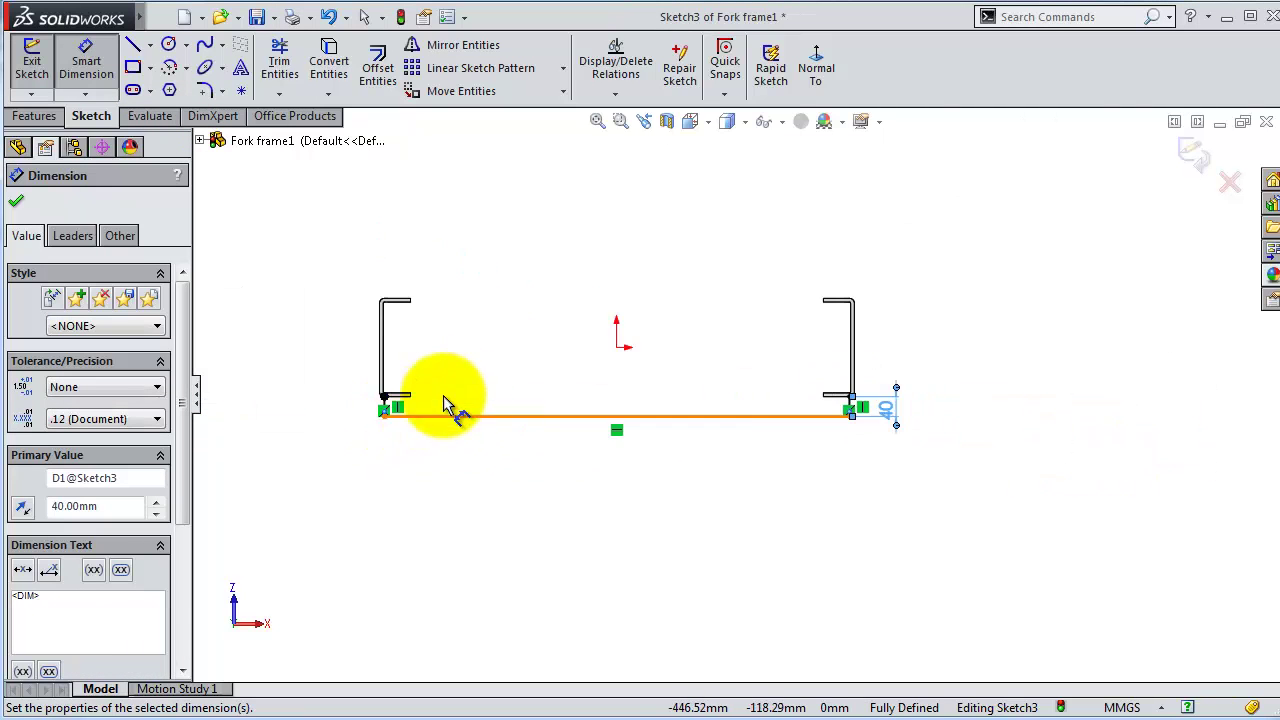
scroll(443, 395, down, 3)
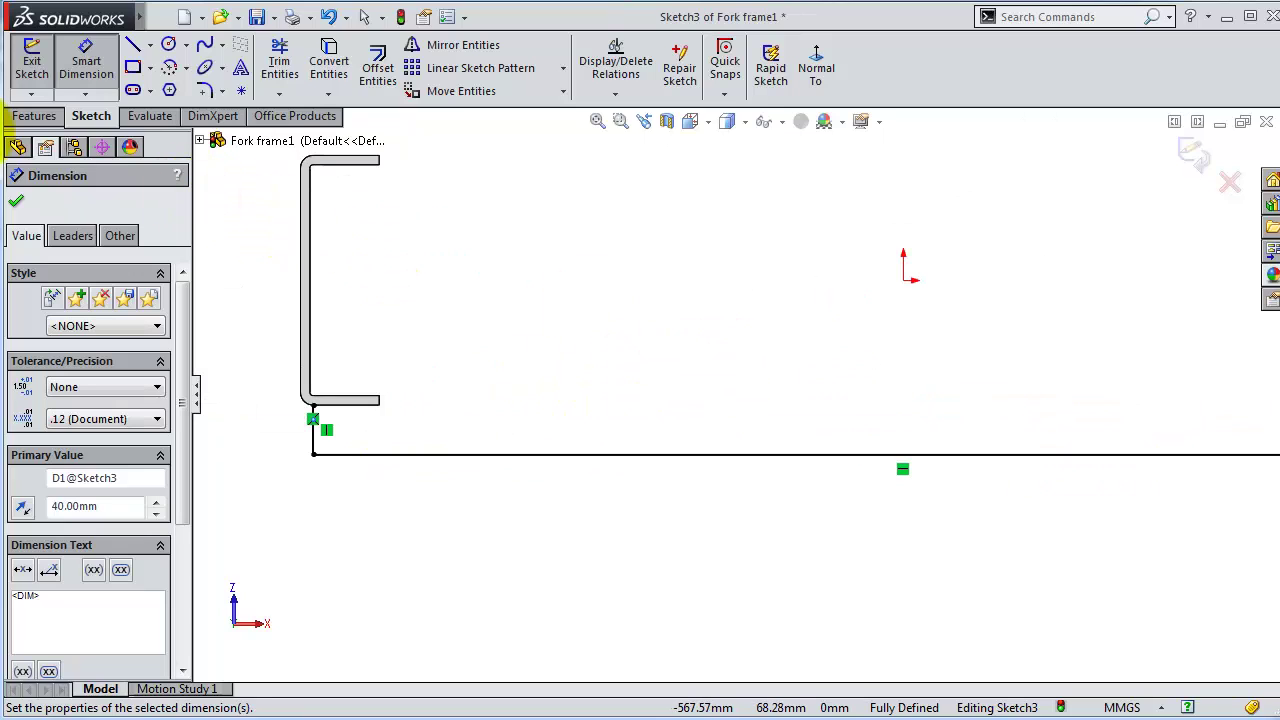
click(30, 118)
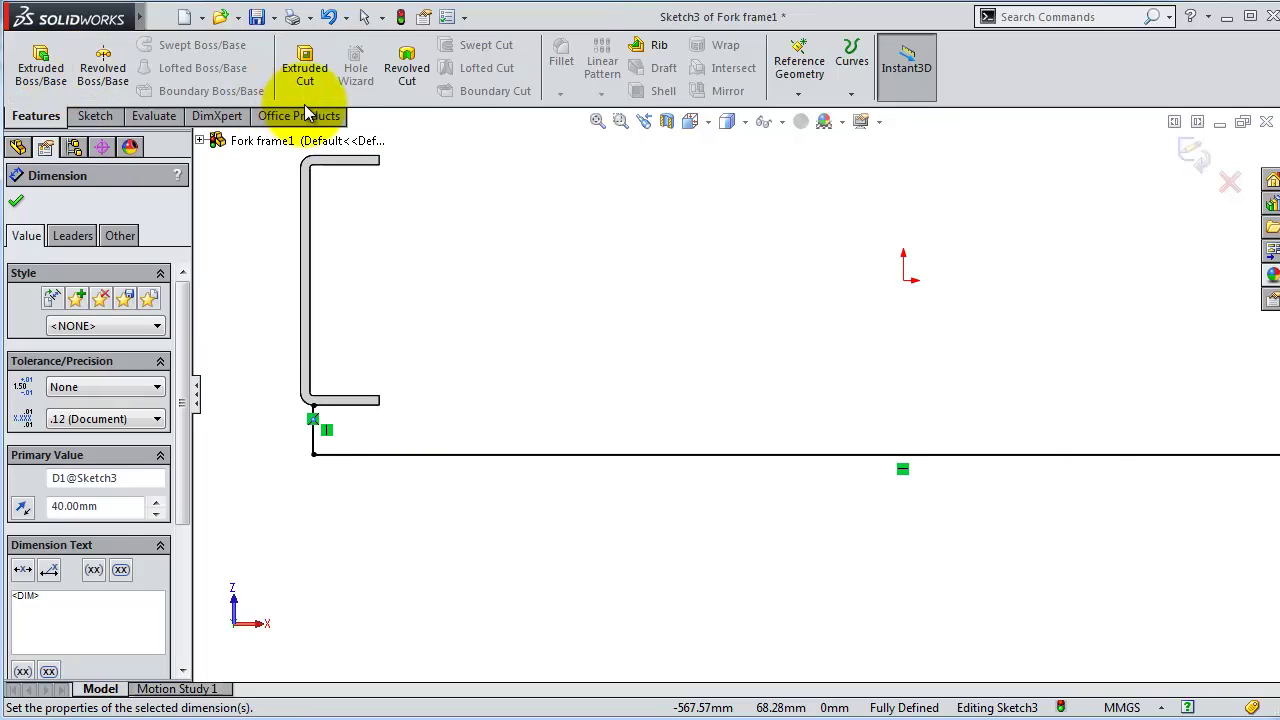
Step: Start a thin-feature boss extrusion with a 7.5 mm wall, reversed
click(40, 62)
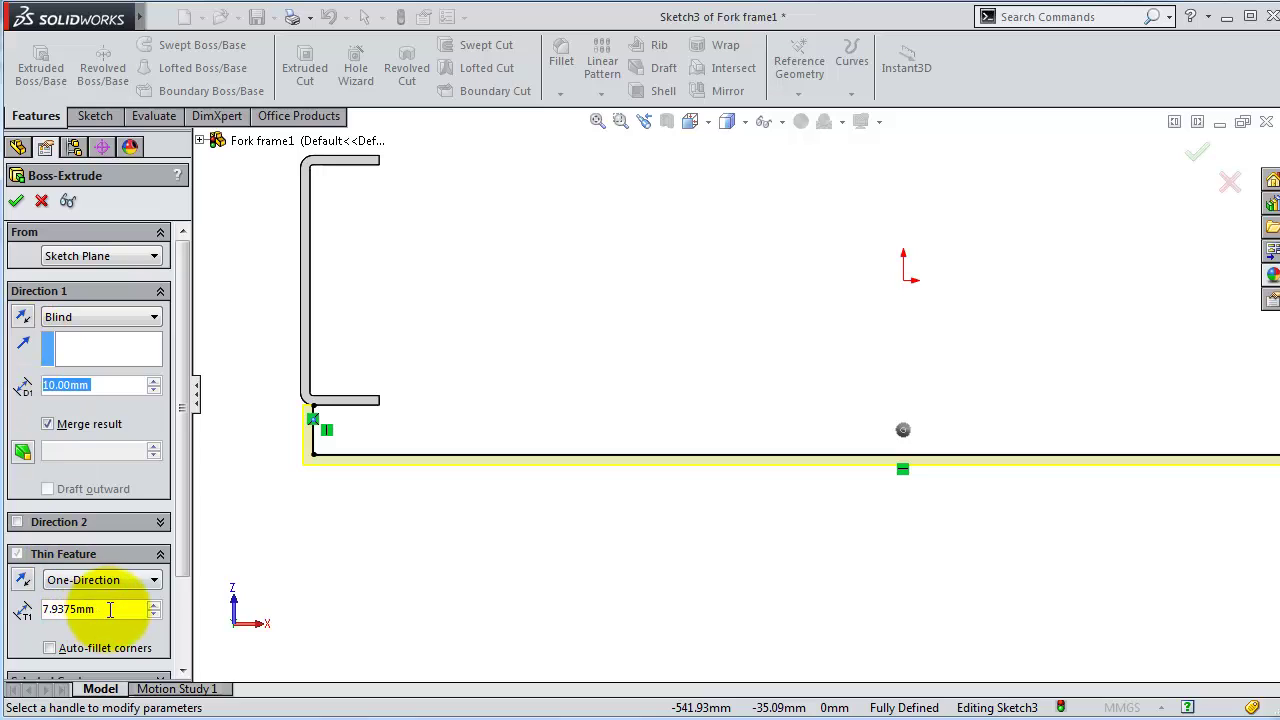
drag(127, 609, 65, 606)
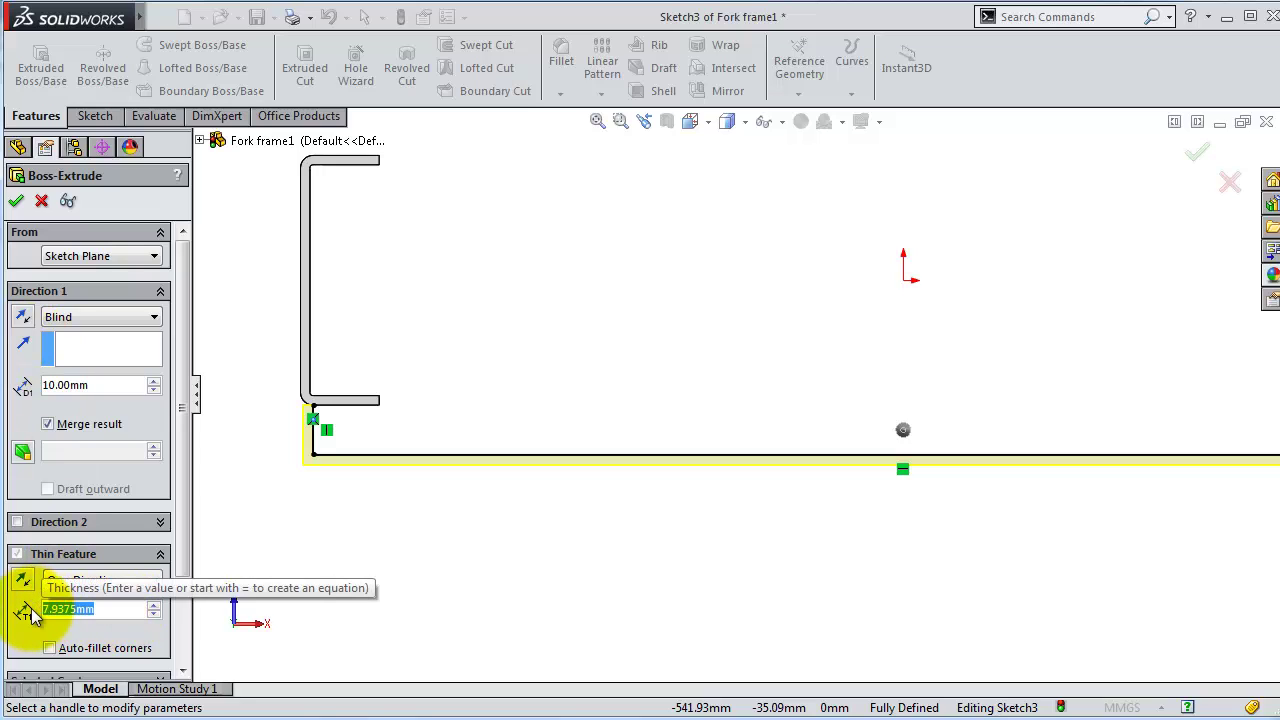
text(7.5)
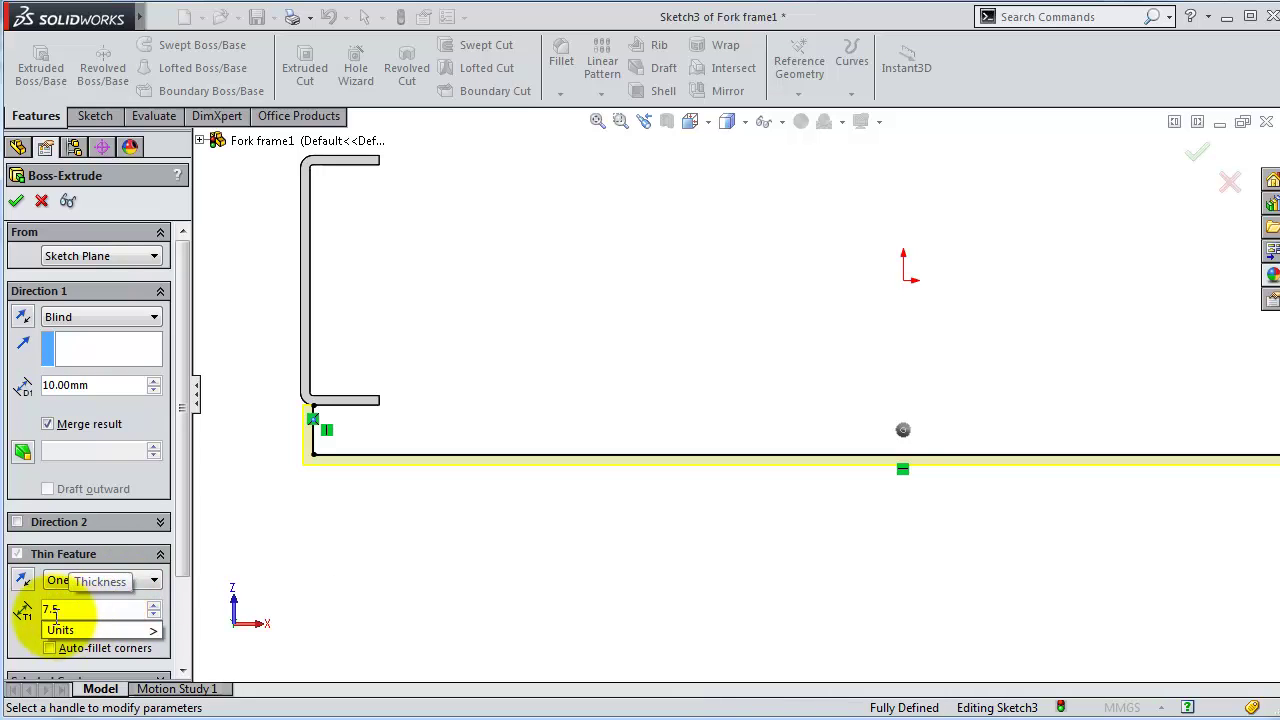
click(22, 627)
click(22, 581)
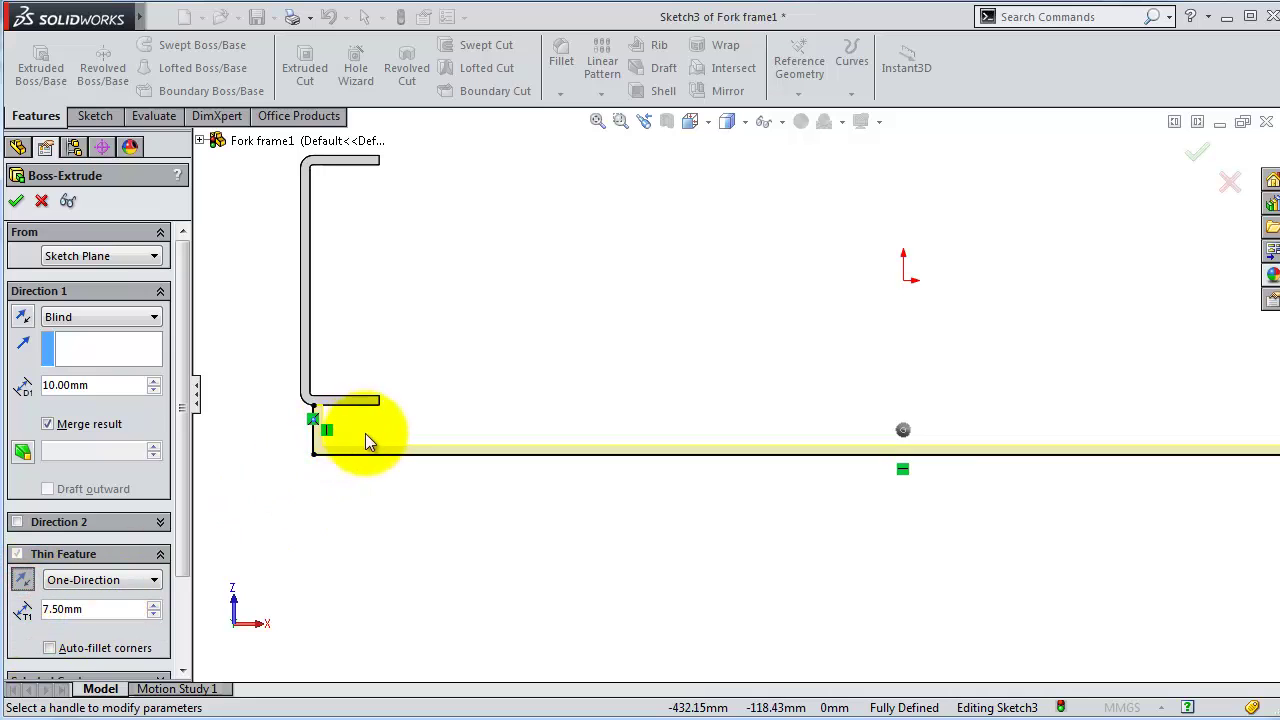
mouse_move(365, 443)
middle_down()
mouse_move(371, 457)
mouse_move(846, 474)
mouse_move(839, 498)
middle_up()
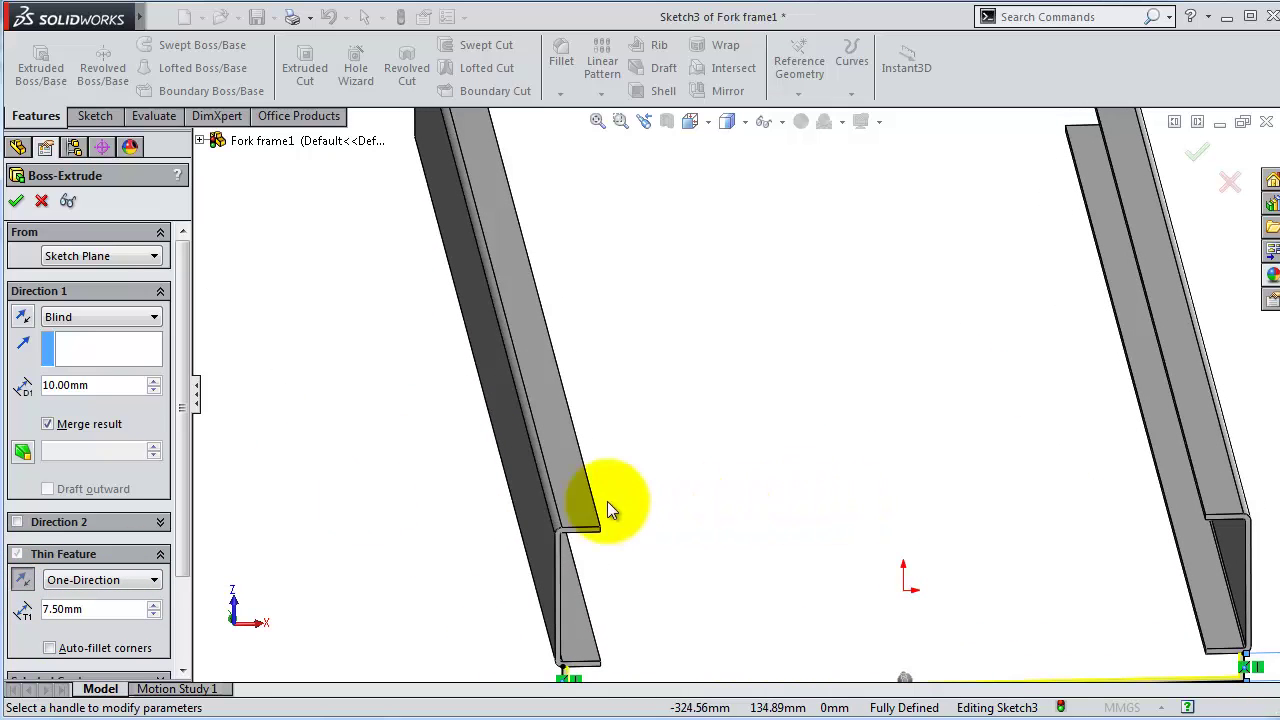
Step: Reverse the extrusion and set it 400 mm deep, starting from a 75 mm offset
drag(118, 388, 52, 390)
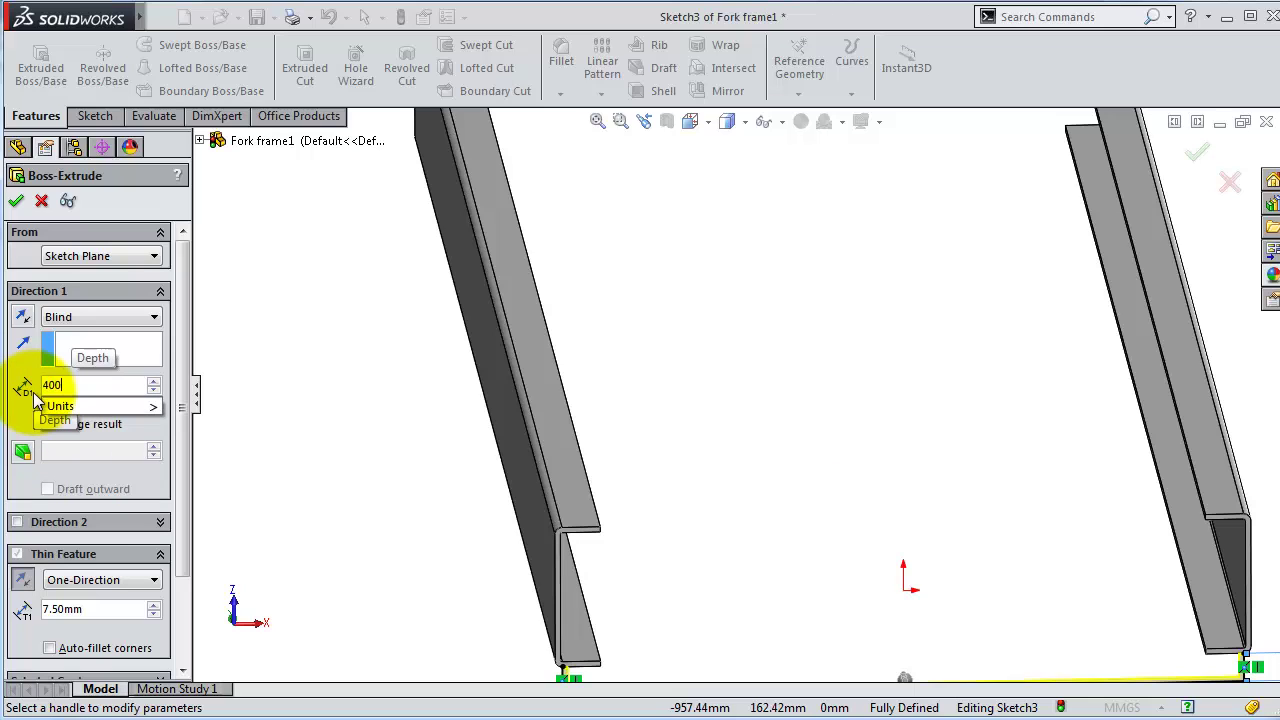
scroll(742, 442, up, 2)
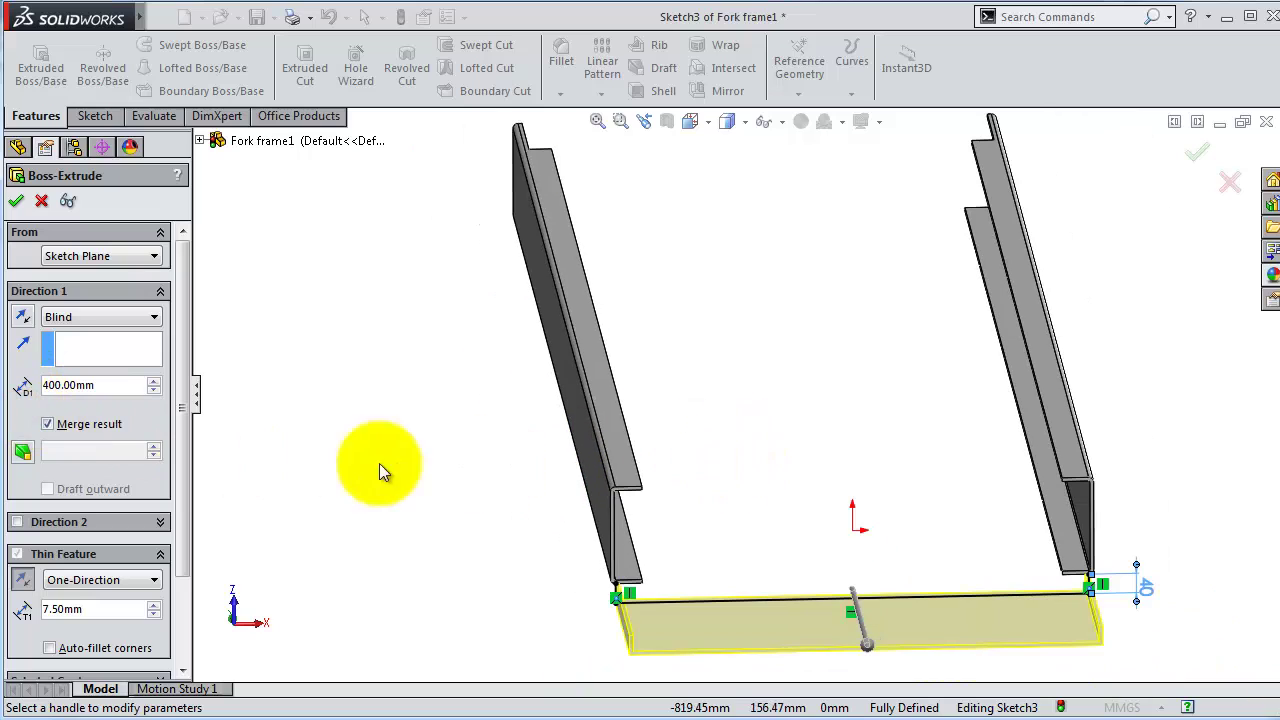
click(23, 318)
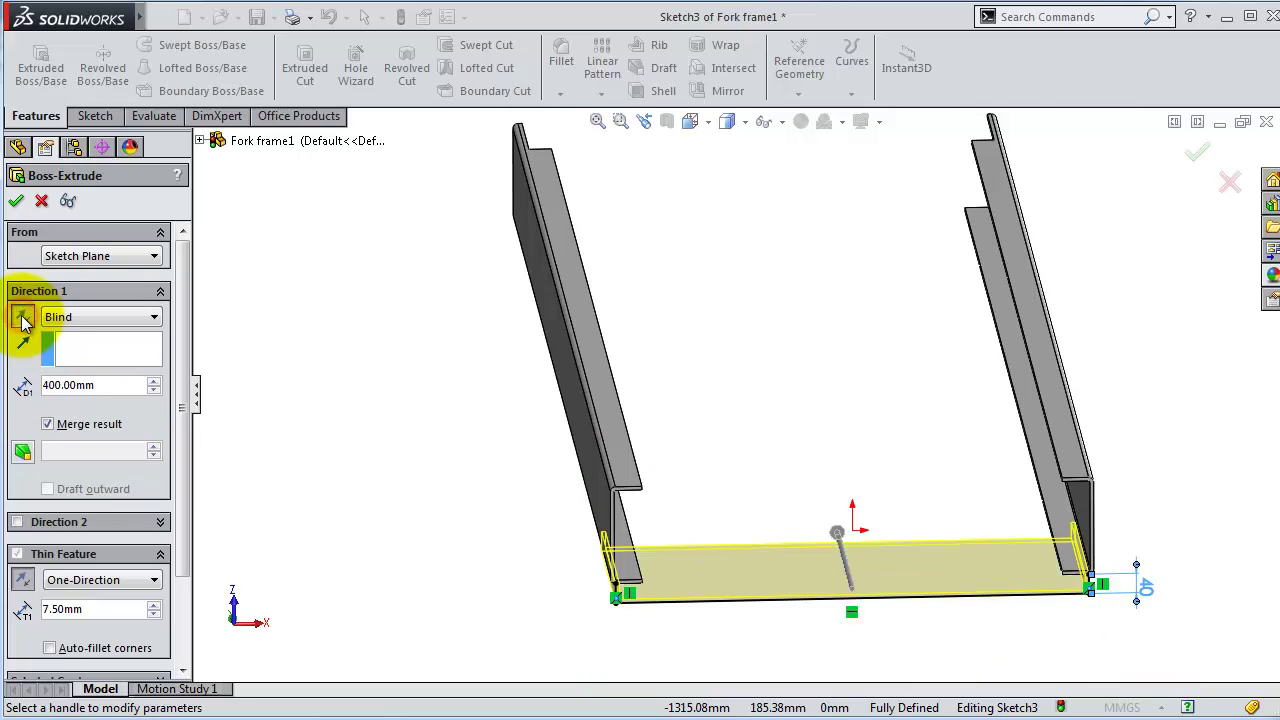
click(95, 296)
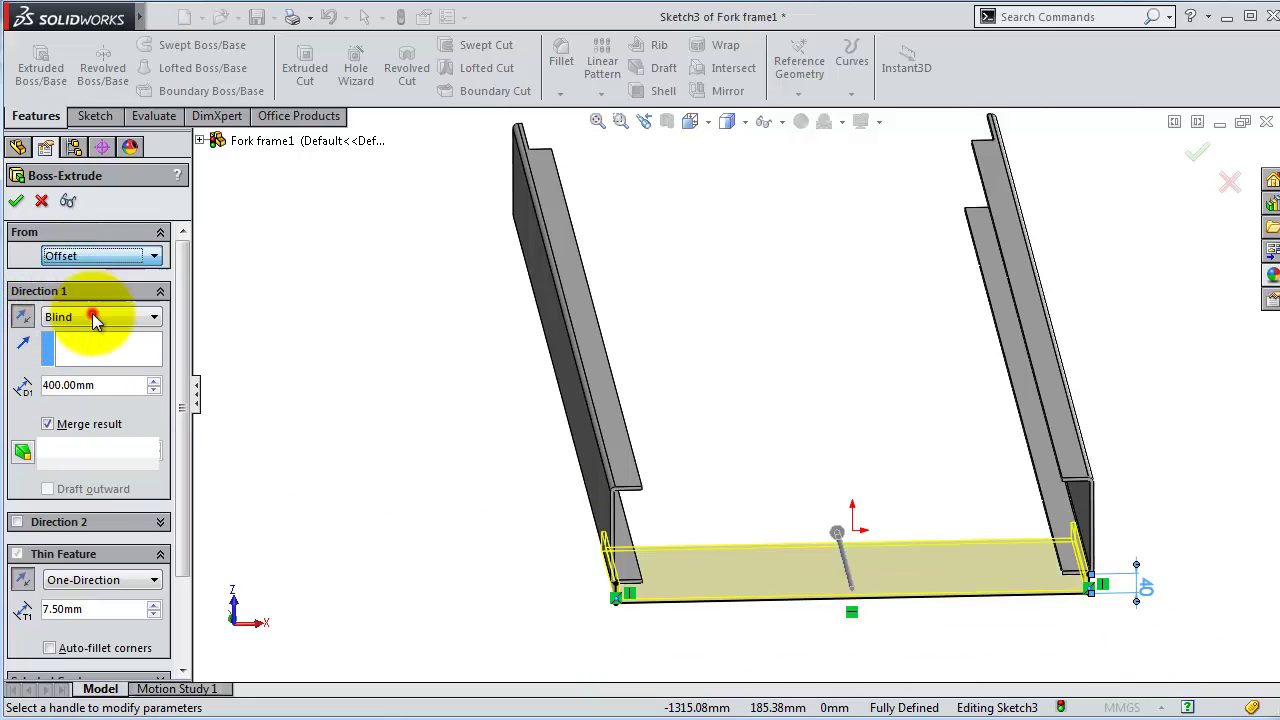
double_click(112, 429)
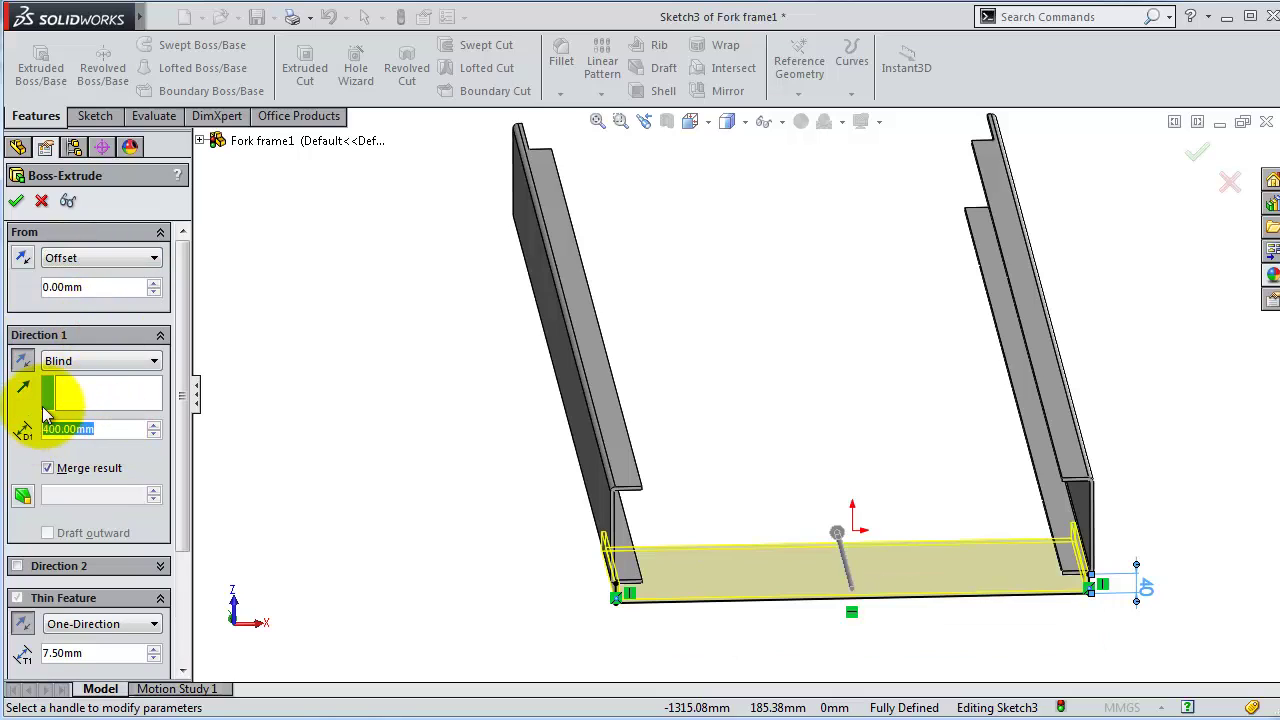
text(75)
click(22, 456)
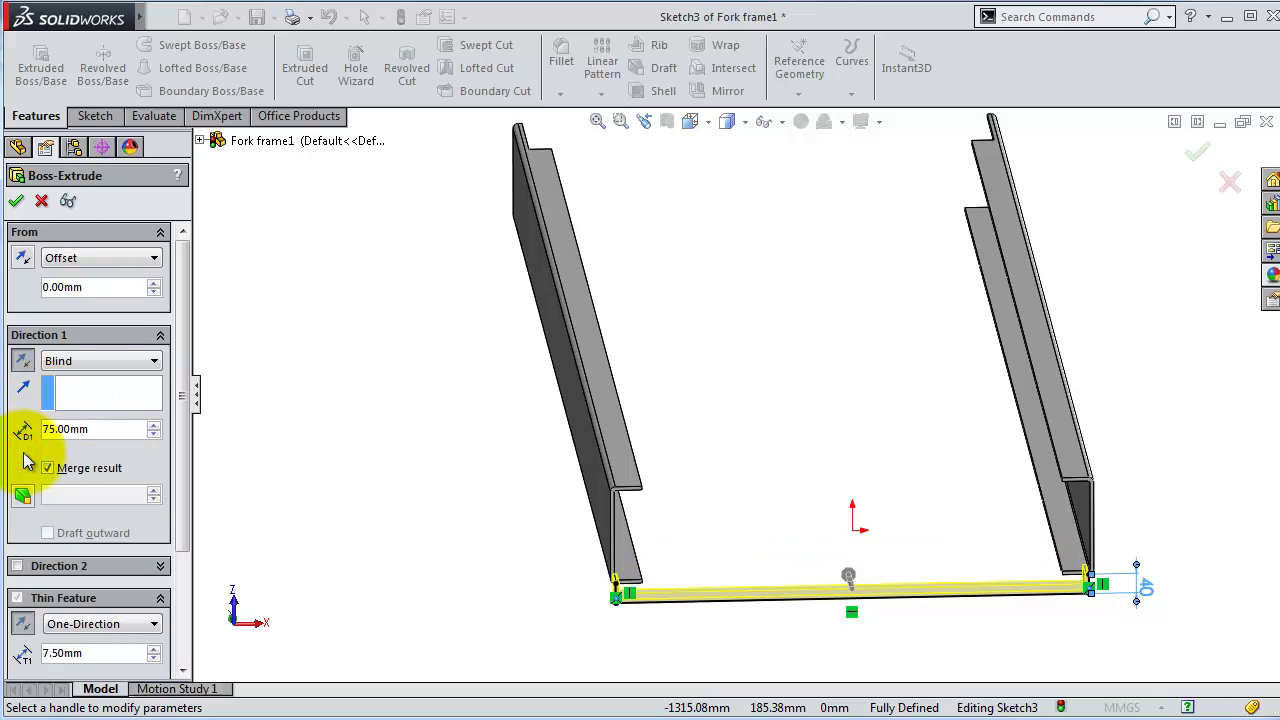
double_click(101, 285)
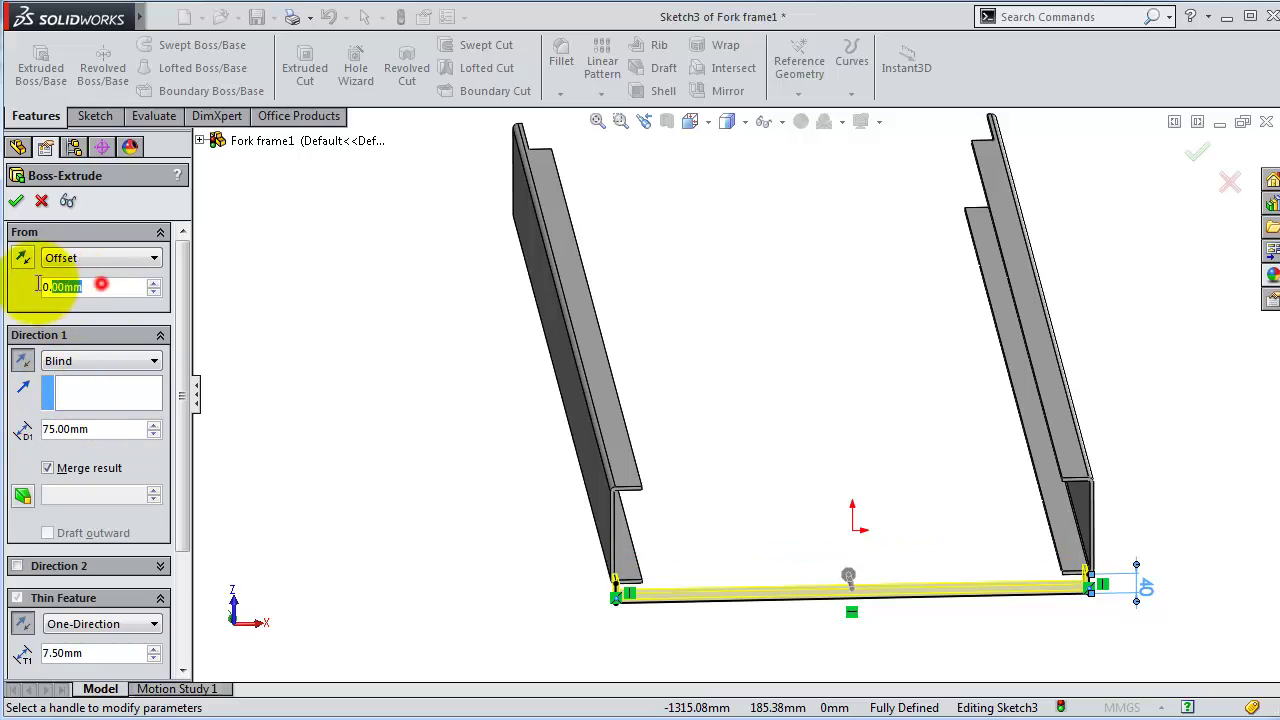
double_click(119, 436)
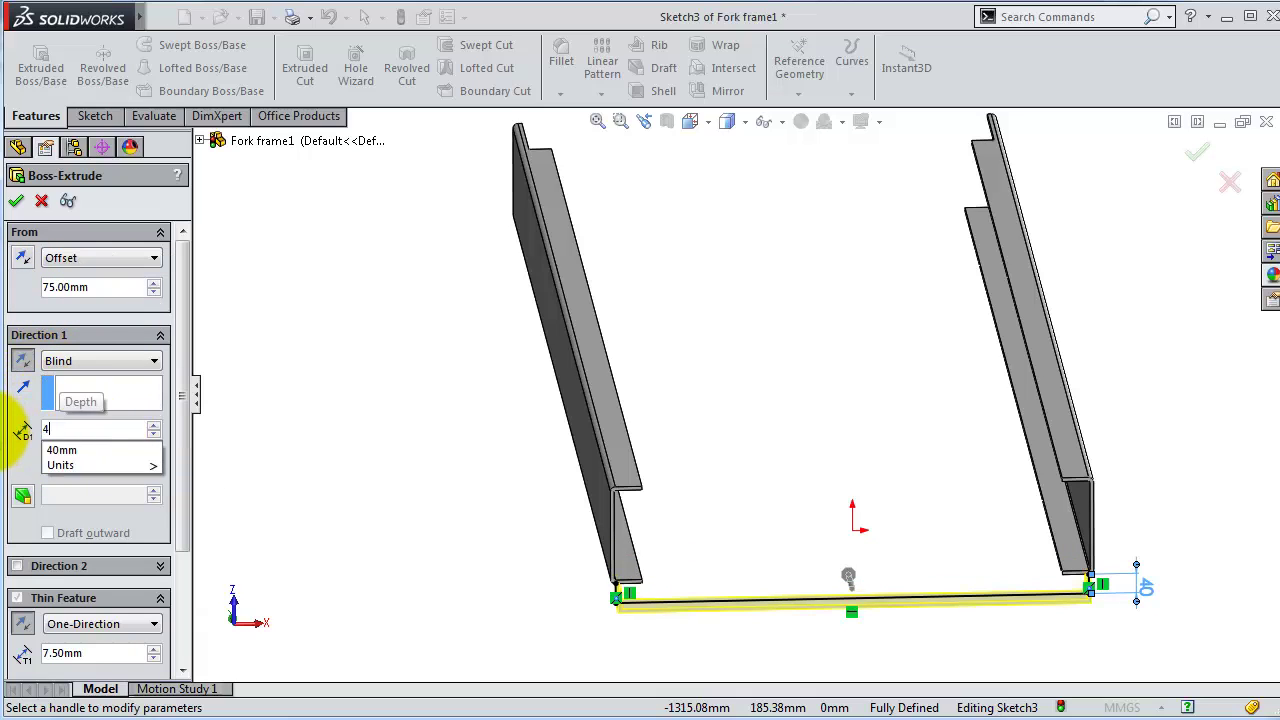
click(25, 440)
scroll(651, 408, down, 3)
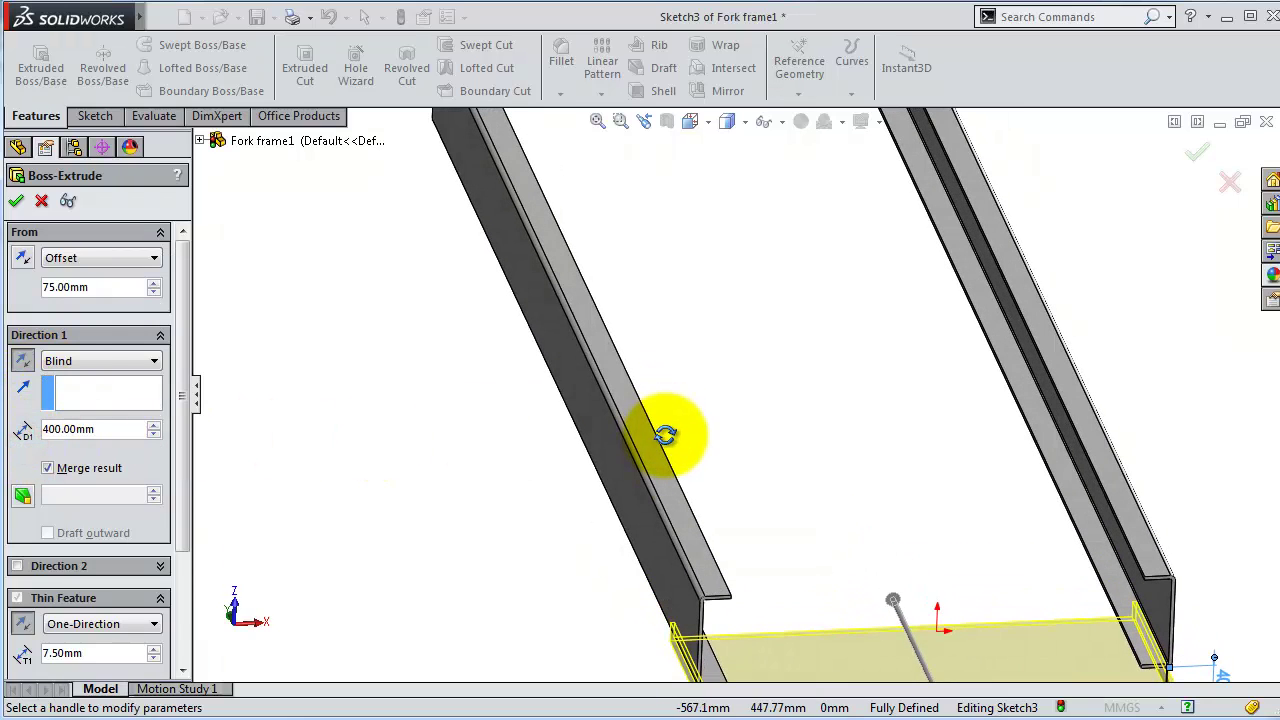
click(27, 261)
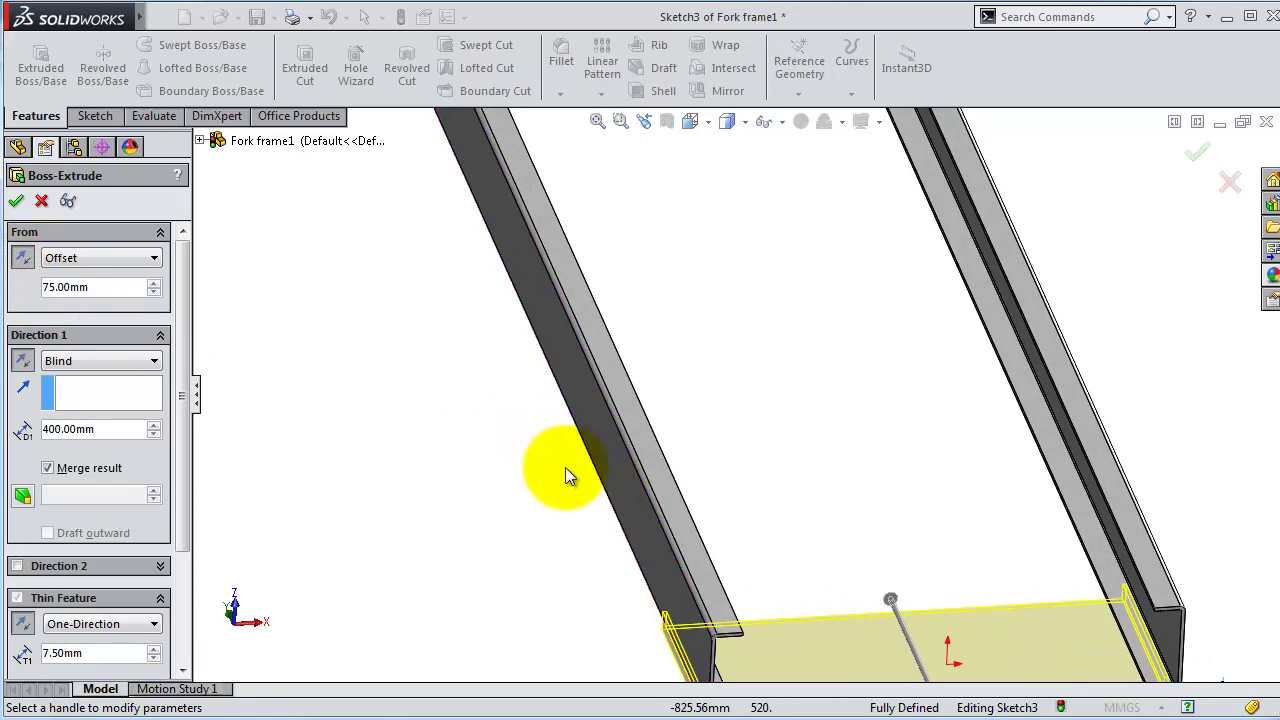
Step: Check the plate spans both rails and confirm Extrude-Thin2
scroll(808, 543, up, 3)
scroll(823, 611, down, 3)
scroll(991, 624, down, 2)
mouse_move(991, 624)
middle_down()
mouse_move(929, 623)
mouse_move(894, 657)
mouse_move(897, 614)
mouse_move(800, 500)
mouse_move(820, 529)
mouse_move(982, 476)
mouse_move(1006, 557)
mouse_move(849, 446)
middle_up()
click(16, 200)
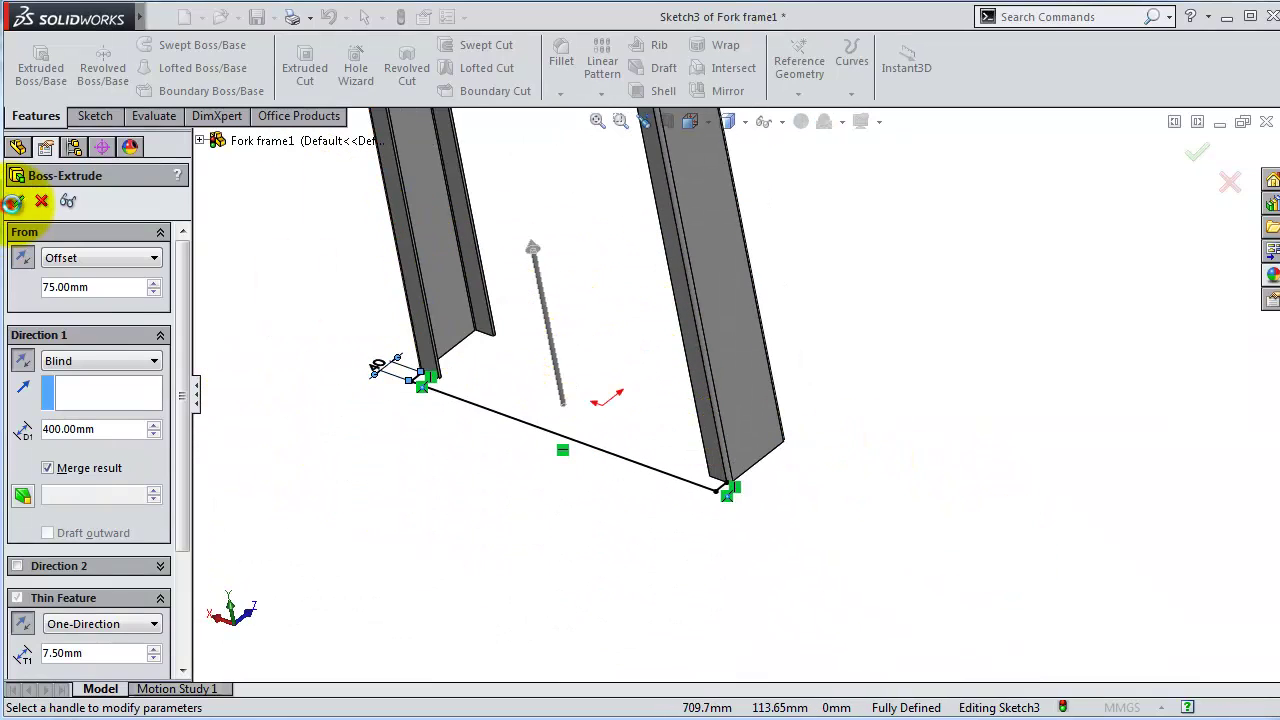
mouse_move(755, 379)
middle_down()
mouse_move(768, 312)
mouse_move(820, 363)
mouse_move(800, 340)
middle_up()
Step: Round the plate's right and left edges with a 5 mm fillet
click(562, 60)
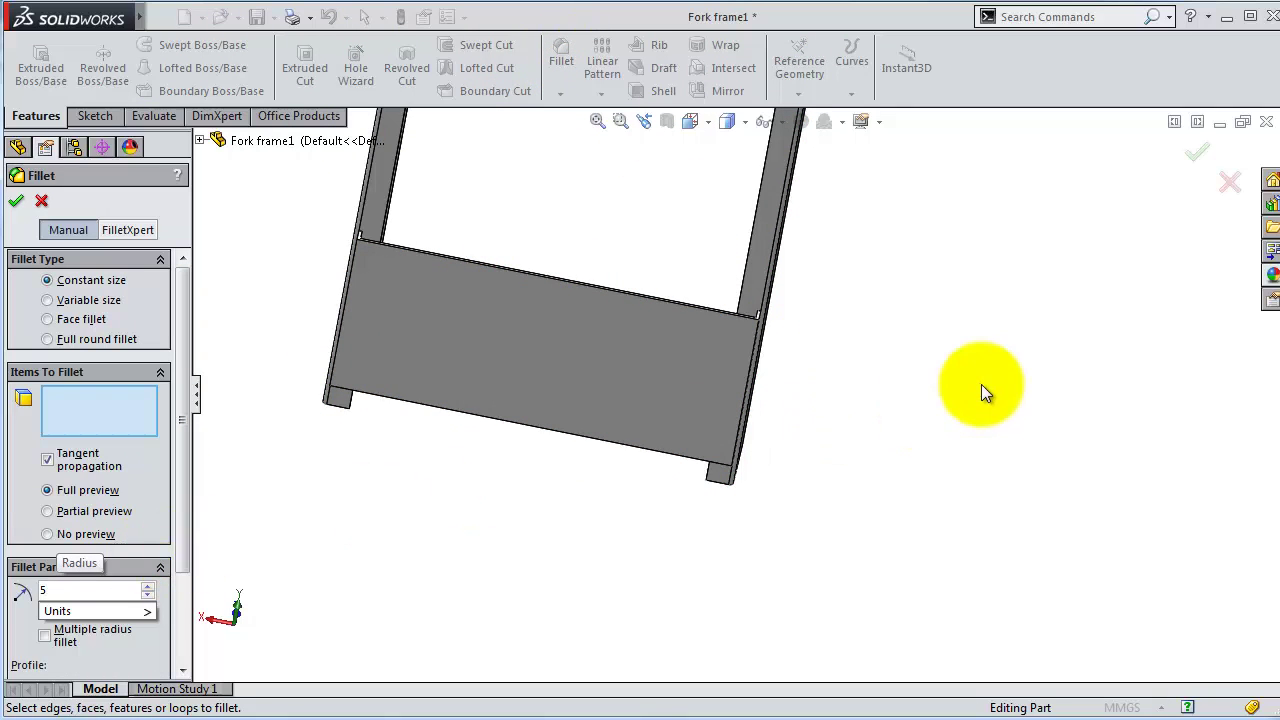
scroll(769, 338, down, 3)
scroll(732, 344, down, 3)
click(727, 342)
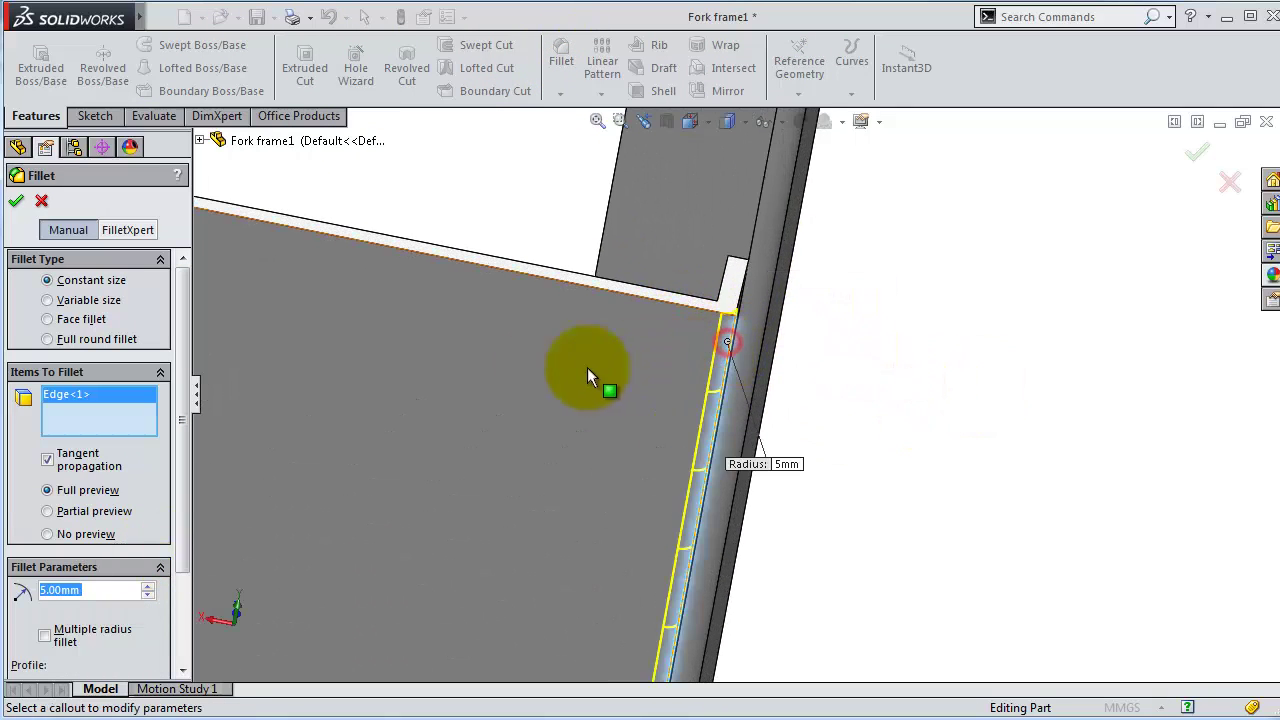
scroll(587, 367, up, 5)
scroll(316, 290, down, 5)
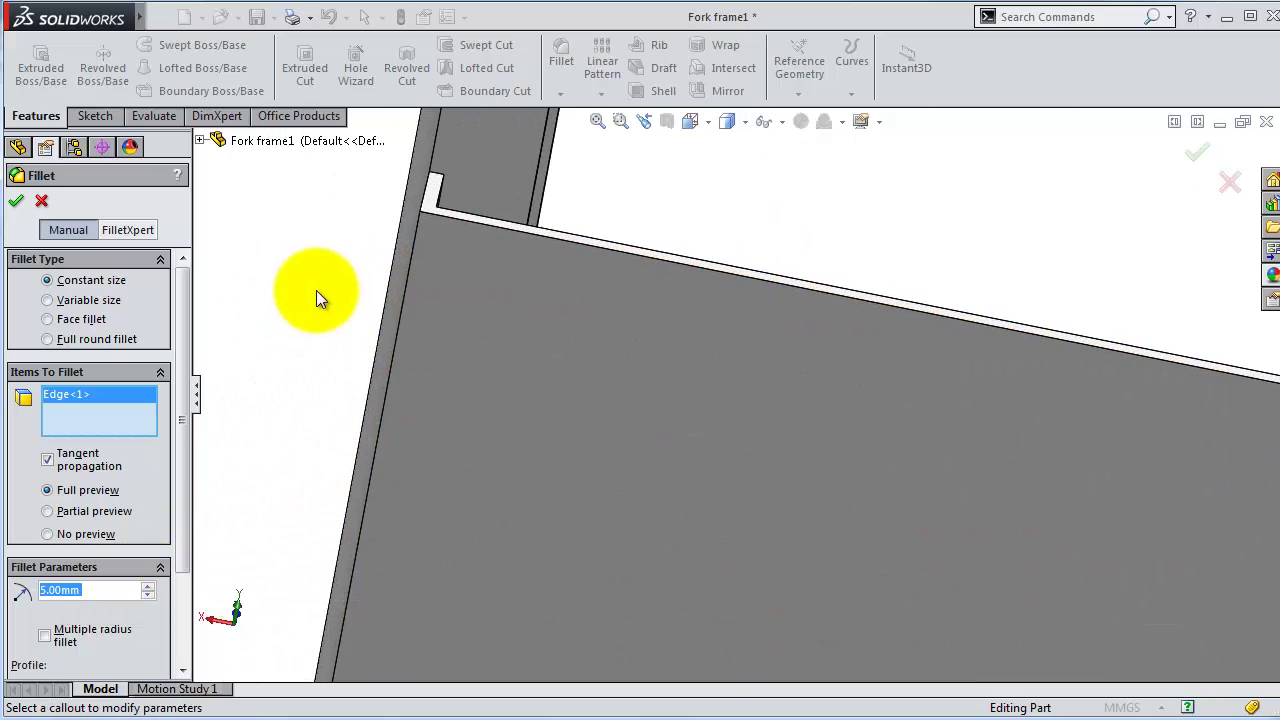
click(417, 237)
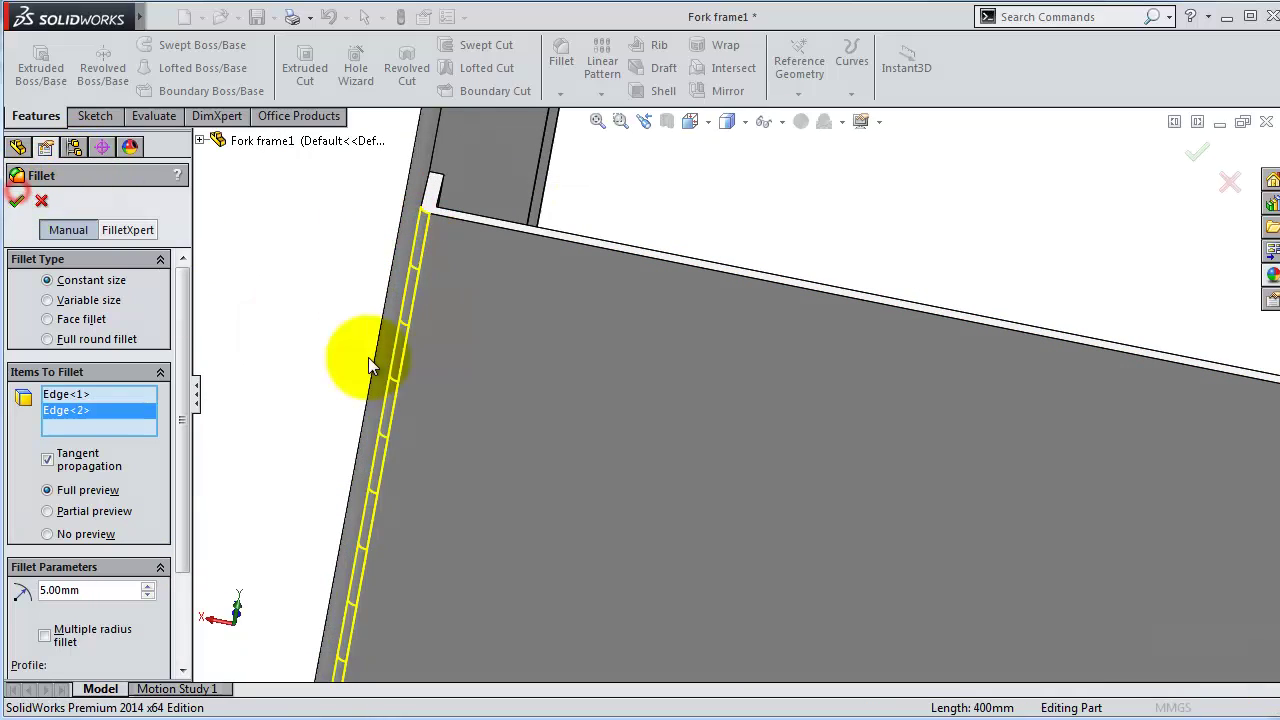
key(Return)
Step: Select the plate face for a new sketch
scroll(683, 375, up, 2)
scroll(766, 403, up, 2)
scroll(891, 420, up, 3)
scroll(965, 540, up, 3)
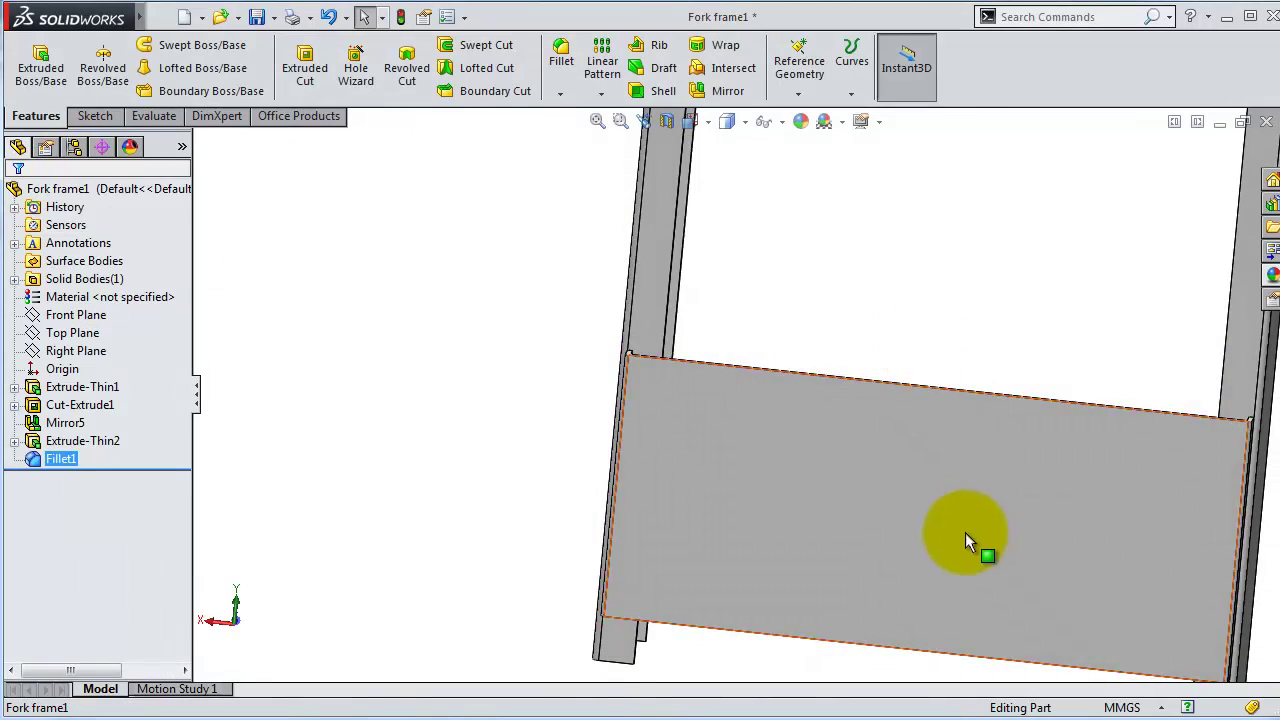
click(965, 540)
Step: Start Sketch4 on the plate face, viewed straight on
click(1026, 469)
click(813, 72)
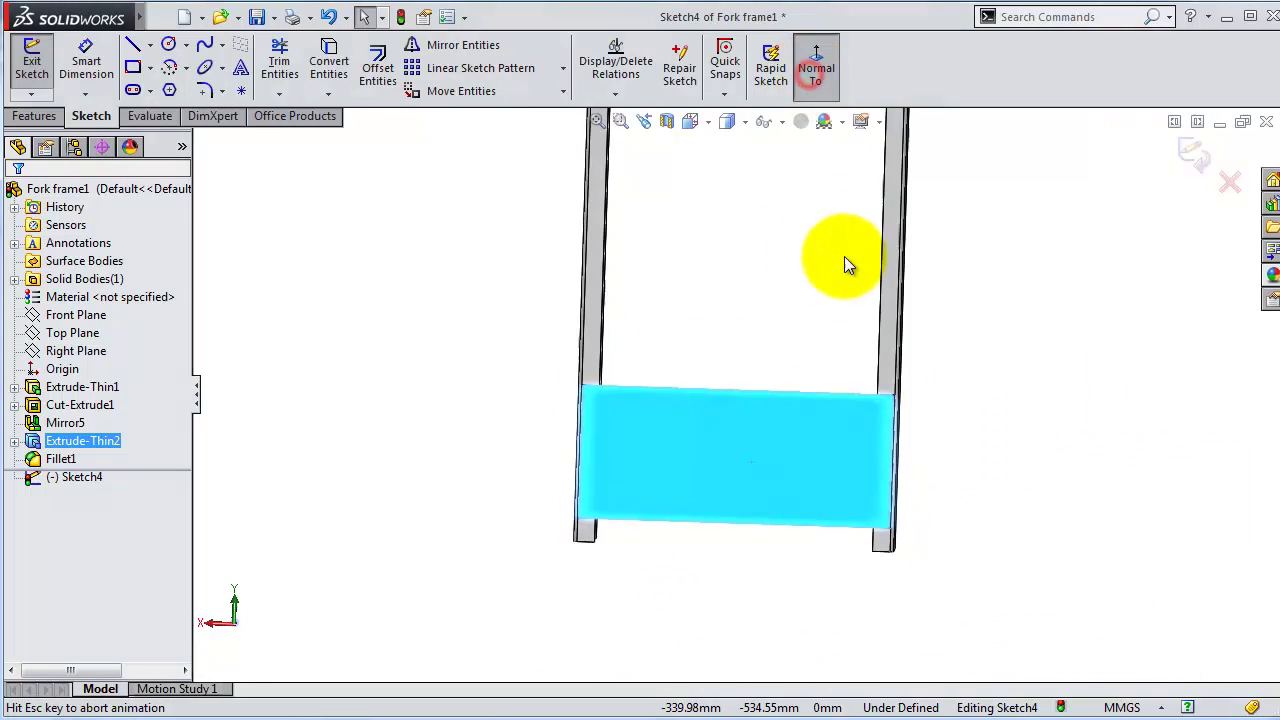
click(151, 68)
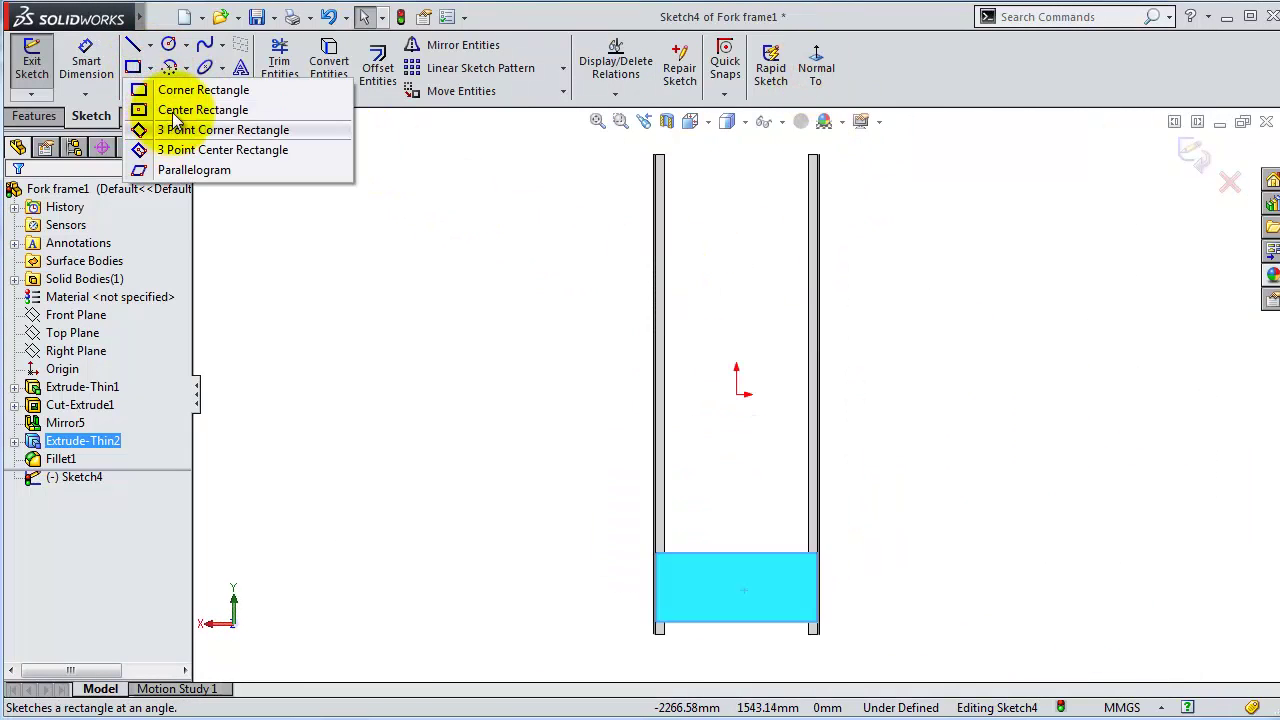
click(176, 110)
scroll(880, 660, down, 5)
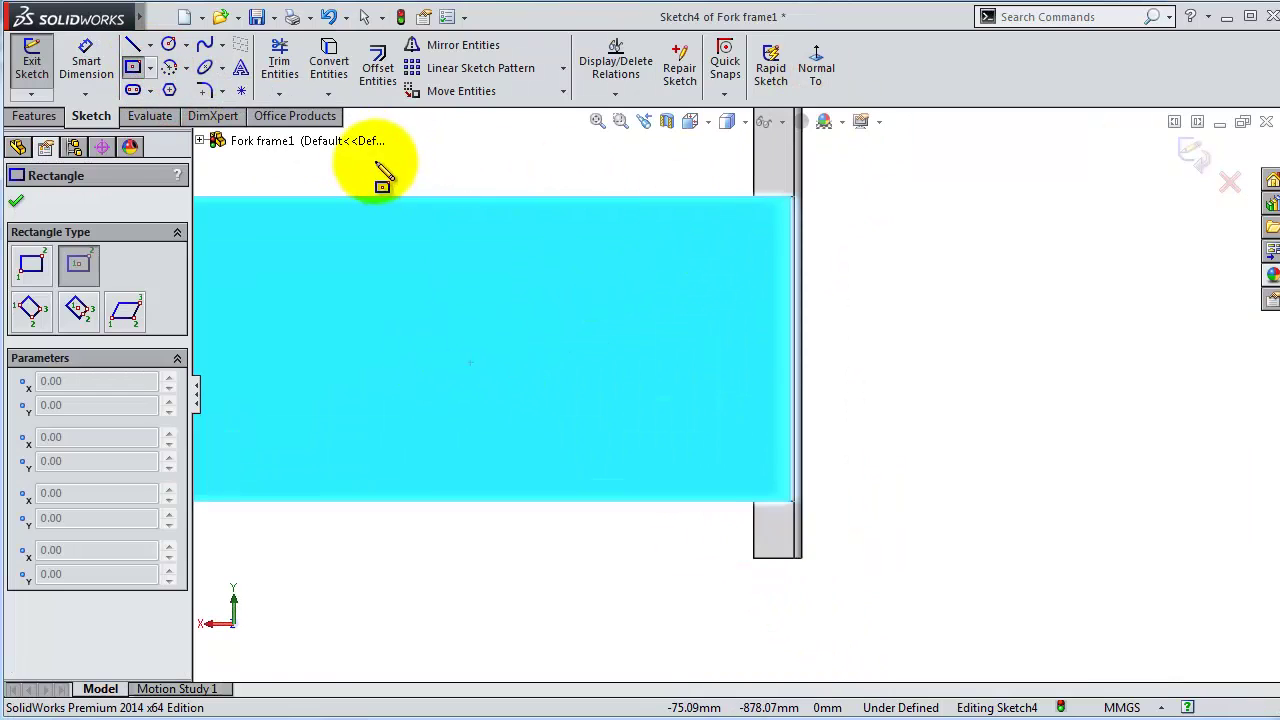
scroll(420, 240, up, 2)
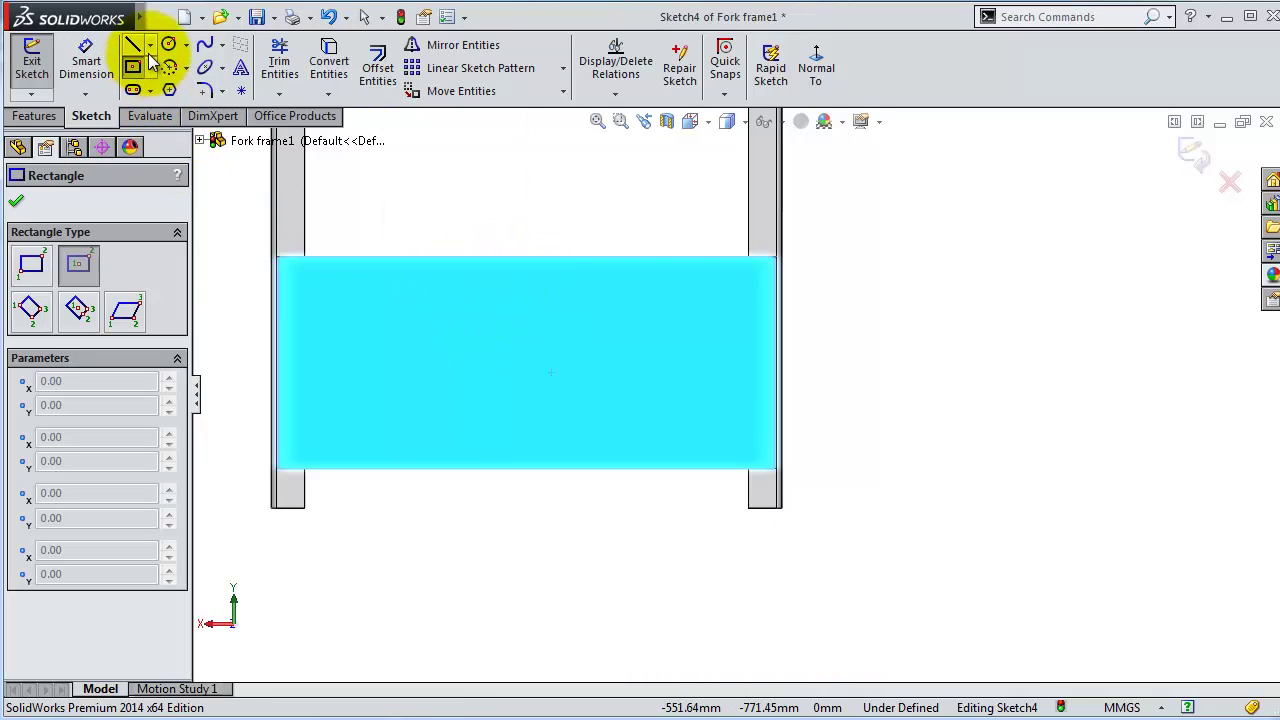
Step: Draw a diagonal centerline from the plate's upper-right corner to its lower-left corner
click(168, 87)
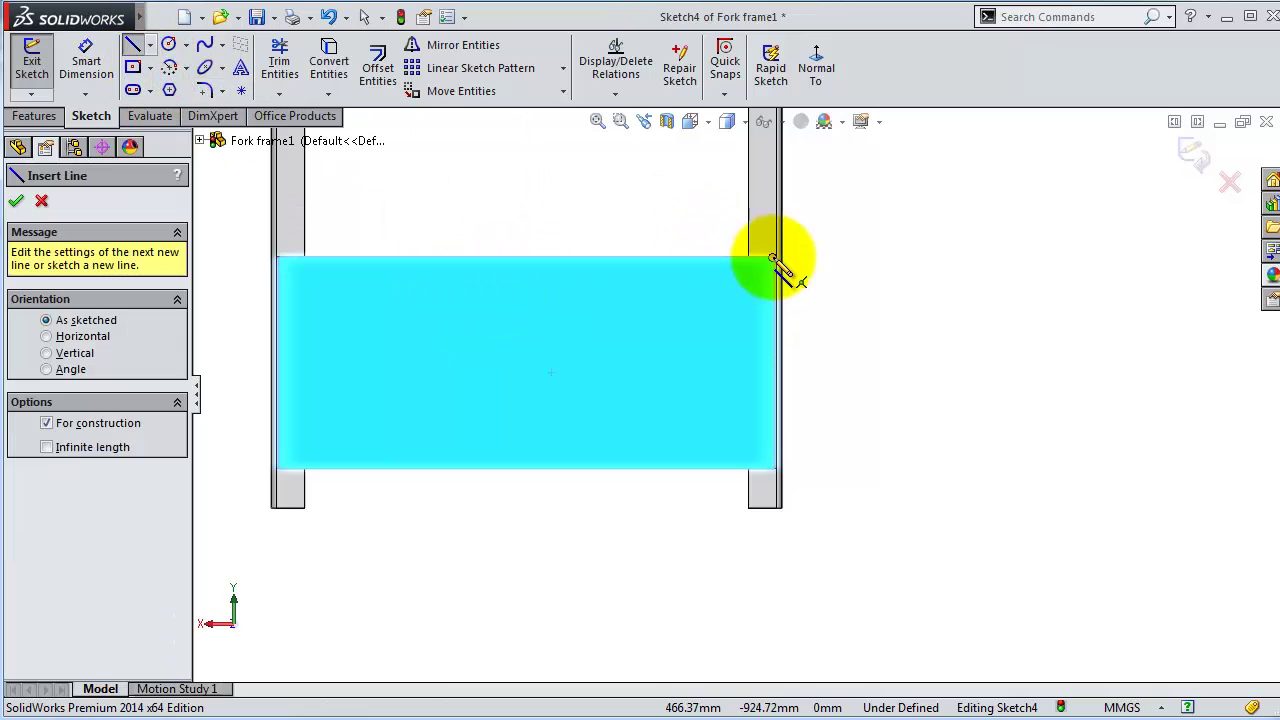
scroll(778, 272, down, 2)
scroll(778, 282, down, 2)
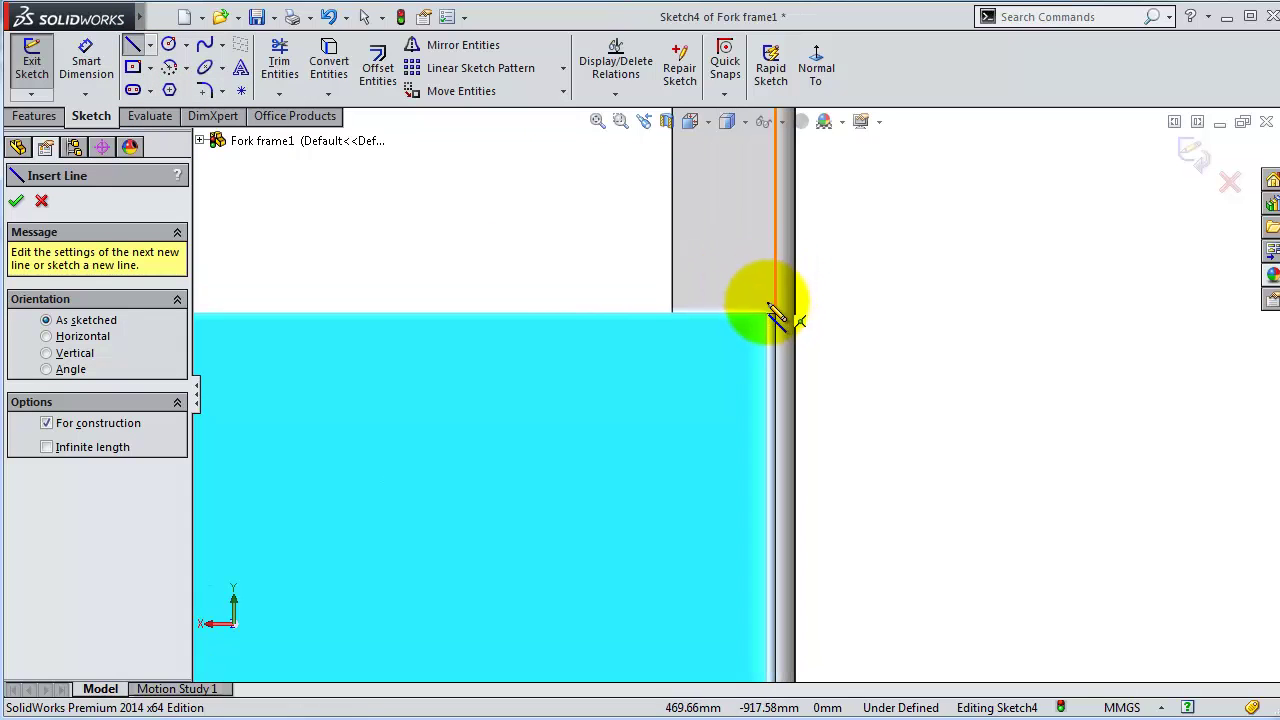
click(770, 320)
scroll(457, 514, up, 3)
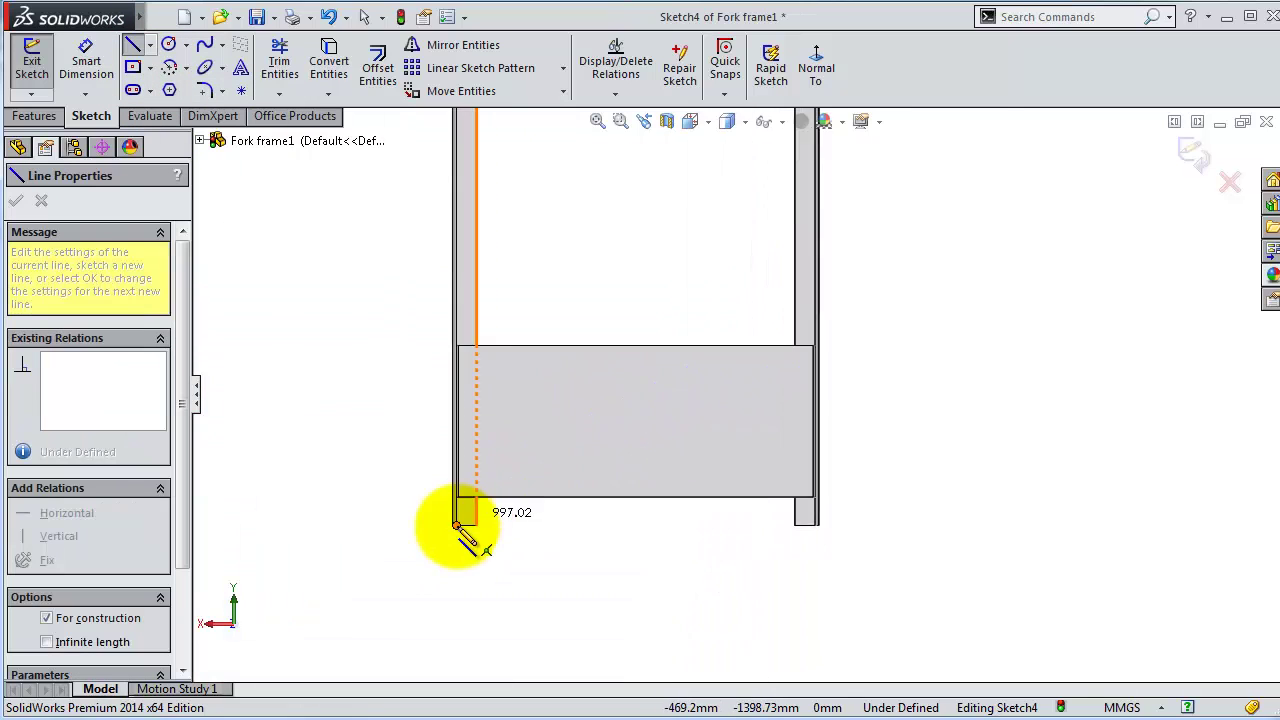
scroll(565, 425, down, 2)
scroll(511, 448, down, 2)
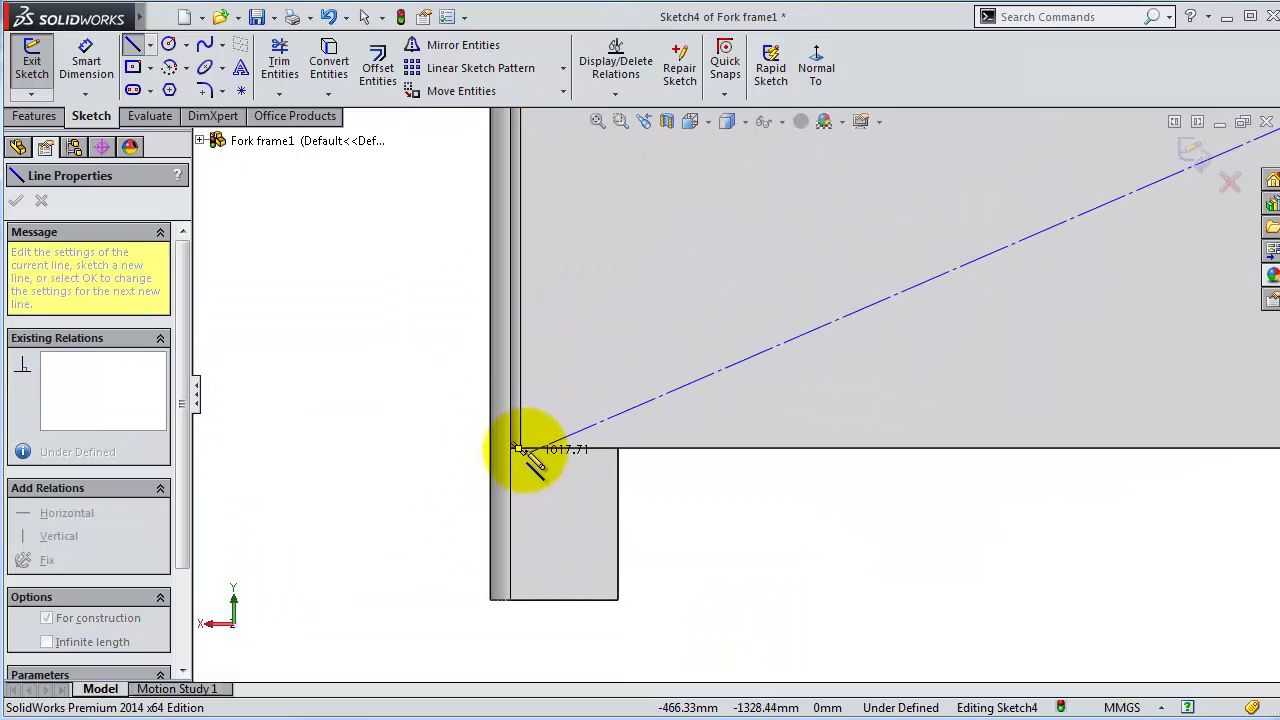
scroll(520, 450, down, 2)
click(552, 442)
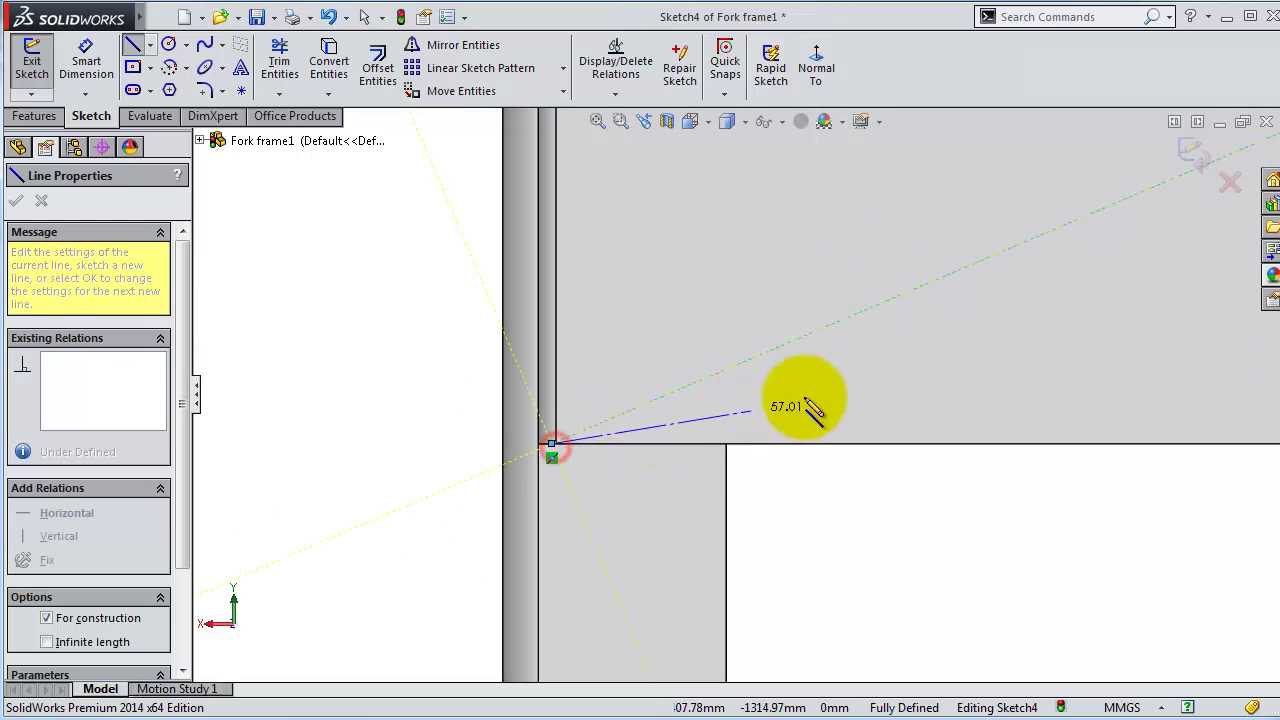
scroll(790, 400, up, 3)
key(Escape)
scroll(1044, 322, up, 1)
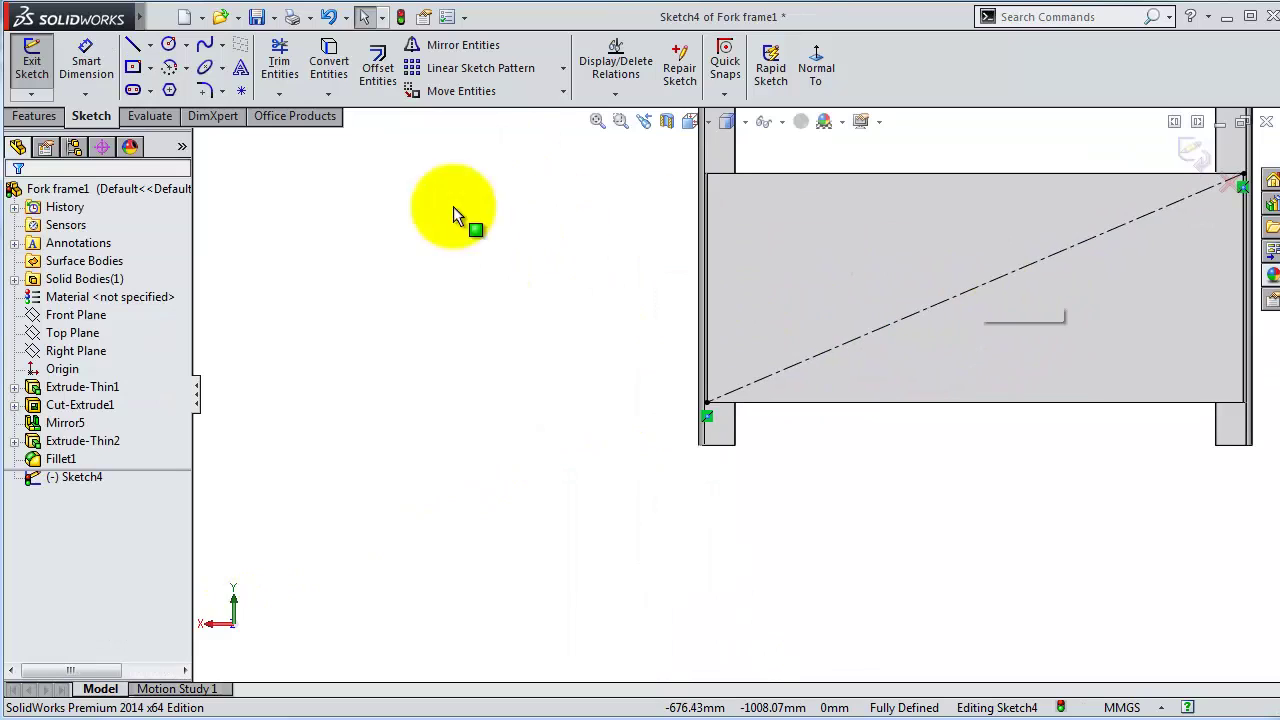
Step: Draw a centre rectangle from the diagonal's midpoint
click(132, 67)
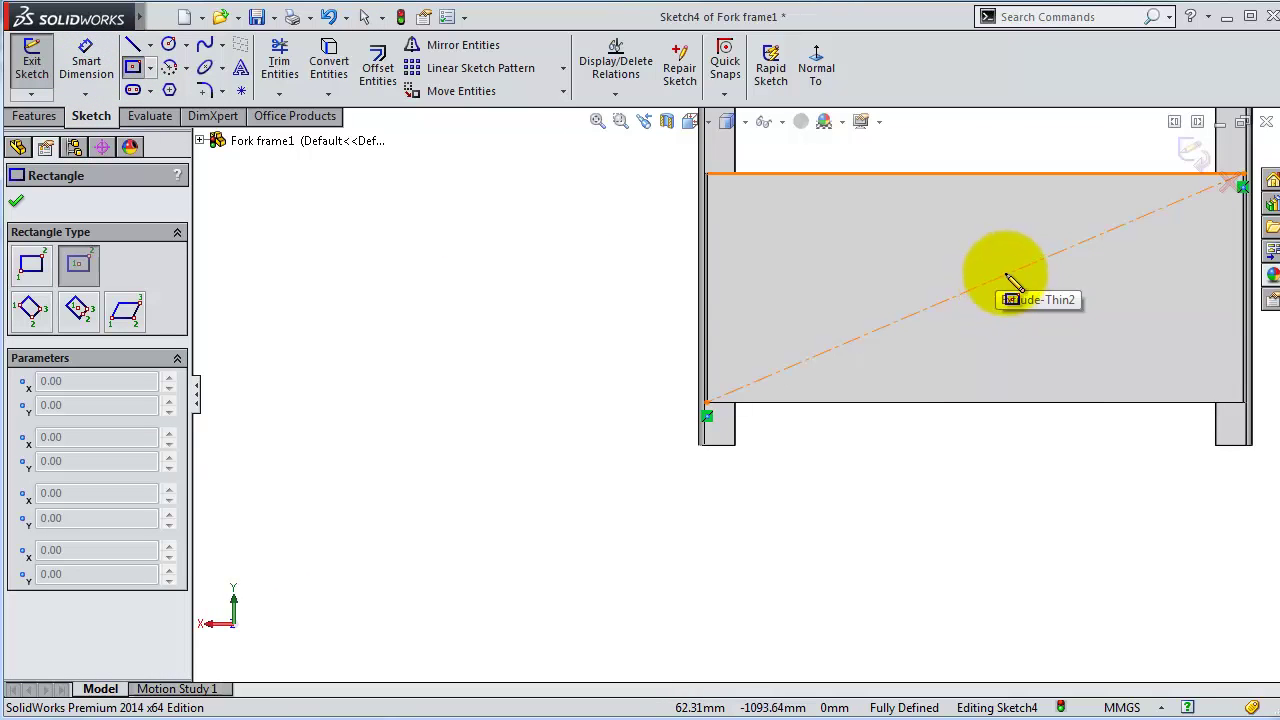
scroll(1077, 258, down, 3)
scroll(914, 329, up, 1)
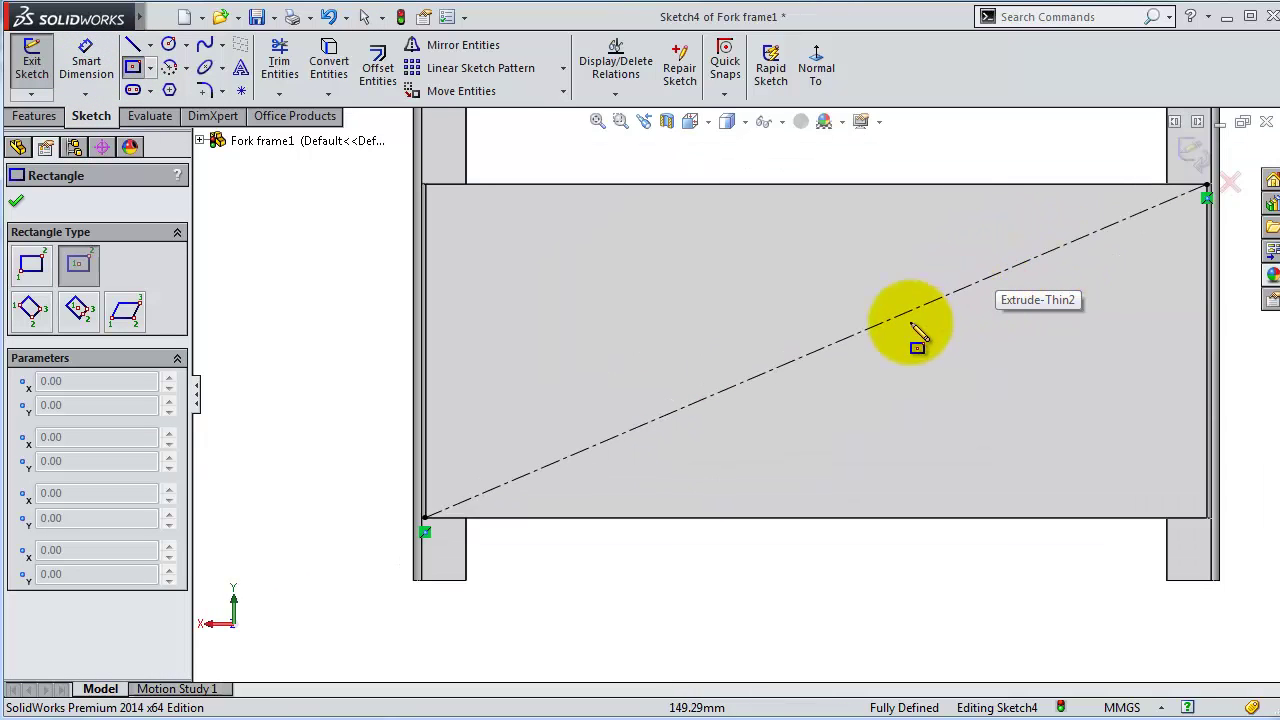
click(815, 351)
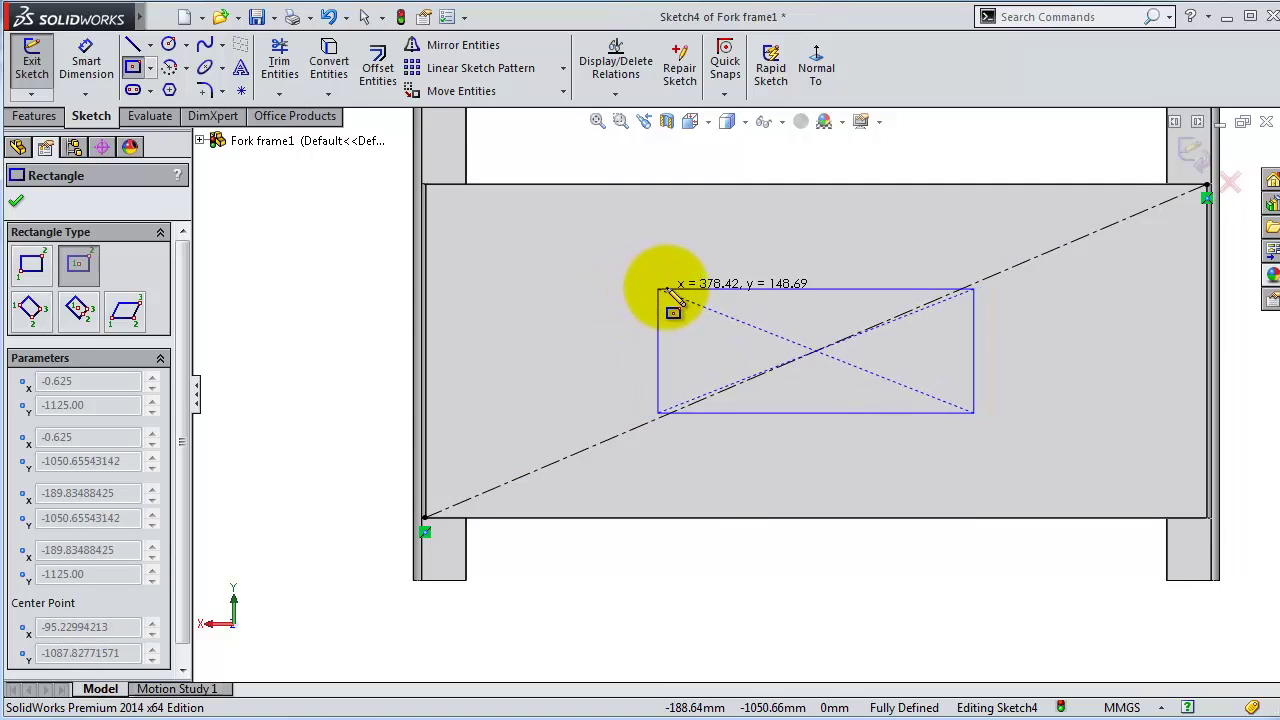
click(666, 283)
Step: Dimension the rectangle 150 mm high and 300 mm wide
click(86, 60)
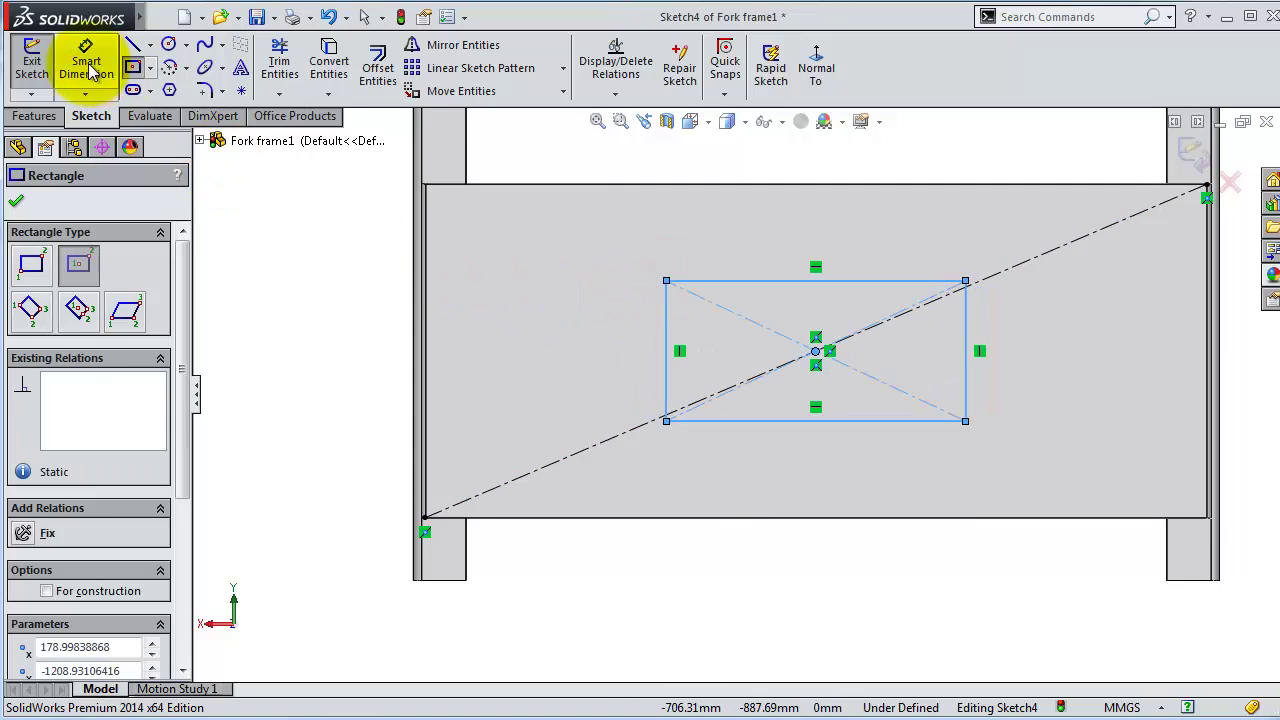
click(666, 318)
click(642, 320)
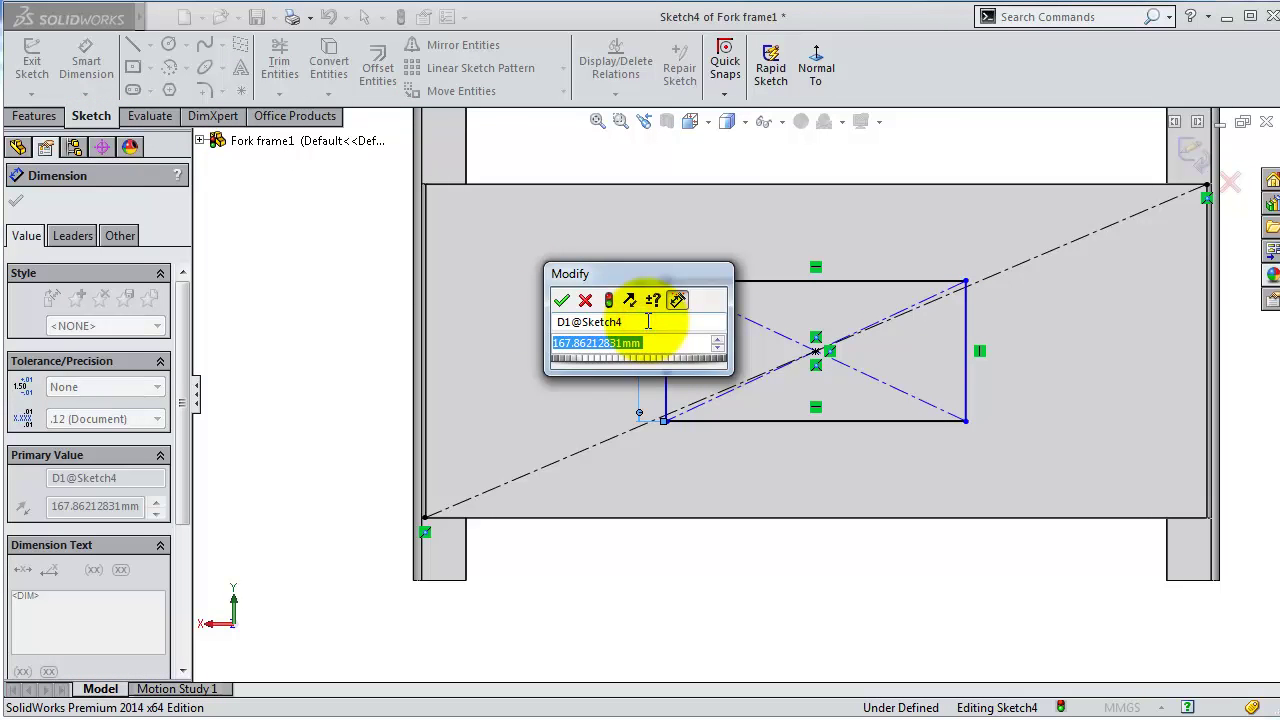
text(150)
key(Return)
click(715, 288)
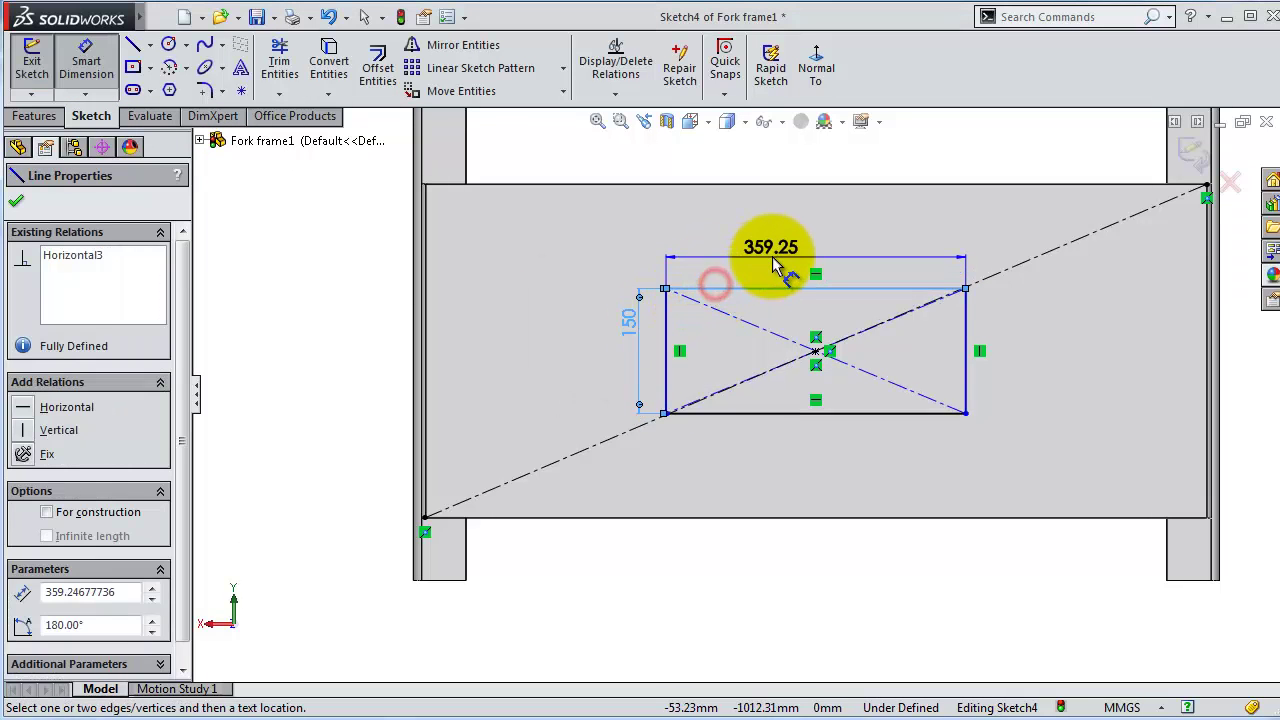
click(773, 256)
text(300)
key(Return)
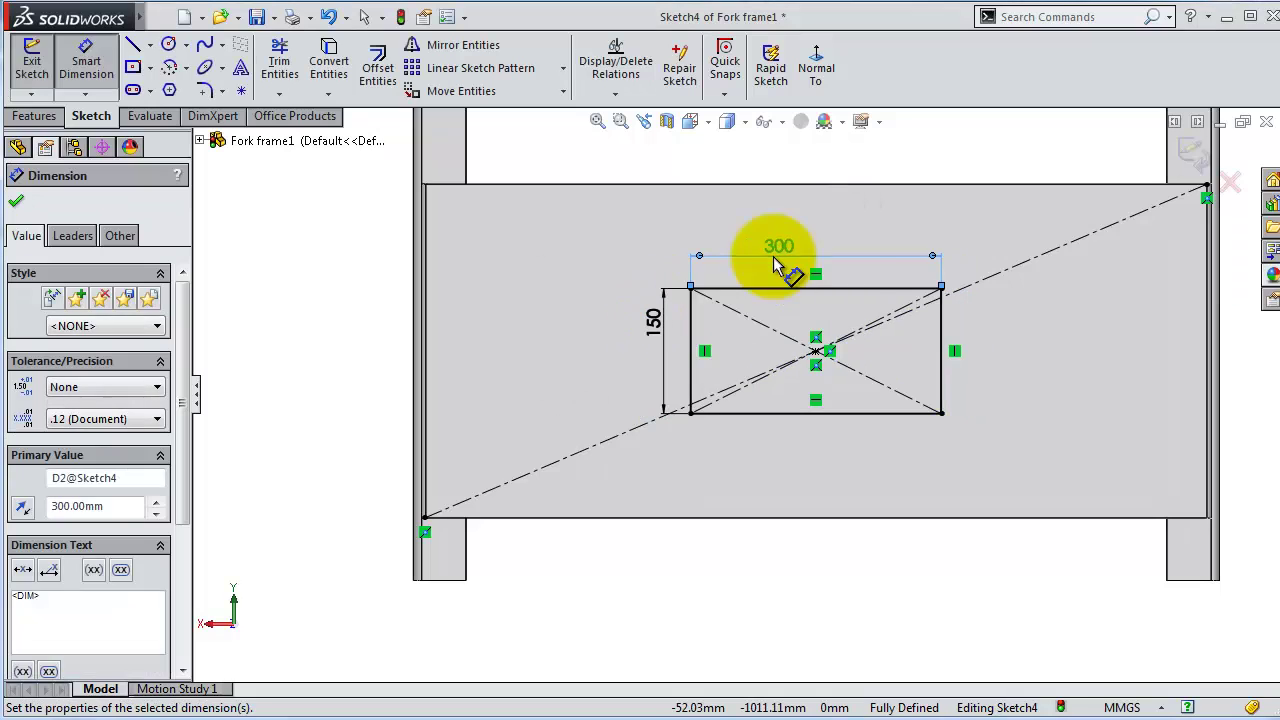
click(20, 118)
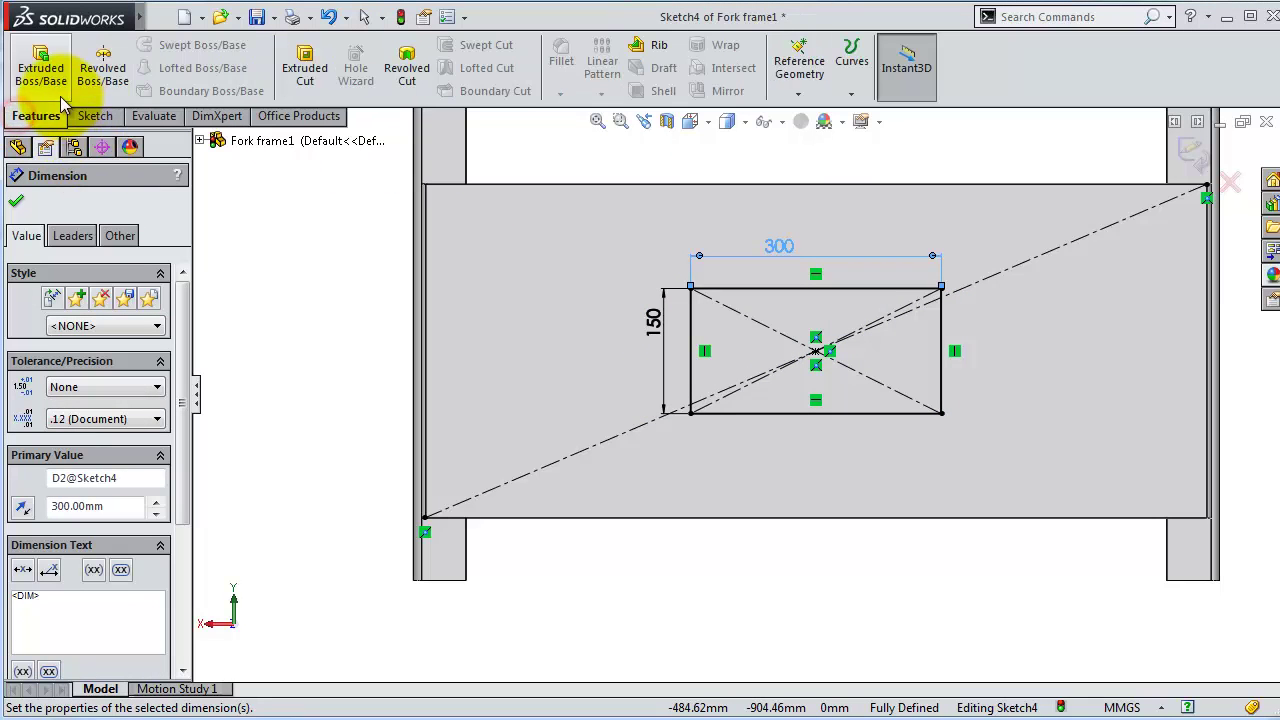
Step: Cut the 300 × 150 rectangle through the plate Up To Next as Cut-Extrude2
click(313, 73)
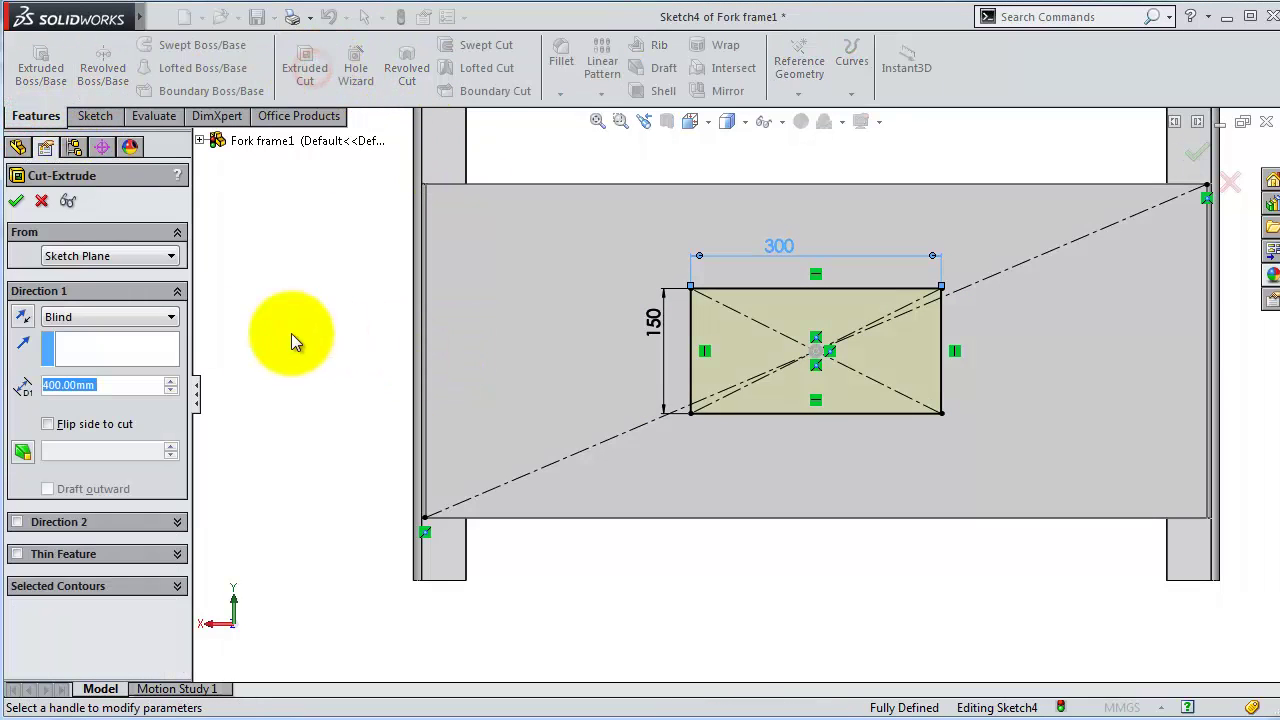
click(125, 316)
click(127, 376)
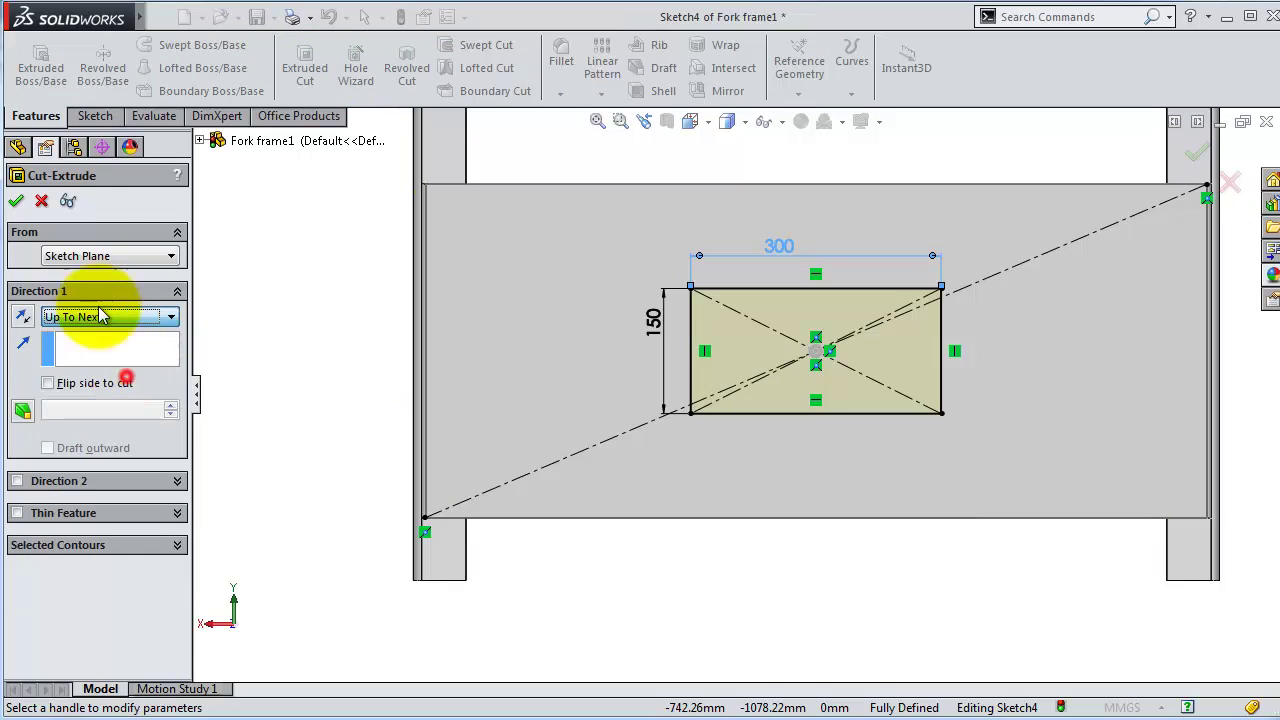
click(16, 200)
mouse_move(840, 265)
middle_down()
mouse_move(851, 347)
mouse_move(846, 286)
mouse_move(871, 214)
middle_up()
scroll(943, 314, down, 5)
scroll(835, 331, down, 3)
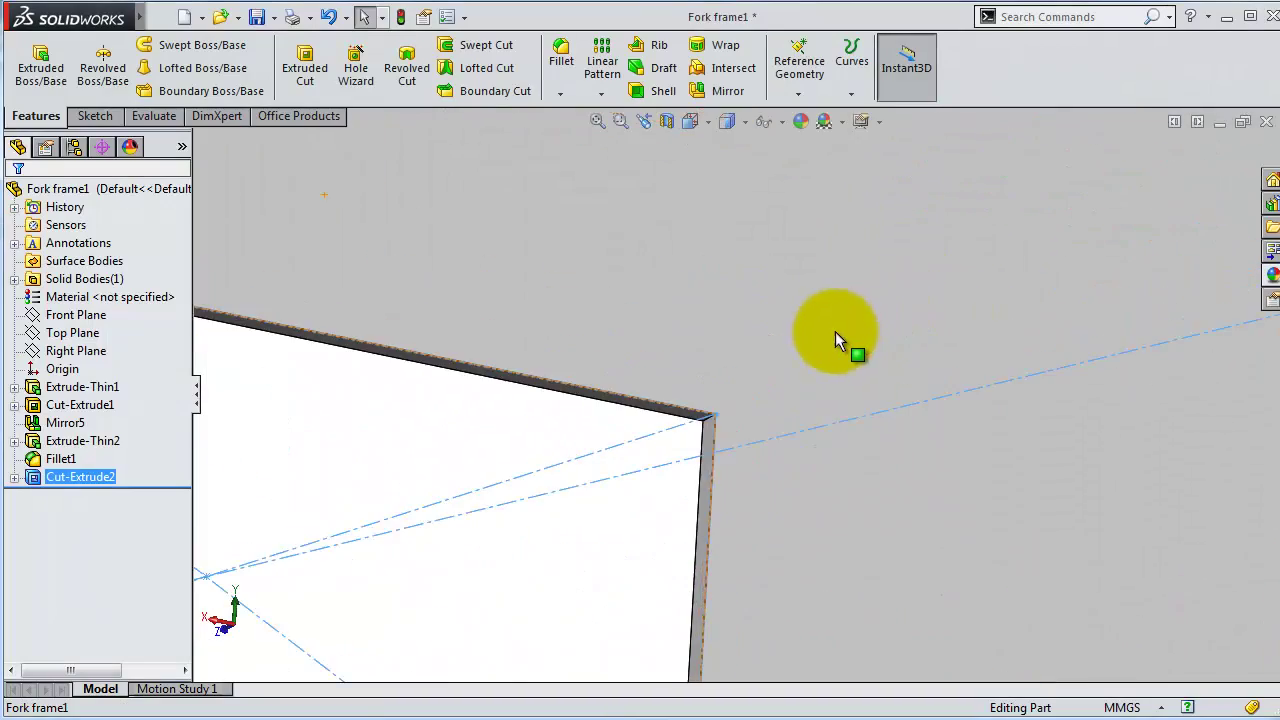
mouse_move(835, 331)
middle_down()
mouse_move(697, 409)
mouse_move(731, 357)
mouse_move(760, 371)
mouse_move(723, 473)
mouse_move(640, 434)
mouse_move(517, 143)
middle_up()
Step: Start a 25 mm fillet on two corner edges of the plate's window
click(561, 55)
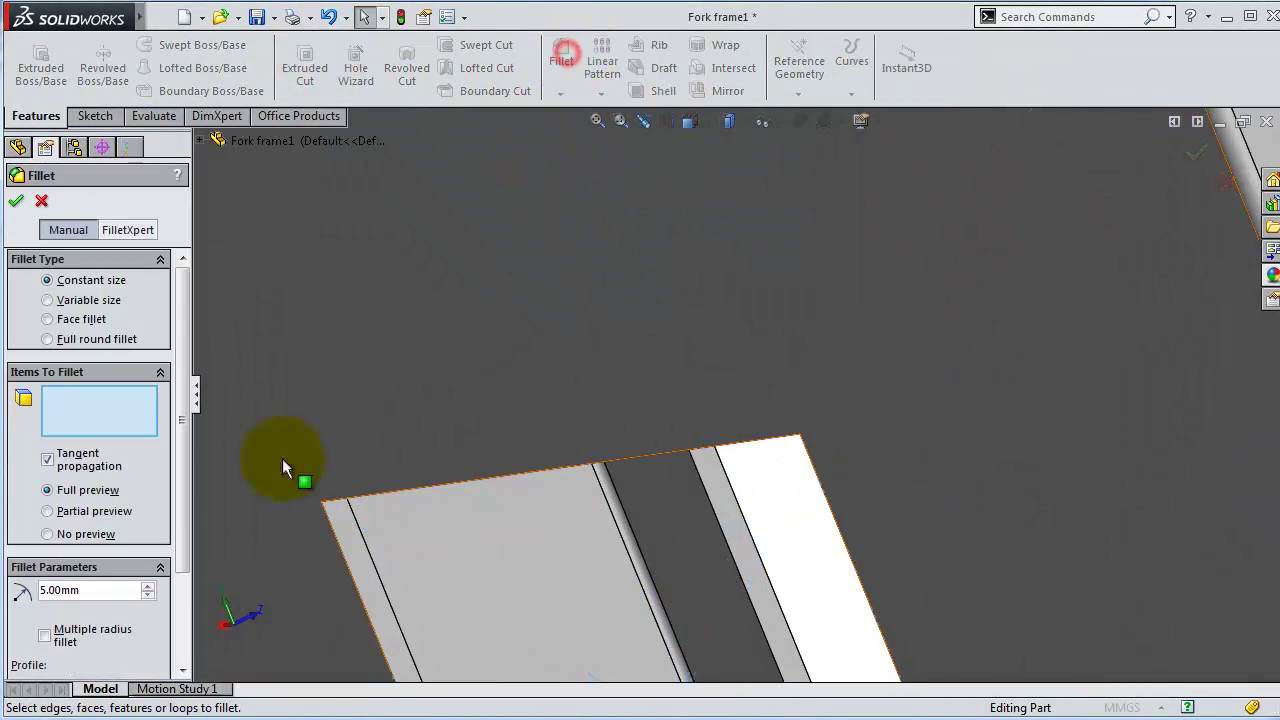
click(104, 585)
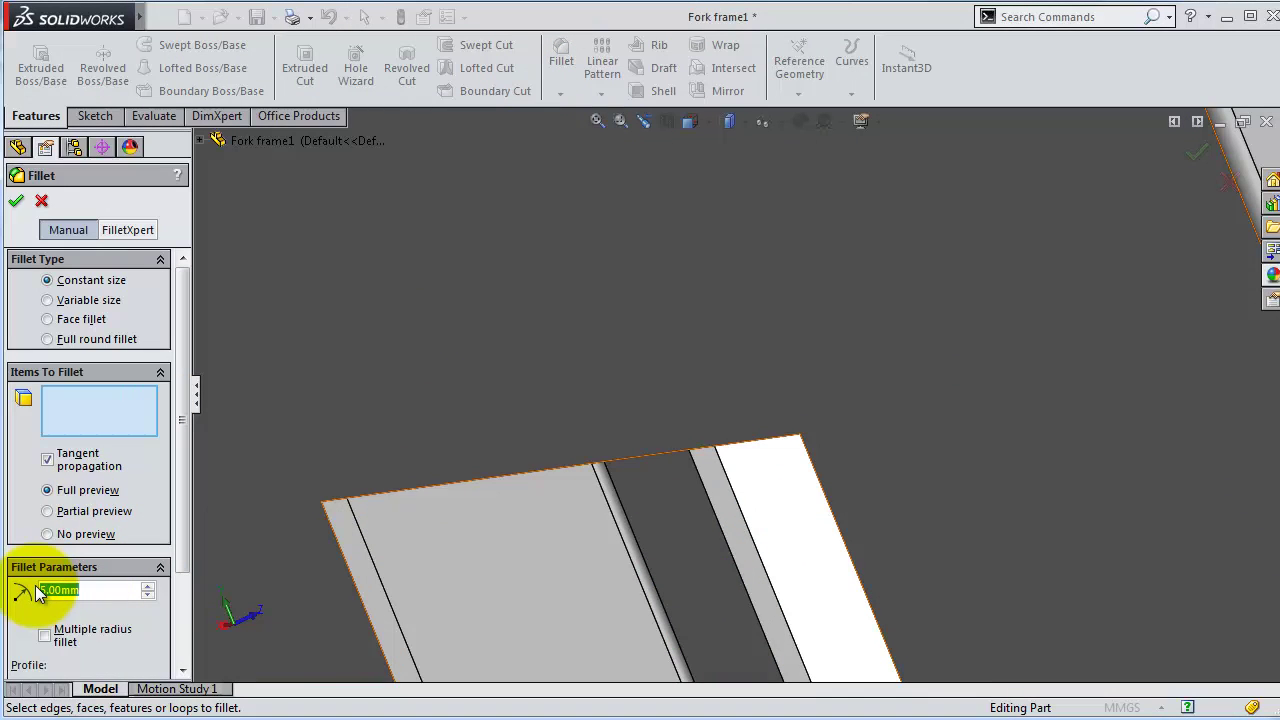
text(25)
mouse_move(680, 651)
middle_down()
mouse_move(766, 598)
mouse_move(1034, 618)
mouse_move(1144, 455)
middle_up()
scroll(1146, 462, down, 4)
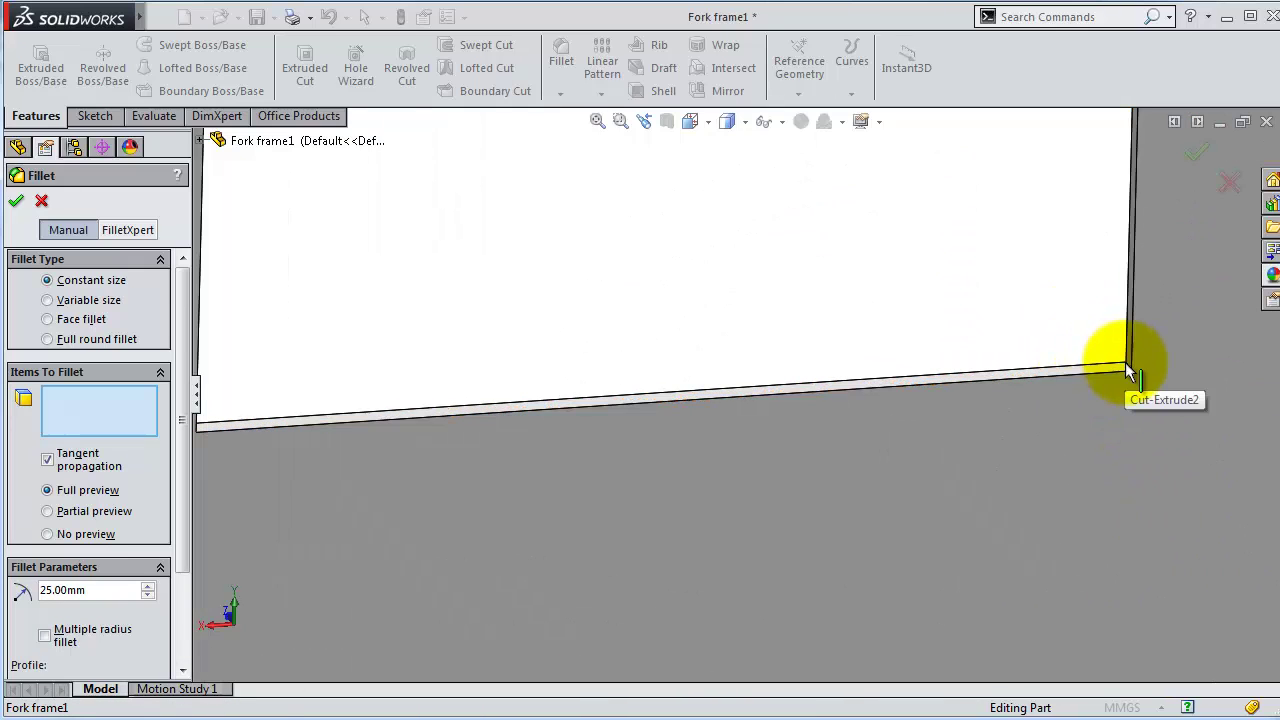
middle_drag(1128, 366, 1052, 365)
click(1023, 378)
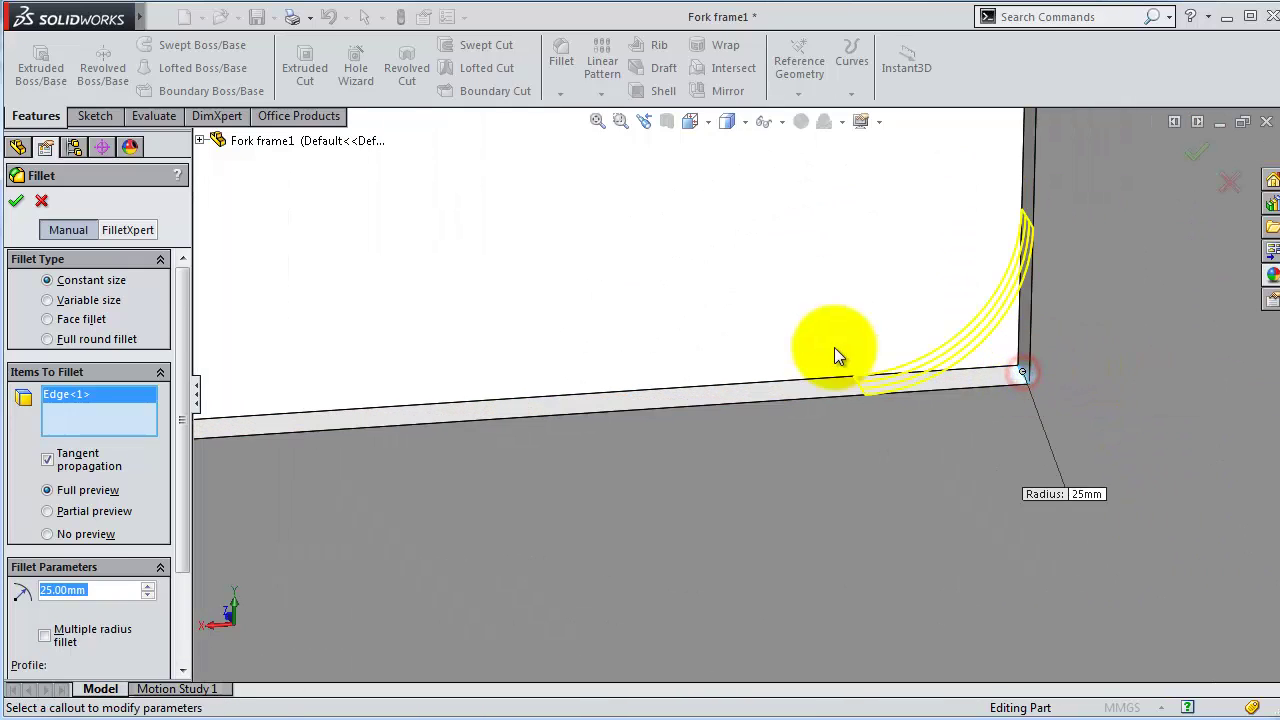
mouse_move(837, 357)
middle_down()
mouse_move(757, 220)
mouse_move(757, 357)
mouse_move(797, 356)
mouse_move(801, 437)
mouse_move(866, 423)
mouse_move(860, 354)
mouse_move(840, 428)
middle_up()
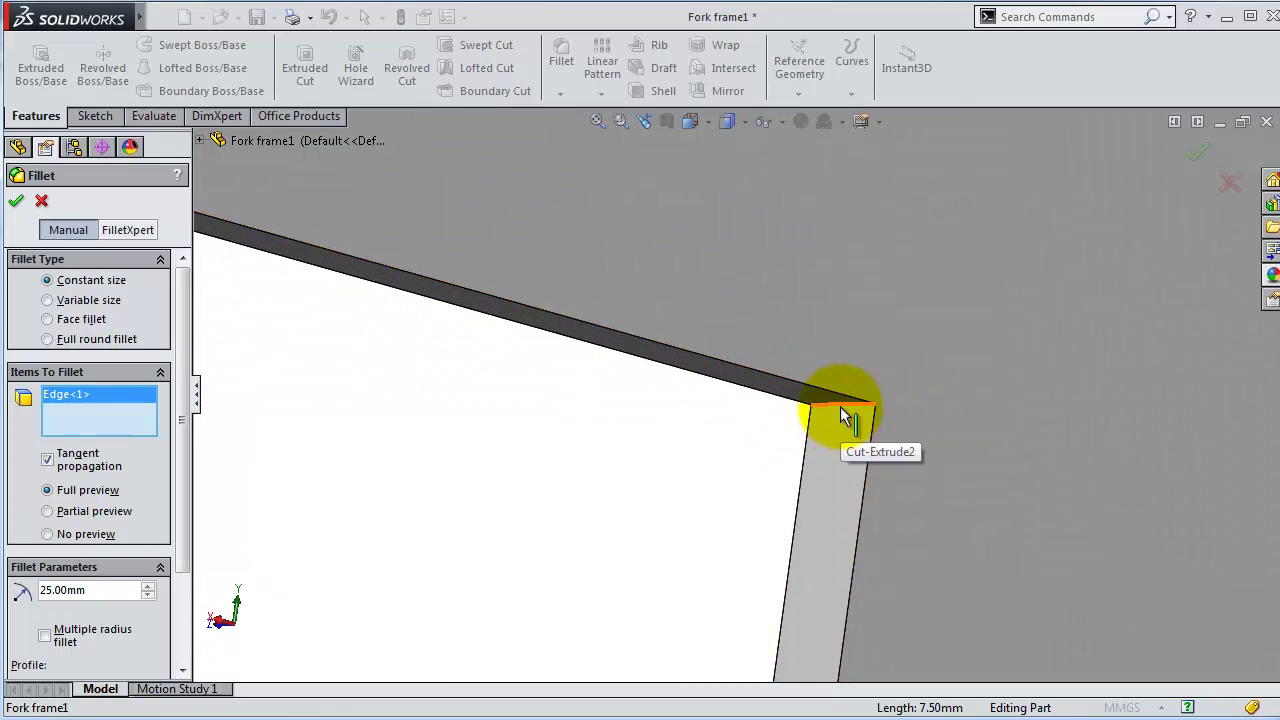
click(842, 417)
scroll(434, 451, up, 5)
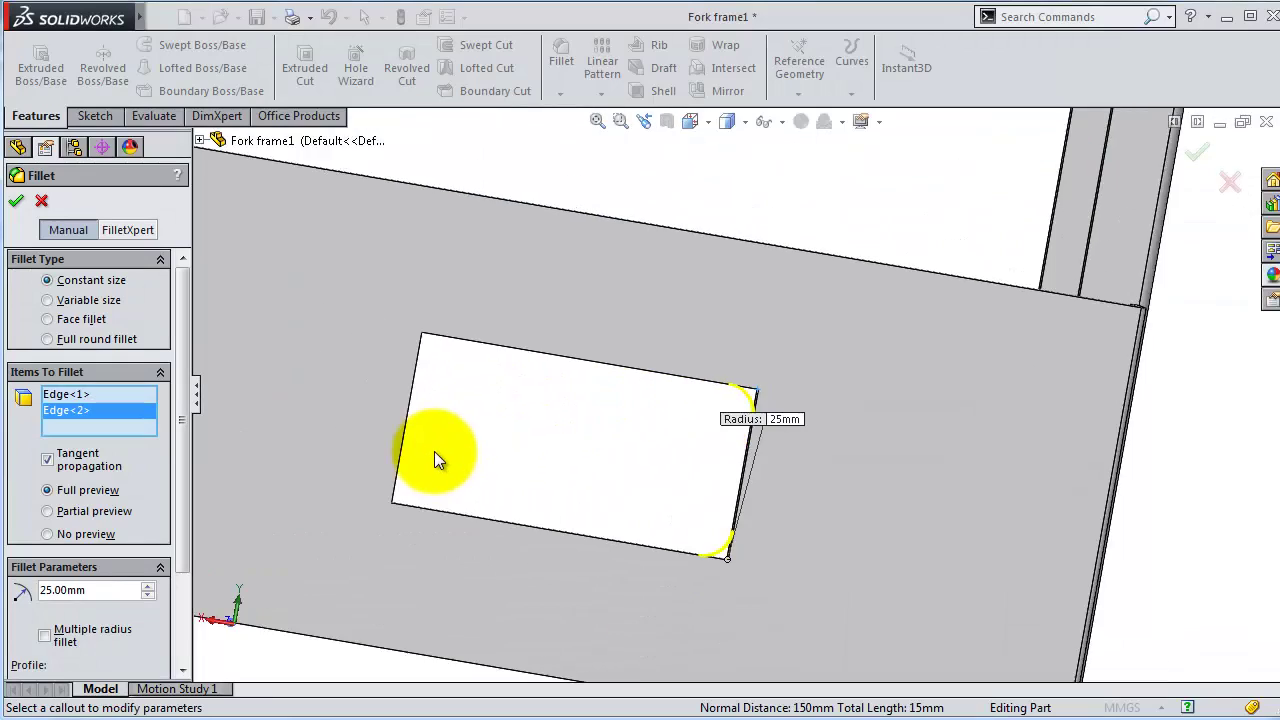
Step: Add the remaining two window corner edges and confirm Fillet2
mouse_move(434, 451)
middle_down()
mouse_move(414, 491)
mouse_move(354, 509)
middle_up()
scroll(462, 470, down, 5)
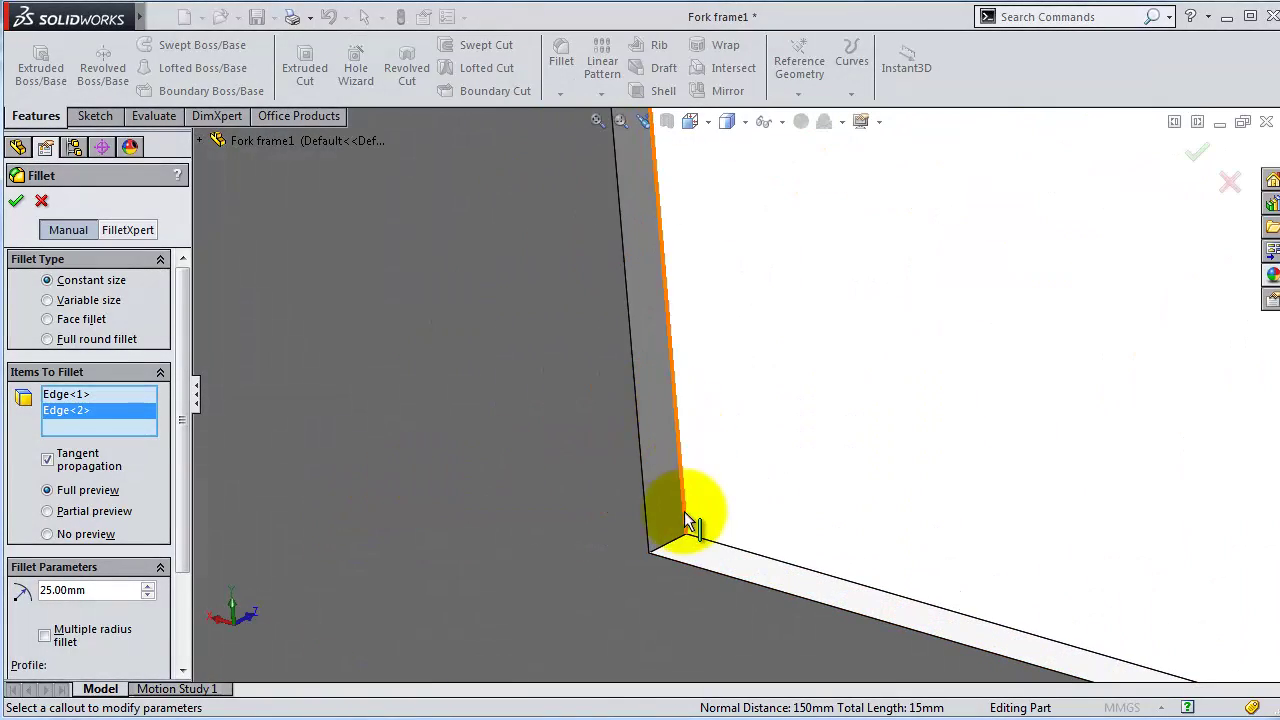
click(678, 548)
scroll(686, 380, up, 5)
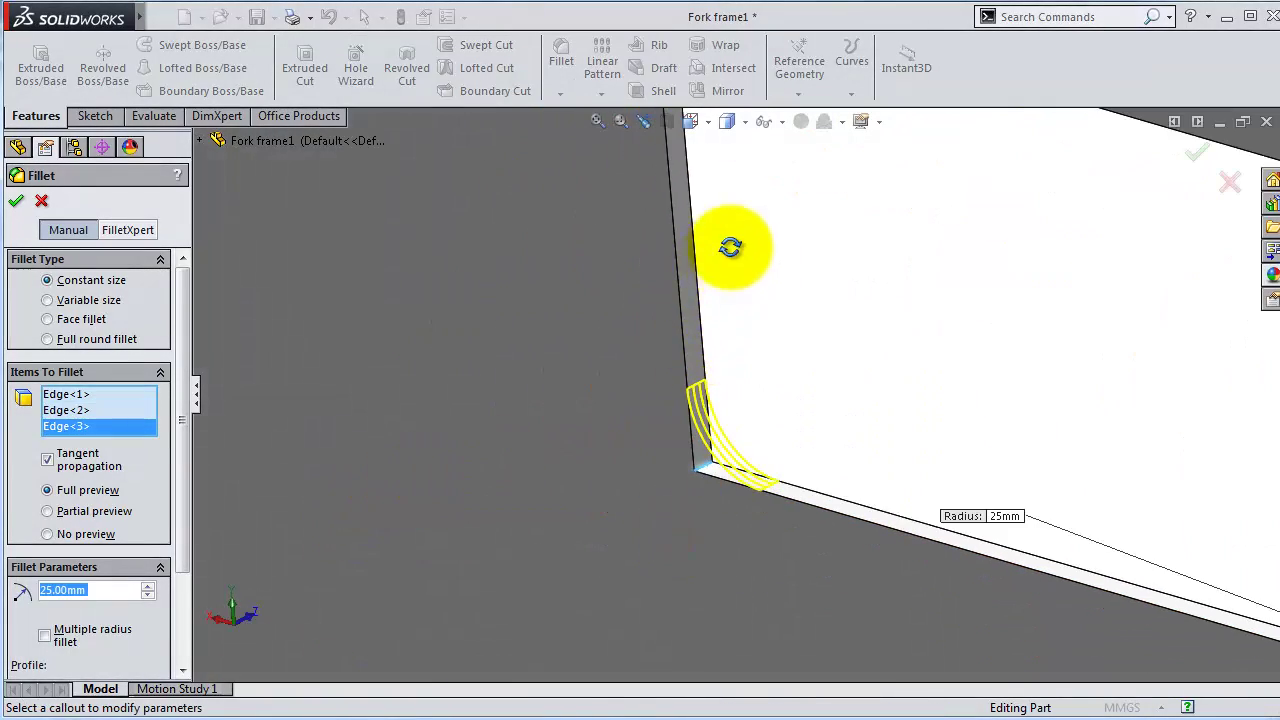
mouse_move(760, 191)
middle_down()
mouse_move(673, 203)
mouse_move(724, 309)
middle_up()
scroll(875, 645, down, 3)
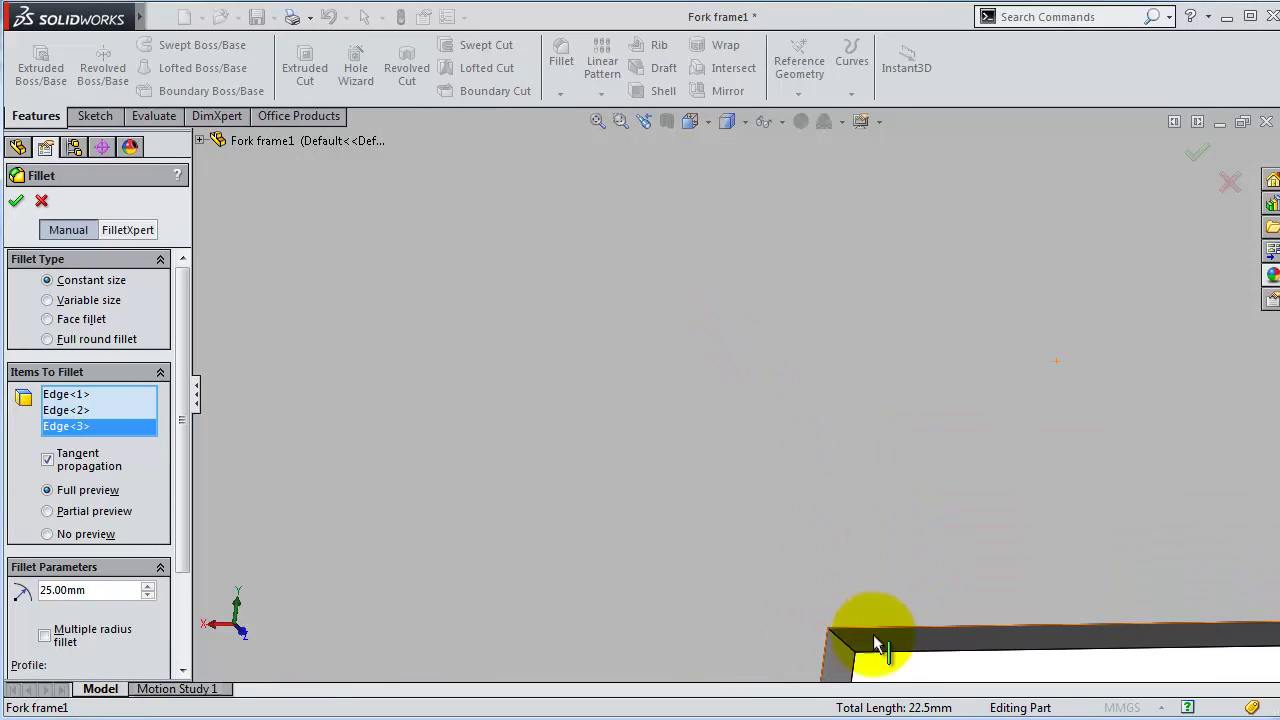
click(838, 643)
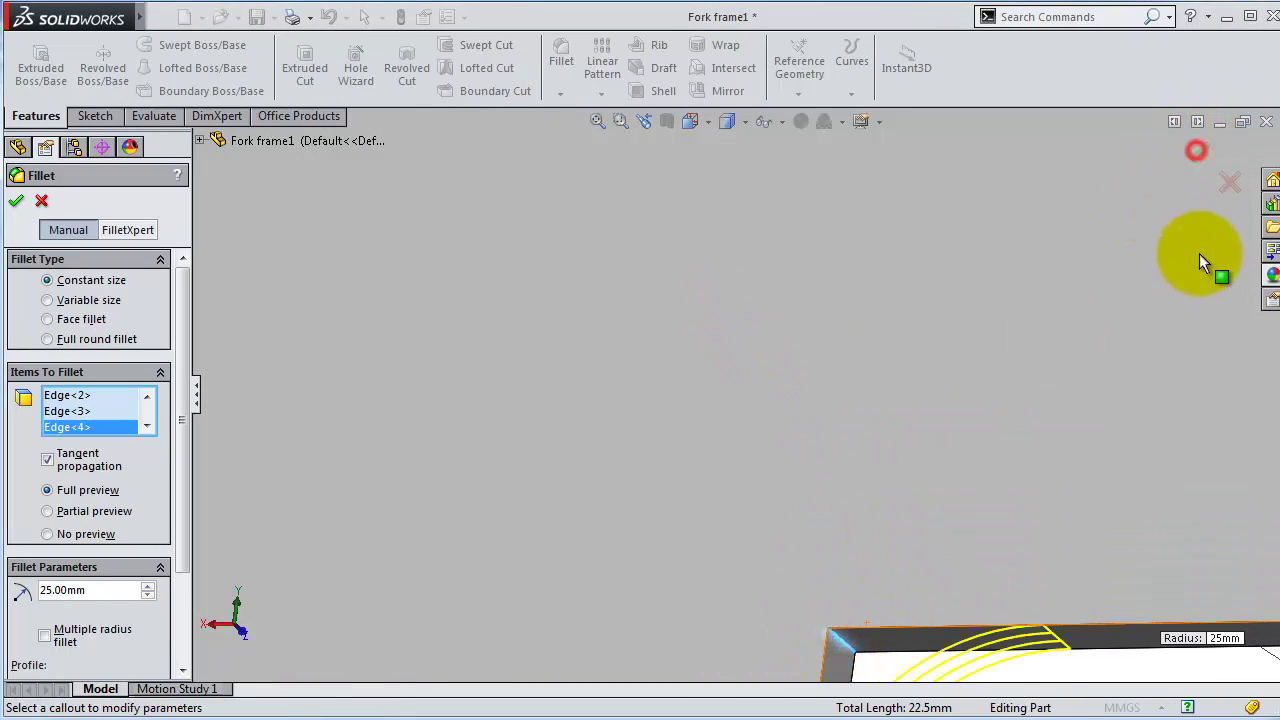
scroll(1098, 325, up, 3)
click(1196, 150)
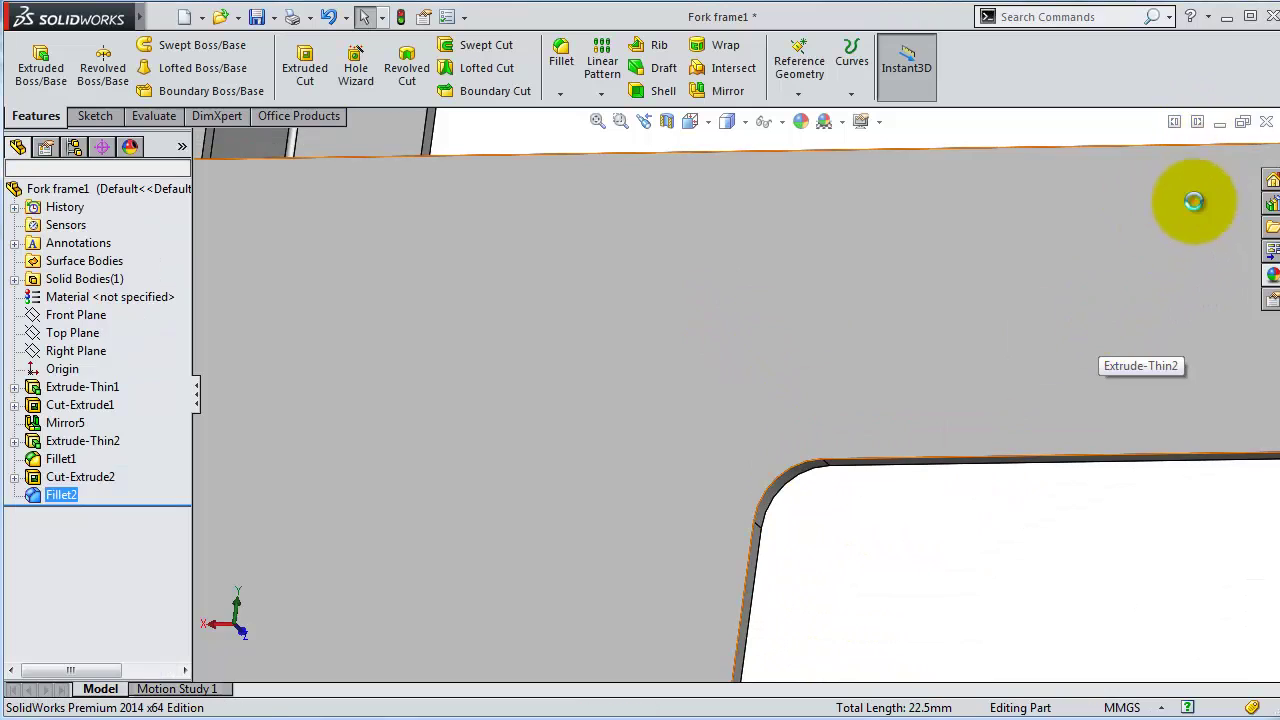
Step: Select the rail face beside the plate and start Sketch5 on it
scroll(1160, 230, up, 3)
scroll(885, 479, up, 3)
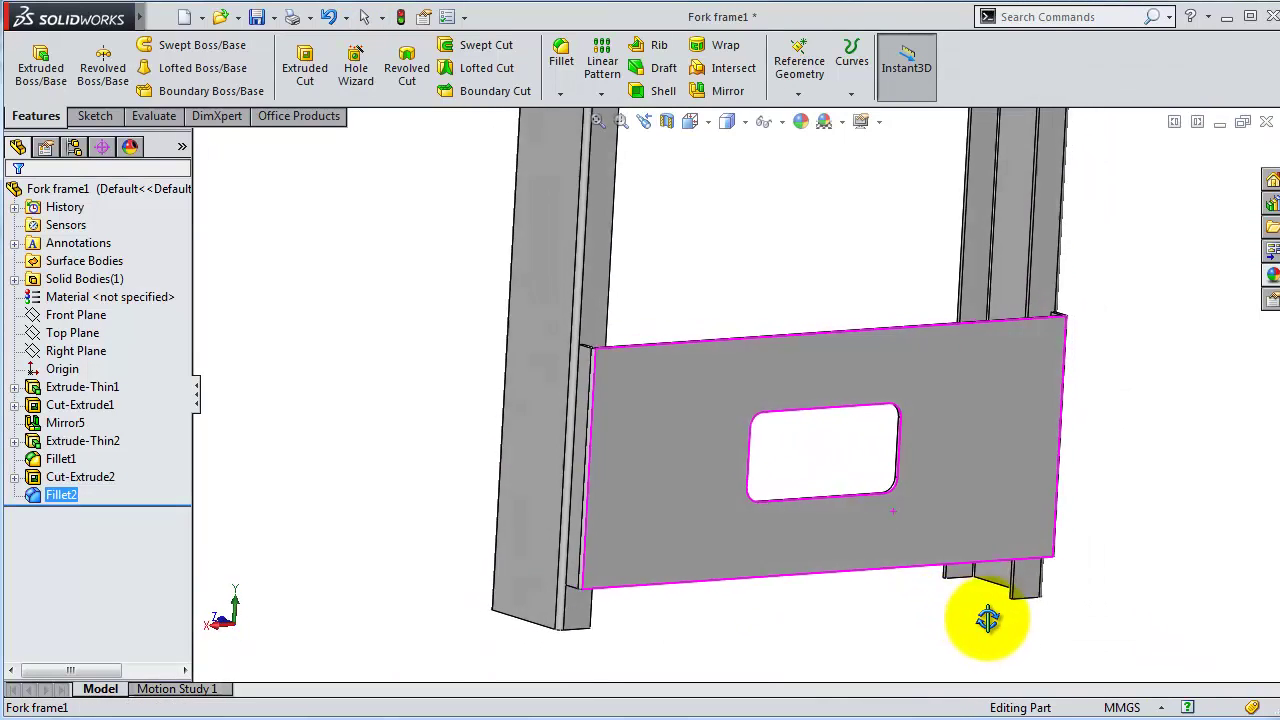
middle_drag(920, 537, 1005, 630)
click(153, 116)
scroll(585, 543, down, 3)
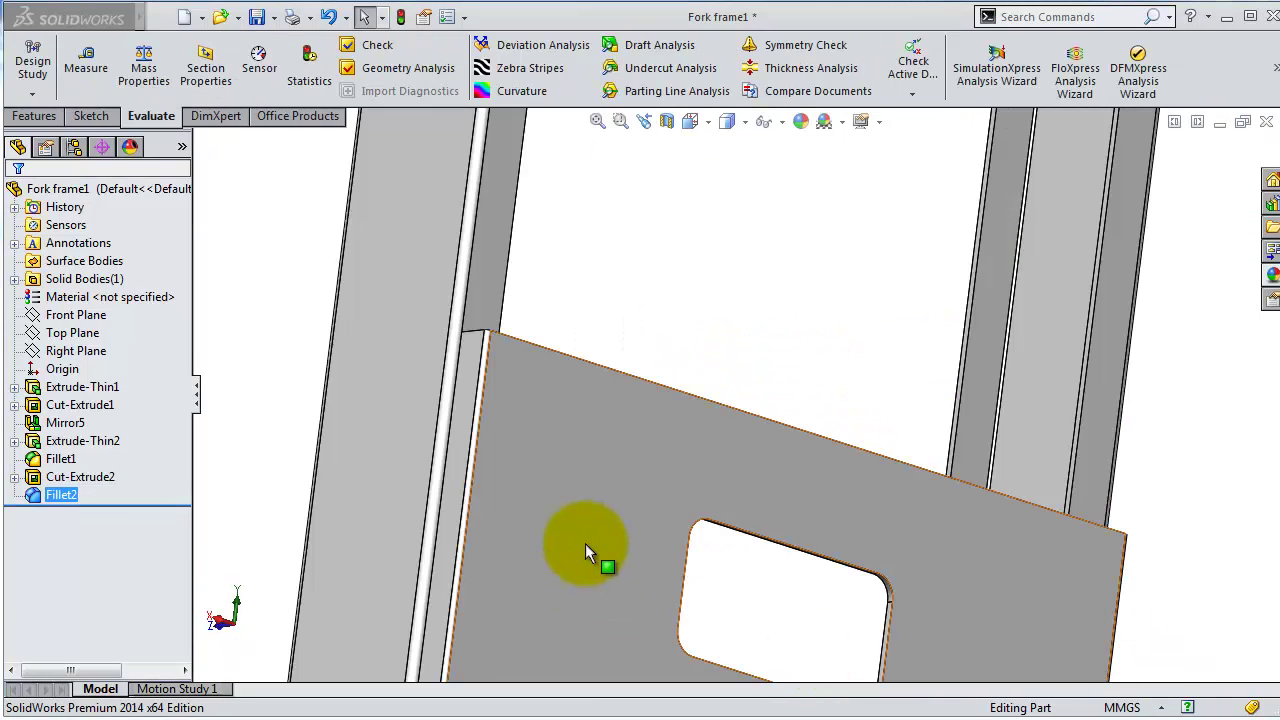
scroll(527, 410, down, 3)
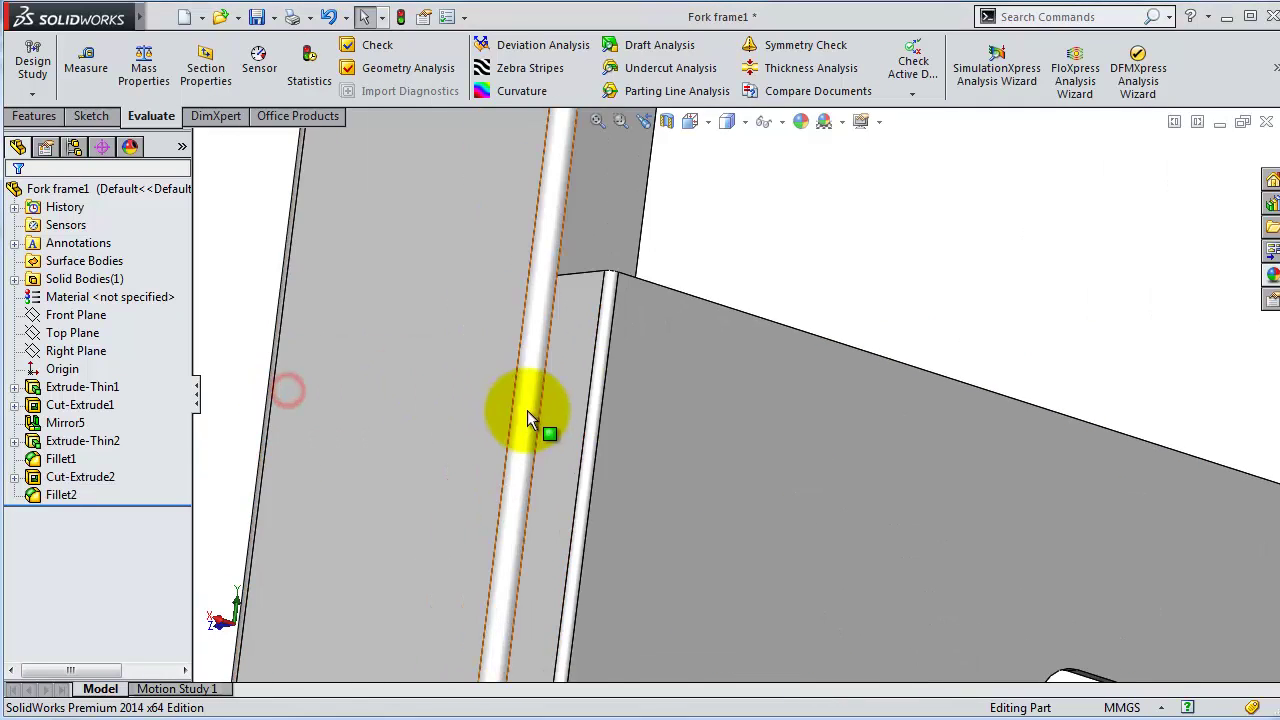
scroll(631, 410, down, 3)
click(631, 410)
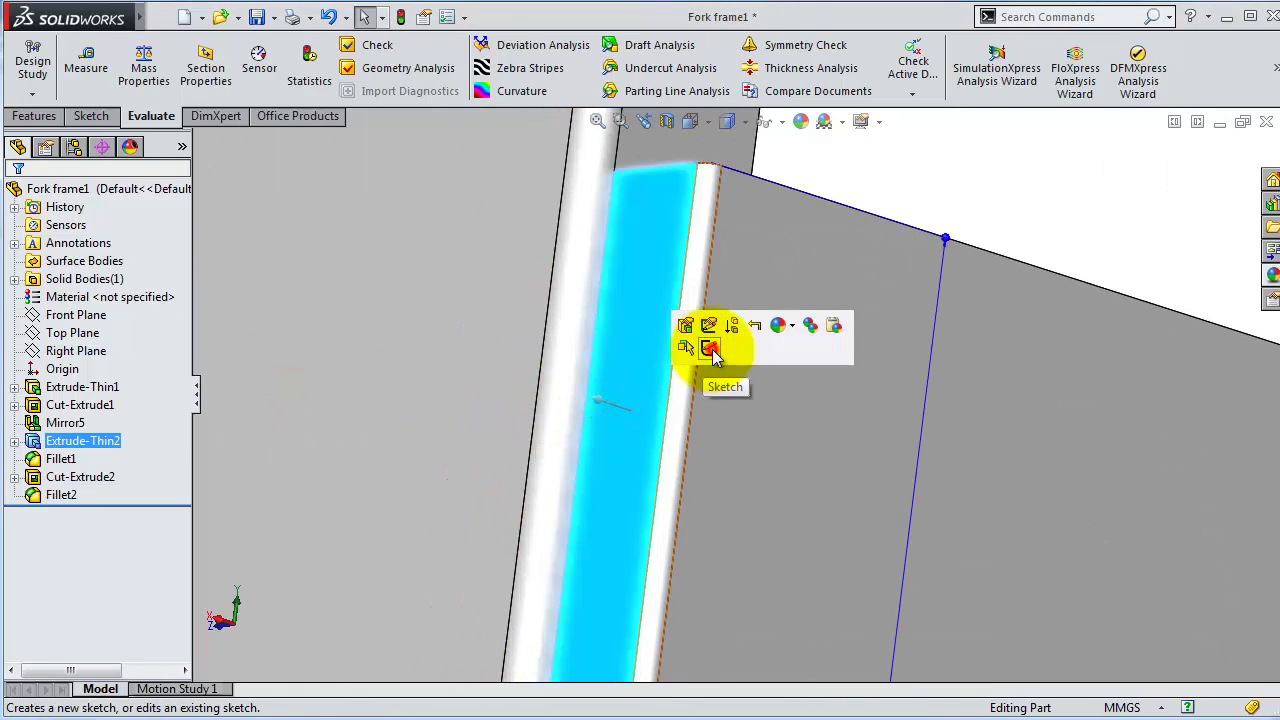
click(712, 350)
Step: View the rail-face sketch straight on and get the Line tool ready
click(816, 68)
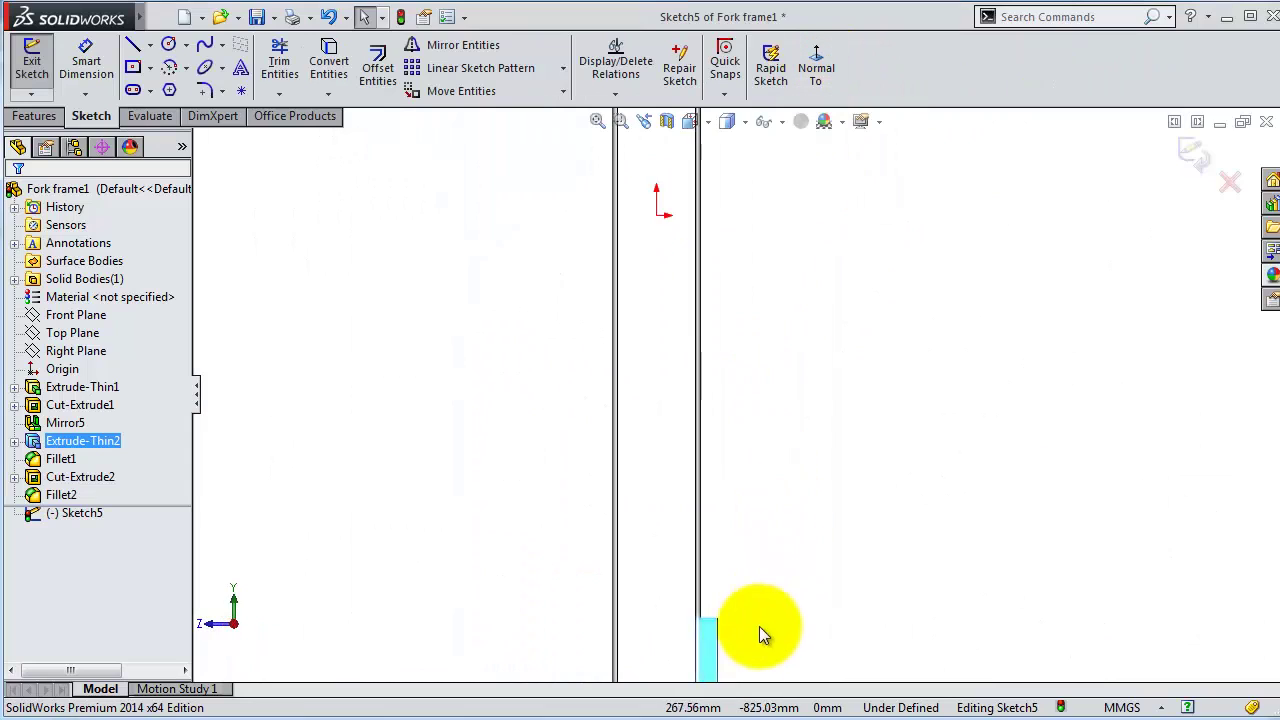
scroll(730, 620, down, 2)
scroll(725, 605, down, 2)
scroll(680, 450, down, 2)
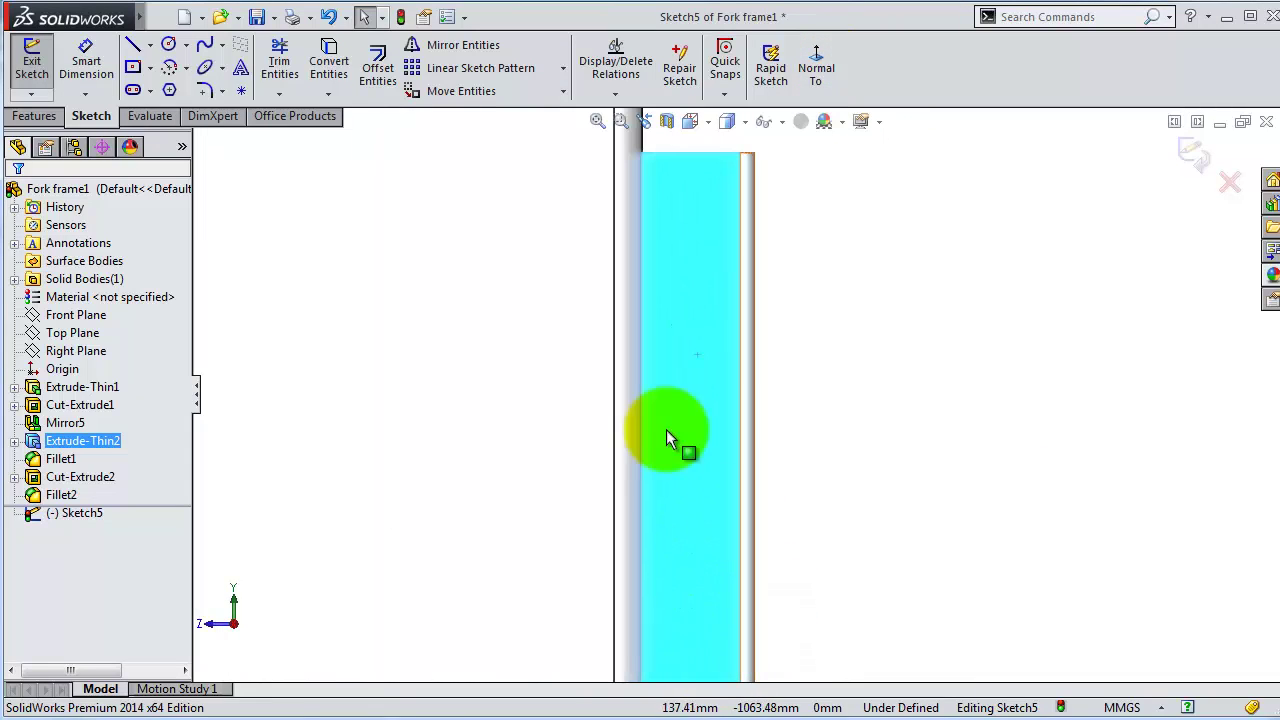
click(131, 45)
scroll(771, 194, down, 2)
scroll(757, 309, down, 1)
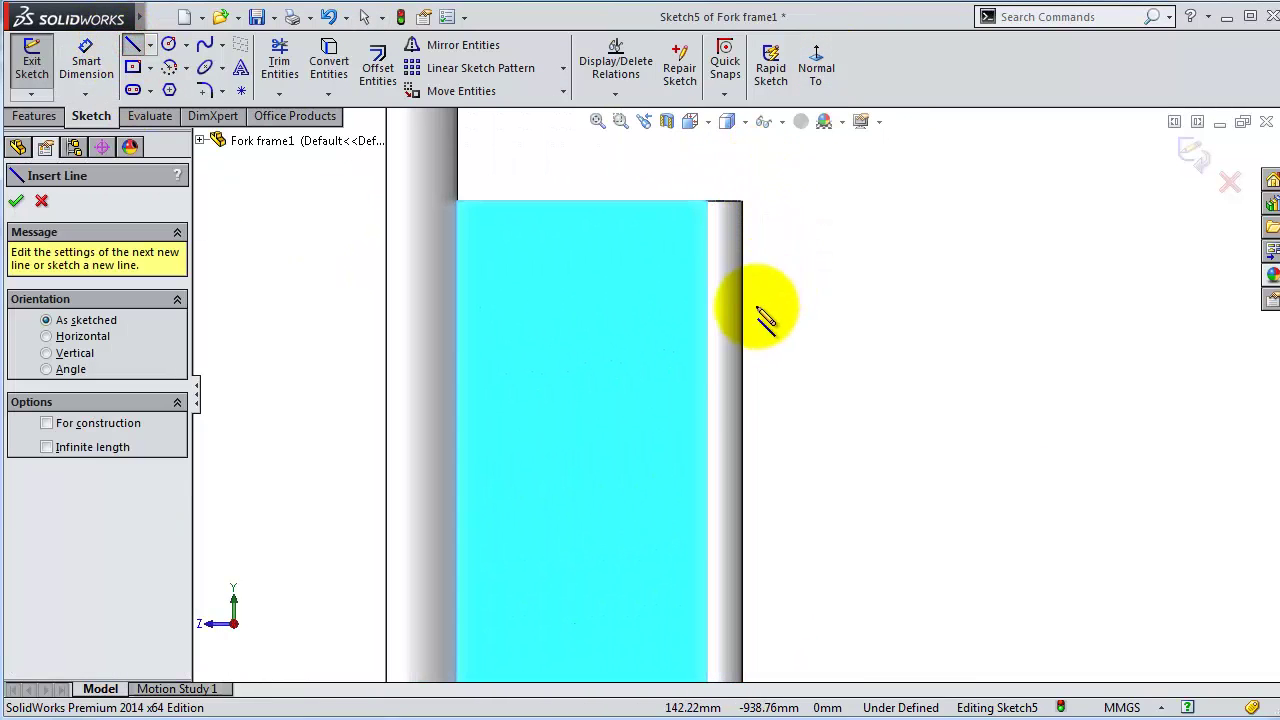
Step: Draw a horizontal line from the rail edge, an arc, and an angled line back
click(743, 376)
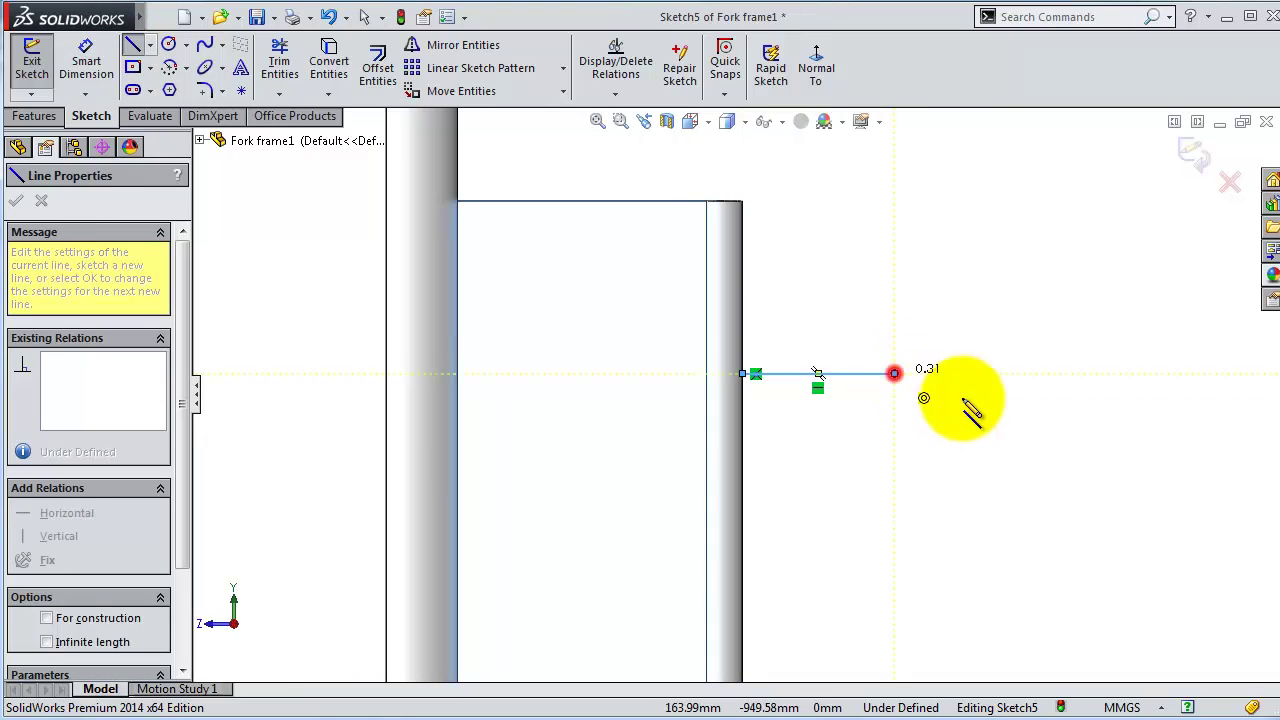
click(817, 374)
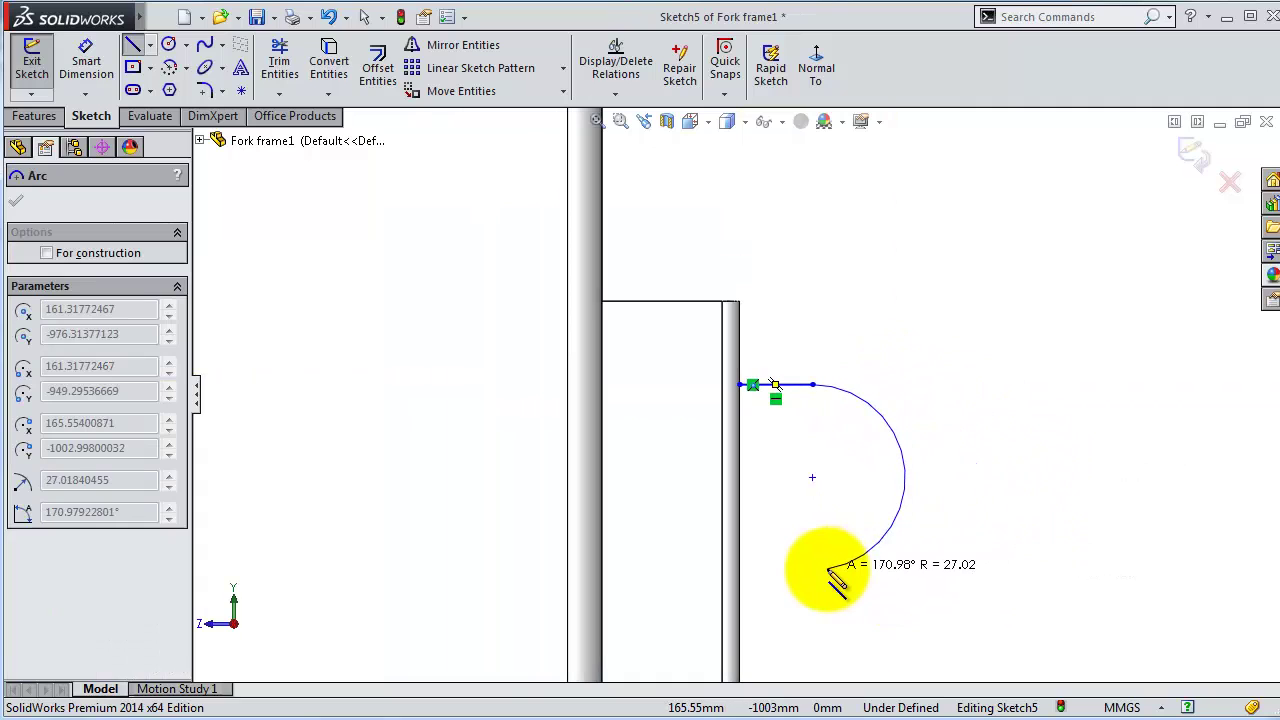
click(878, 550)
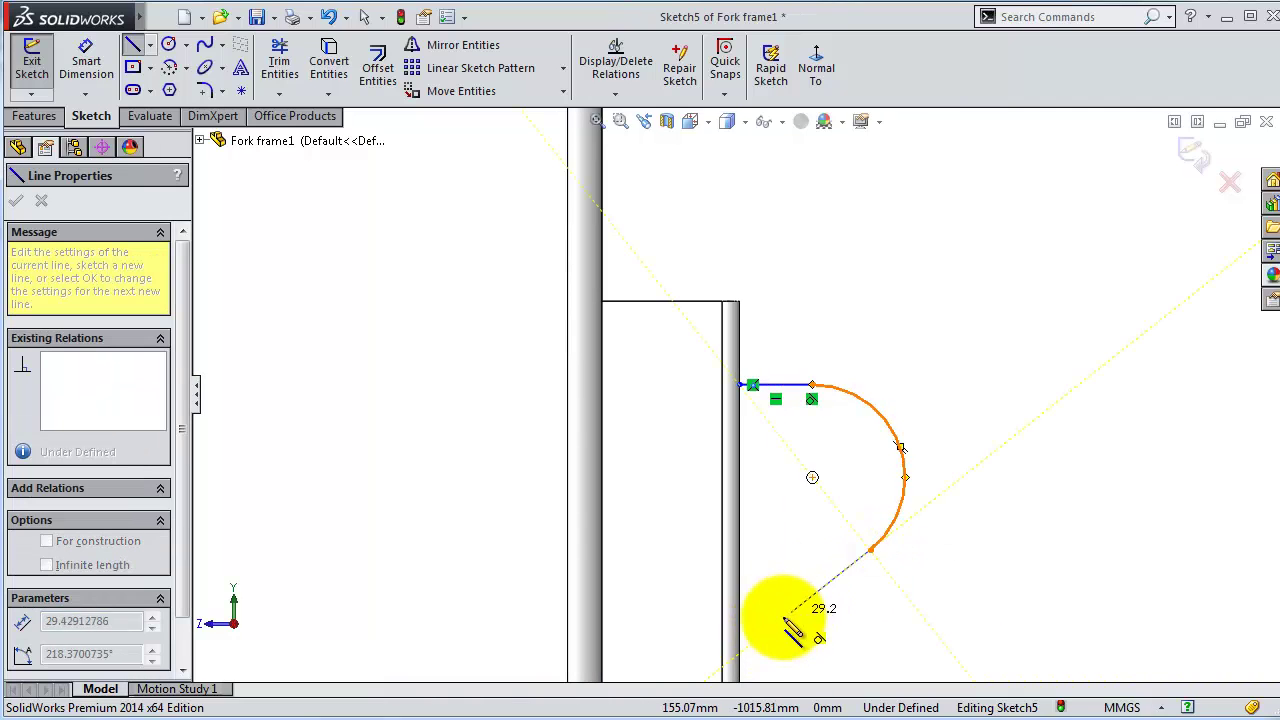
scroll(790, 580, up, 2)
click(743, 624)
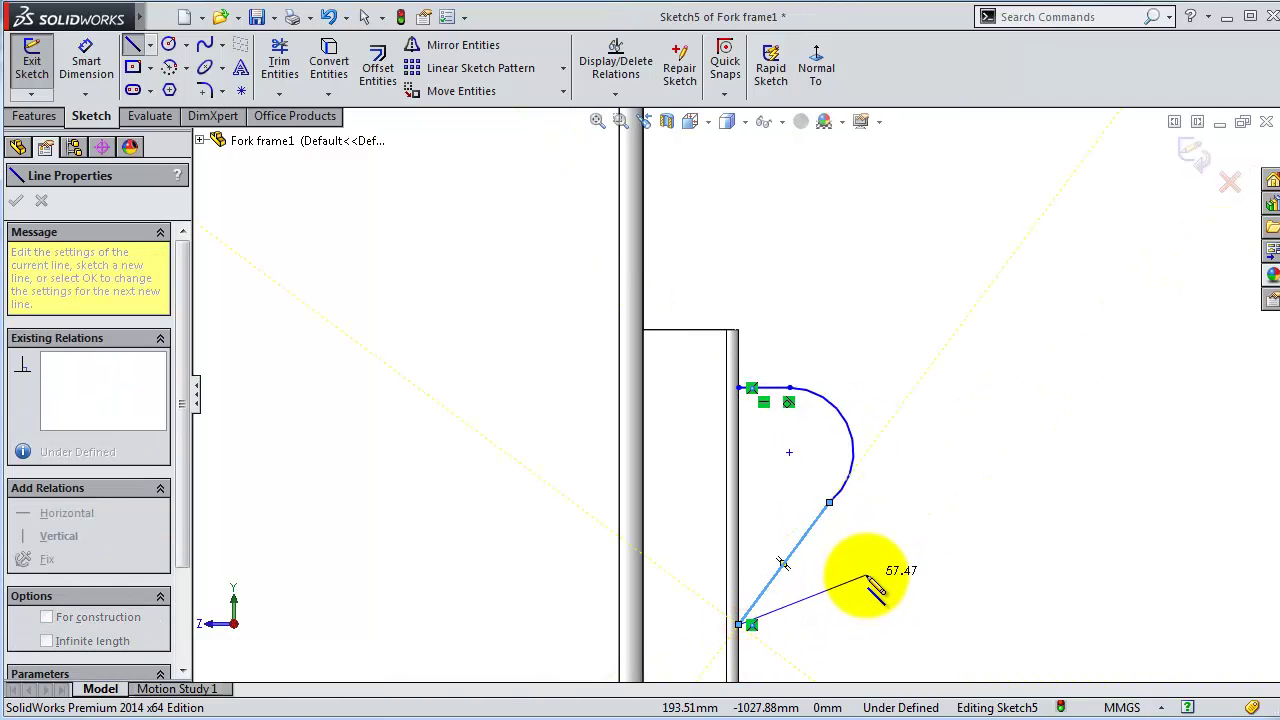
key(Escape)
Step: Make the arc tangent to the angled line
scroll(909, 461, down, 2)
scroll(909, 461, down, 2)
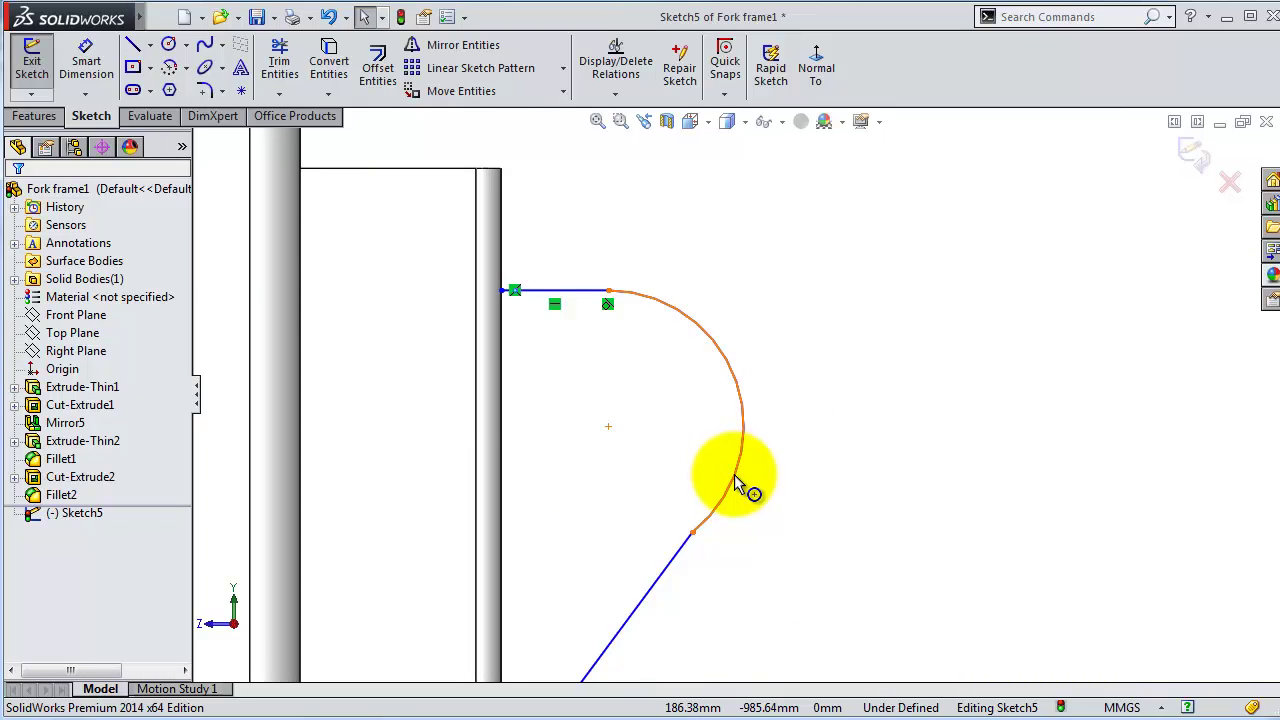
click(733, 487)
ctrl+click(680, 549)
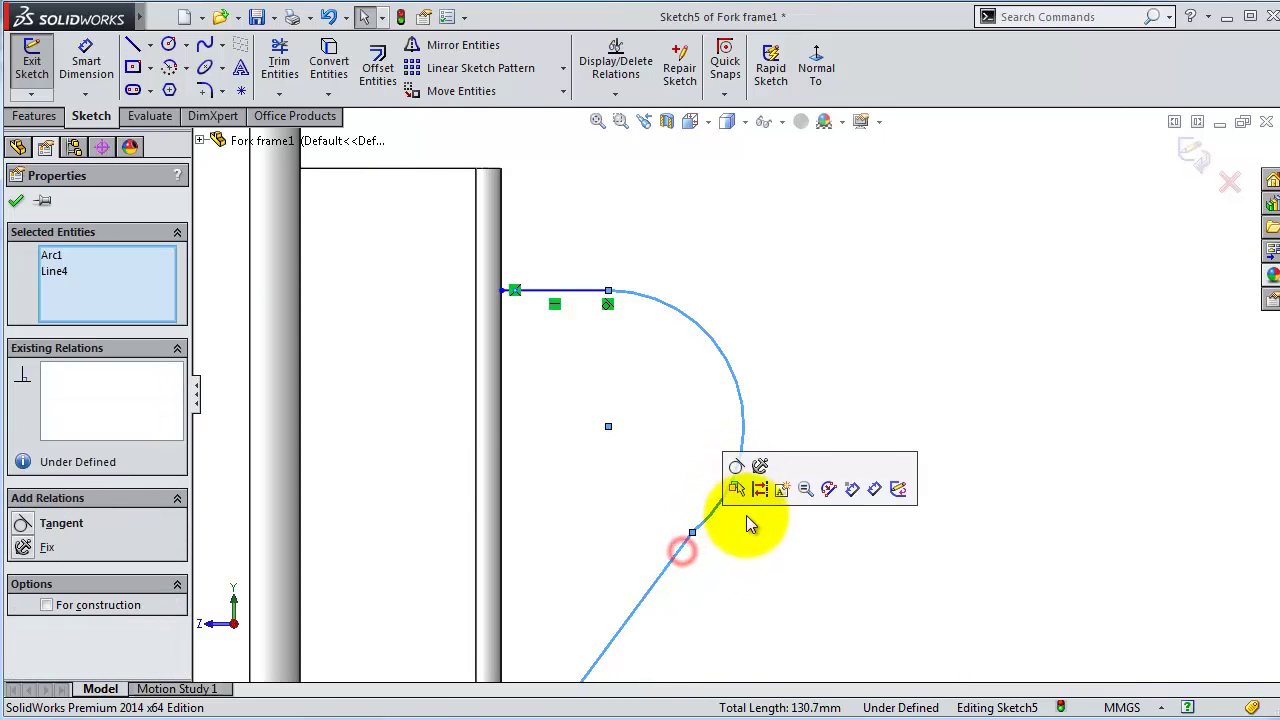
click(738, 474)
Step: Dimension the lug's top line to 45 mm and set it 25 mm below the top edge
click(86, 58)
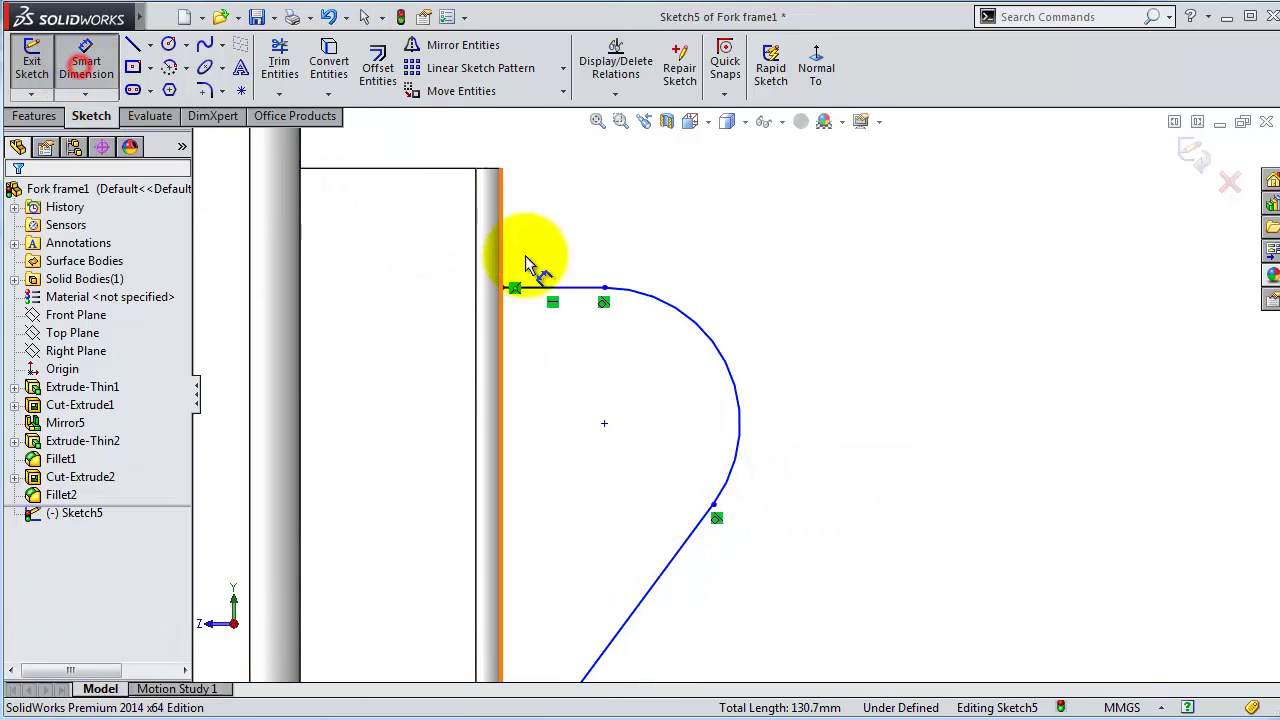
click(543, 288)
click(556, 260)
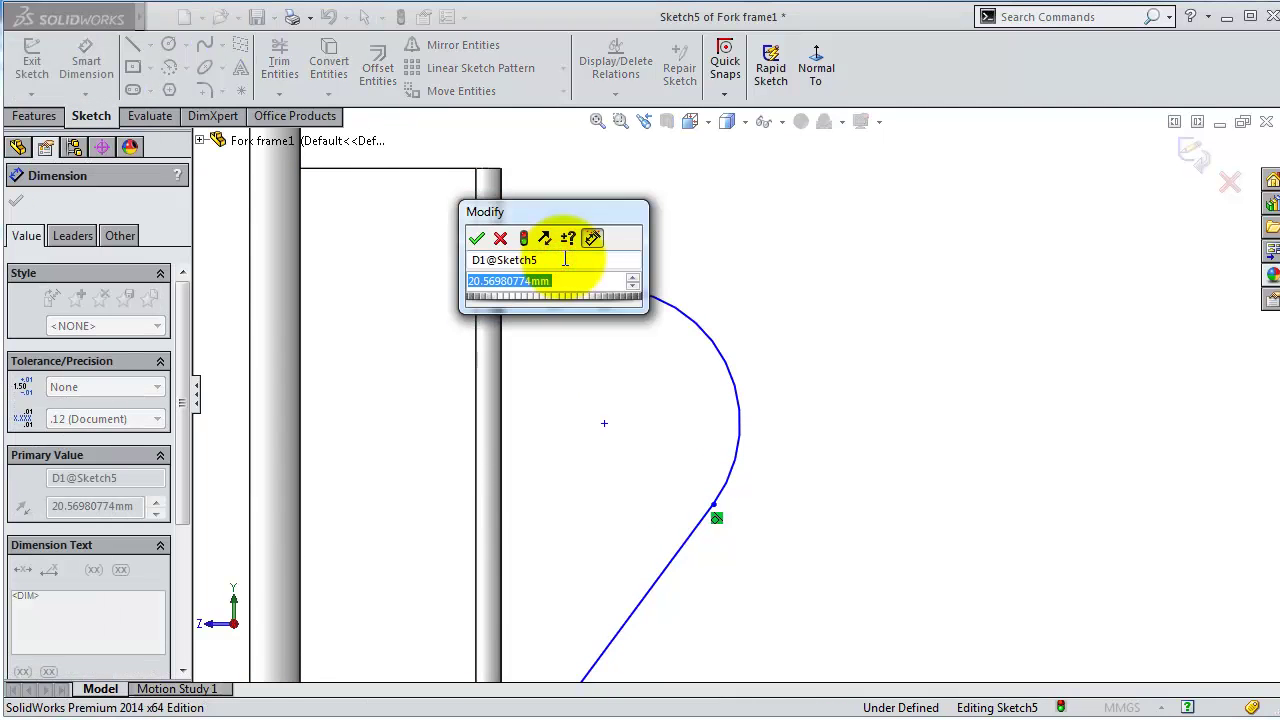
key(Return)
click(579, 288)
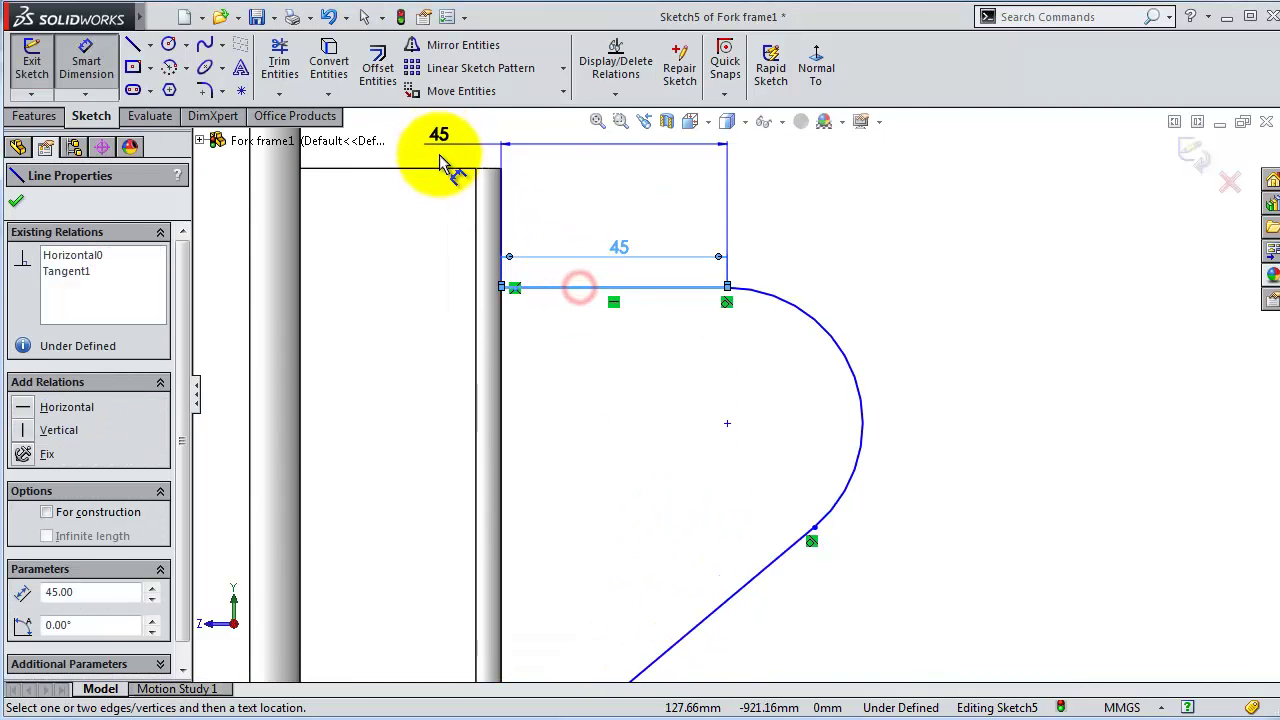
click(446, 170)
click(886, 225)
text(25)
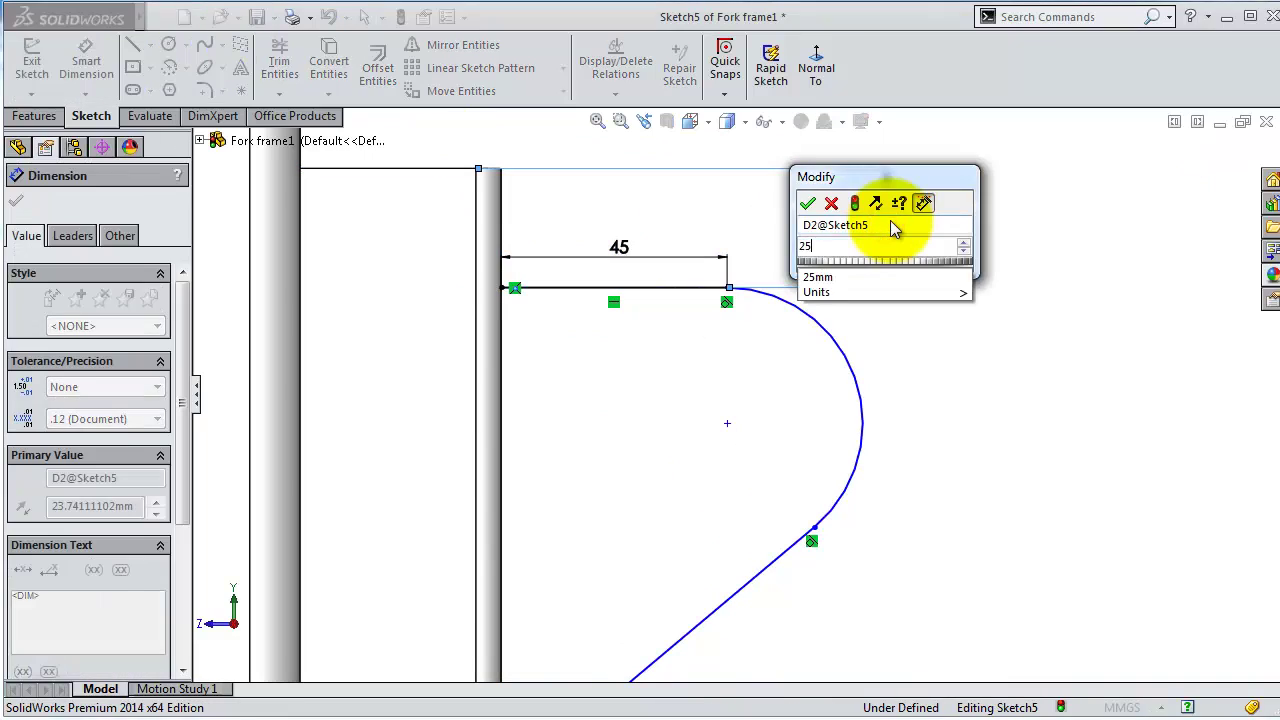
key(Return)
Step: Dimension the lug arc and set its radius to 40 mm
click(857, 378)
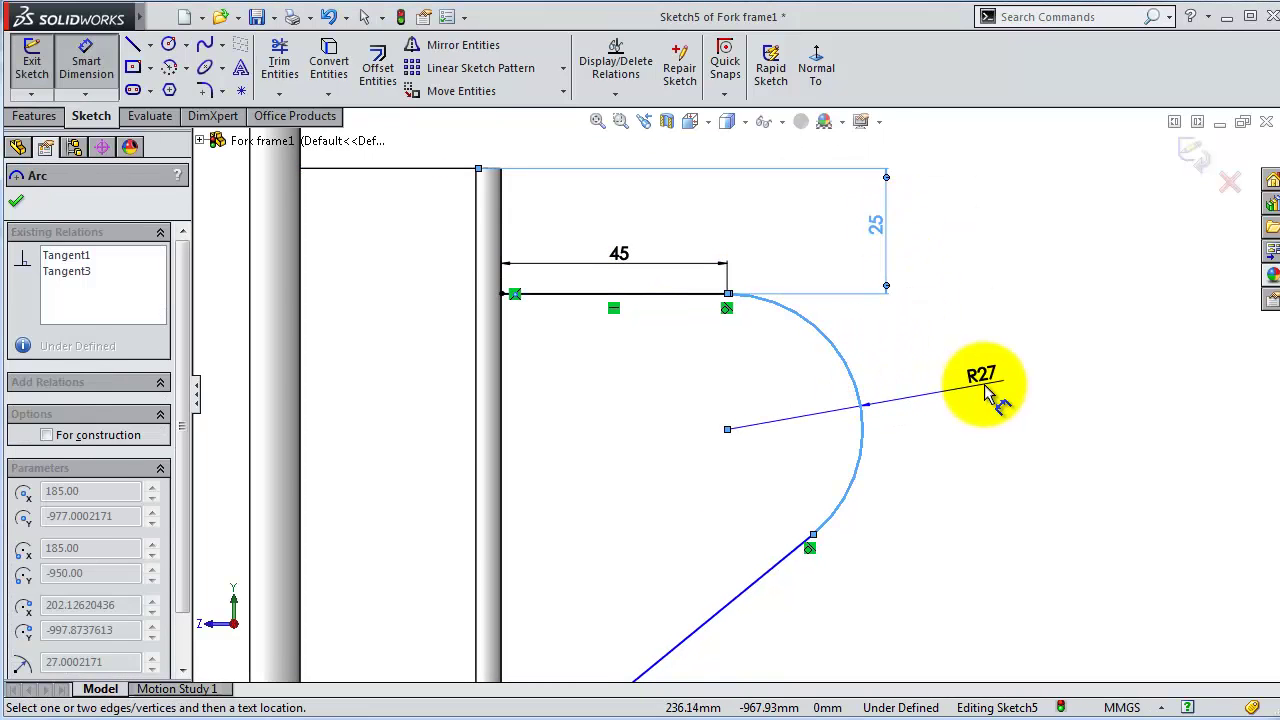
click(985, 392)
click(903, 366)
scroll(830, 565, up, 2)
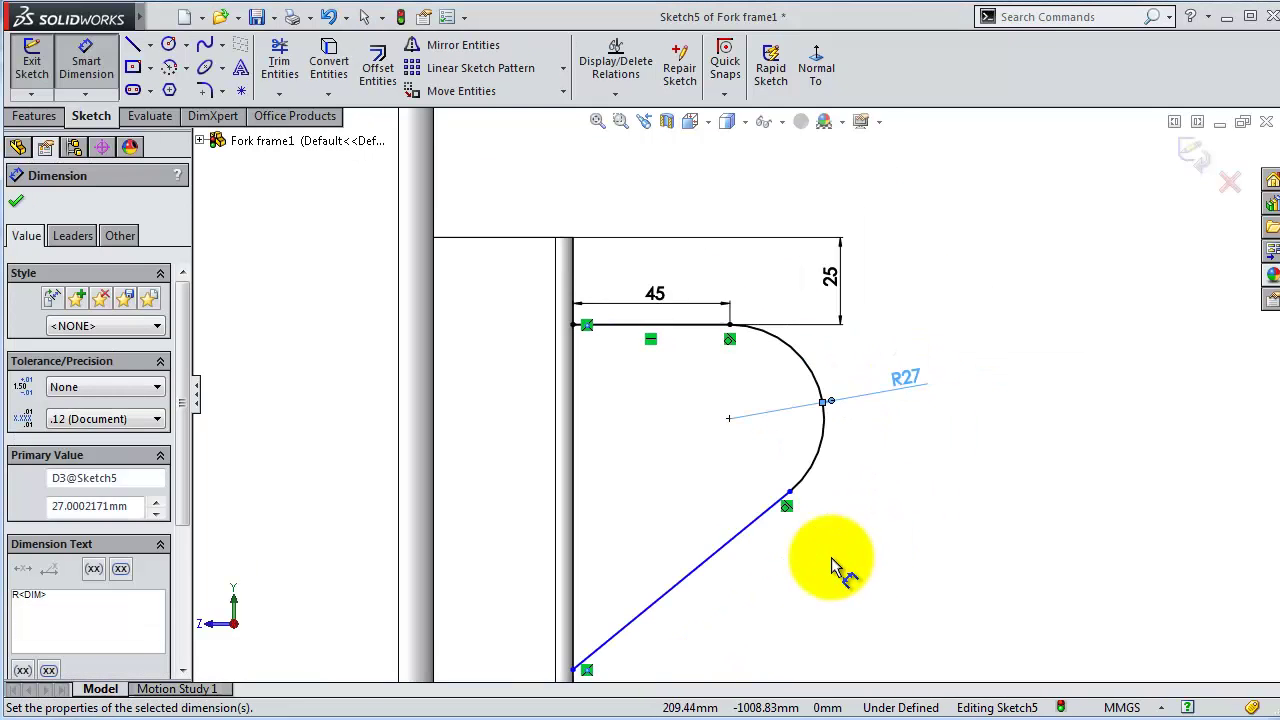
scroll(830, 565, down, 2)
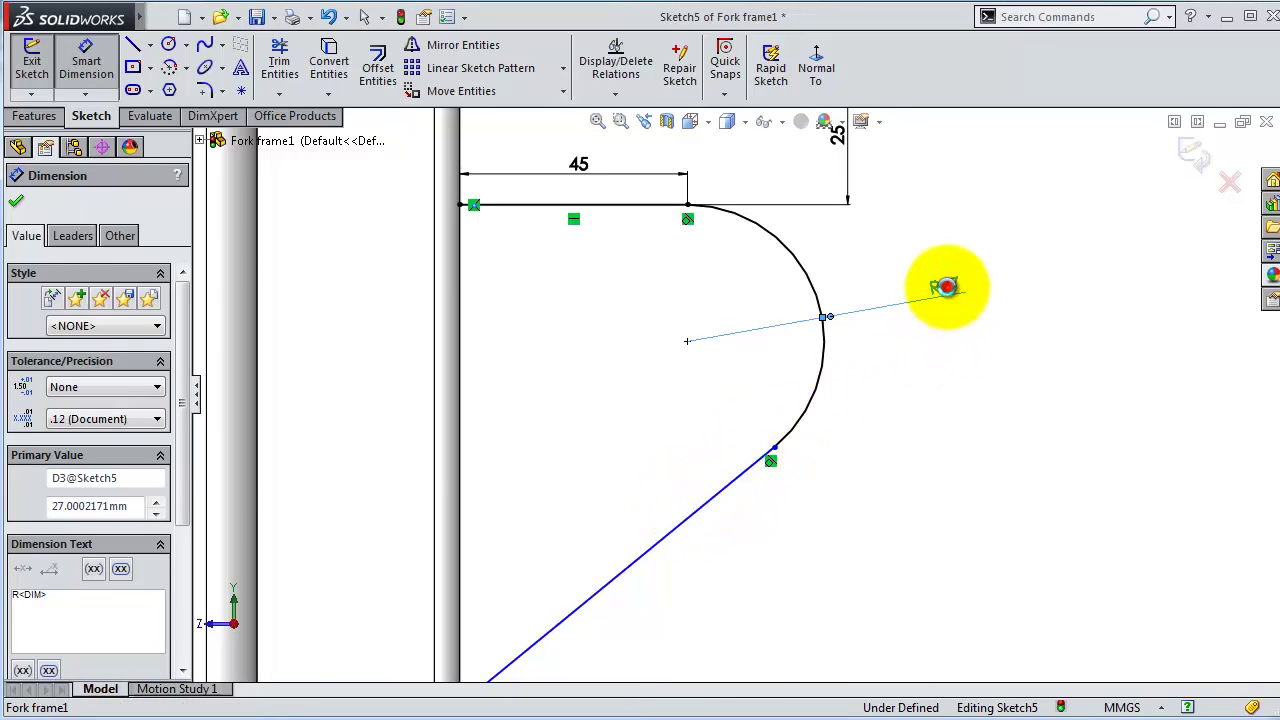
double_click(946, 287)
key(Return)
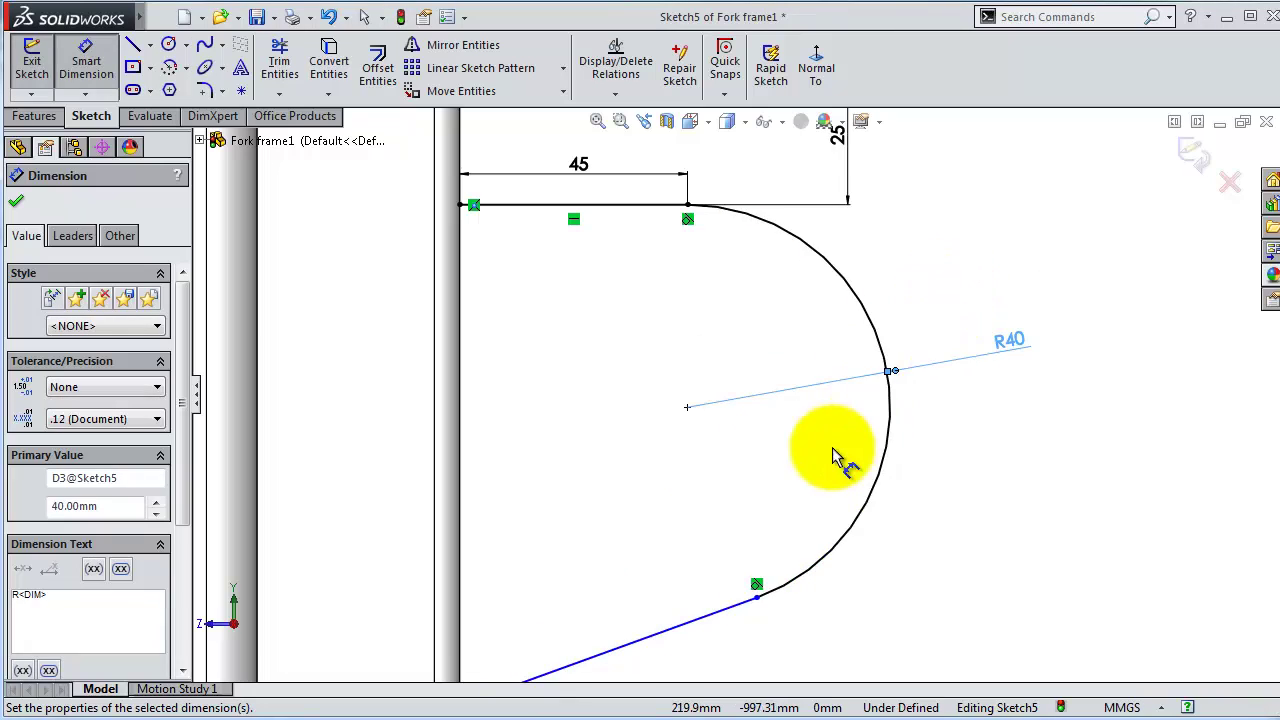
scroll(832, 447, up, 3)
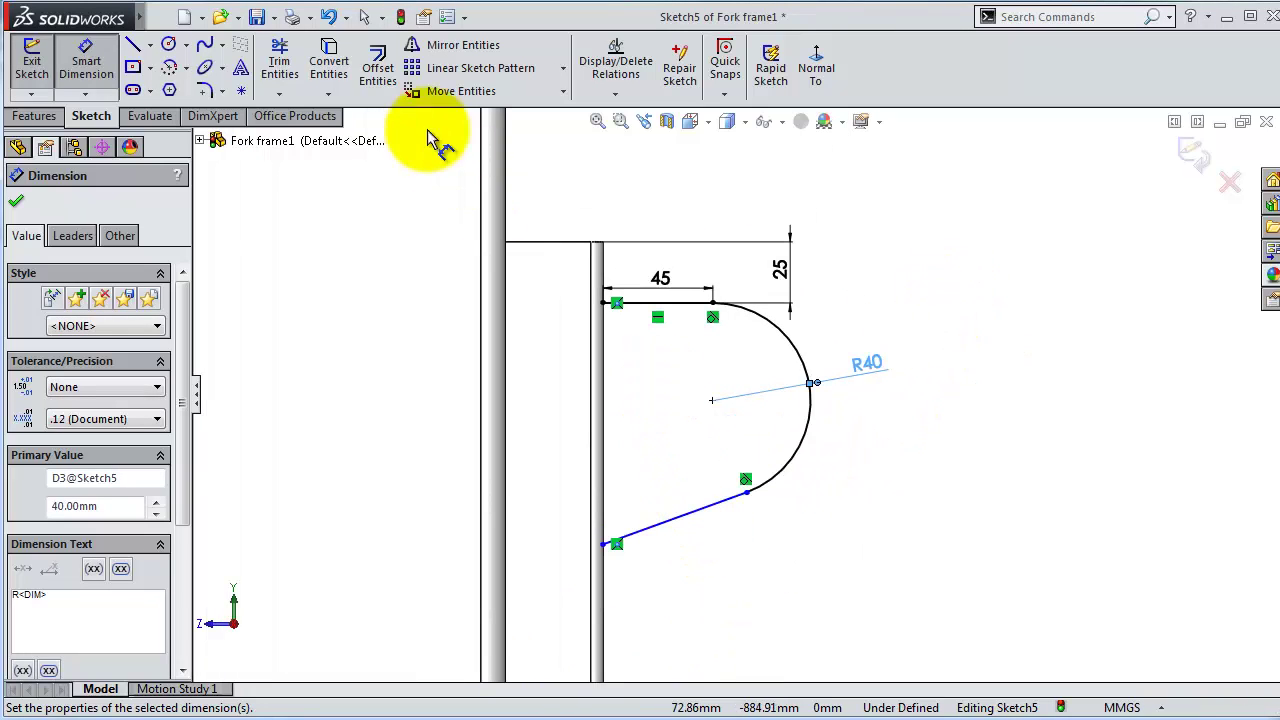
Step: Add a 125 mm vertical height dimension from the top line to the angled line's lower end
click(662, 303)
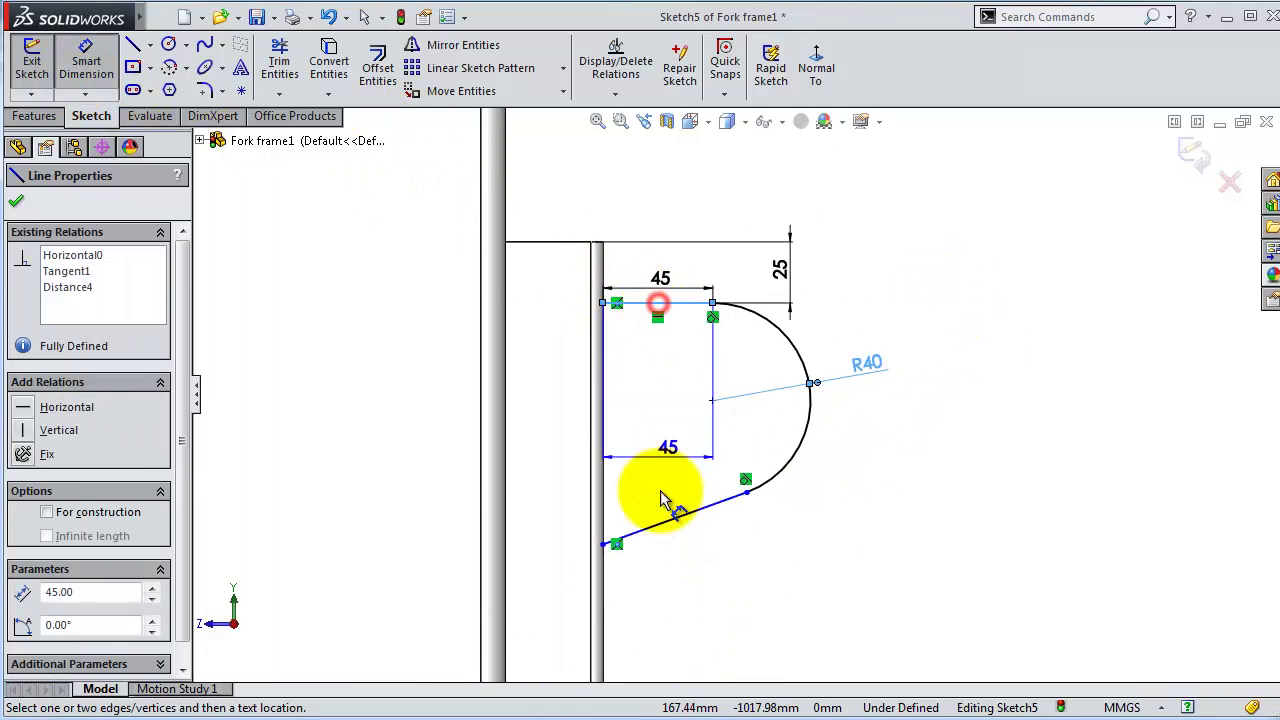
click(604, 541)
click(555, 543)
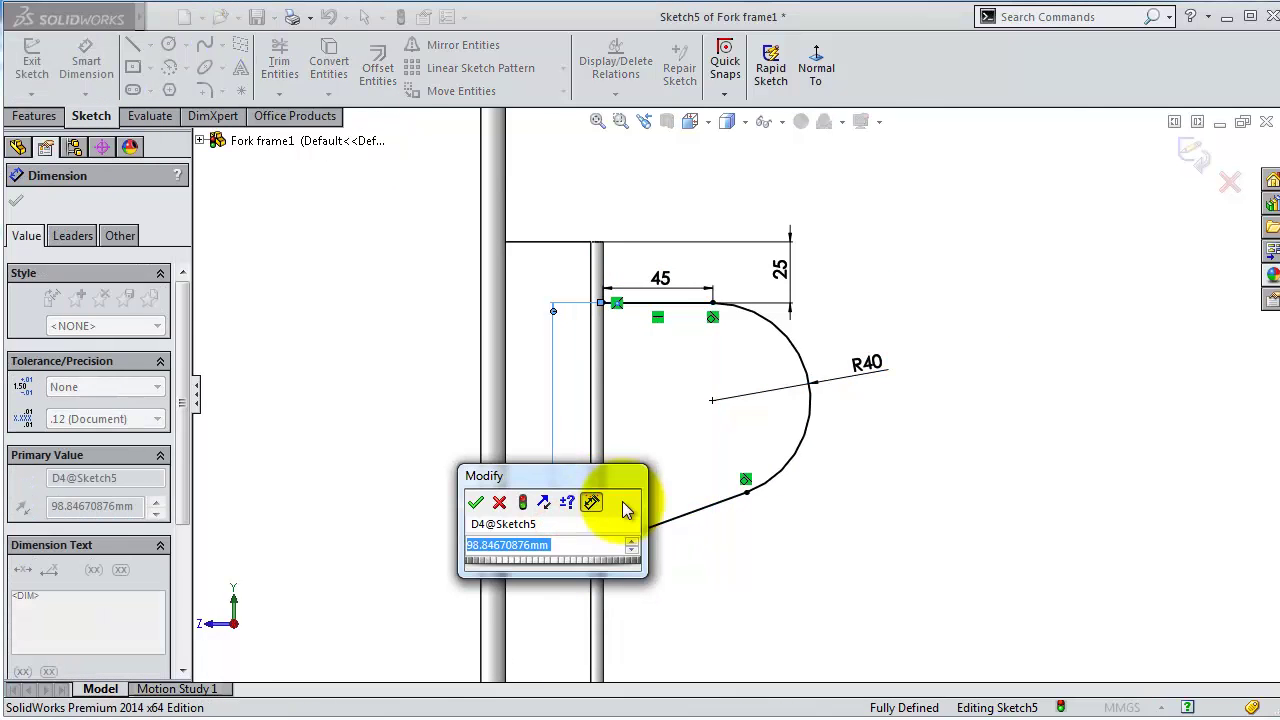
text(25)
key(Return)
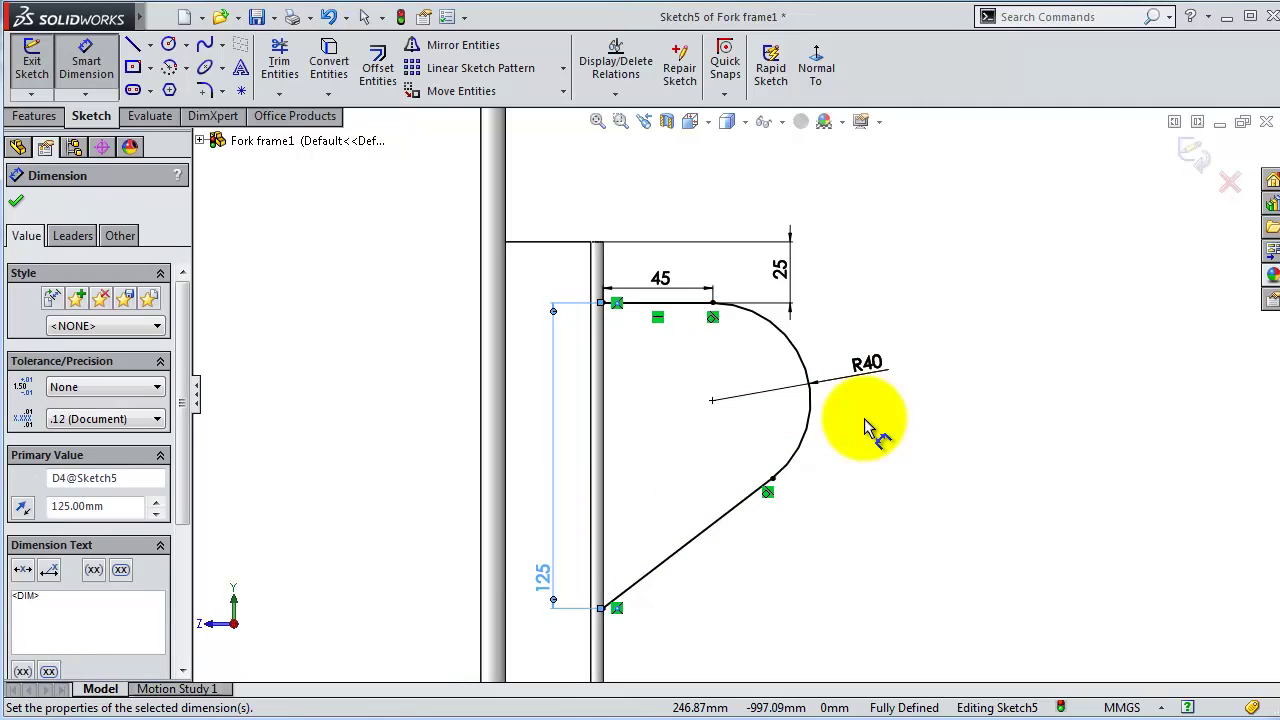
click(168, 46)
Step: Sketch a Ø30 mm circle centred on the lug arc's centre
click(712, 400)
click(693, 360)
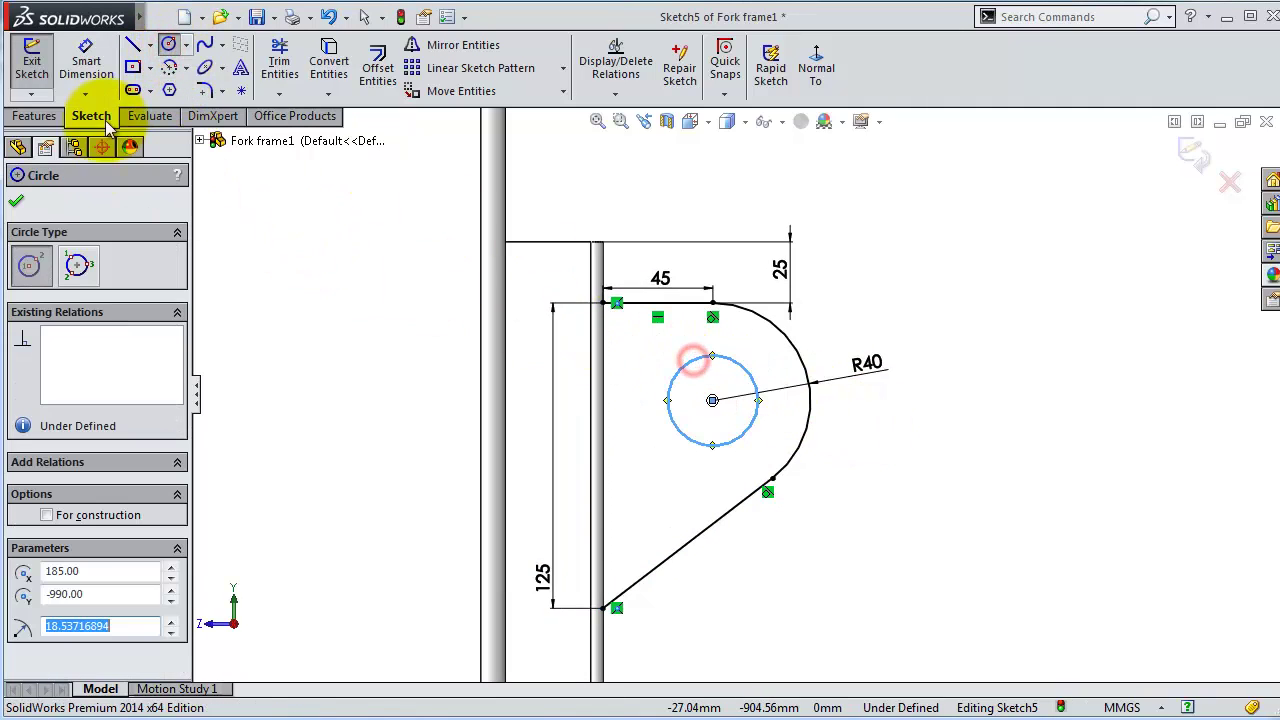
click(107, 76)
click(716, 359)
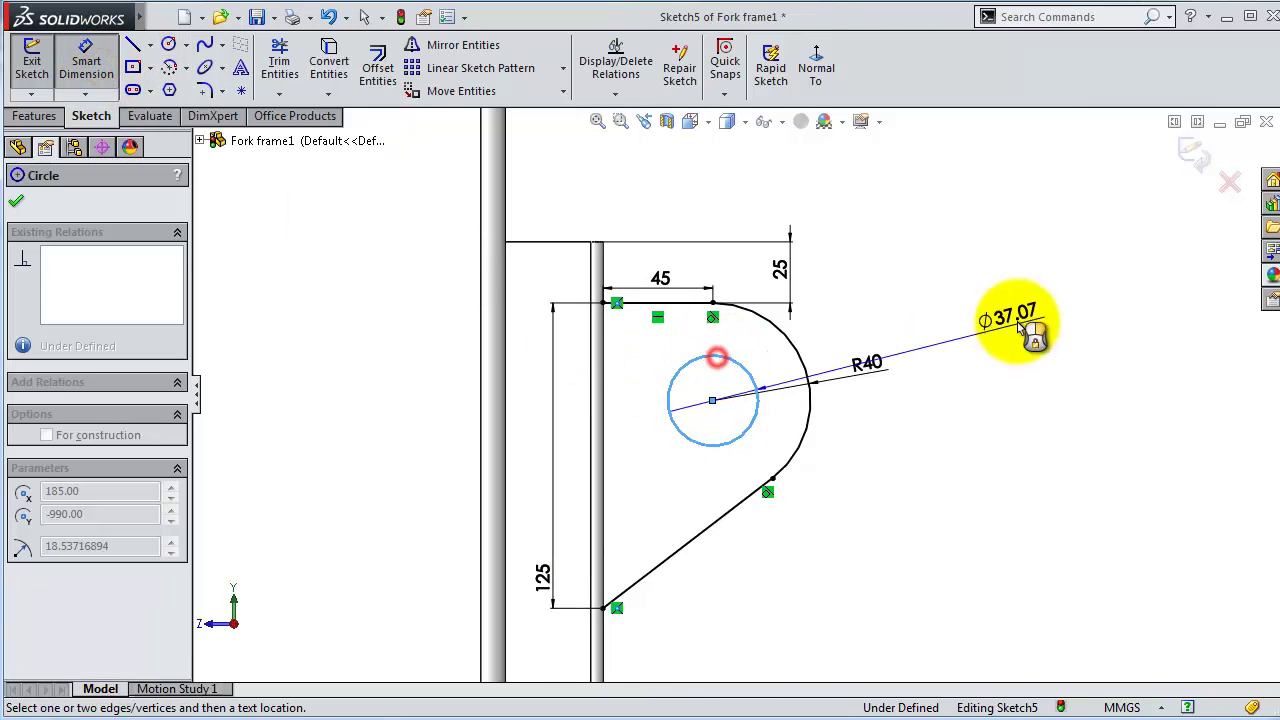
click(1000, 288)
text(30)
key(Return)
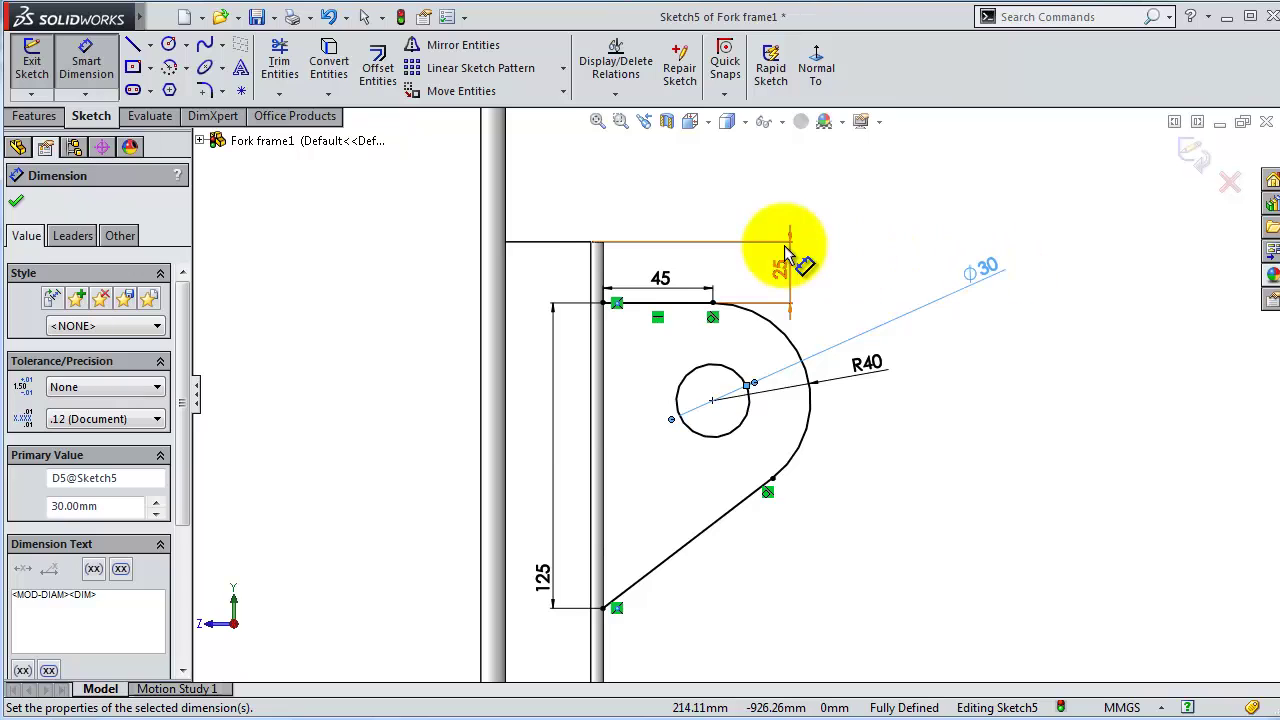
click(18, 201)
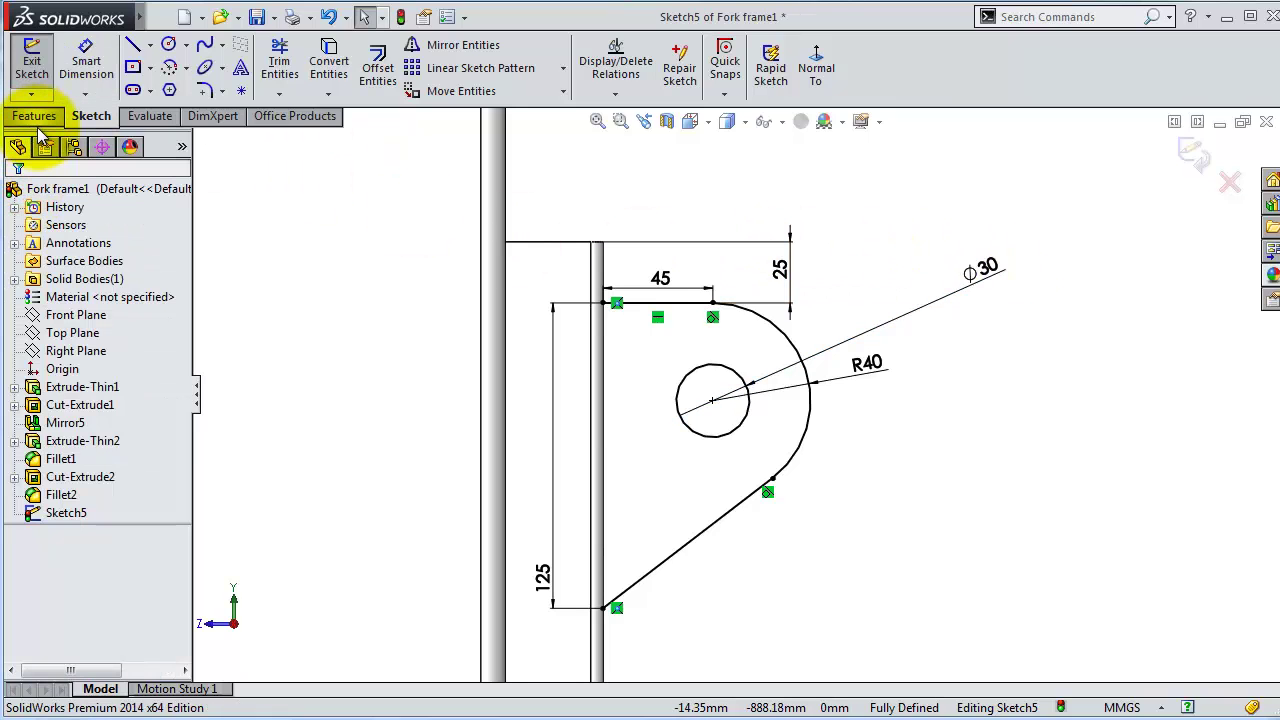
scroll(542, 296, down, 2)
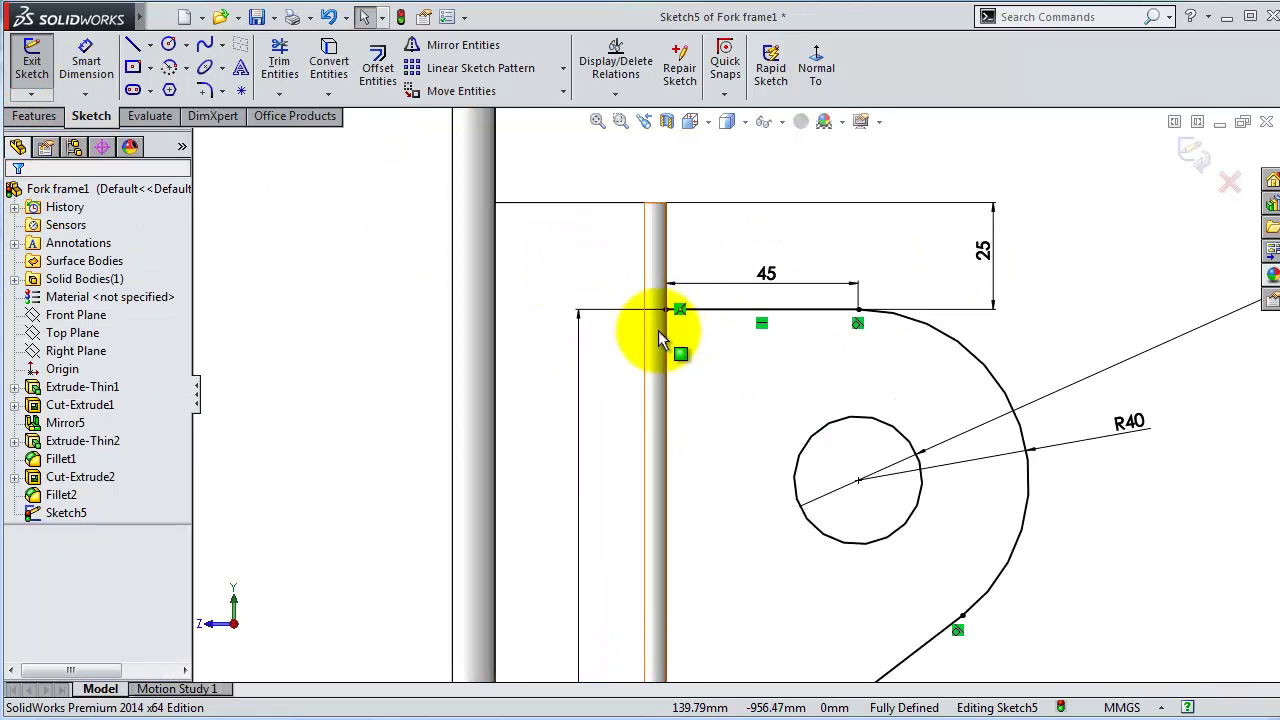
Step: Draw a vertical line from the profile's top-left vertex to the bottom vertex to close it
click(133, 44)
click(668, 310)
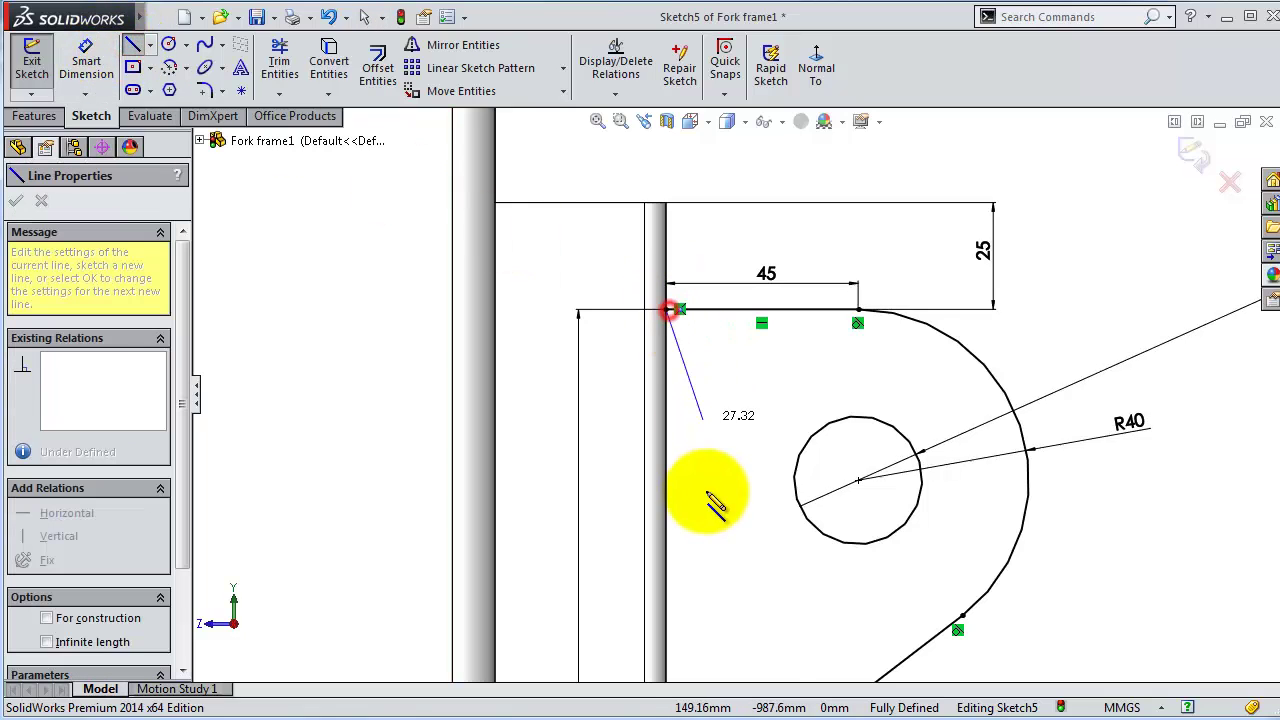
scroll(707, 505, up, 2)
click(706, 609)
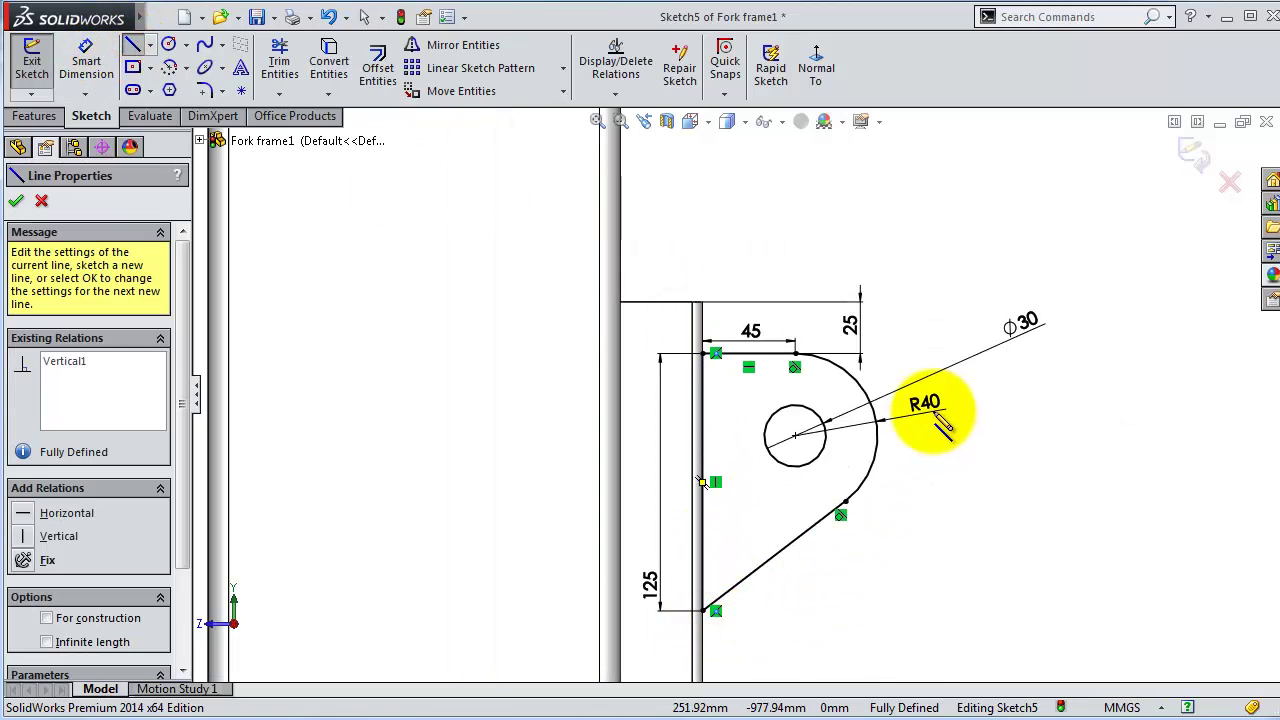
scroll(701, 483, down, 2)
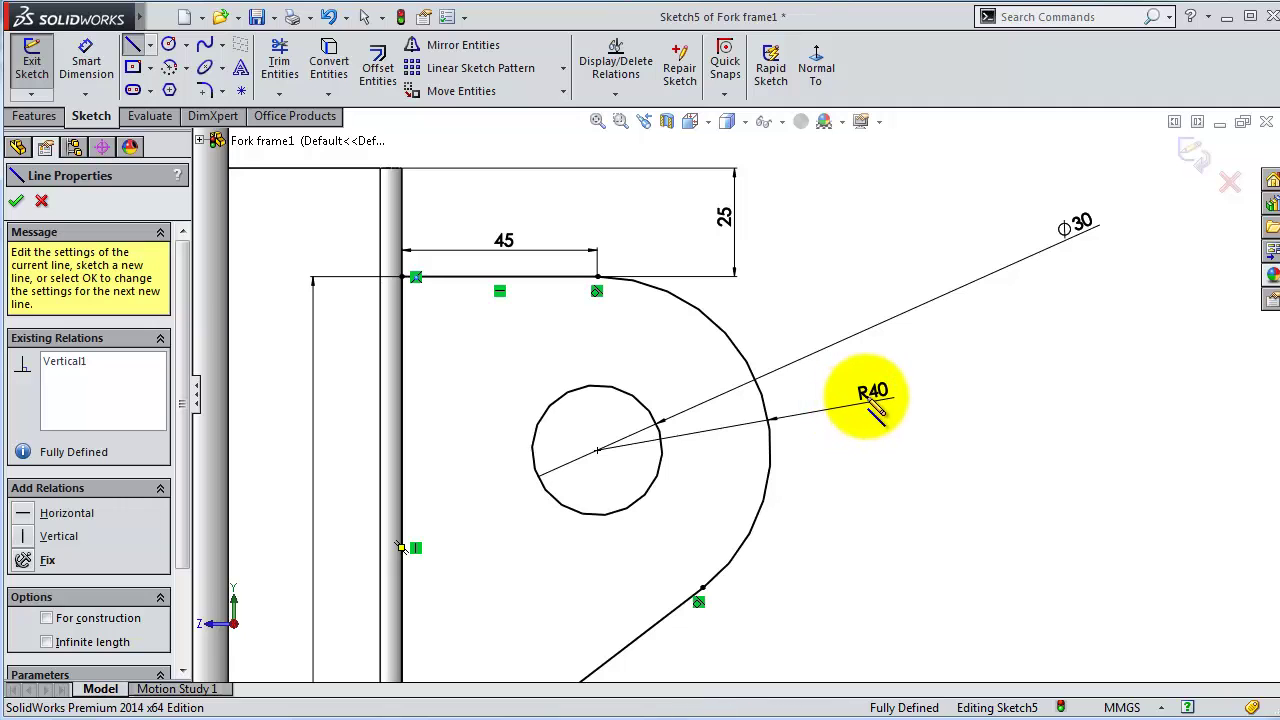
click(875, 395)
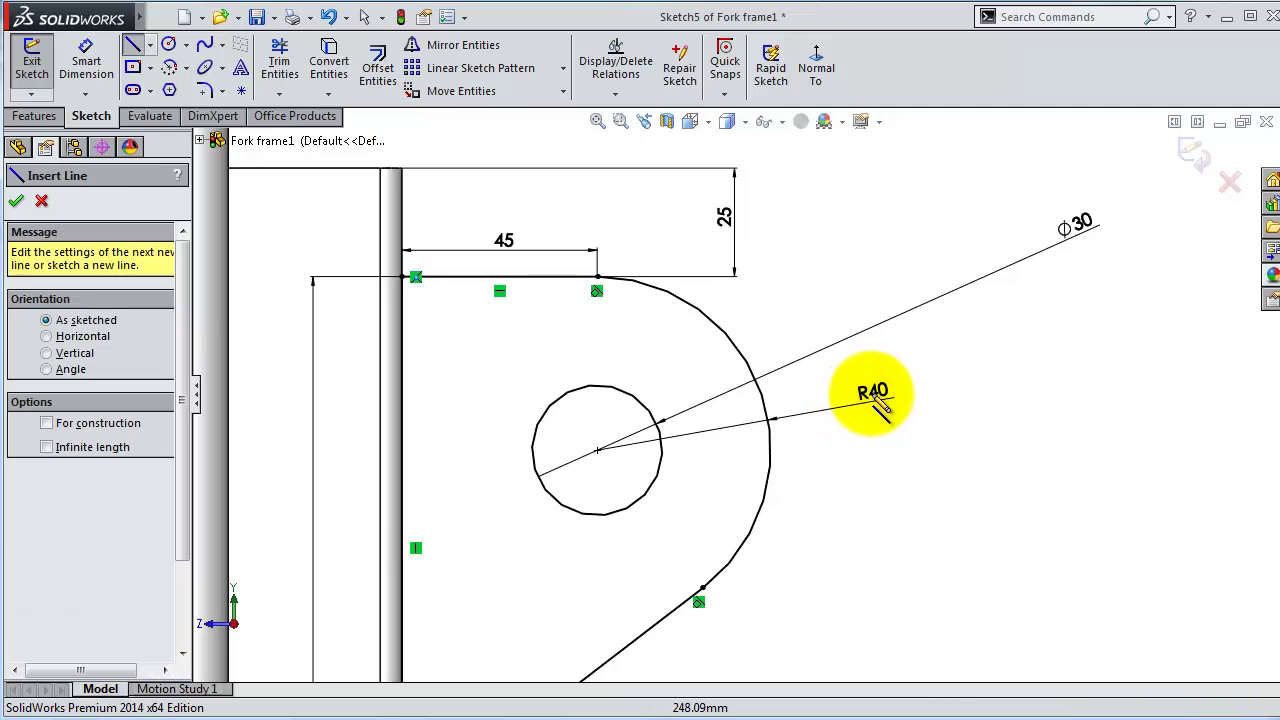
click(41, 200)
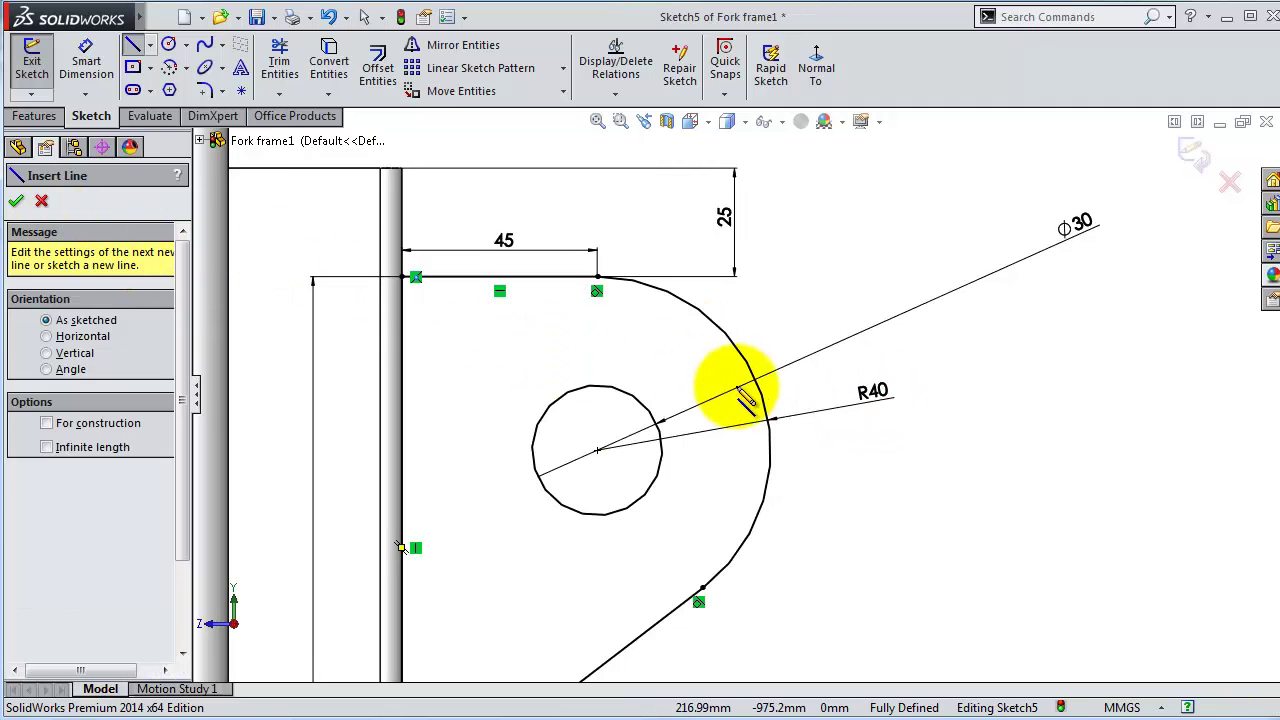
Step: Change the lug arc radius from R40 to R35
click(862, 402)
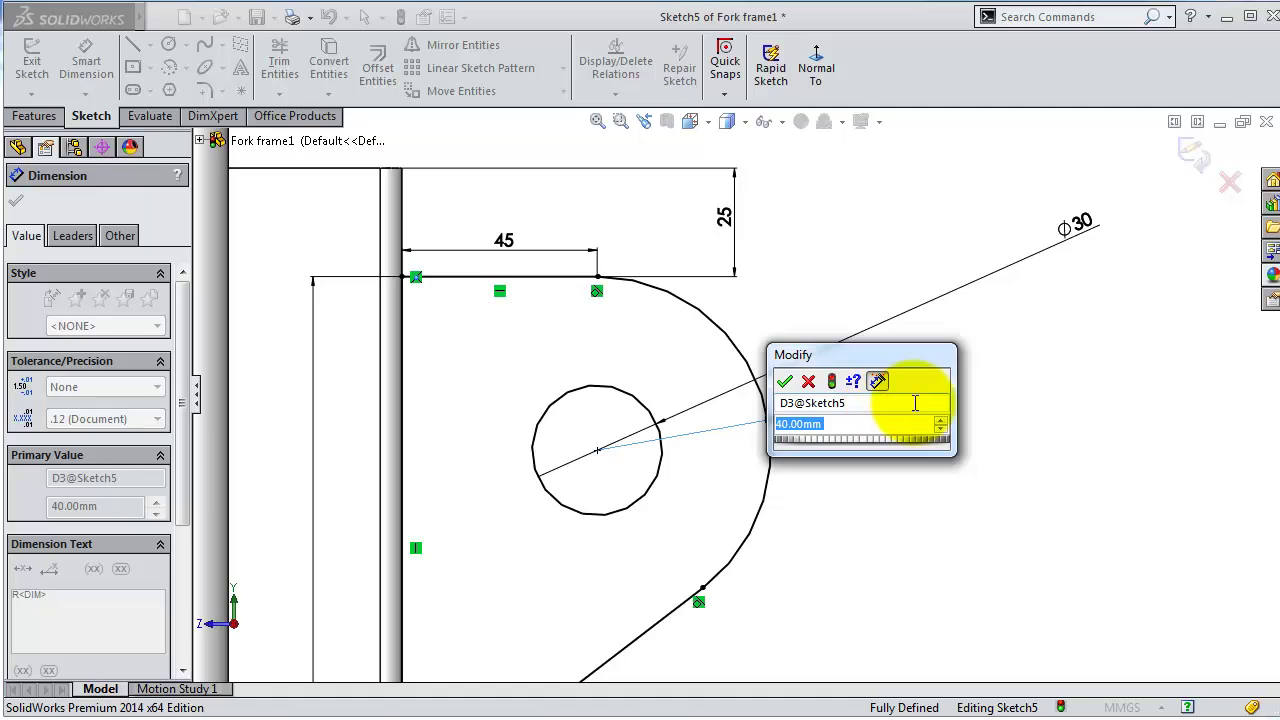
text(35)
key(Return)
scroll(792, 446, up, 2)
scroll(765, 434, up, 2)
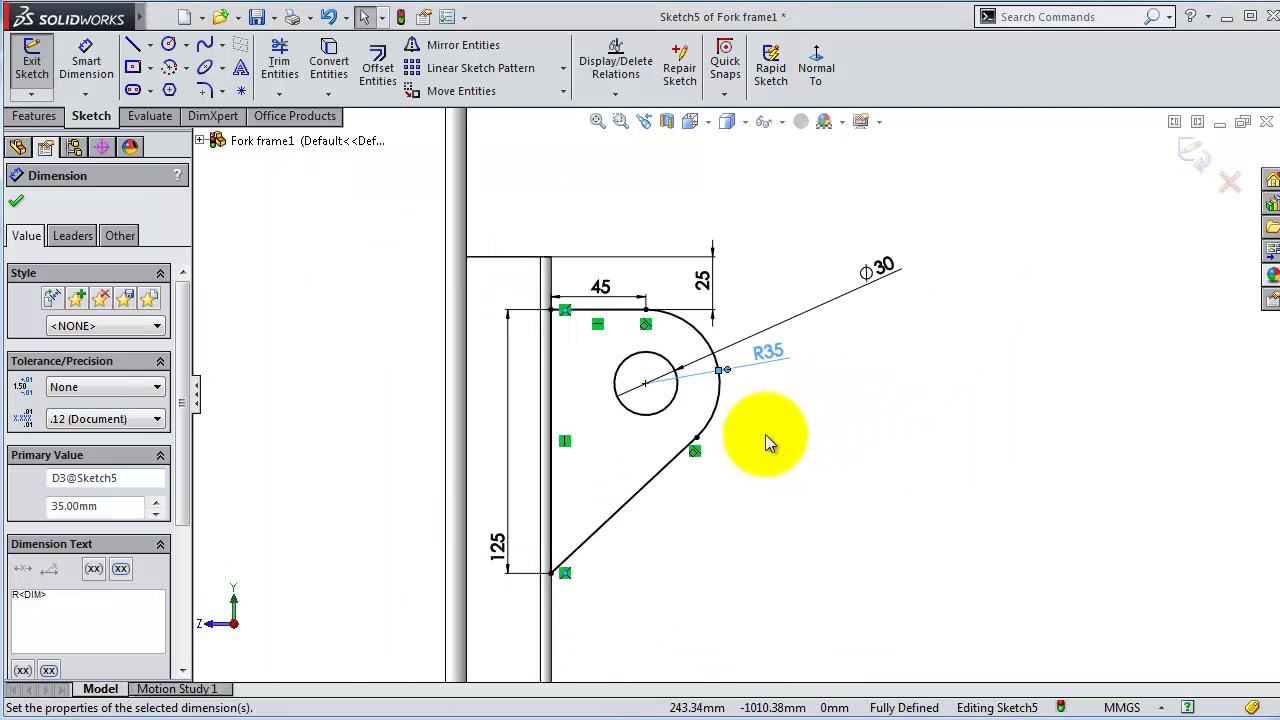
scroll(765, 434, down, 1)
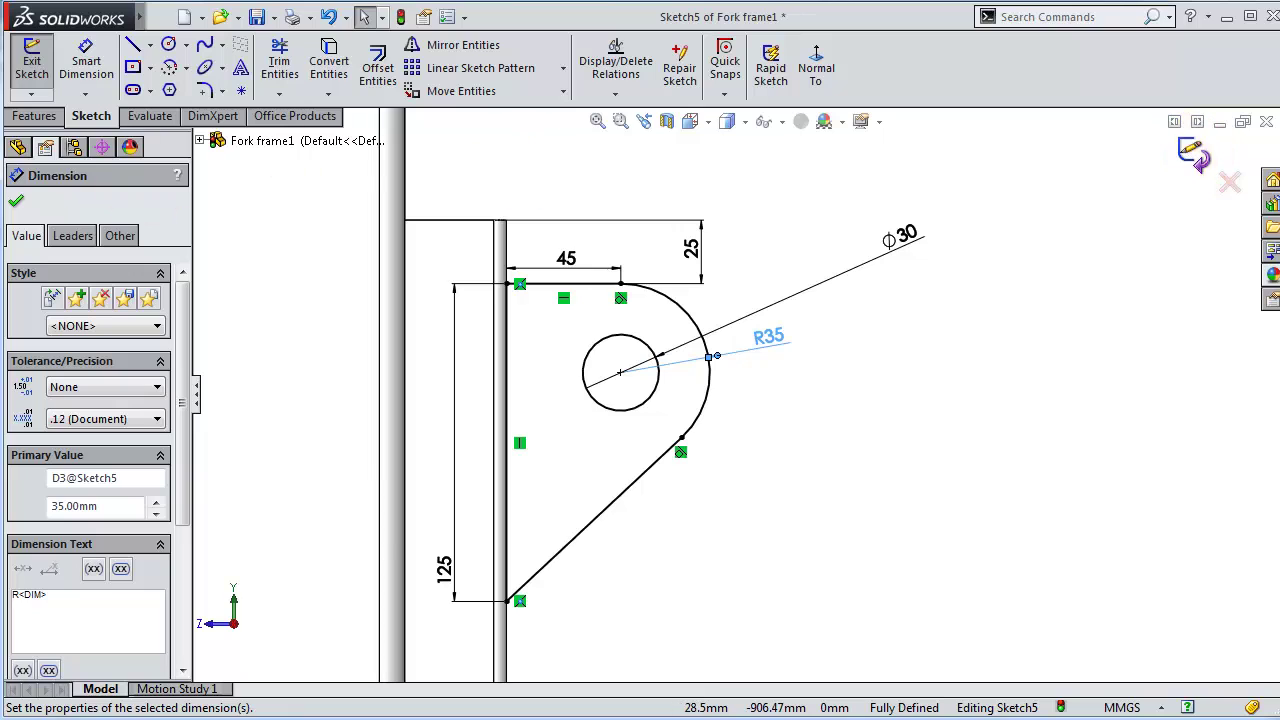
click(17, 204)
Step: Extrude the lug sketch 10 mm deep, starting from a reversed 50 mm offset, as Boss-Extrude1
click(34, 118)
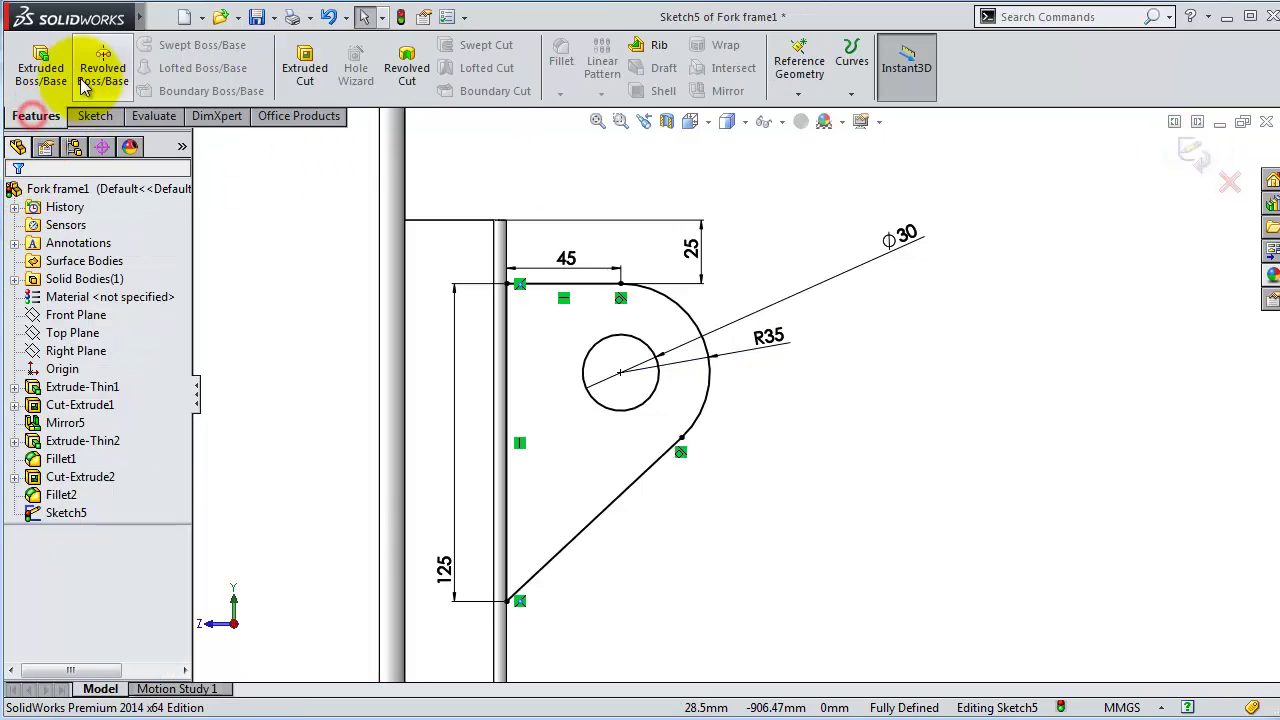
click(40, 82)
drag(138, 384, 48, 384)
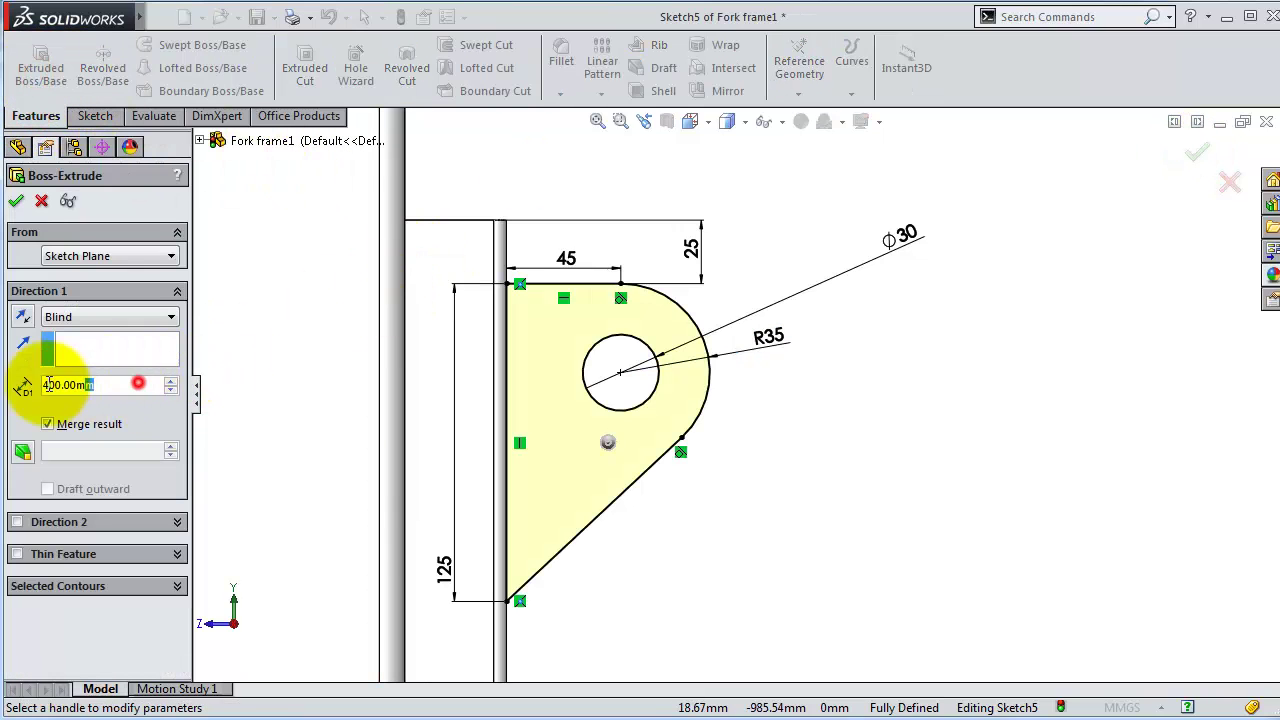
text(10)
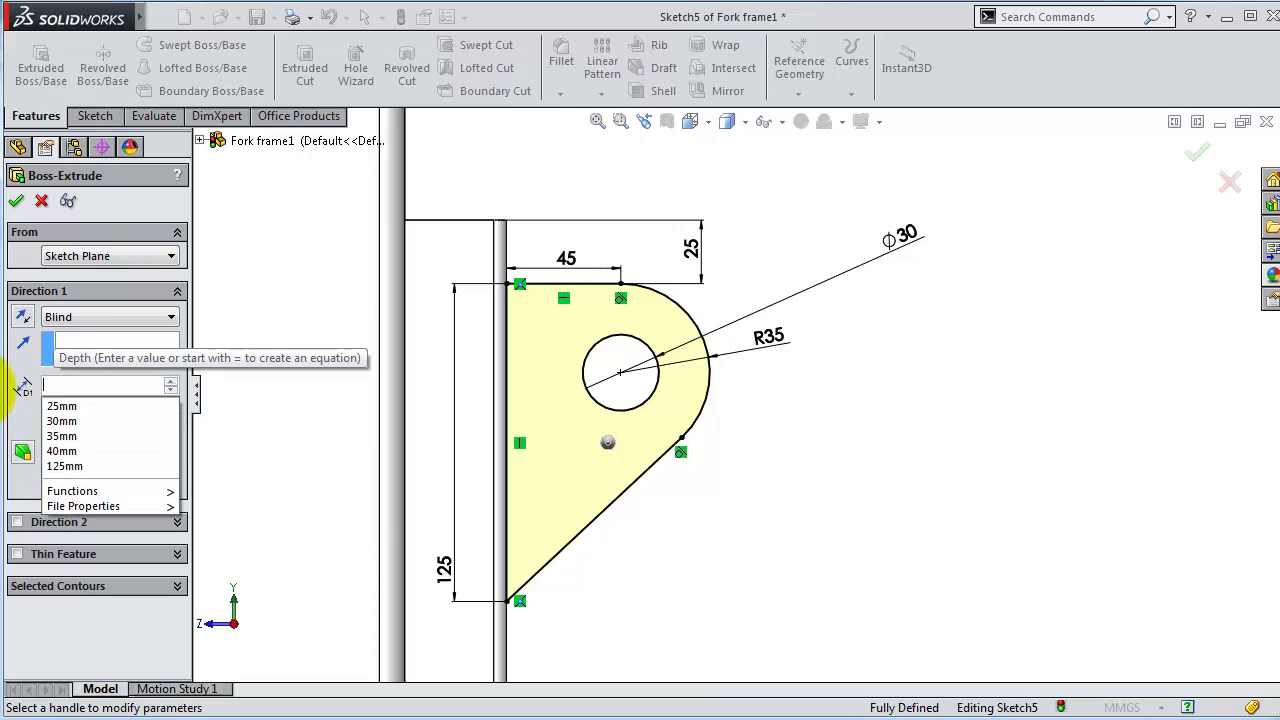
click(150, 256)
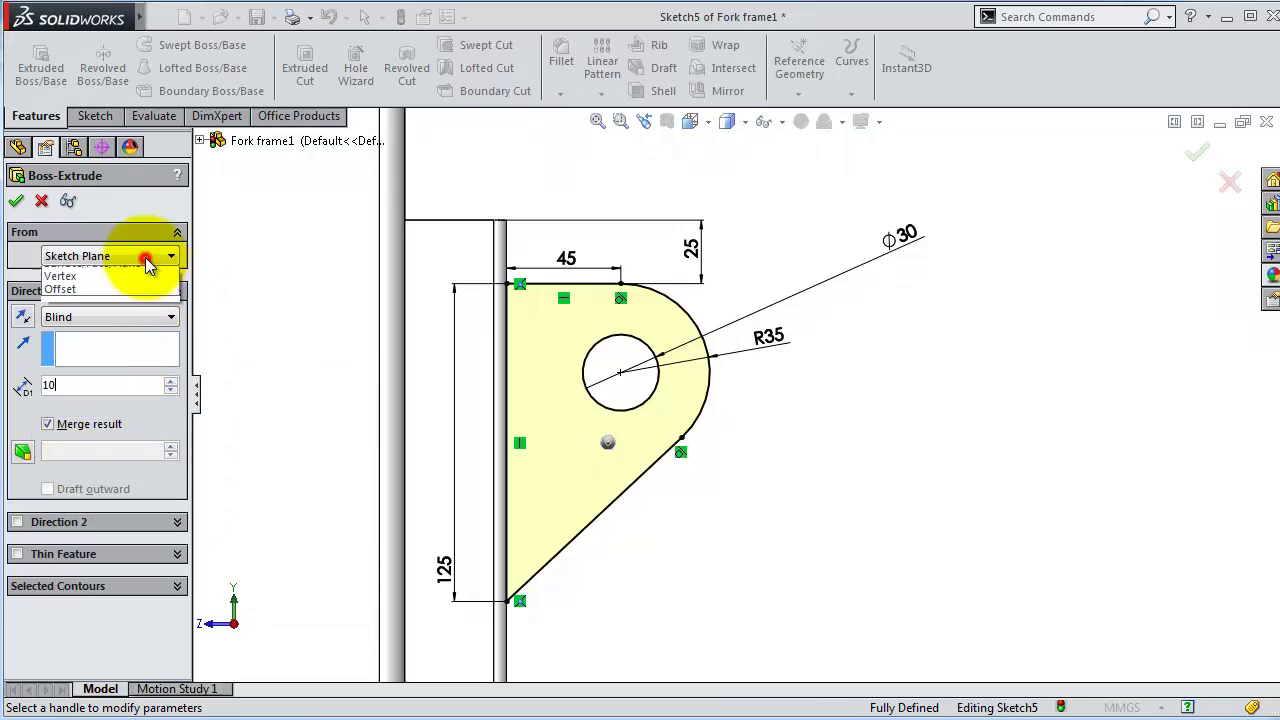
click(105, 313)
drag(110, 284, 42, 286)
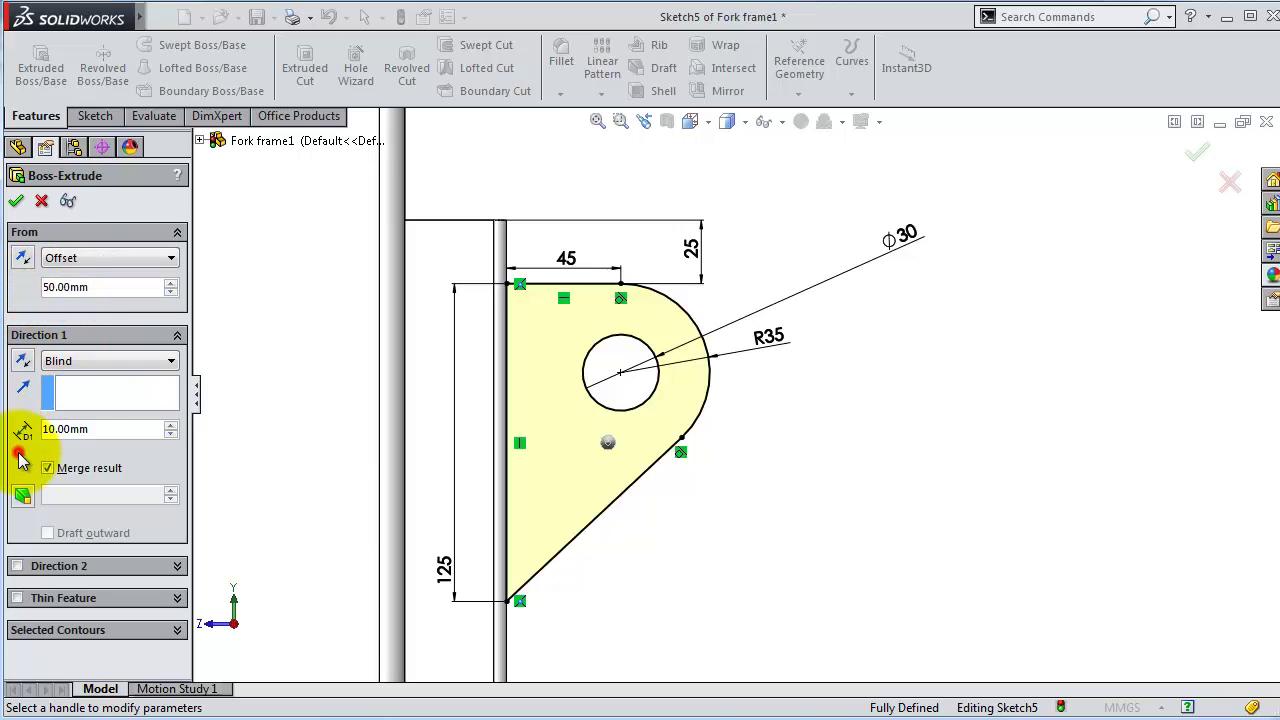
key(ctrl+7)
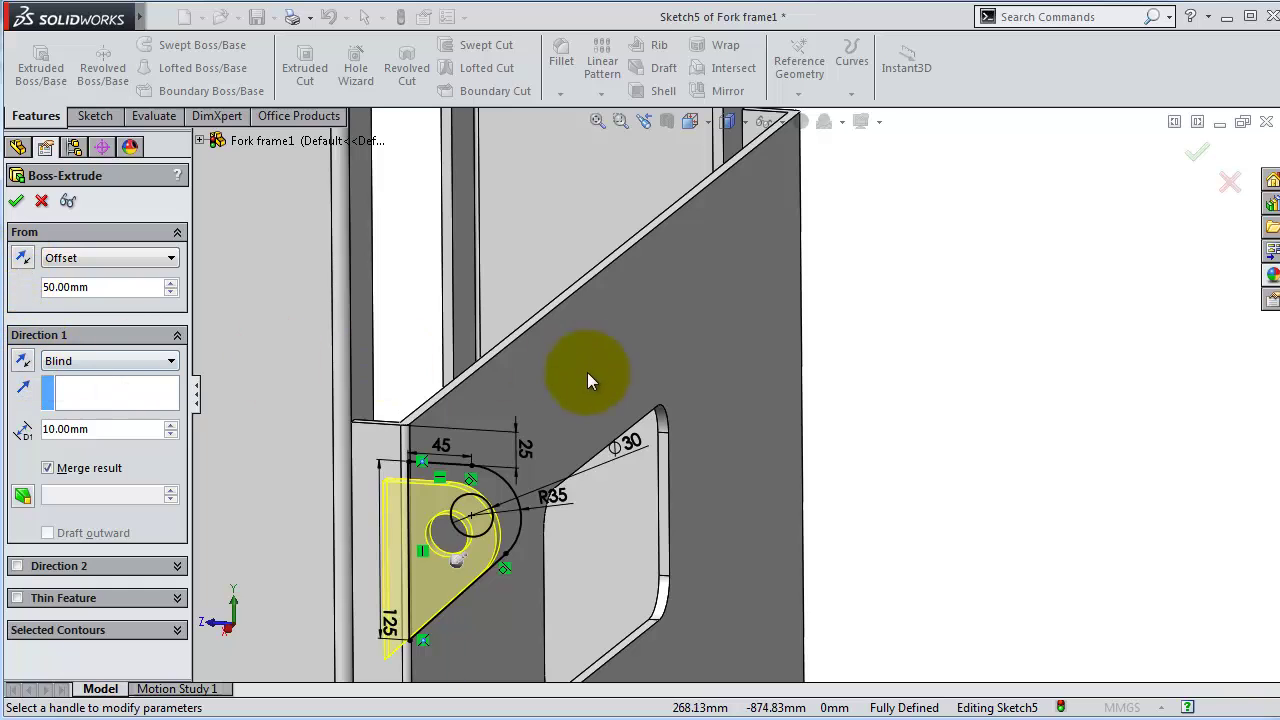
middle_drag(585, 366, 571, 414)
click(22, 258)
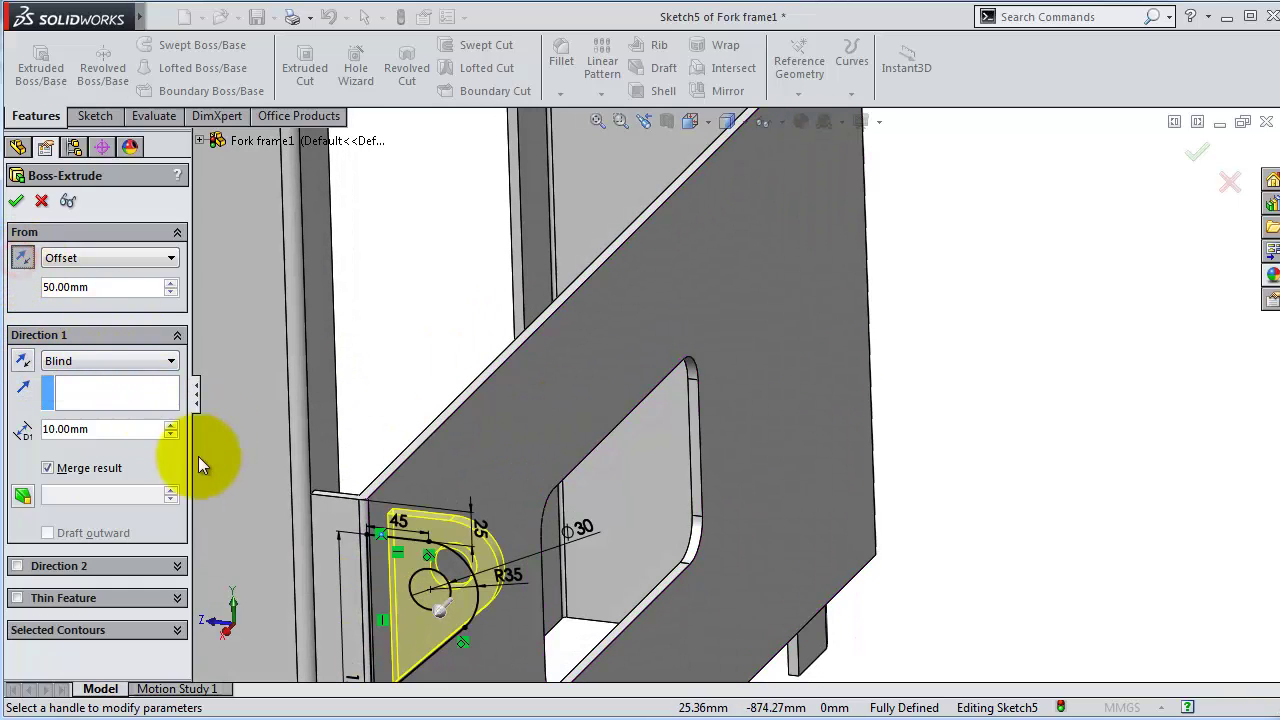
click(18, 203)
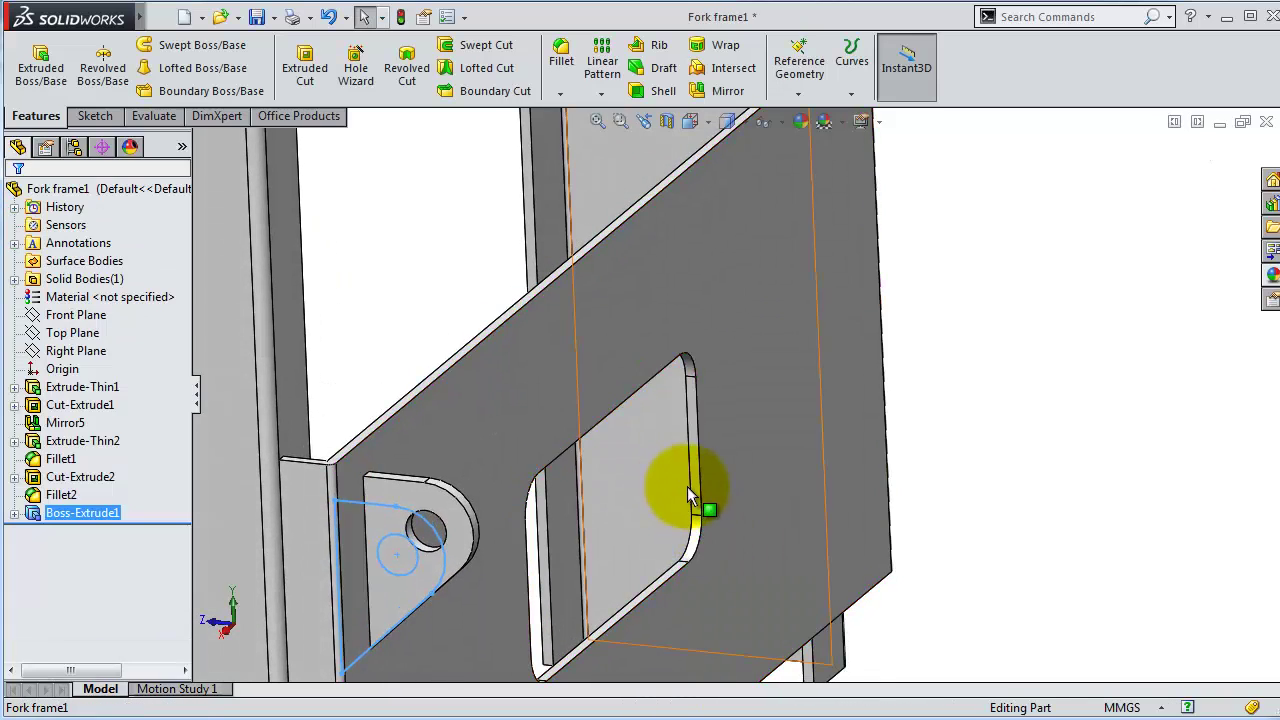
Step: Linear-pattern Boss-Extrude1 along the plate's long edge with 2 instances at 45 mm spacing
mouse_move(687, 490)
middle_down()
mouse_move(665, 400)
mouse_move(694, 443)
mouse_move(873, 375)
mouse_move(852, 352)
middle_up()
scroll(868, 434, down, 3)
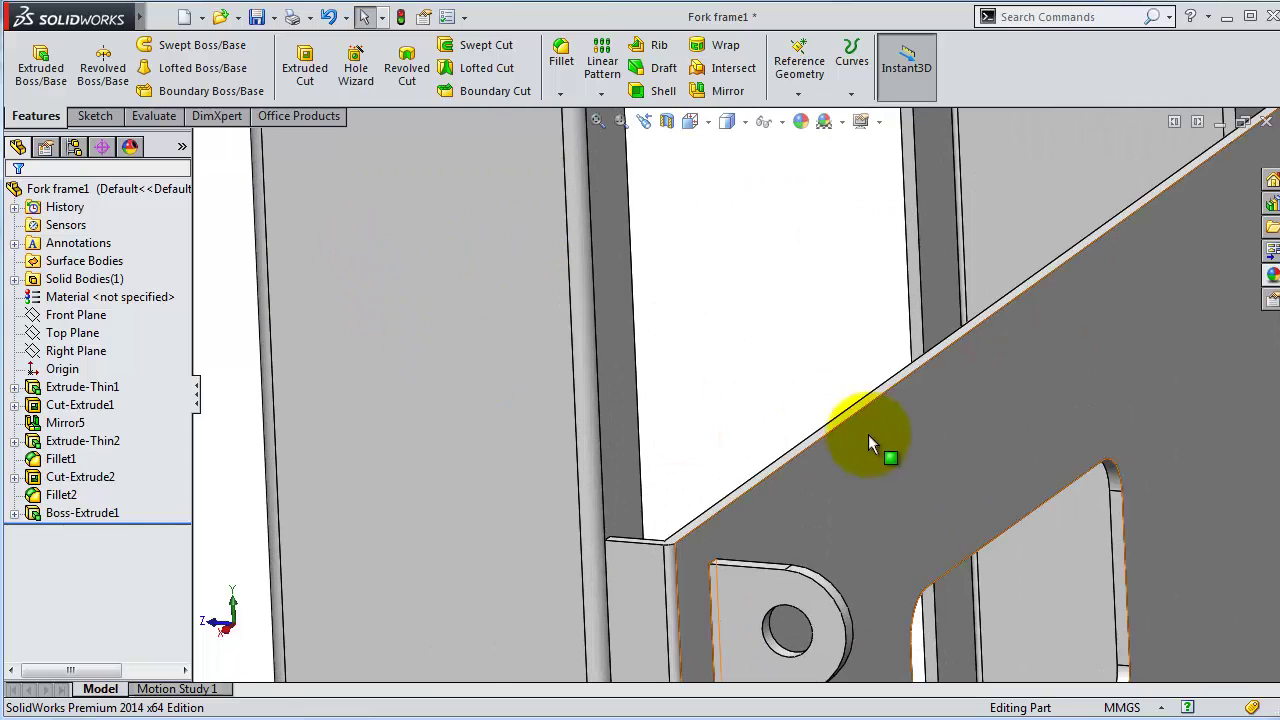
click(897, 393)
click(608, 100)
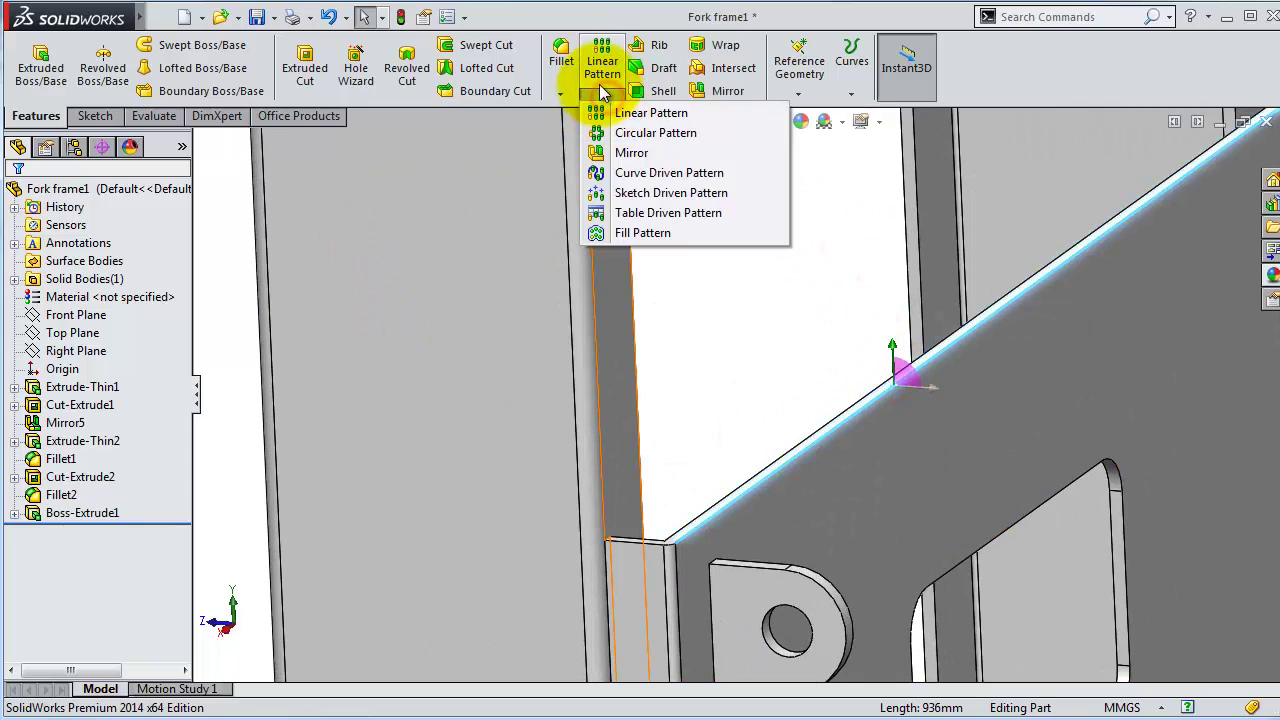
click(610, 108)
drag(116, 332, 50, 330)
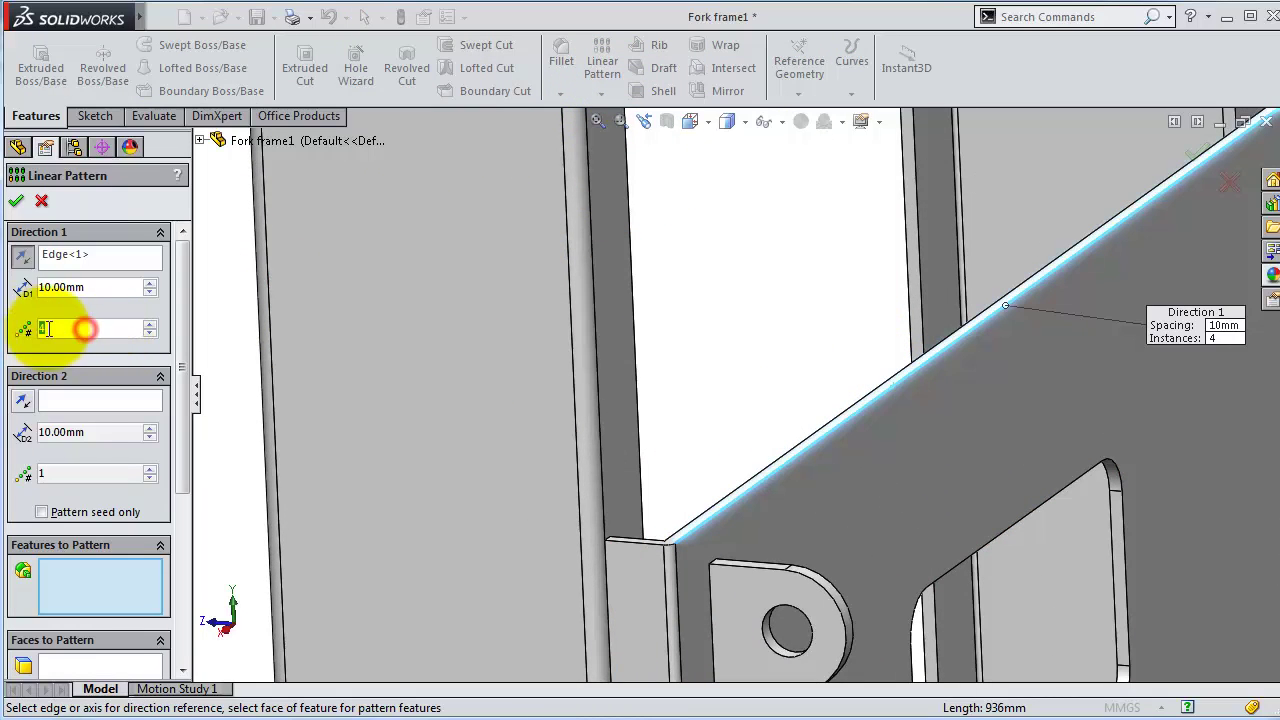
text(2)
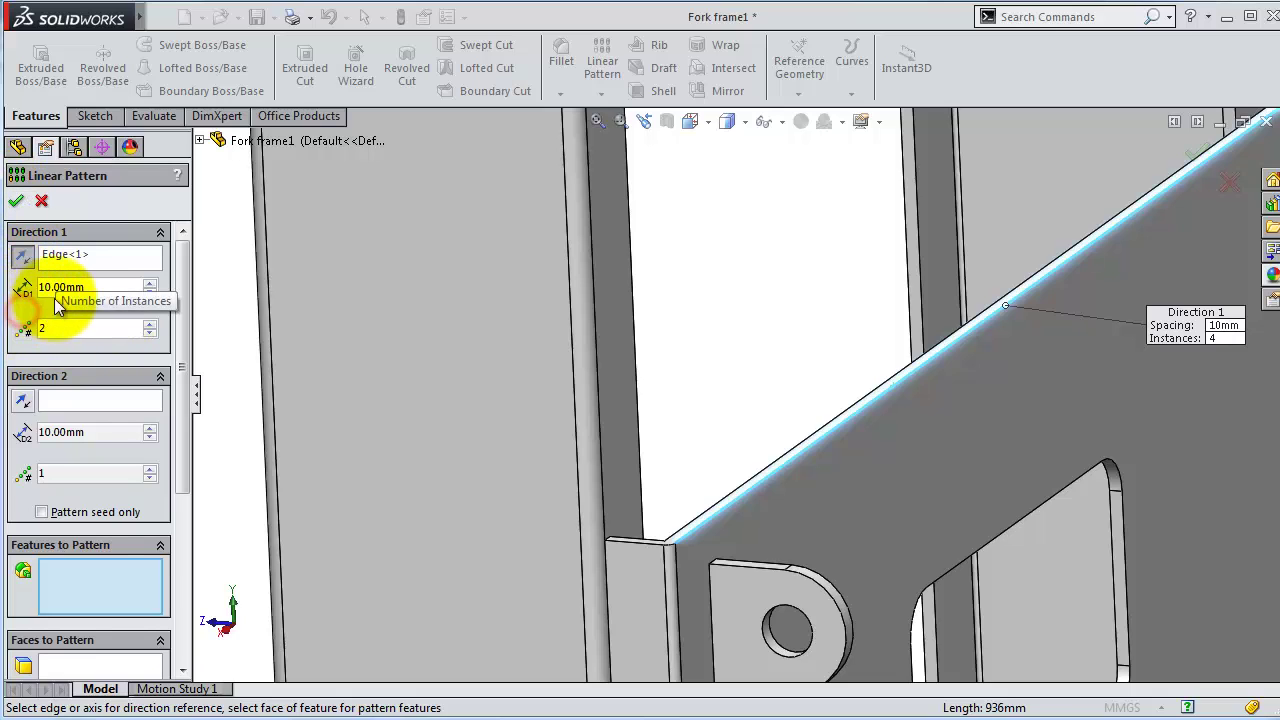
double_click(96, 287)
text(45)
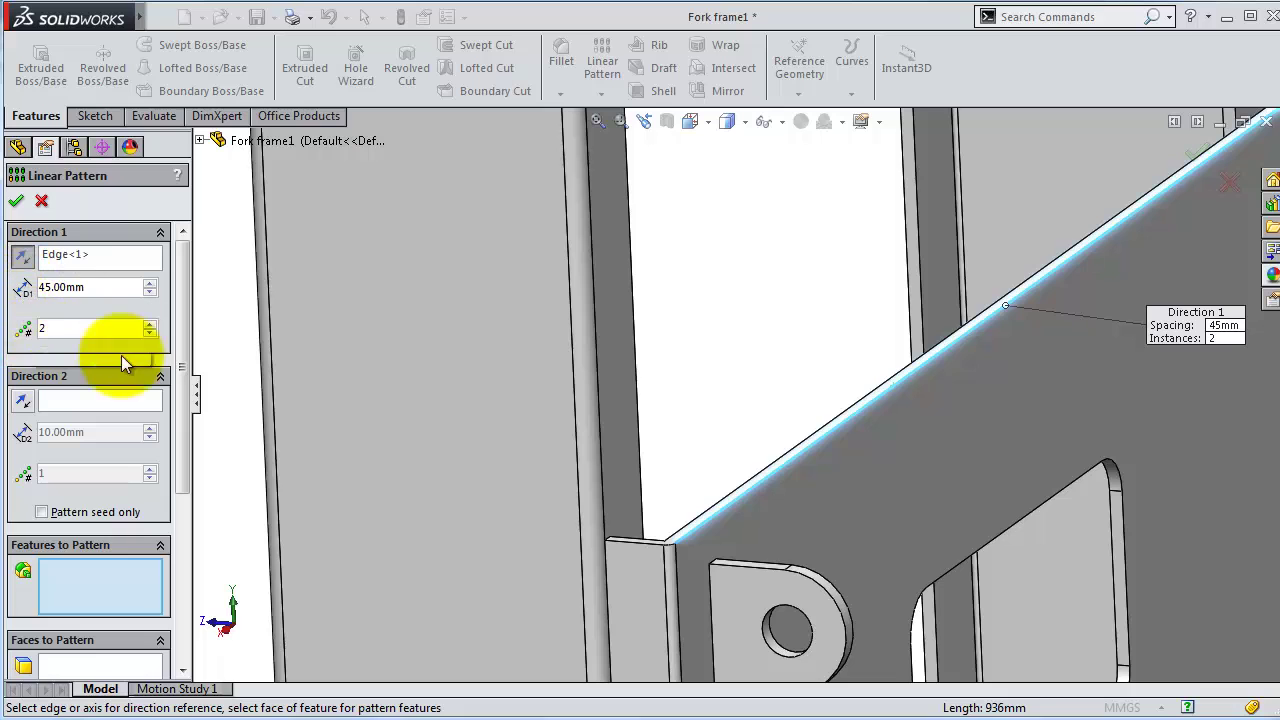
middle_drag(847, 482, 574, 514)
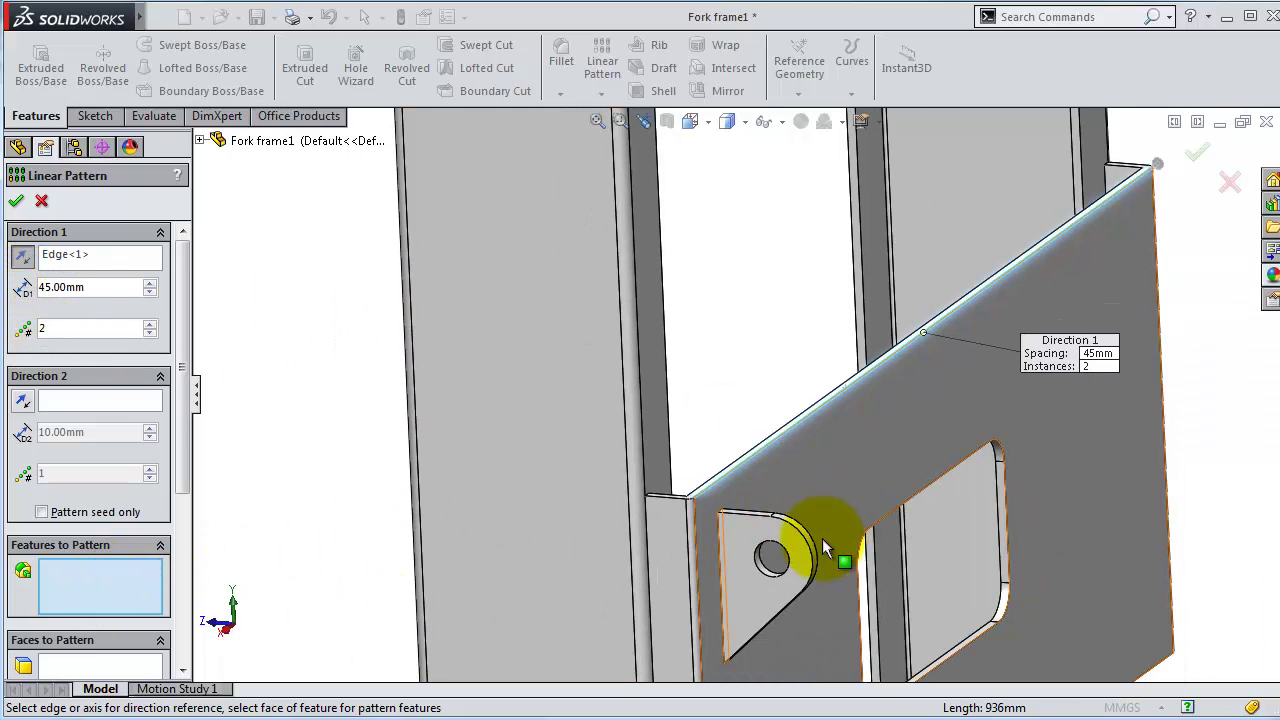
click(756, 588)
middle_drag(766, 545, 528, 508)
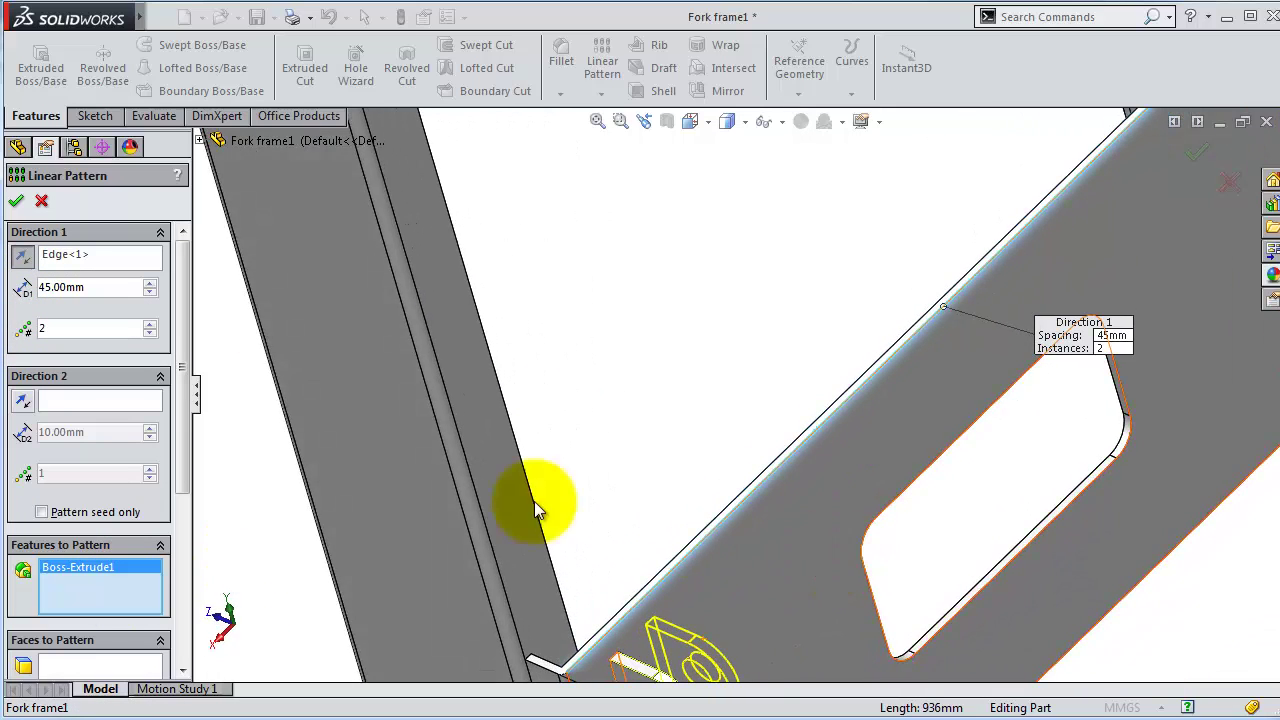
click(15, 201)
mouse_move(588, 430)
middle_down()
mouse_move(814, 543)
mouse_move(792, 528)
middle_up()
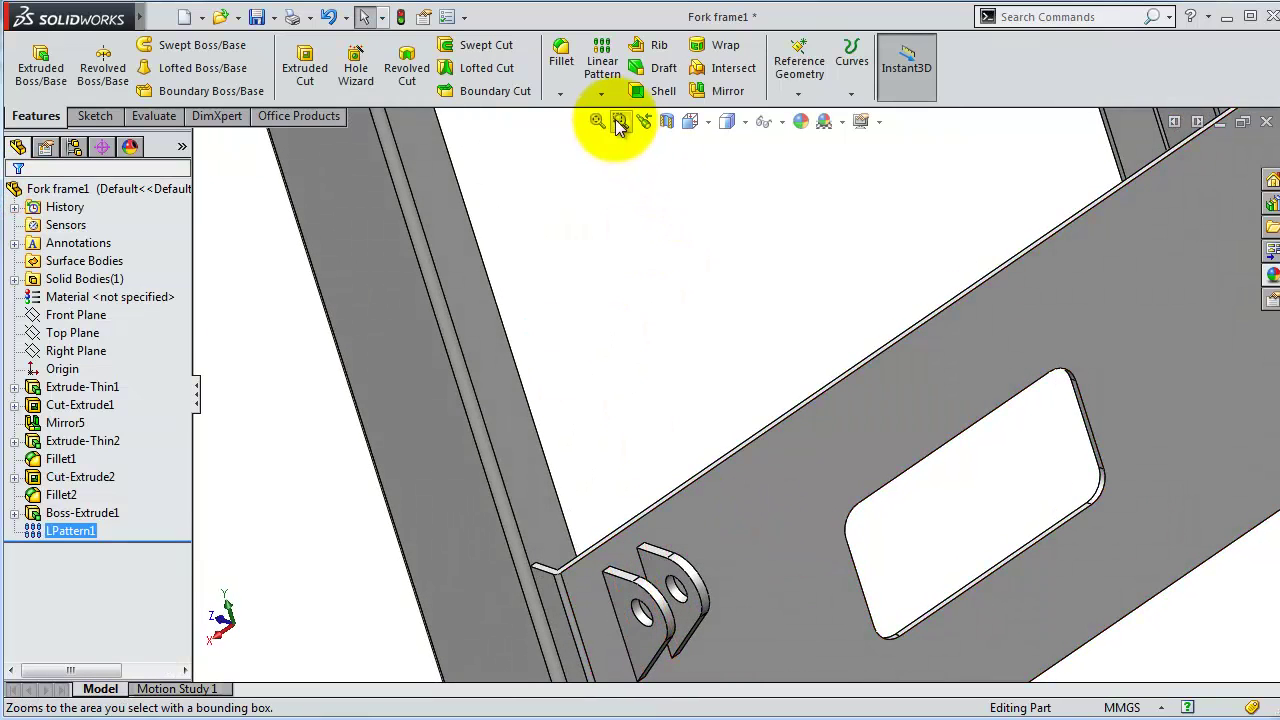
Step: Try mirroring the two lug faces across Right Plane, enabling geometry pattern after a rebuild error
click(76, 352)
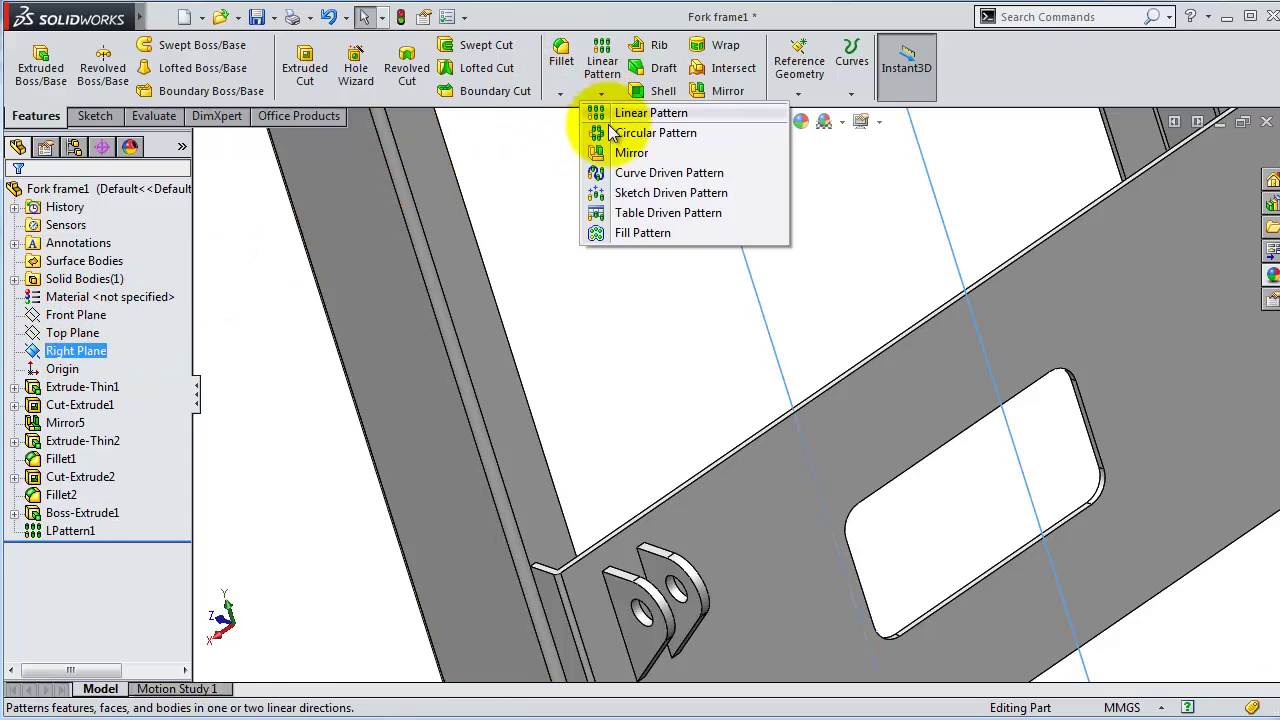
click(615, 152)
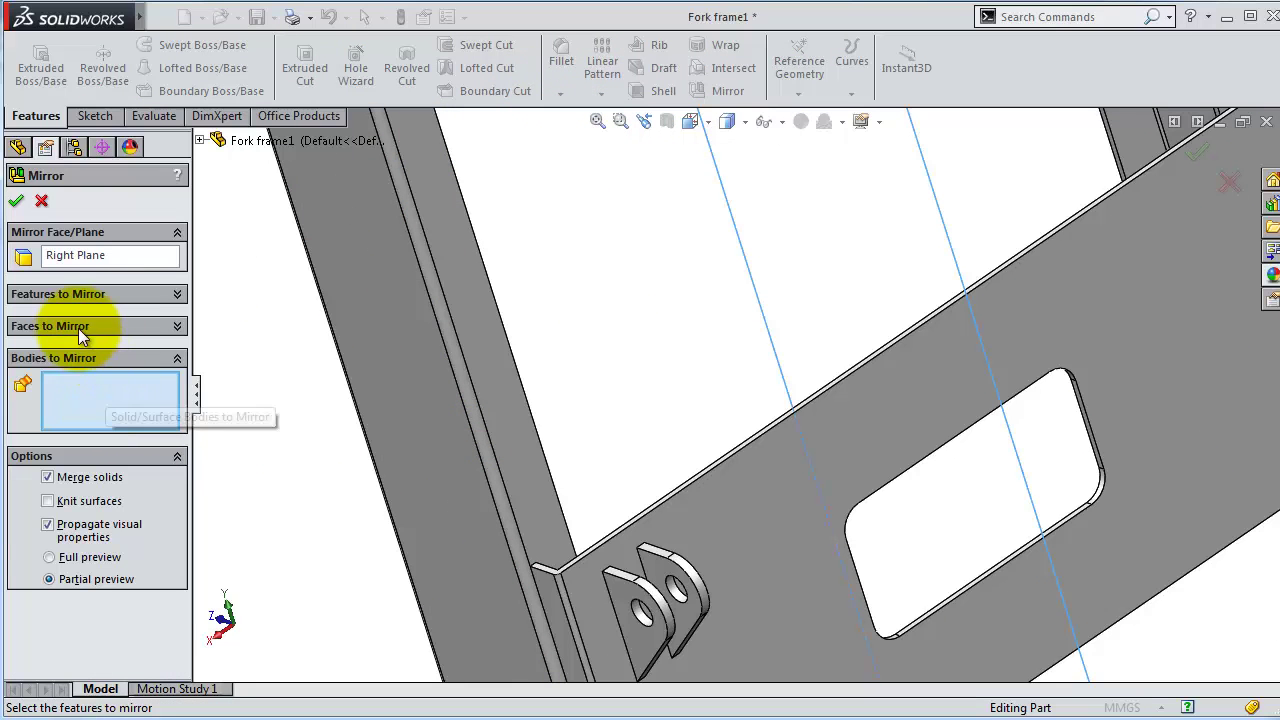
click(79, 330)
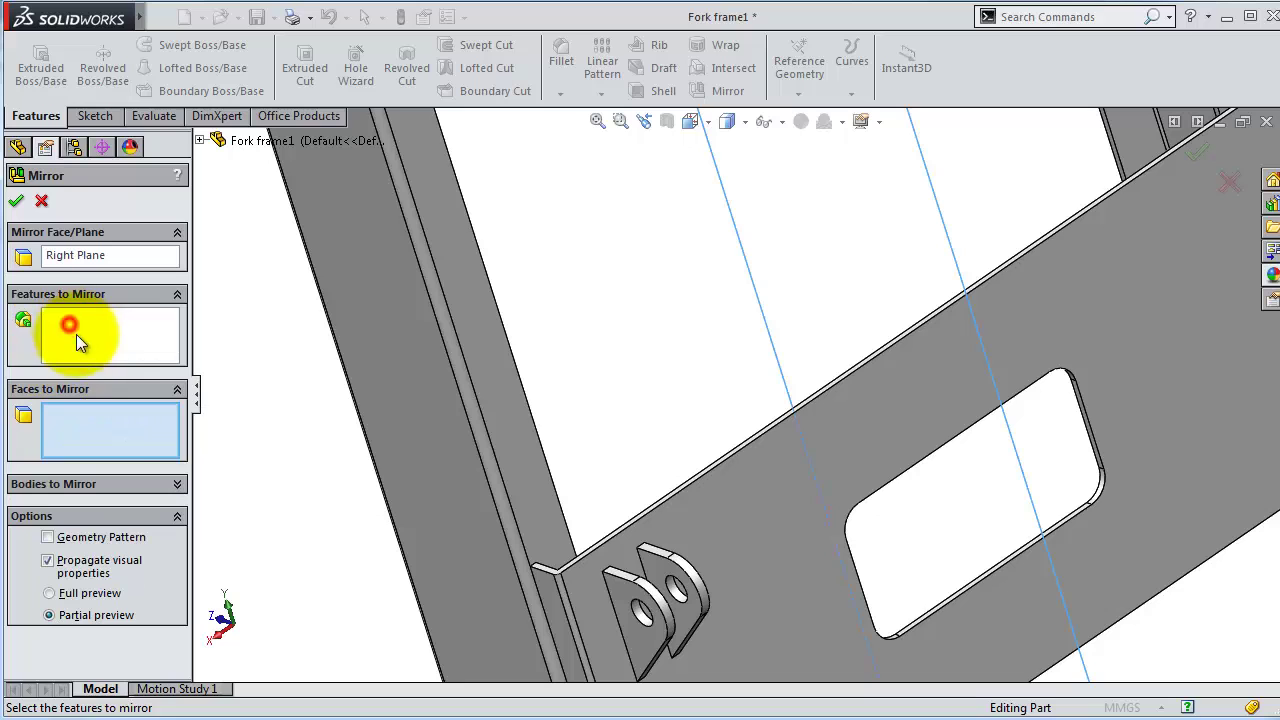
click(660, 650)
click(691, 620)
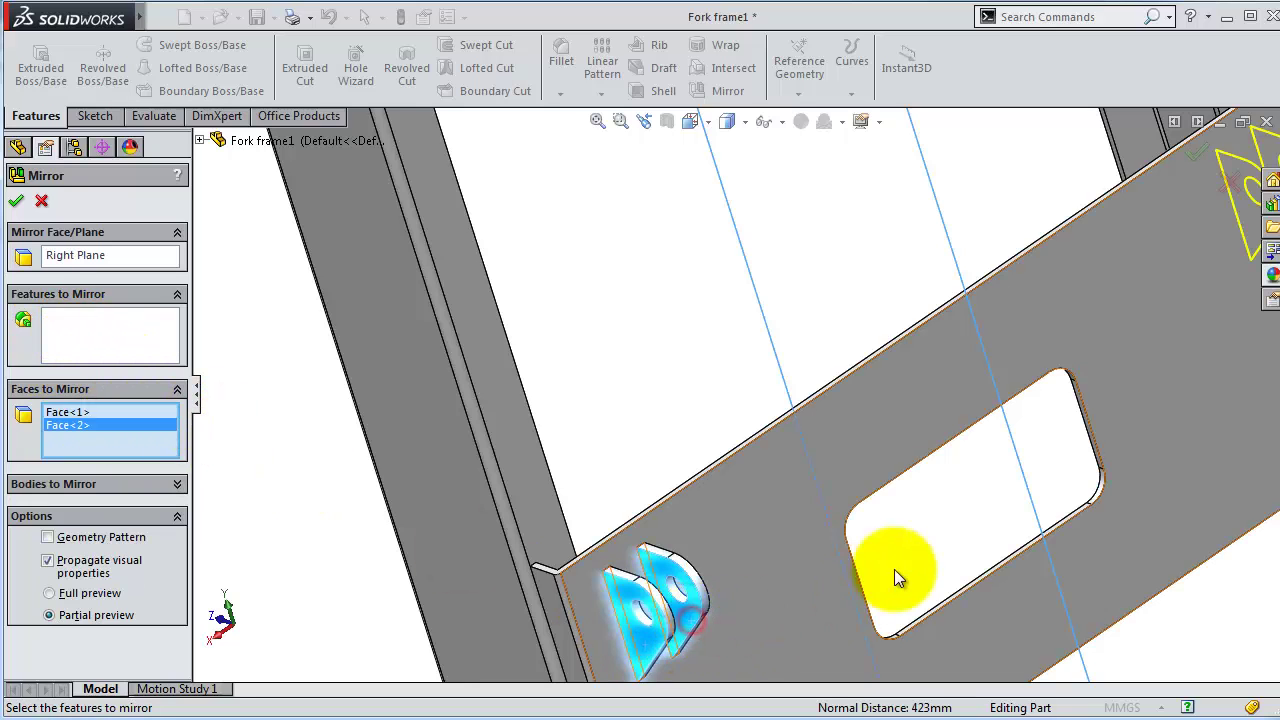
scroll(896, 574, up, 3)
click(17, 202)
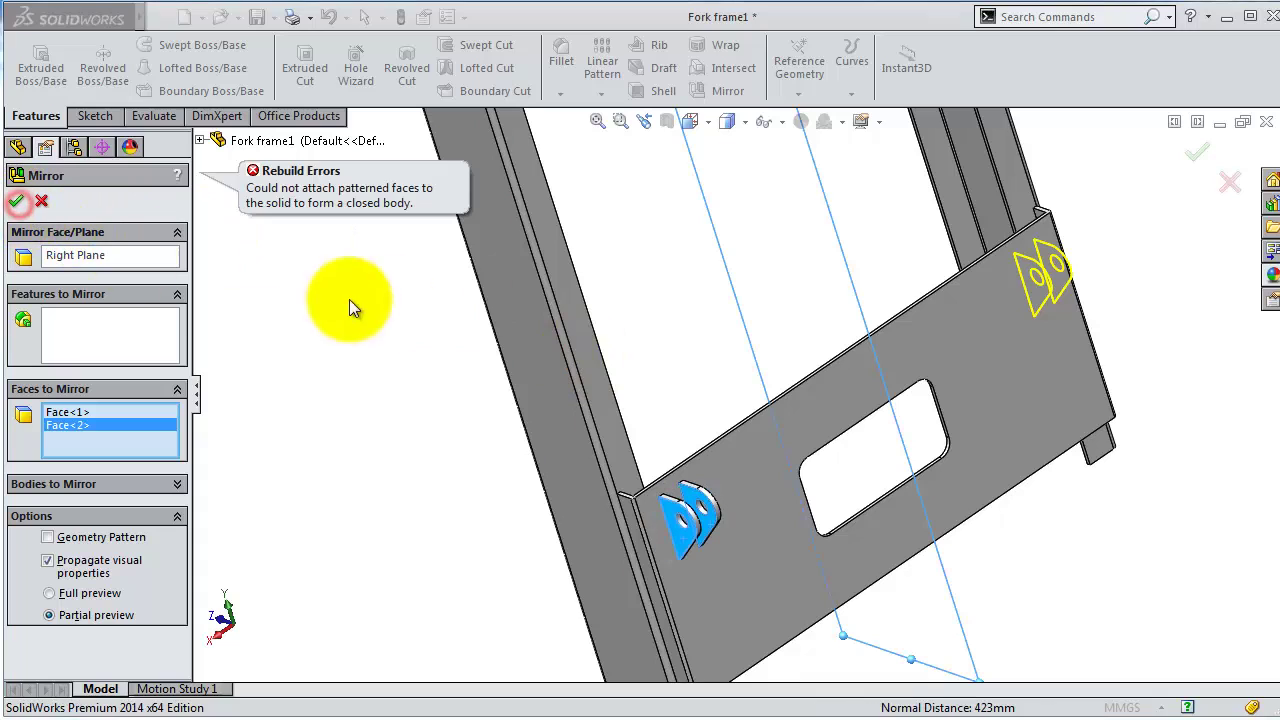
click(47, 537)
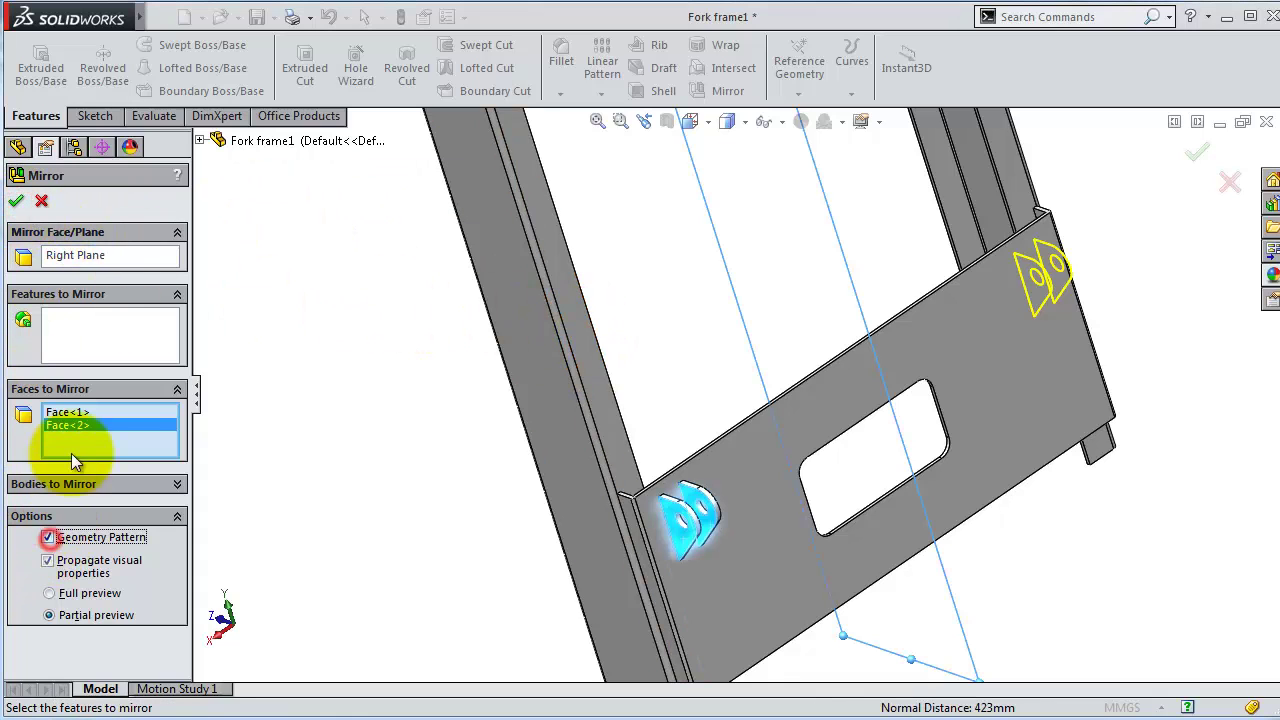
click(16, 201)
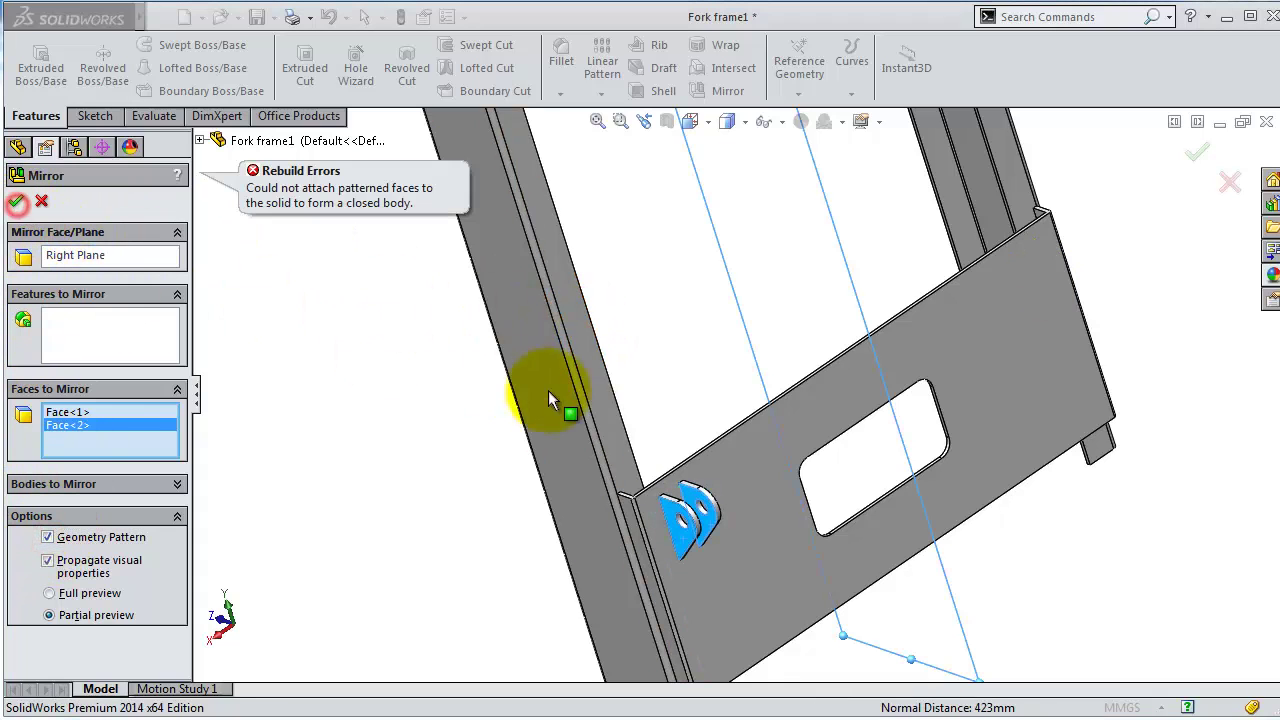
Step: Clear the faces and mirror the Boss-Extrude1 and LPattern1 features instead, creating Mirror8
right_click(87, 445)
click(135, 447)
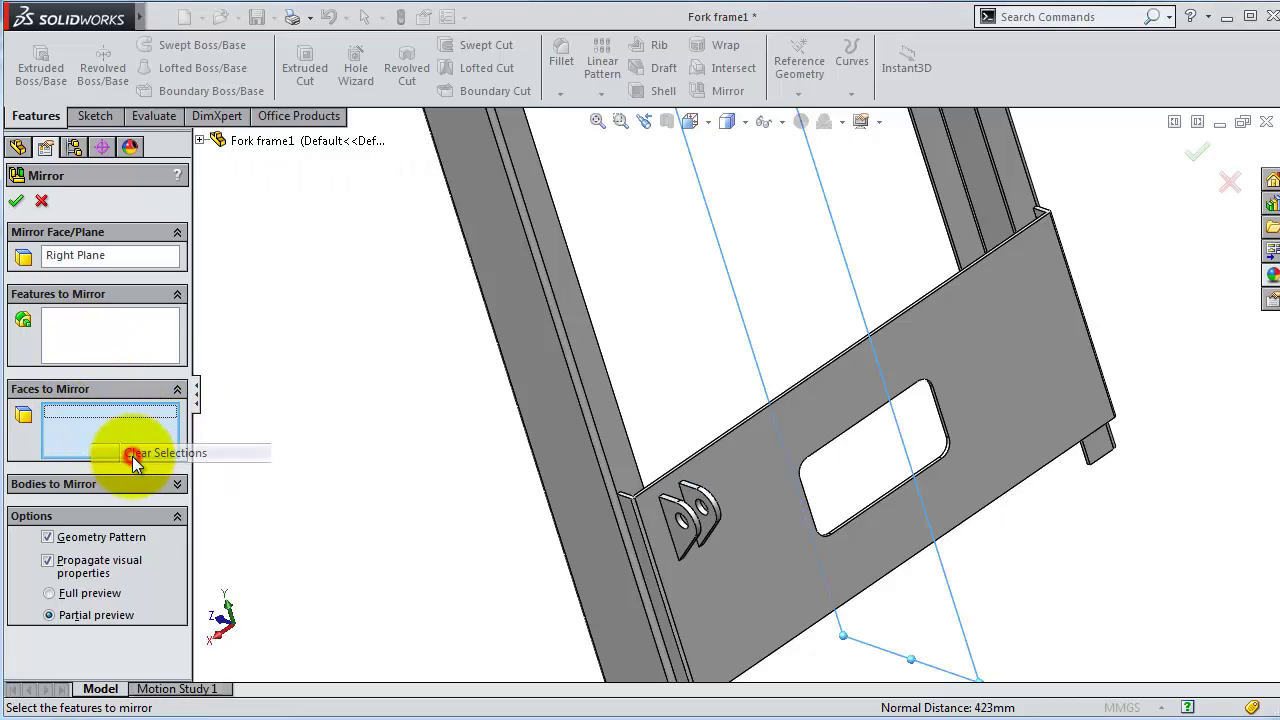
click(82, 344)
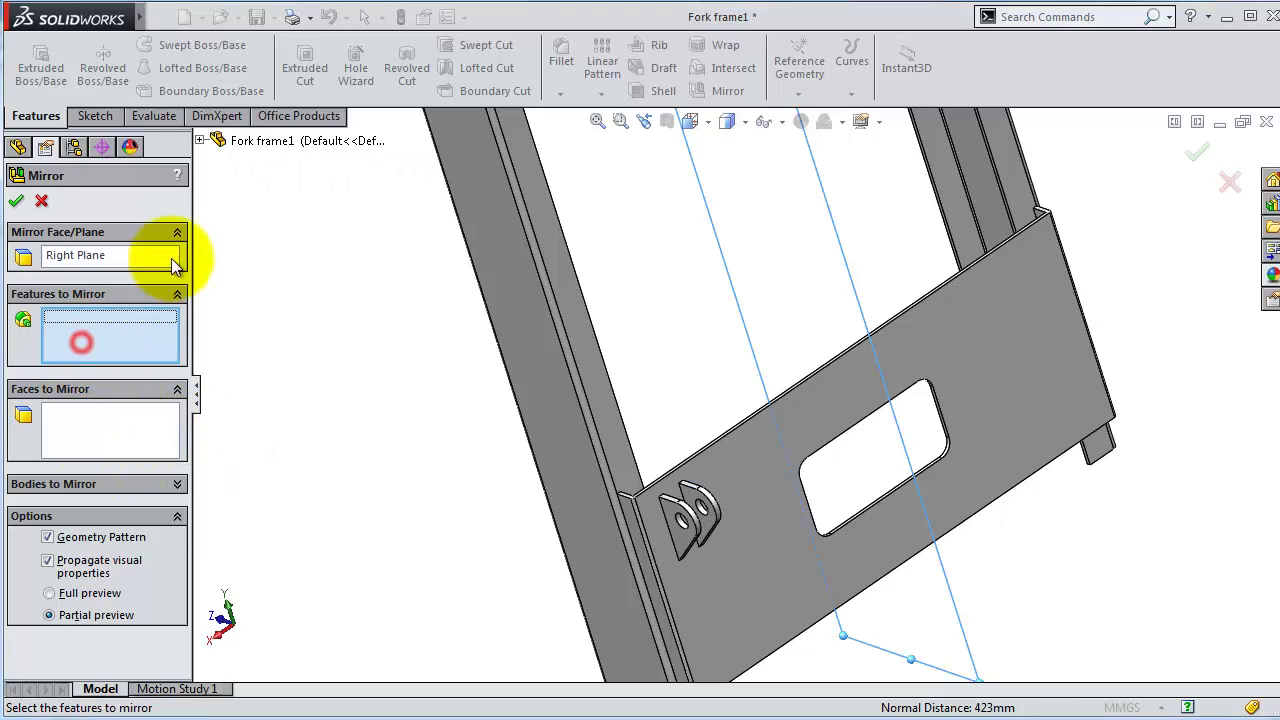
click(684, 543)
click(68, 233)
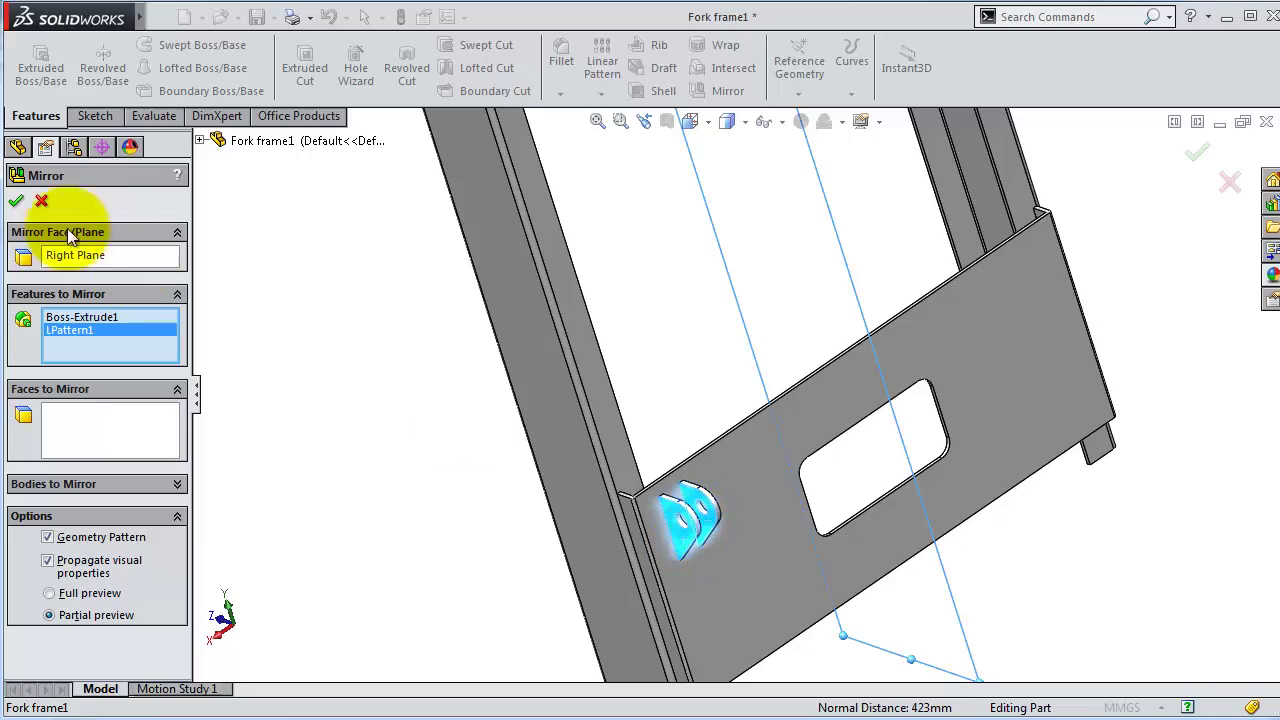
key(Return)
mouse_move(849, 337)
middle_down()
mouse_move(898, 262)
mouse_move(909, 328)
mouse_move(883, 594)
middle_up()
click(823, 582)
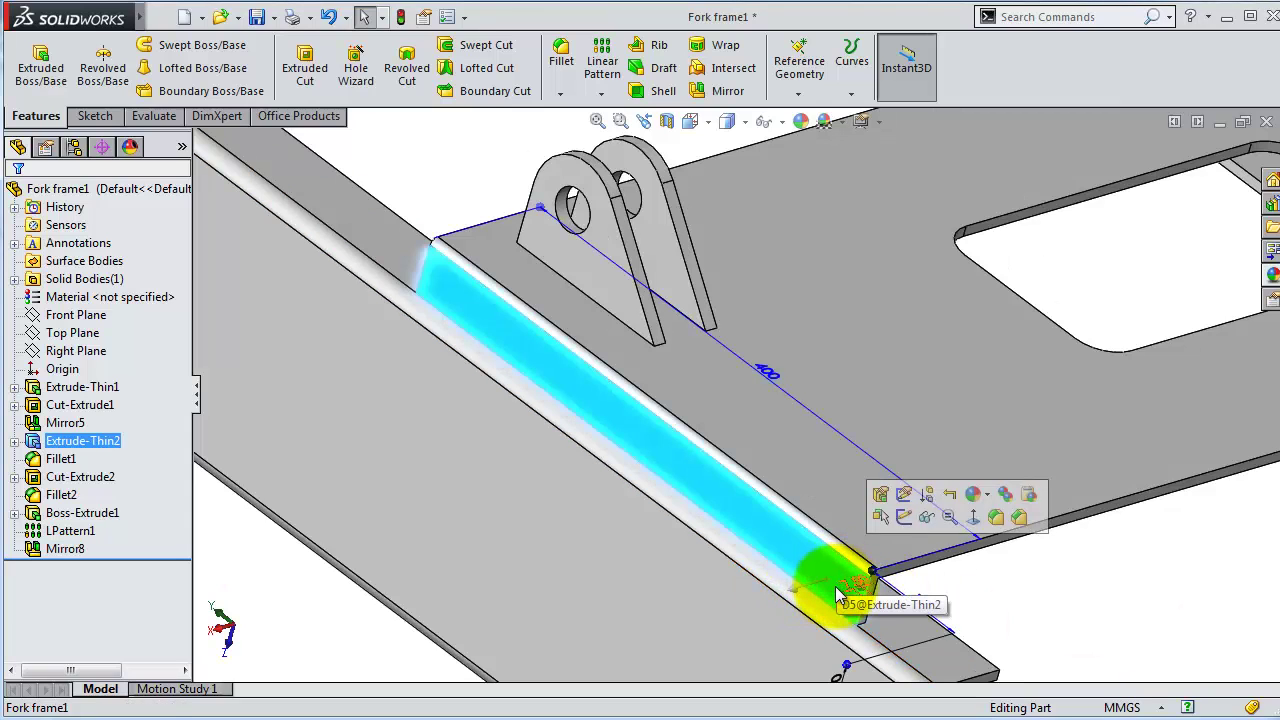
Step: Start a new sketch on the rail end face, viewed face-on
key(Escape)
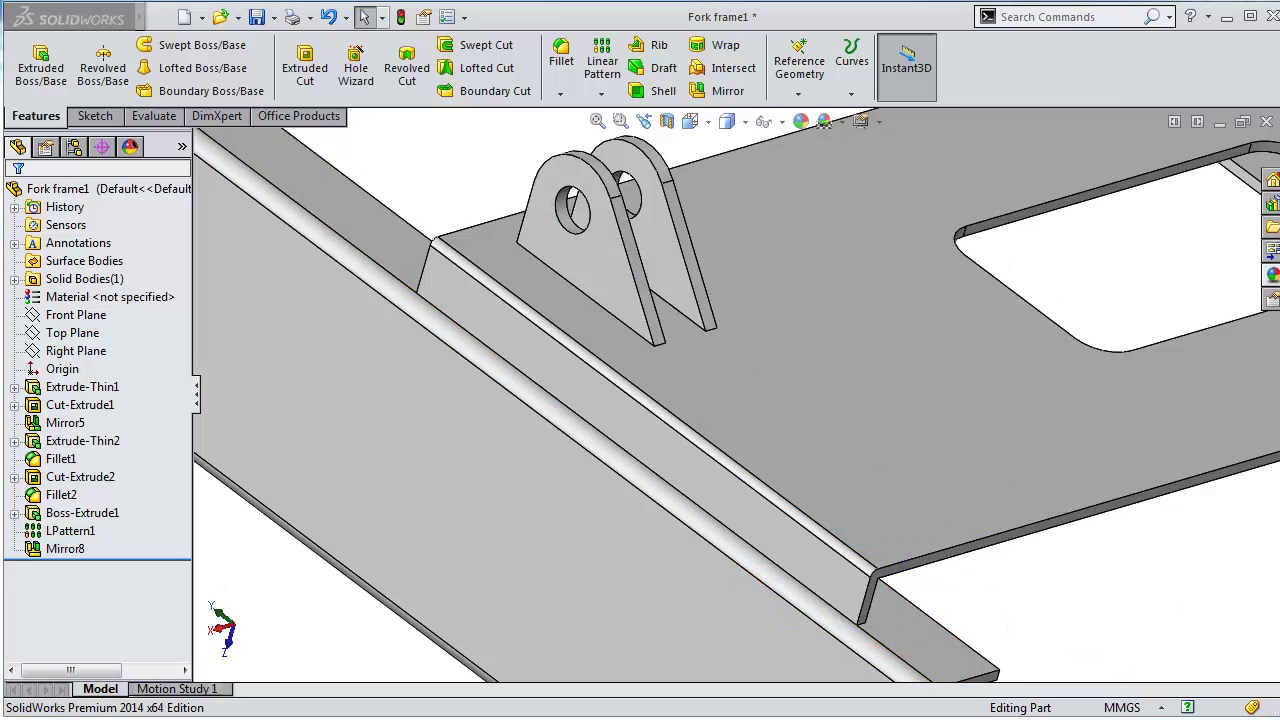
click(837, 580)
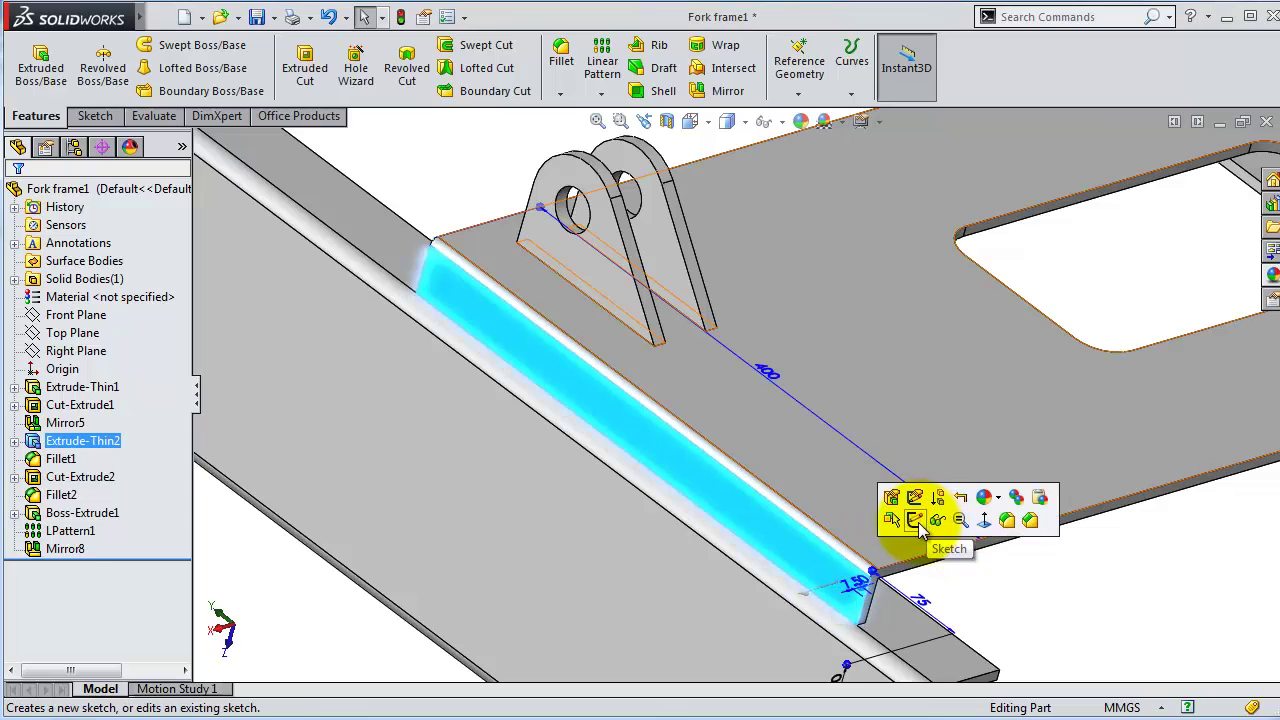
click(917, 524)
click(815, 62)
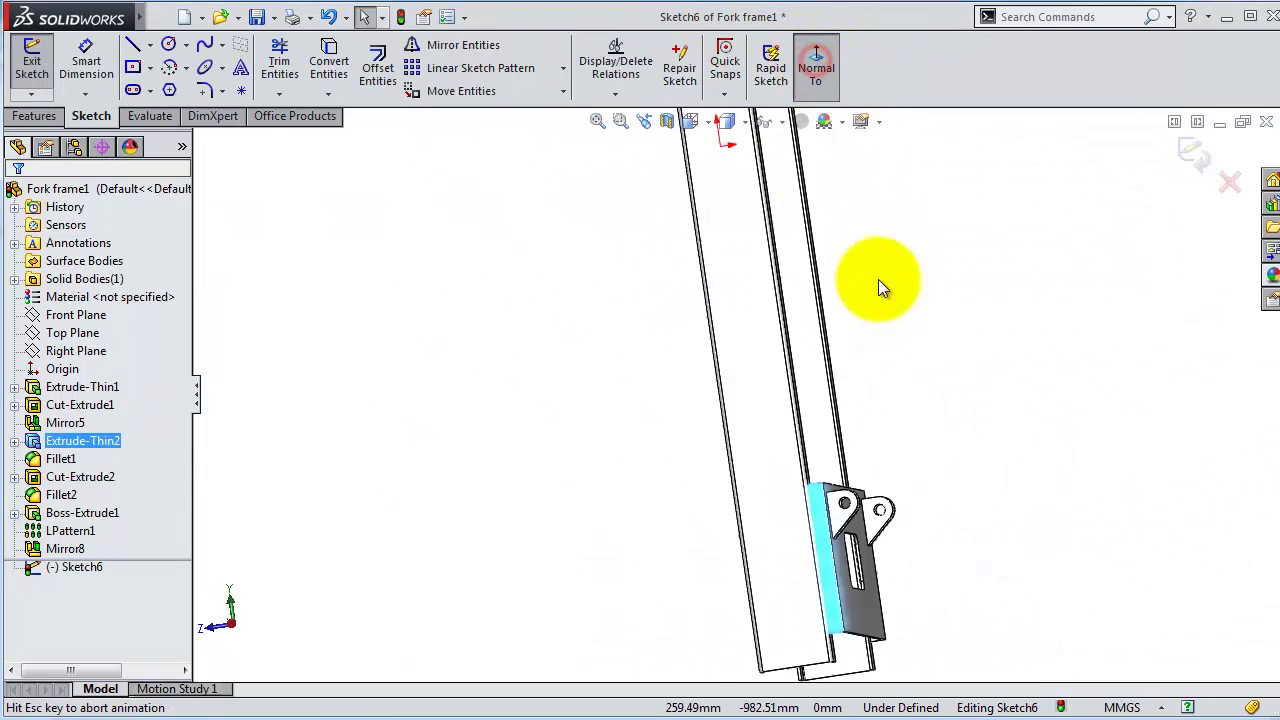
scroll(592, 650, down, 3)
scroll(657, 628, down, 3)
scroll(771, 630, down, 3)
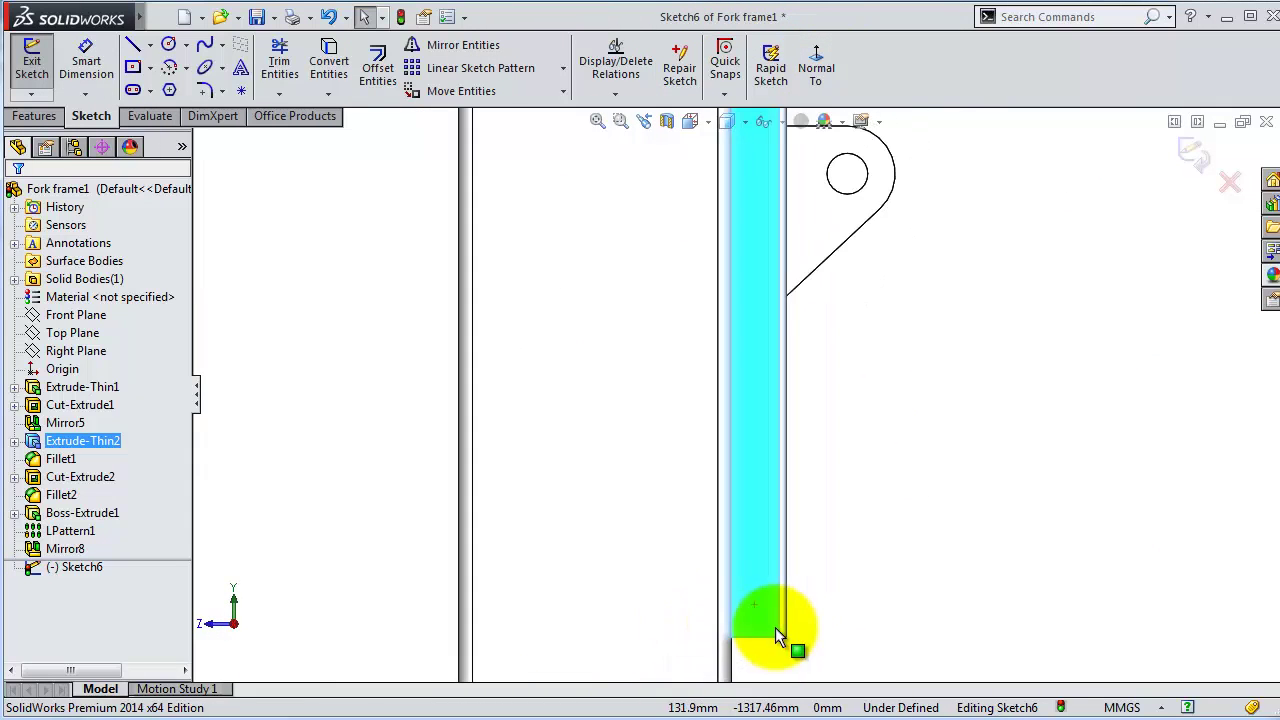
scroll(700, 450, down, 3)
scroll(686, 358, up, 1)
Step: Draw the gusset outline: bottom line, tangent arc end, slanted edge, short top edge, closing line
click(133, 47)
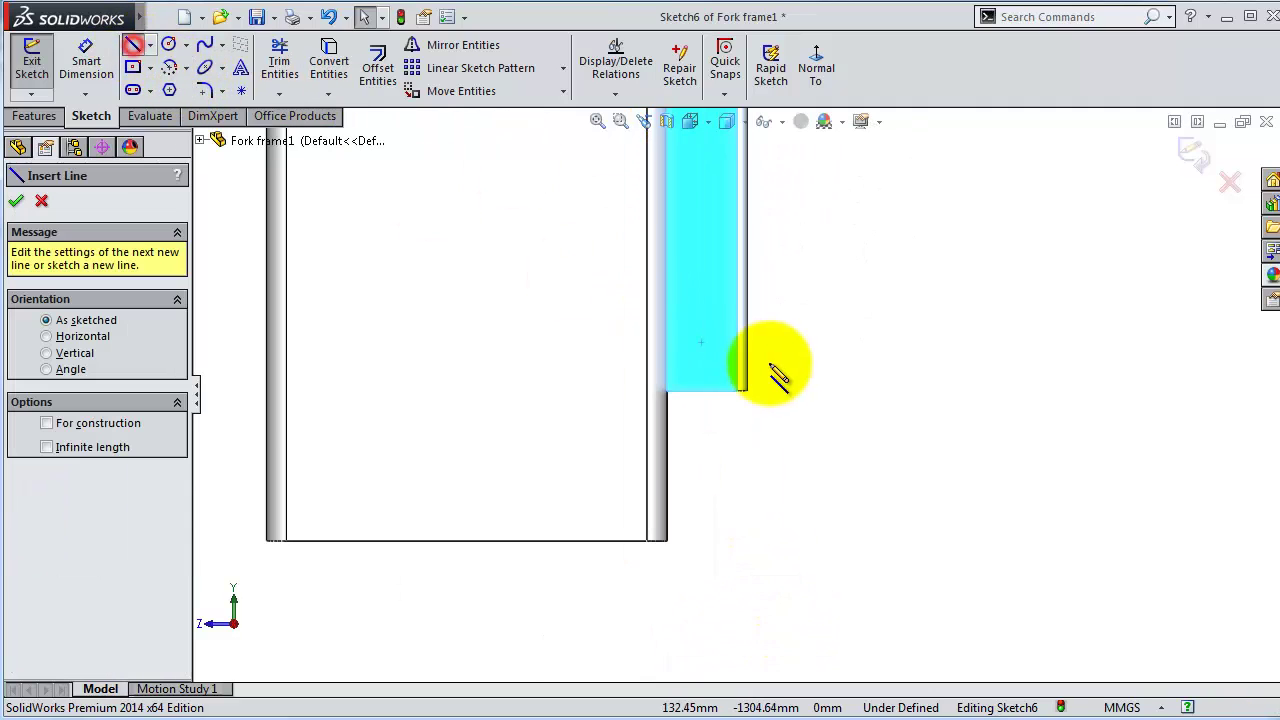
scroll(691, 443, down, 2)
scroll(745, 385, down, 2)
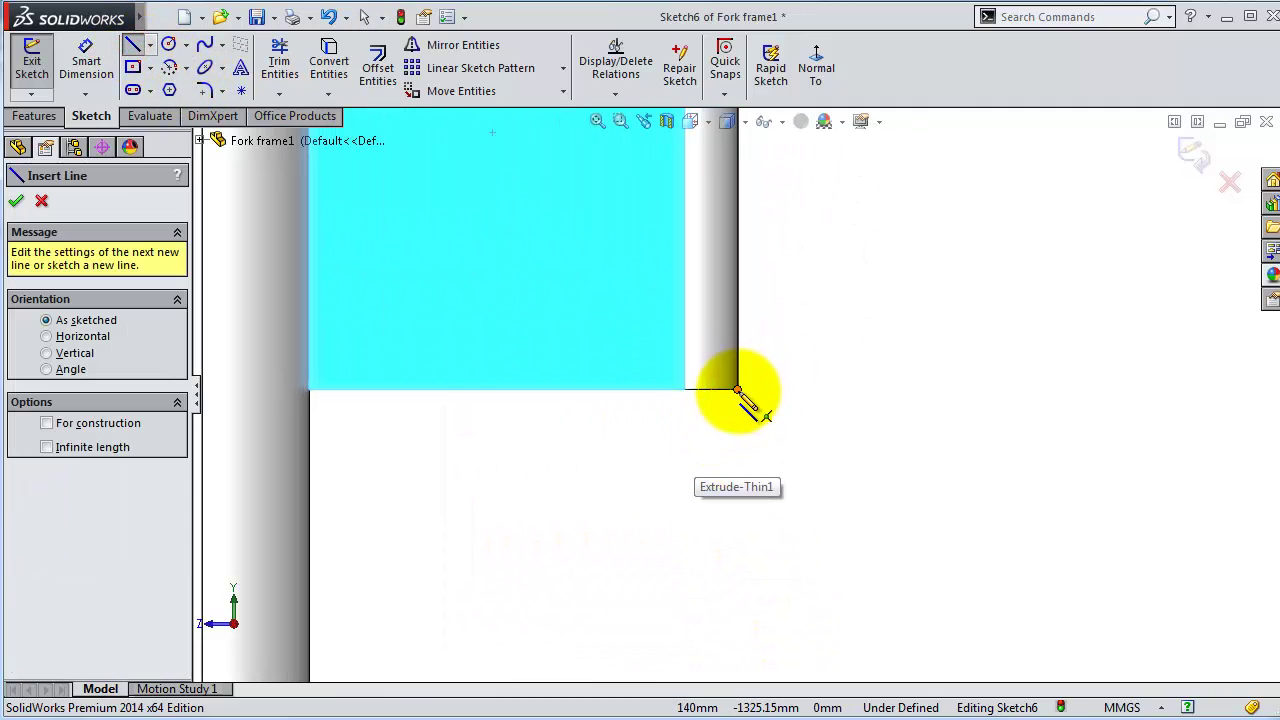
click(738, 390)
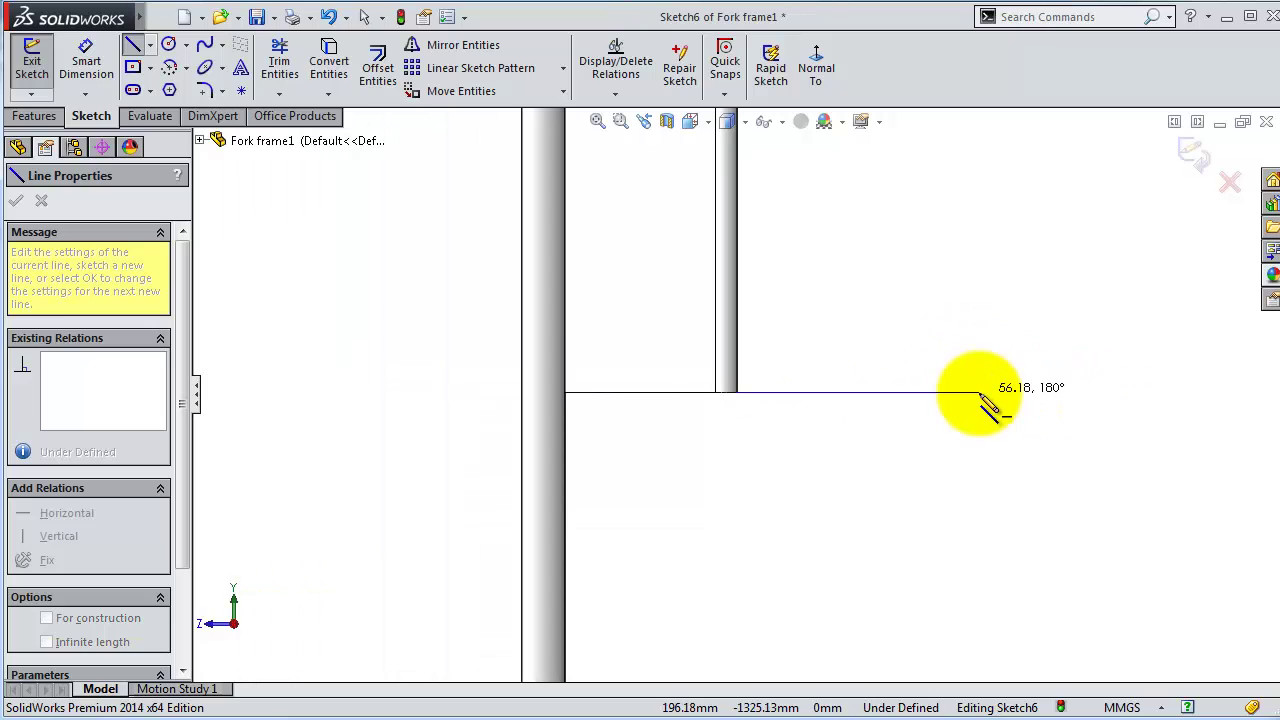
click(980, 393)
key(z)
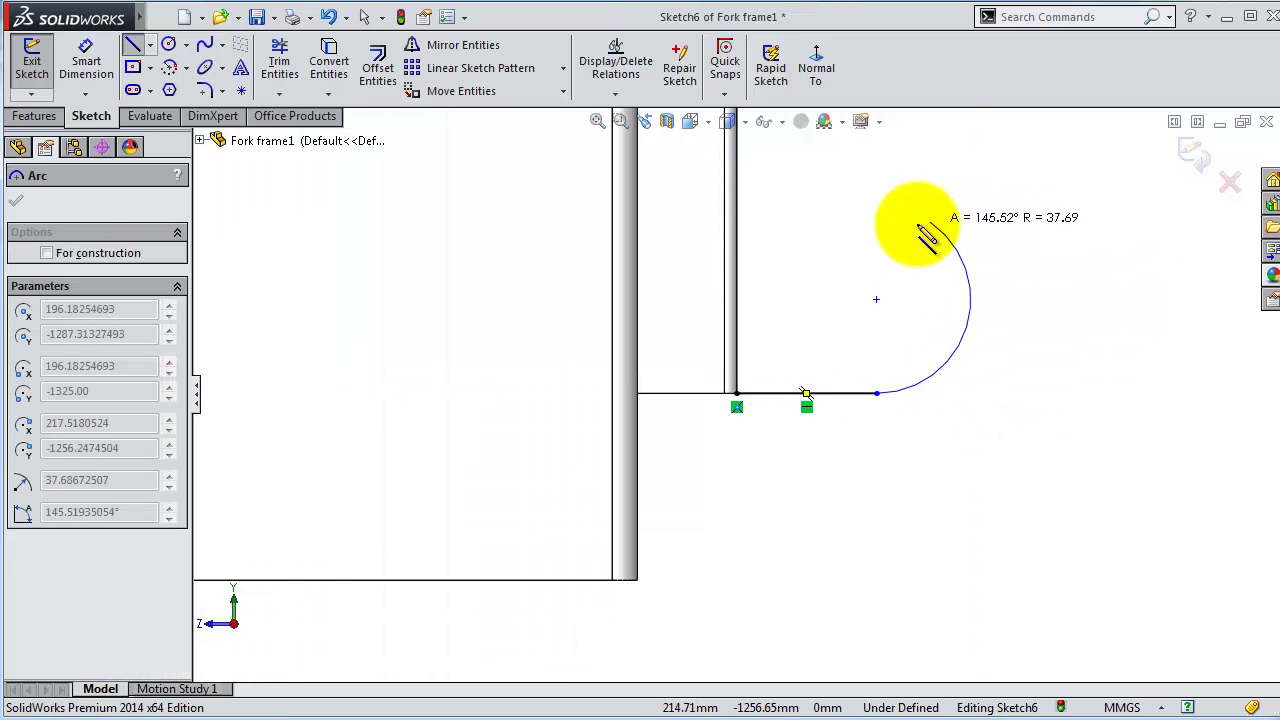
click(934, 236)
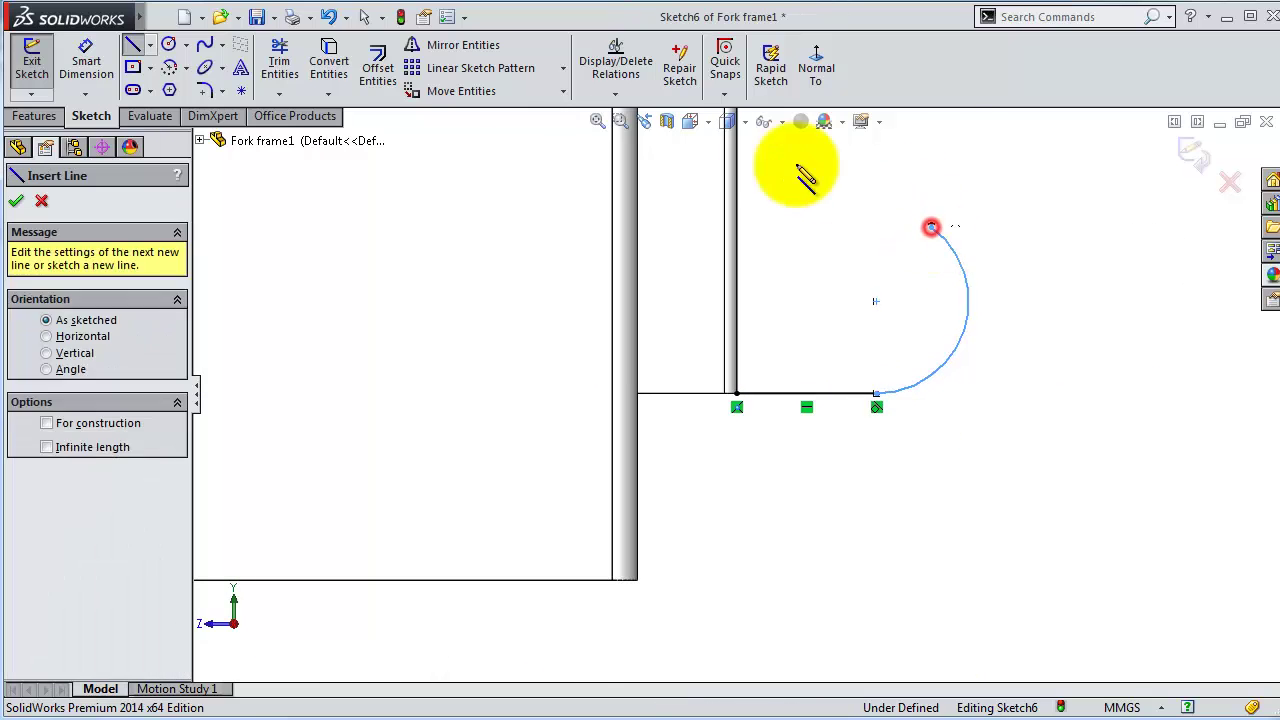
scroll(785, 210, down, 3)
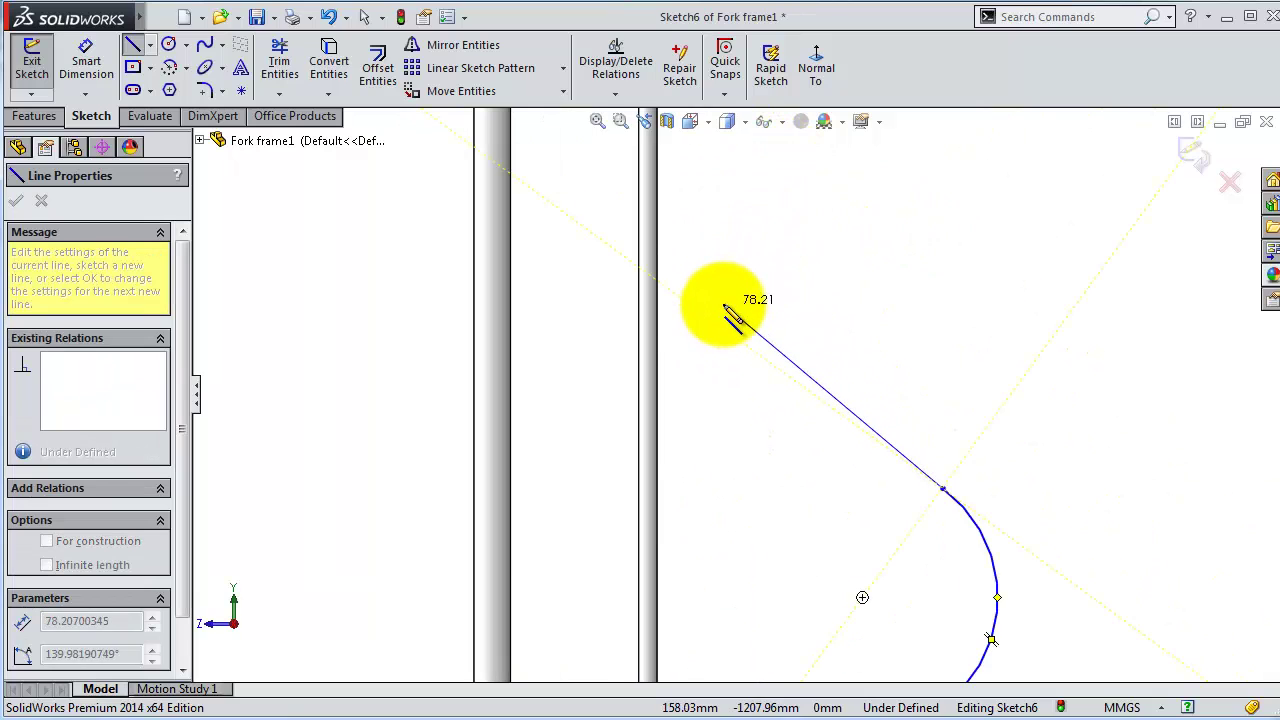
click(708, 291)
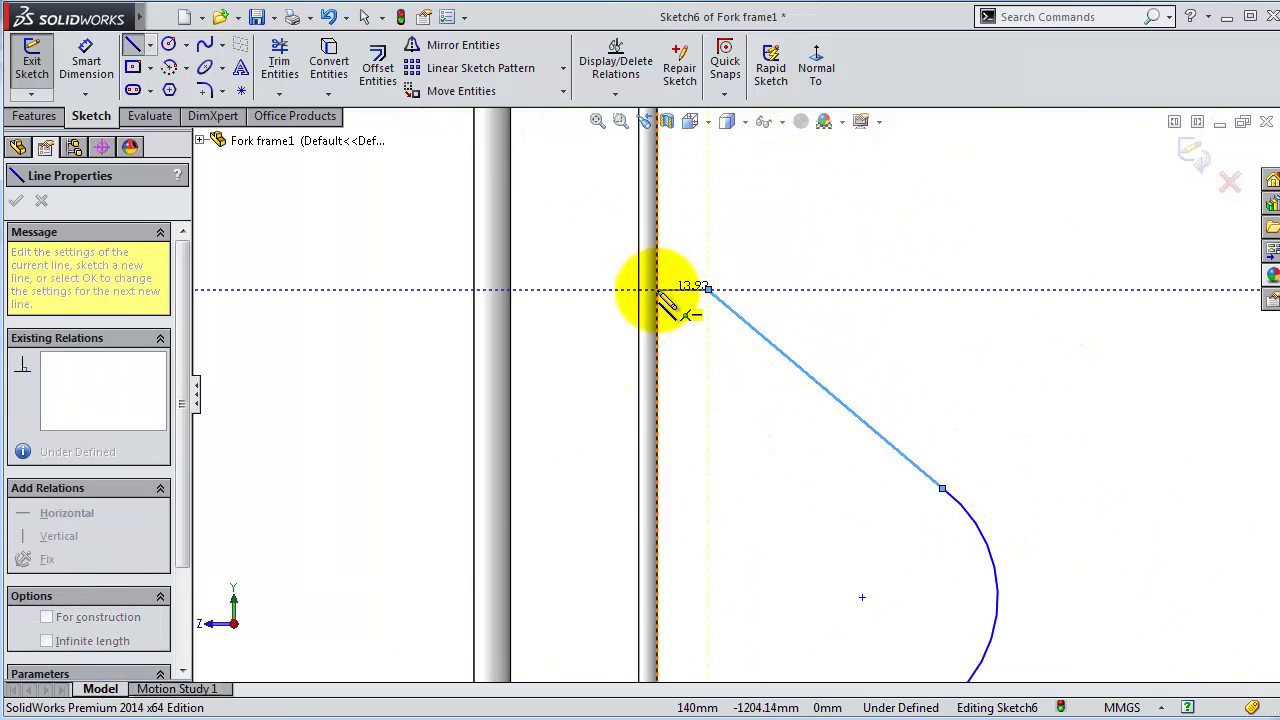
click(663, 289)
scroll(671, 528, up, 2)
click(681, 630)
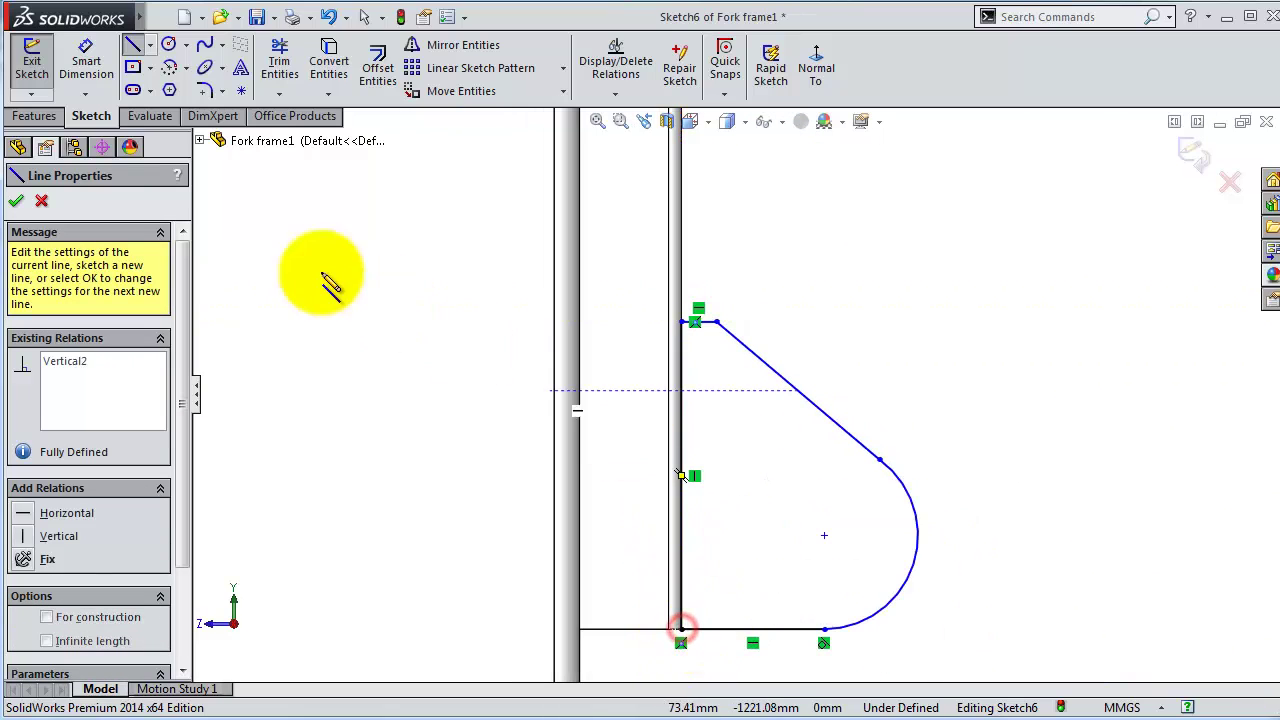
Step: Dimension the gusset's bottom line to 75 mm and its vertical edge to 175 mm
click(90, 68)
click(806, 630)
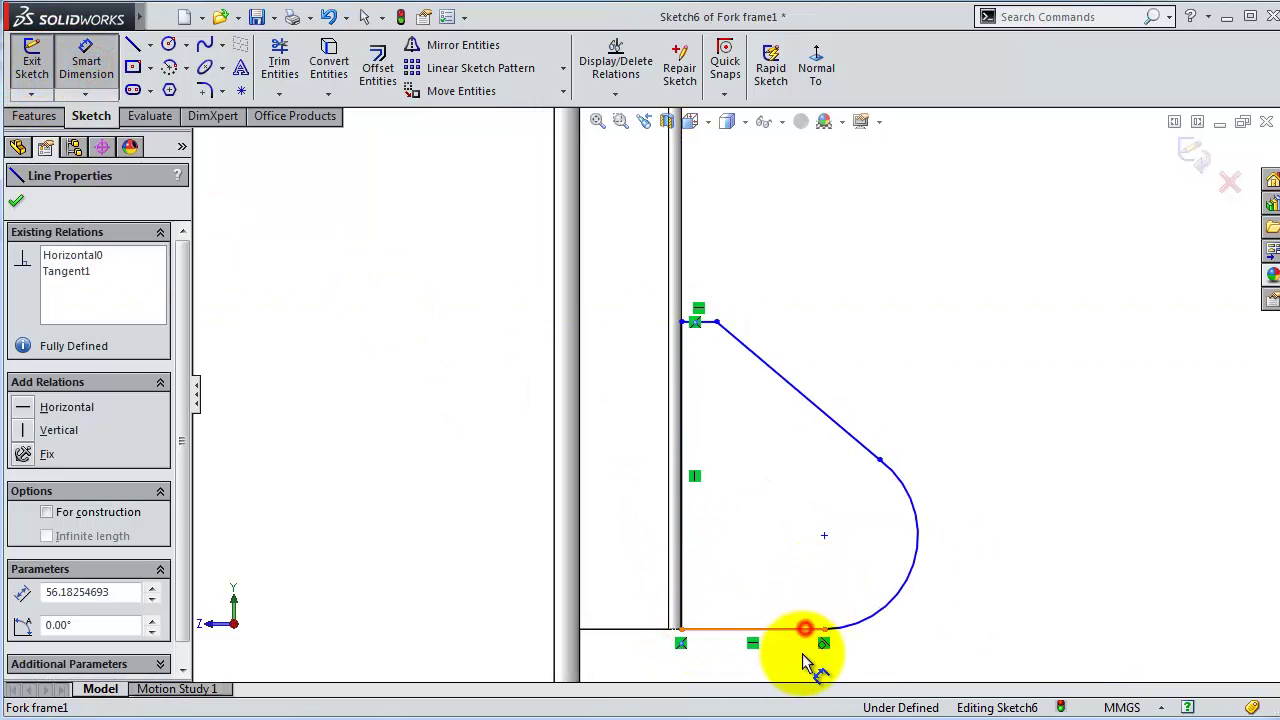
click(812, 650)
text(75)
key(Return)
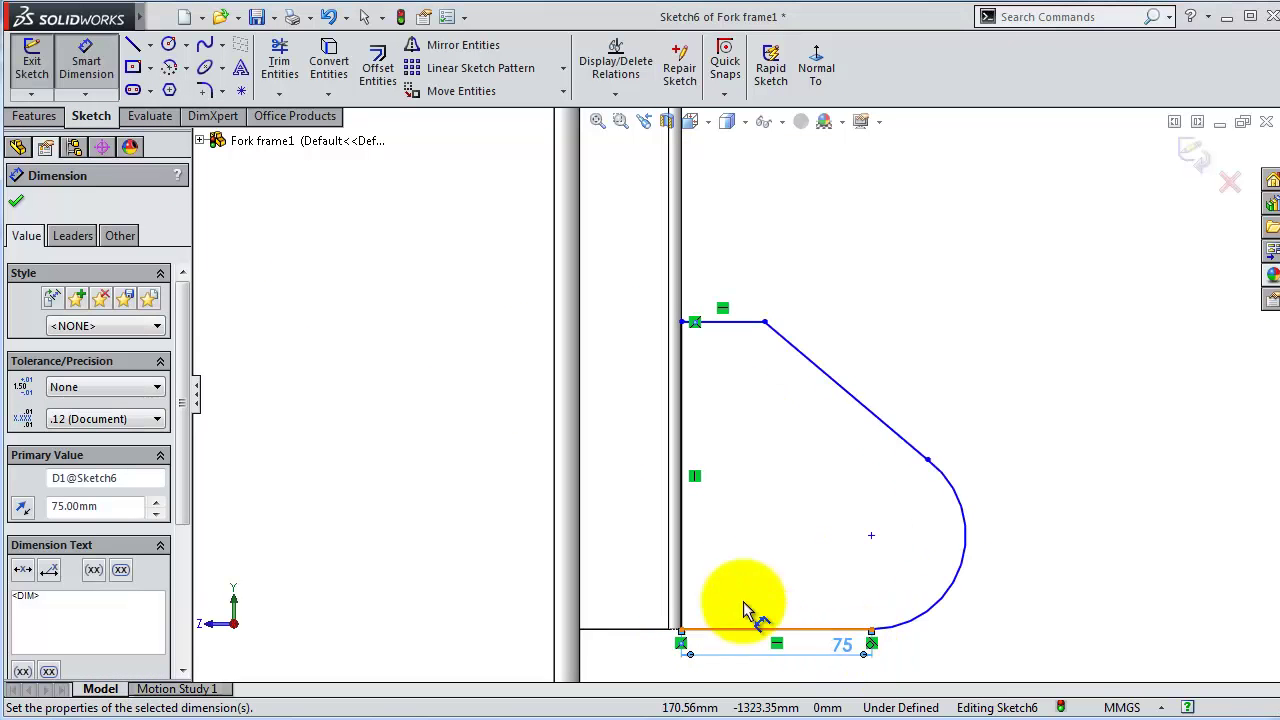
click(680, 540)
click(643, 545)
text(175)
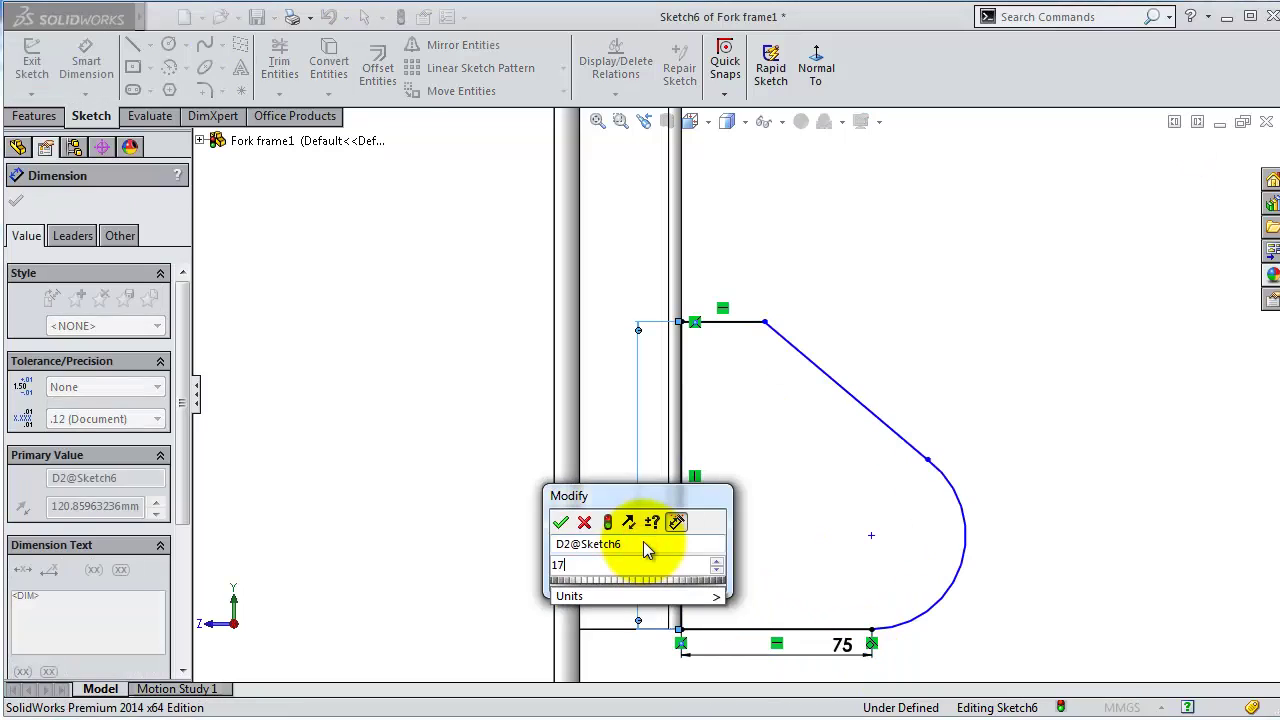
key(Return)
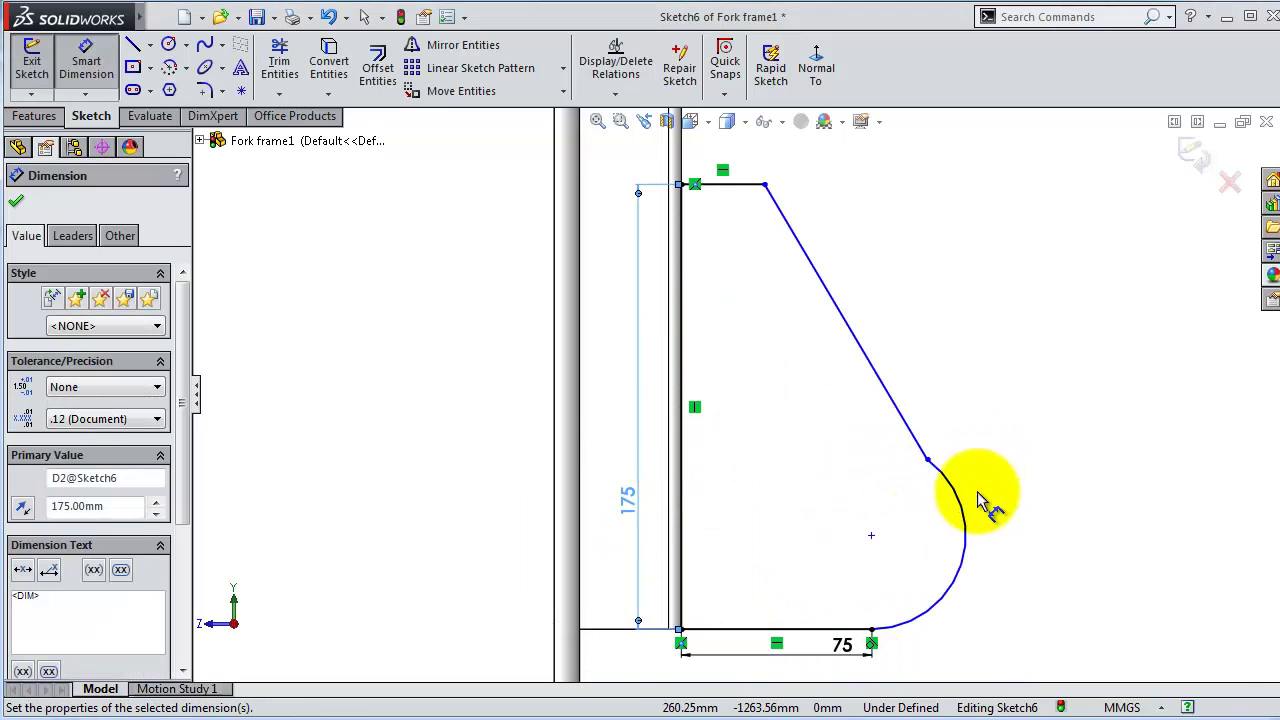
Step: Add an R50 radius to the rounded end and a 10 mm length to the top edge
click(965, 565)
click(1063, 560)
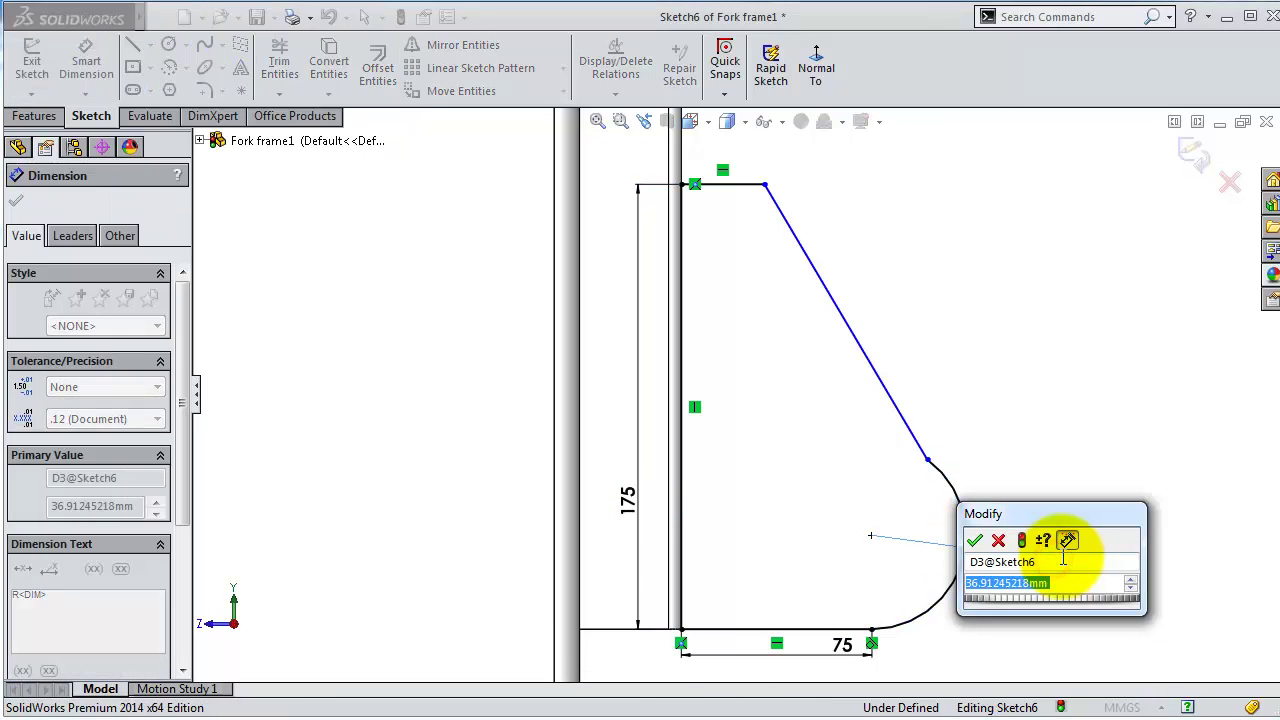
key(Return)
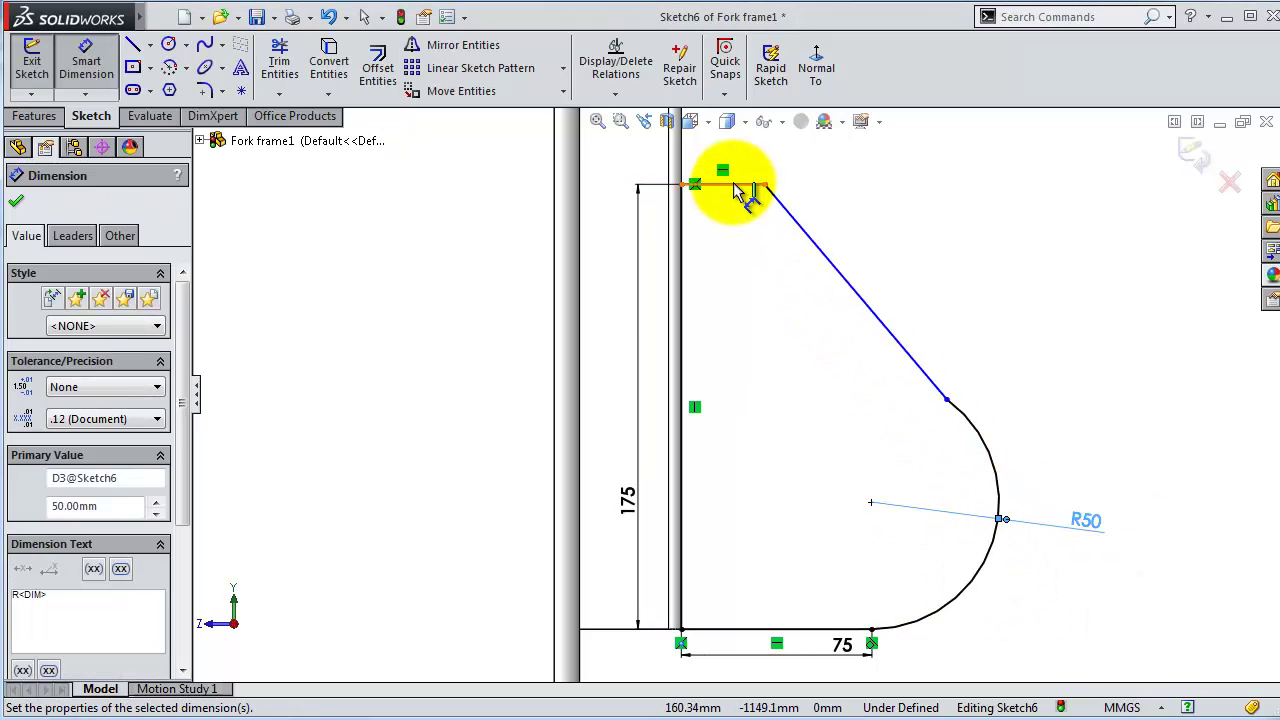
click(735, 183)
click(742, 162)
text(10)
key(Return)
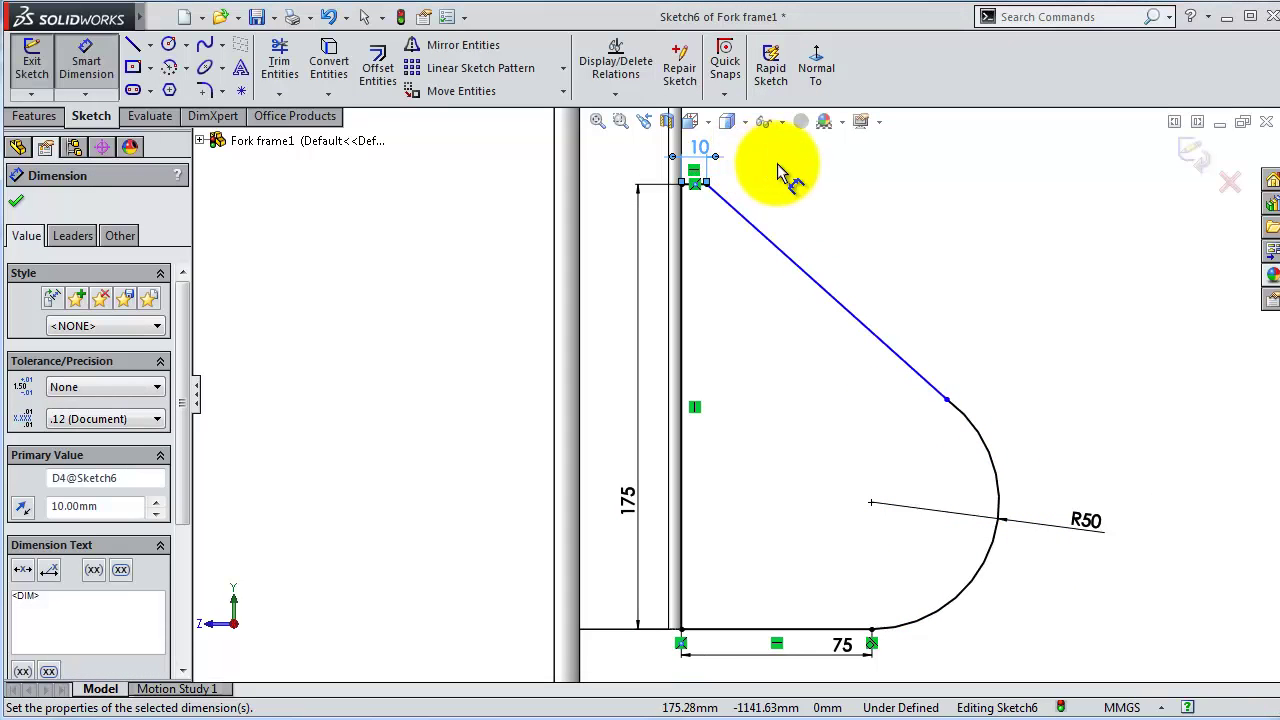
scroll(725, 245, up, 1)
scroll(725, 245, up, 1)
key(Escape)
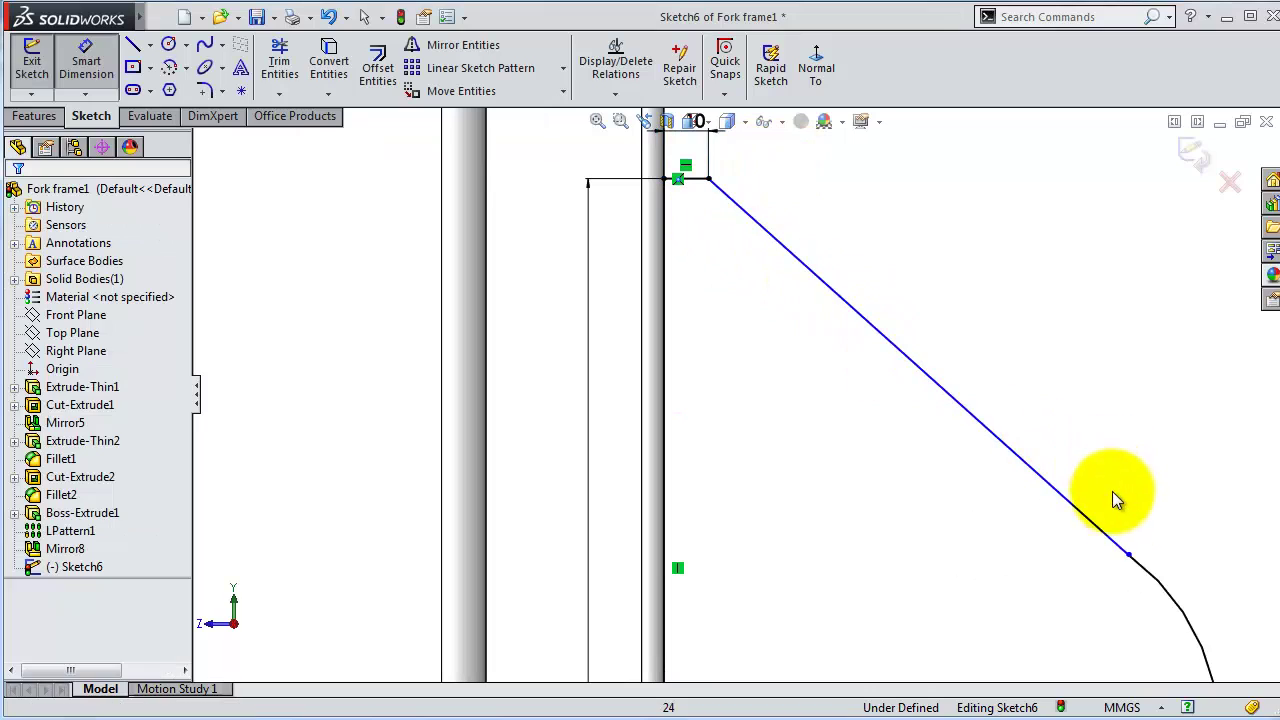
Step: Make the slanted line tangent to the rounded-end arc
click(1168, 602)
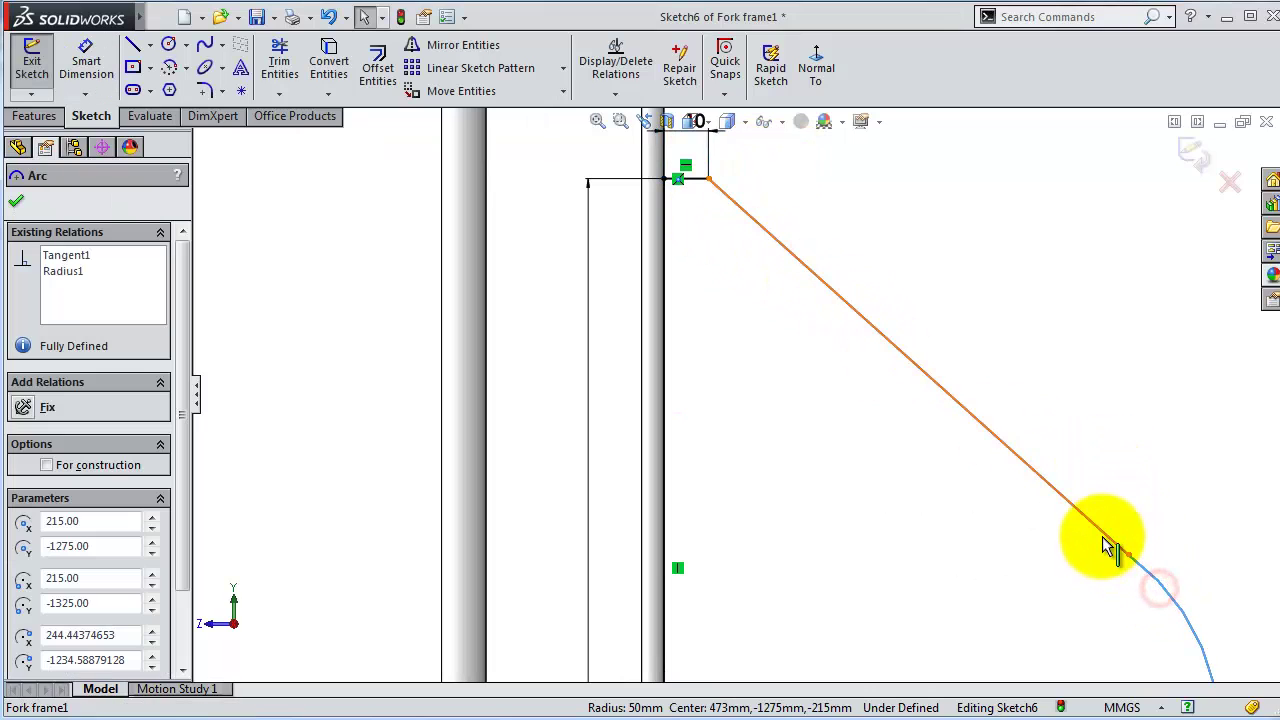
ctrl+click(1102, 533)
click(1105, 452)
click(1115, 480)
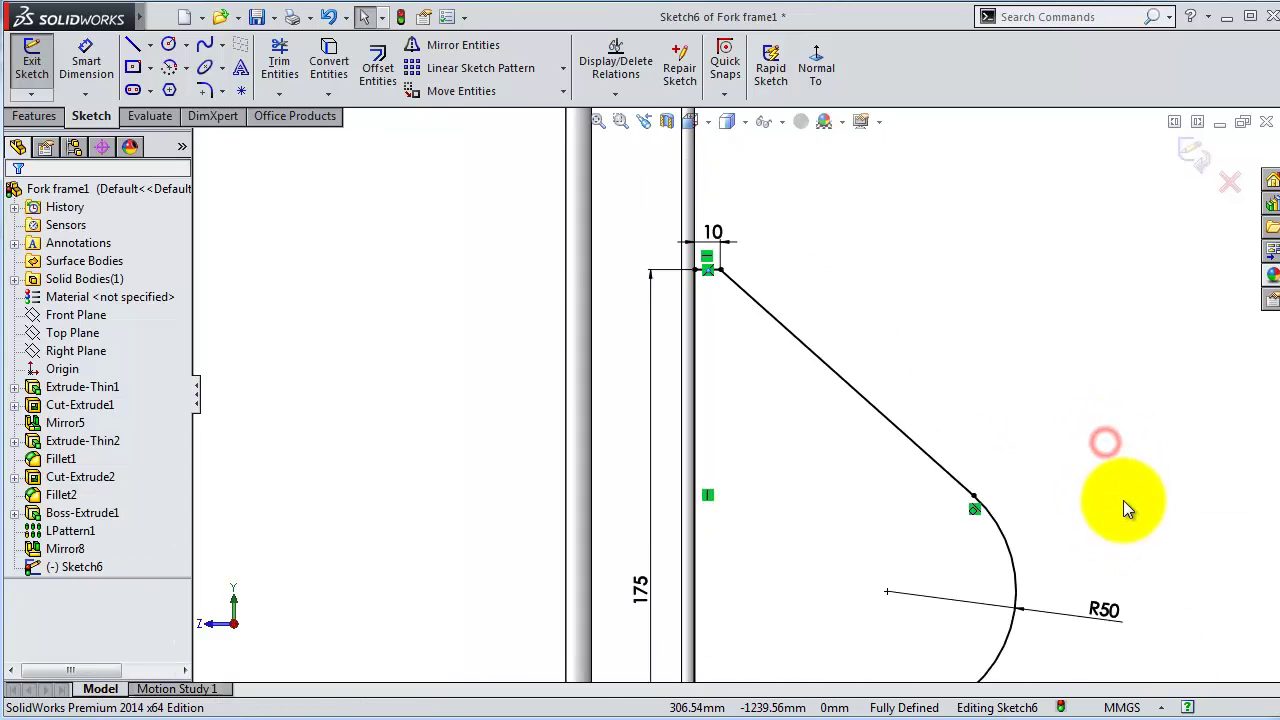
scroll(1123, 500, down, 3)
Step: Add a Ø30 mm pin hole circle at the arc centre
click(168, 45)
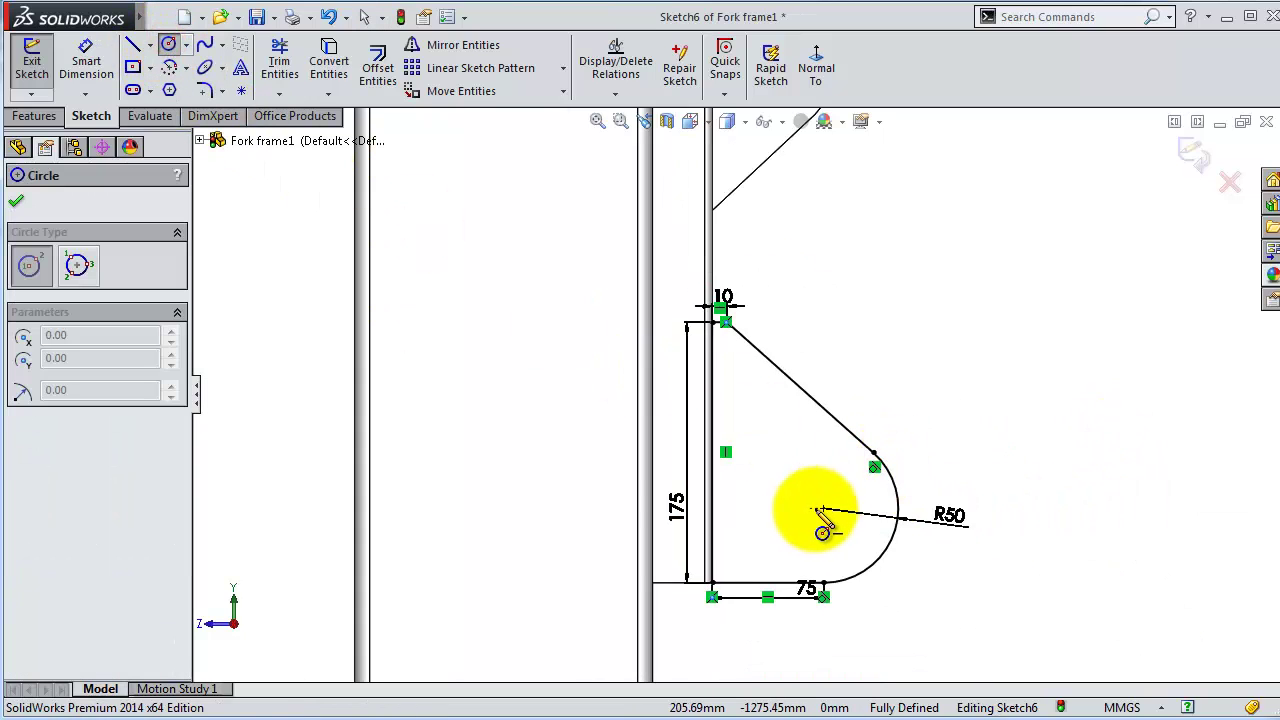
click(822, 508)
click(86, 60)
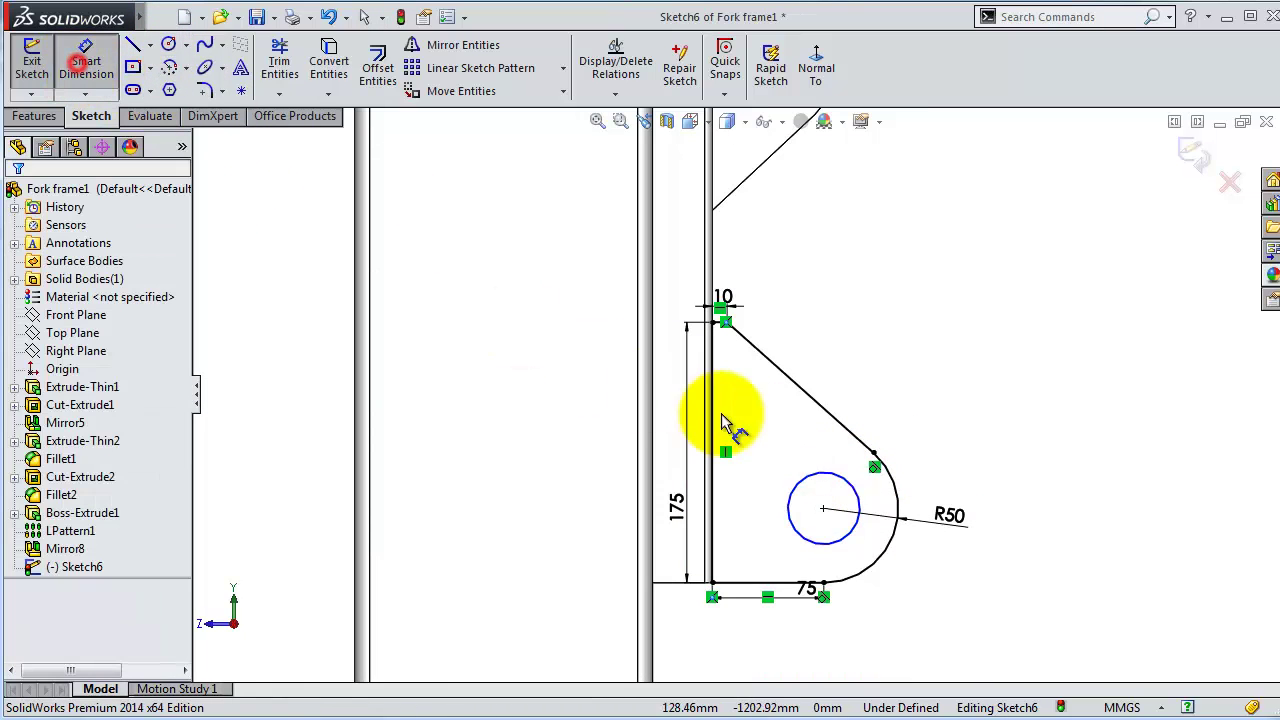
click(825, 475)
click(918, 411)
text(30)
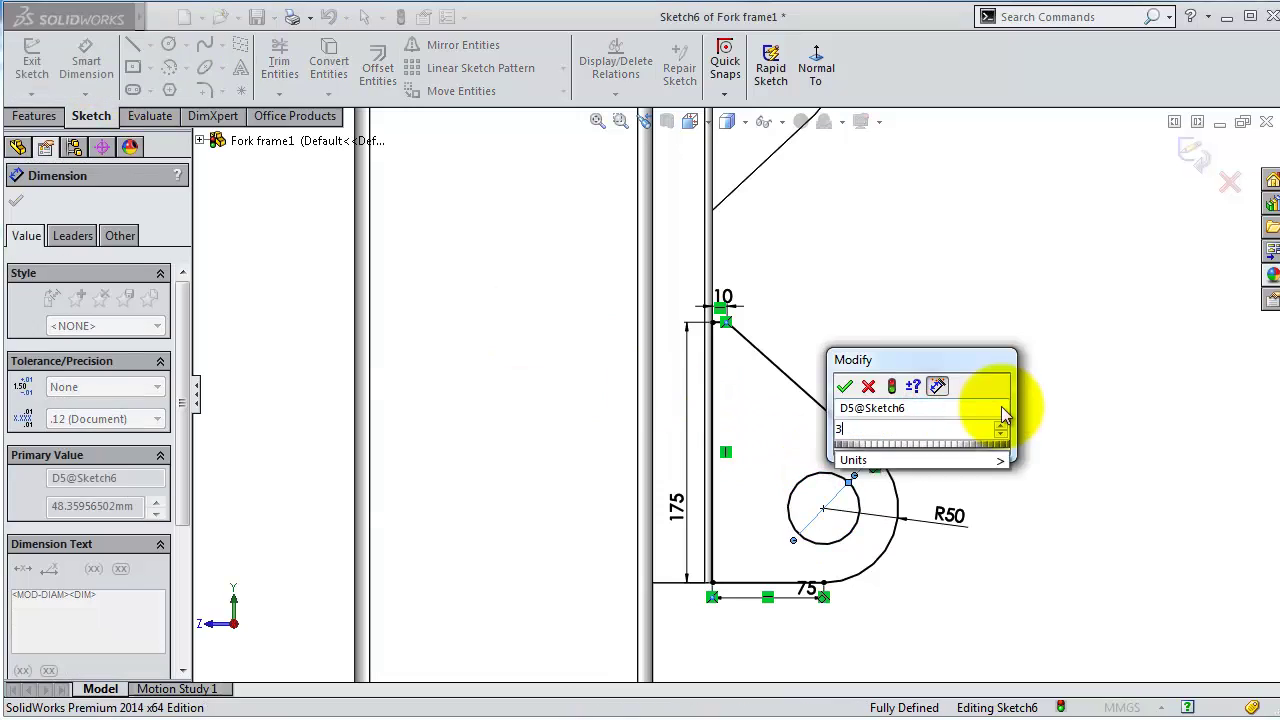
key(Return)
middle_drag(1001, 405, 966, 451)
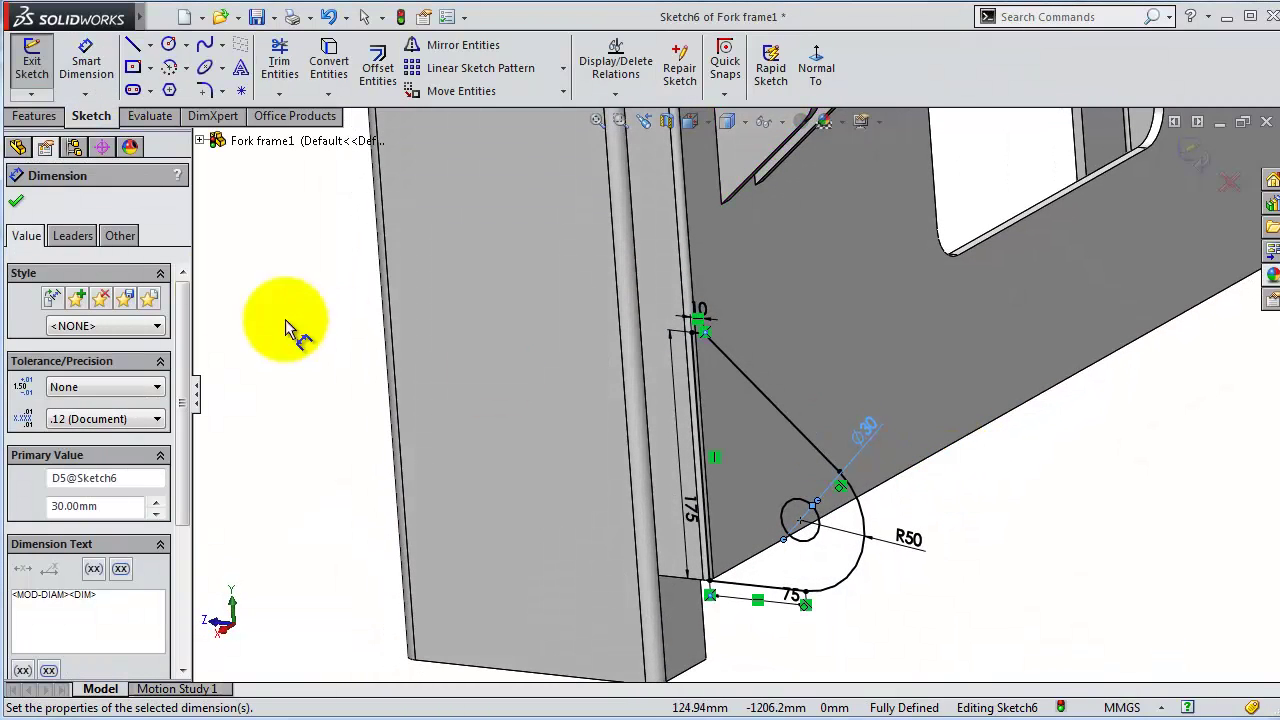
click(40, 116)
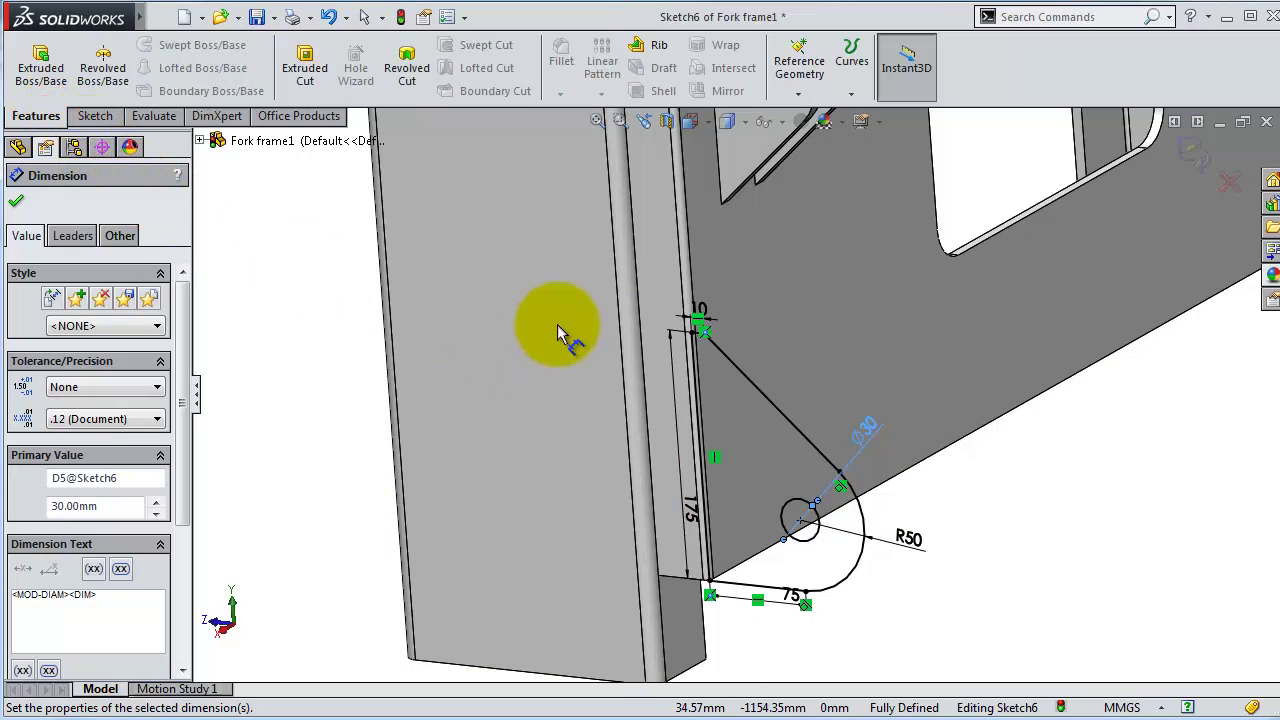
Step: Replace the Extruded Cut with an Extruded Boss/Base on the gusset sketch, reversed in direction
click(305, 68)
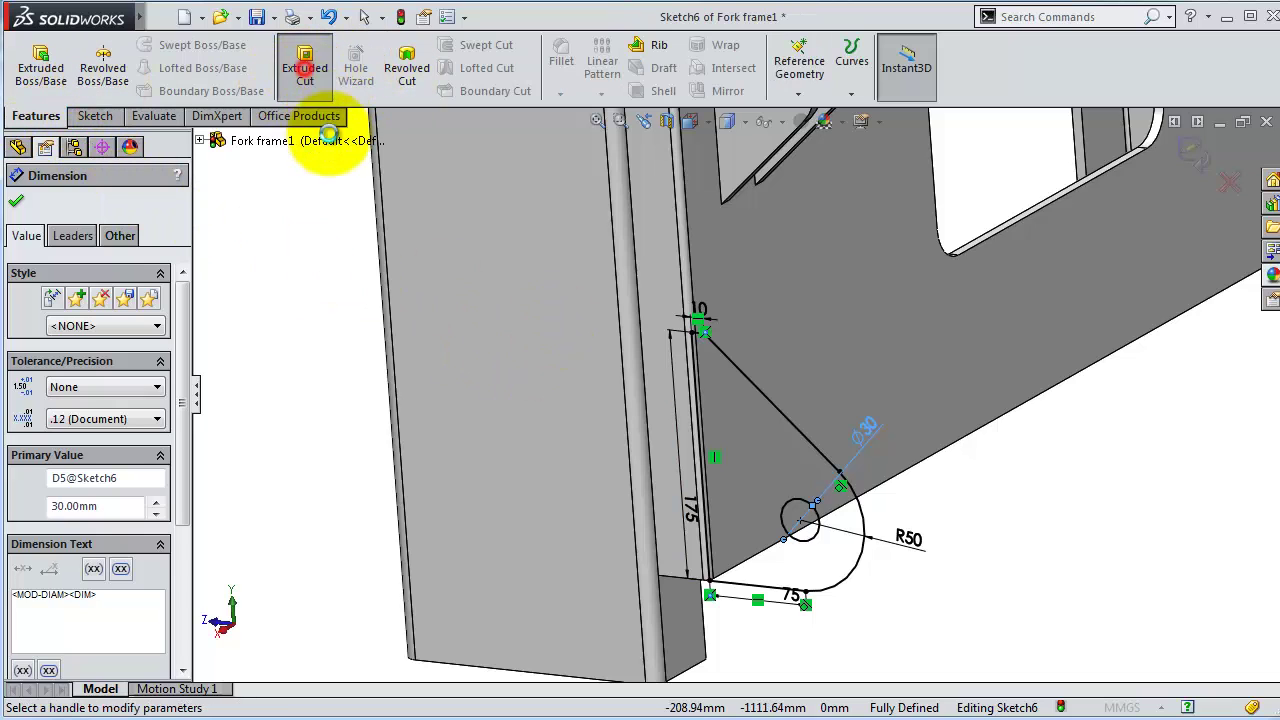
click(41, 200)
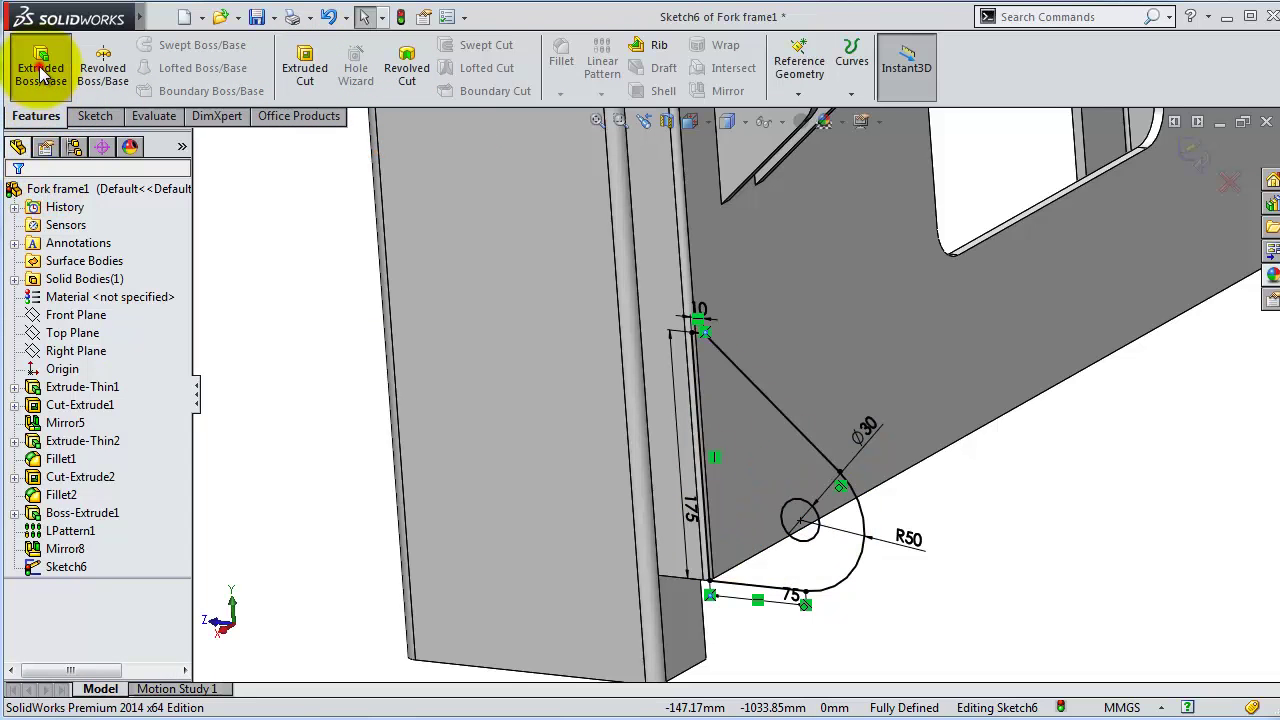
click(40, 68)
click(22, 316)
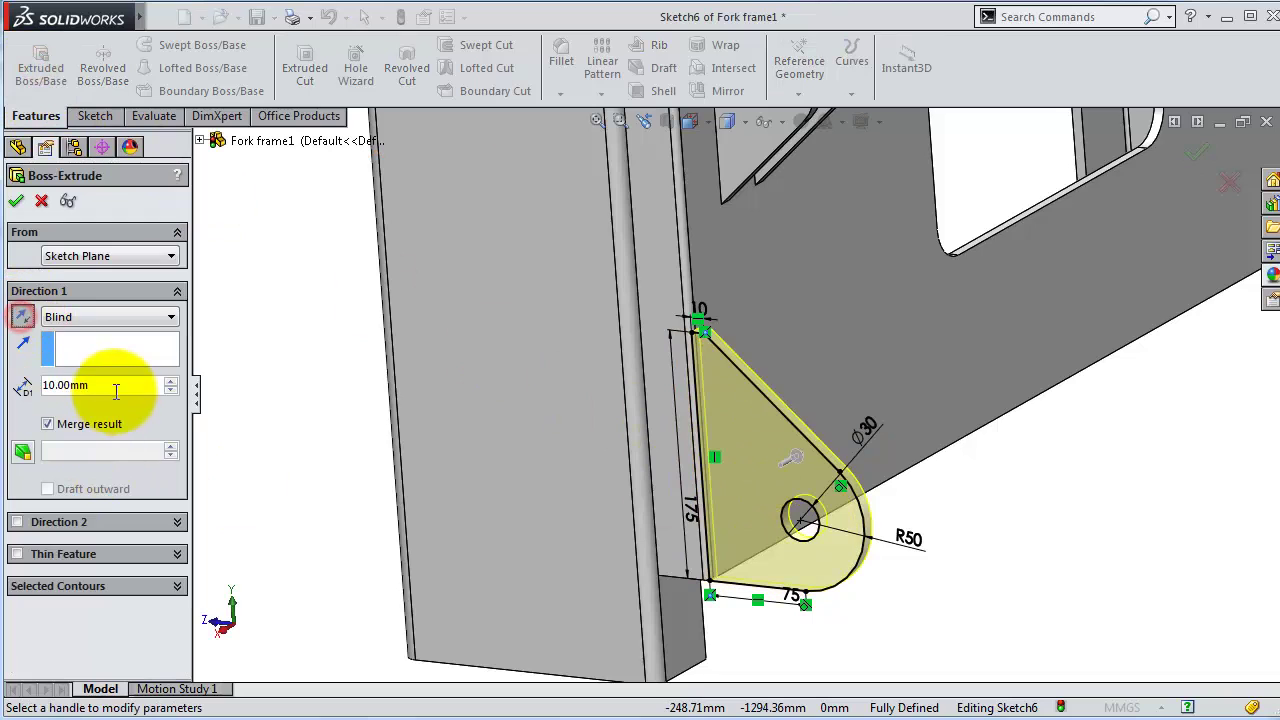
Step: Start the boss from a flipped 5 mm offset with Blind 10 mm depth, and confirm Boss-Extrude2
click(105, 393)
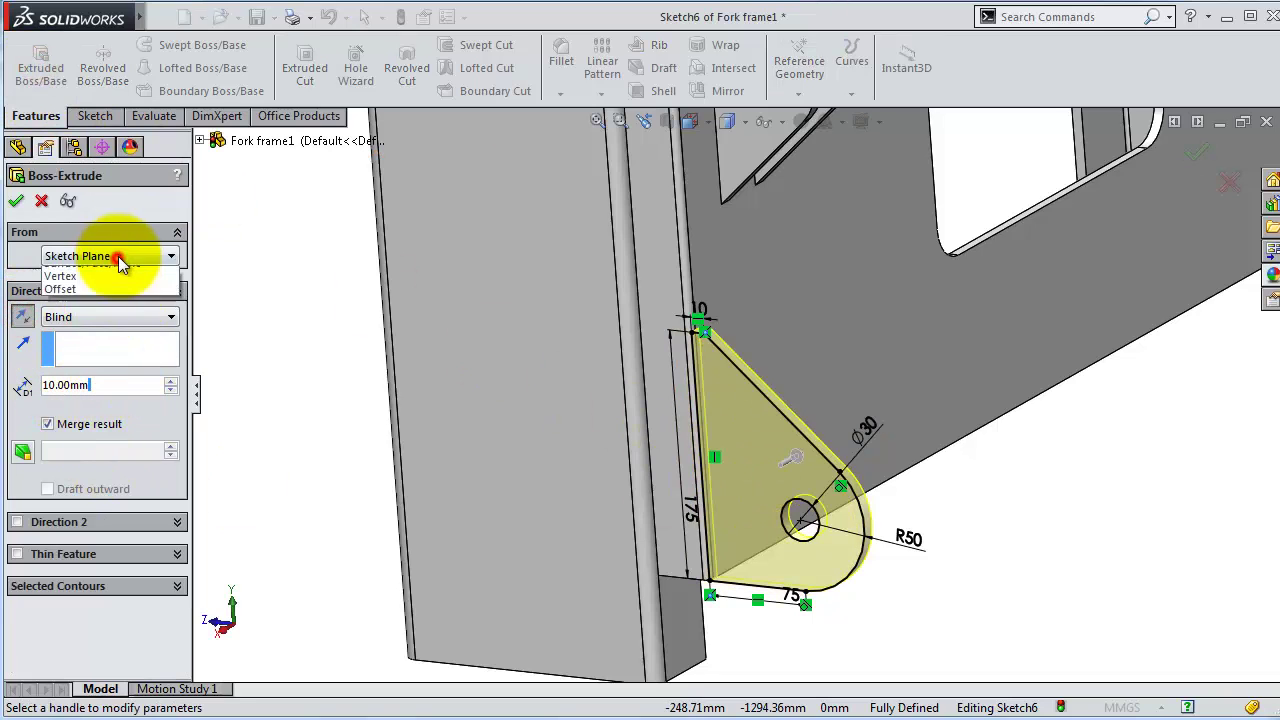
click(105, 308)
middle_drag(975, 422, 945, 412)
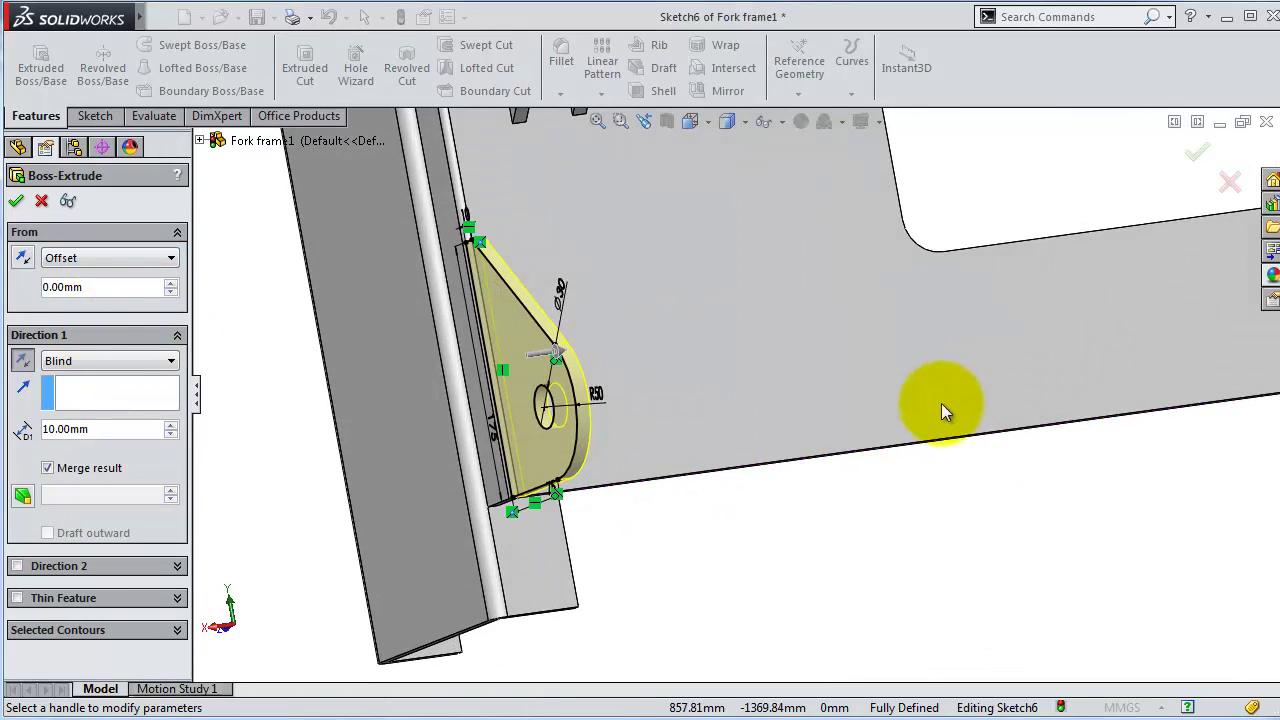
text(5)
key(Return)
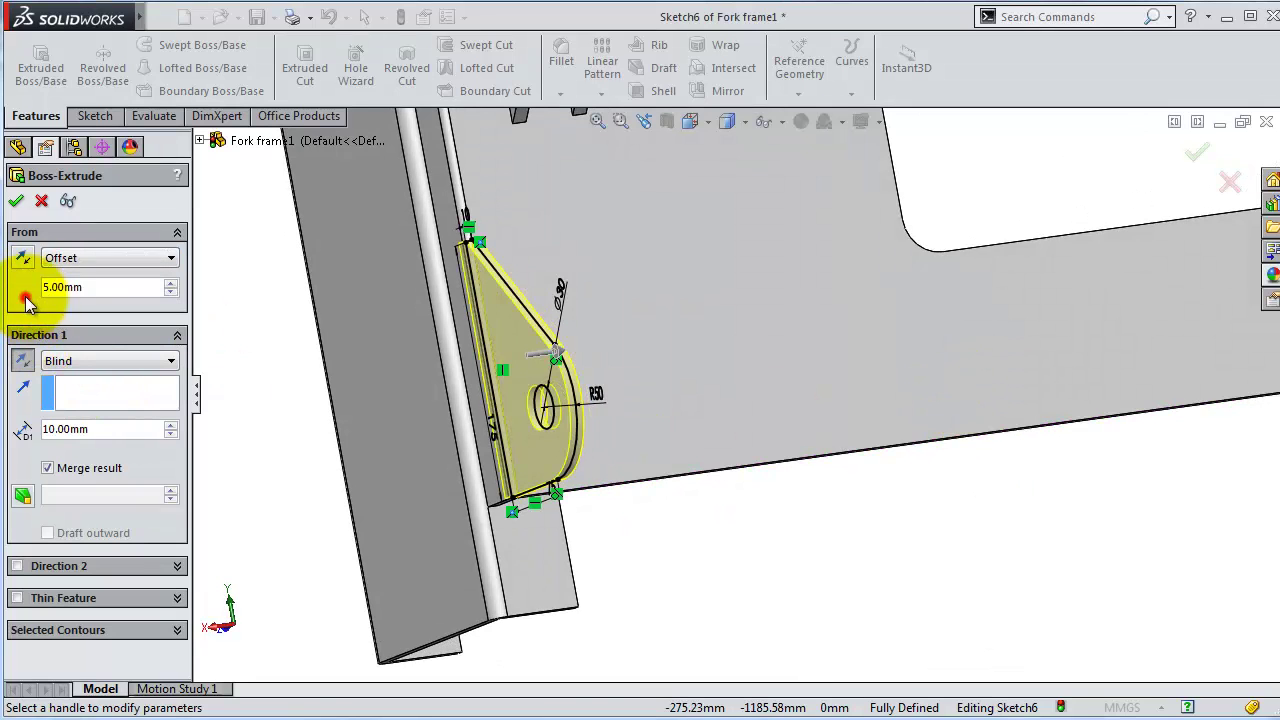
click(23, 257)
mouse_move(538, 330)
middle_down()
mouse_move(537, 271)
mouse_move(509, 286)
middle_up()
click(20, 203)
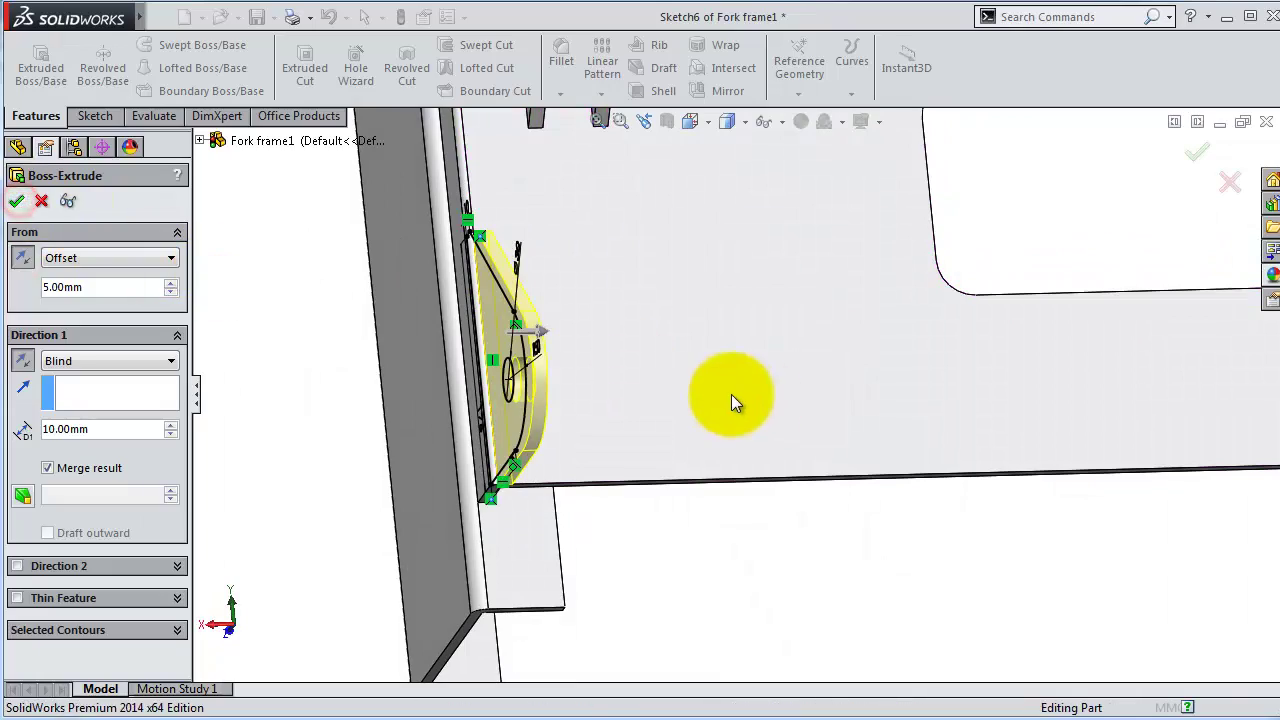
mouse_move(736, 399)
middle_down()
mouse_move(820, 366)
mouse_move(840, 395)
mouse_move(777, 406)
middle_up()
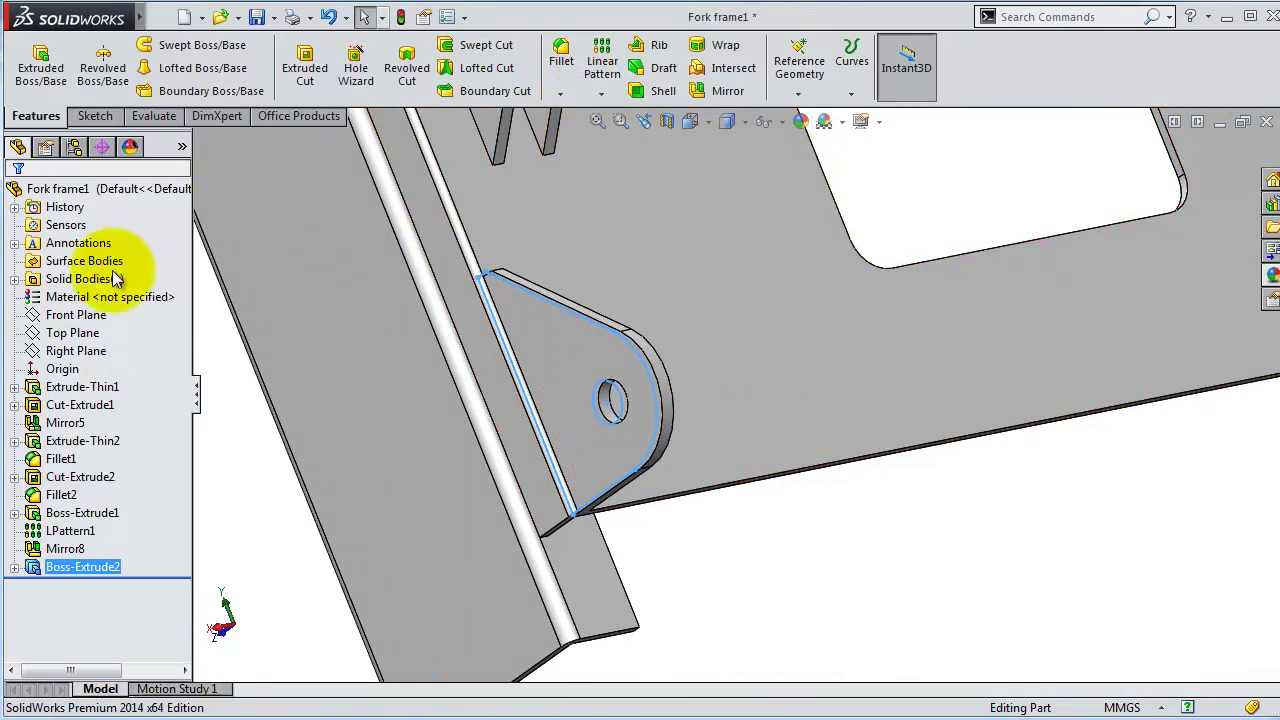
Step: Set up a Mirror of Boss-Extrude2 across the Right Plane
click(90, 355)
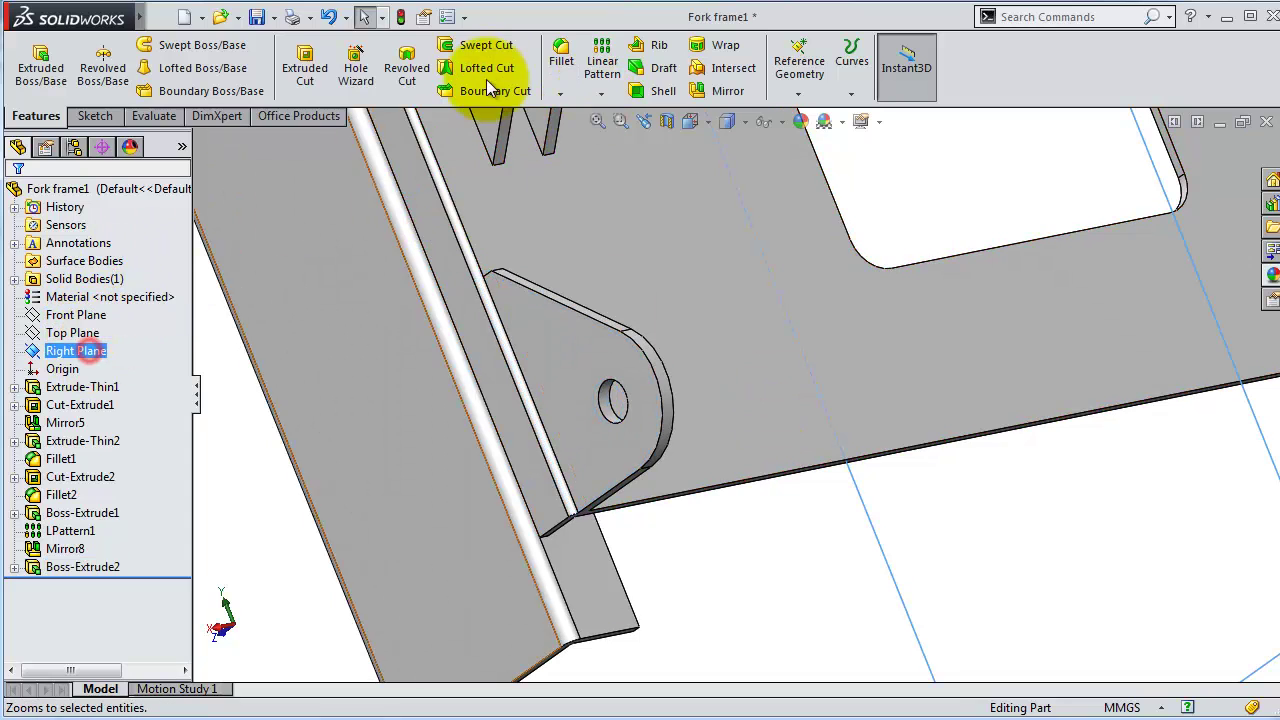
click(601, 94)
click(603, 161)
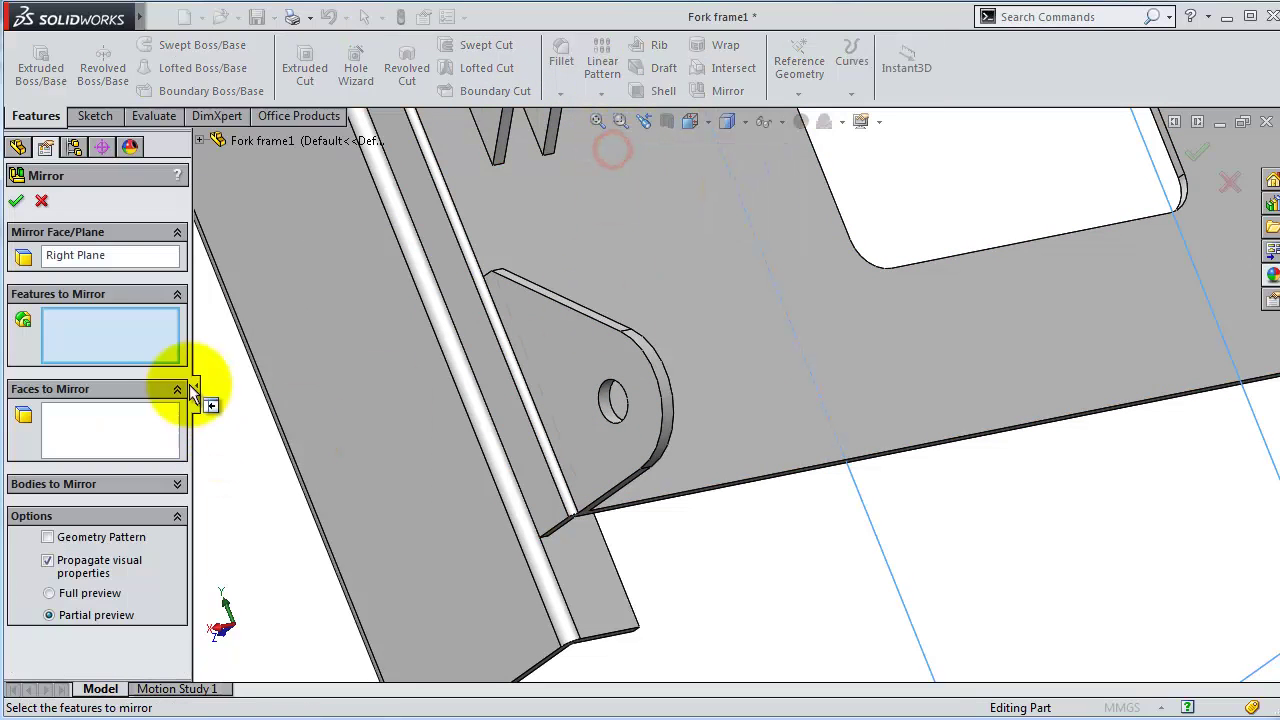
click(571, 398)
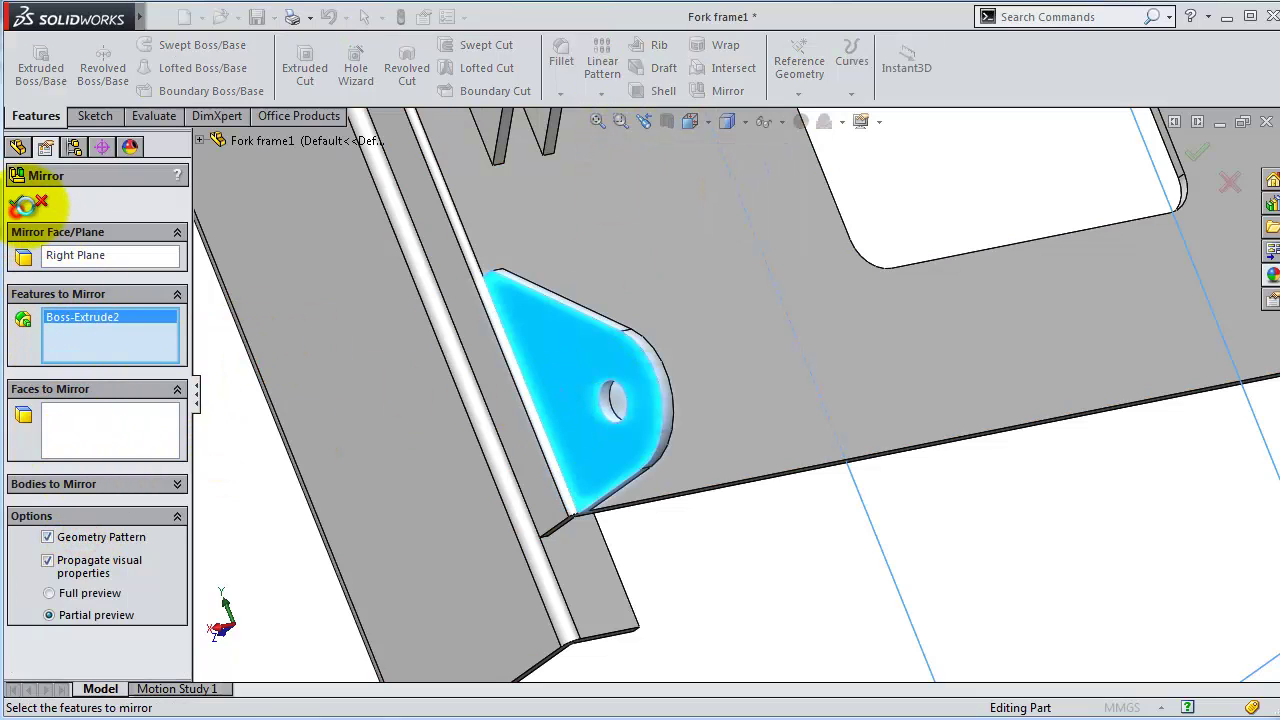
click(16, 201)
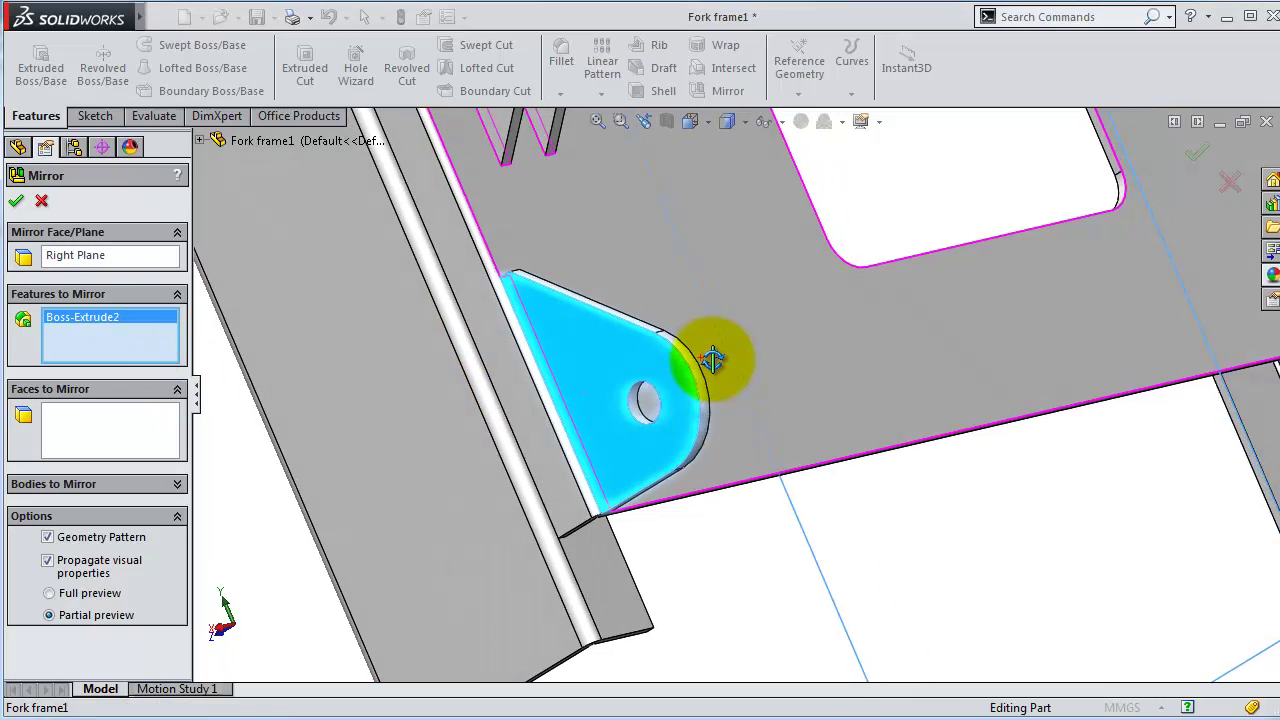
Step: Turn off Geometry Pattern and finish Mirror10, then inspect the mirrored plate
scroll(860, 338, up, 3)
scroll(957, 314, down, 1)
scroll(950, 327, down, 2)
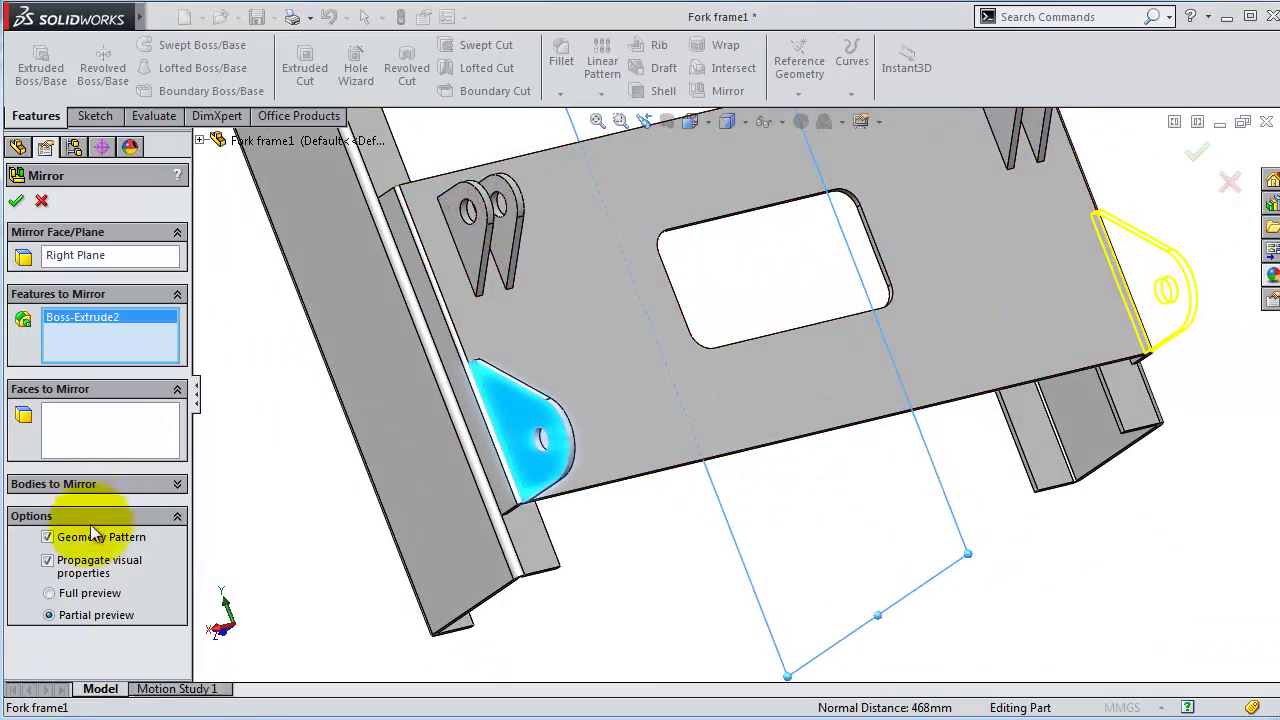
click(47, 537)
click(16, 201)
mouse_move(741, 393)
middle_down()
mouse_move(651, 451)
mouse_move(777, 284)
mouse_move(809, 297)
mouse_move(822, 360)
middle_up()
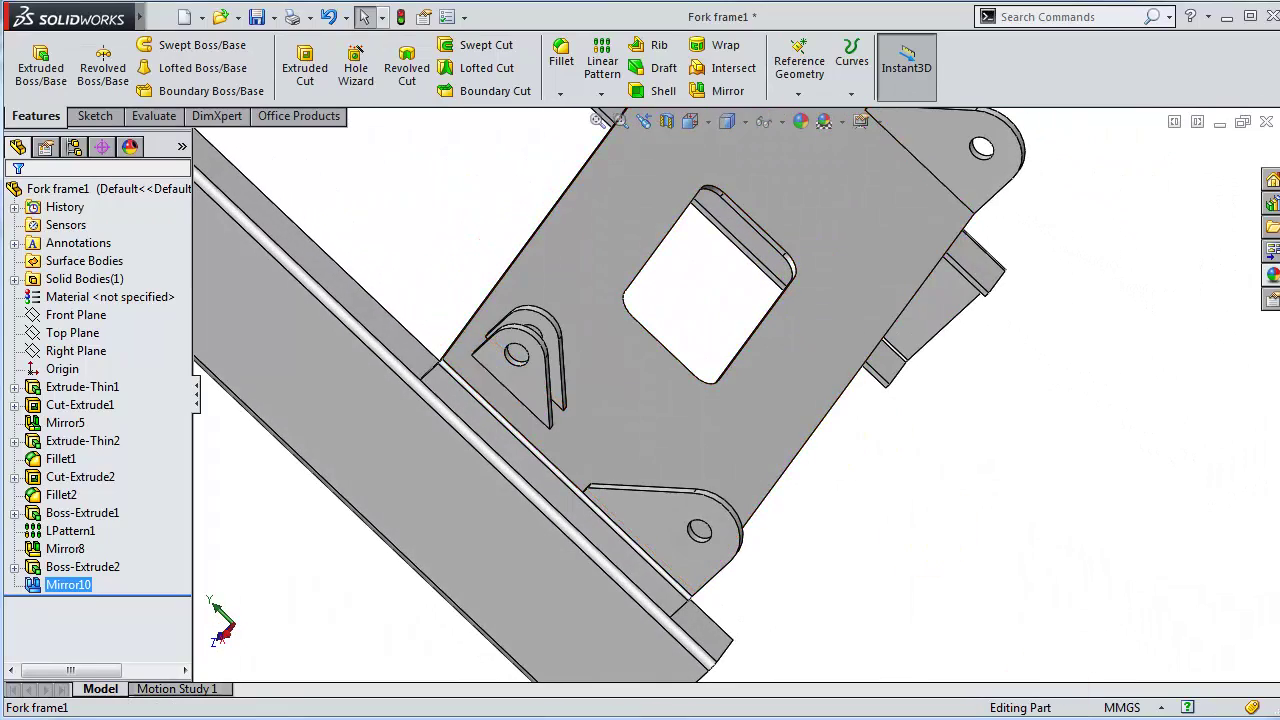
scroll(883, 321, up, 5)
middle_drag(883, 321, 959, 397)
Step: Start Sketch7 on the rail's end face and view it Normal To
scroll(571, 251, down, 3)
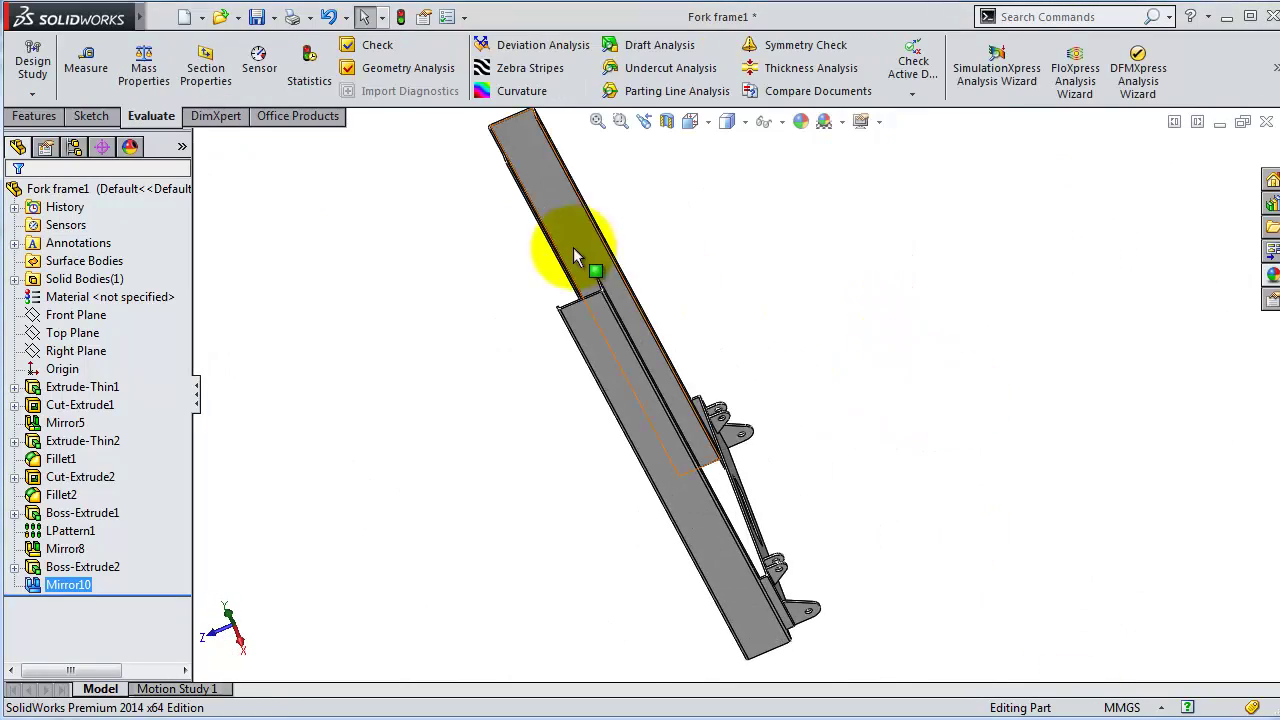
scroll(706, 400, down, 3)
scroll(757, 509, down, 3)
click(783, 480)
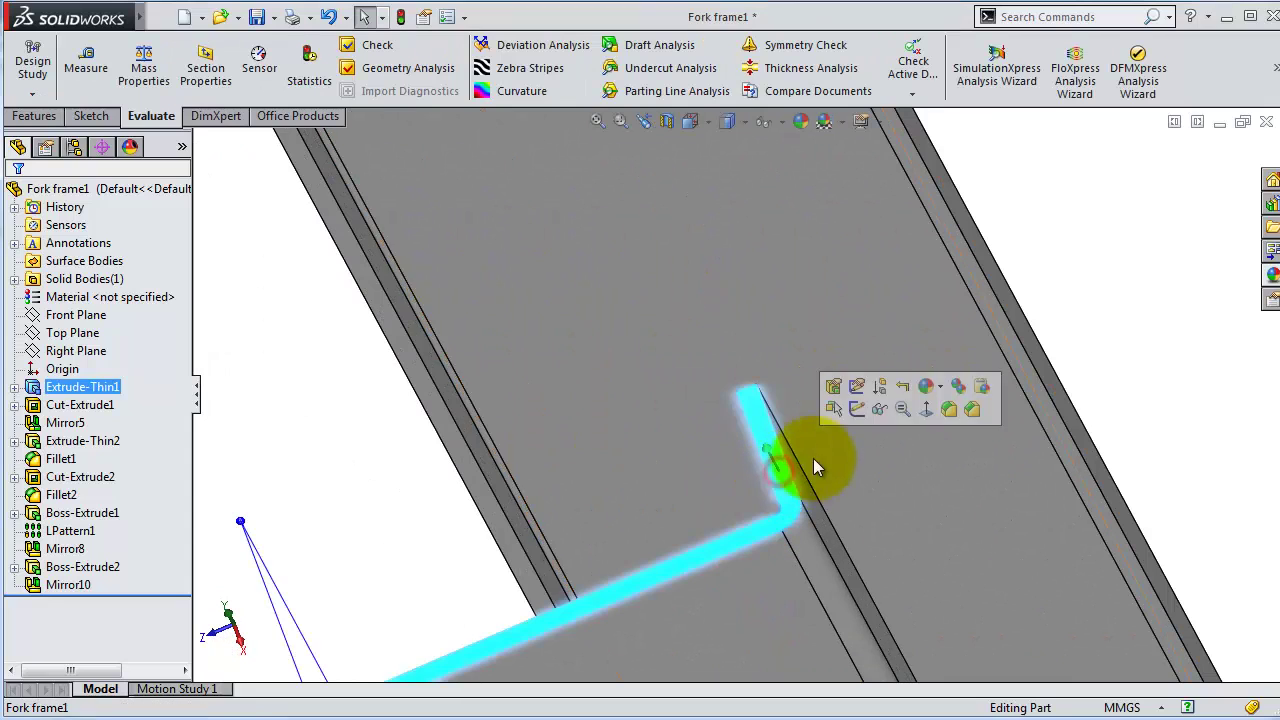
click(830, 406)
click(817, 72)
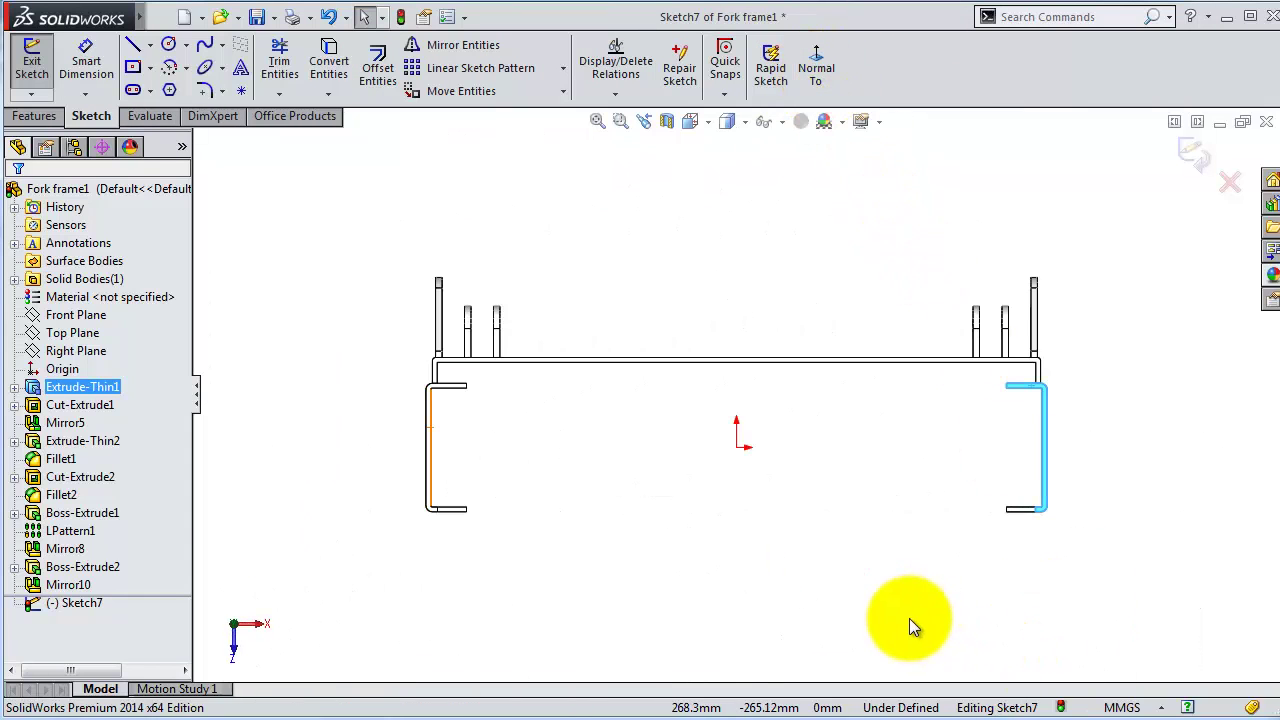
scroll(479, 384, down, 1)
scroll(479, 384, down, 2)
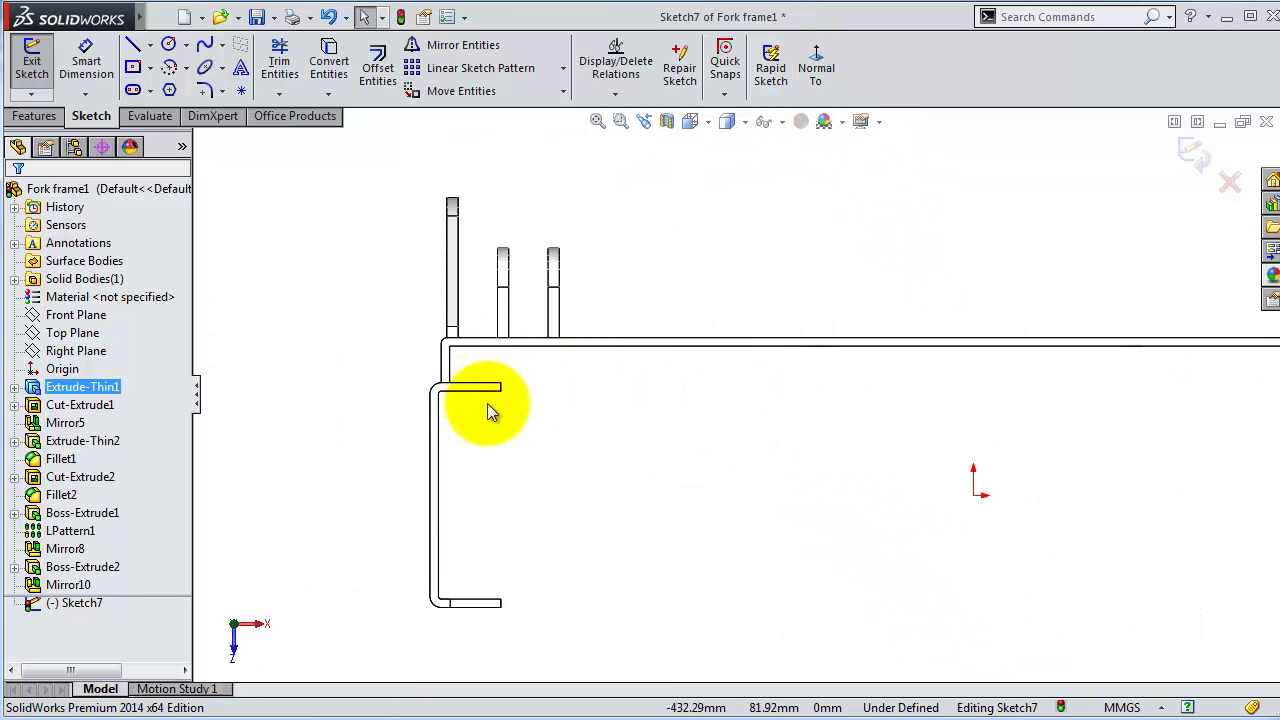
scroll(485, 400, down, 2)
Step: Draw a slanted line from the left channel, then a vertical line above the frame
click(133, 46)
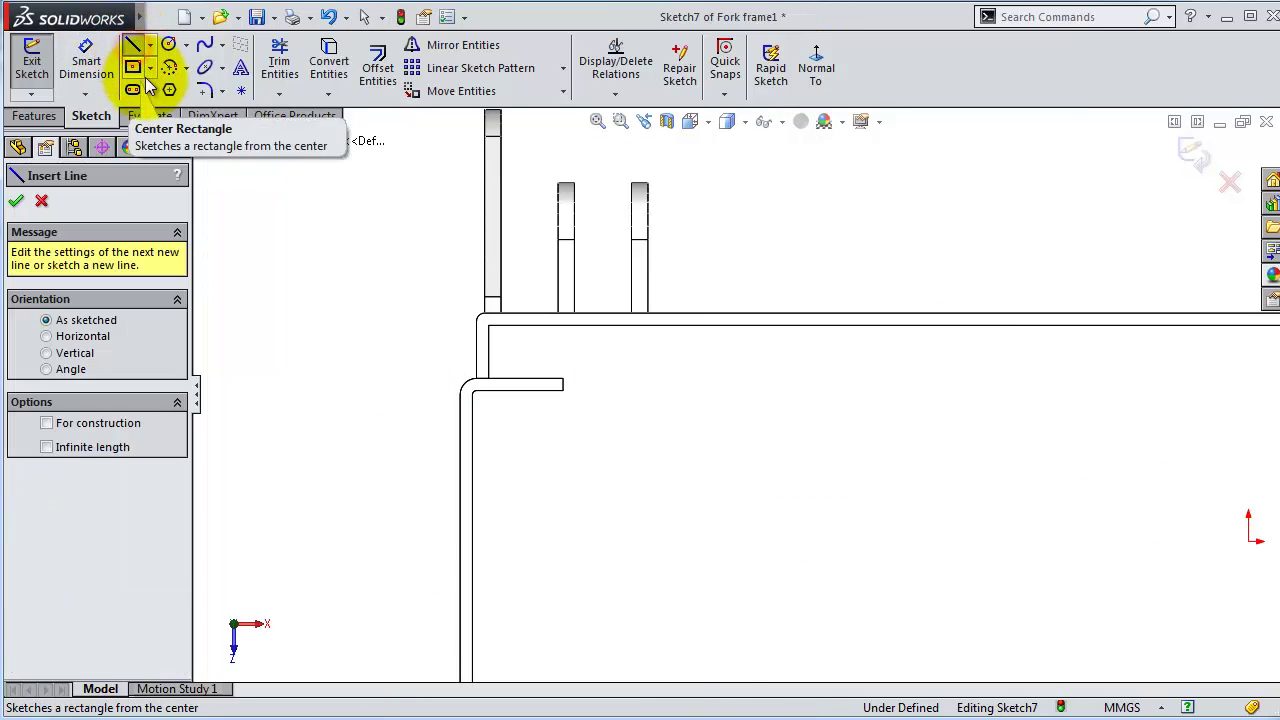
ctrl+middle_drag(443, 634, 515, 575)
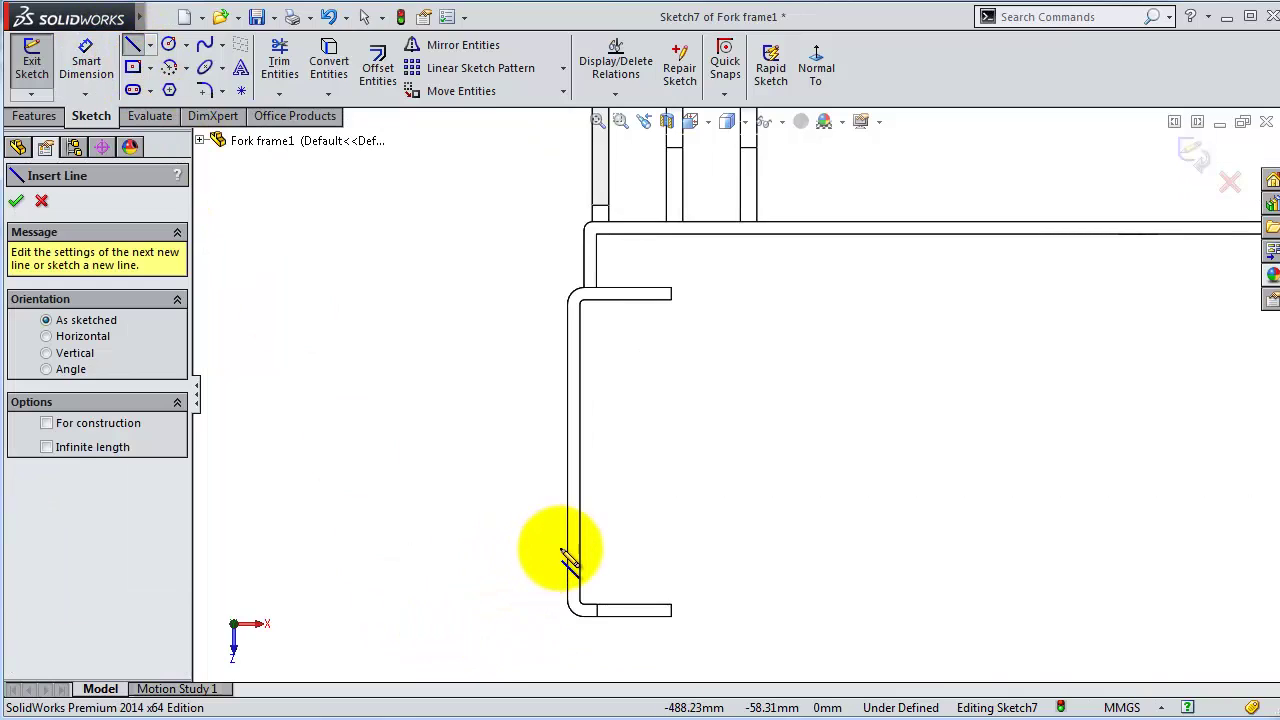
click(540, 547)
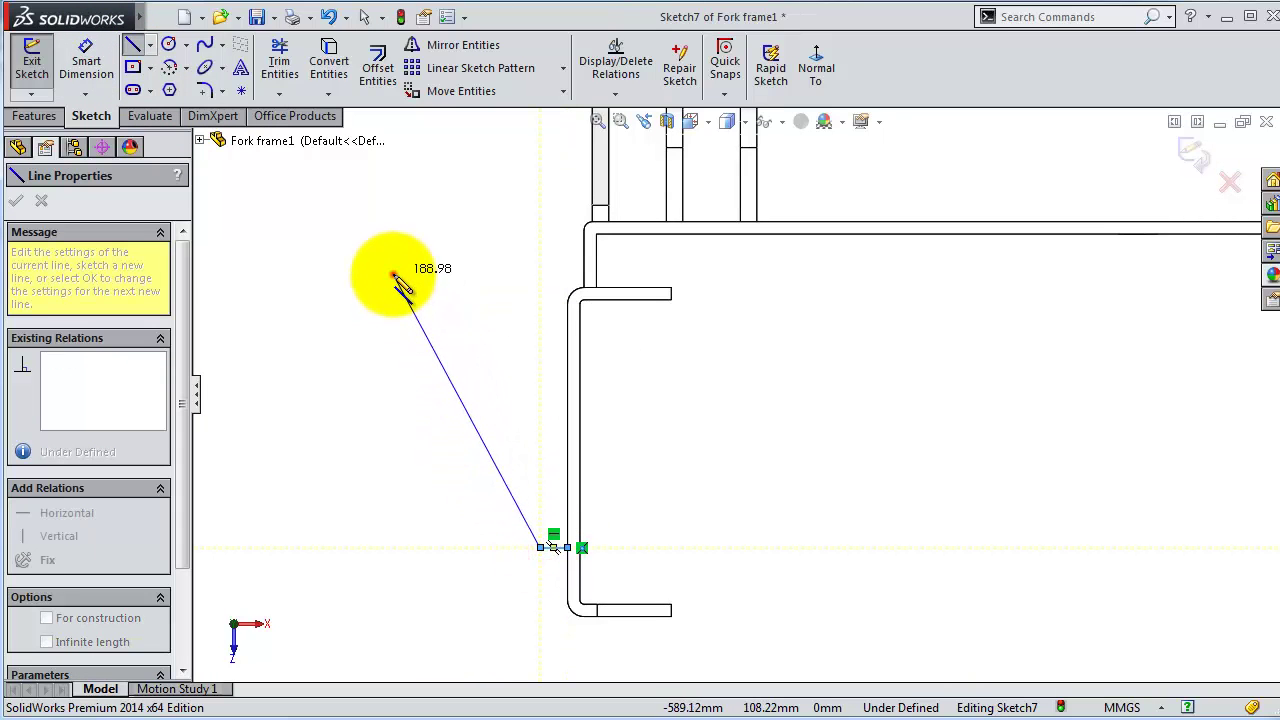
click(383, 251)
key(z)
key(z)
key(z)
key(z)
key(z)
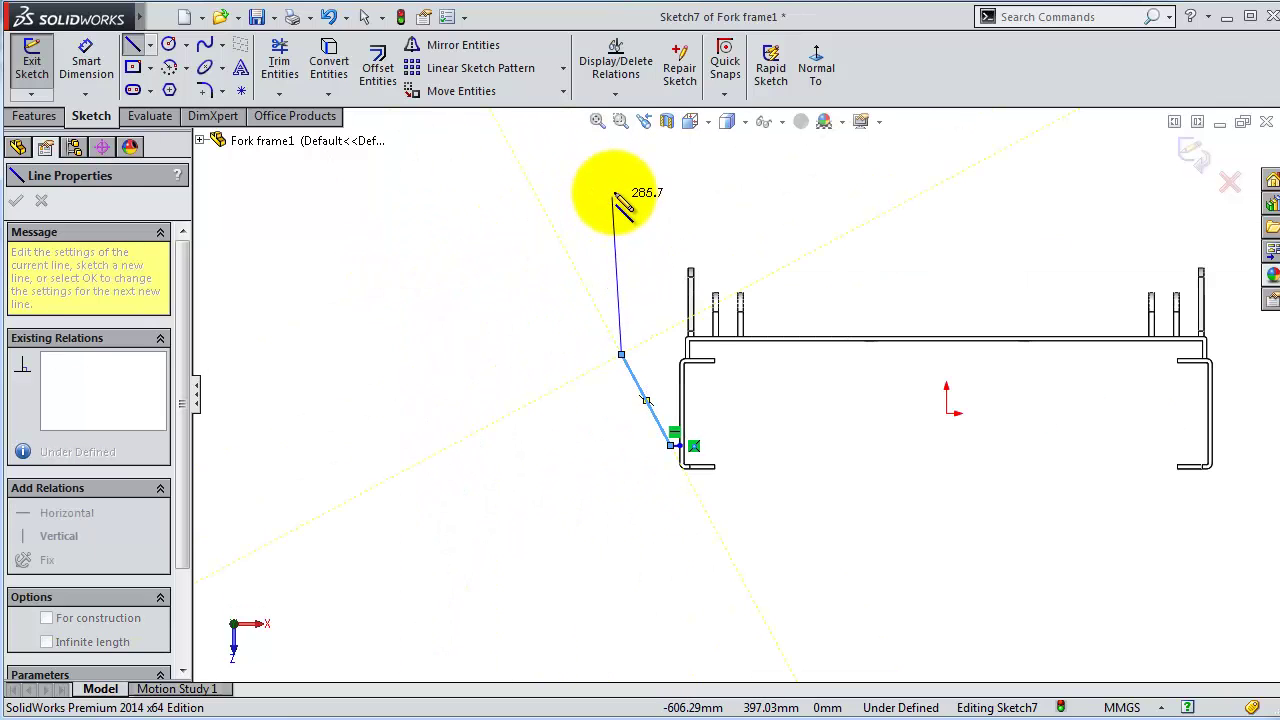
click(621, 170)
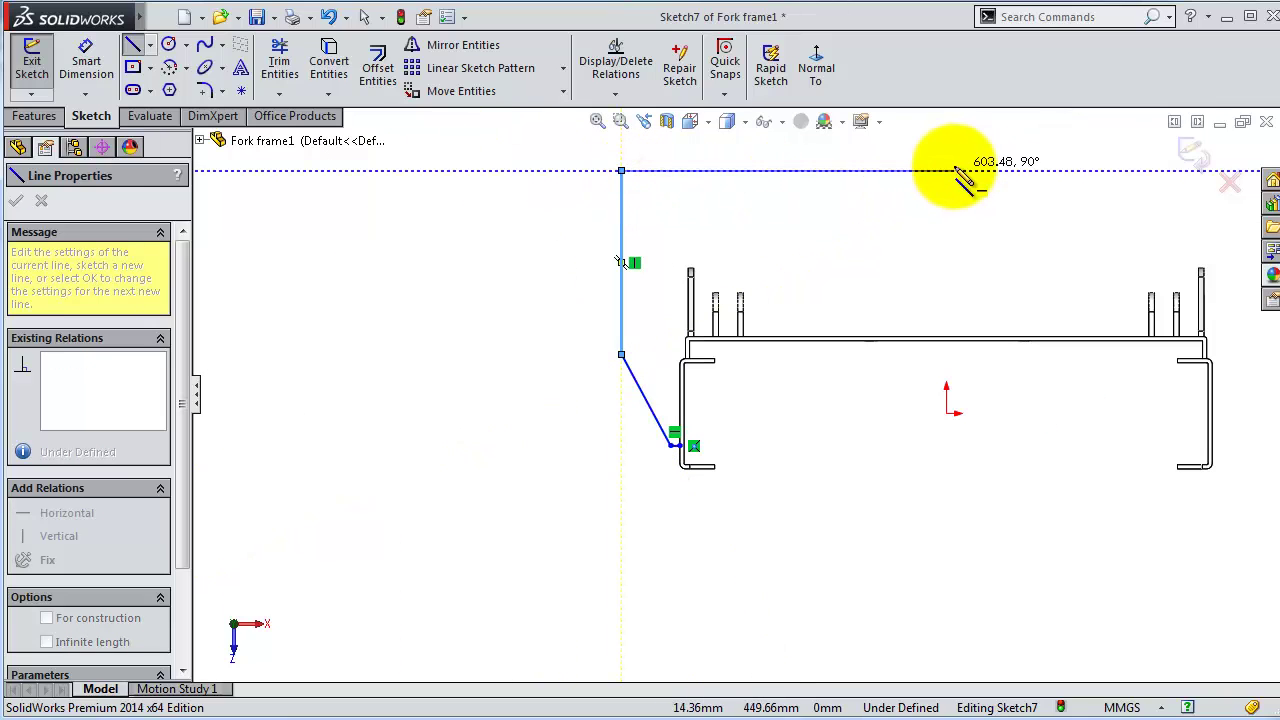
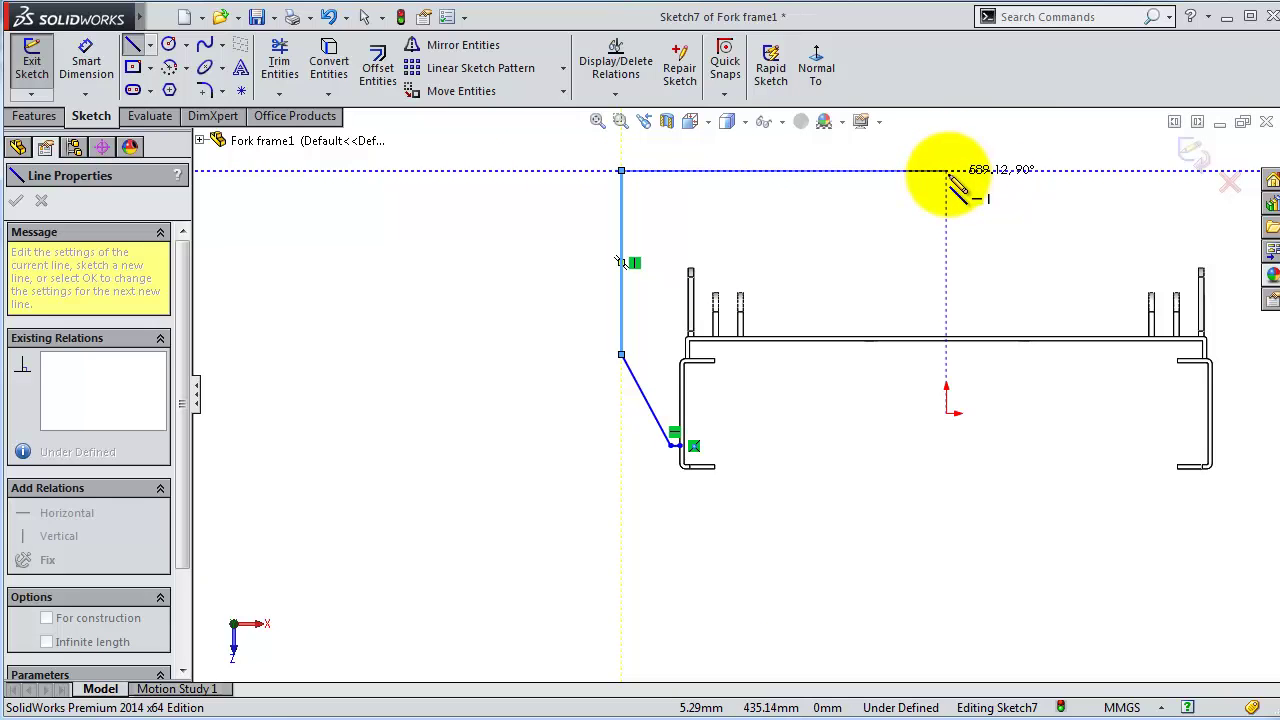
Step: Finish the top line and draw a vertical centreline through the origin
double_click(948, 172)
click(172, 55)
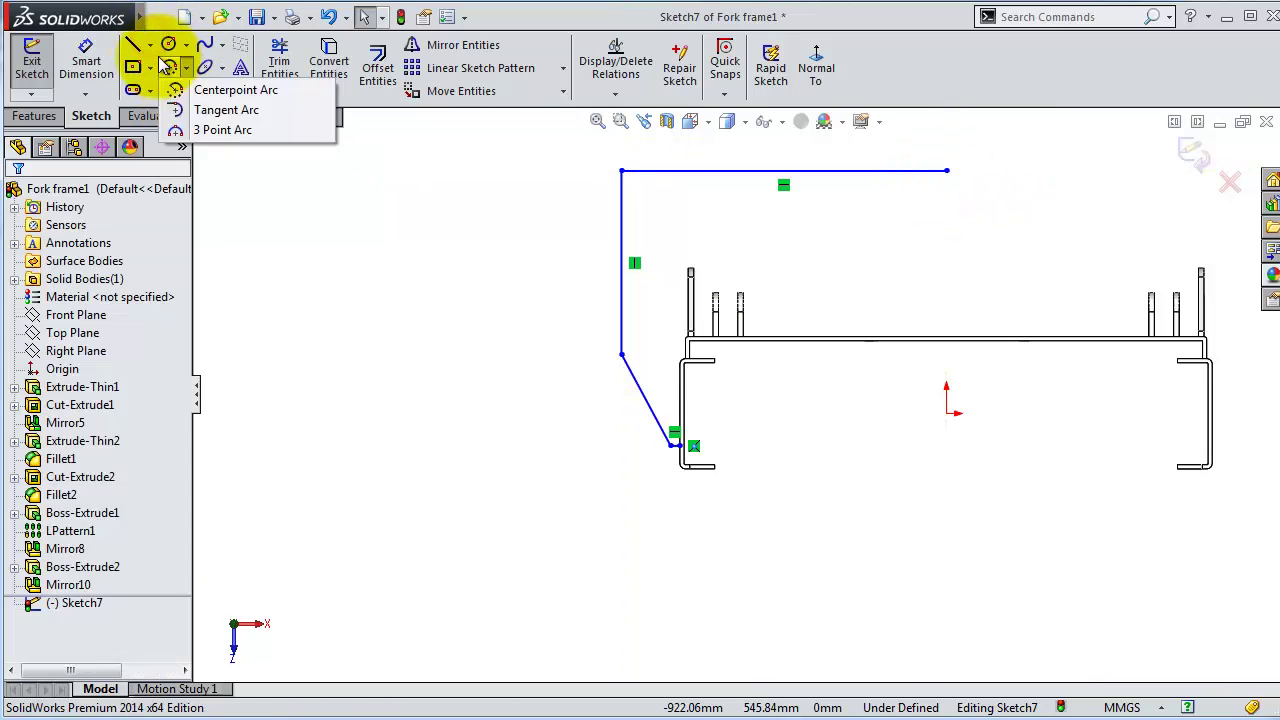
click(185, 87)
click(947, 413)
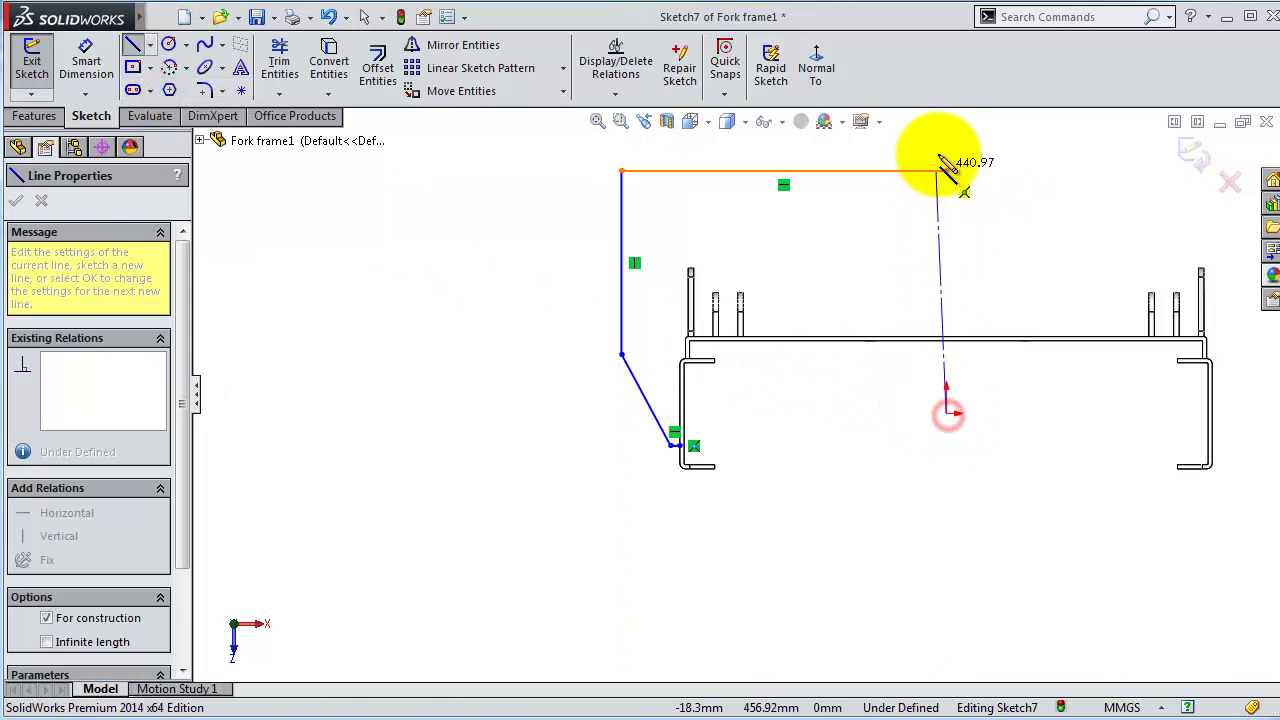
double_click(948, 130)
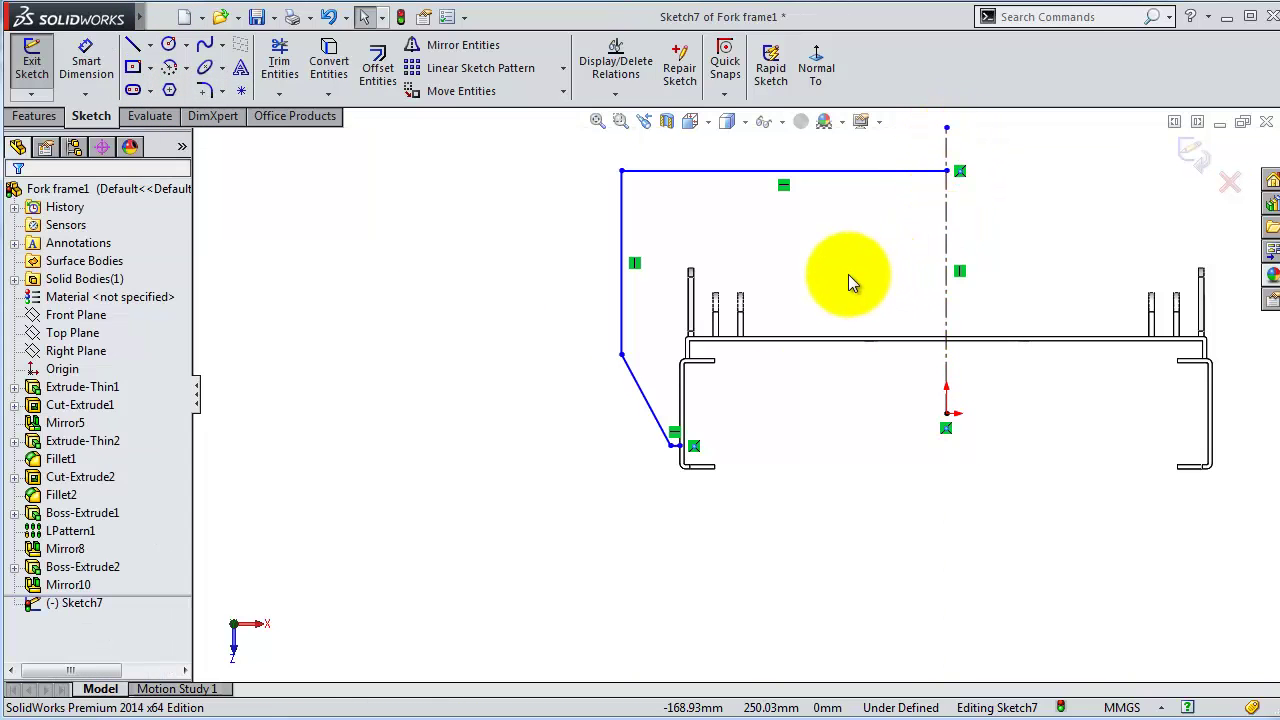
scroll(839, 272, down, 1)
Step: Sketch a horizontal line from the centreline to the left upright, then slant down to its inner edge
click(131, 45)
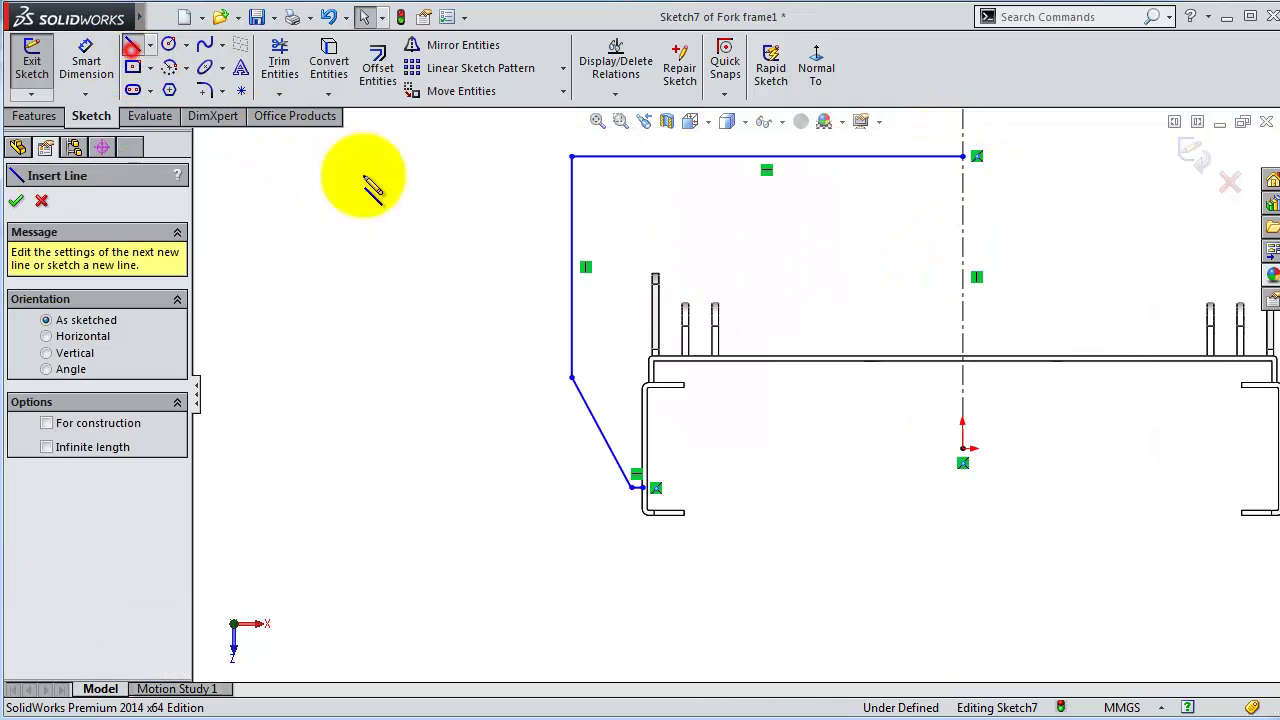
click(962, 235)
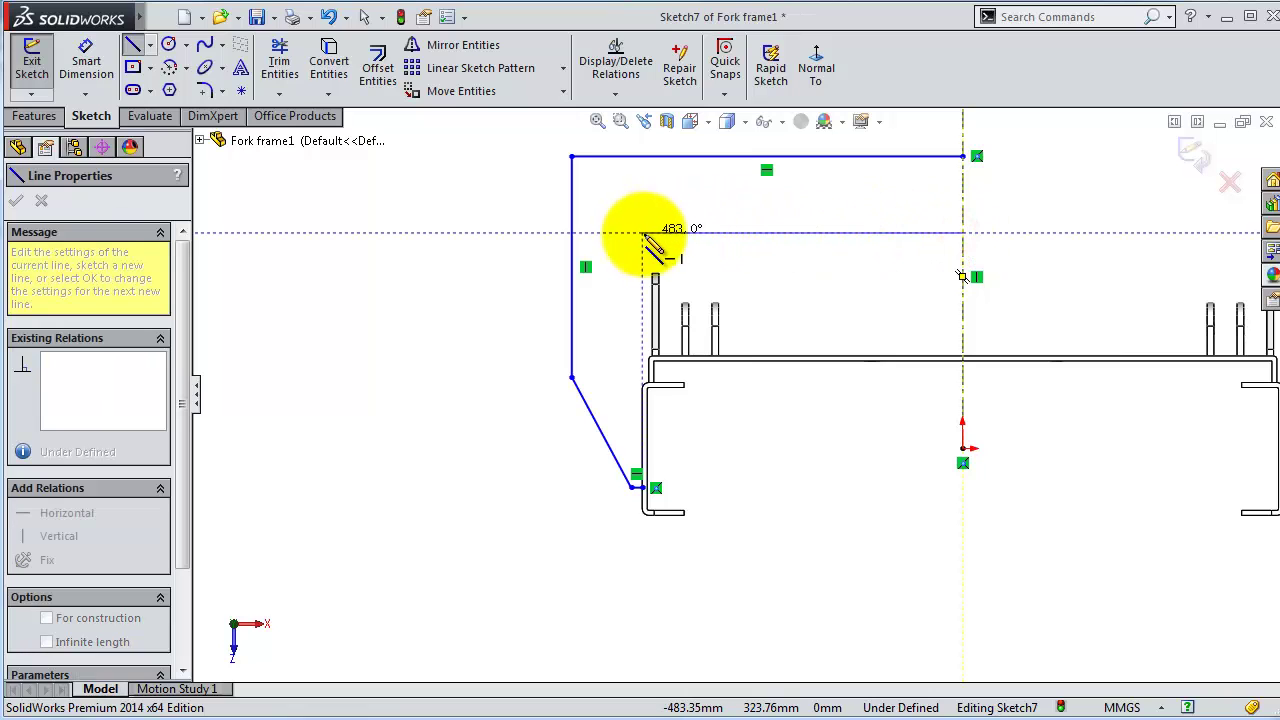
click(644, 233)
scroll(640, 470, down, 3)
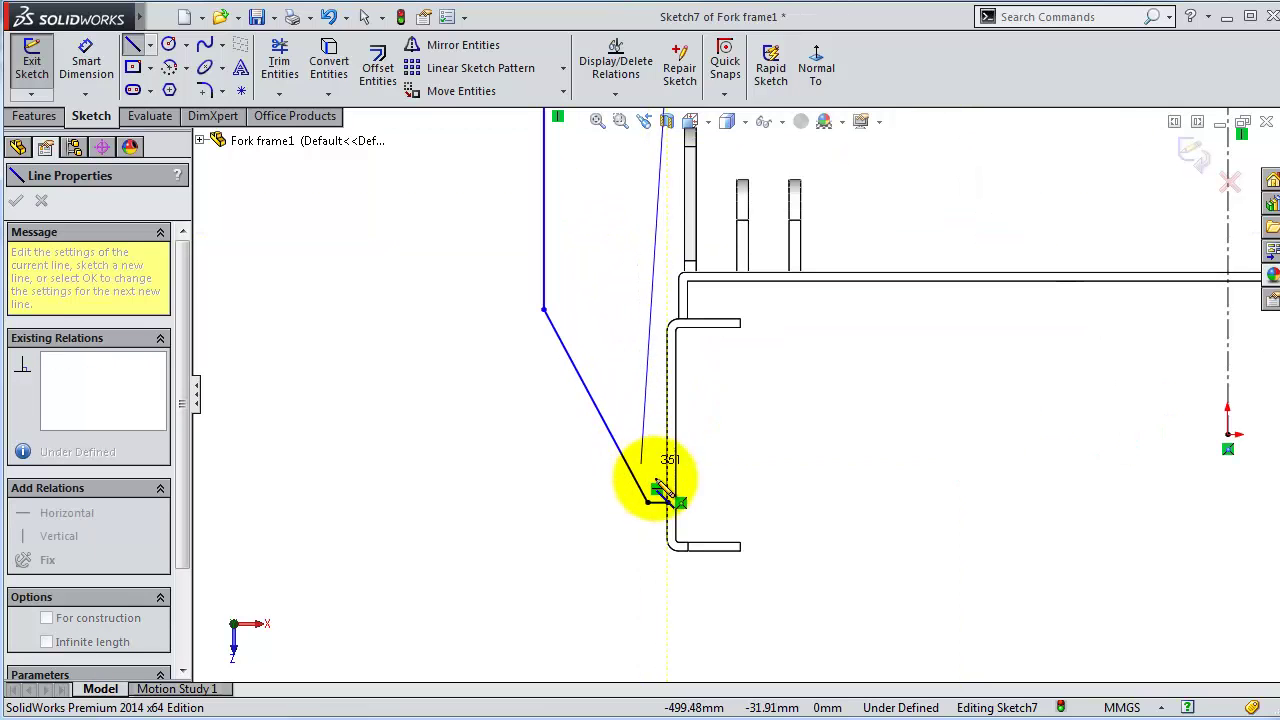
double_click(670, 502)
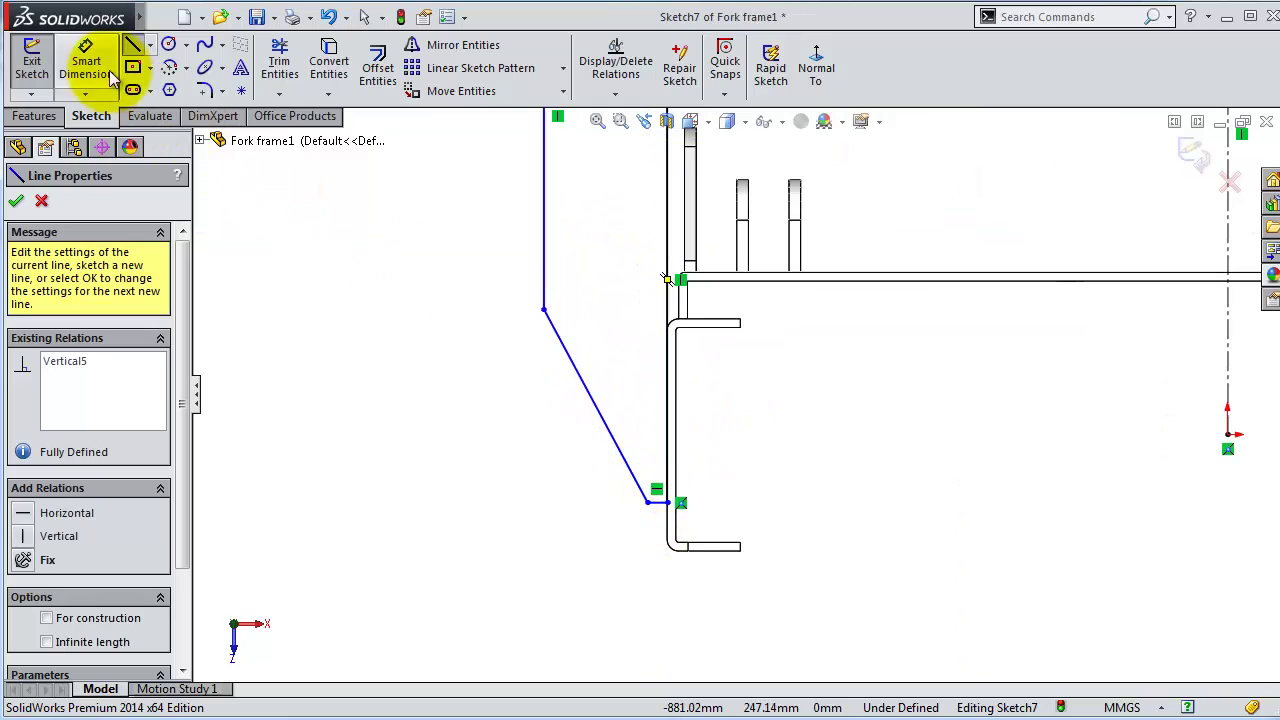
Step: Dimension the bottom tab to 25 mm and the slanted drop height to 150 mm
click(88, 62)
click(660, 512)
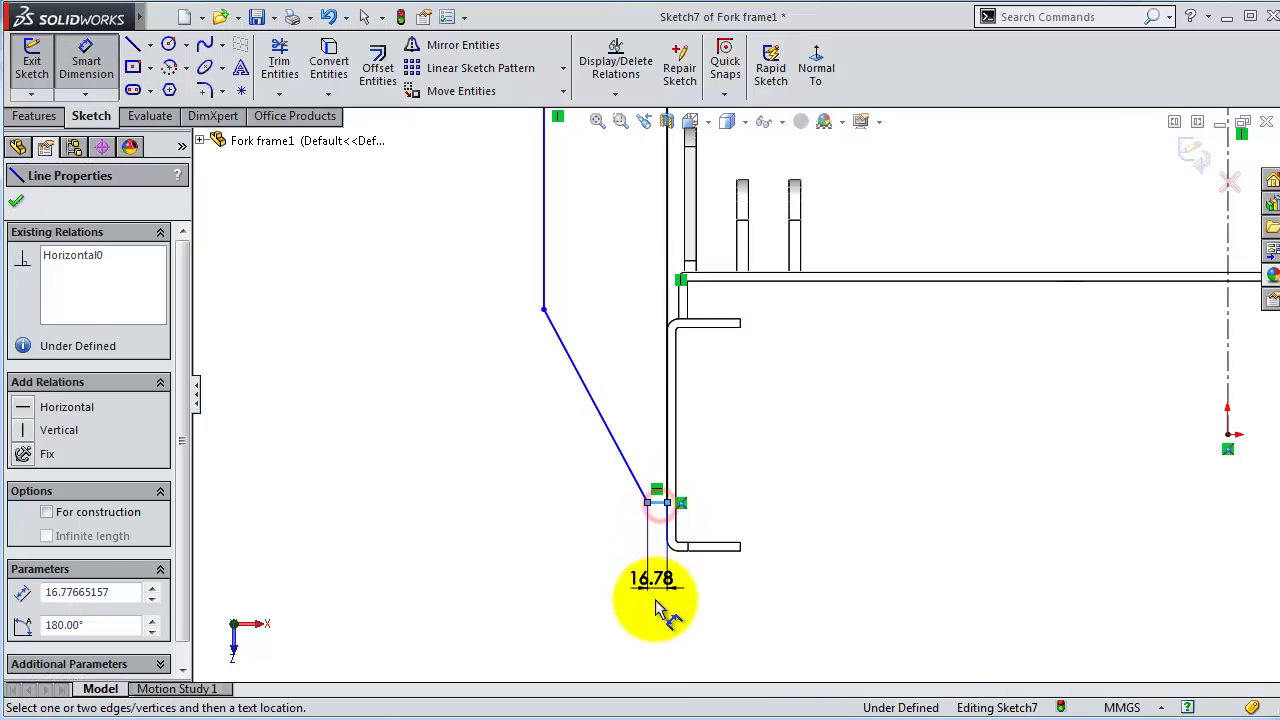
click(662, 603)
key(Return)
text(25)
key(Return)
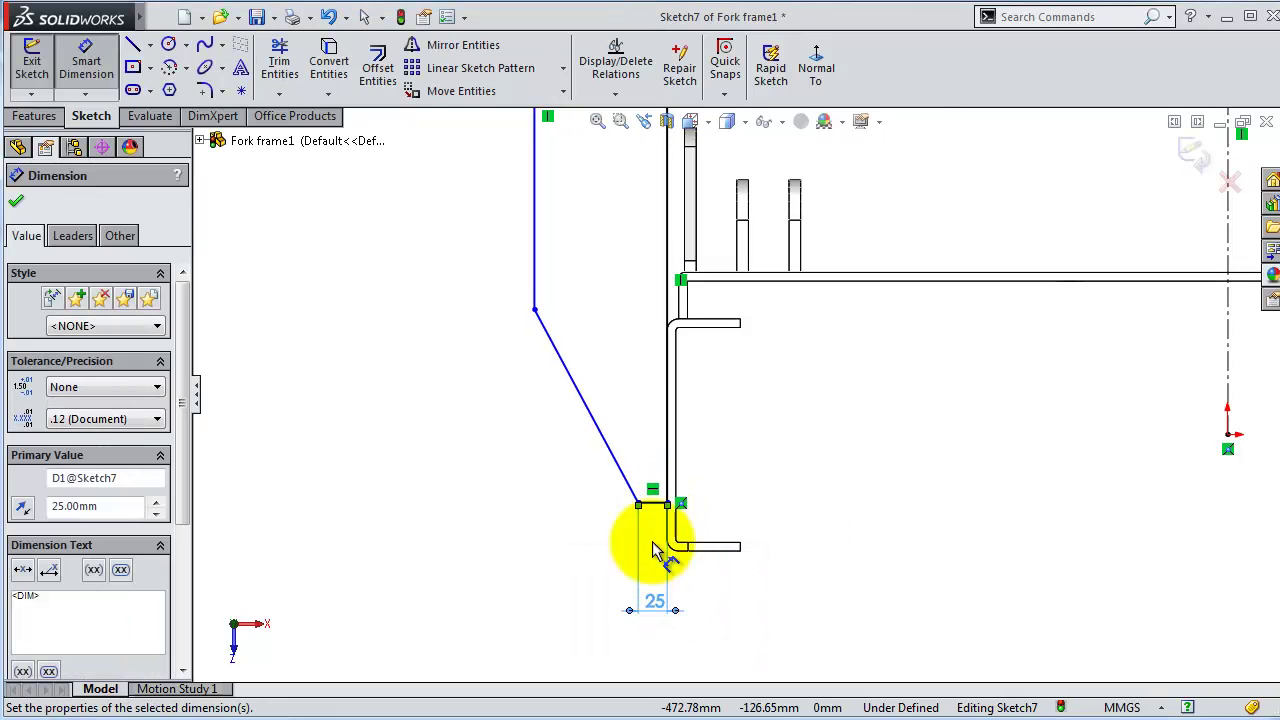
click(656, 510)
click(535, 310)
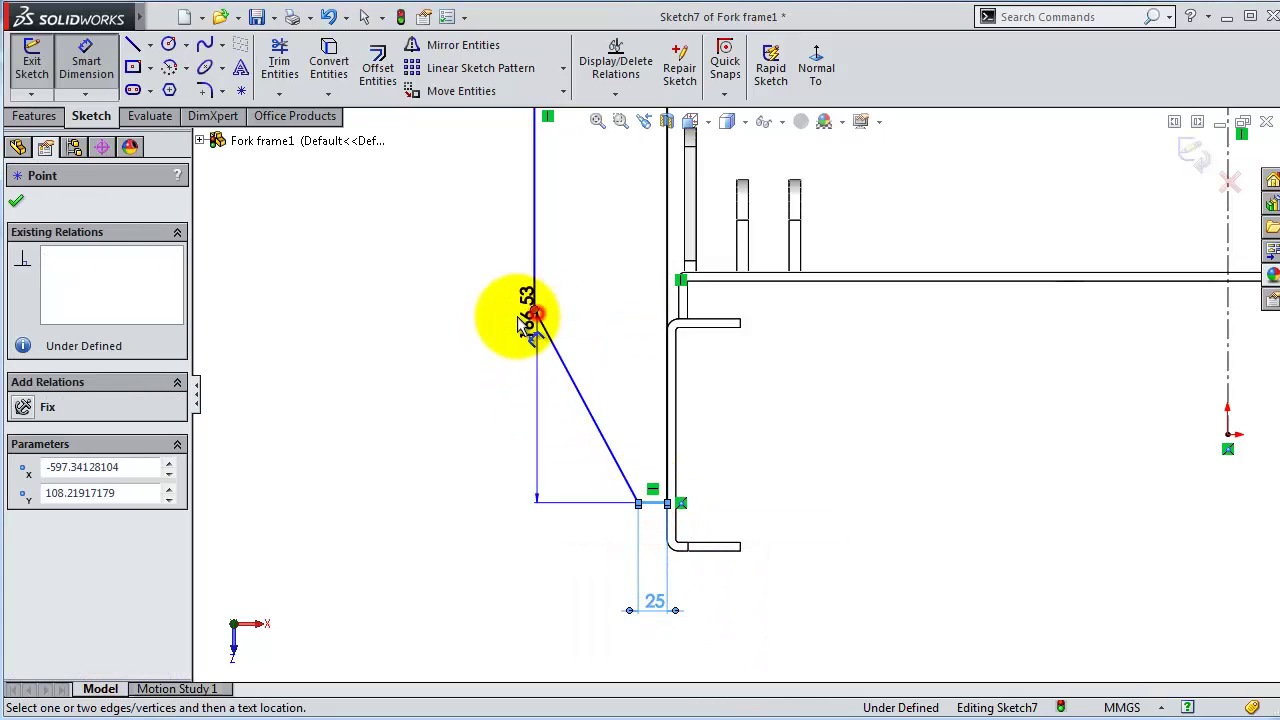
click(429, 350)
text(150)
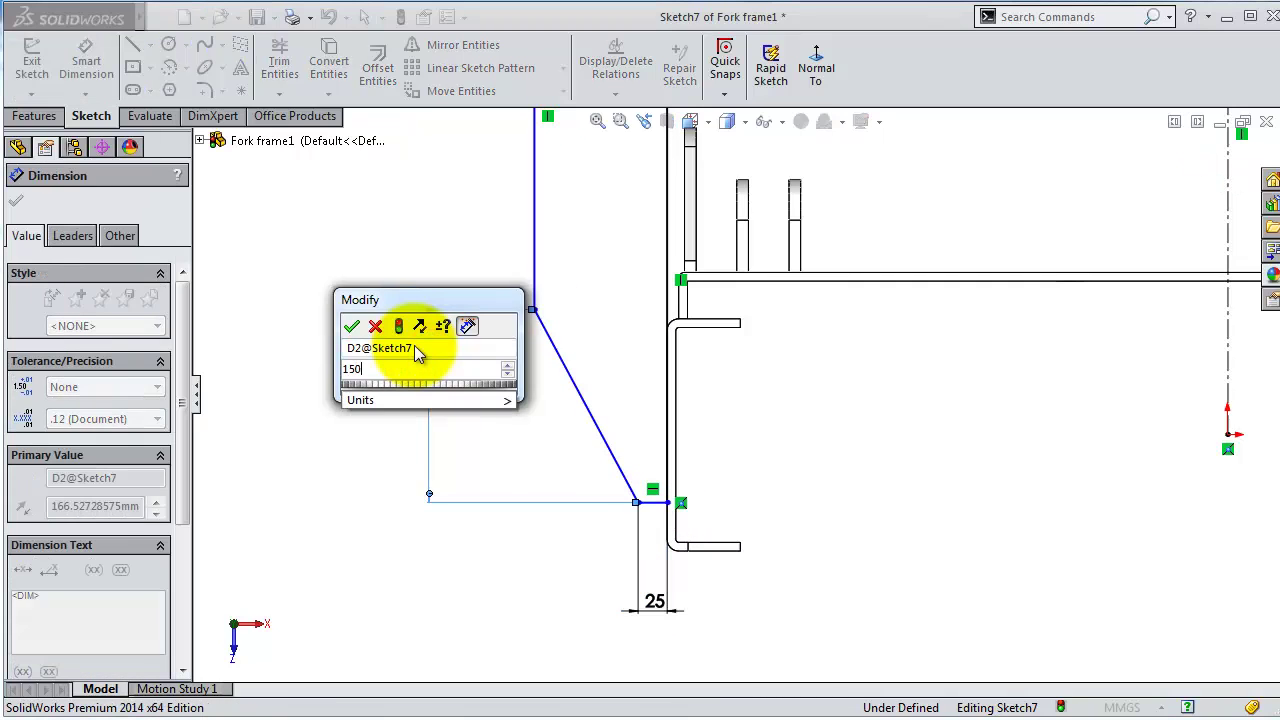
key(Return)
Step: Set the 100 mm horizontal offset from the upright edge line
click(535, 268)
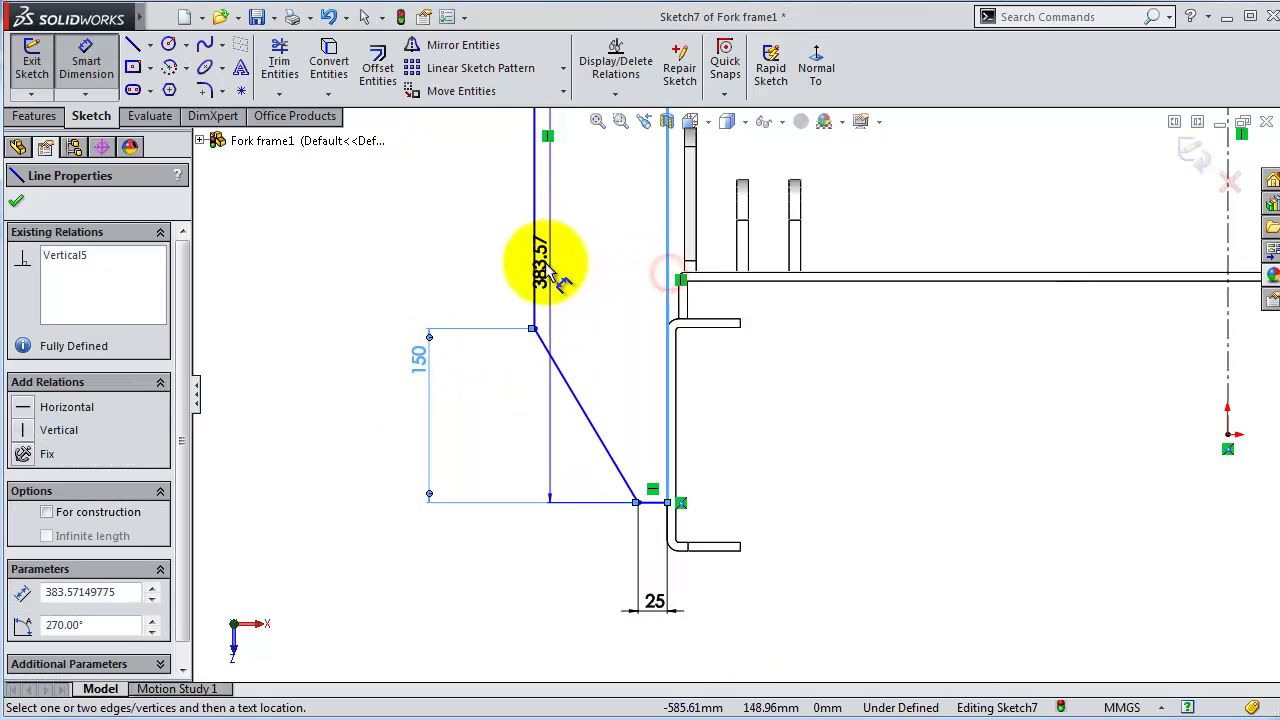
click(589, 660)
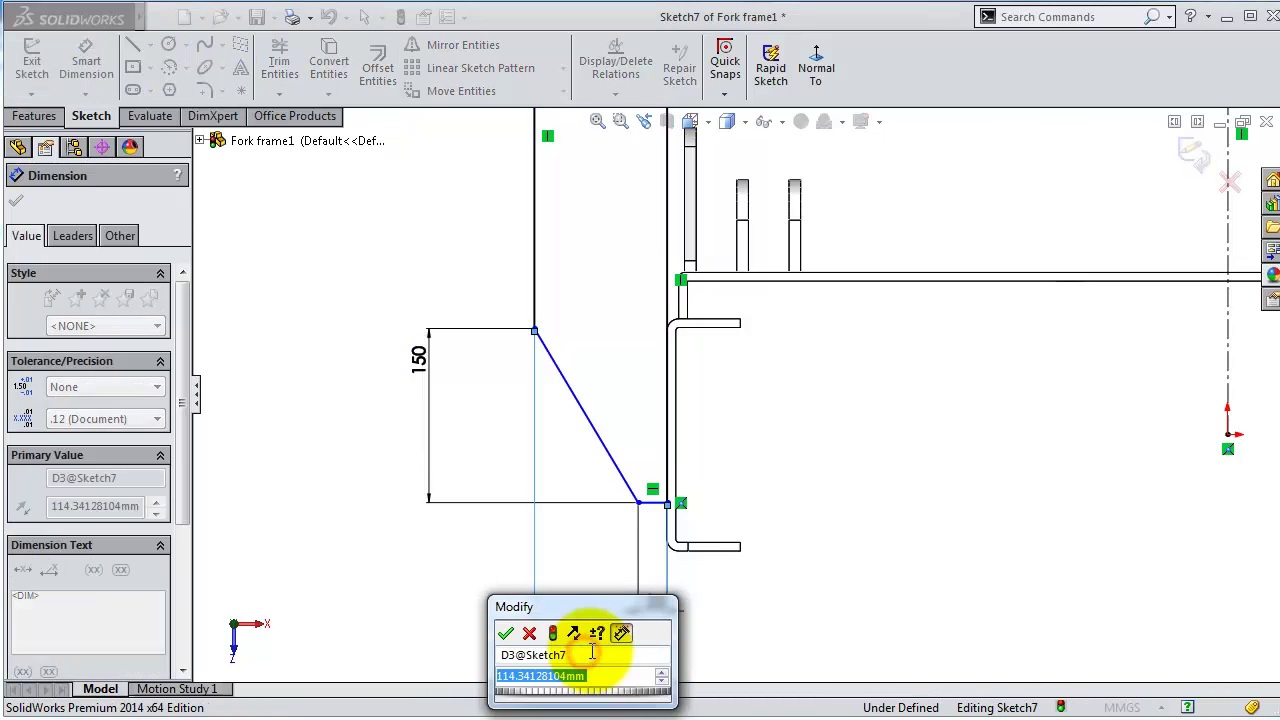
text(100)
key(Return)
scroll(634, 380, up, 1)
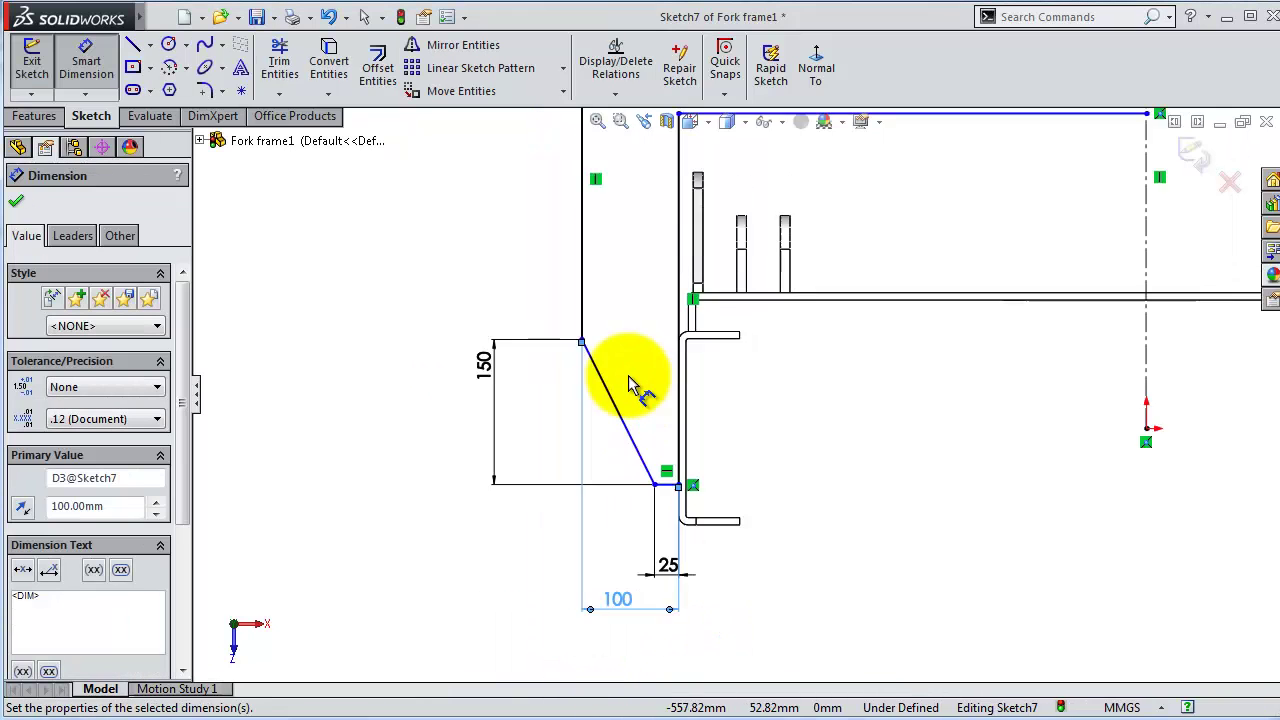
scroll(645, 350, up, 3)
scroll(645, 350, down, 4)
click(812, 593)
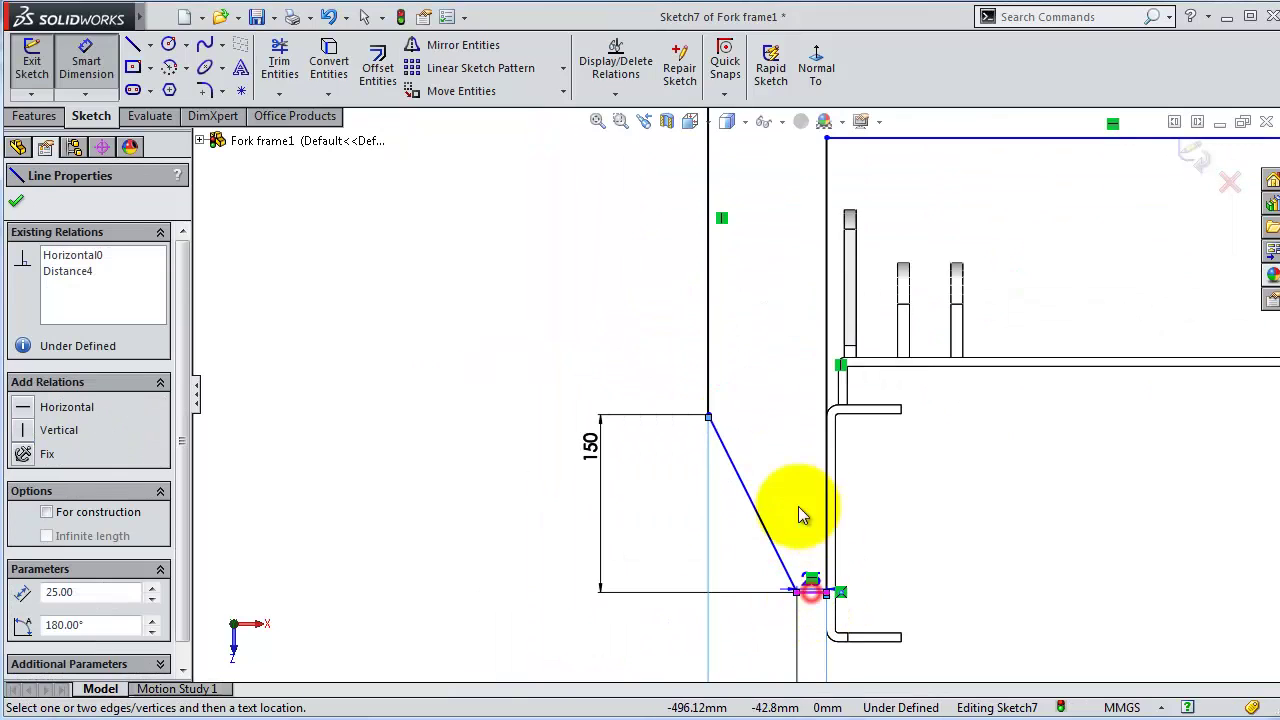
scroll(775, 400, up, 3)
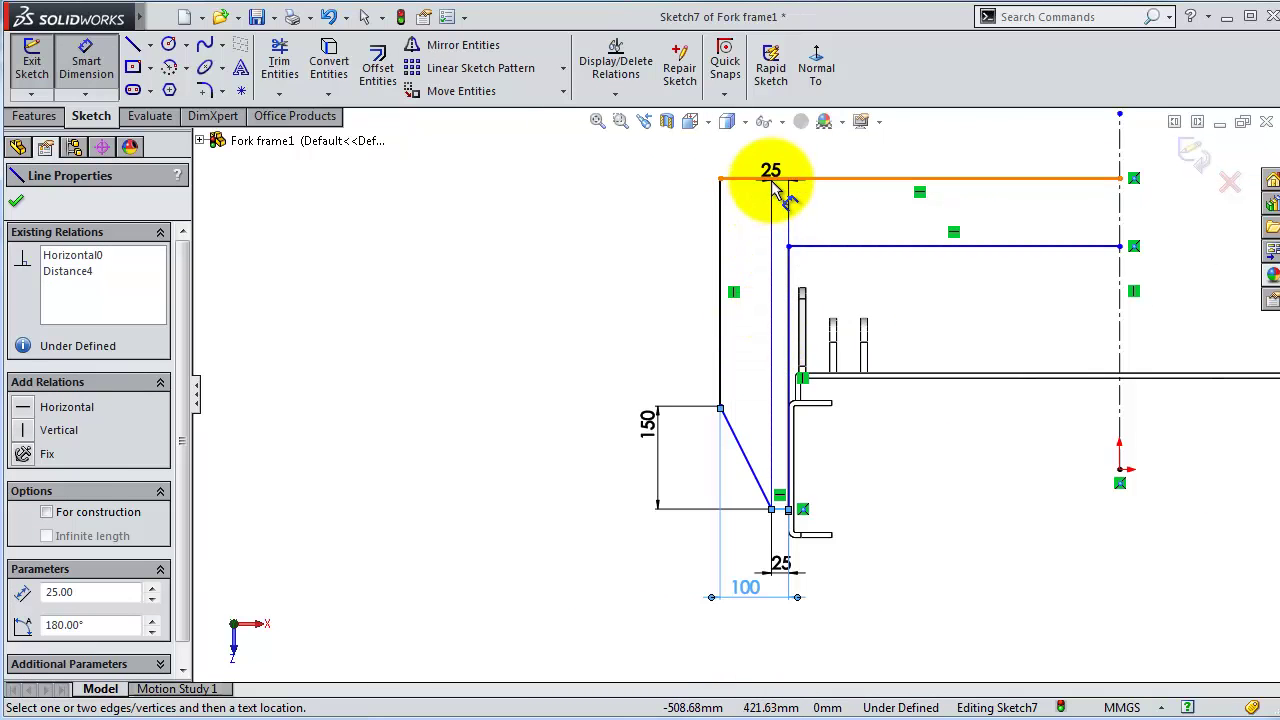
key(Escape)
Step: Dimension the upper vertical height to 290 mm
scroll(707, 396, down, 4)
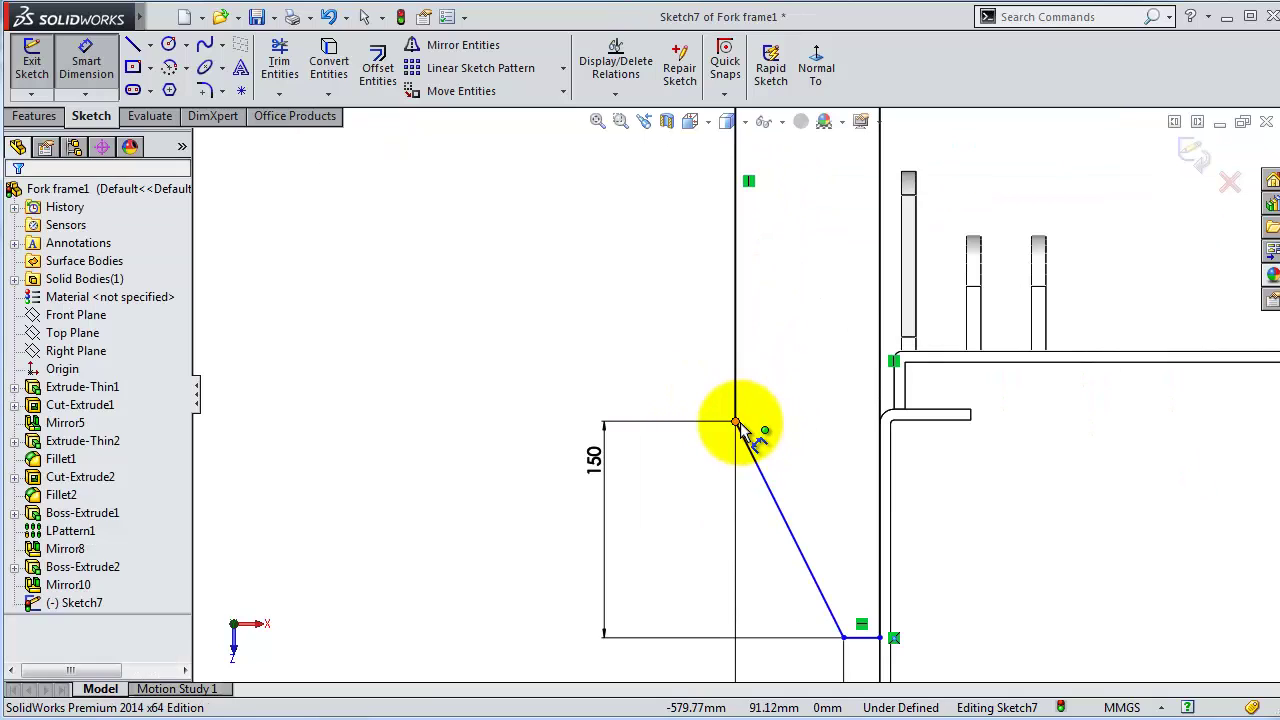
click(737, 424)
scroll(800, 300, up, 4)
click(795, 214)
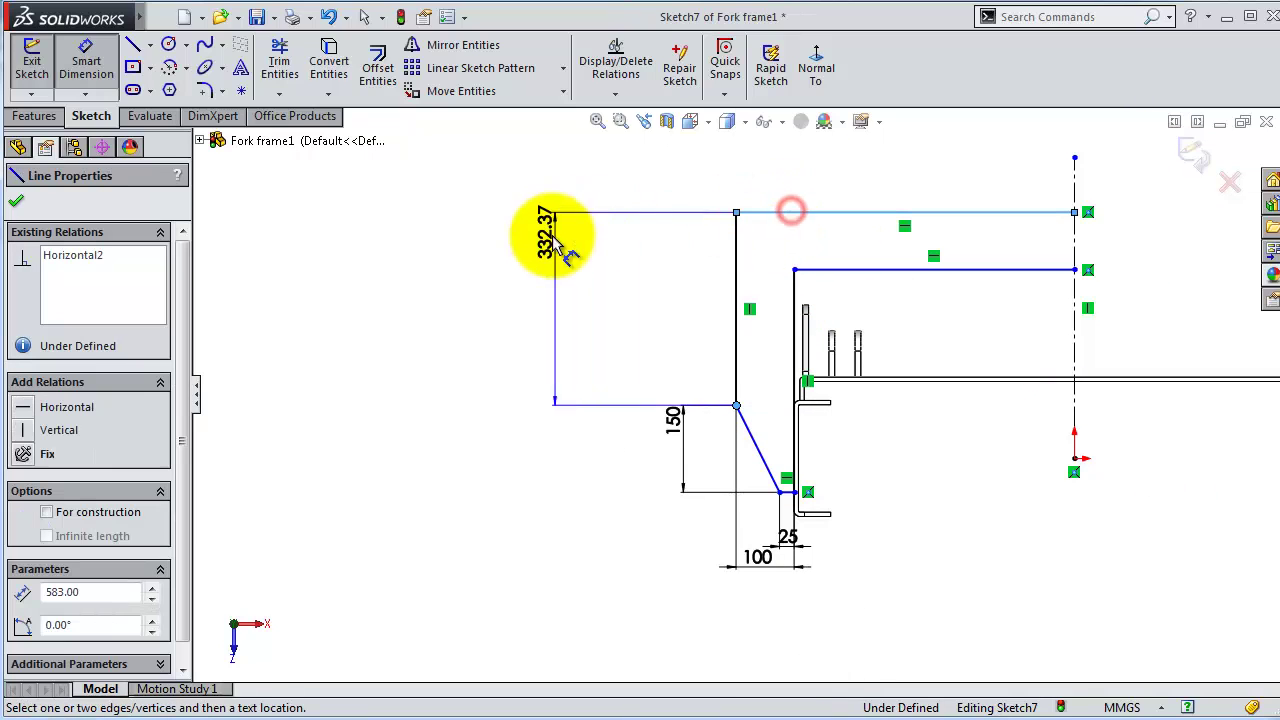
click(630, 278)
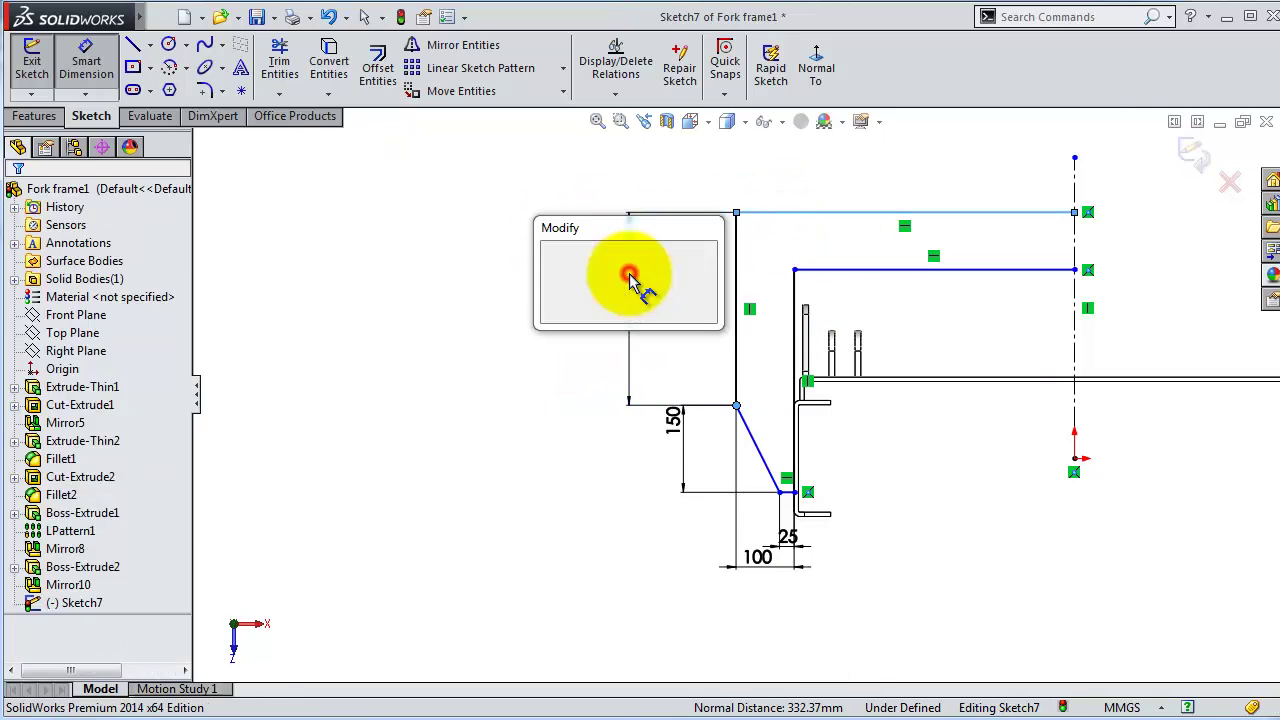
text(290)
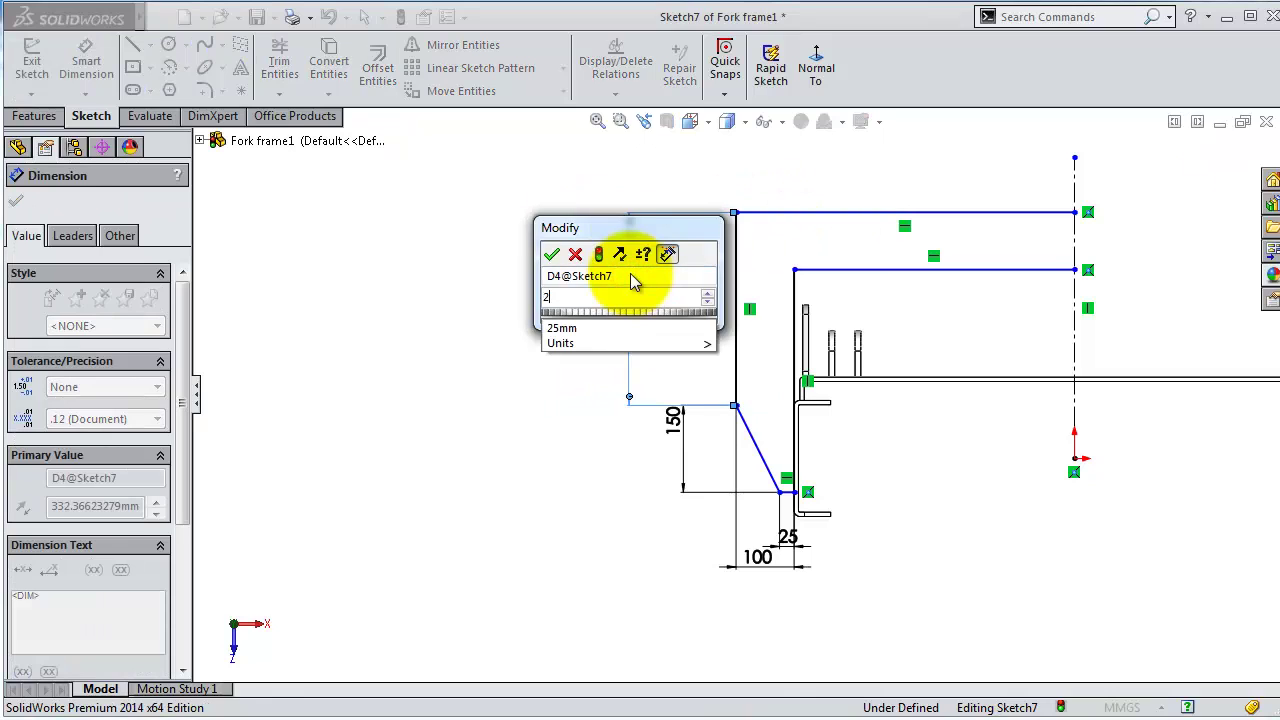
key(Return)
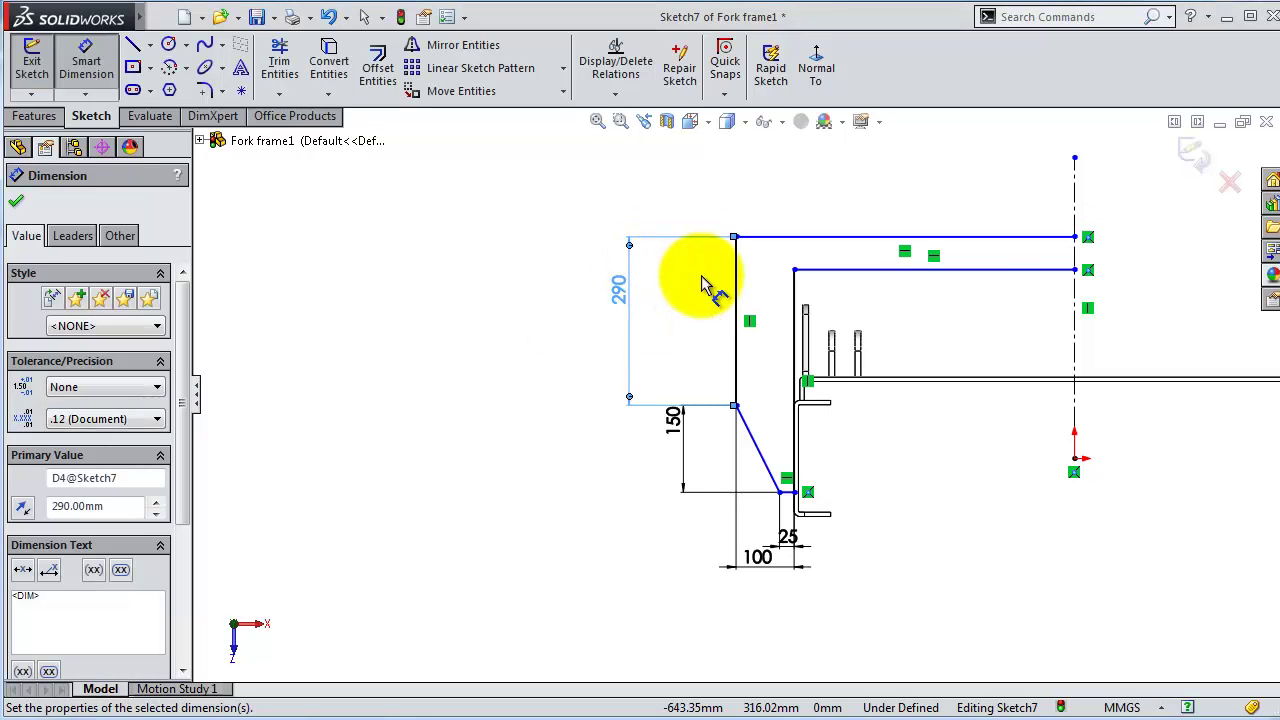
scroll(747, 322, down, 1)
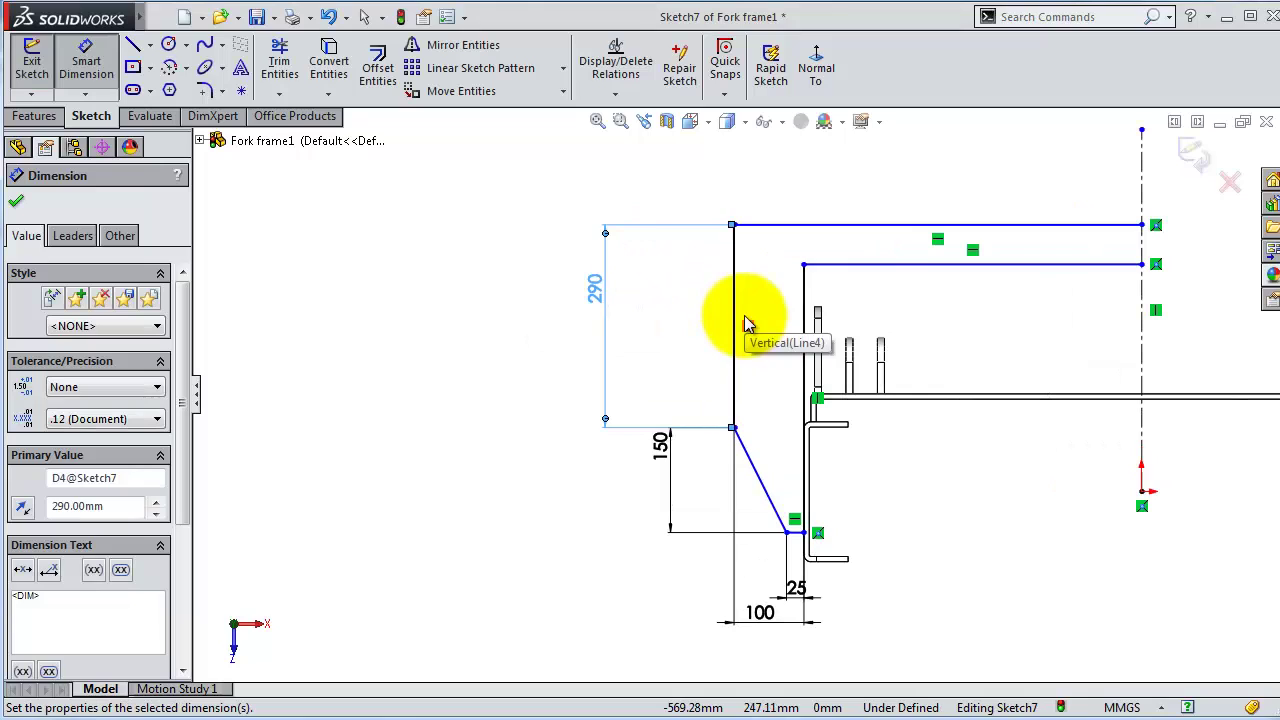
Step: Dimension the lower line's spacing from the top line, changing it from 75 to 150 mm
click(888, 264)
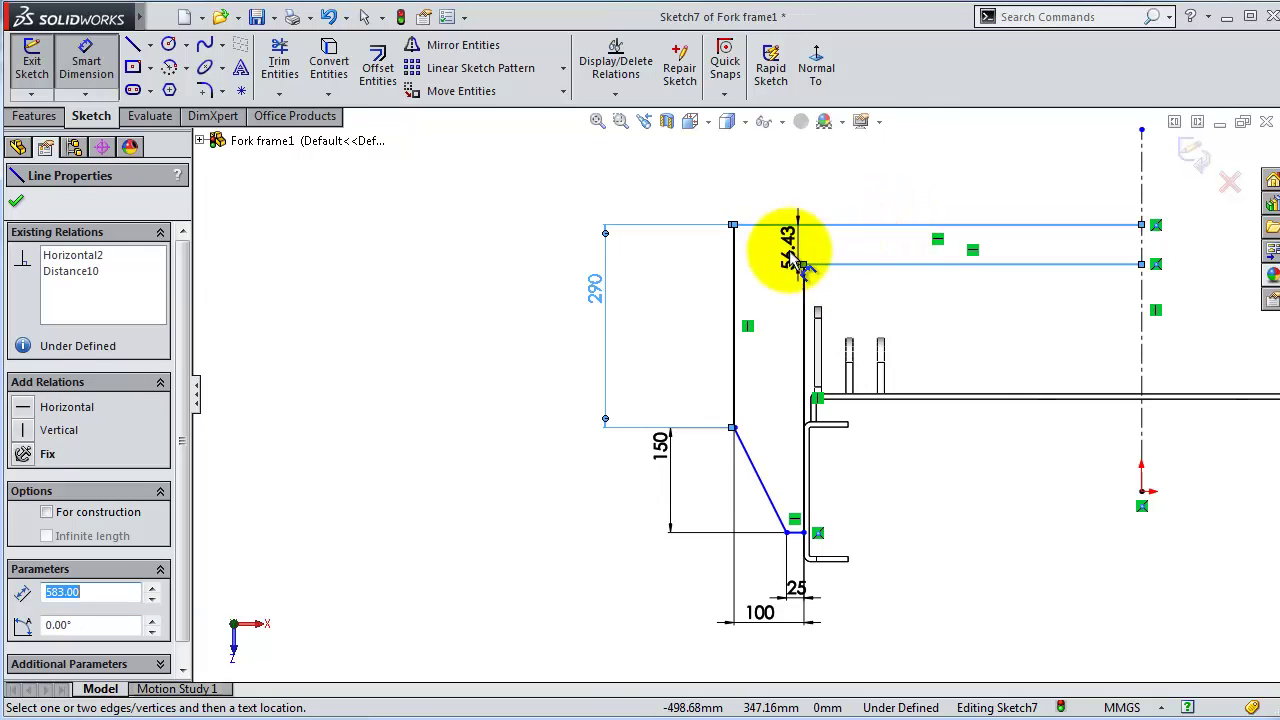
click(775, 279)
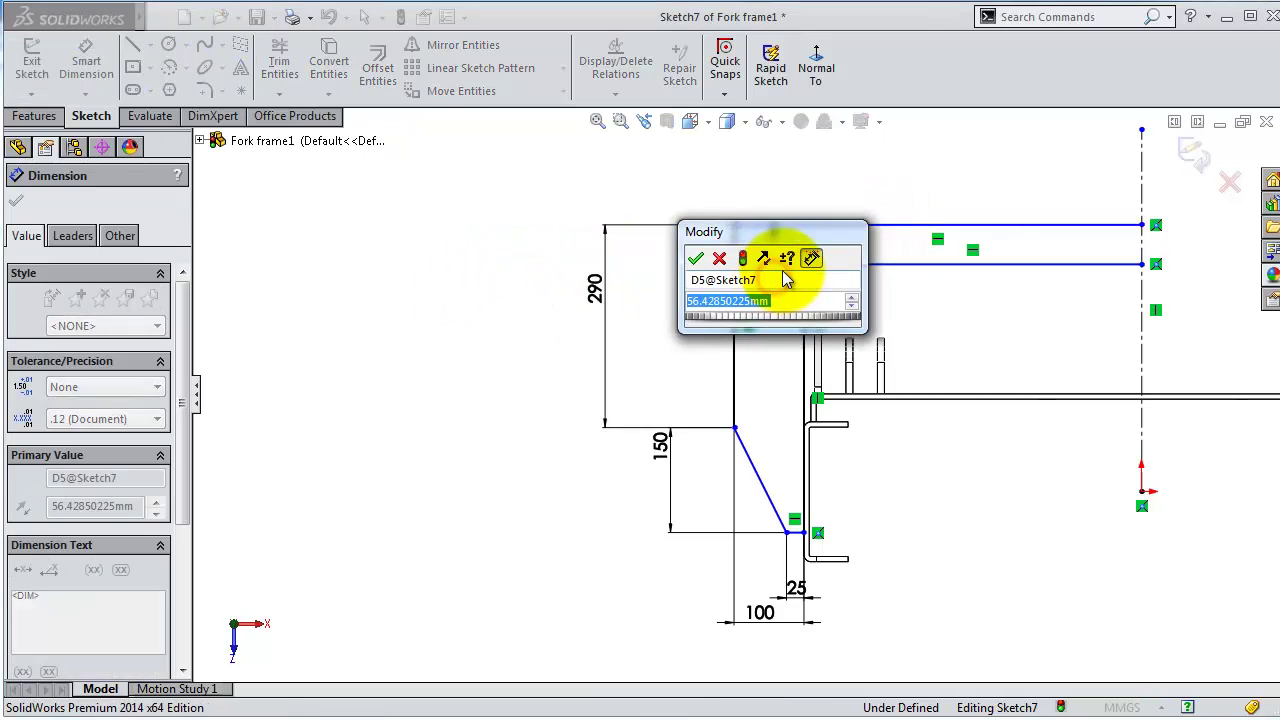
text(75)
key(Return)
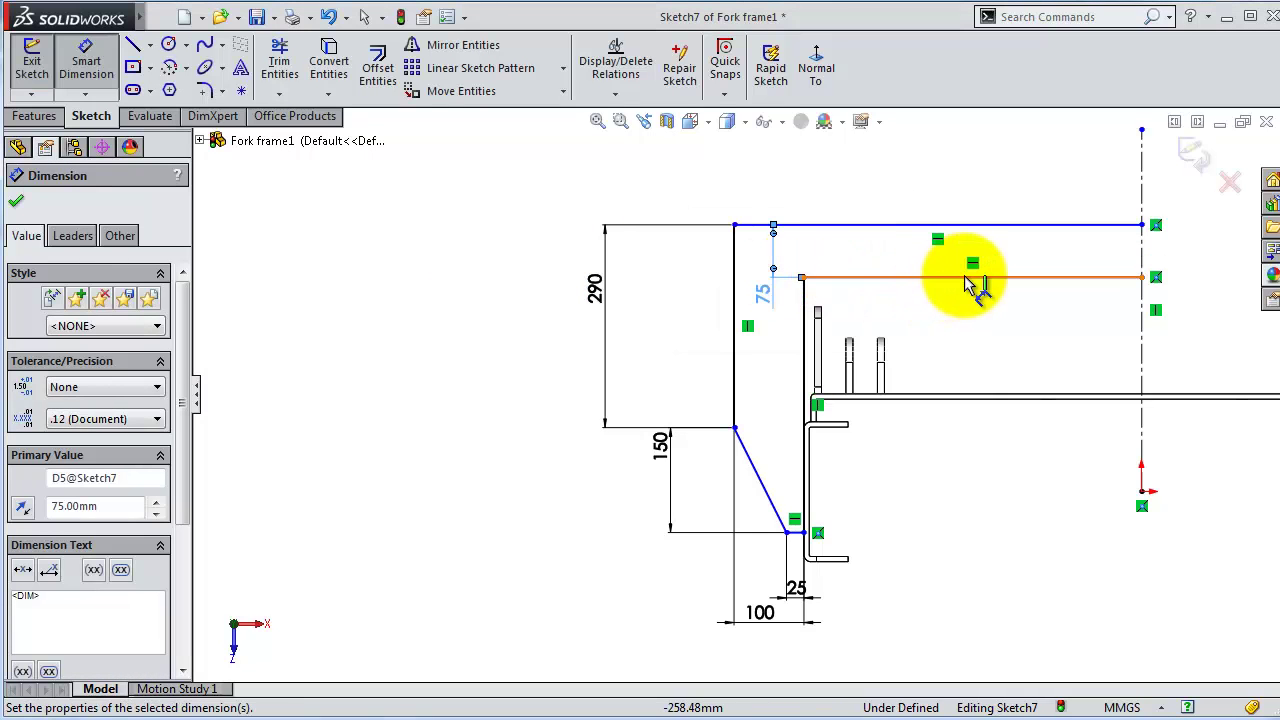
scroll(962, 305, down, 1)
scroll(957, 300, down, 1)
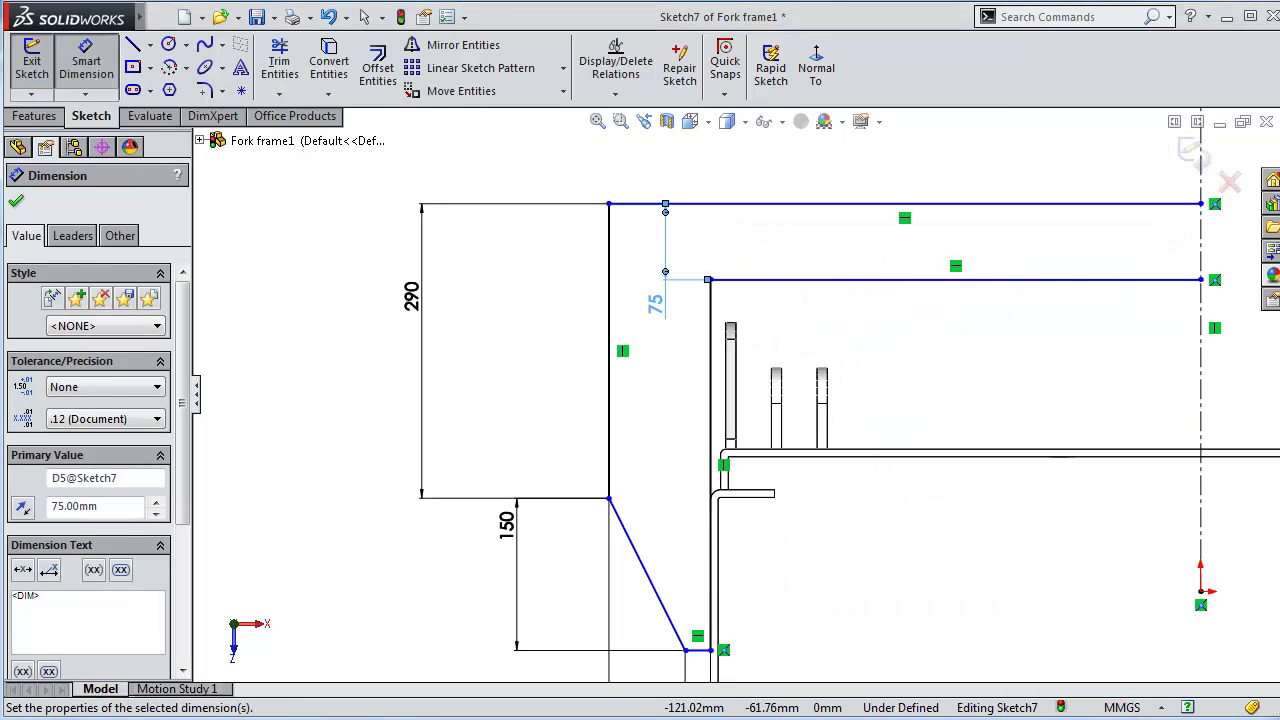
double_click(655, 302)
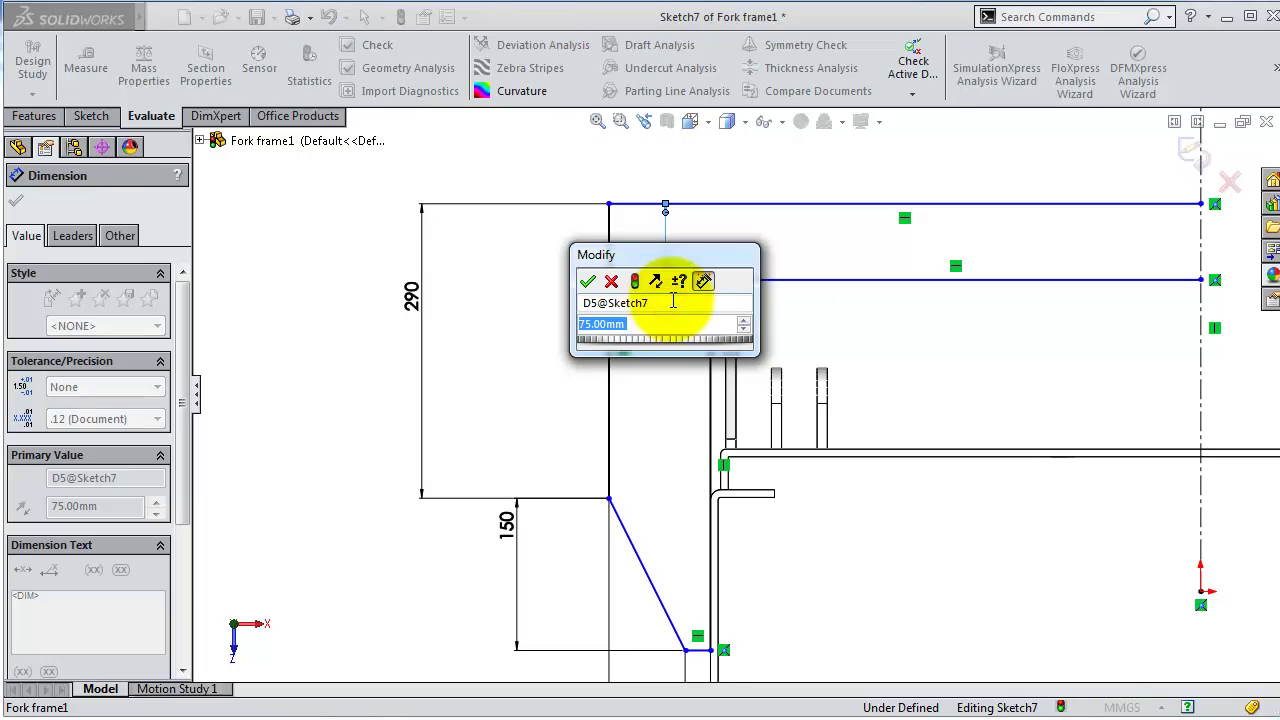
text(150)
key(Return)
scroll(943, 366, up, 2)
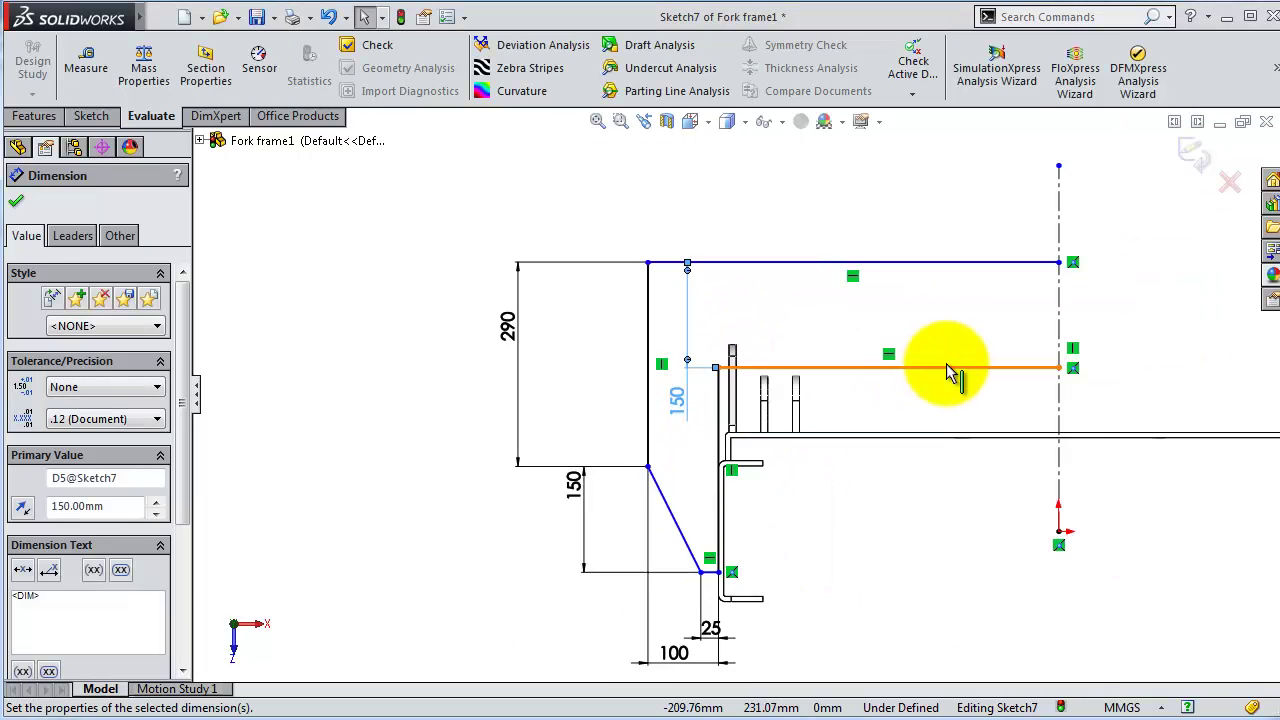
scroll(809, 436, down, 1)
scroll(686, 579, up, 1)
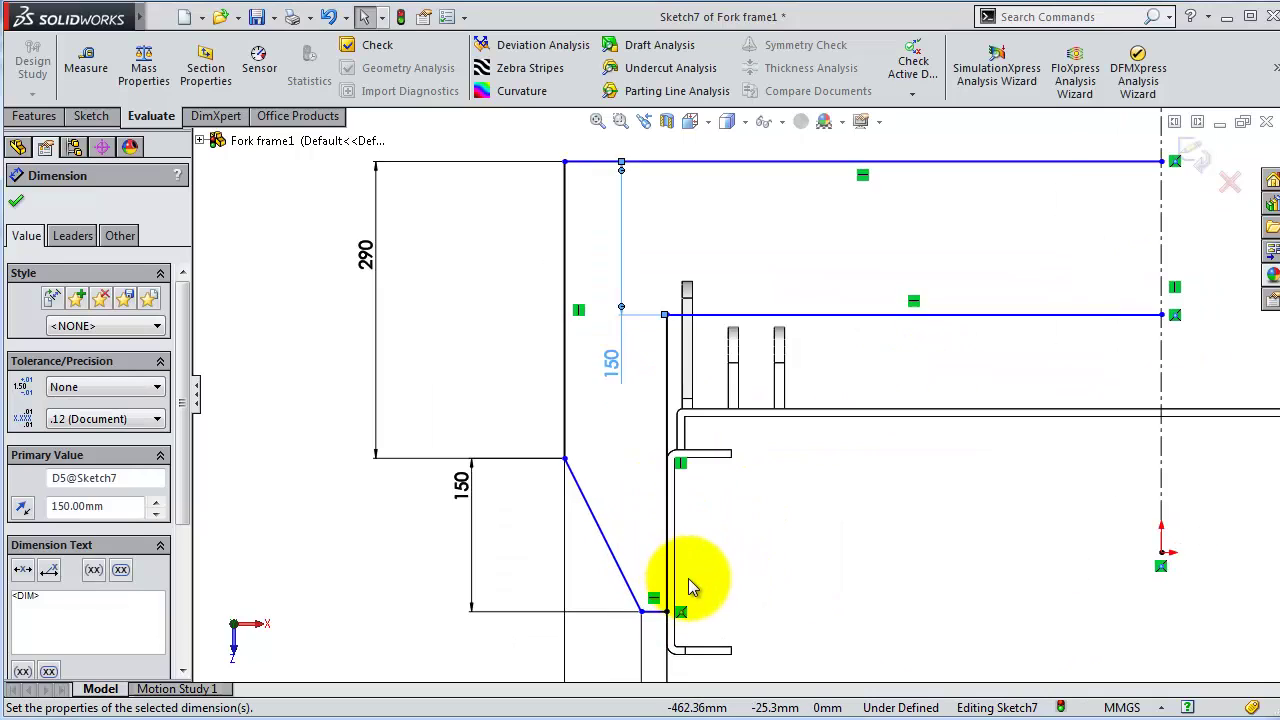
scroll(688, 578, up, 1)
scroll(760, 571, down, 1)
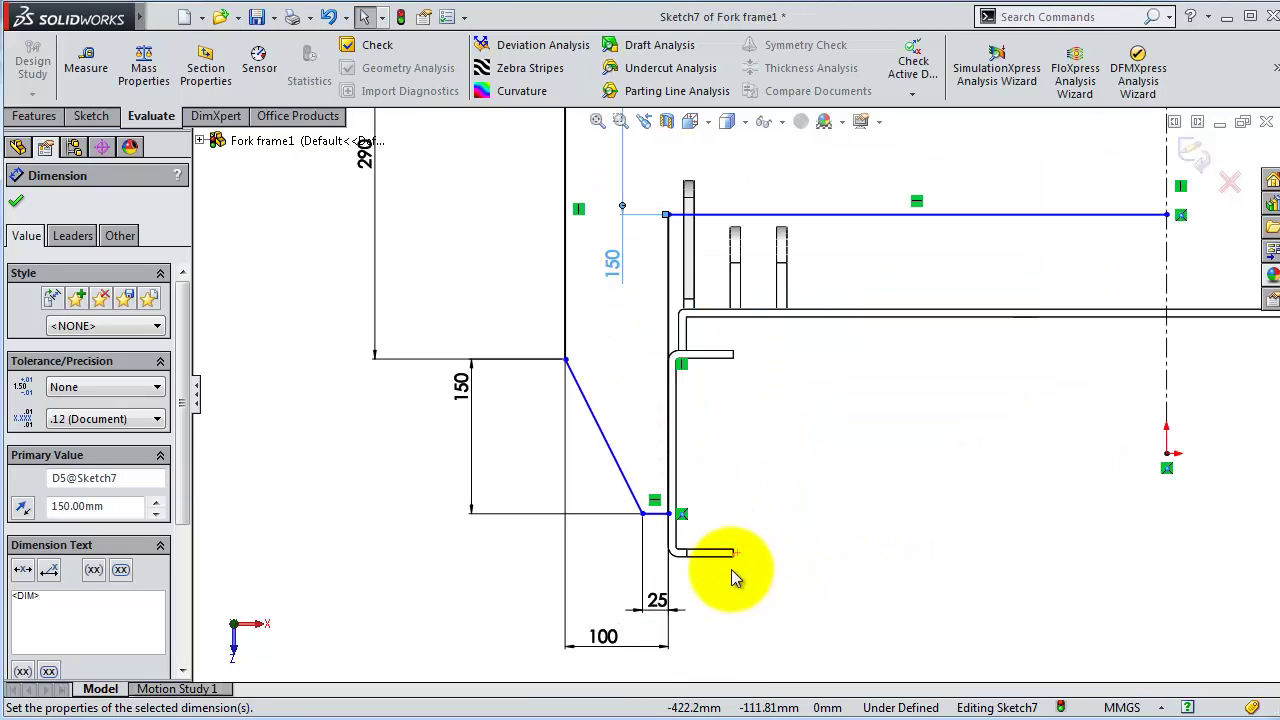
Step: Dimension the short vertical gap by the bottom tab to 38 mm
click(656, 516)
key(Escape)
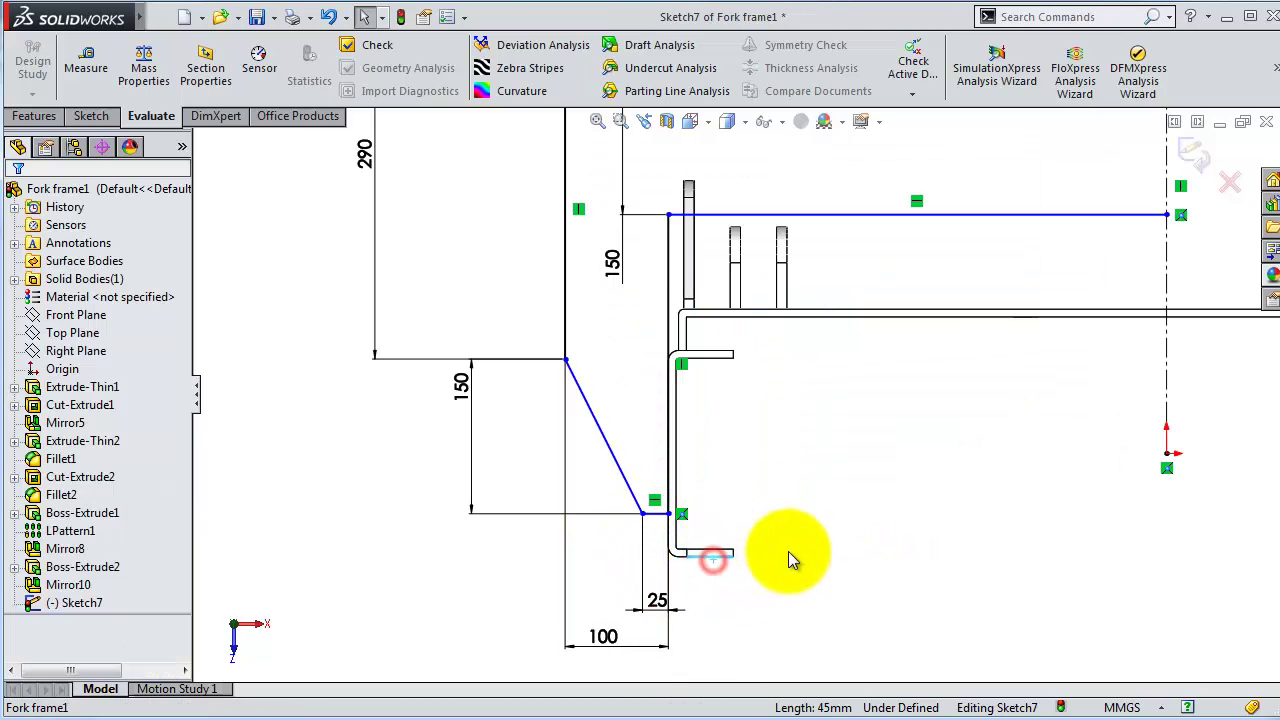
click(38, 117)
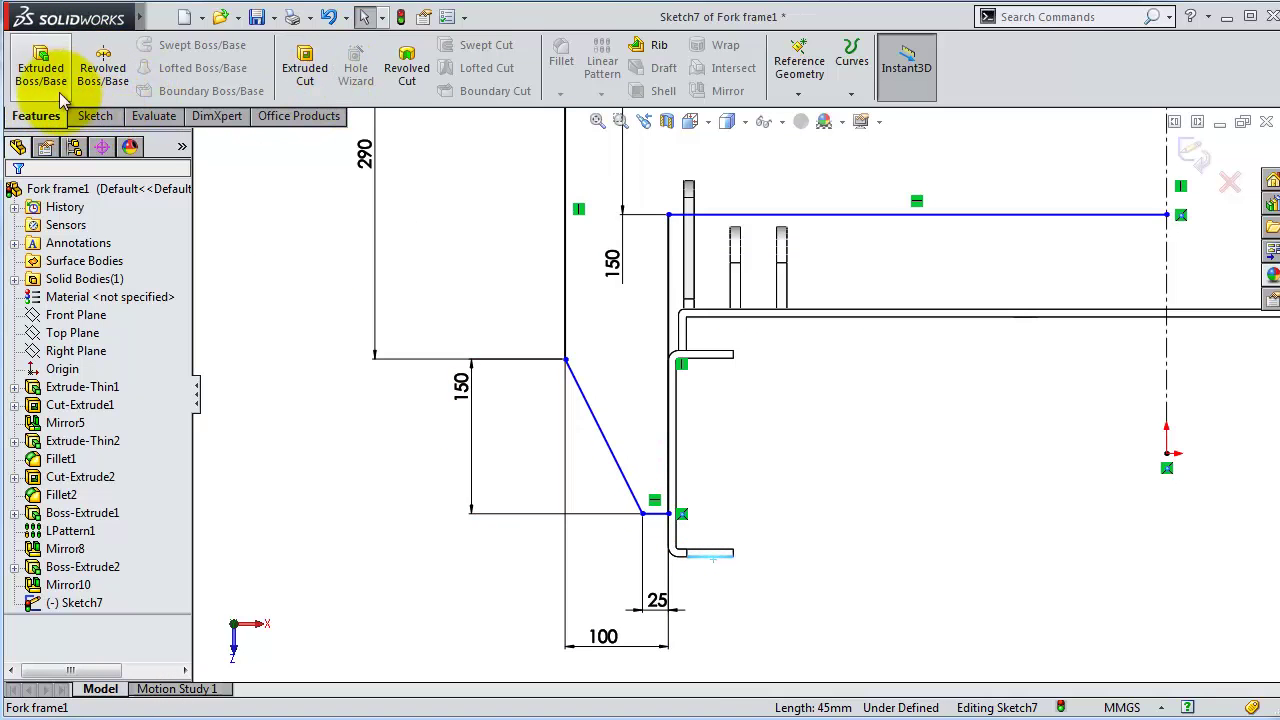
click(97, 117)
click(86, 62)
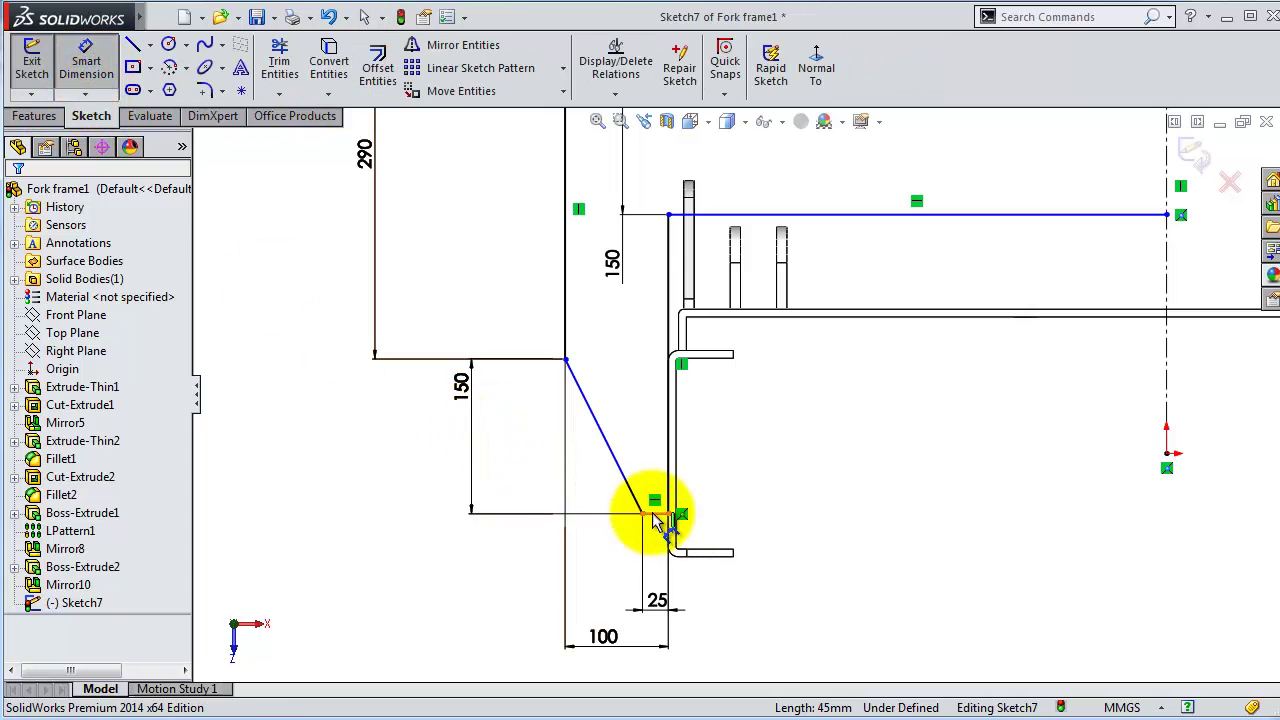
click(651, 513)
click(712, 553)
click(727, 561)
click(805, 555)
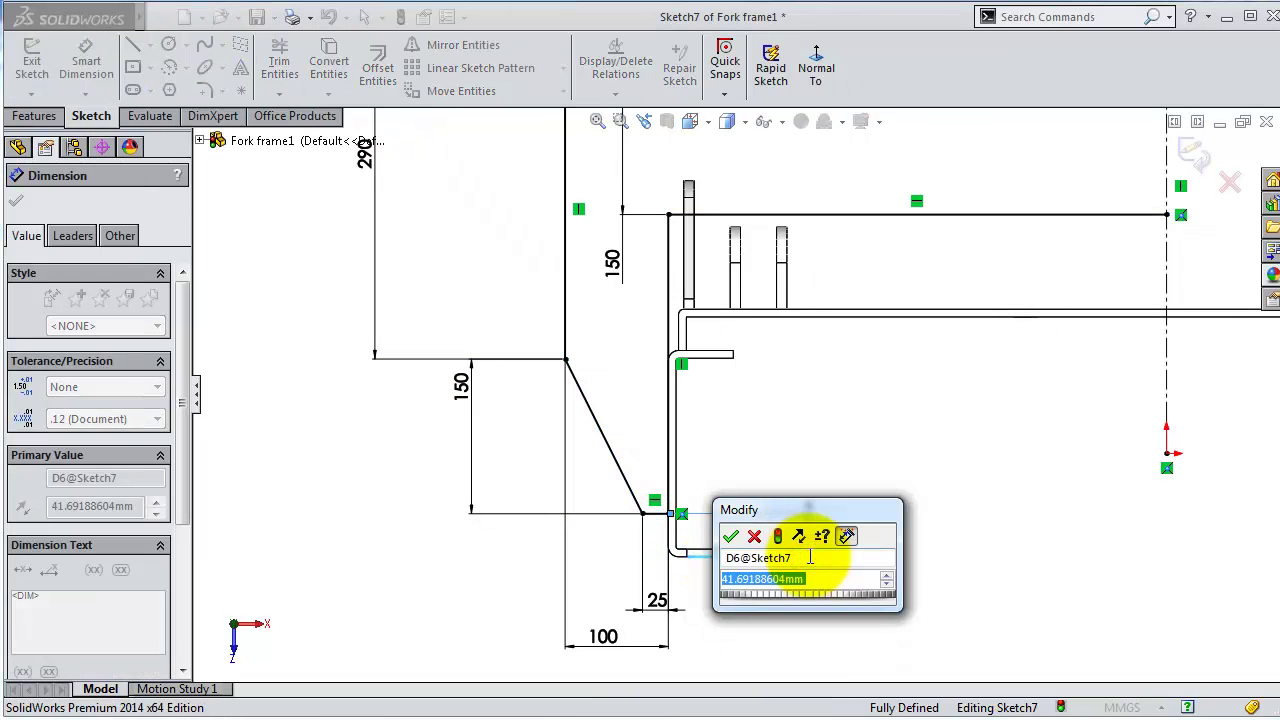
text(38)
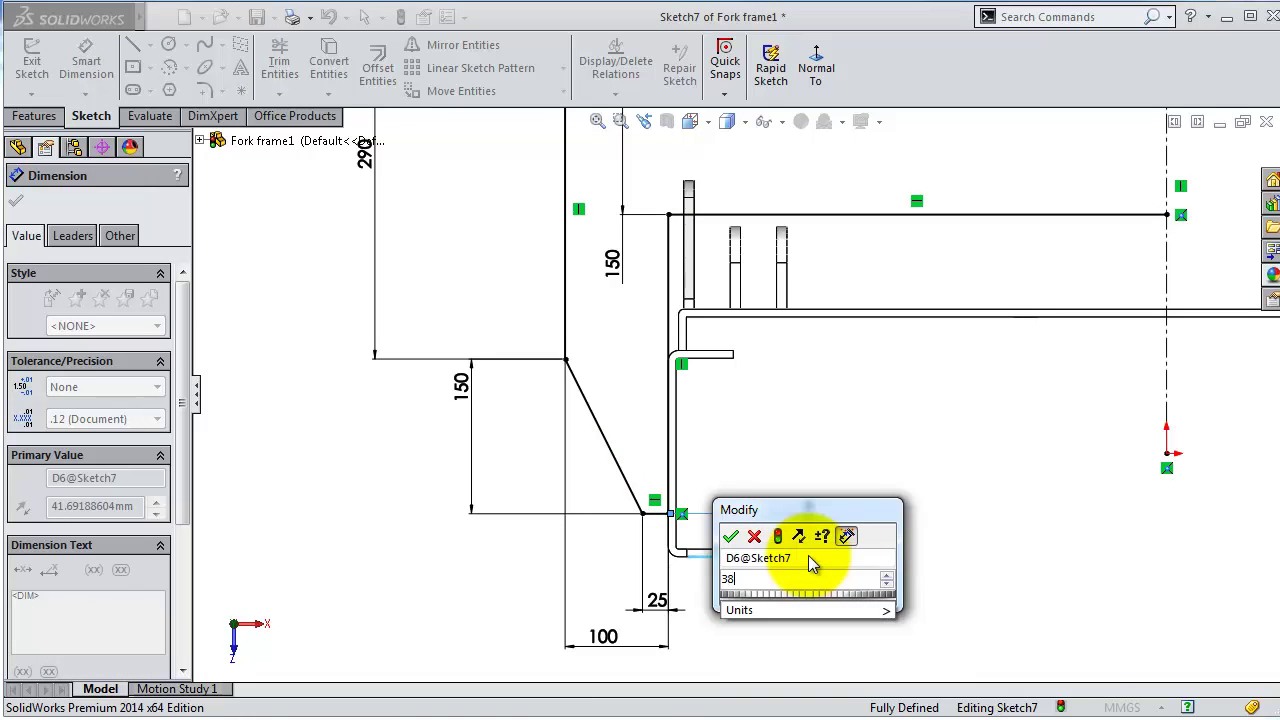
key(Return)
Step: Round the inner upper corner with a 50 mm sketch fillet
key(z)
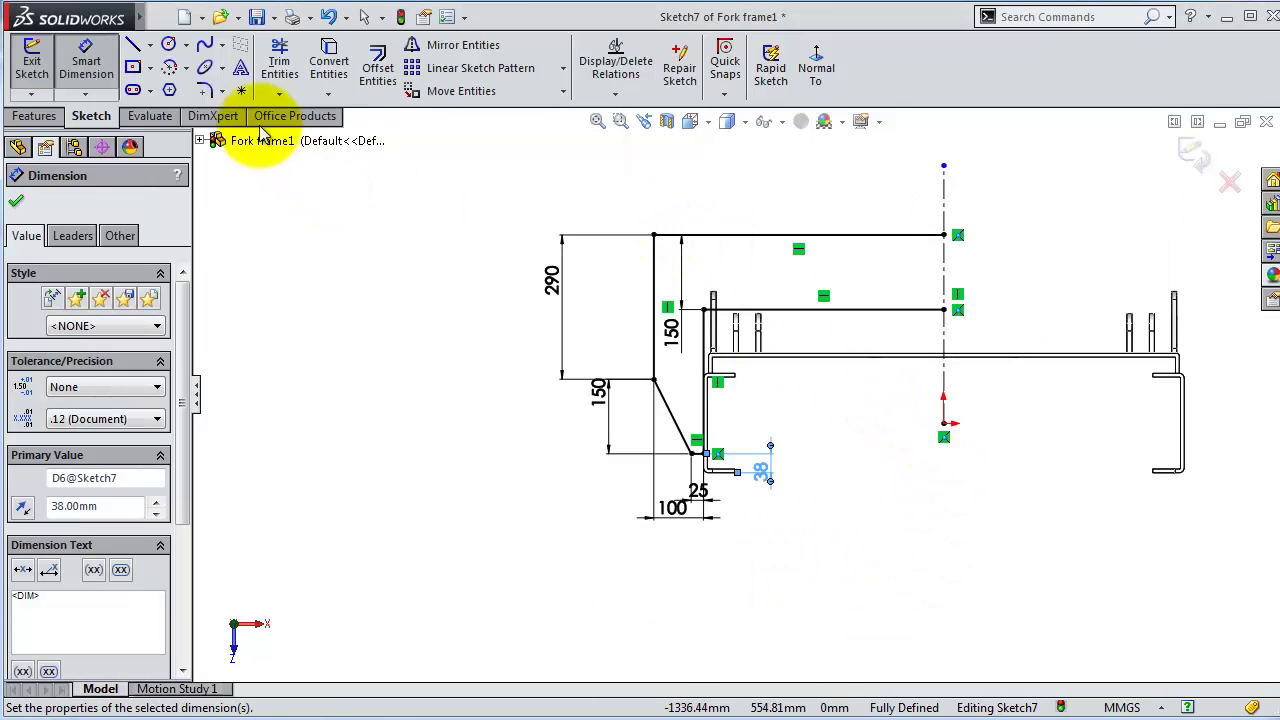
click(205, 90)
text(50)
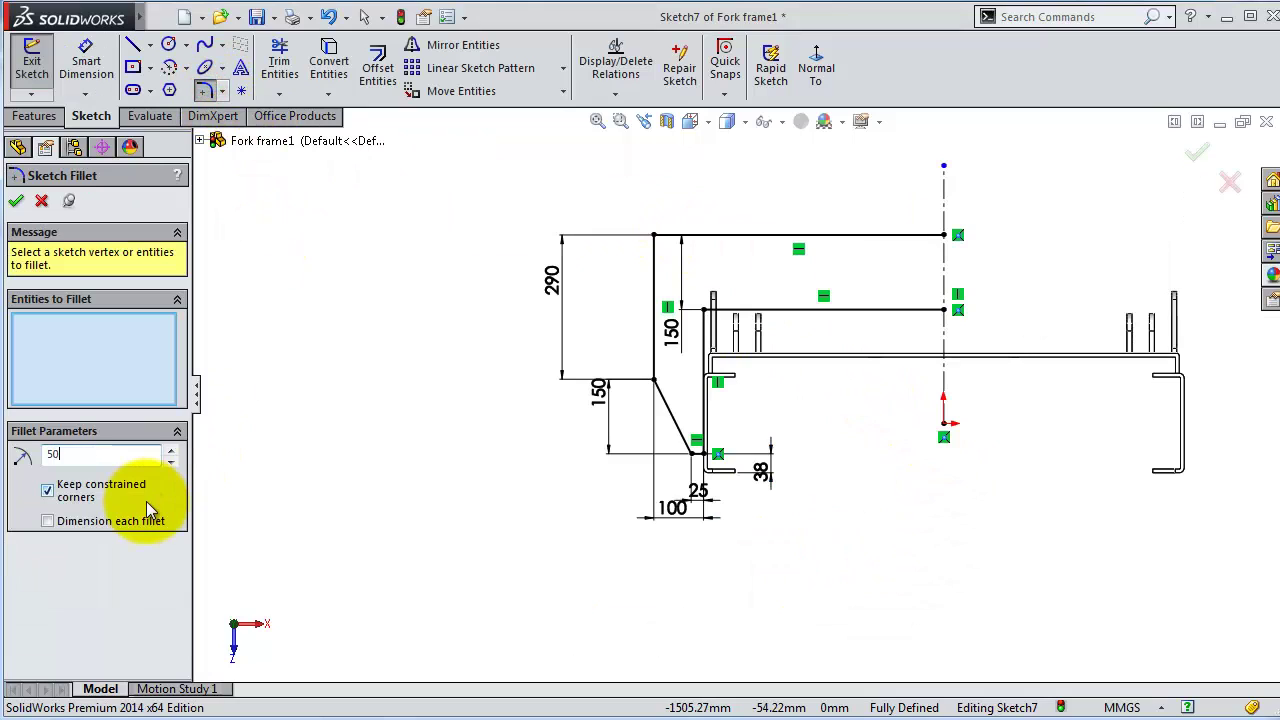
click(25, 488)
scroll(614, 358, down, 3)
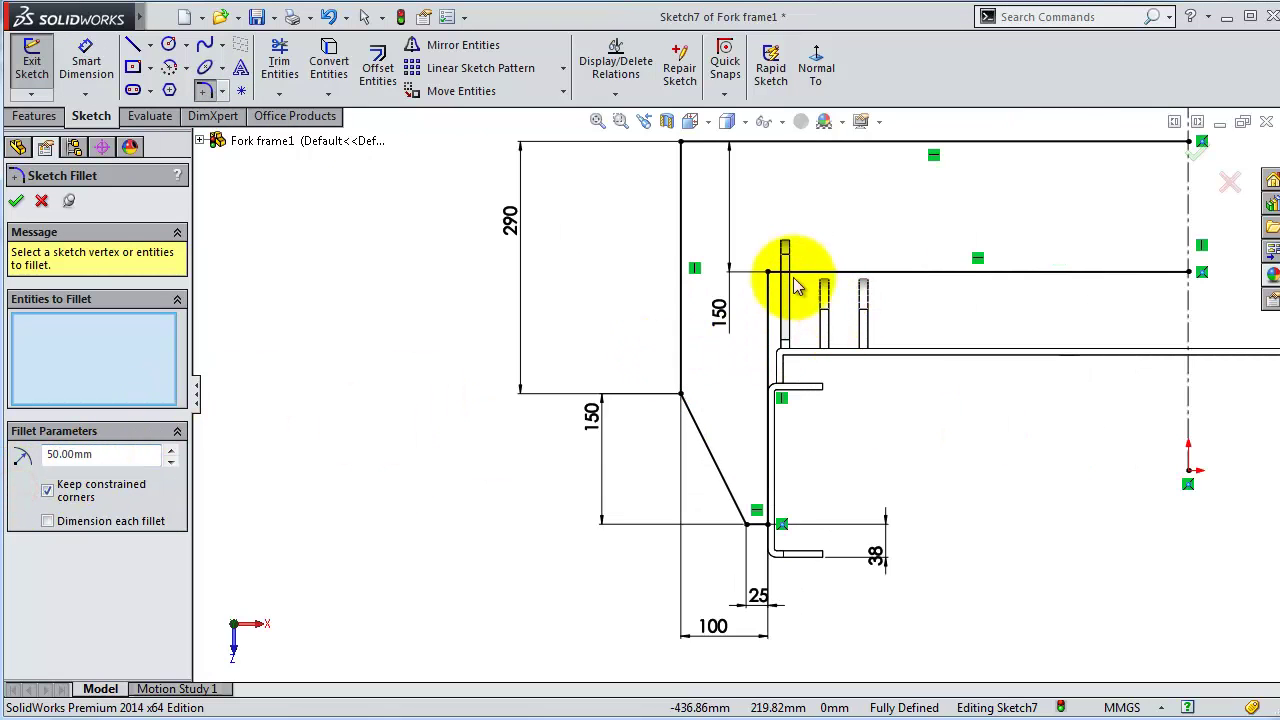
click(768, 273)
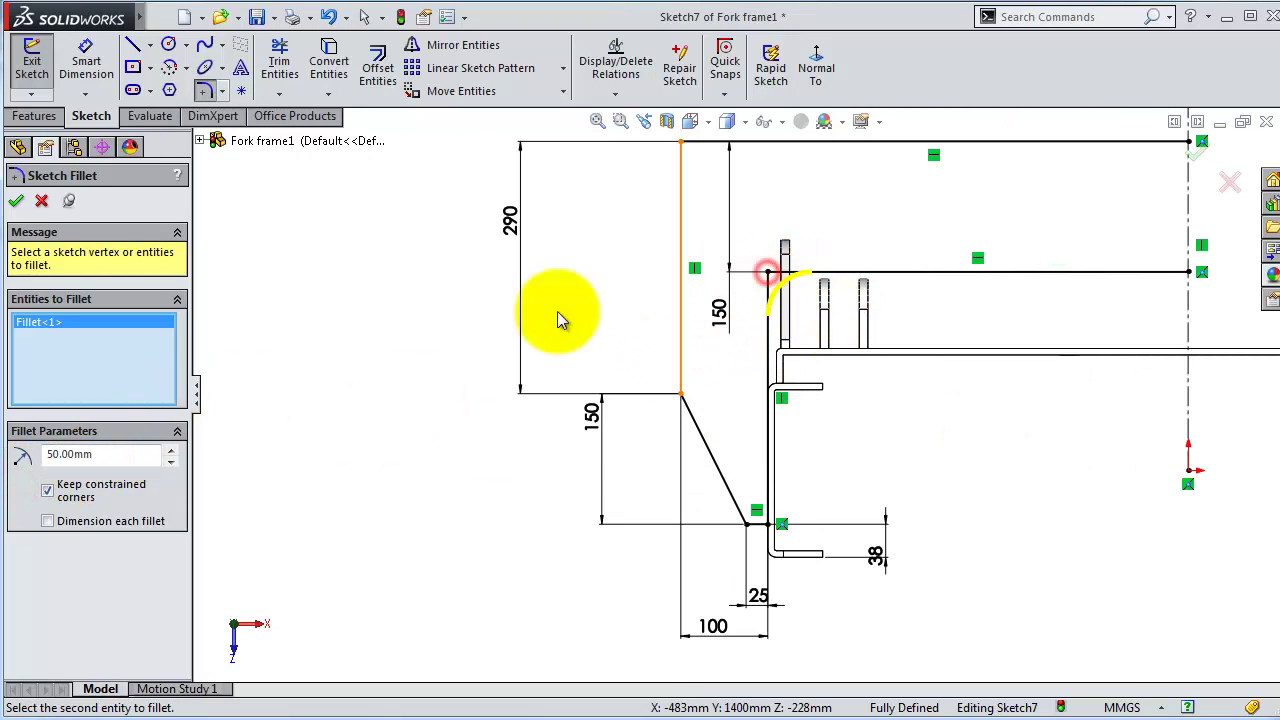
click(16, 200)
Step: Round the outer top-left corner with a 75 mm sketch fillet
double_click(113, 456)
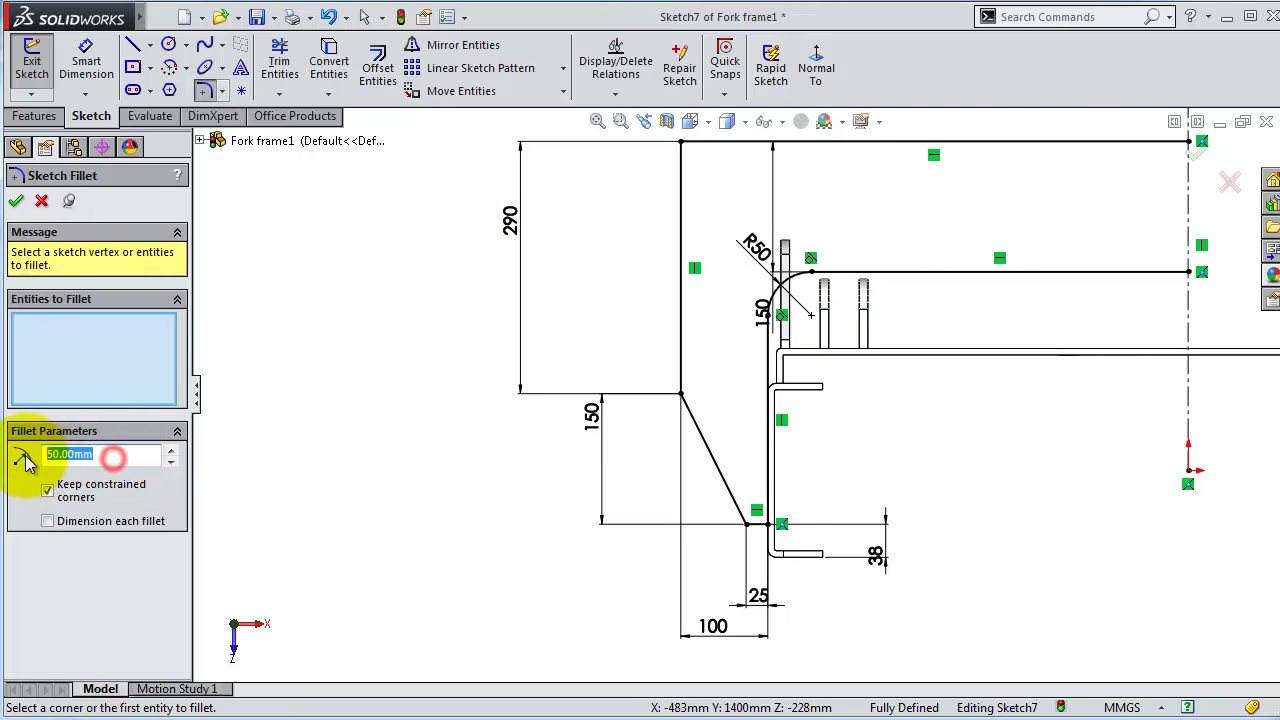
text(75)
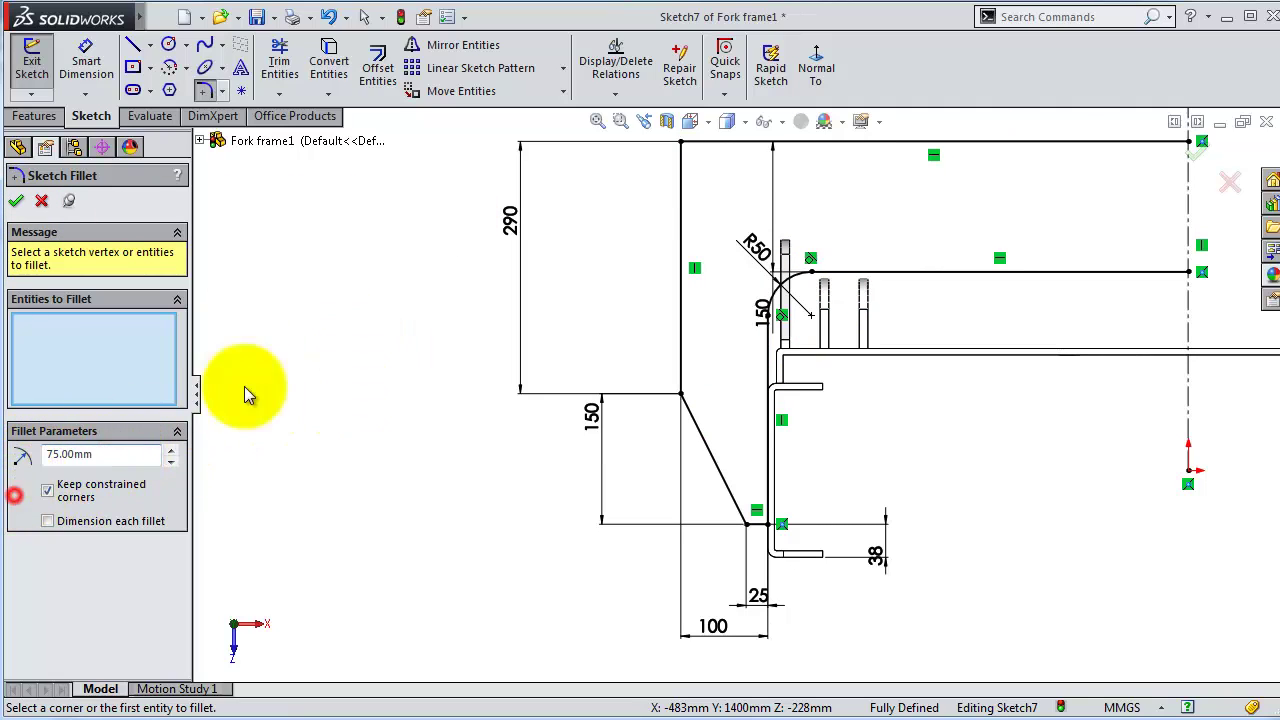
click(683, 145)
click(683, 145)
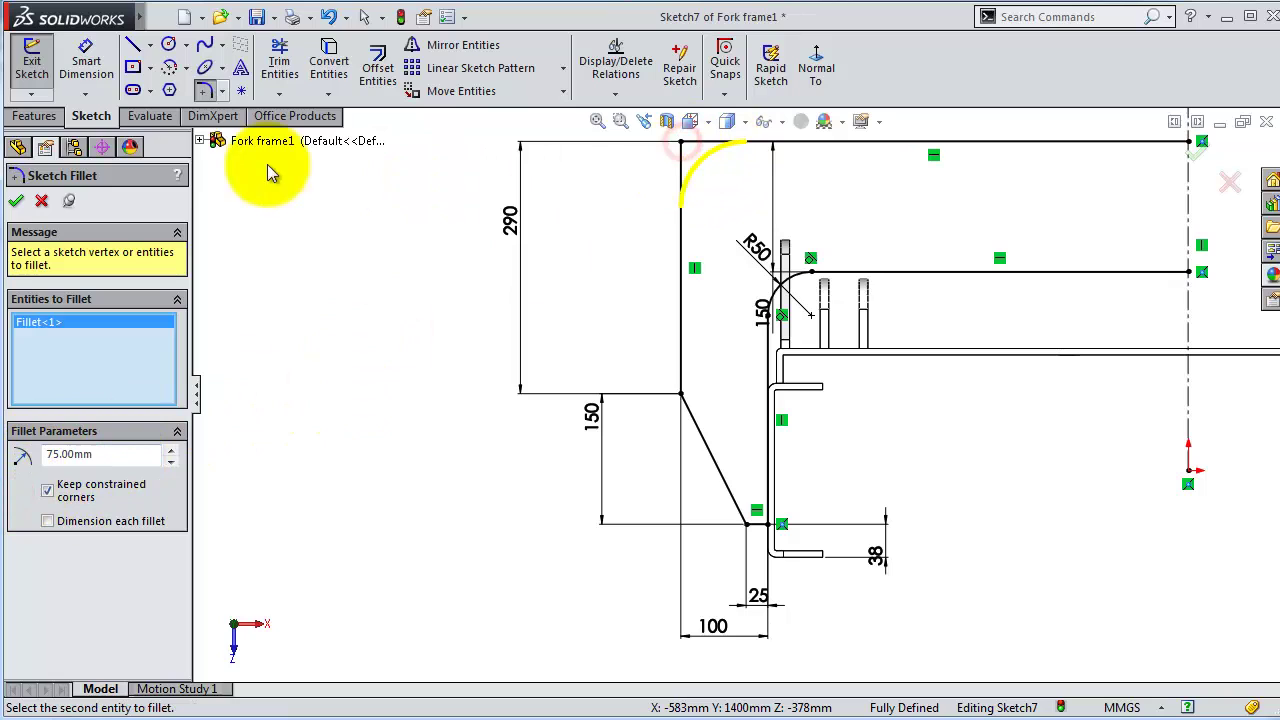
click(16, 200)
scroll(1000, 285, up, 1)
scroll(991, 274, up, 1)
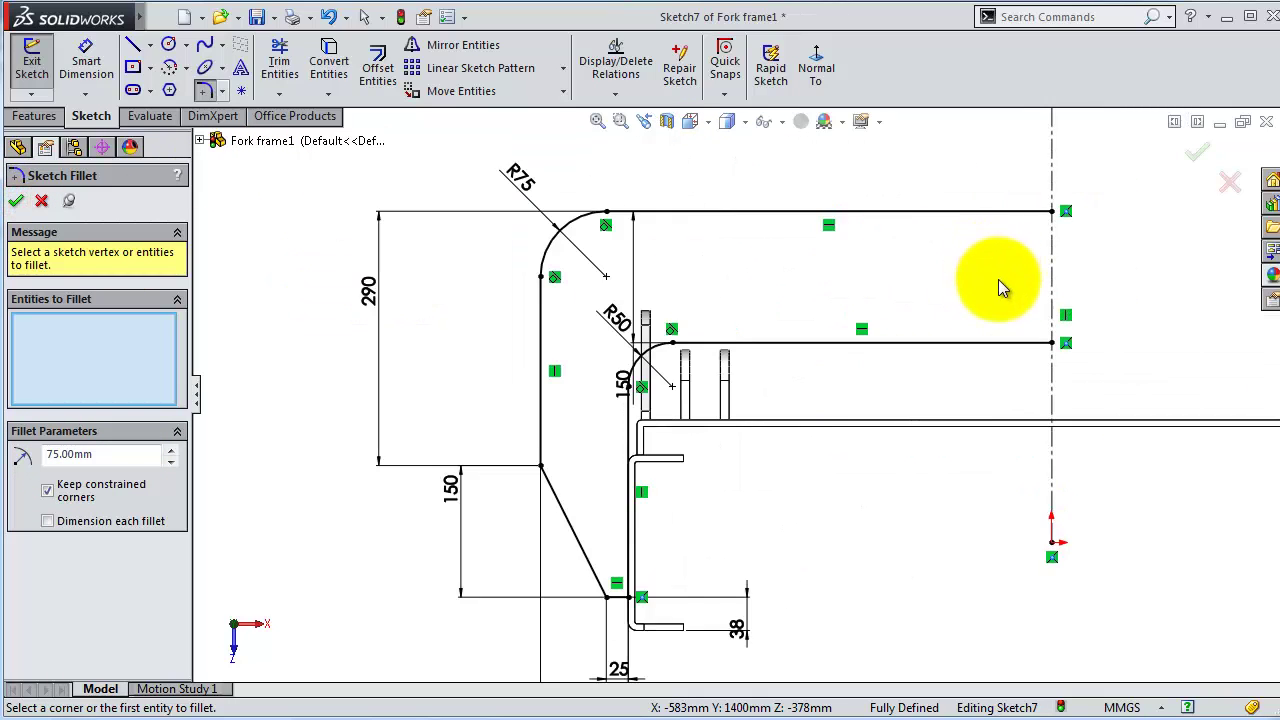
scroll(998, 279, up, 1)
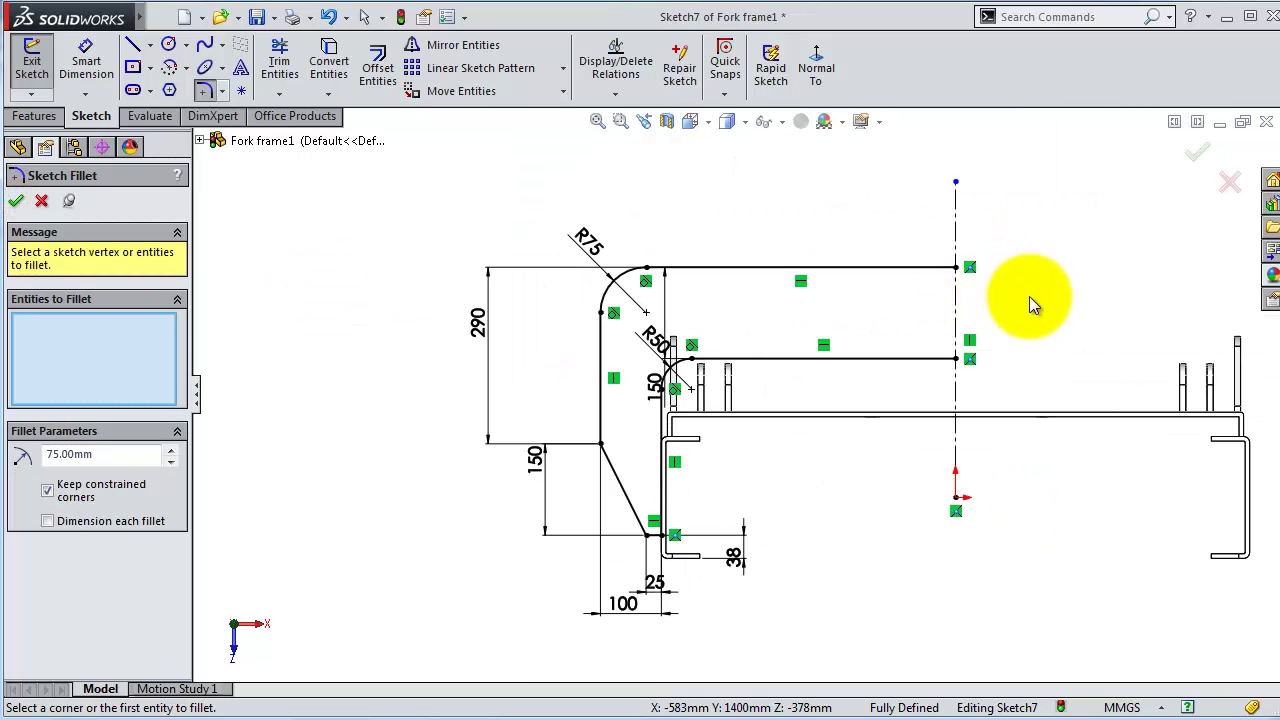
Step: Mirror the bar's lines, R75 and R50 arcs, diagonal and bottom line about the vertical centreline
click(460, 45)
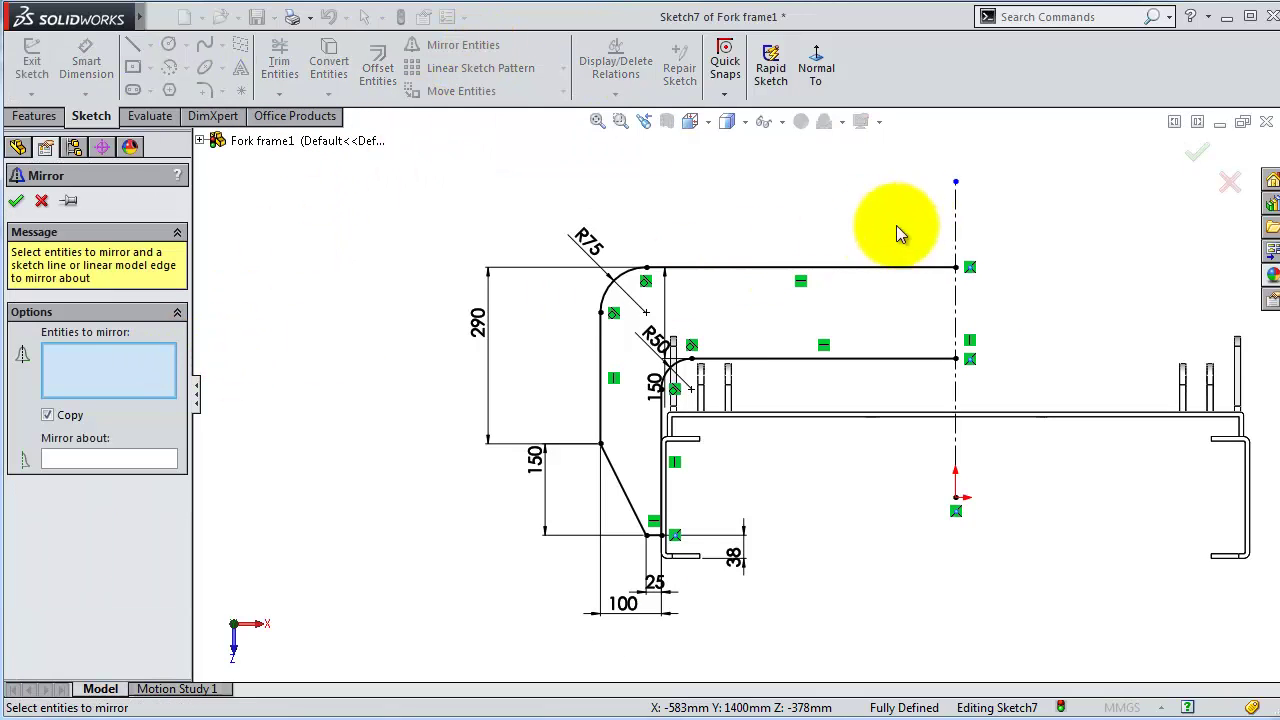
click(884, 270)
click(884, 362)
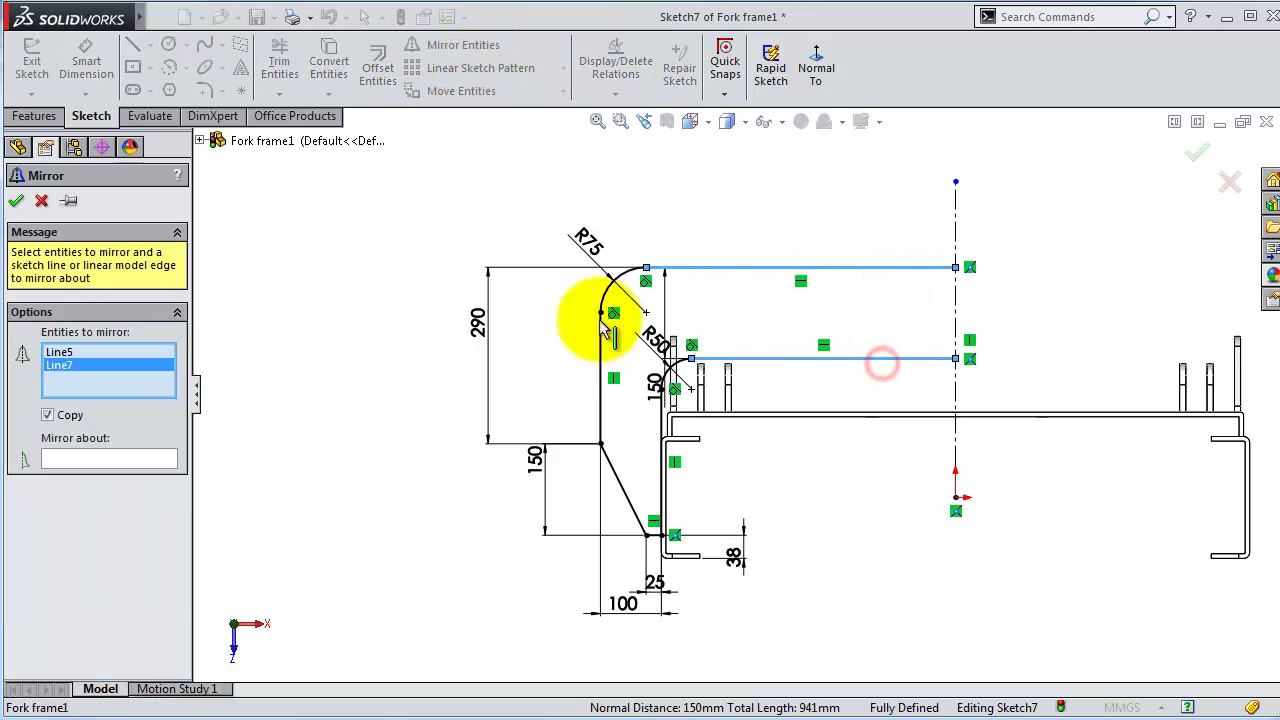
click(617, 278)
click(675, 369)
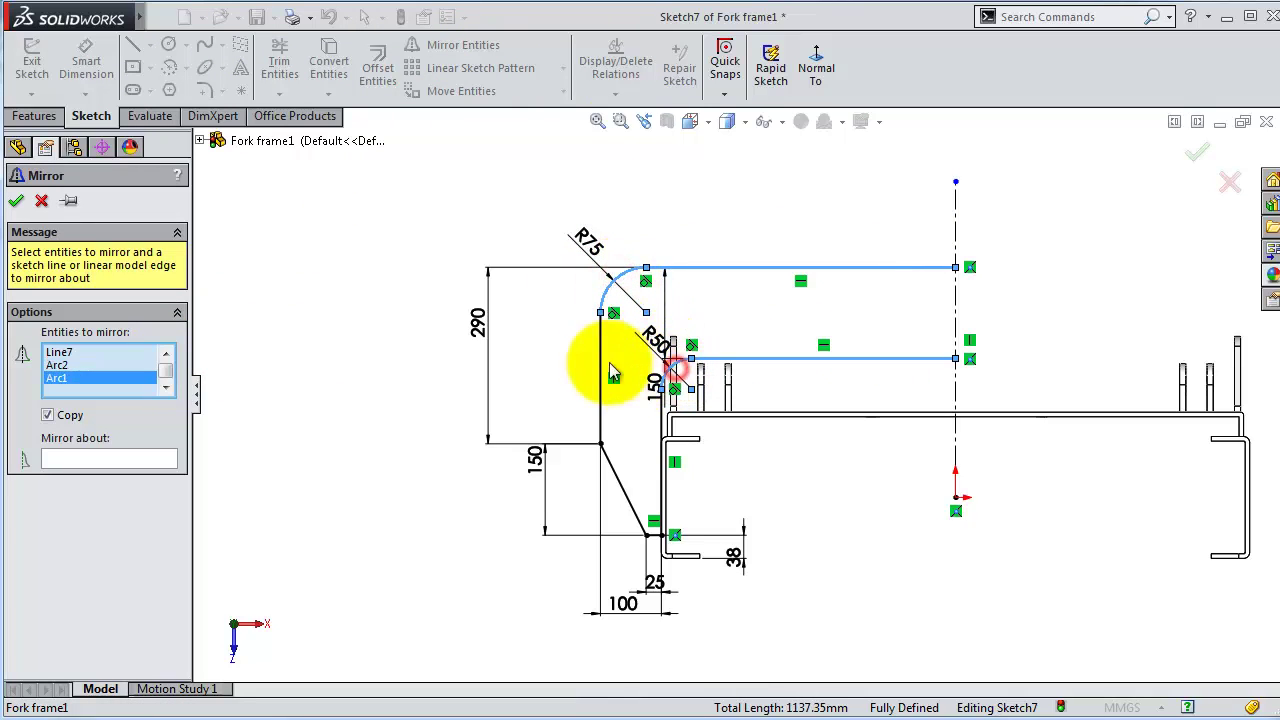
scroll(658, 418, down, 3)
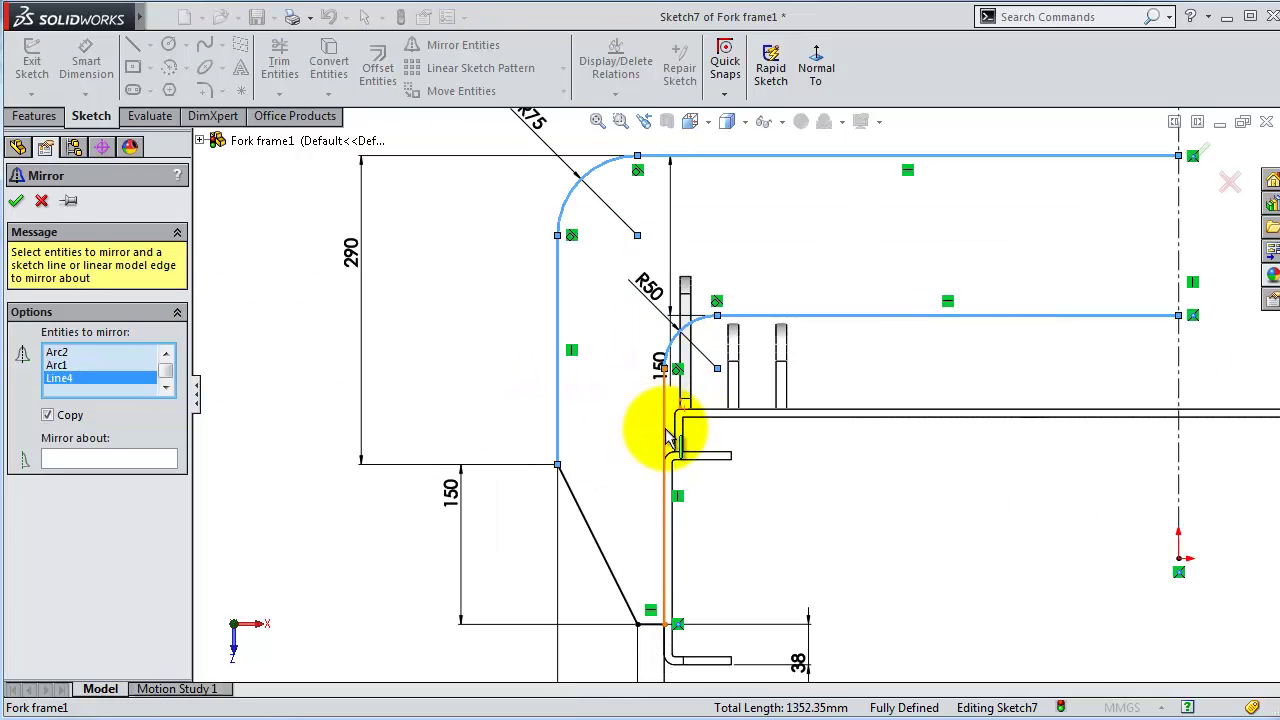
click(585, 516)
click(652, 624)
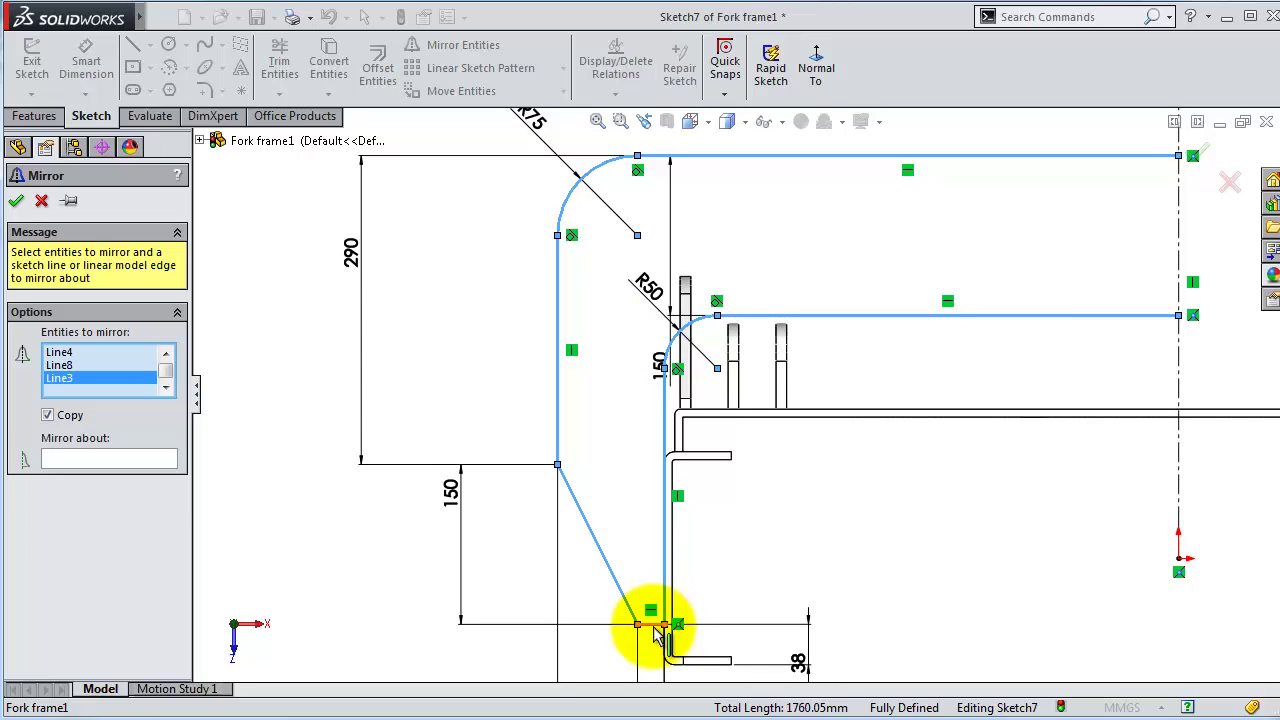
click(130, 458)
click(1180, 372)
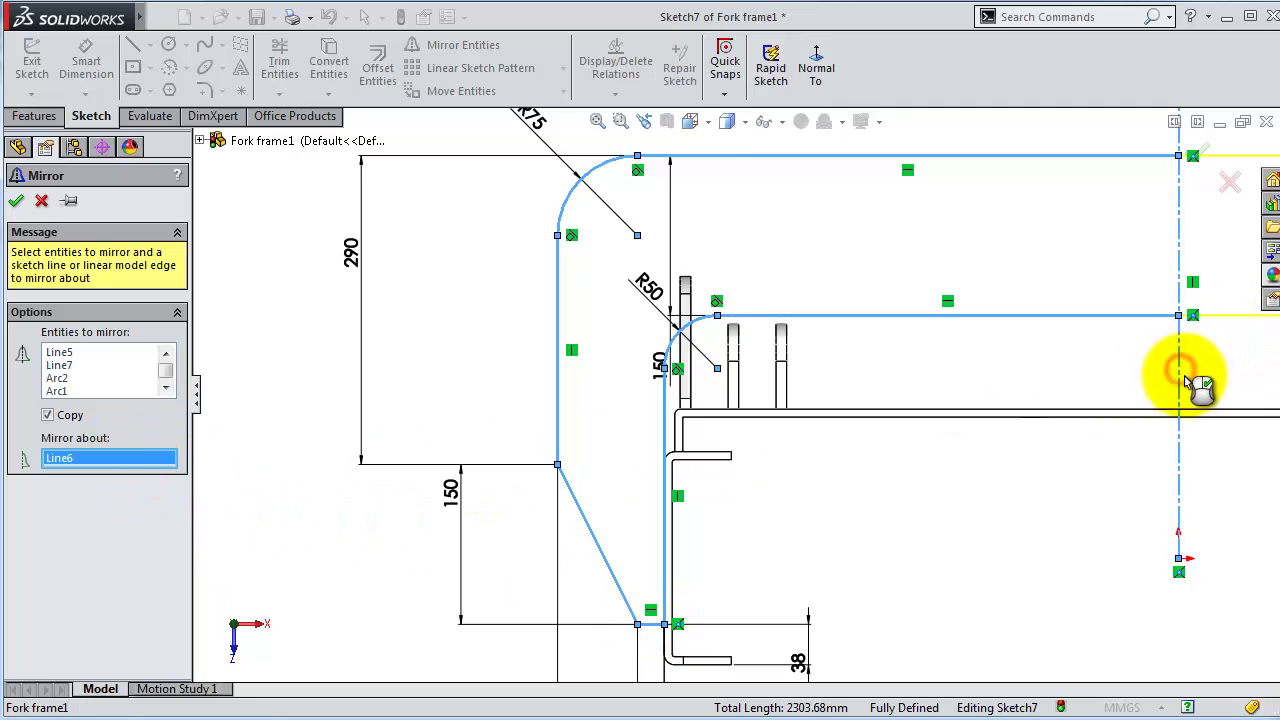
Step: Confirm the mirrored bar outline and orbit into a 3D view
click(16, 203)
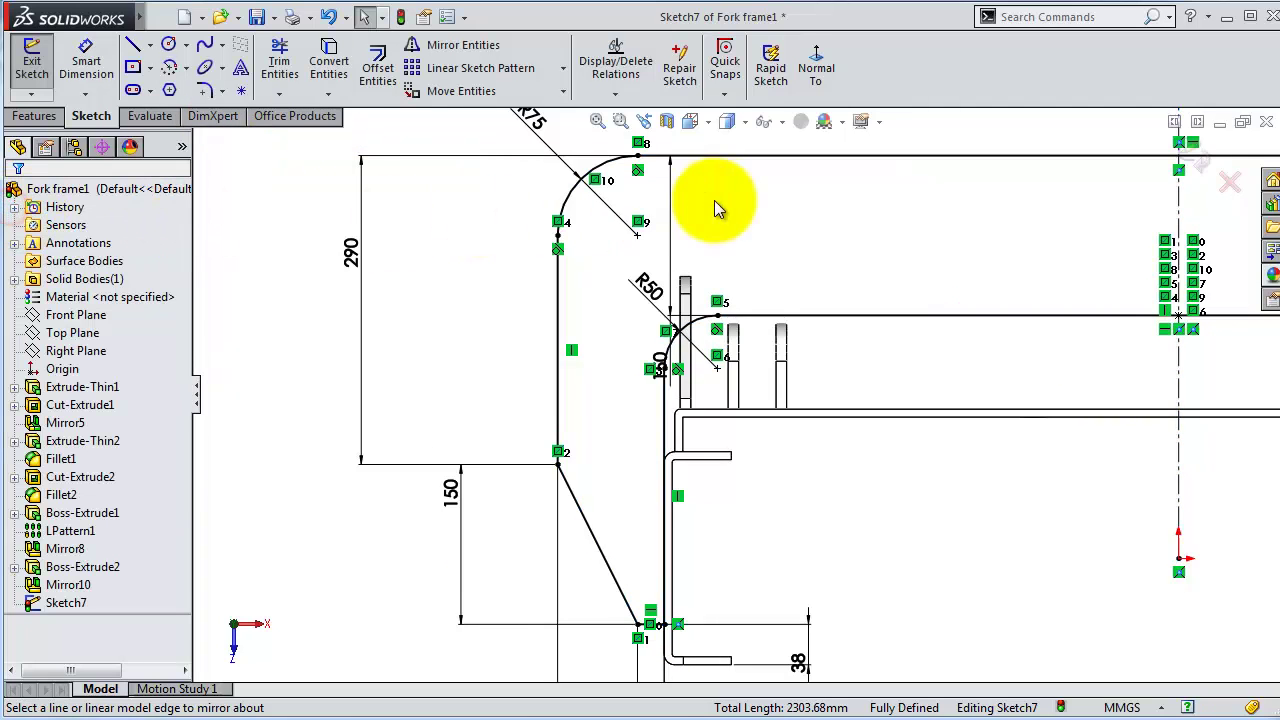
scroll(730, 198, up, 3)
scroll(755, 197, up, 2)
middle_drag(760, 197, 817, 270)
scroll(812, 275, up, 2)
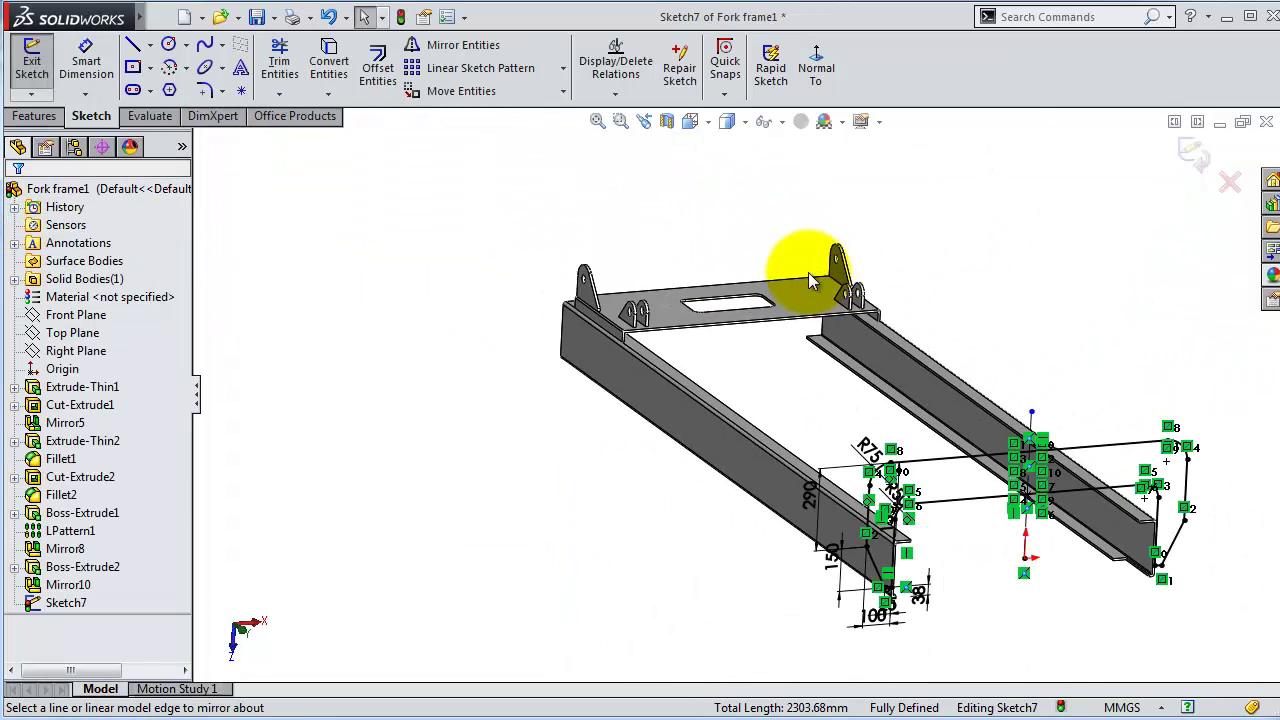
Step: Extrude the bar sketch 60 mm deep, starting from a reversed 600 mm offset
click(34, 116)
click(42, 70)
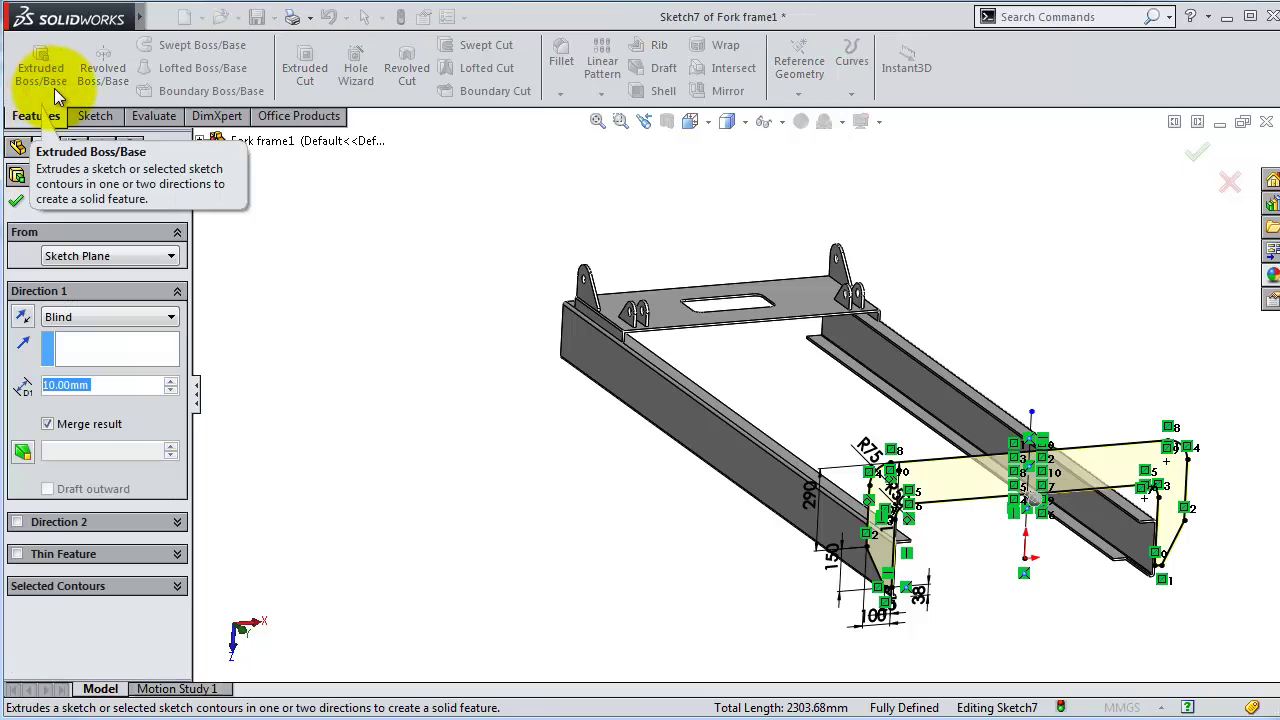
text(60)
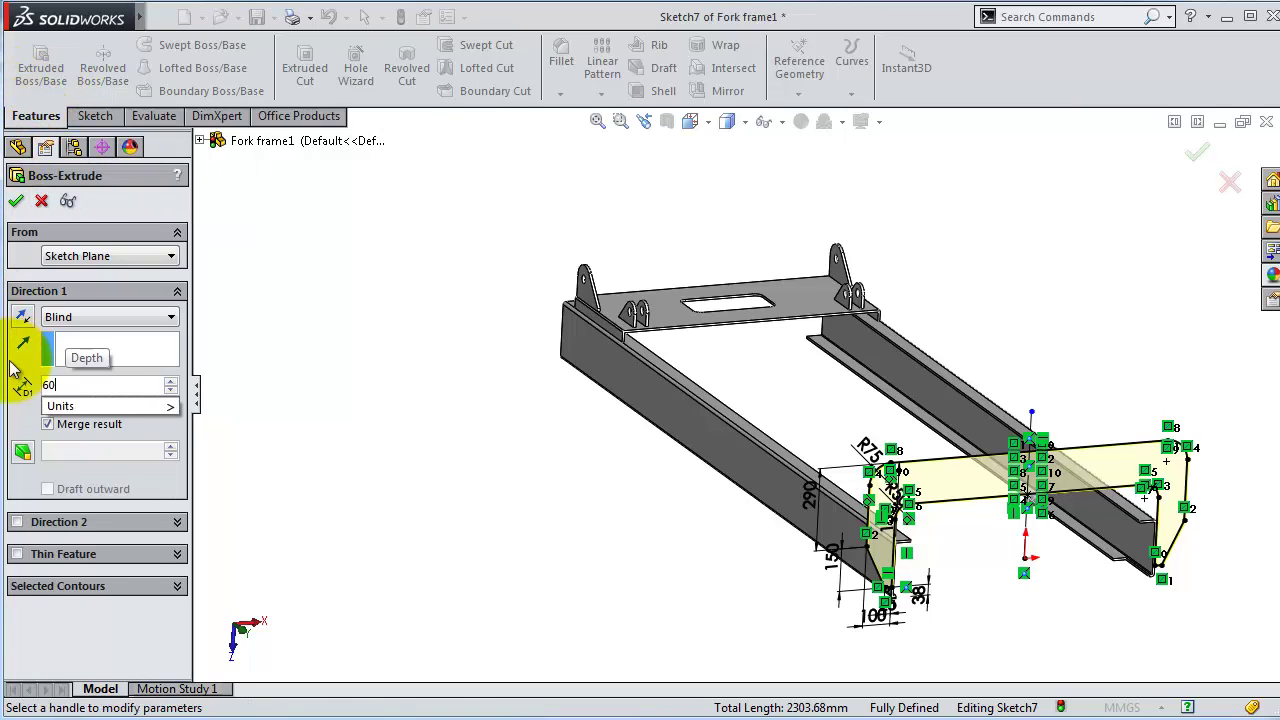
key(Return)
middle_drag(871, 429, 1000, 449)
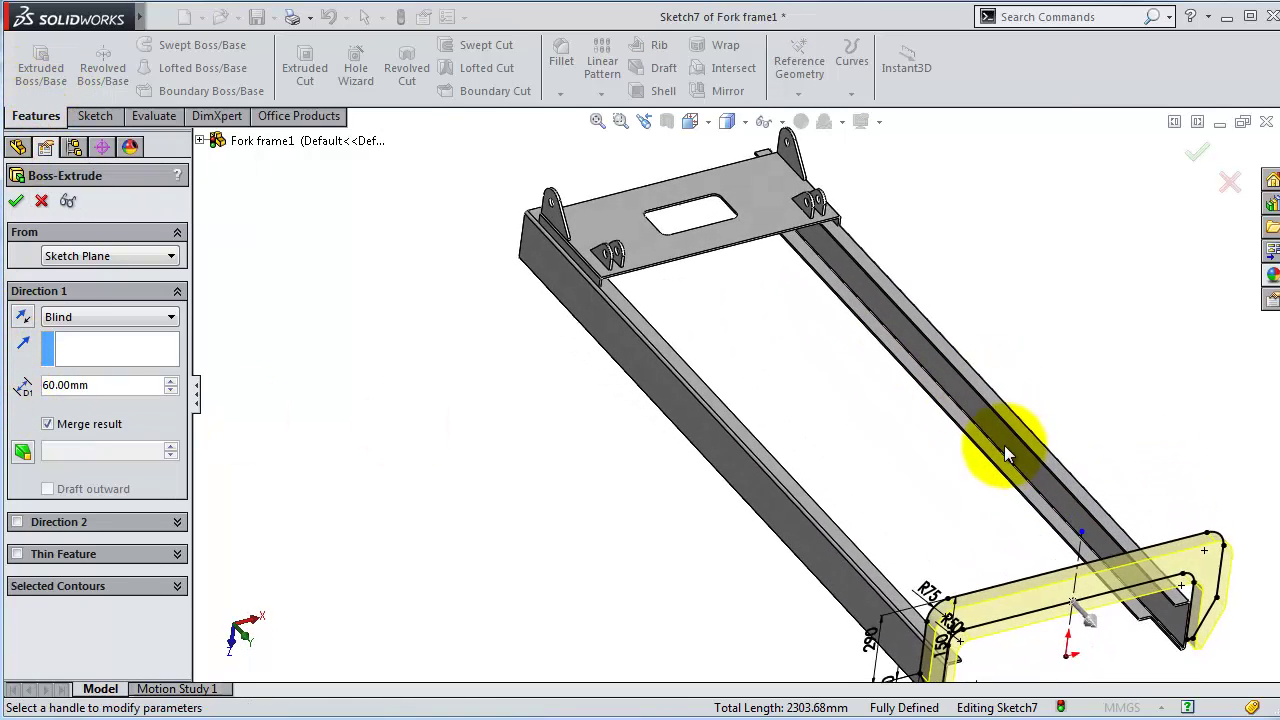
click(128, 256)
click(122, 316)
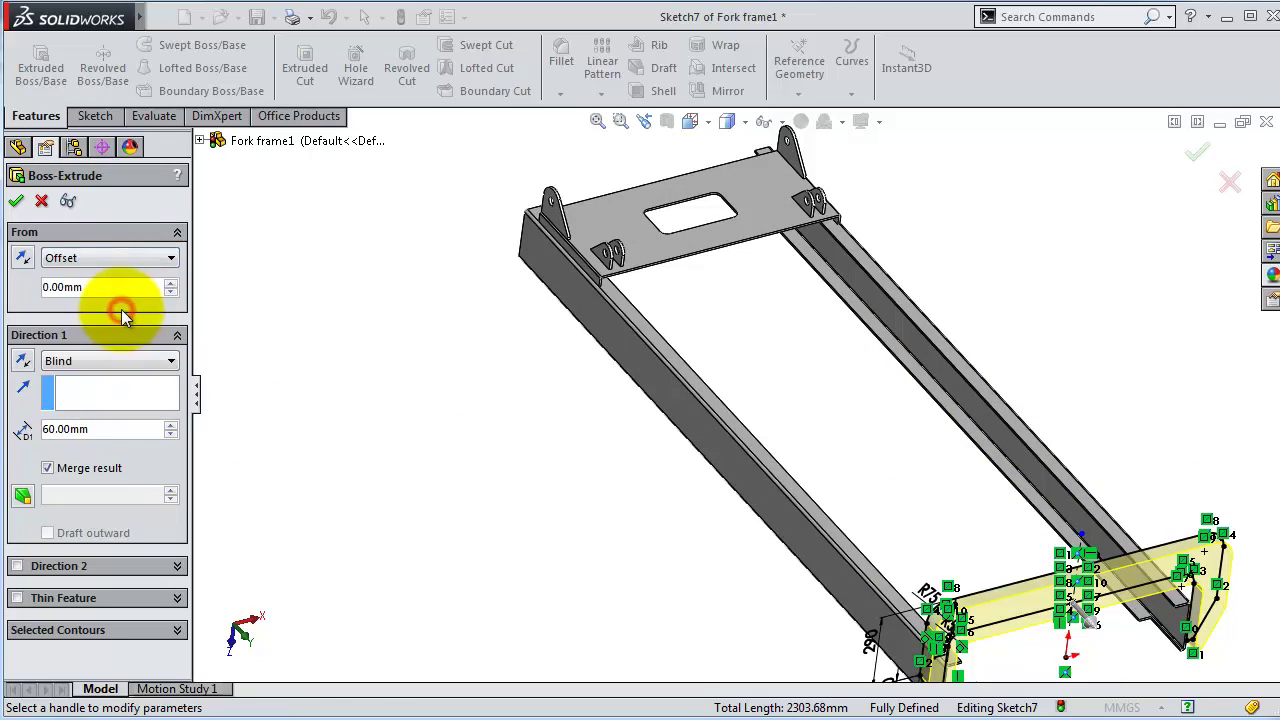
drag(140, 286, 34, 287)
text(600)
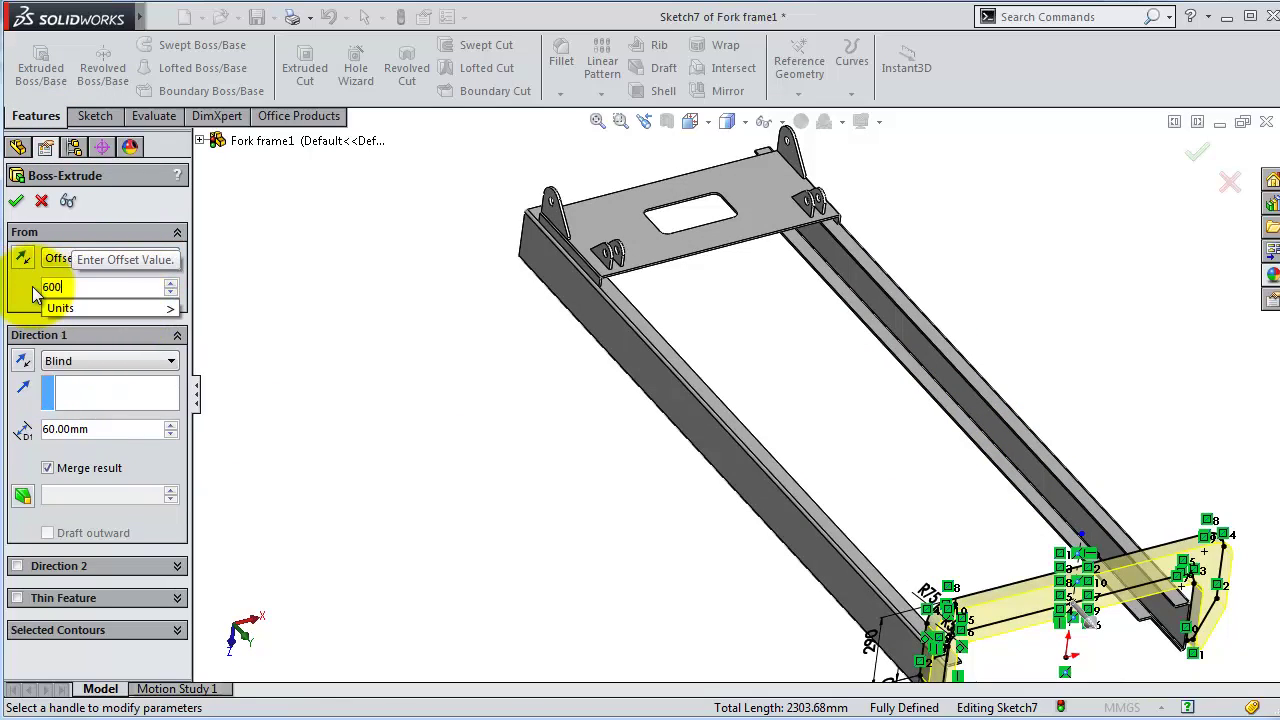
click(34, 290)
click(23, 259)
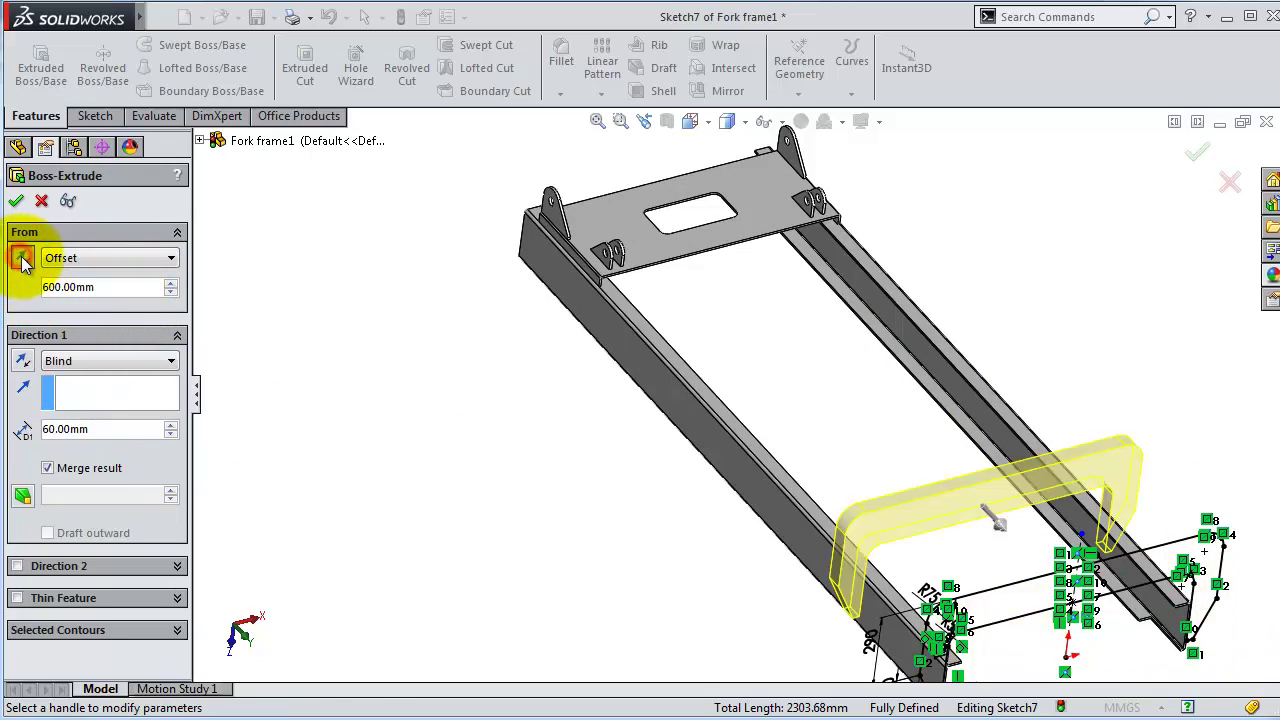
click(19, 202)
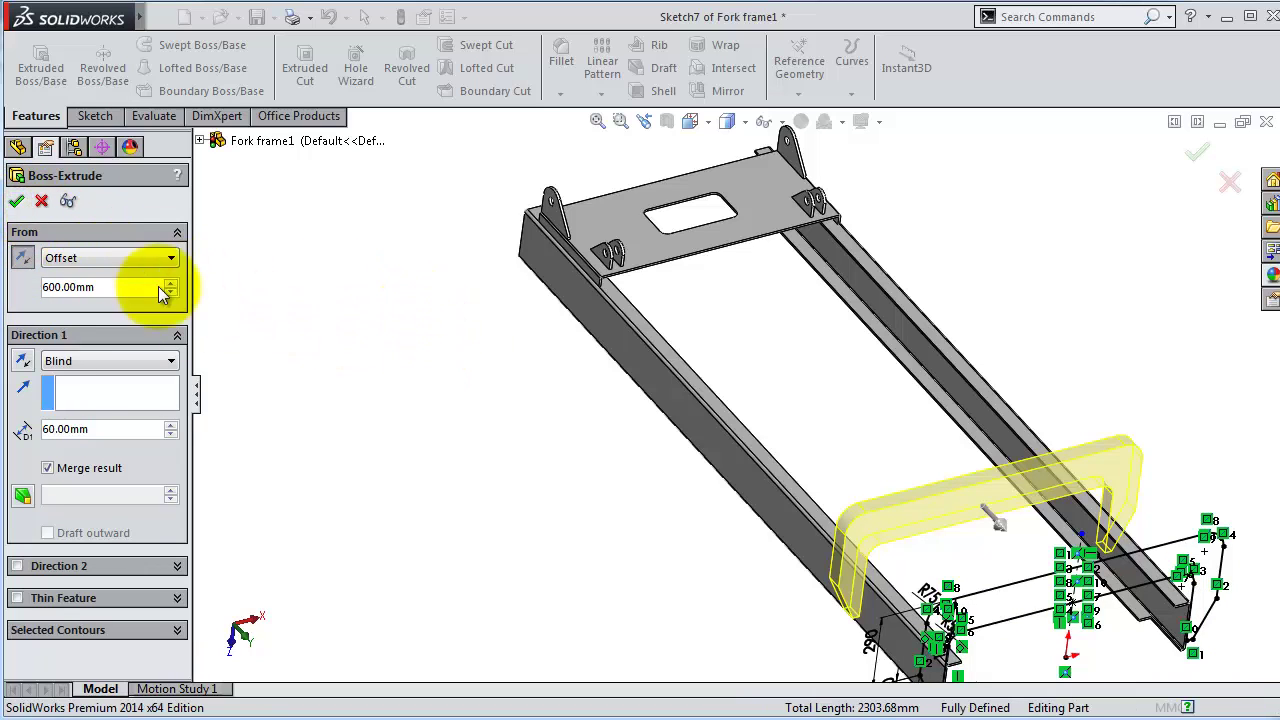
mouse_move(1000, 556)
middle_down()
mouse_move(805, 488)
mouse_move(629, 514)
mouse_move(946, 371)
mouse_move(871, 294)
mouse_move(848, 345)
mouse_move(983, 563)
middle_up()
click(601, 63)
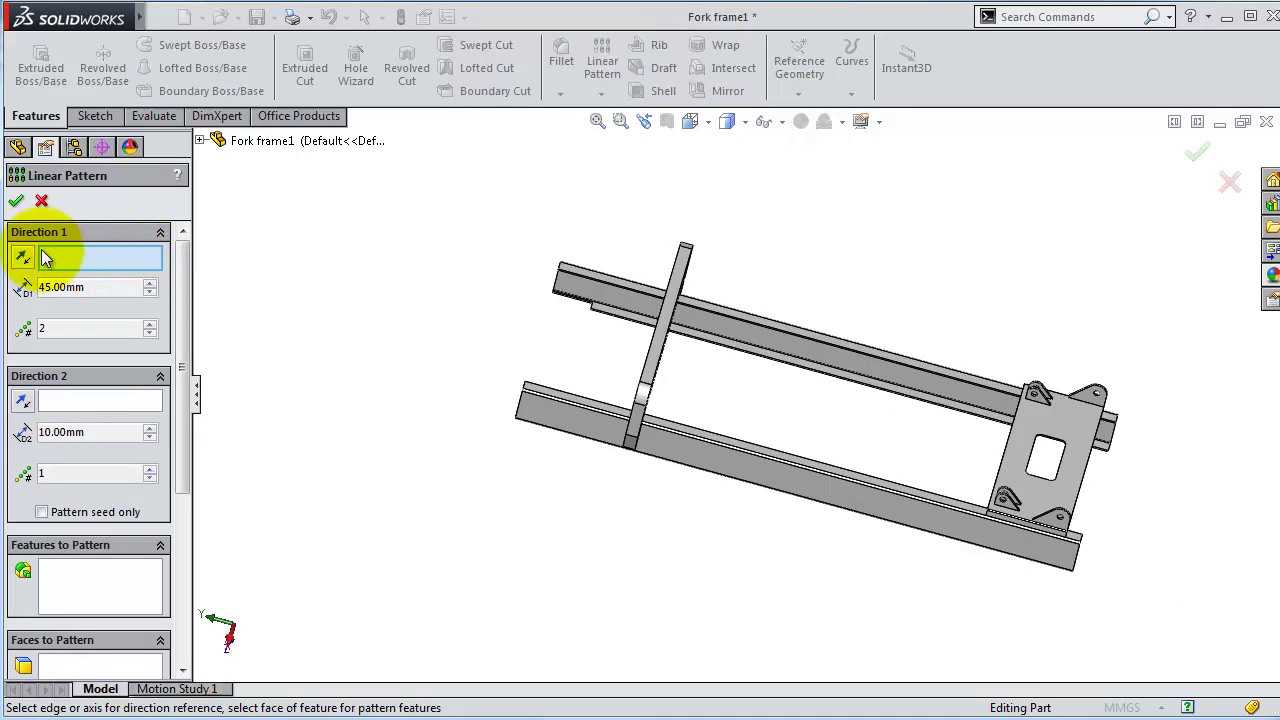
Step: Pattern Boss-Extrude3 along the beam edge at 530 mm spacing, reversed to the opposite side
scroll(590, 415, down, 2)
scroll(590, 415, down, 2)
click(599, 368)
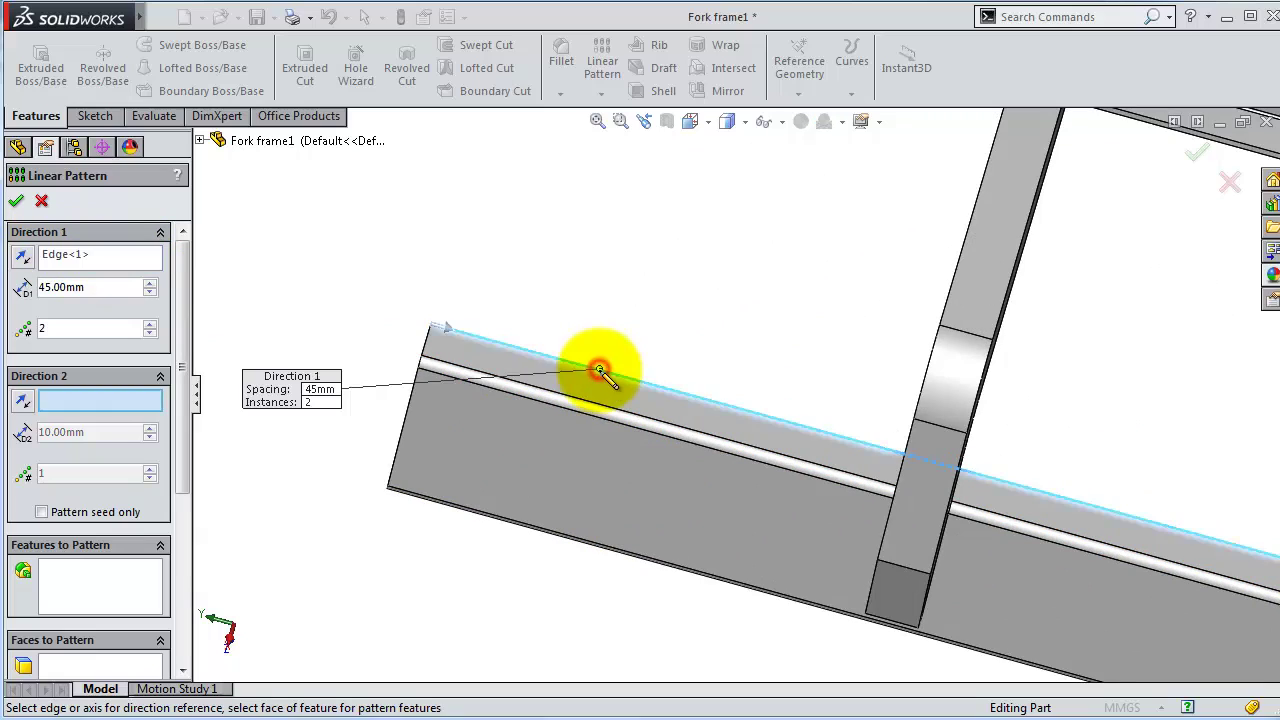
double_click(114, 287)
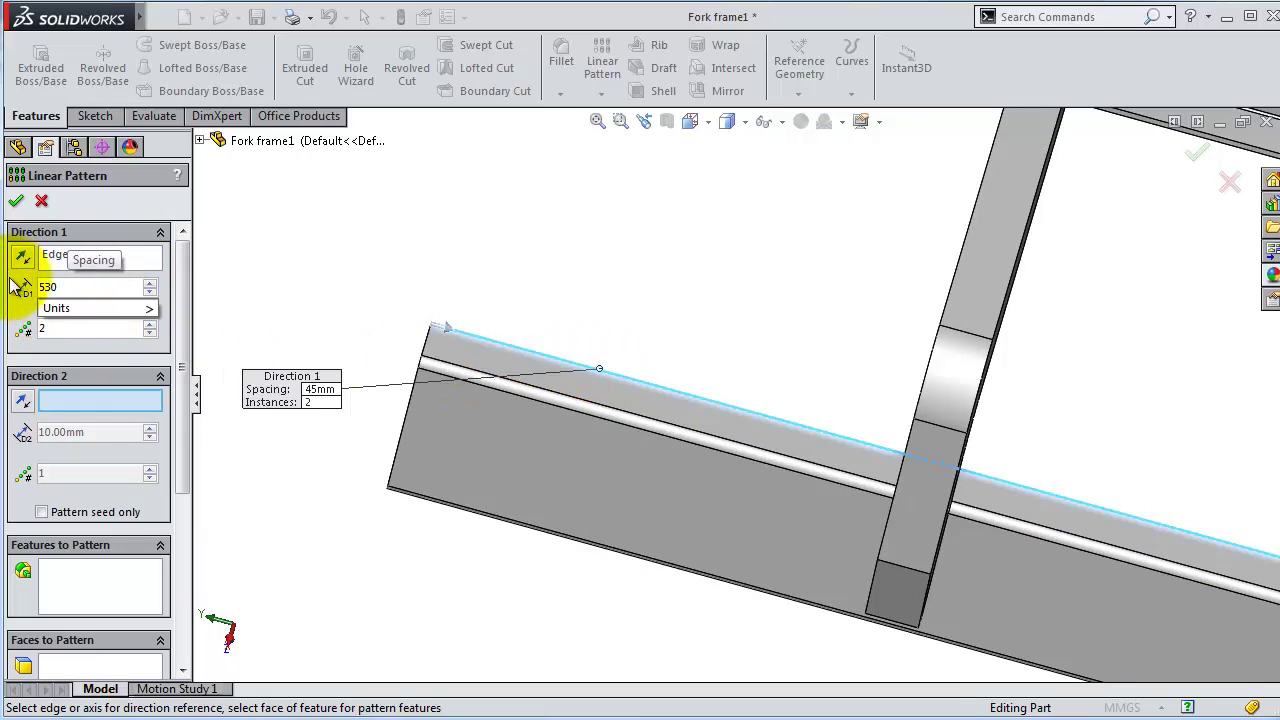
click(16, 316)
click(100, 590)
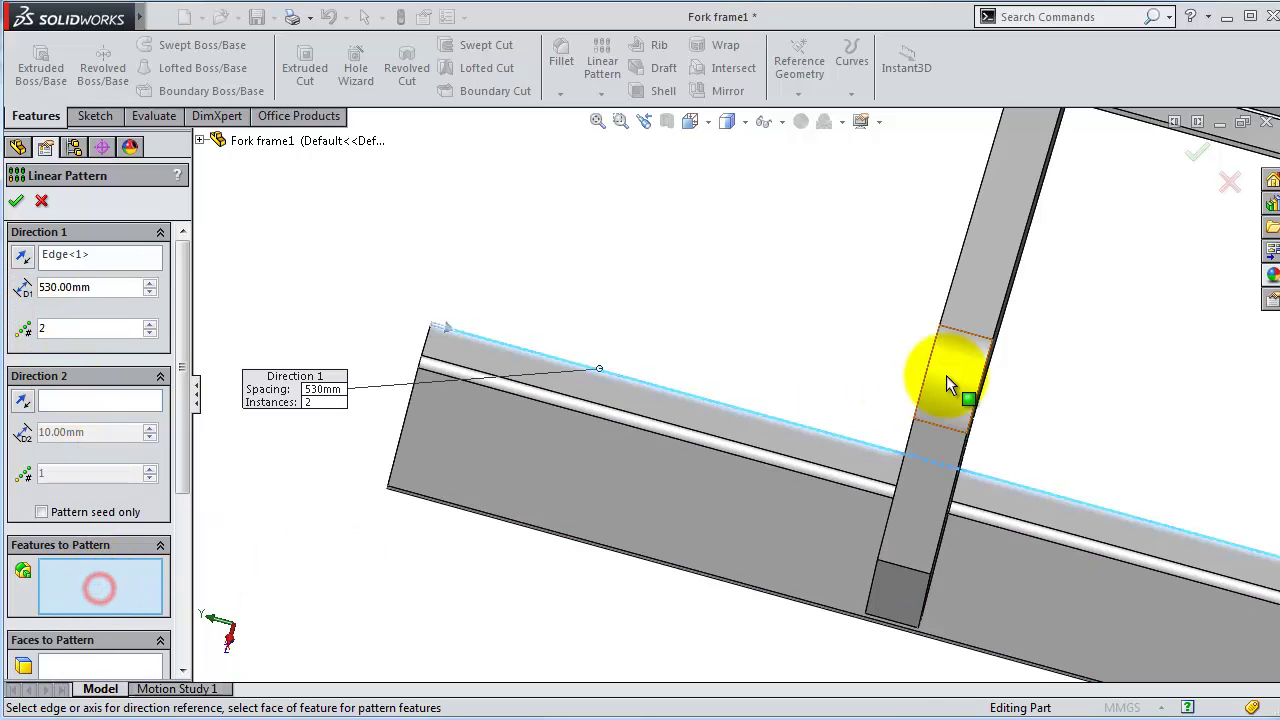
click(980, 328)
scroll(870, 325, up, 2)
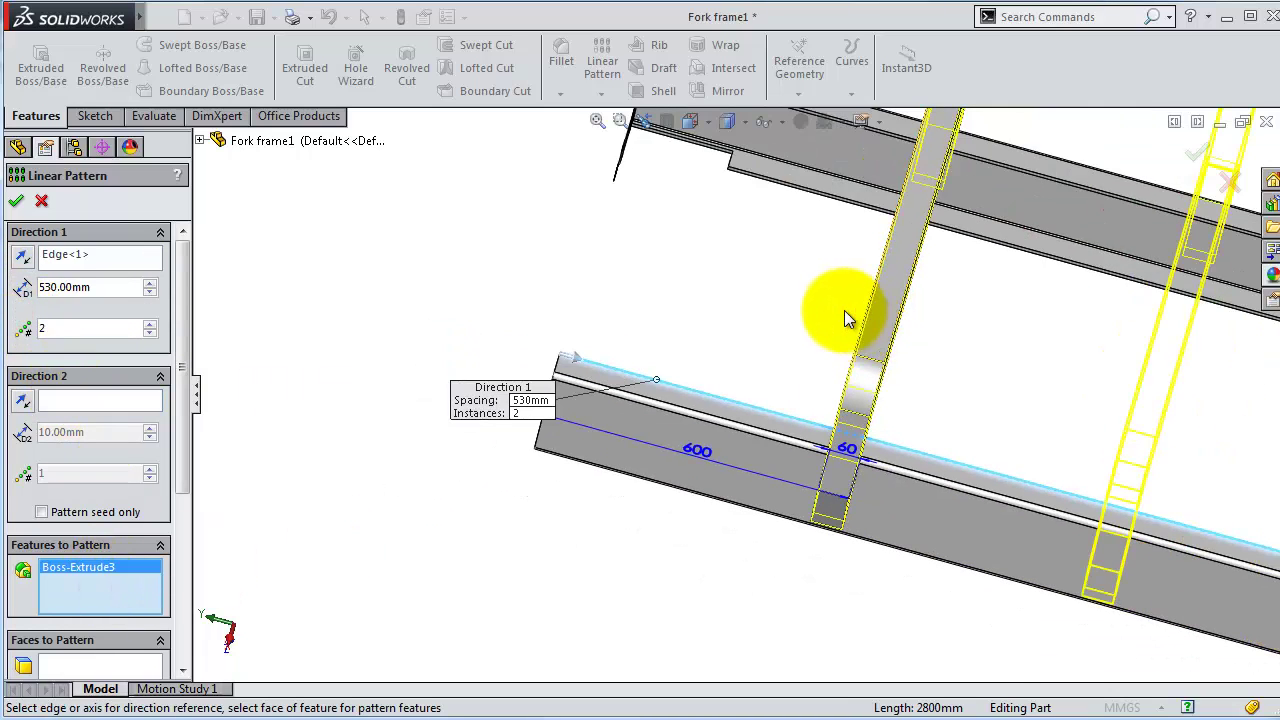
scroll(810, 310, up, 2)
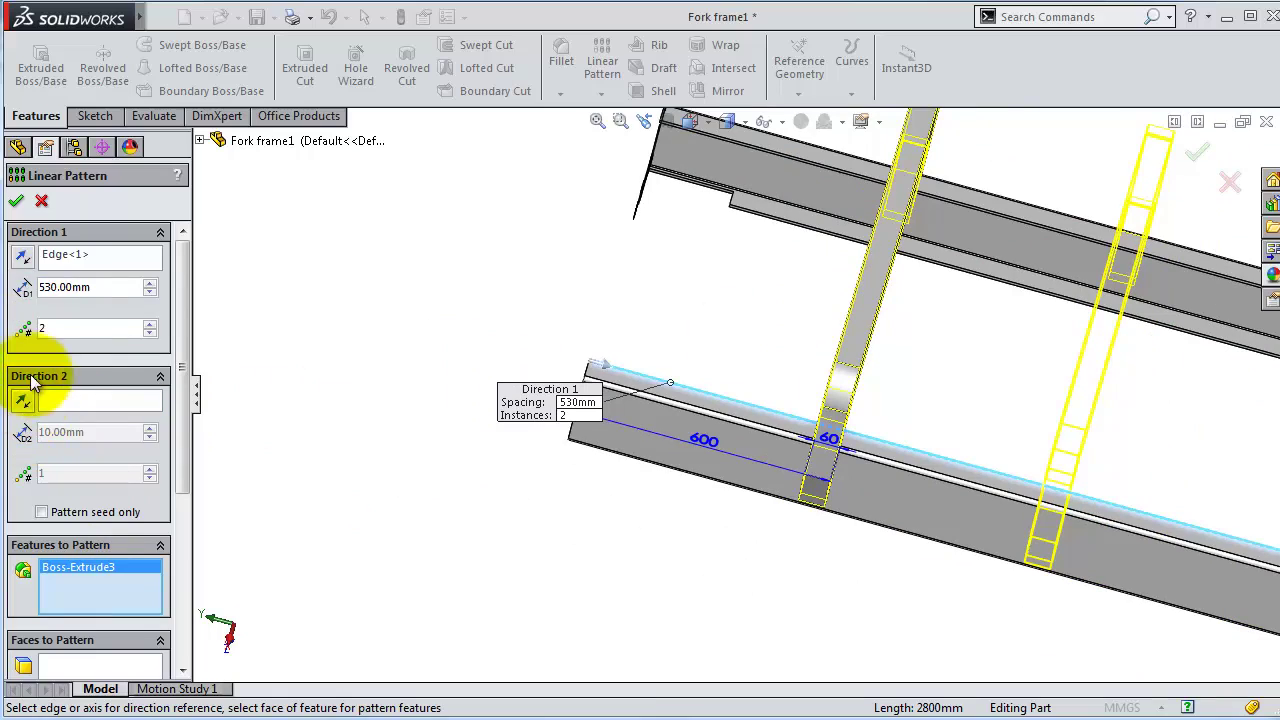
click(24, 258)
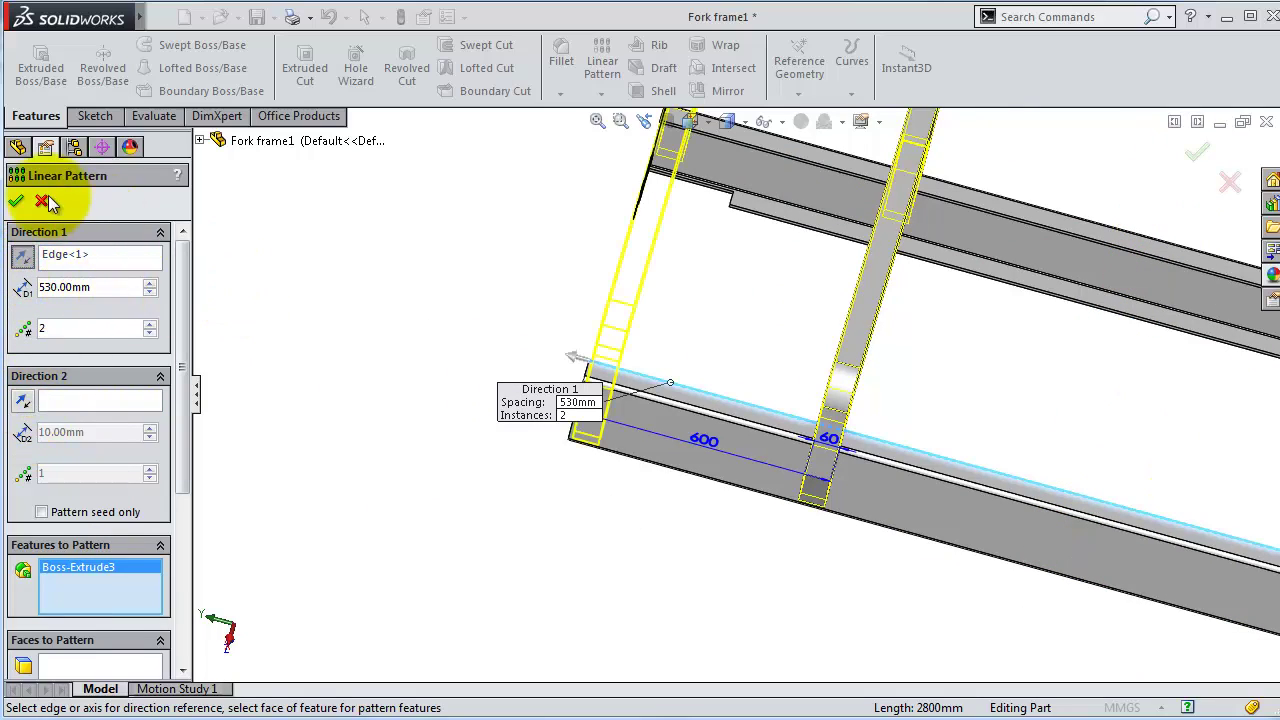
click(16, 200)
middle_drag(543, 316, 614, 306)
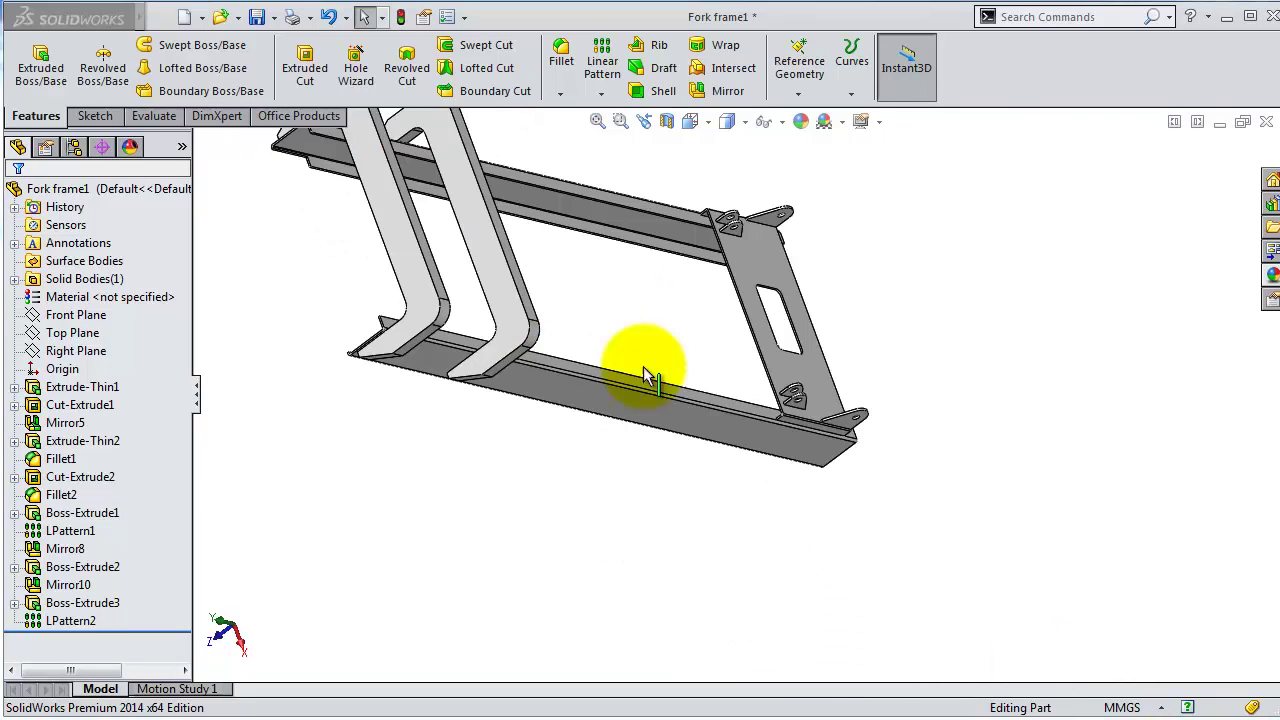
Step: Start a new sketch on the bent upright's face, viewed normal to it
middle_drag(546, 300, 645, 288)
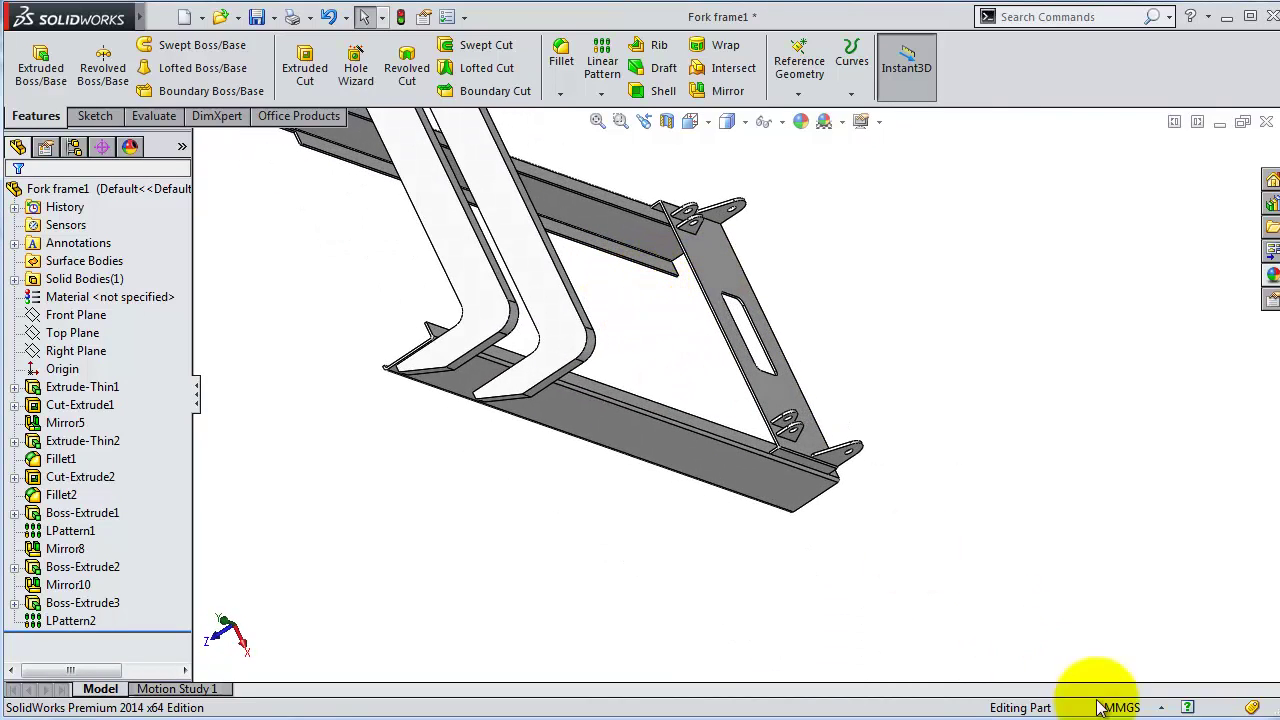
click(672, 402)
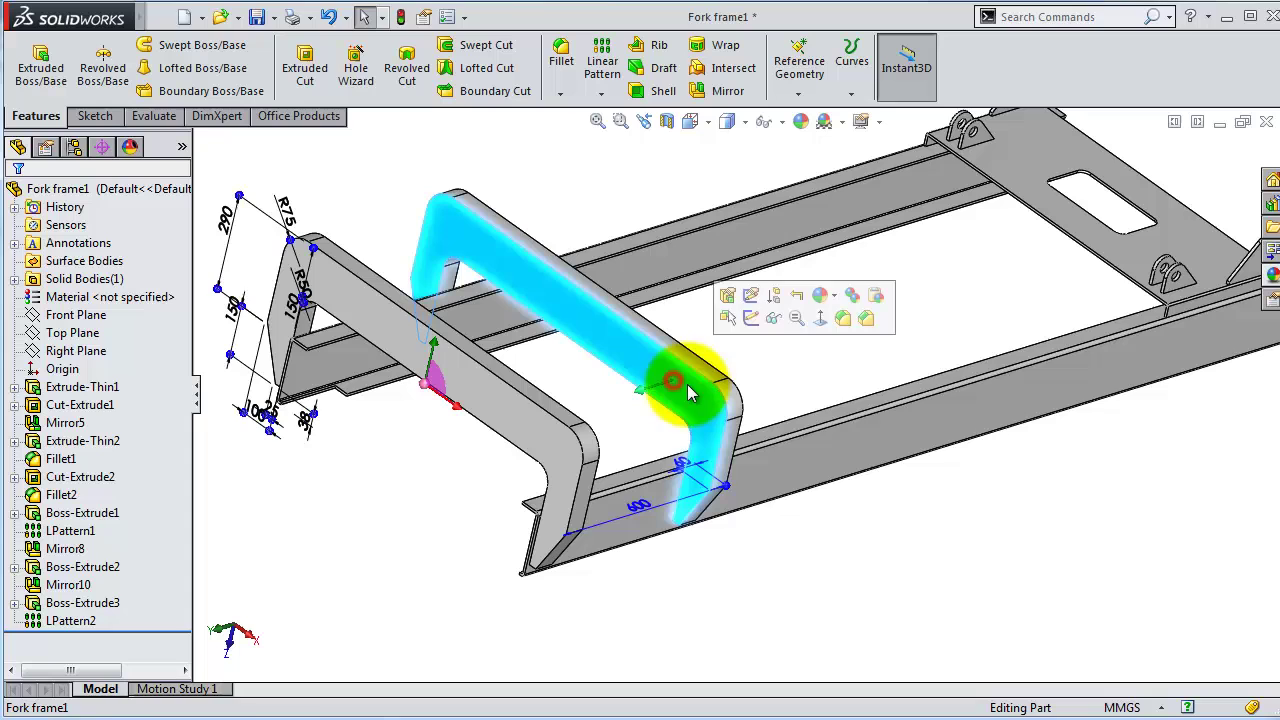
click(752, 319)
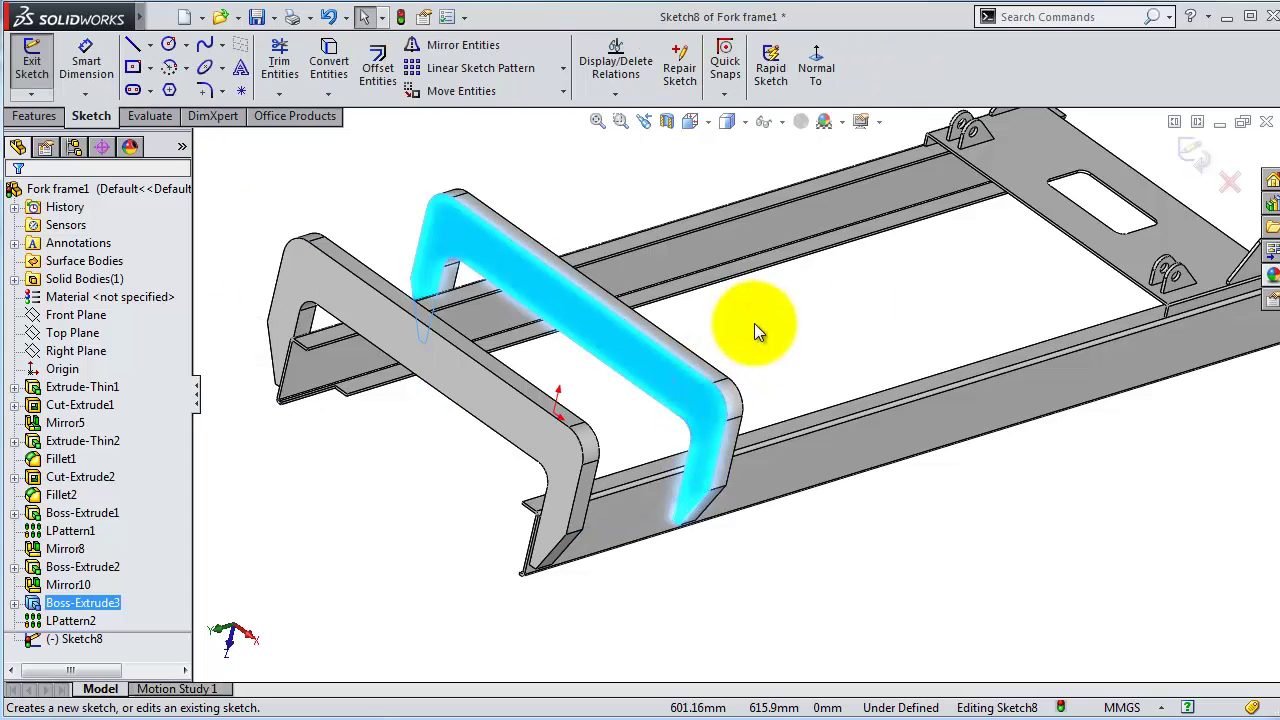
click(818, 70)
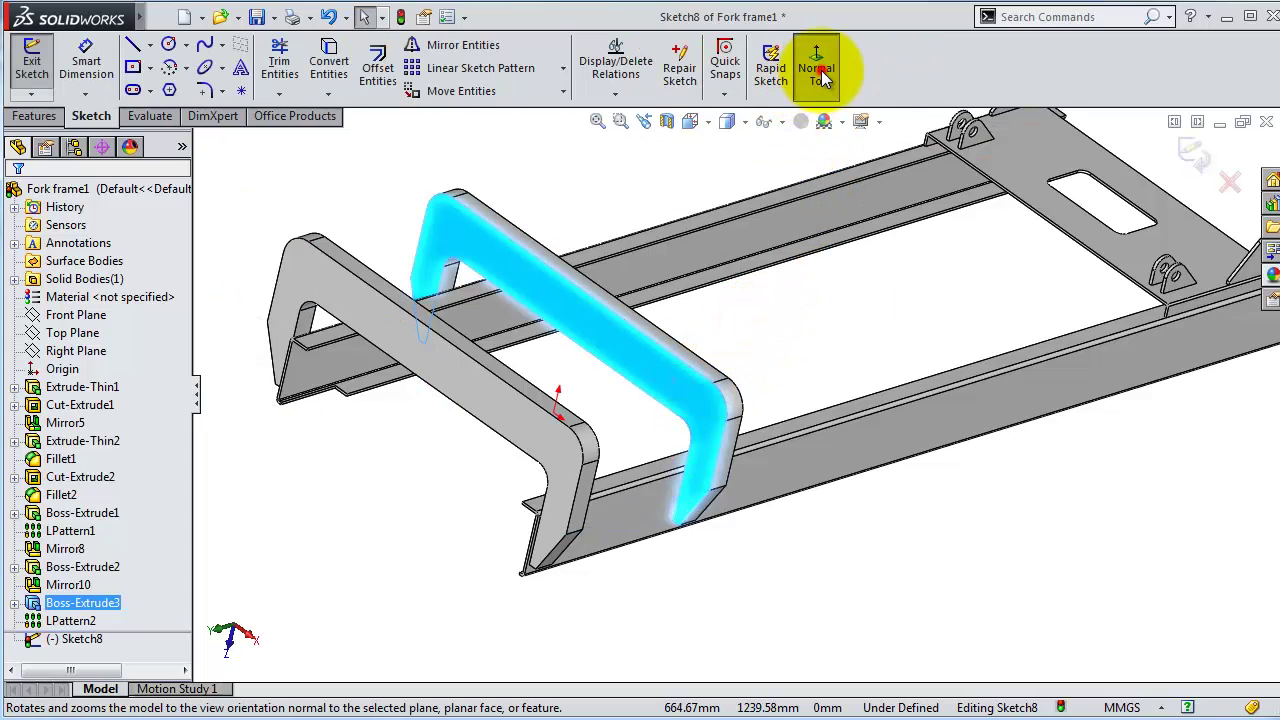
scroll(1002, 310, down, 2)
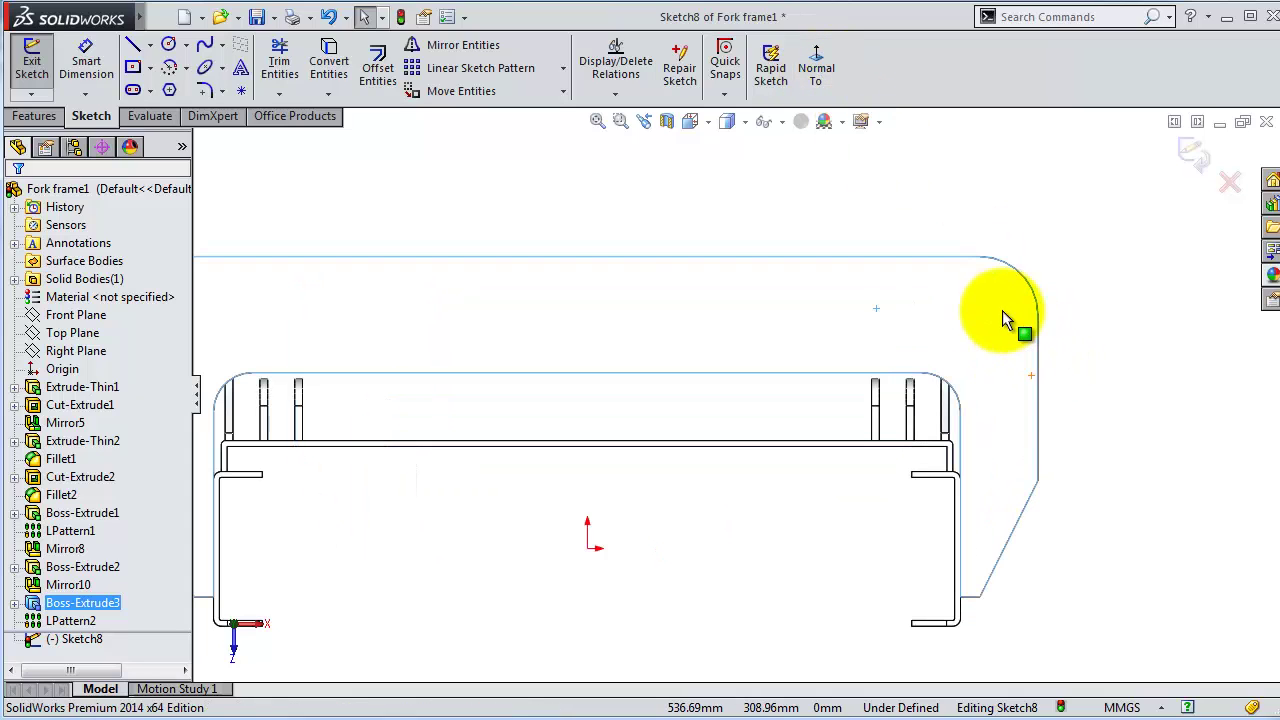
click(668, 122)
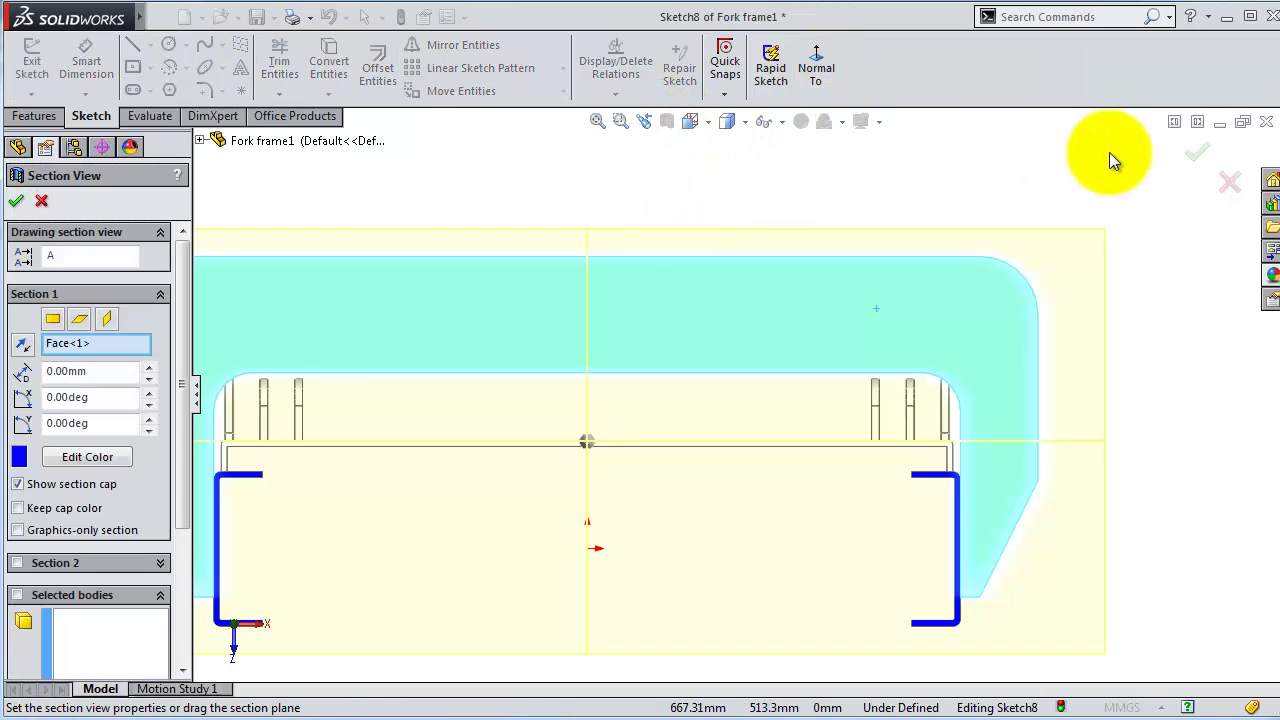
click(1197, 152)
scroll(966, 382, down, 2)
scroll(961, 381, down, 1)
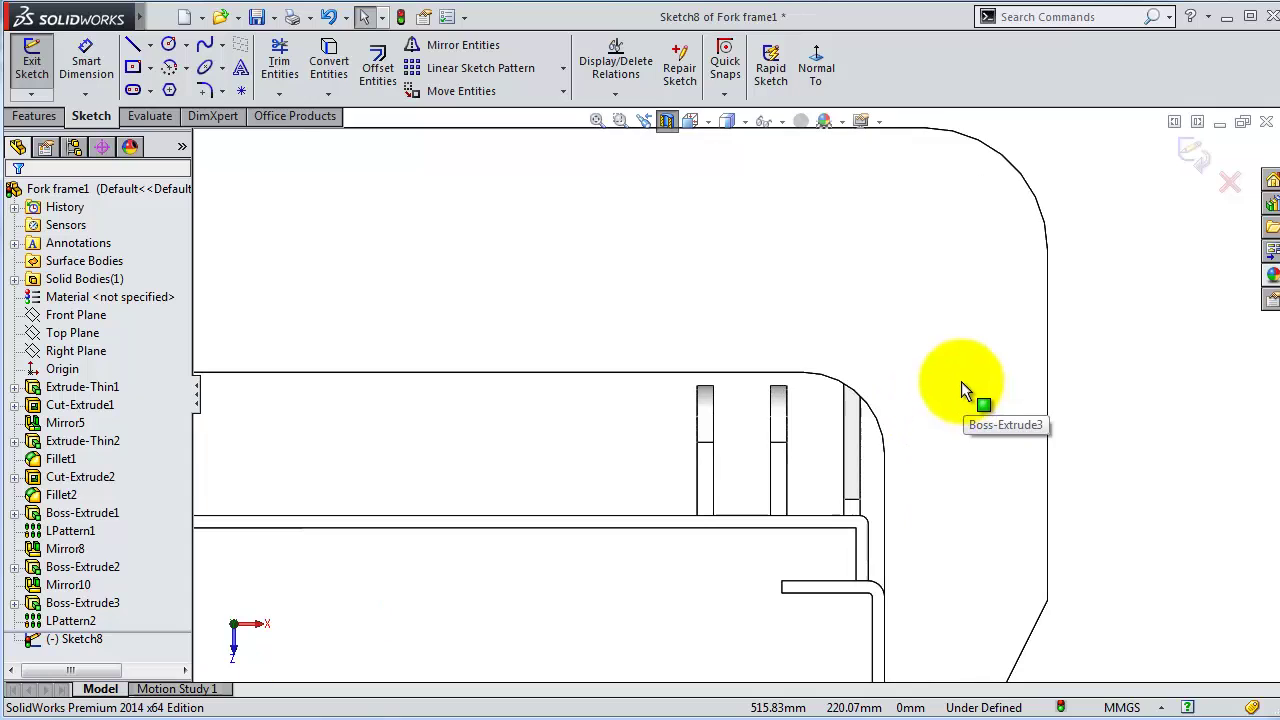
Step: Draw a vertical line up the bar's outer edge ending in a quarter-circle arc
click(132, 45)
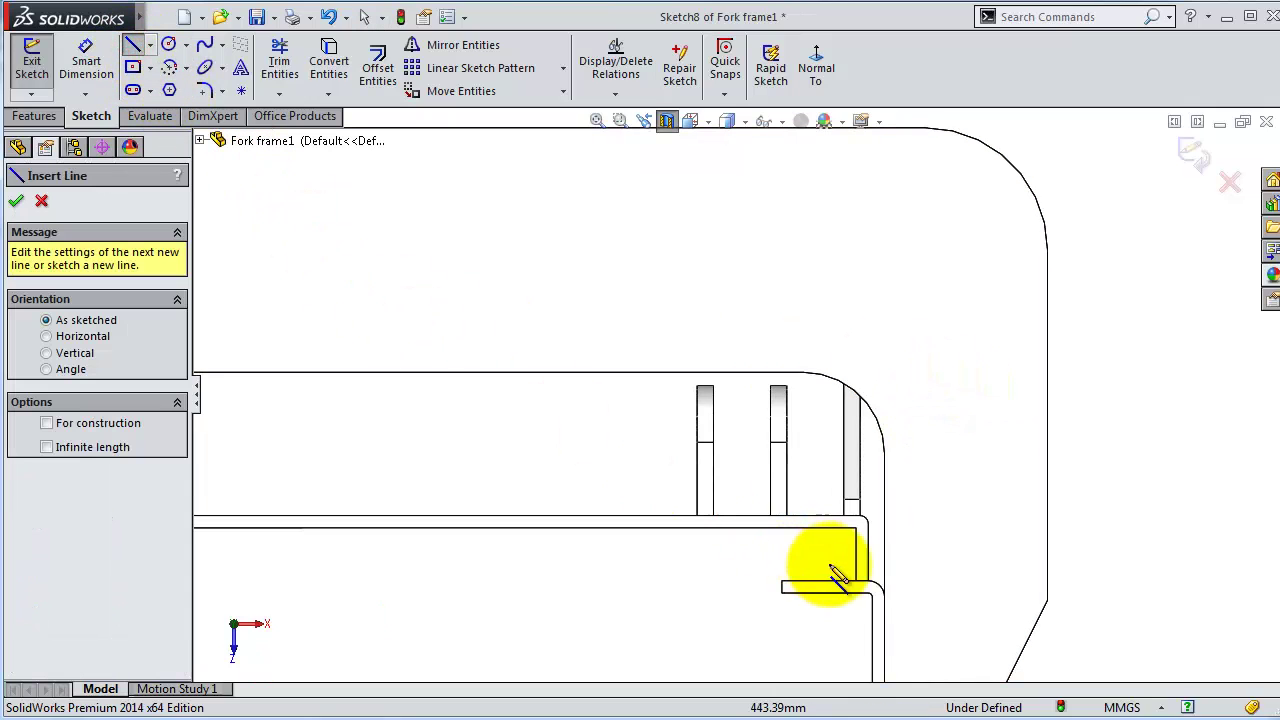
scroll(985, 645, down, 3)
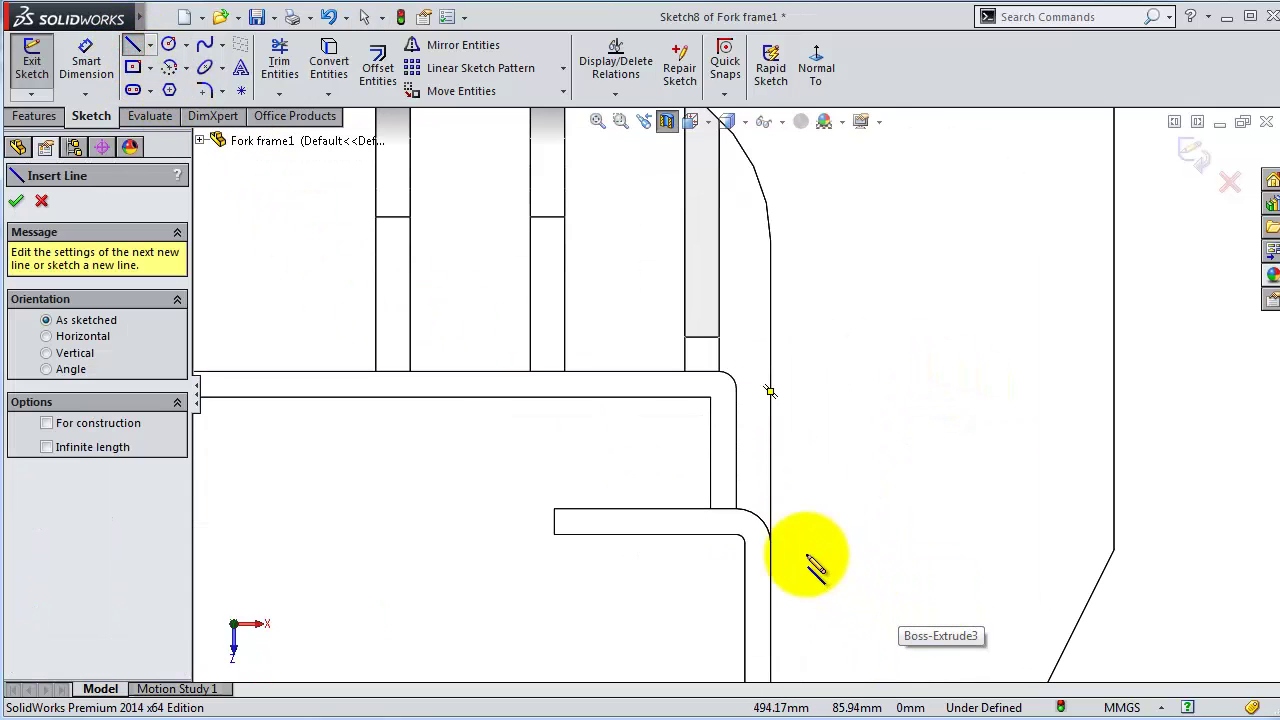
scroll(840, 440, up, 1)
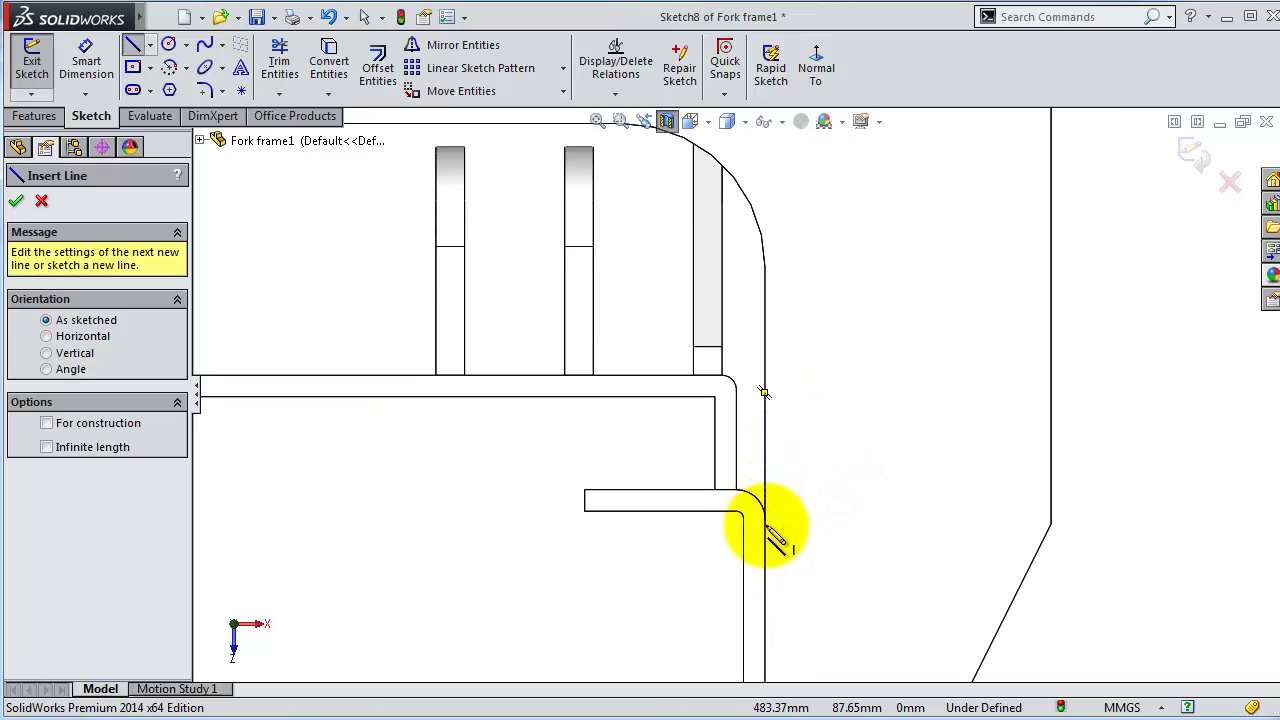
click(767, 528)
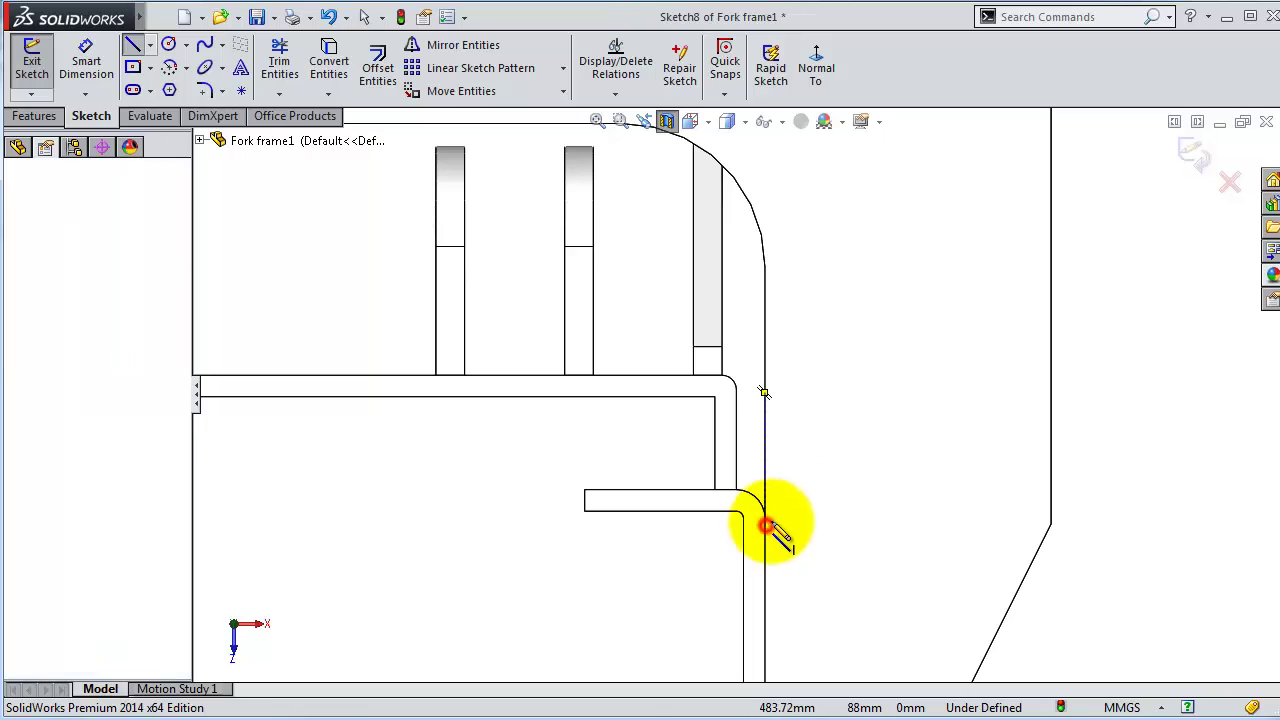
scroll(766, 260, up, 2)
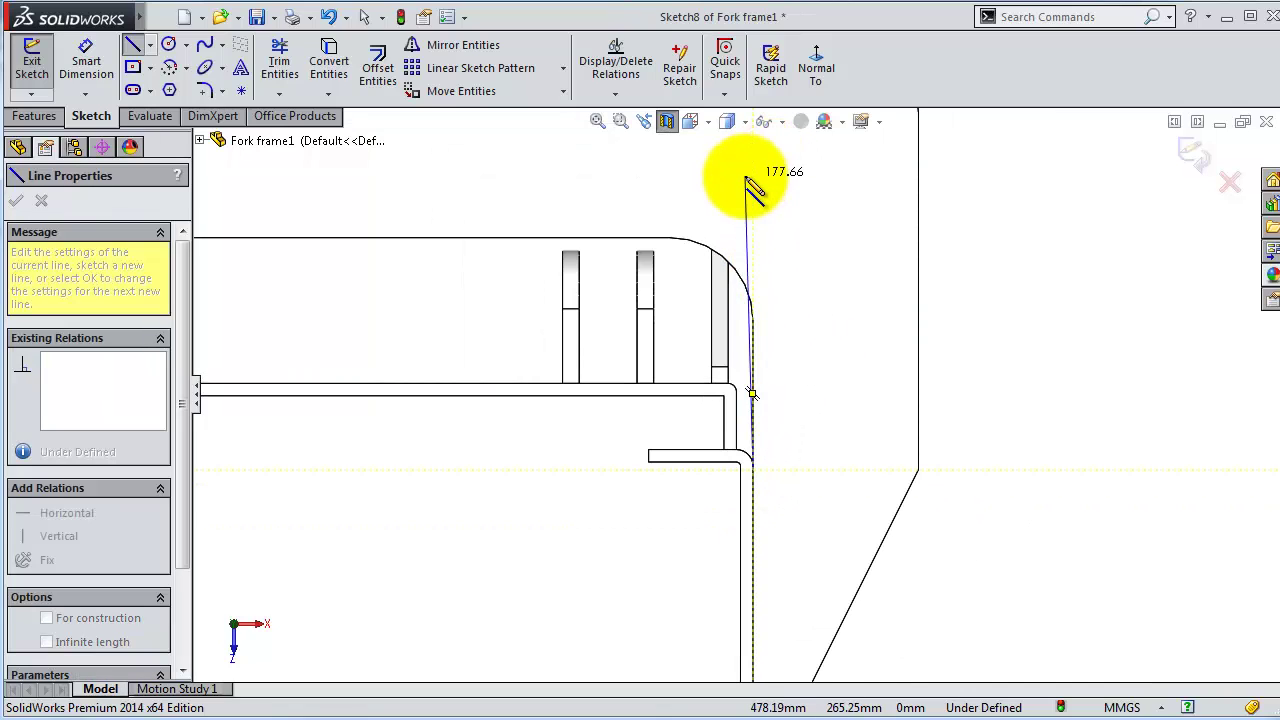
scroll(755, 200, up, 1)
click(750, 236)
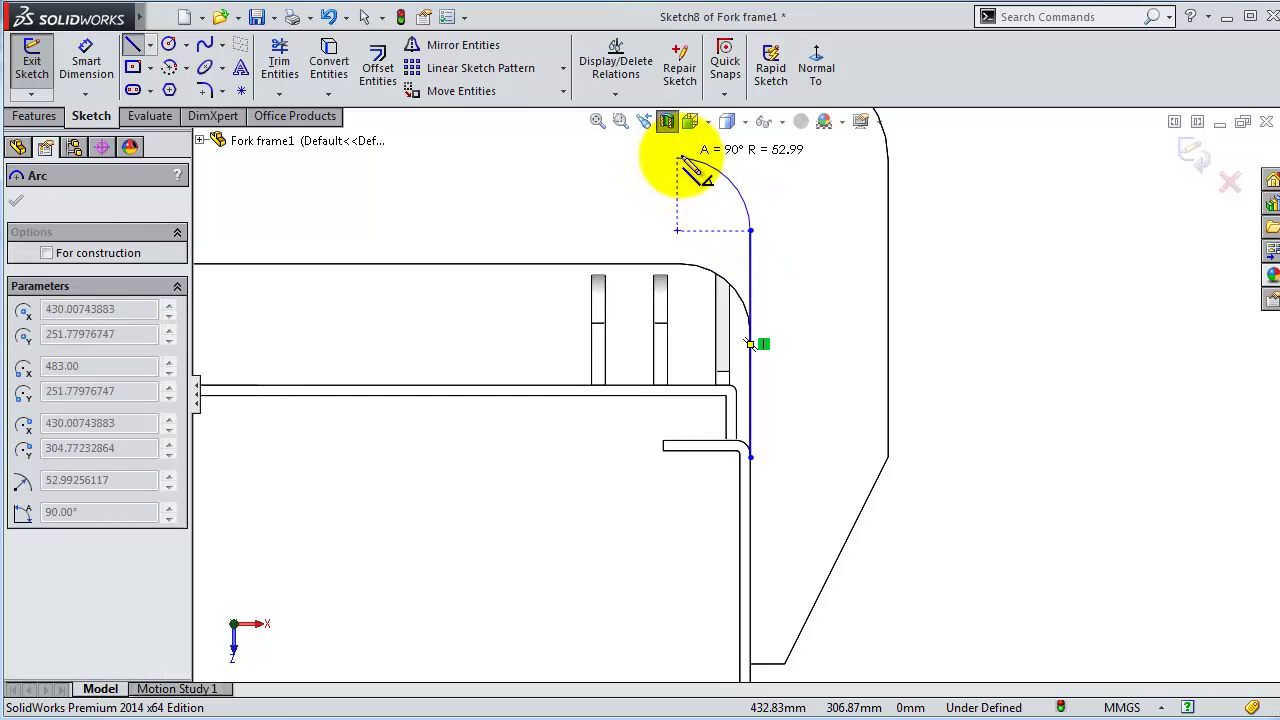
scroll(684, 186, up, 1)
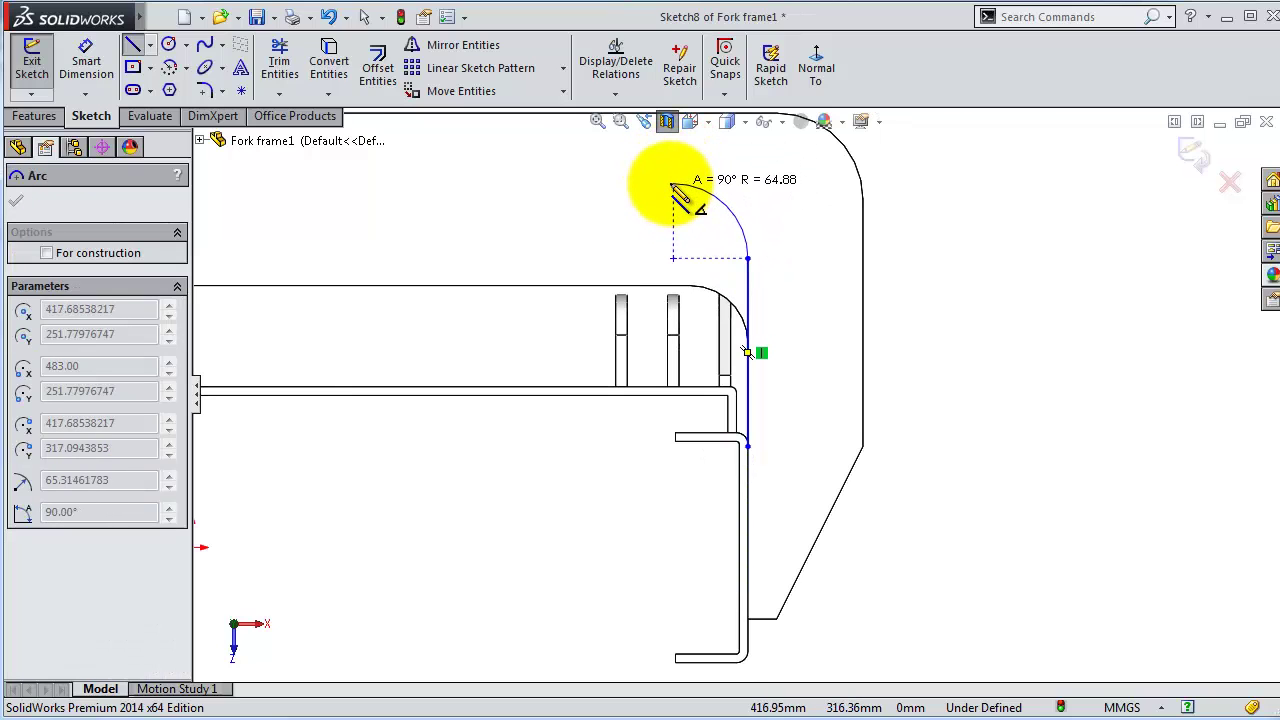
click(672, 184)
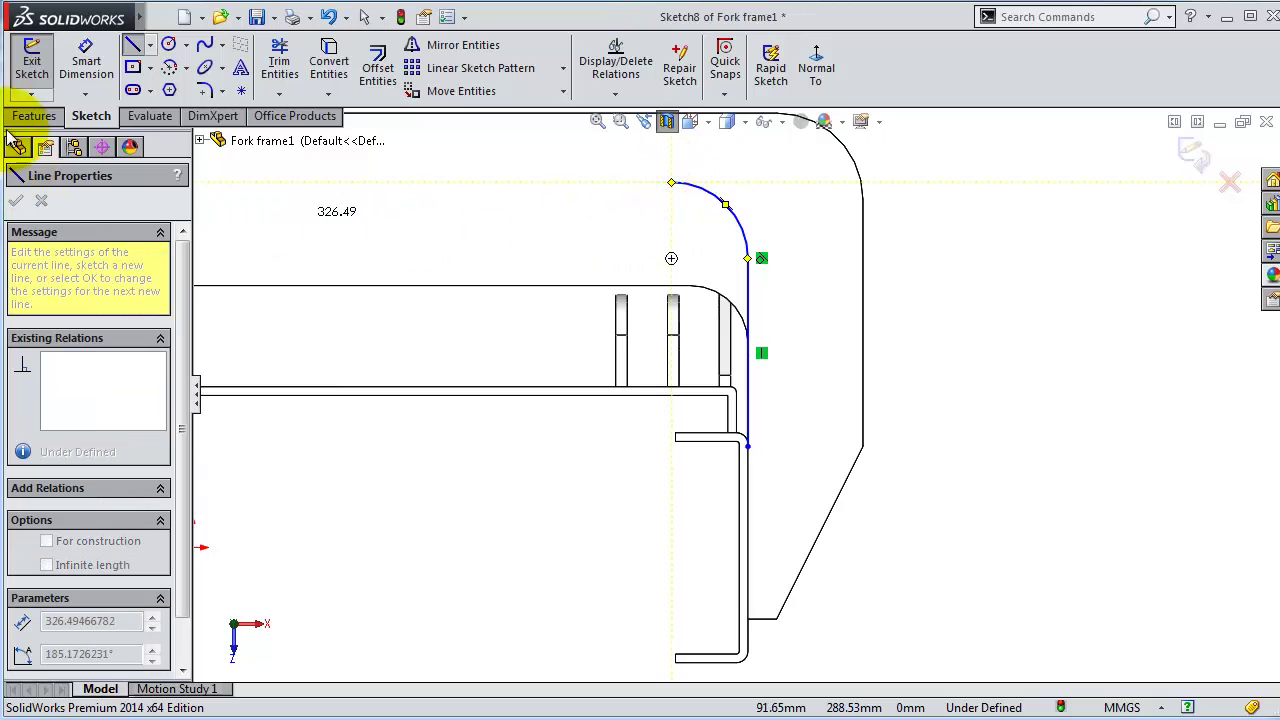
Step: Dimension the bent profile's arc to a 50 mm radius
click(86, 60)
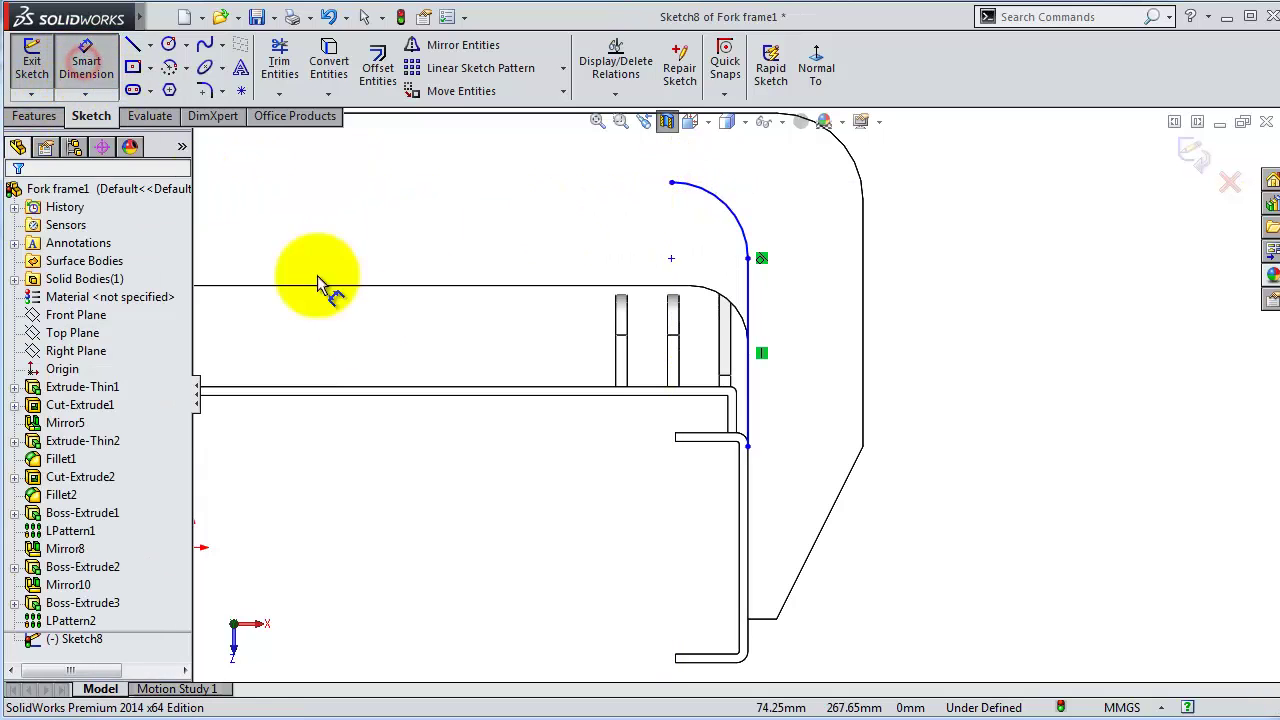
click(714, 198)
click(765, 196)
text(50)
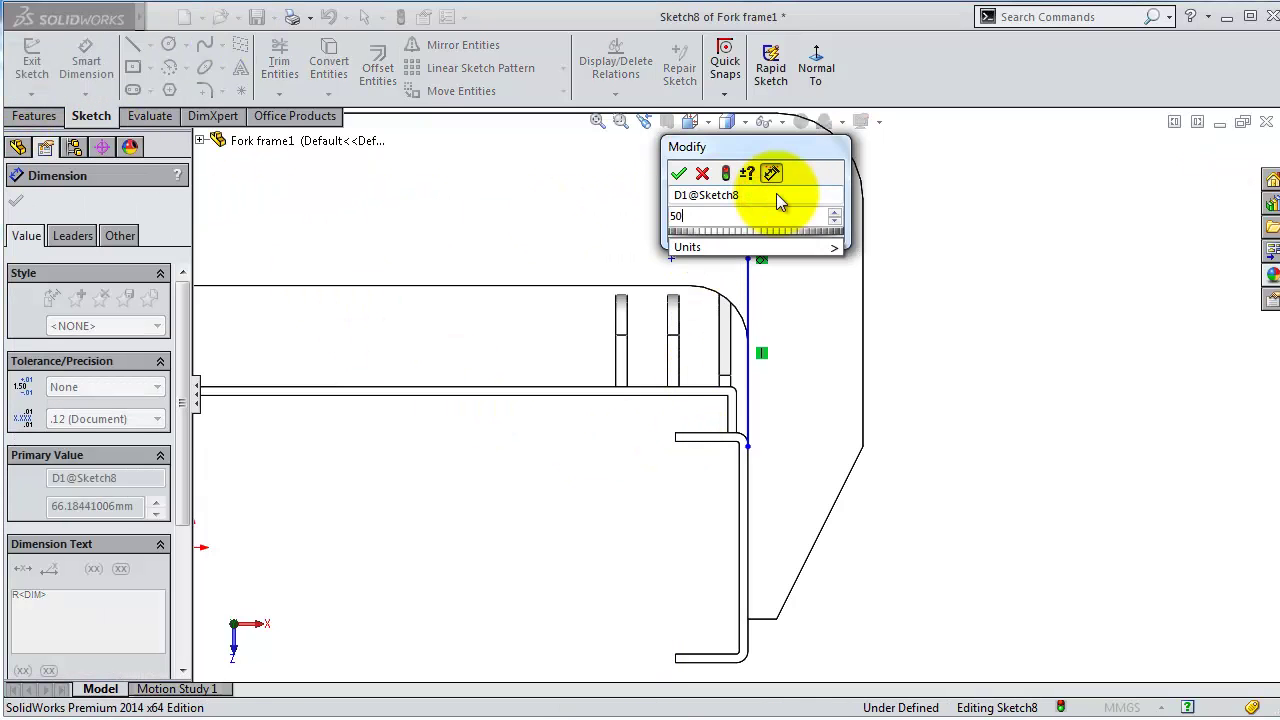
key(Return)
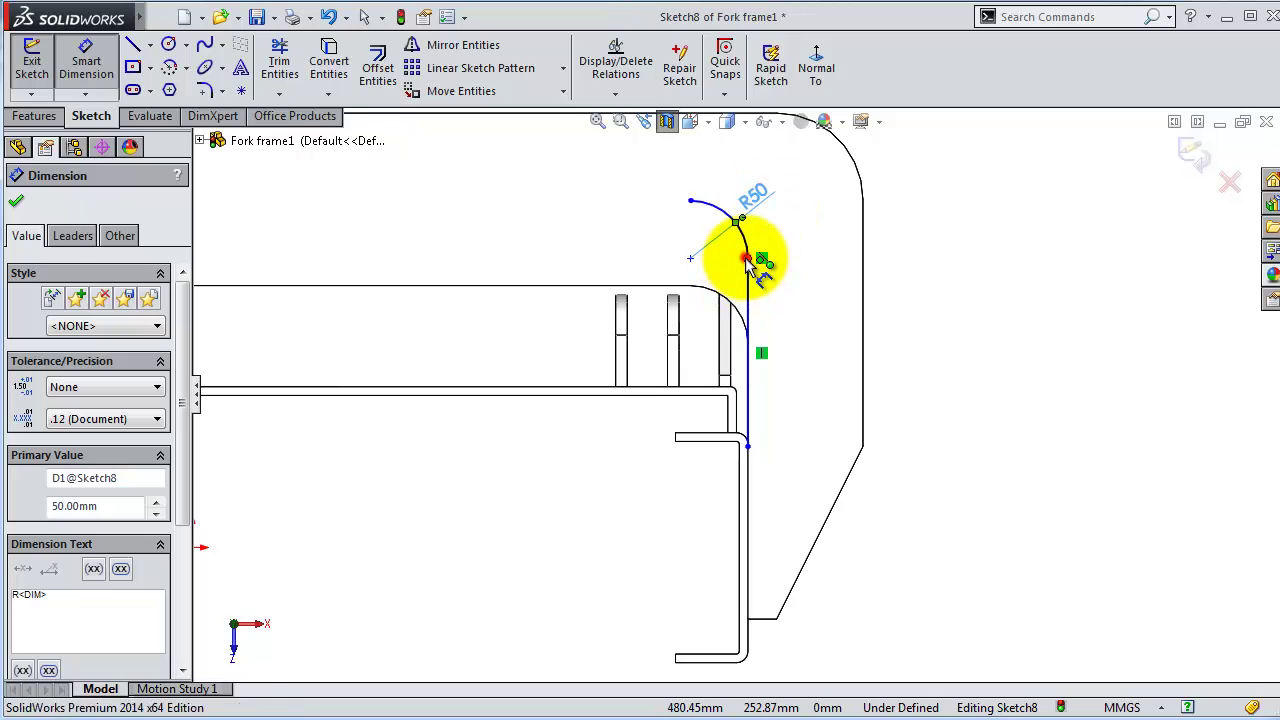
Step: Dimension the line's height at 150 mm from the reference edge
click(747, 259)
click(712, 438)
click(580, 432)
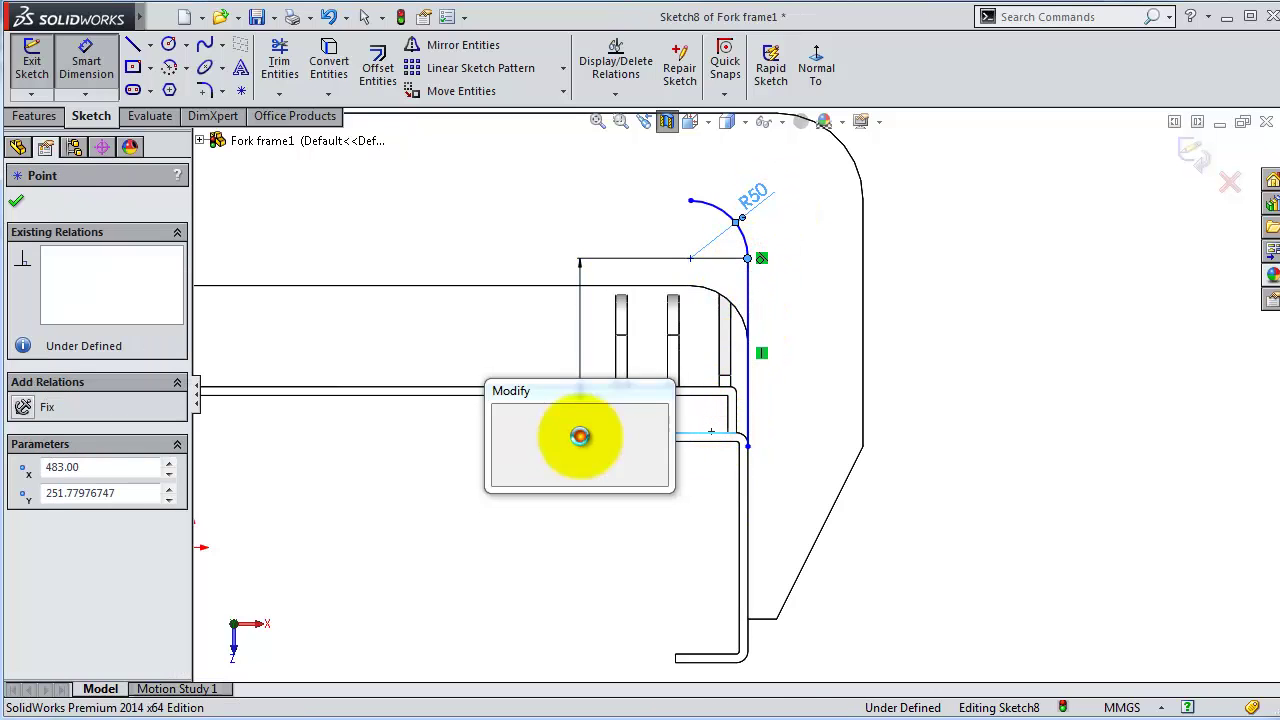
text(150.00mm)
key(Return)
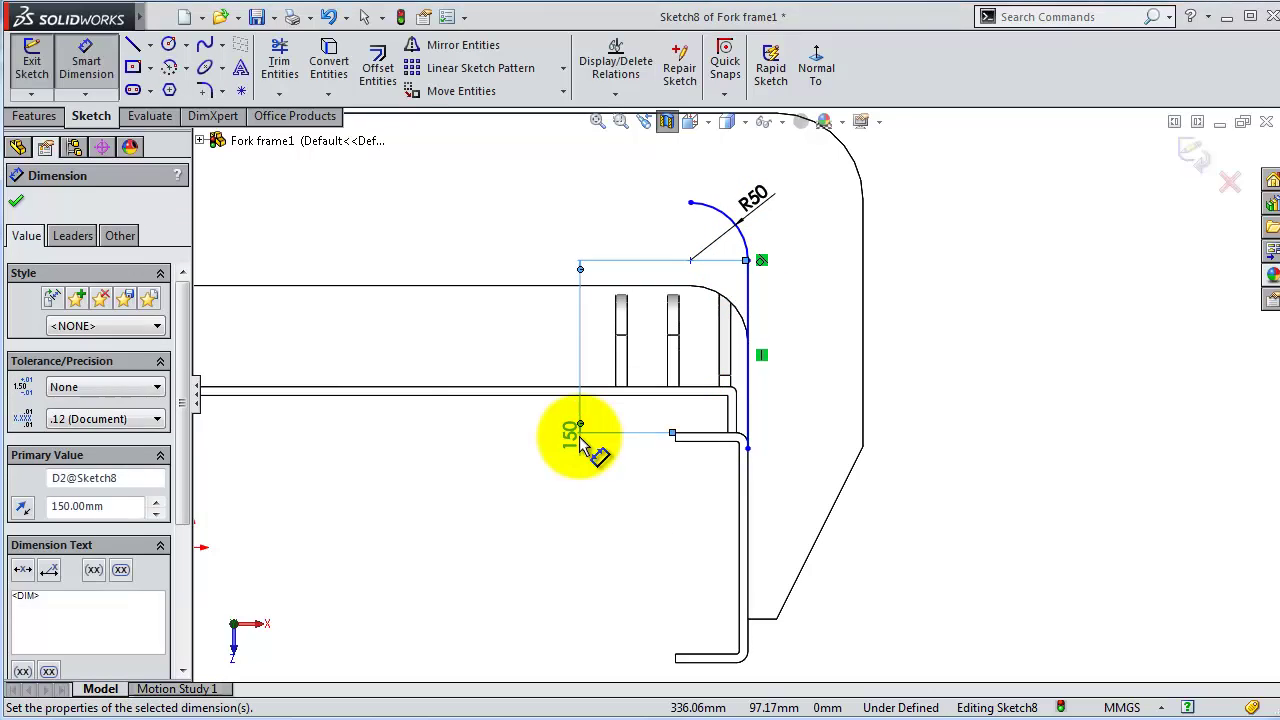
scroll(735, 320, down, 3)
scroll(735, 320, down, 1)
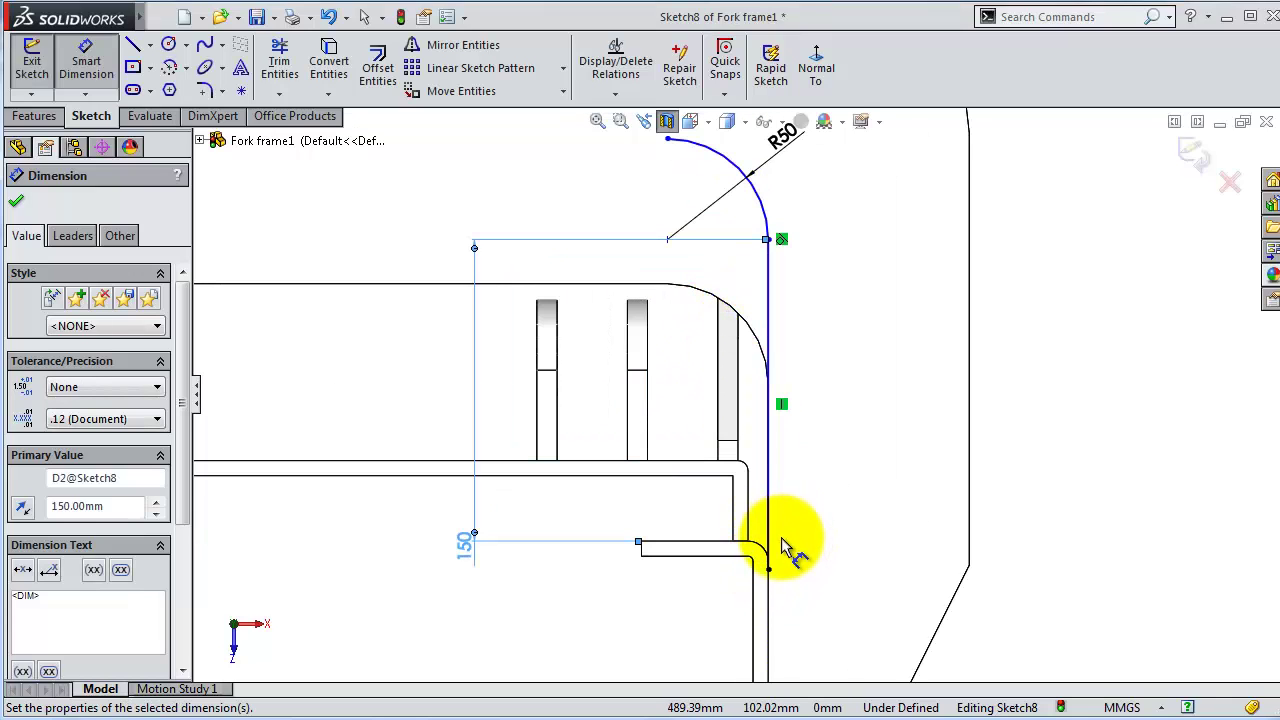
key(Escape)
Step: Add the 140 mm distance from the line's lower endpoint, fully defining Sketch8
click(768, 569)
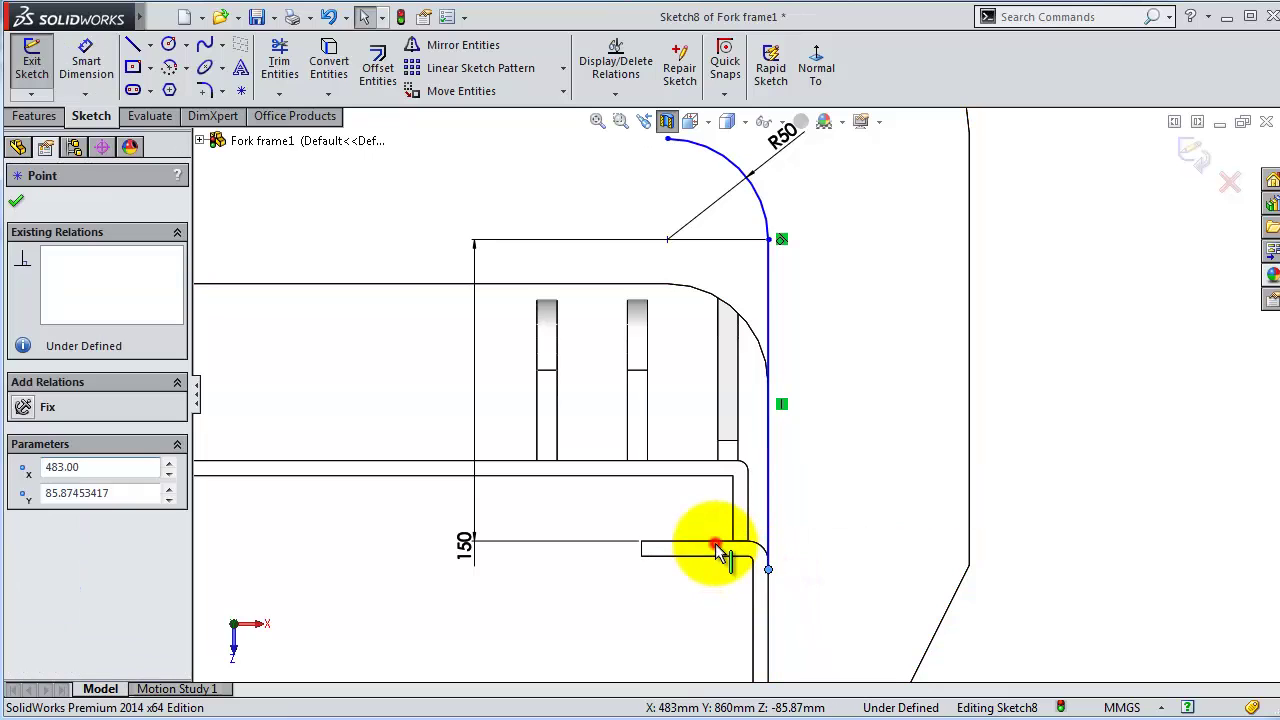
ctrl+click(717, 553)
click(750, 540)
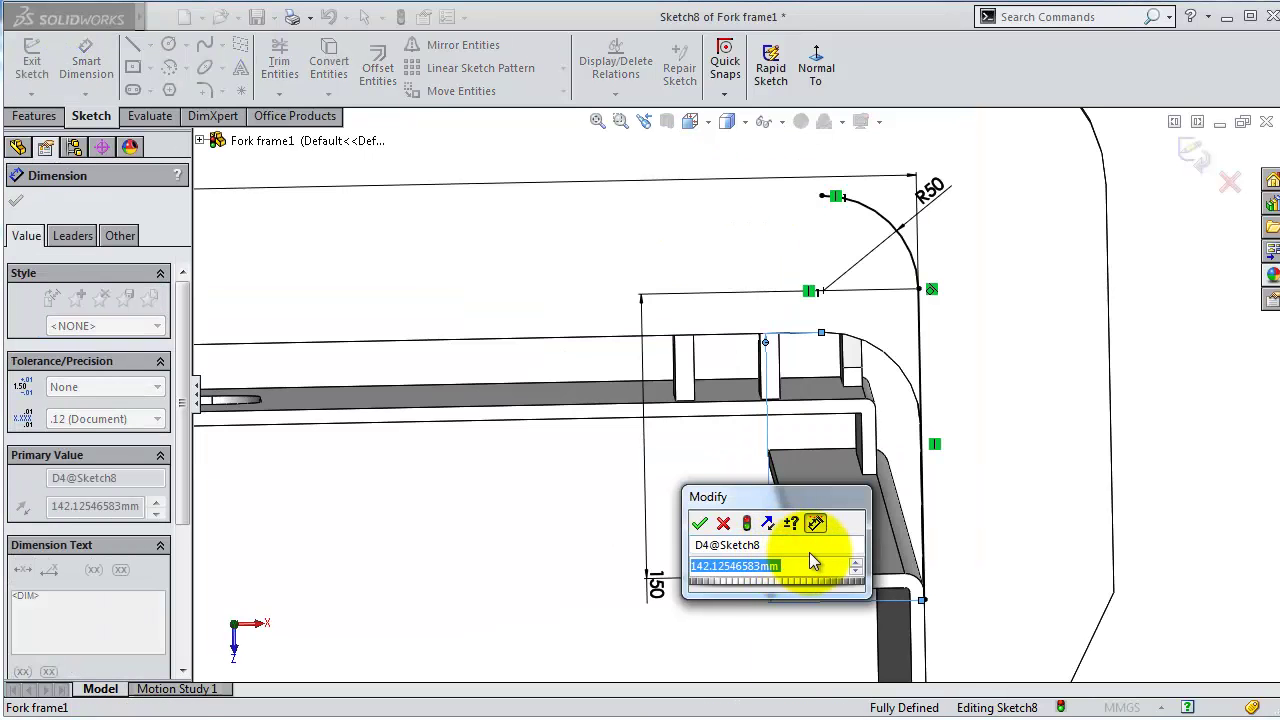
text(140)
key(Return)
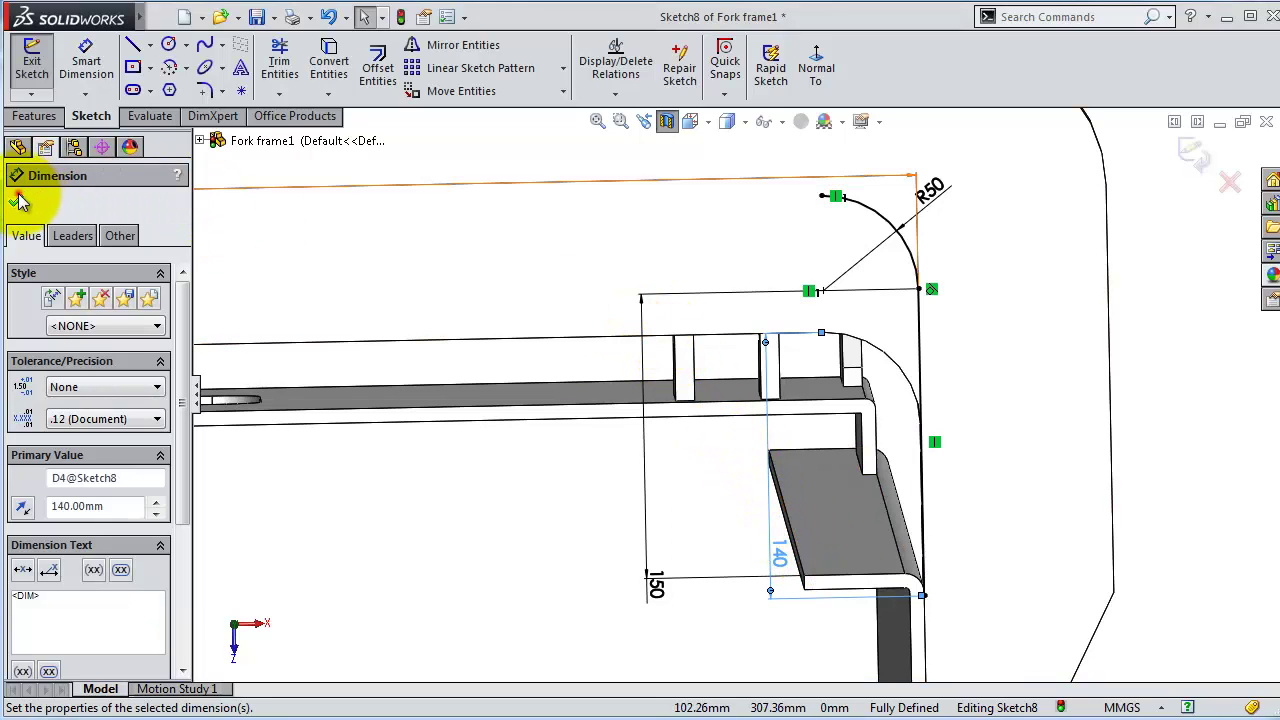
click(16, 201)
click(33, 117)
Step: Extrude the bent profile as a thin-feature plate with 10 mm wall thickness
click(42, 68)
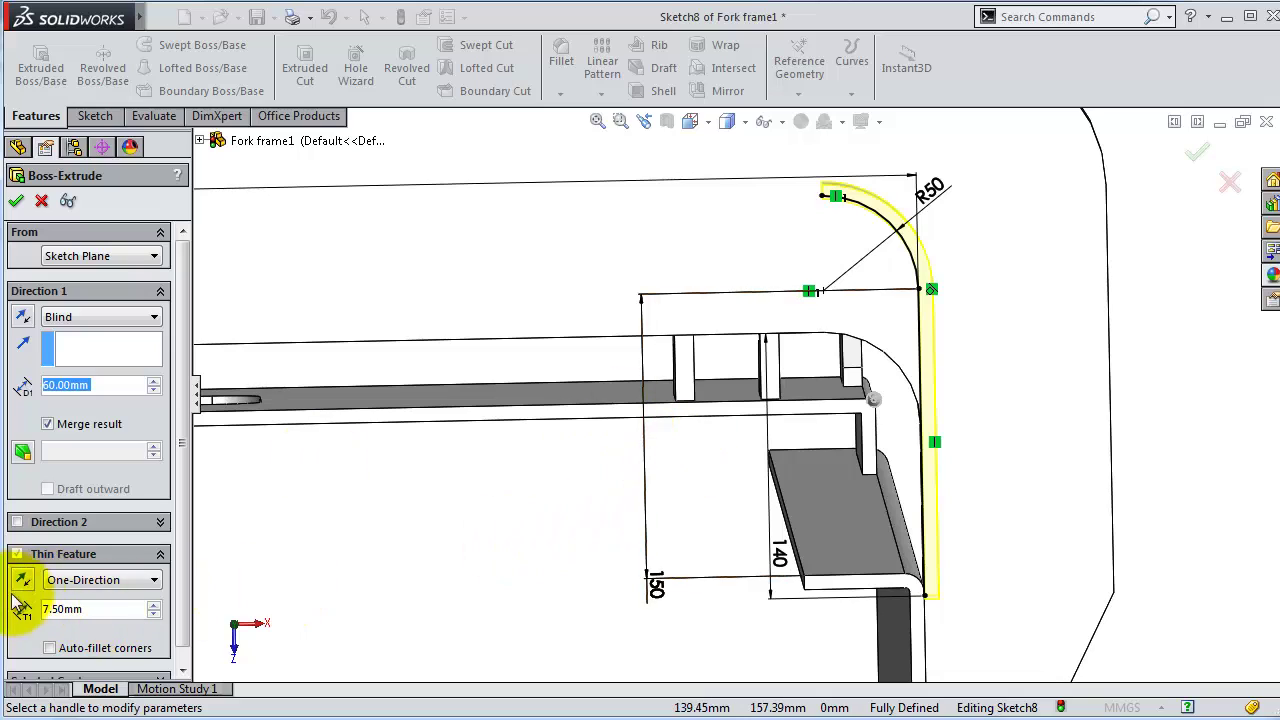
double_click(103, 608)
text(10)
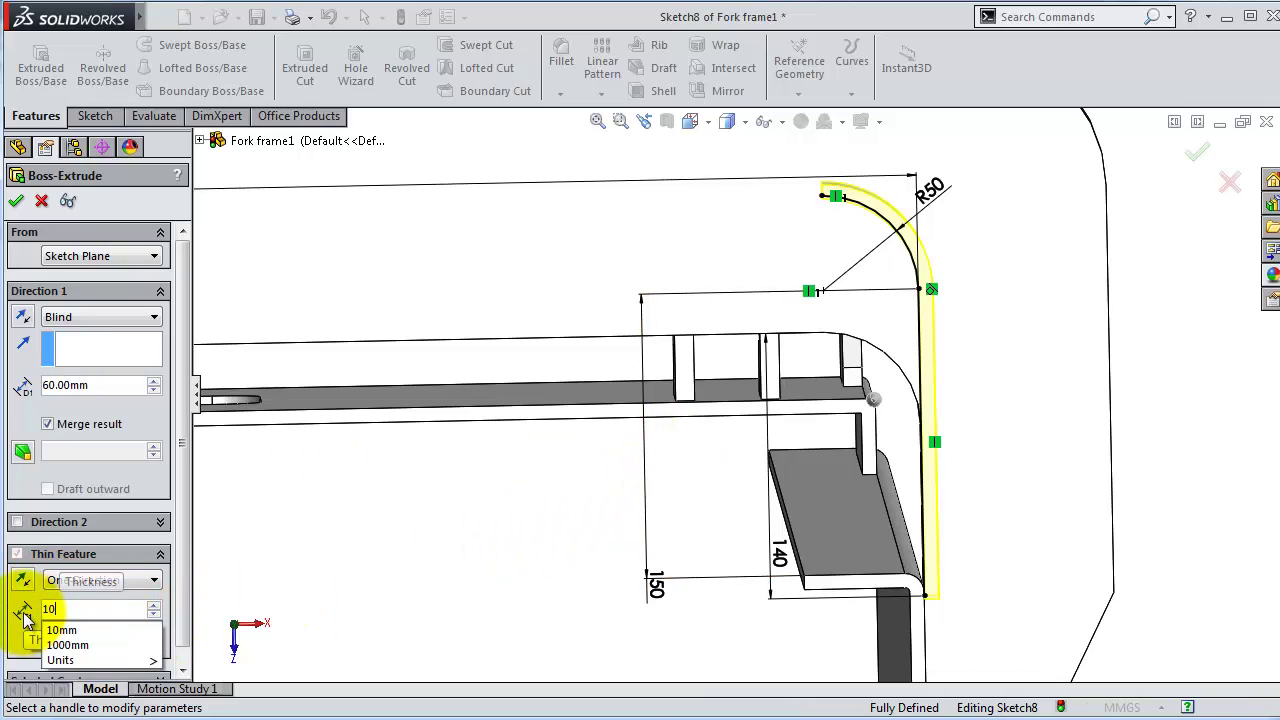
key(Return)
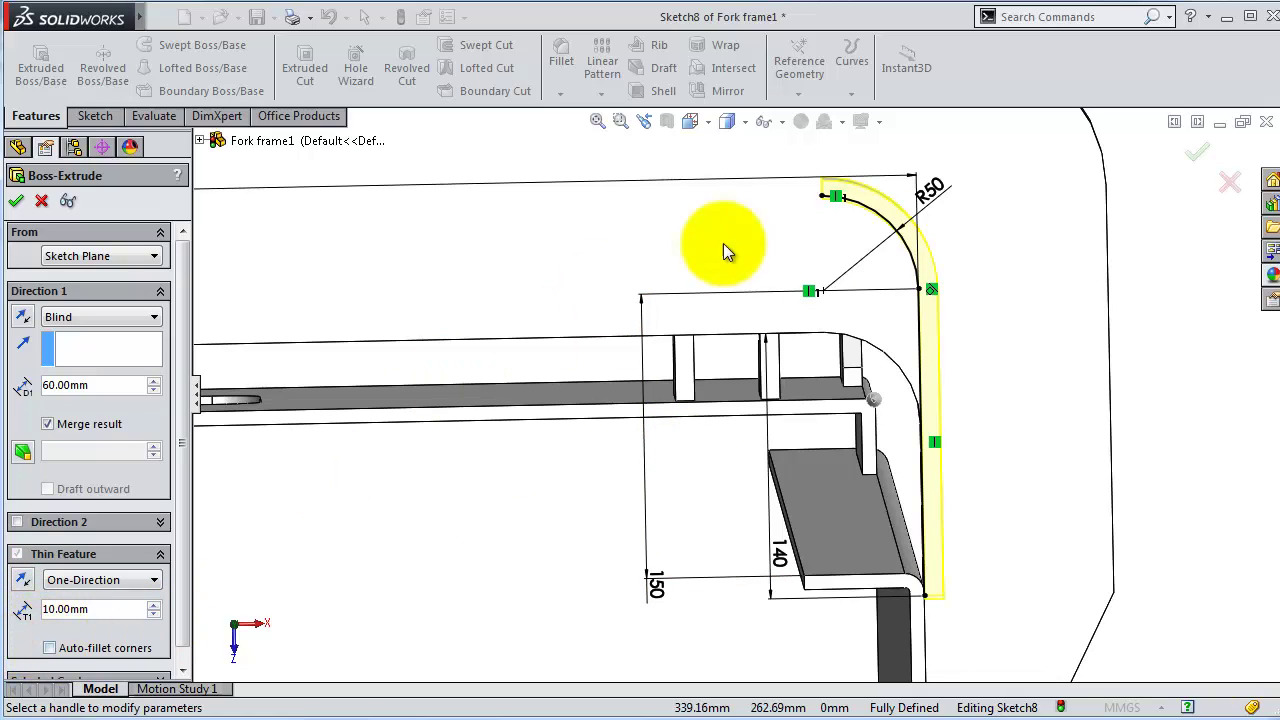
mouse_move(1023, 223)
middle_down()
mouse_move(1034, 289)
mouse_move(1060, 326)
mouse_move(802, 151)
middle_up()
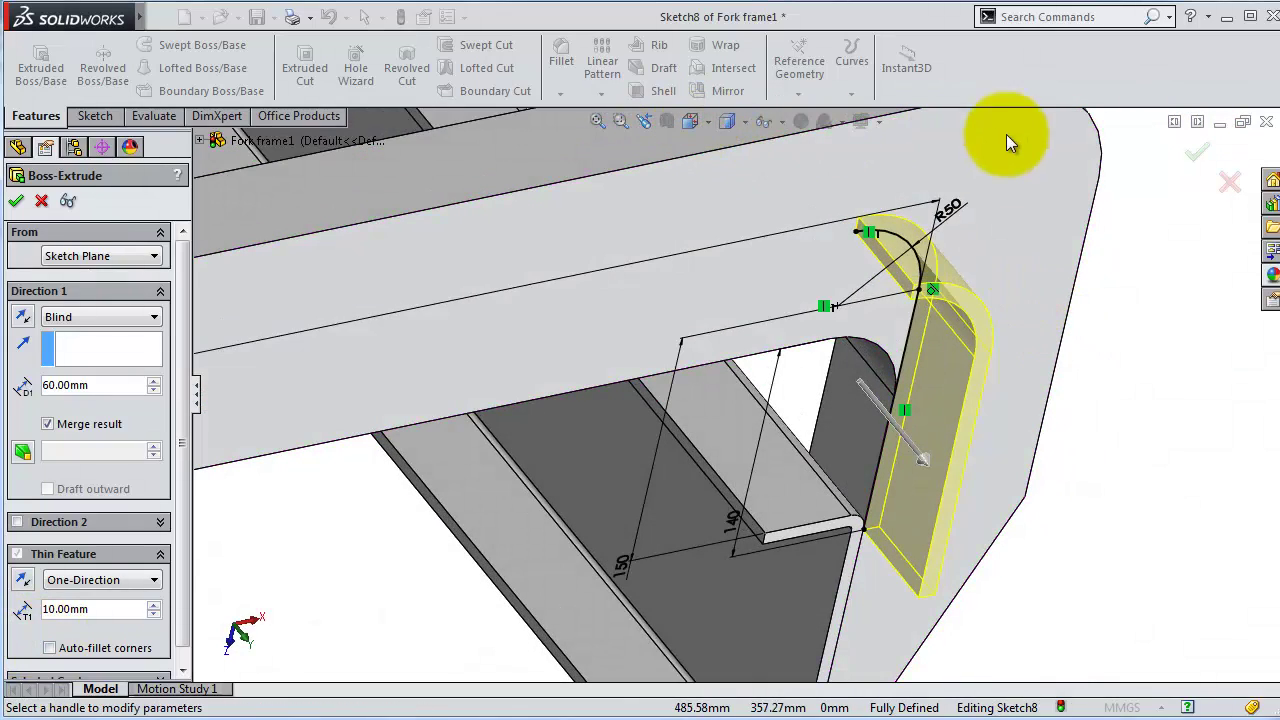
click(1200, 155)
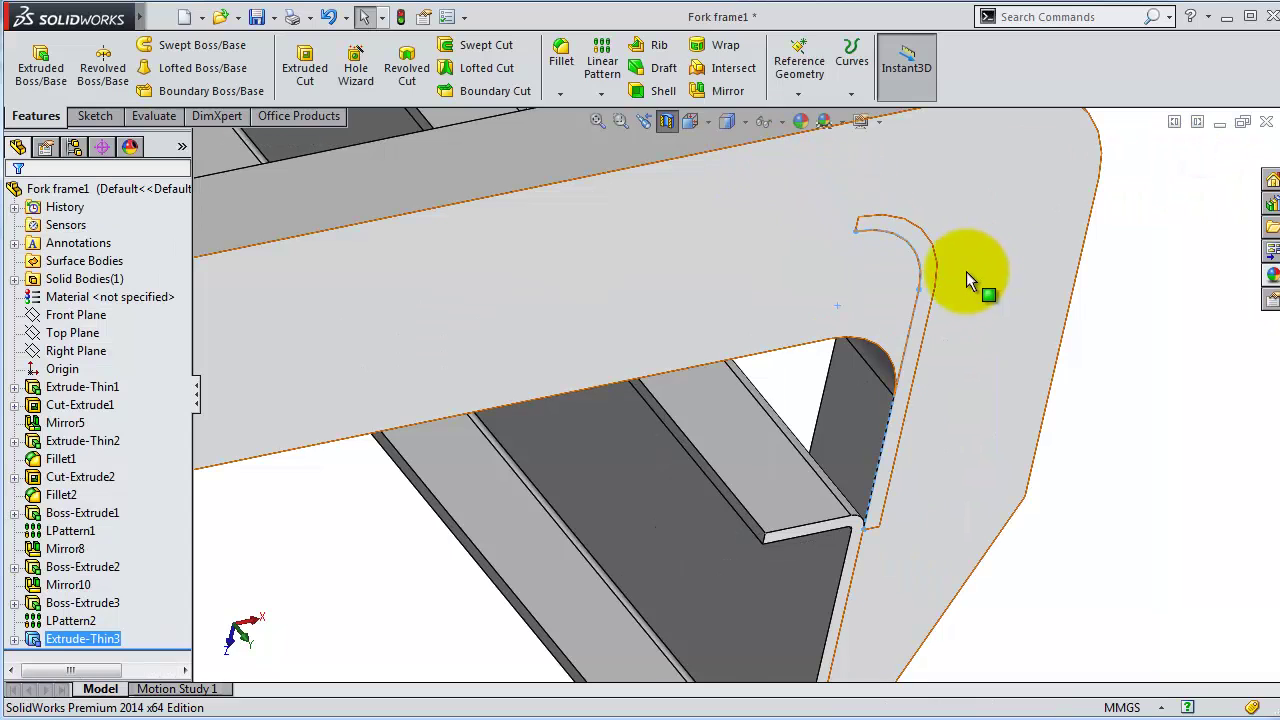
mouse_move(964, 272)
middle_down()
mouse_move(651, 131)
mouse_move(672, 121)
mouse_move(793, 312)
mouse_move(324, 627)
middle_up()
Step: Edit Extrude-Thin3 so Direction 1 extrudes Up To Next
click(72, 638)
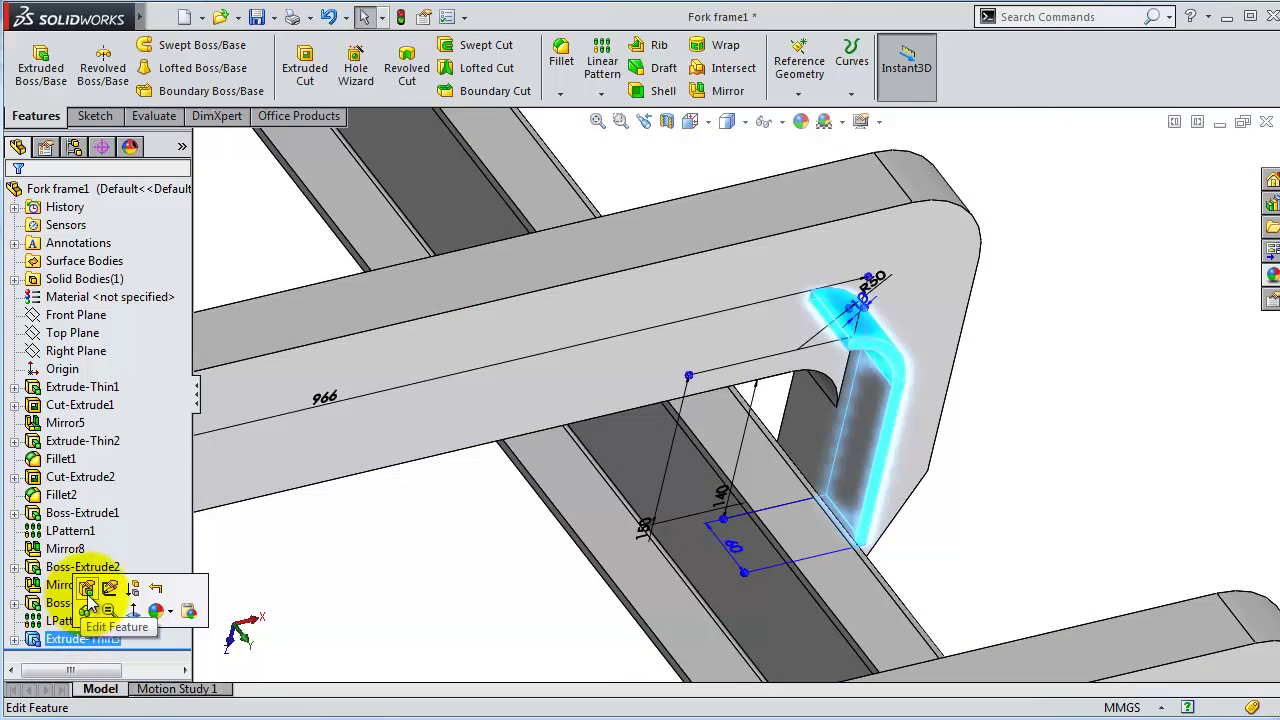
click(85, 595)
click(116, 318)
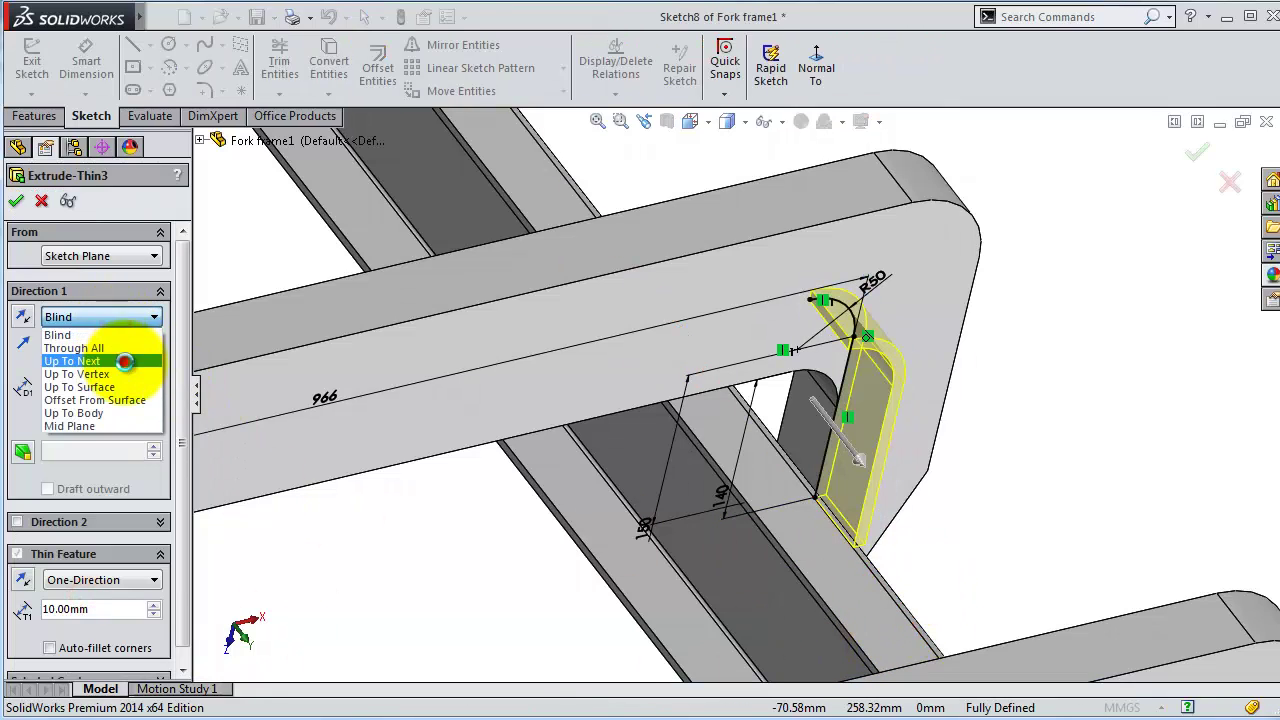
click(124, 361)
click(1195, 155)
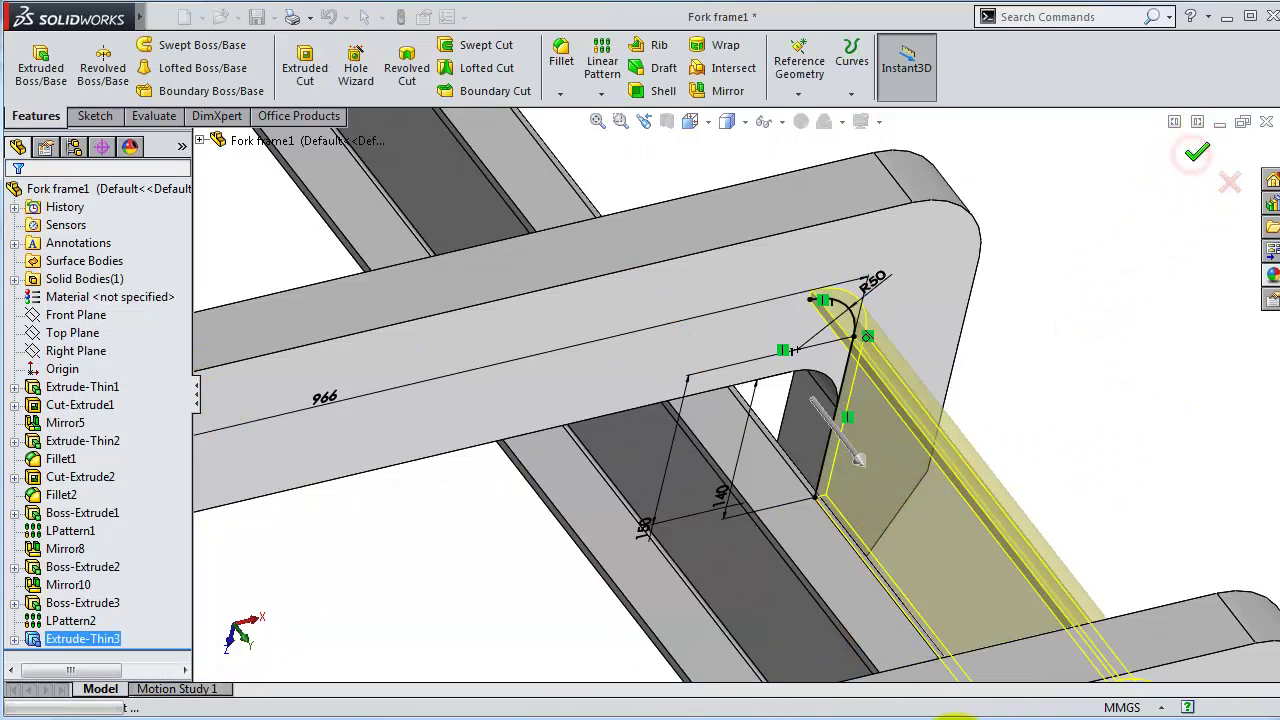
mouse_move(1063, 543)
middle_down()
mouse_move(1018, 482)
mouse_move(880, 486)
middle_up()
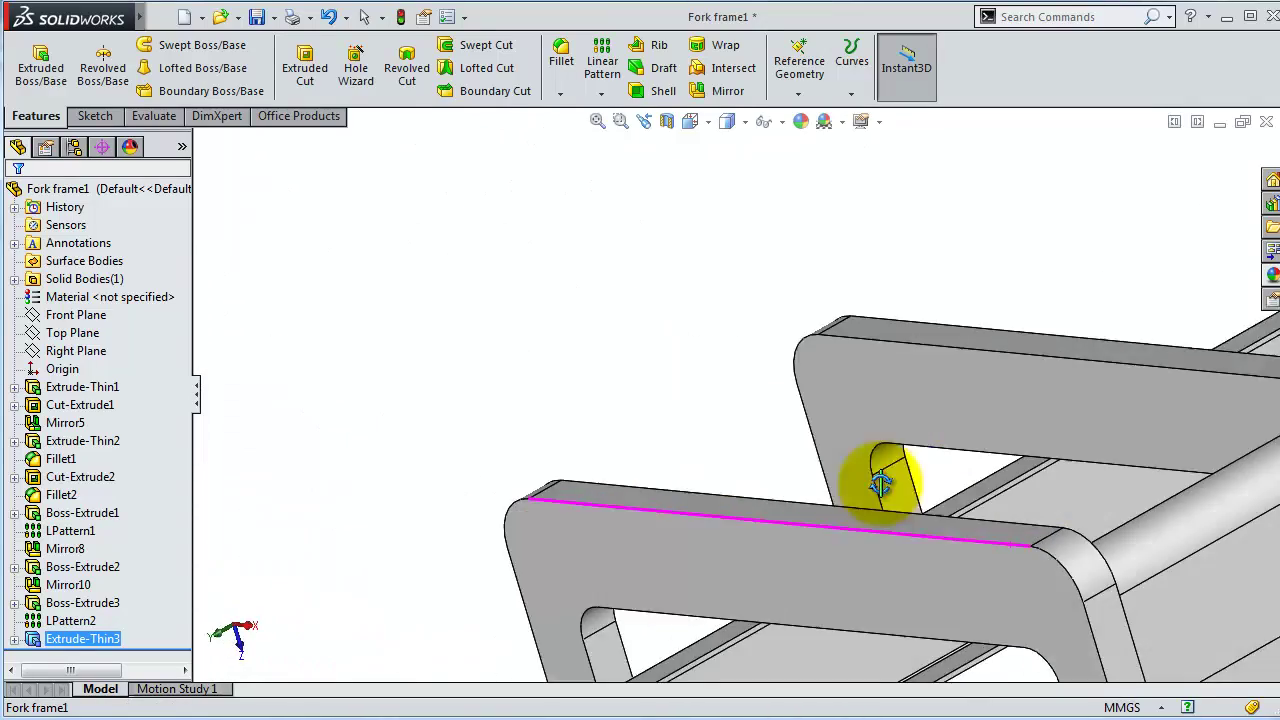
Step: Sketch a center rectangle on the new plate's face
click(880, 486)
scroll(744, 216, down, 3)
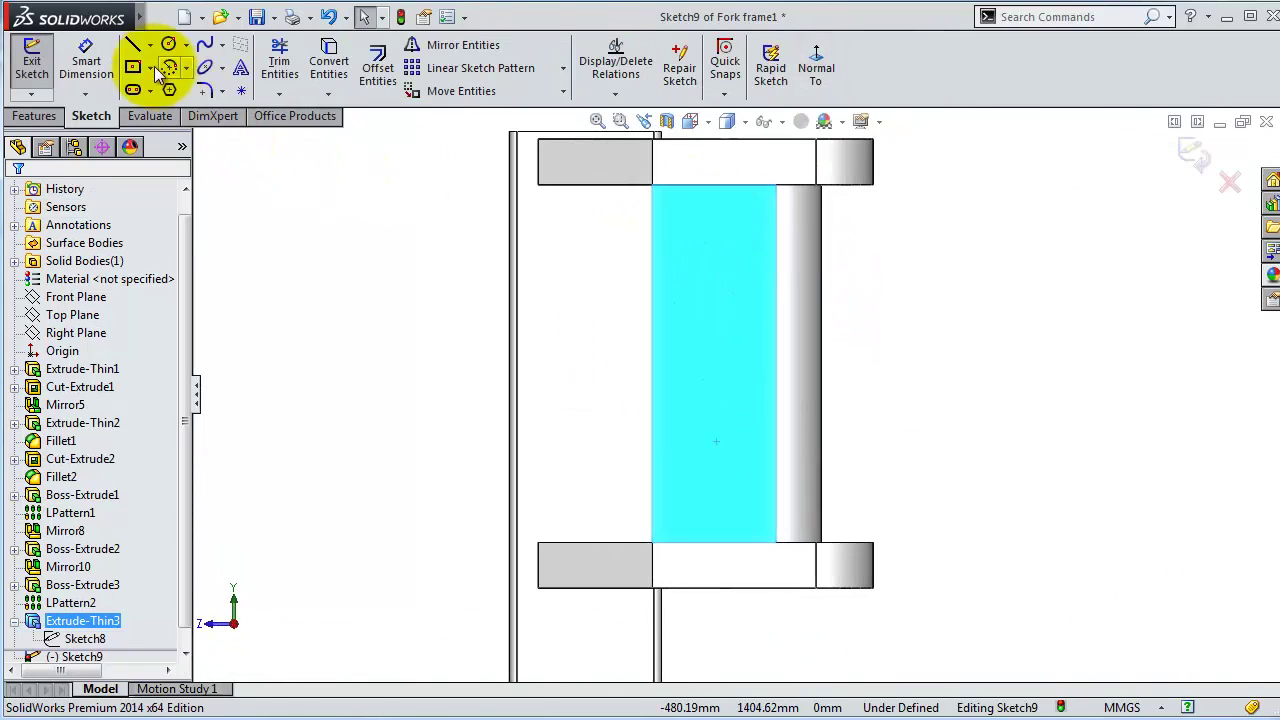
click(137, 70)
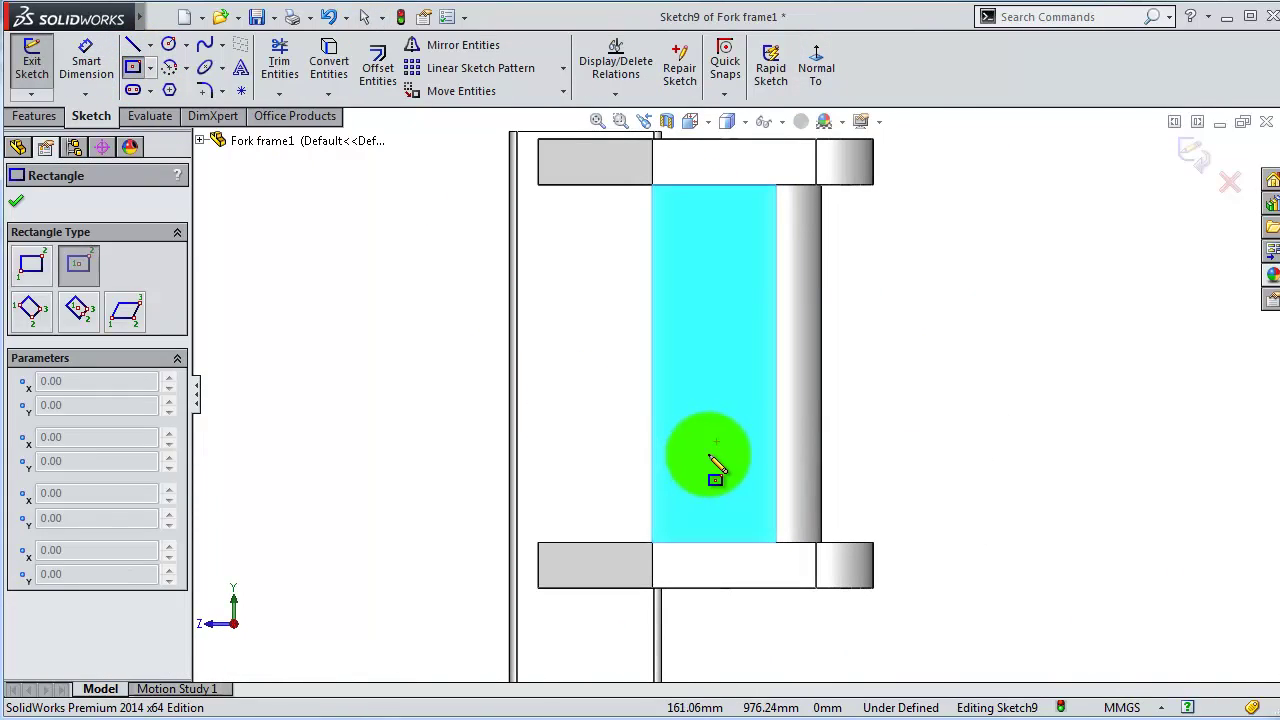
click(708, 455)
click(668, 387)
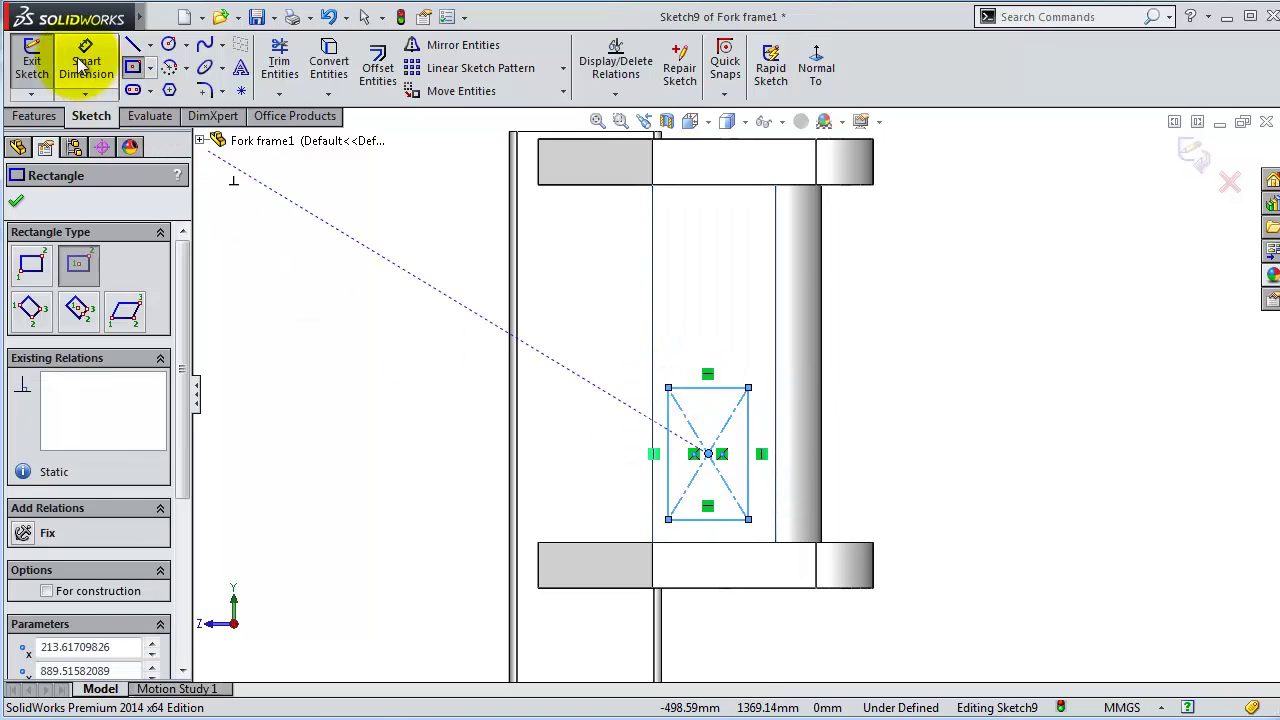
Step: Dimension the rectangle 100 mm wide and 150 mm tall
click(85, 62)
click(705, 387)
click(692, 345)
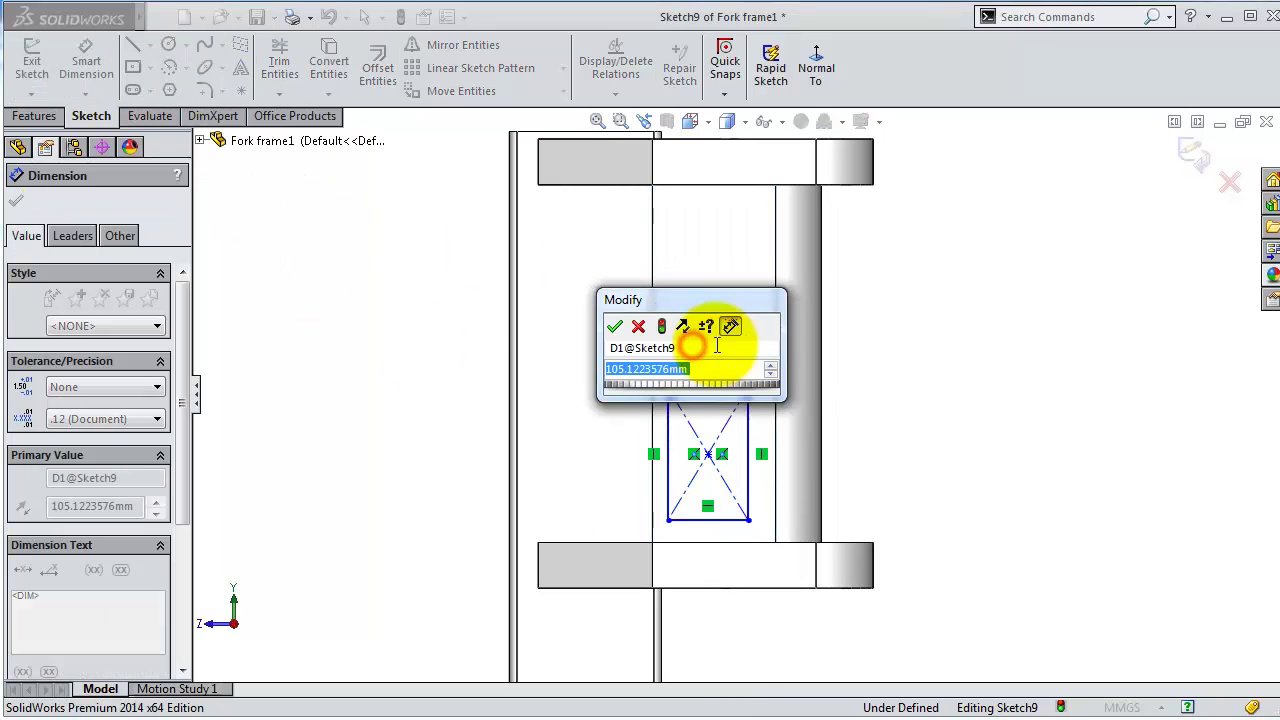
text(100)
key(Return)
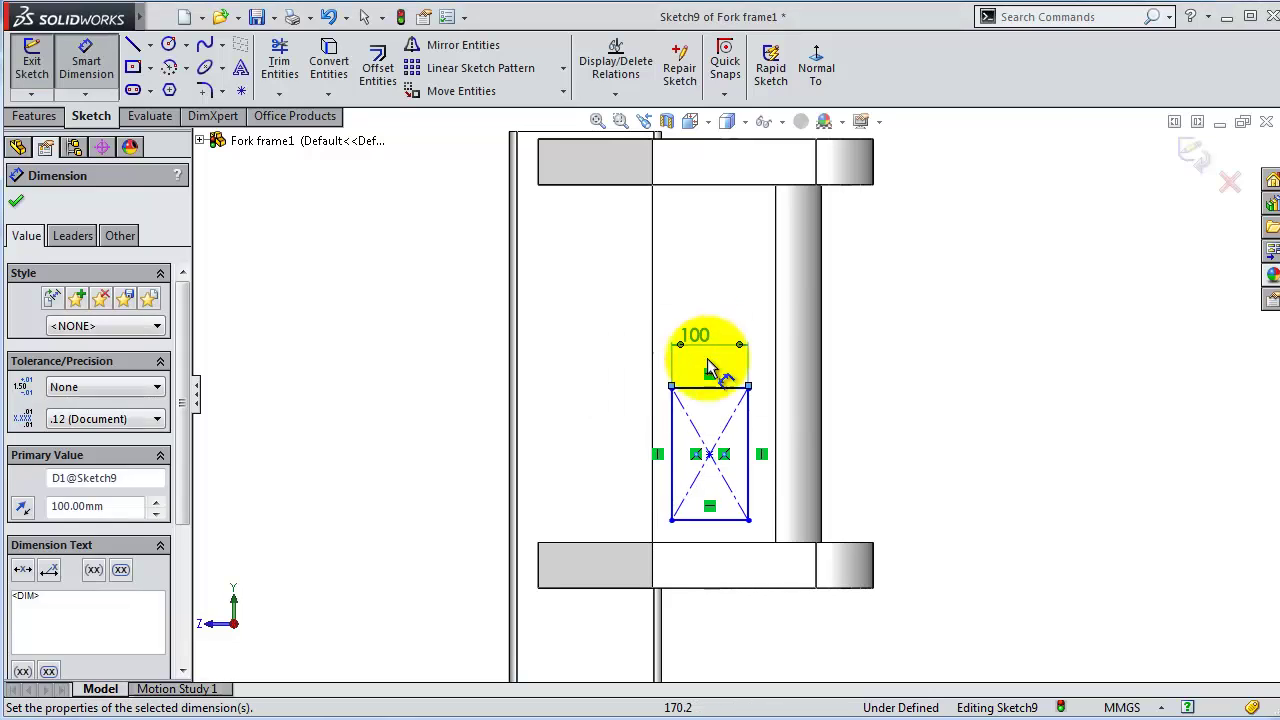
click(671, 425)
click(615, 420)
text(1)
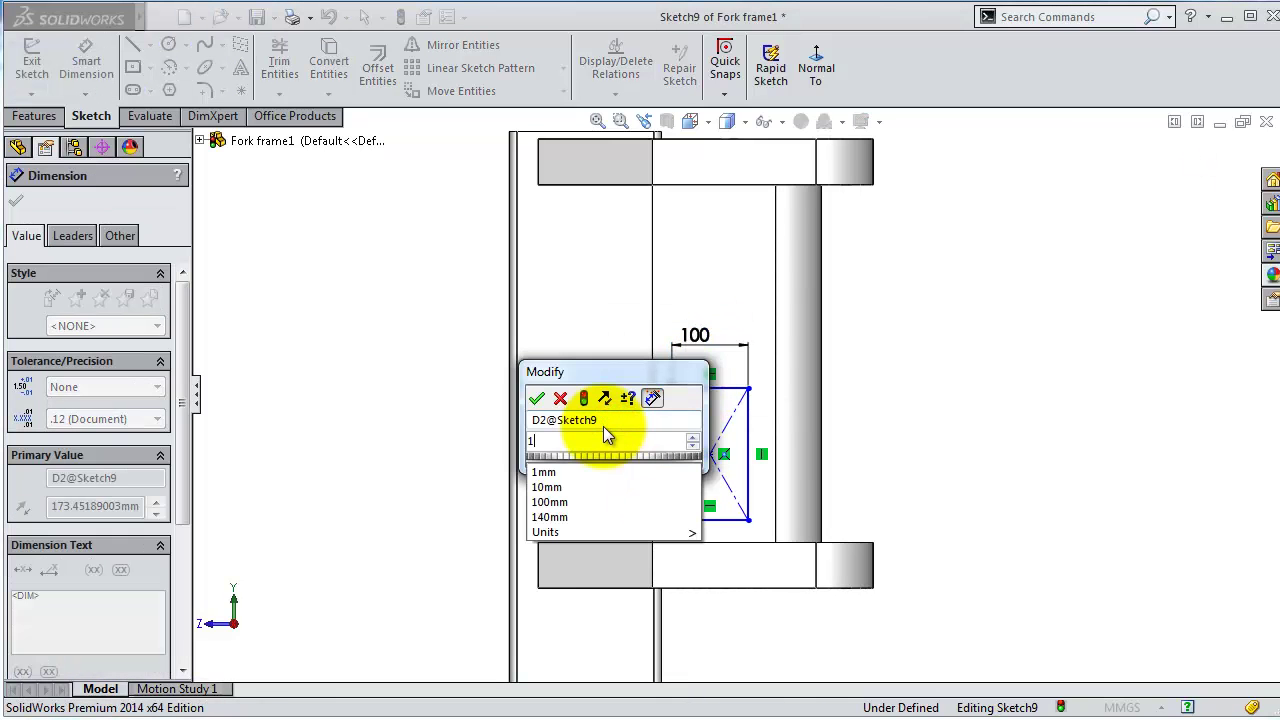
key(Return)
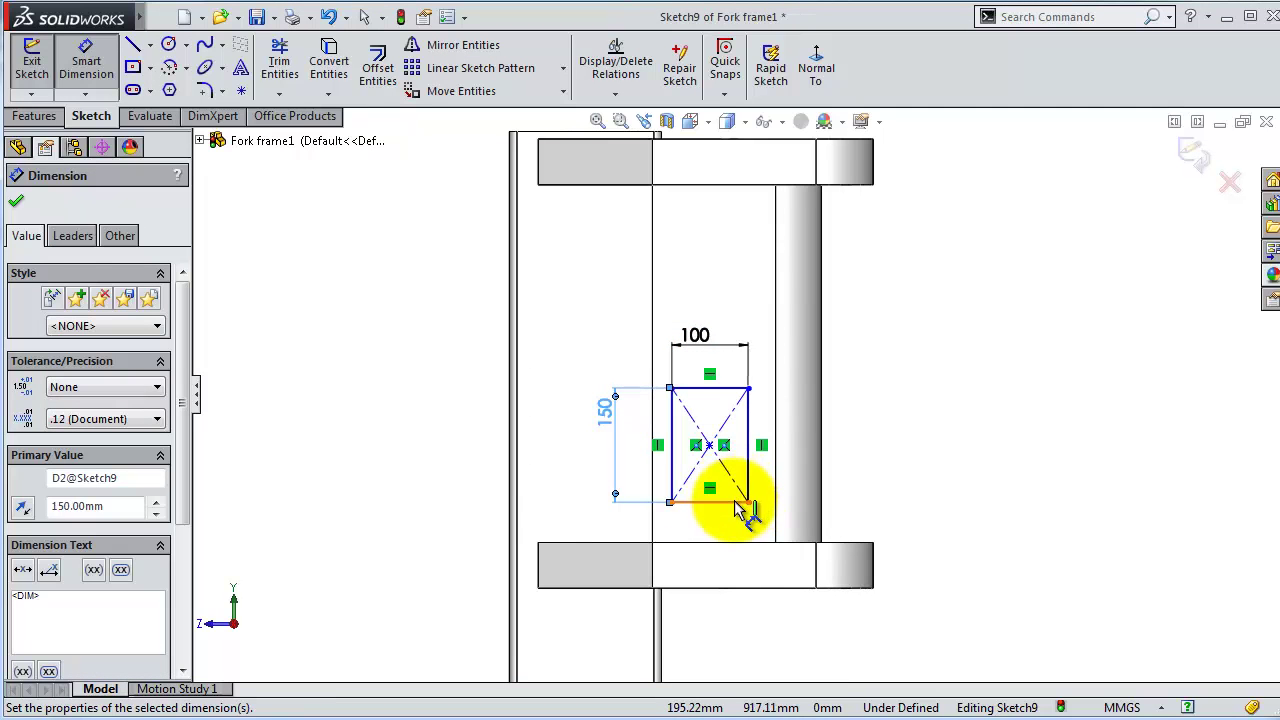
Step: Locate the rectangle 50 mm above the lower flange and 25 mm from the plate edge
click(740, 502)
click(748, 542)
click(907, 510)
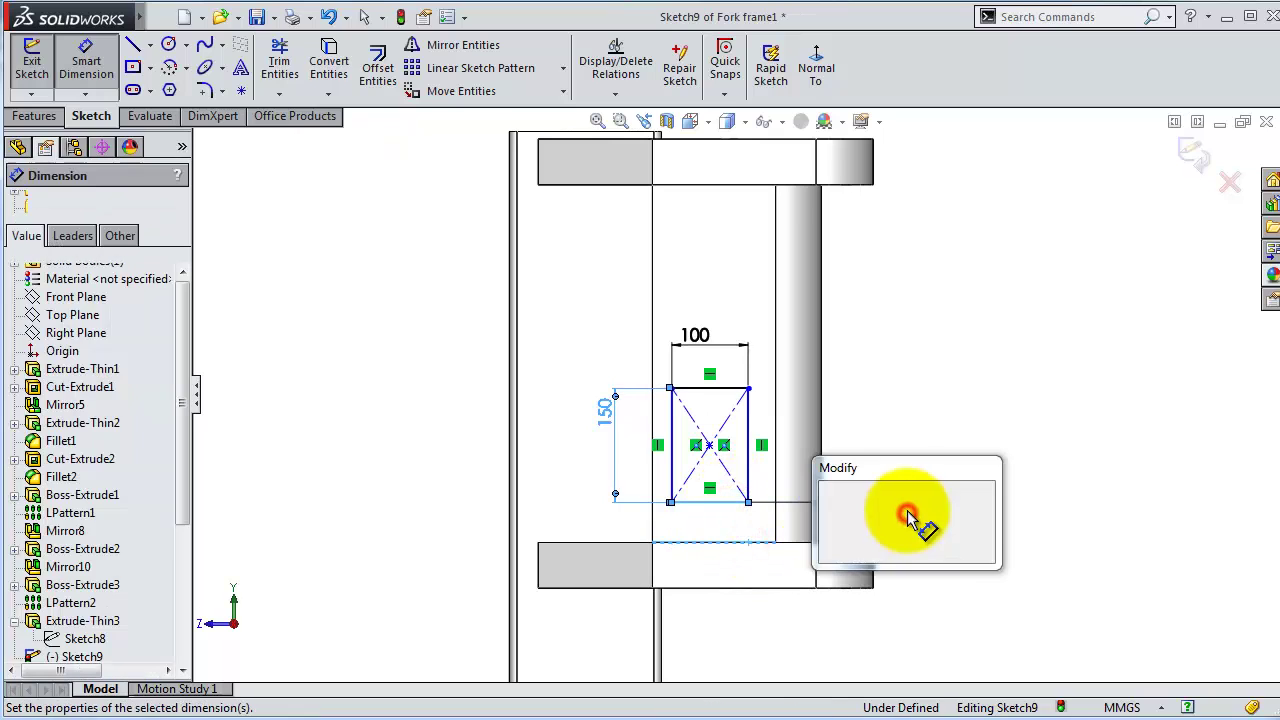
text(50)
key(Return)
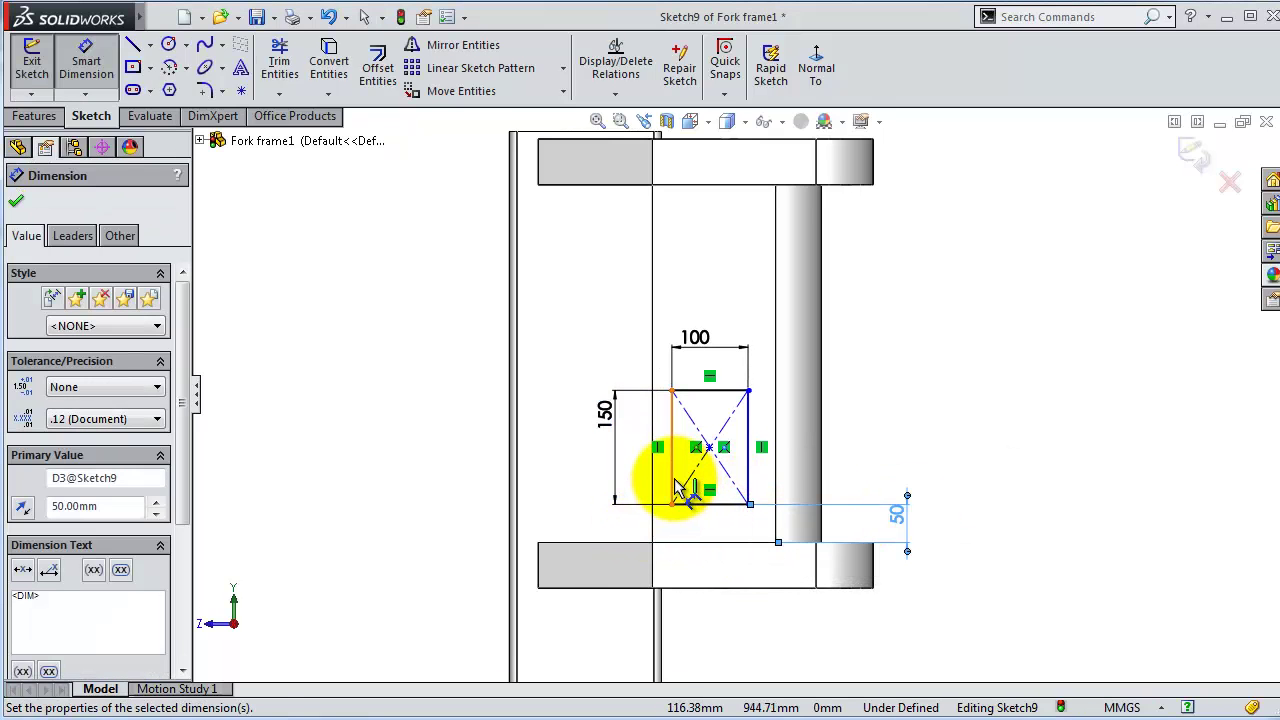
click(671, 485)
click(653, 482)
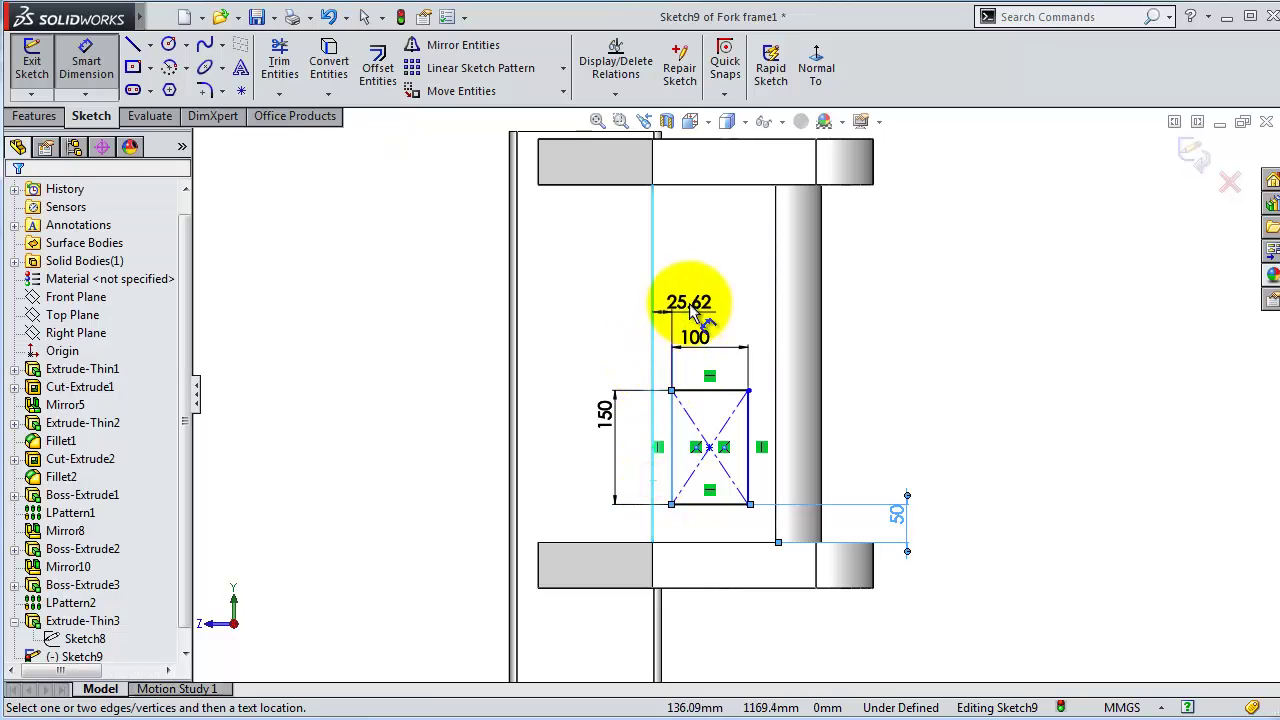
click(651, 278)
text(25)
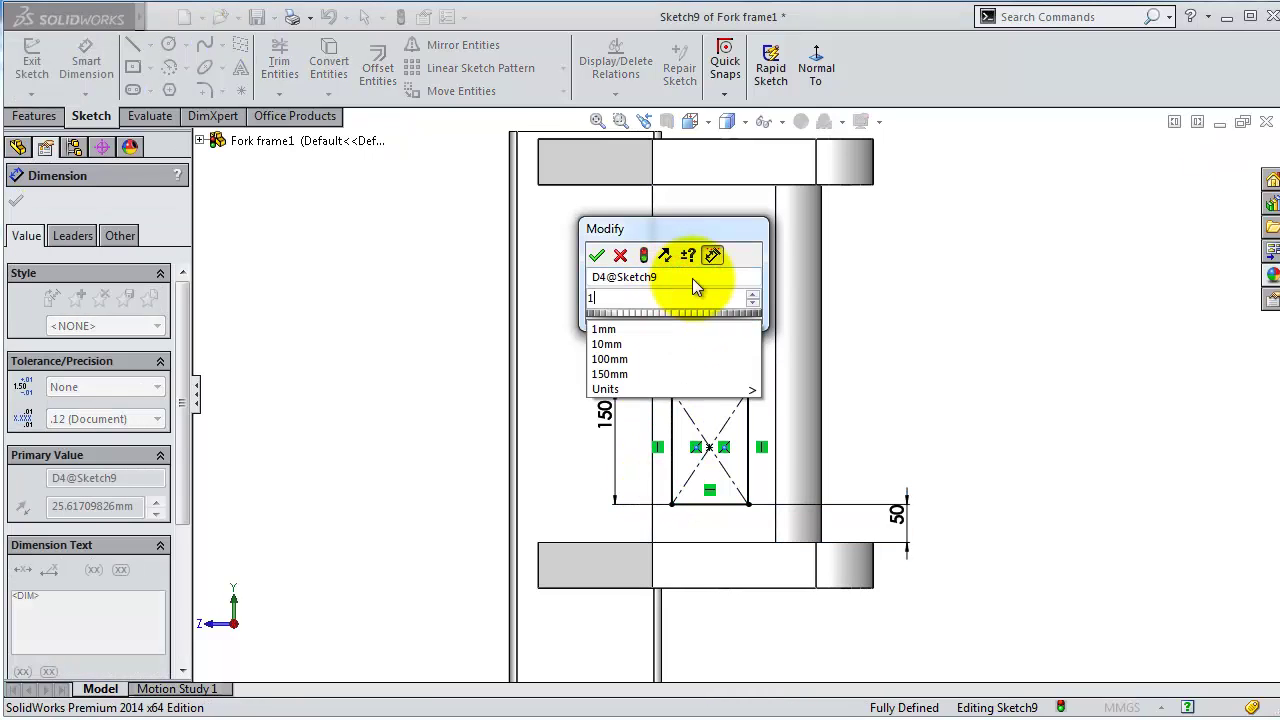
key(Return)
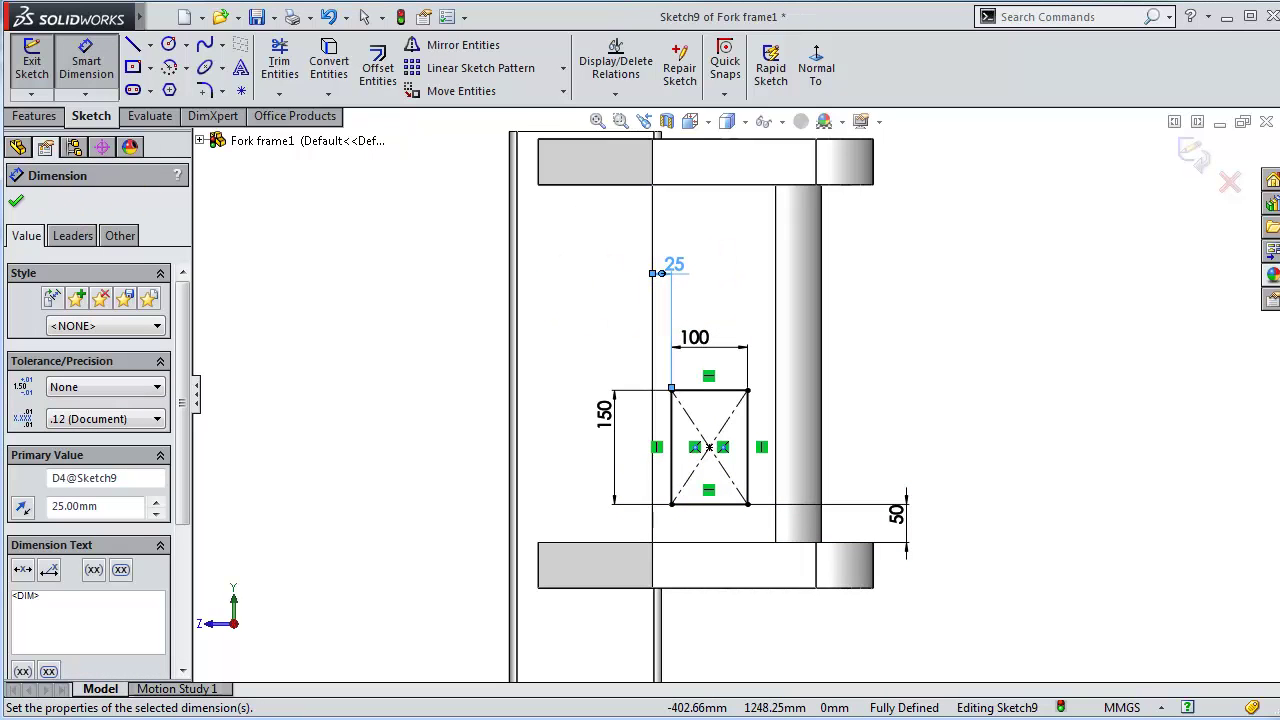
click(16, 205)
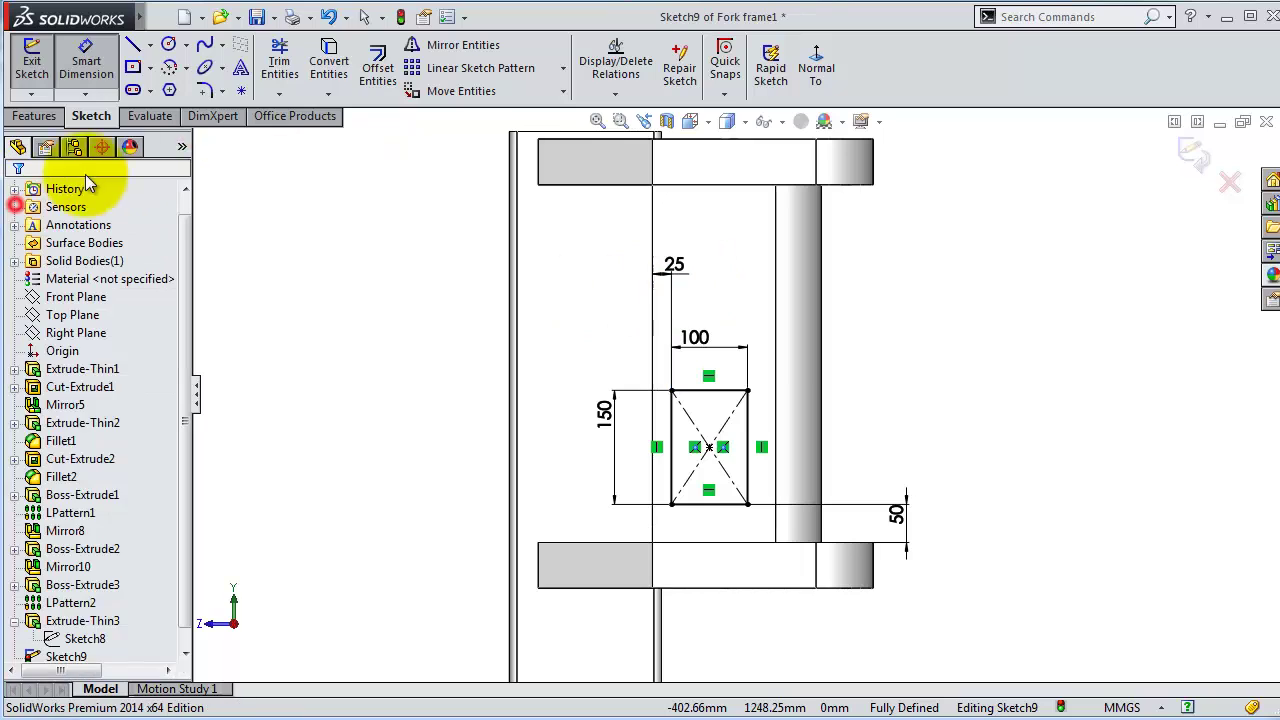
Step: Fillet all four rectangle corners with a 10 mm sketch fillet
click(204, 90)
drag(122, 458, 64, 458)
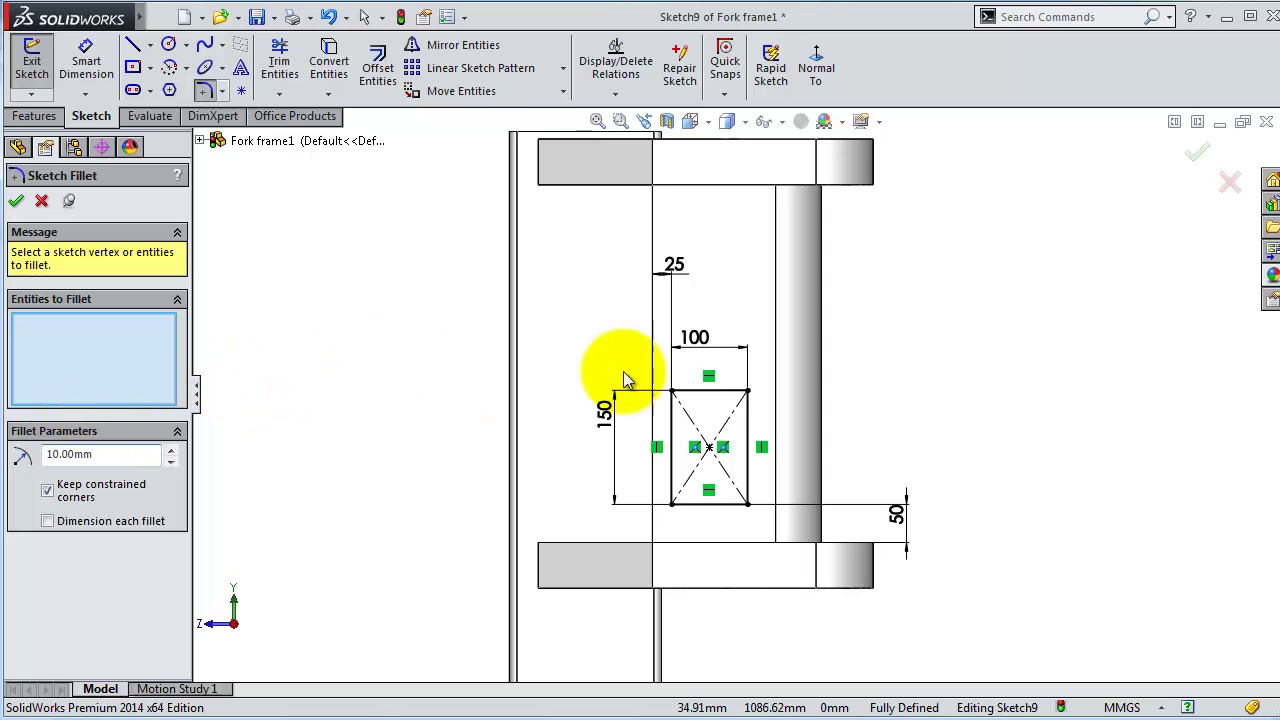
click(672, 391)
click(747, 391)
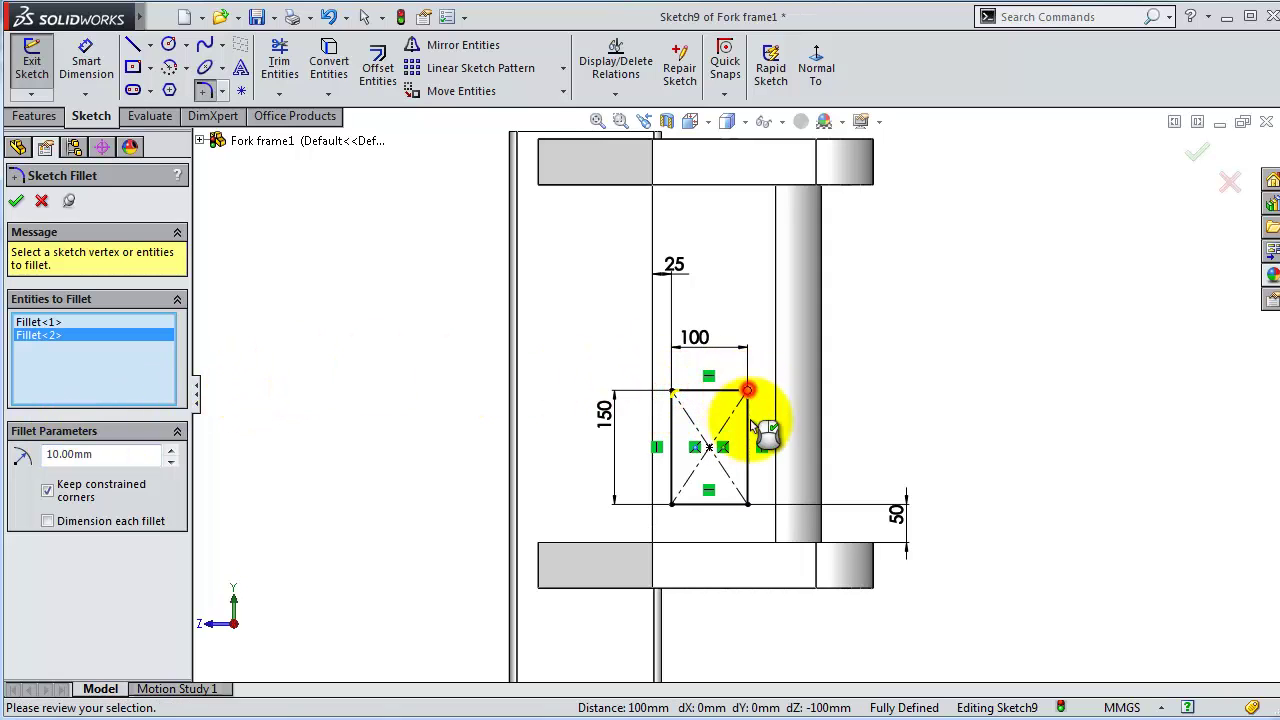
click(747, 503)
click(672, 503)
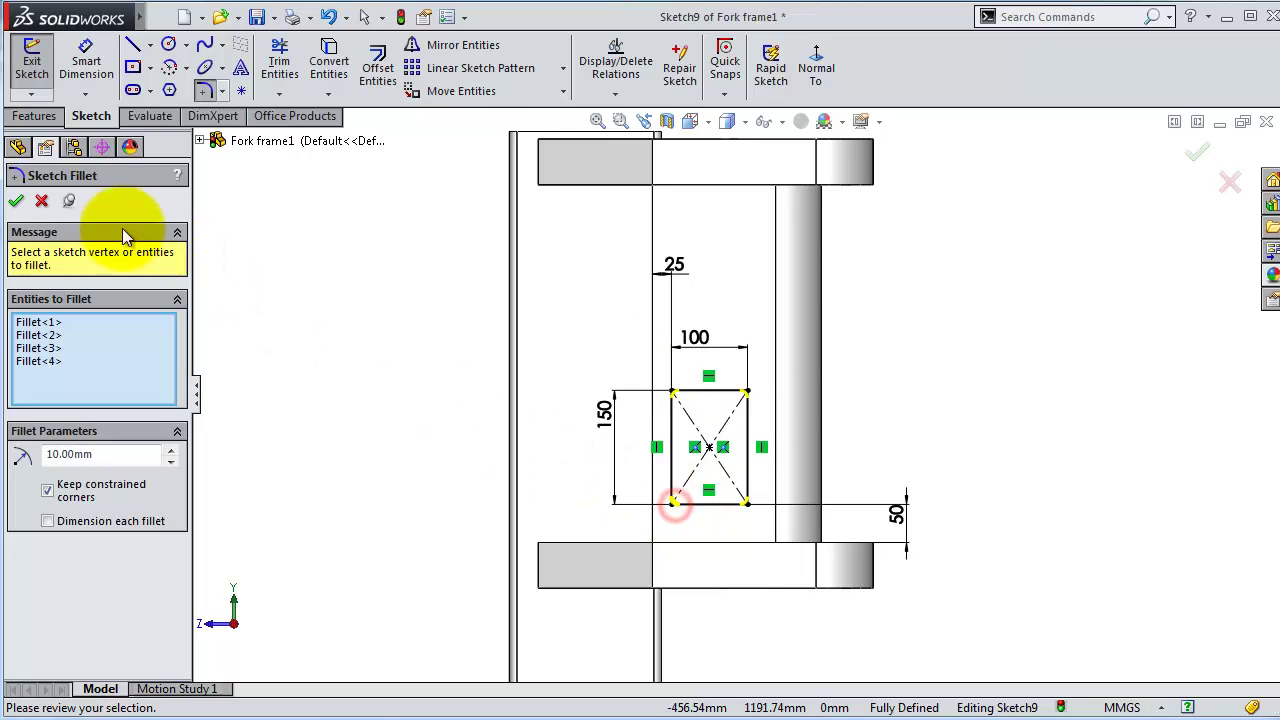
click(16, 200)
click(34, 116)
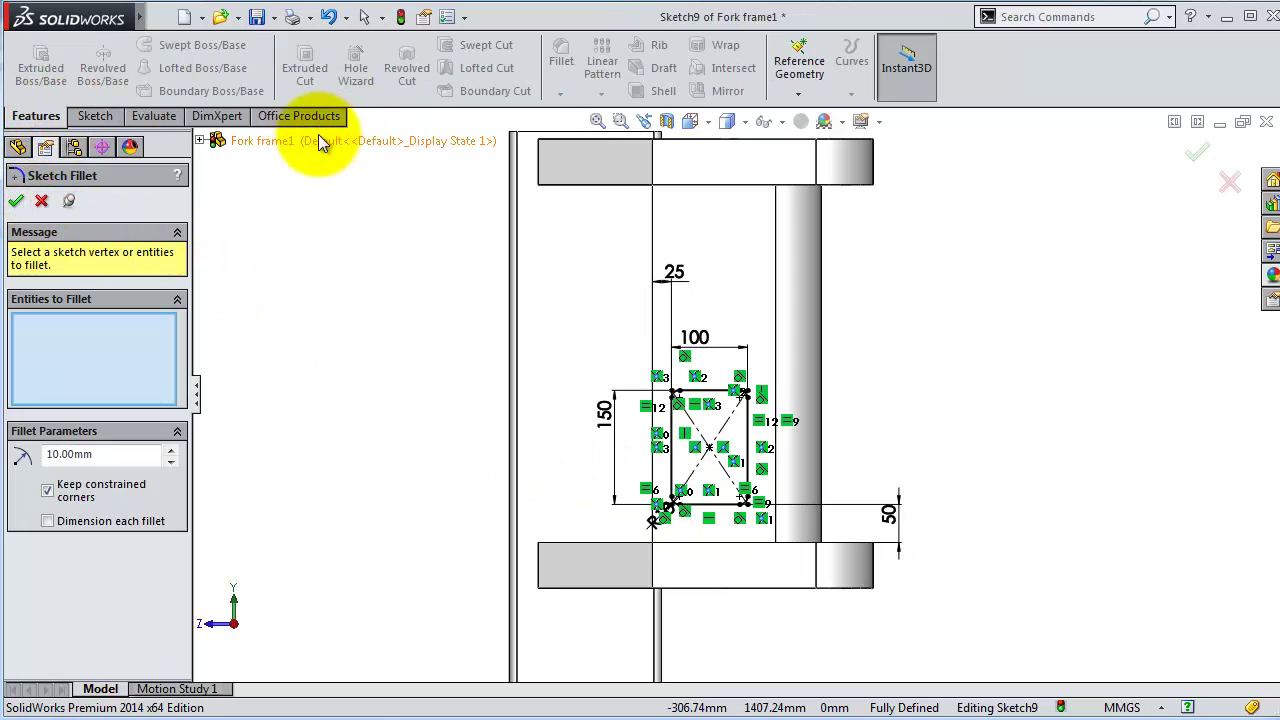
Step: Cut the rounded rectangle through the plate with an Up To Next extruded cut
click(16, 200)
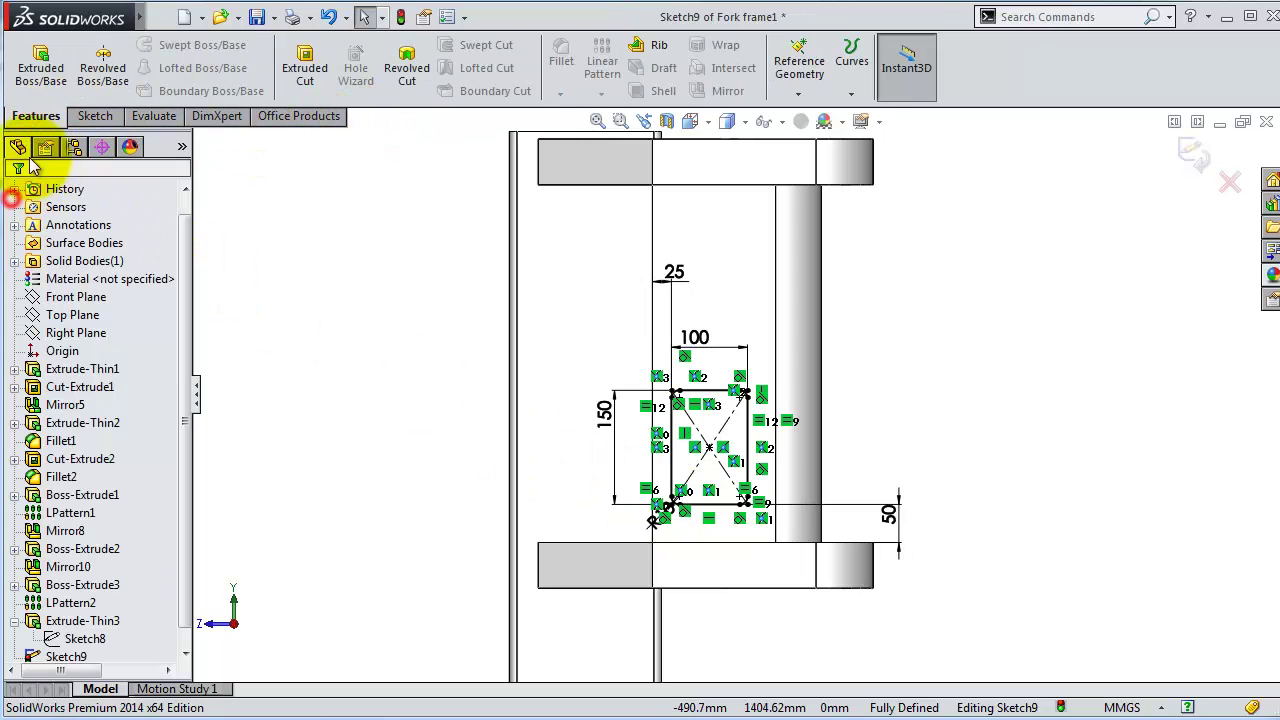
click(303, 62)
click(102, 322)
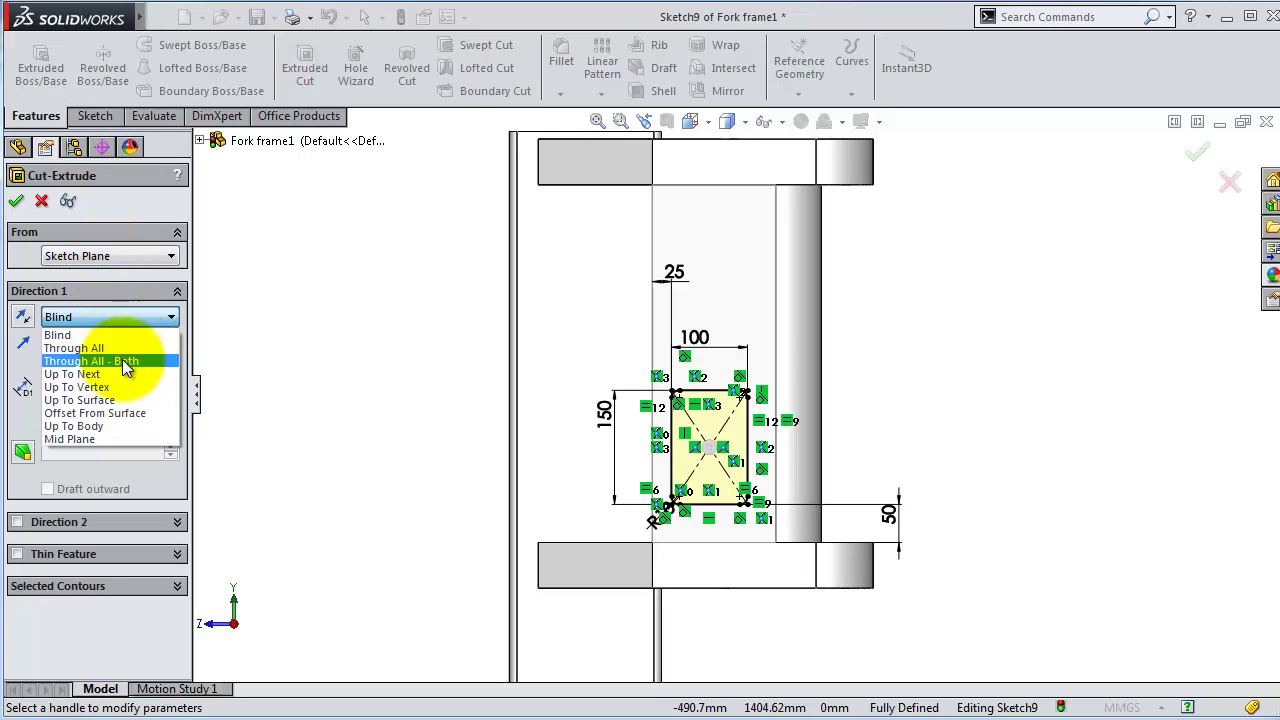
click(120, 372)
click(1200, 155)
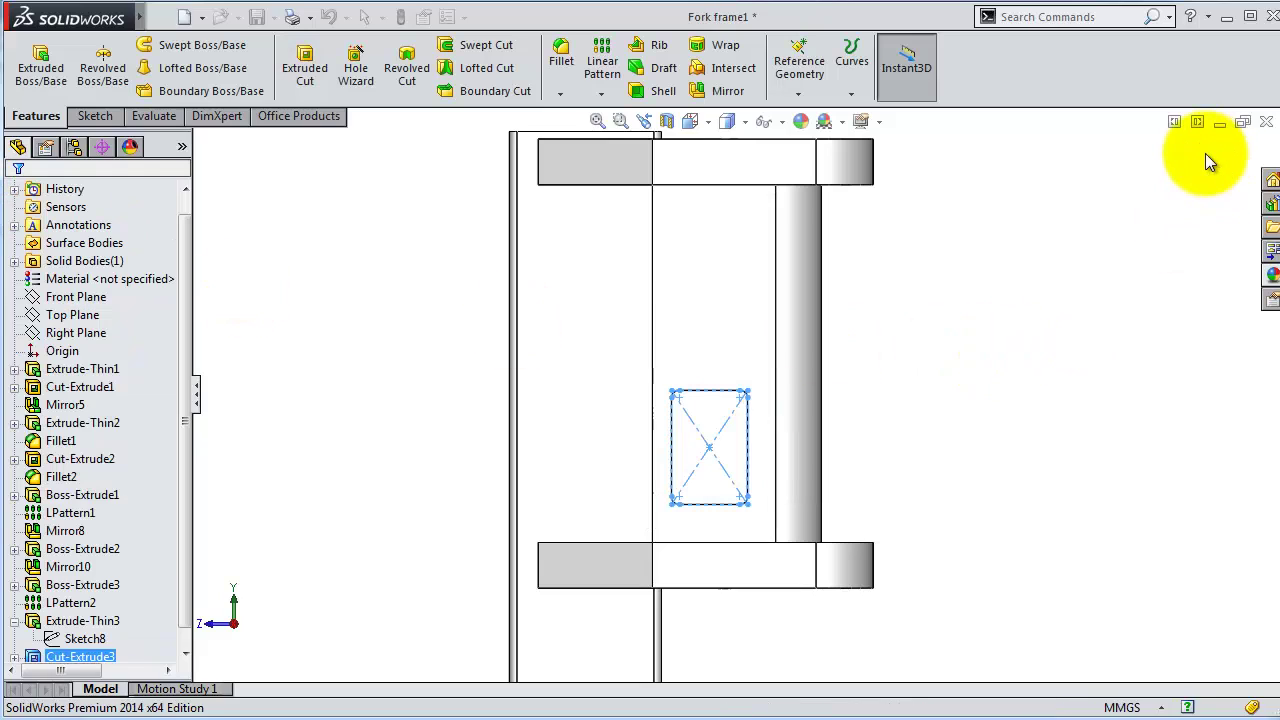
middle_drag(983, 296, 885, 345)
scroll(943, 309, up, 3)
middle_drag(943, 309, 923, 378)
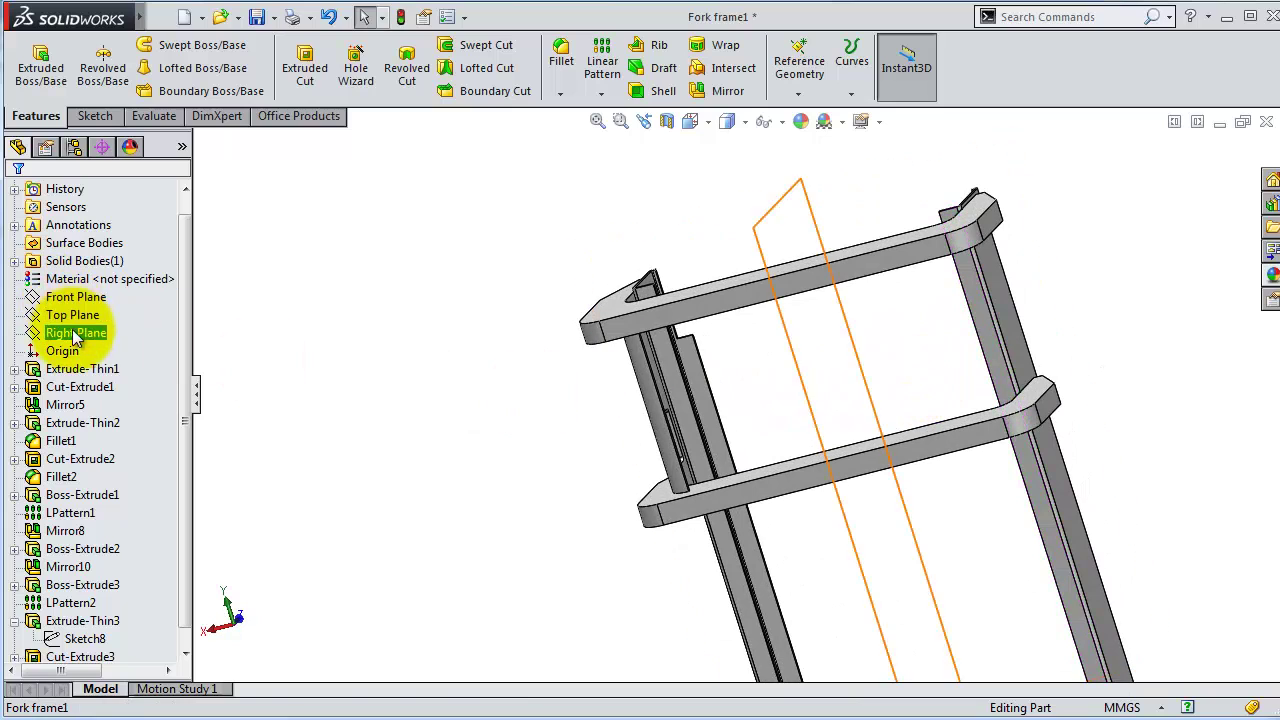
Step: Mirror Extrude-Thin3 and Cut-Extrude3 across the Right Plane to the opposite upright
click(75, 332)
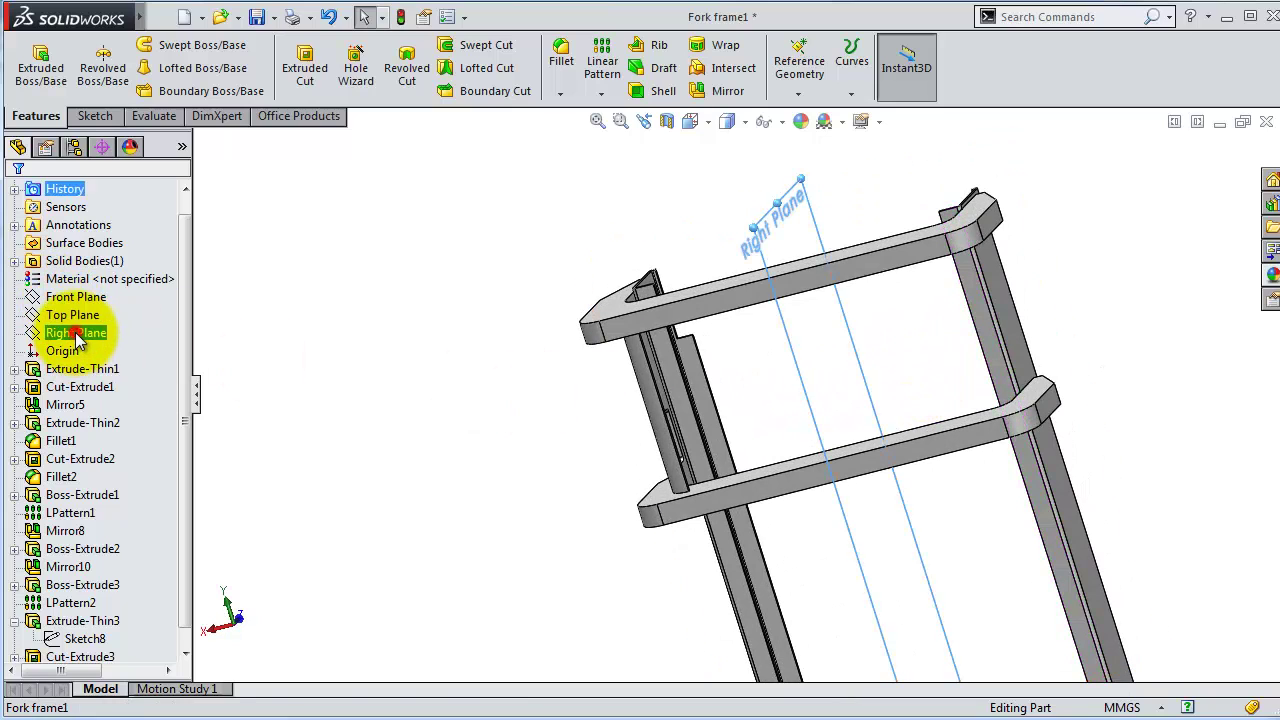
click(558, 94)
click(601, 93)
click(610, 240)
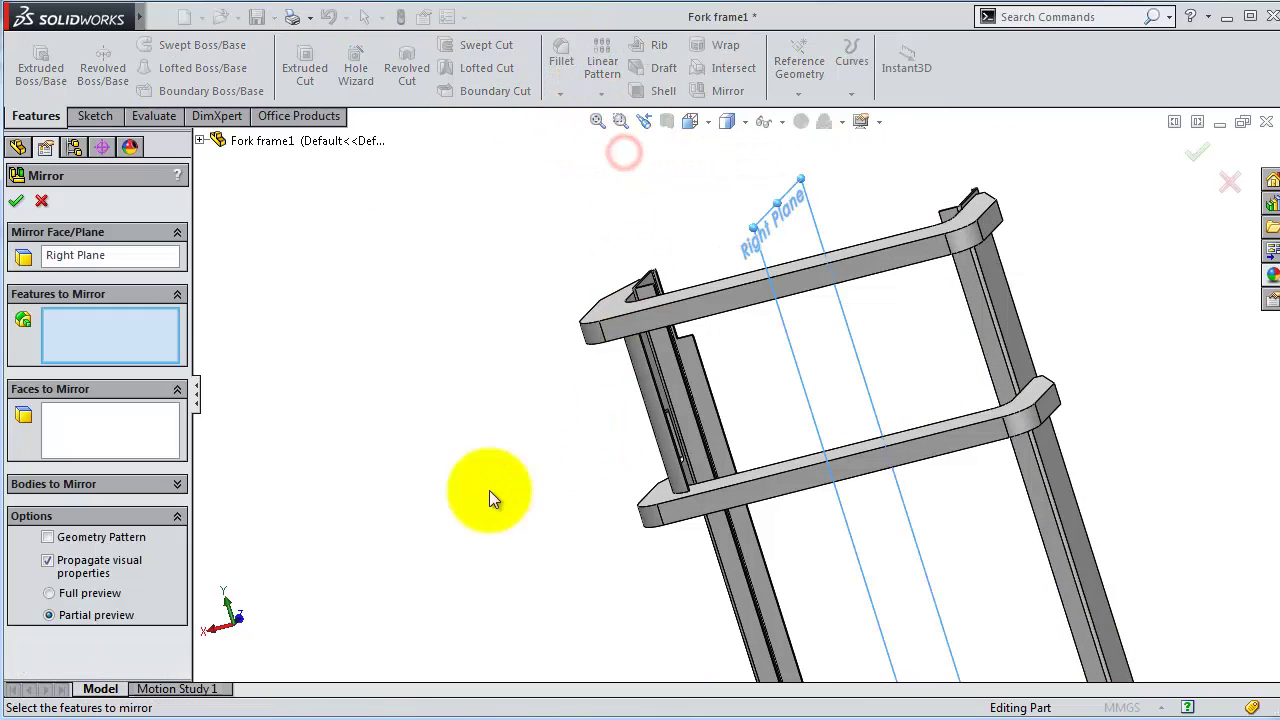
middle_drag(490, 492, 671, 391)
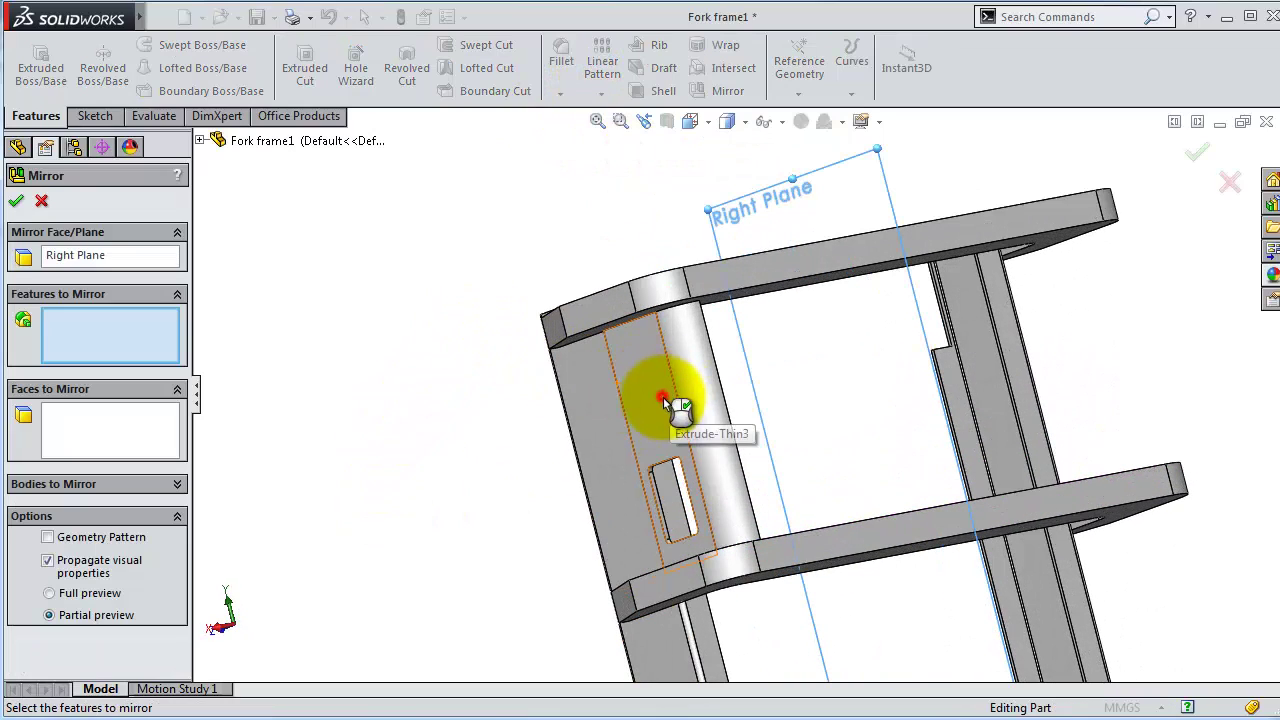
click(665, 400)
scroll(670, 410, down, 5)
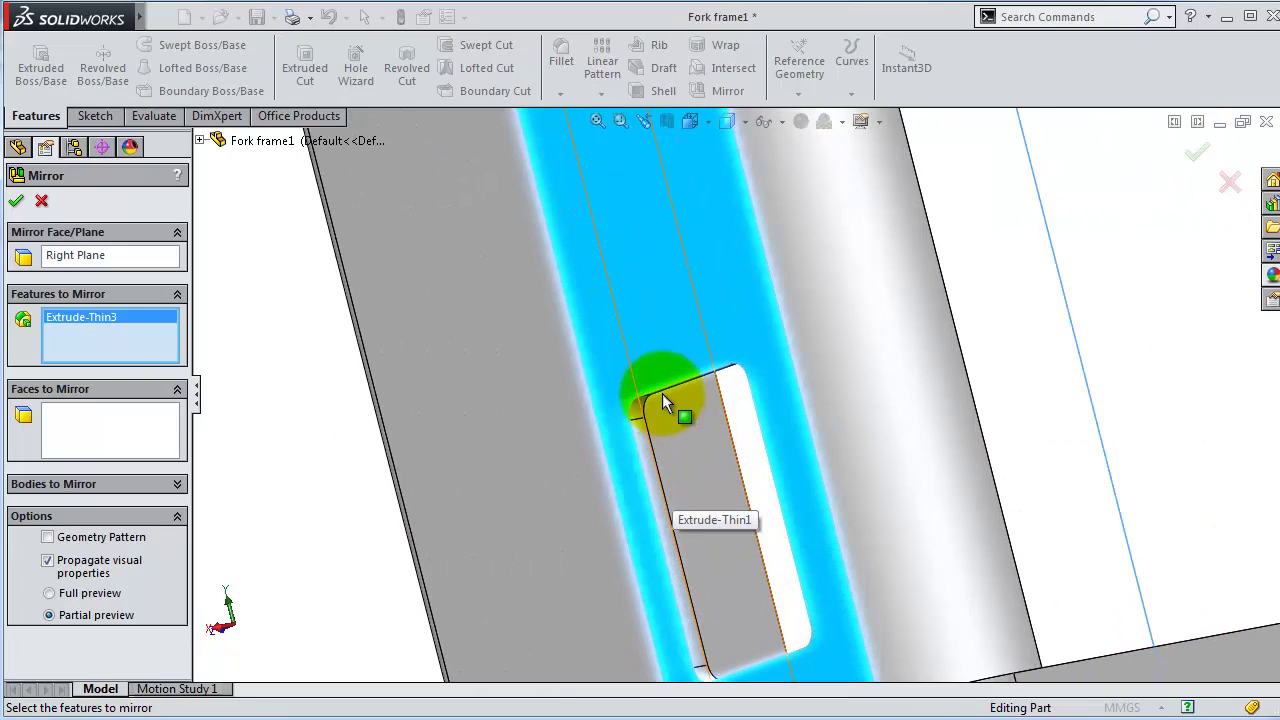
click(686, 384)
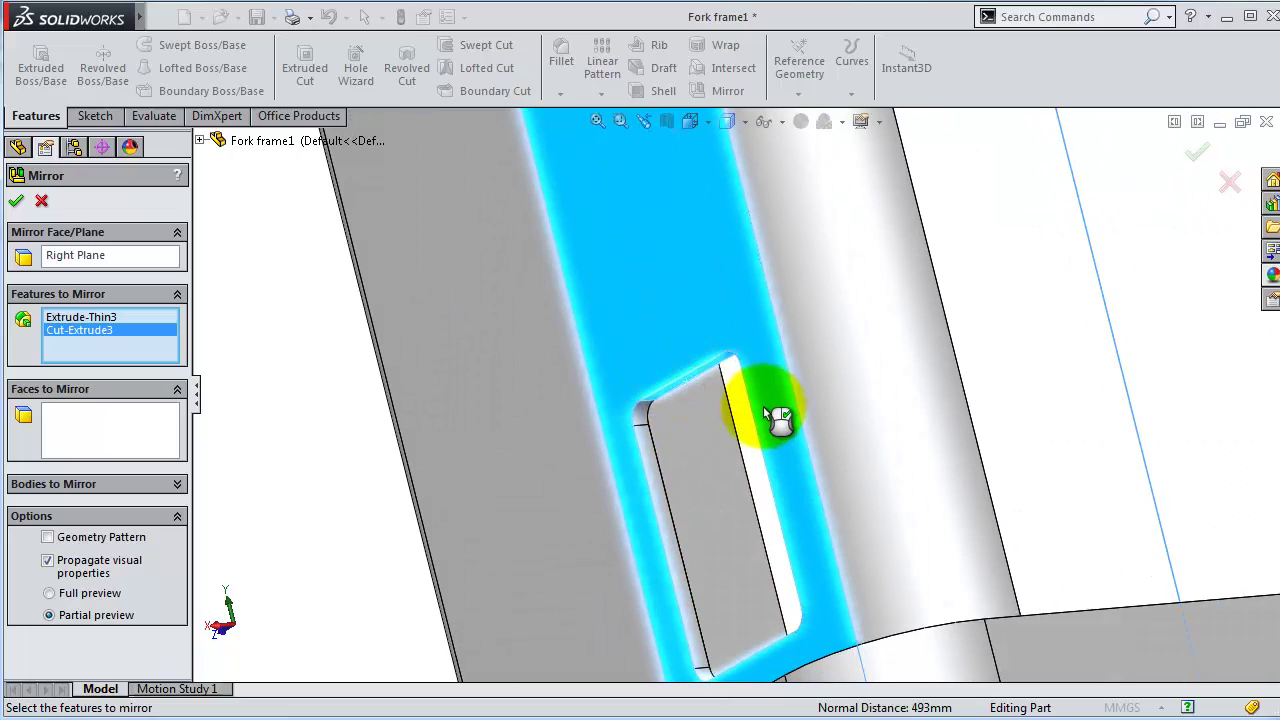
scroll(775, 420, up, 3)
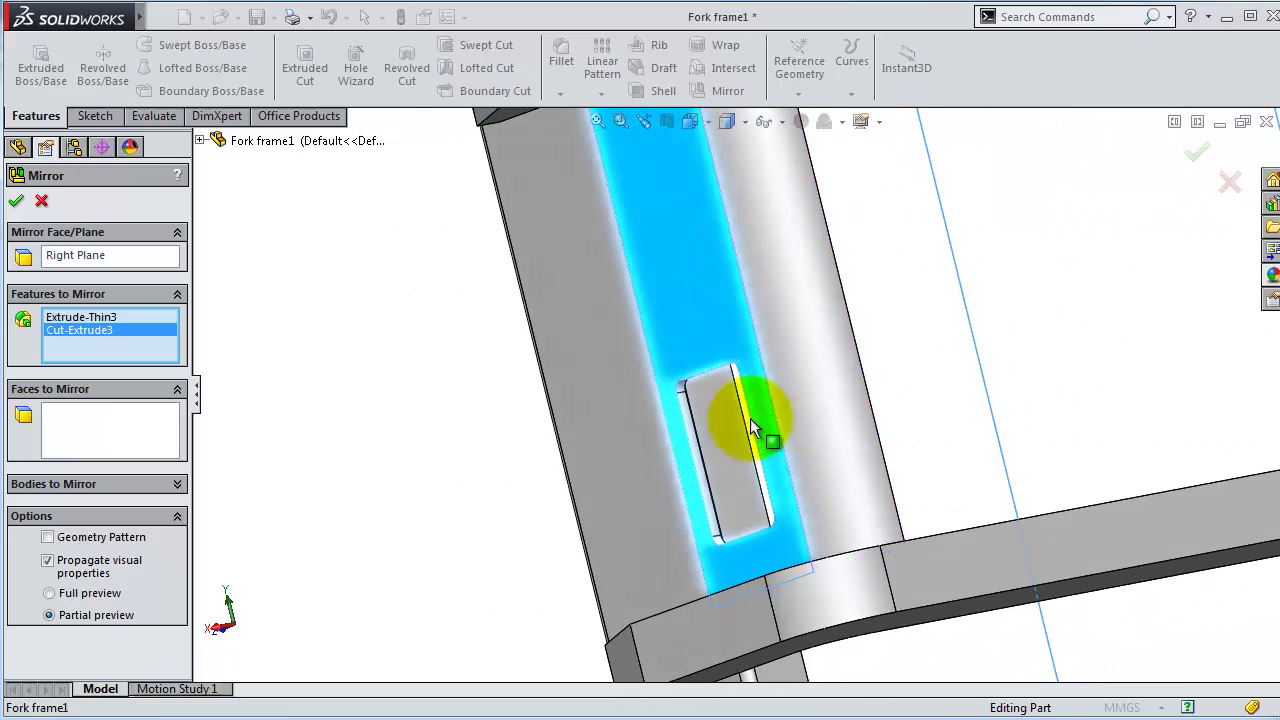
click(16, 202)
mouse_move(766, 334)
middle_down()
mouse_move(920, 323)
mouse_move(889, 366)
mouse_move(926, 295)
mouse_move(977, 323)
mouse_move(1000, 463)
mouse_move(943, 389)
mouse_move(876, 408)
mouse_move(1120, 594)
middle_up()
scroll(876, 408, up, 3)
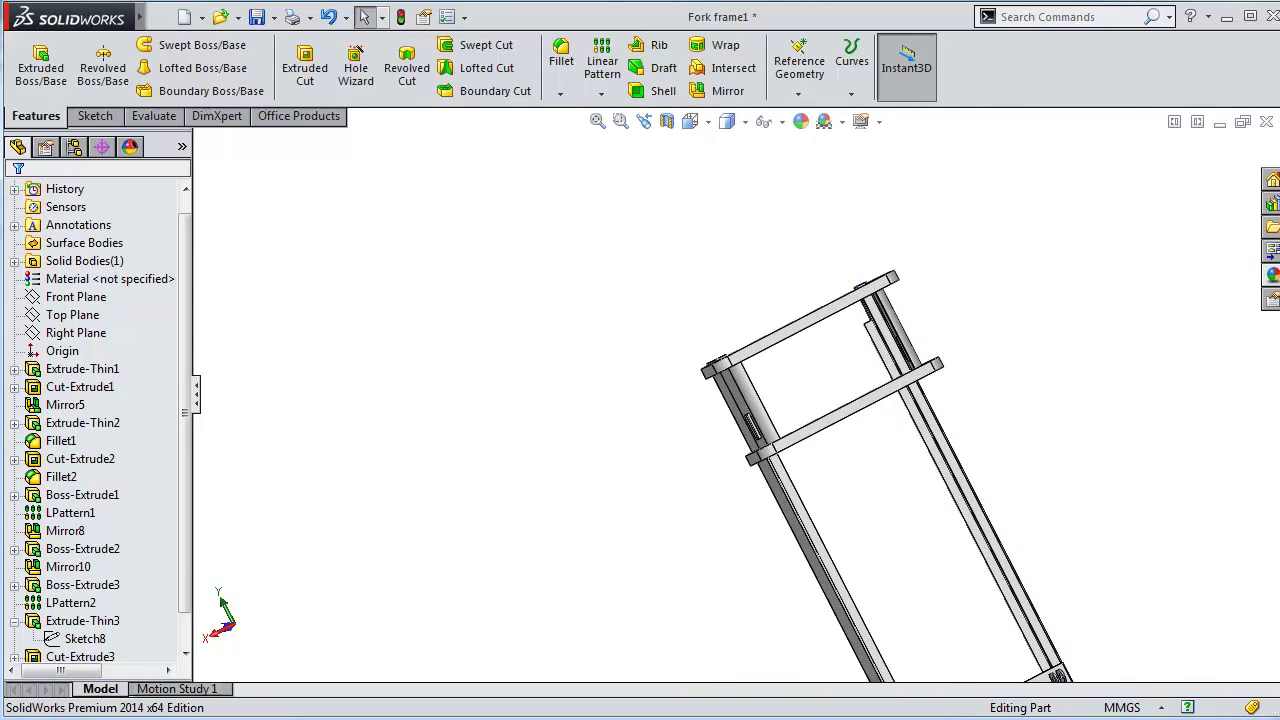
scroll(686, 371, down, 5)
Step: Sketch a center rectangle on the upright tube face, viewed Normal To
click(690, 372)
click(726, 316)
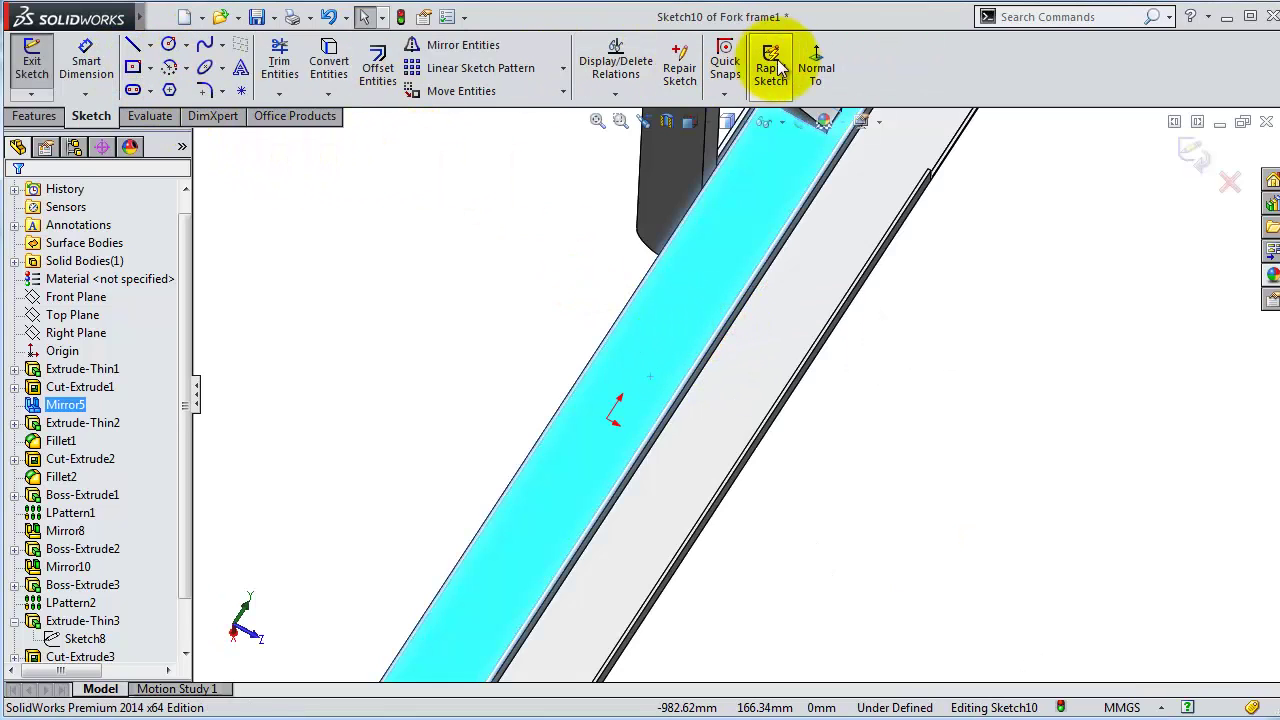
click(816, 65)
scroll(760, 400, down, 4)
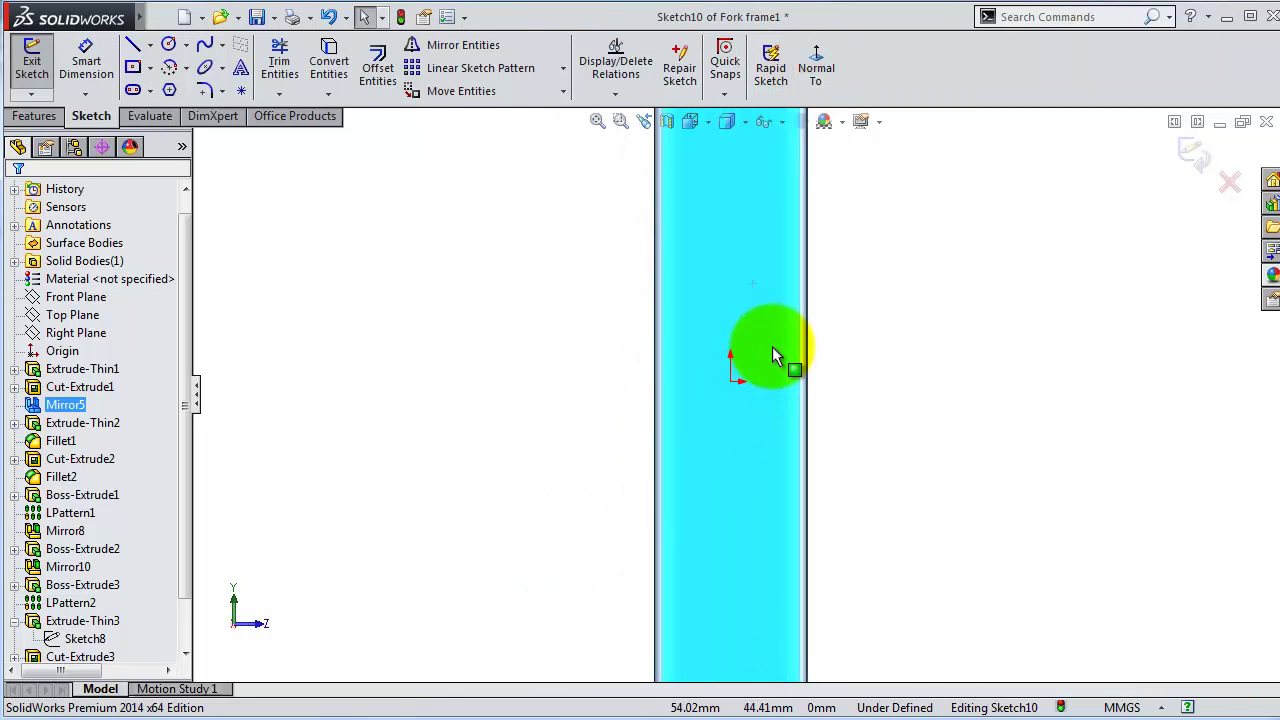
click(134, 67)
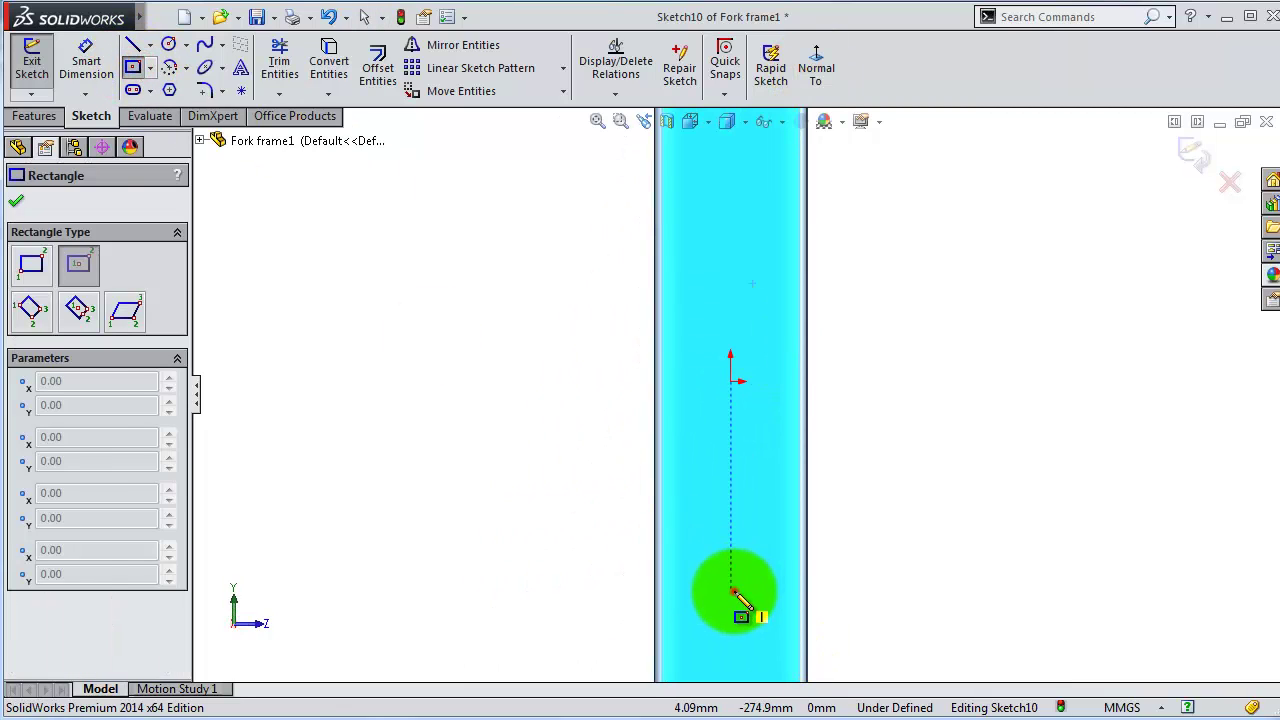
click(733, 591)
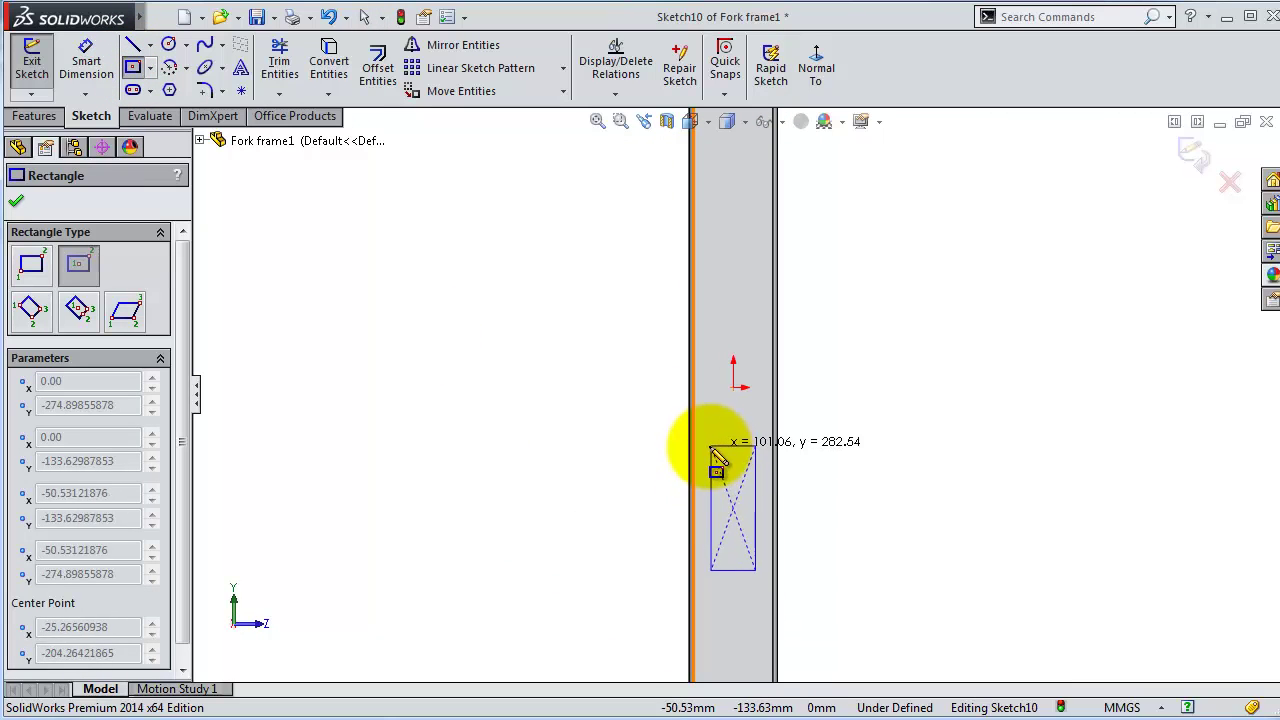
click(716, 460)
Step: Dimension the rectangle 250 mm tall and 100 mm wide
click(86, 62)
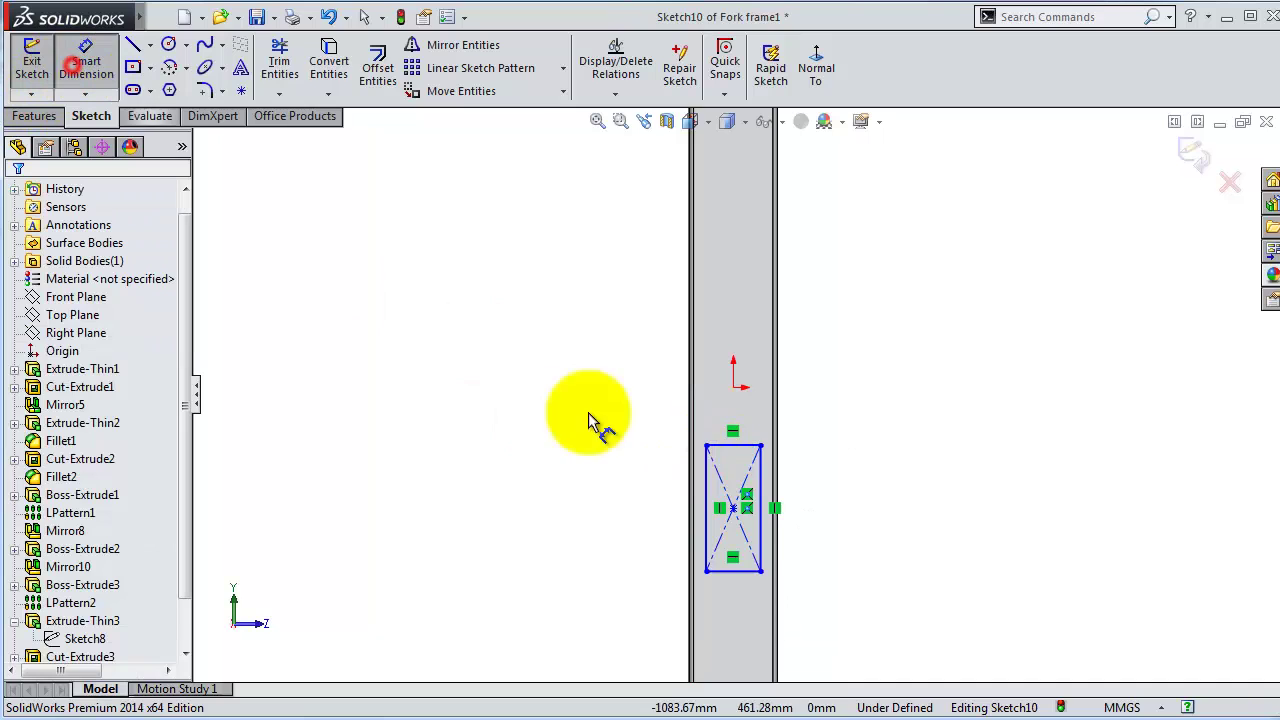
click(704, 490)
click(665, 488)
key(Return)
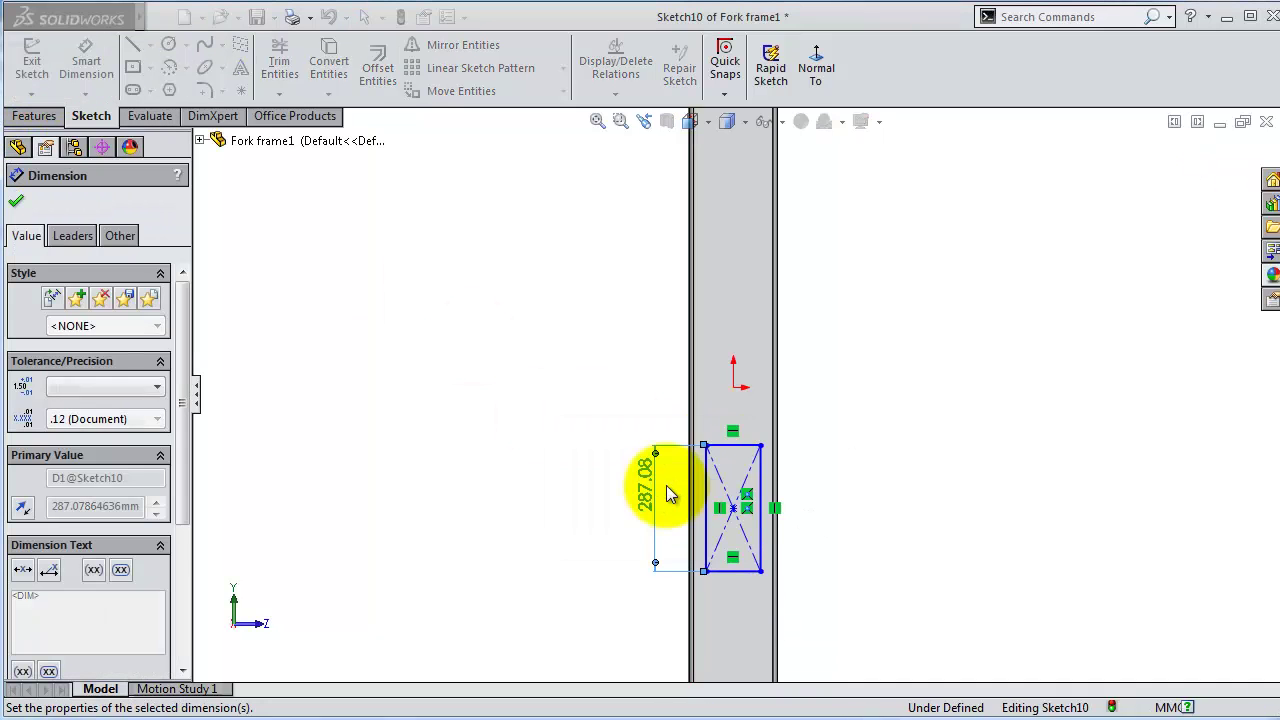
click(741, 466)
click(740, 412)
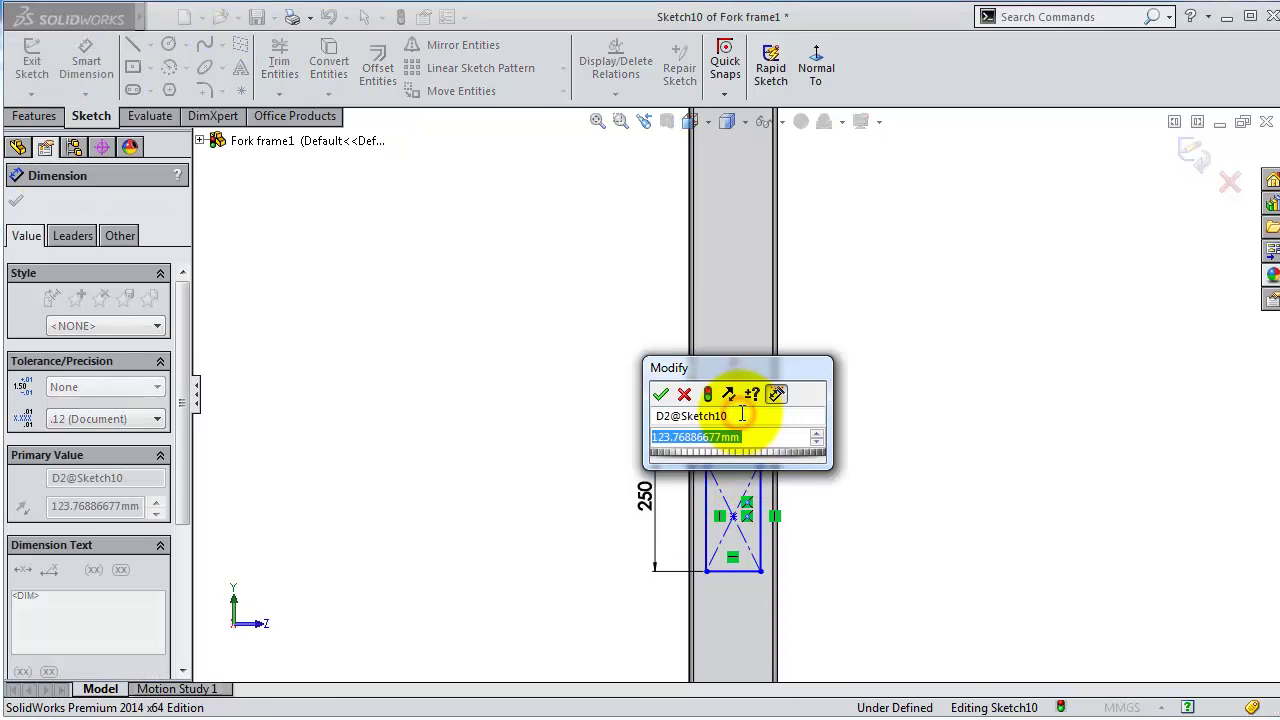
text(100)
key(Return)
scroll(800, 520, down, 2)
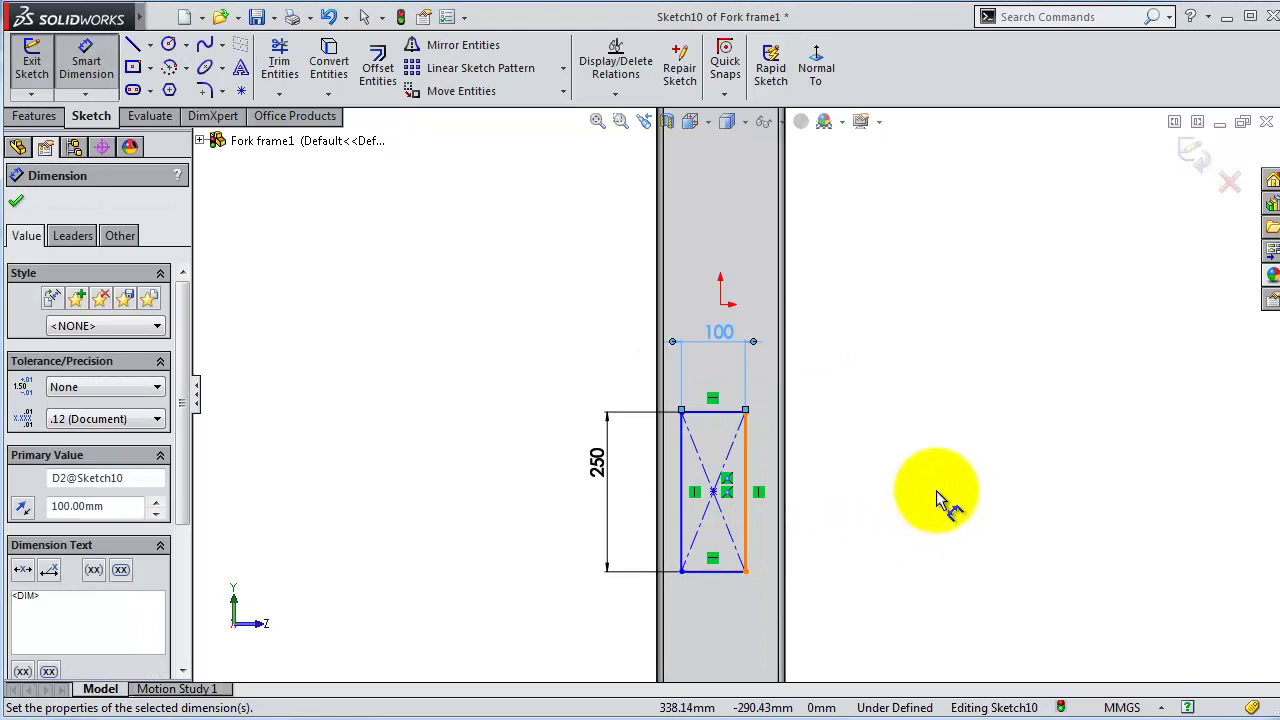
scroll(760, 560, up, 2)
Step: Place the rectangle's top edge 1220 mm above the tube's bottom end
click(727, 404)
scroll(748, 528, up, 3)
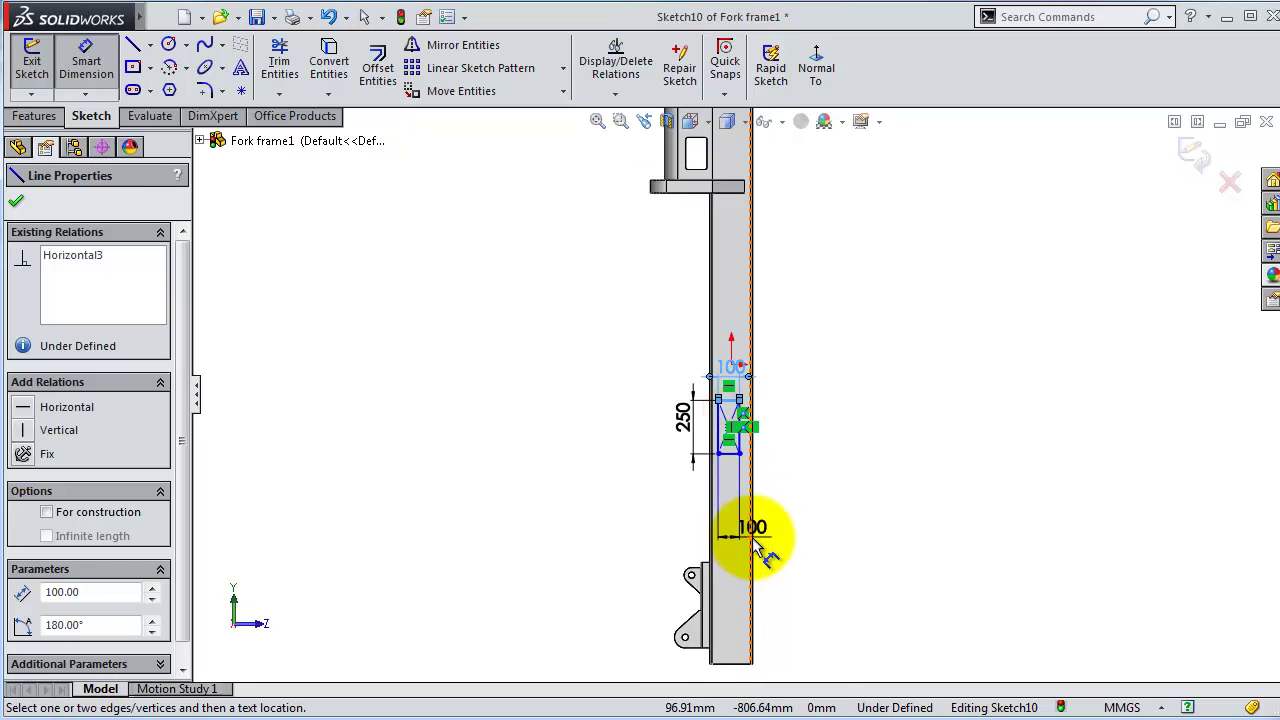
scroll(729, 598, down, 3)
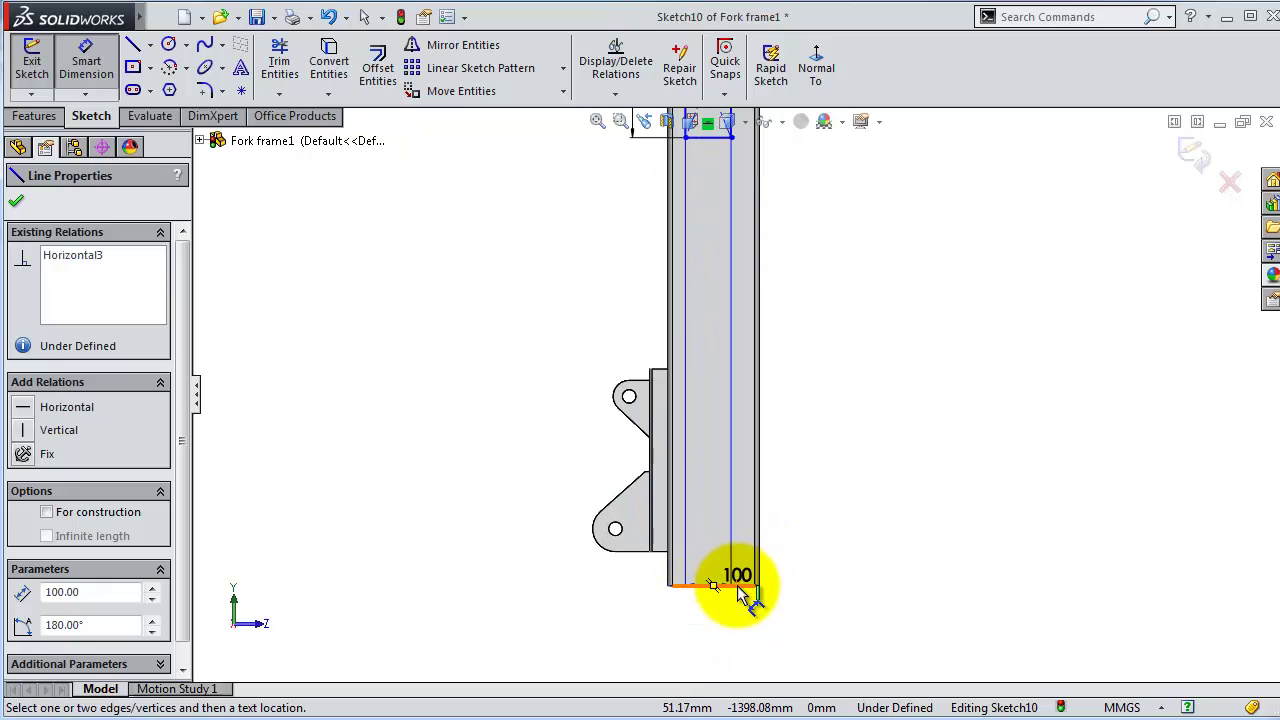
click(740, 588)
click(891, 530)
text(1220)
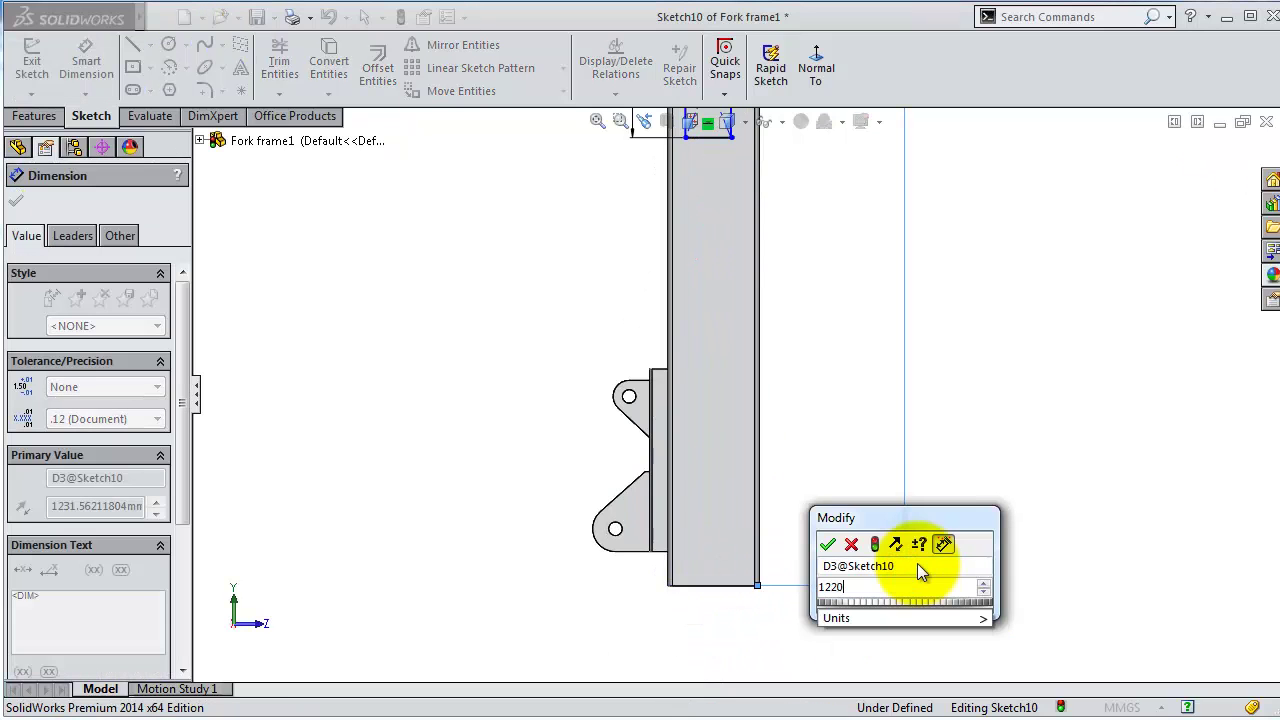
key(Return)
scroll(830, 395, up, 2)
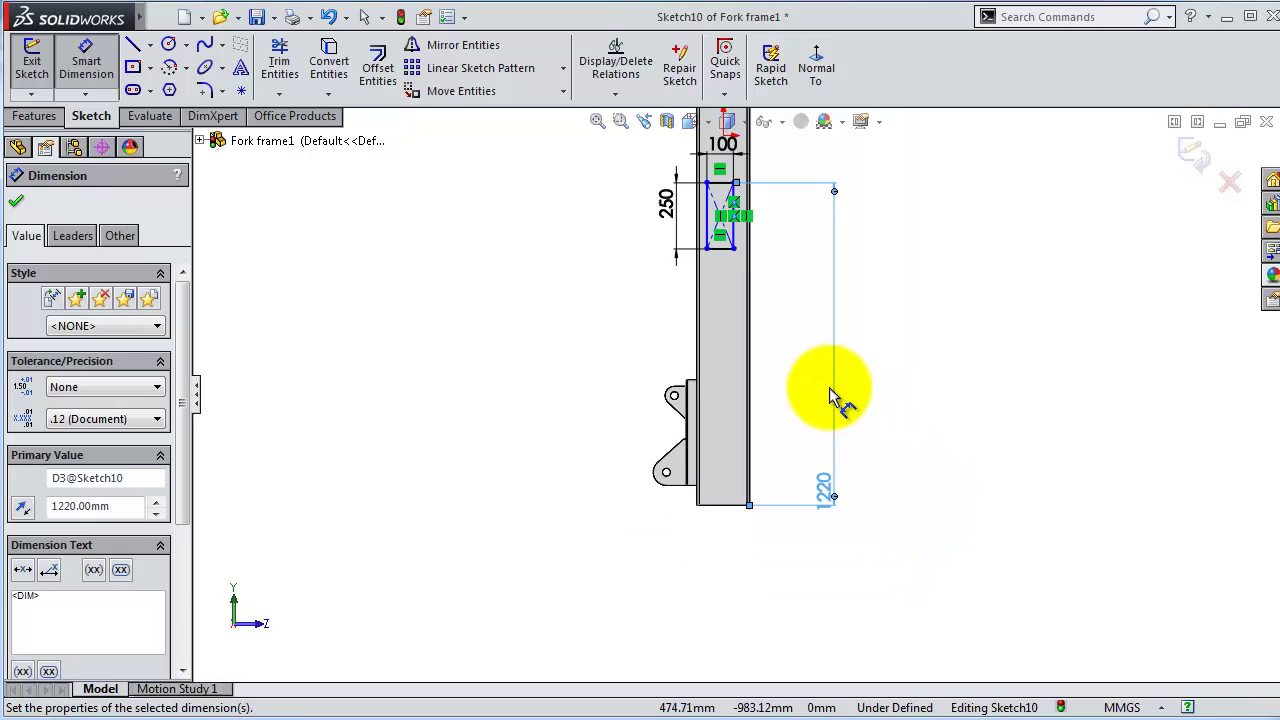
scroll(726, 337, down, 3)
scroll(657, 409, down, 2)
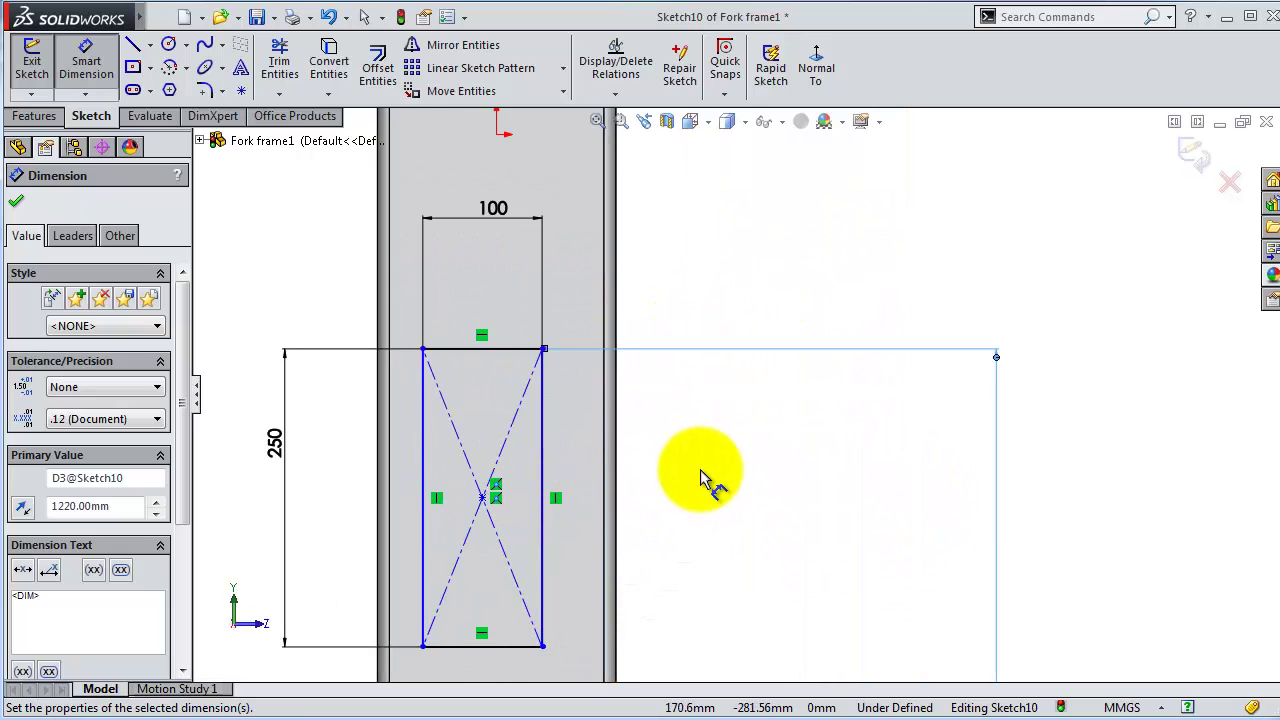
key(Escape)
Step: Add a Vertical relation between the rectangle's centre point and the origin
click(483, 497)
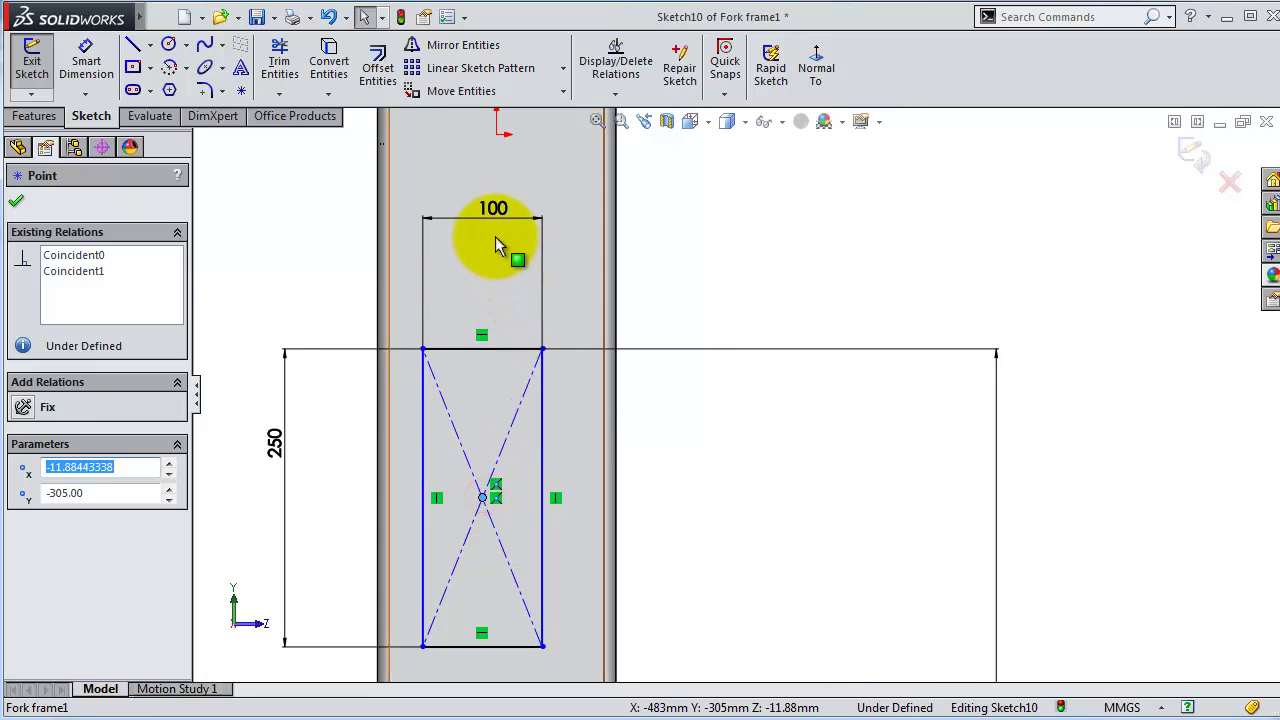
ctrl+click(502, 136)
click(571, 49)
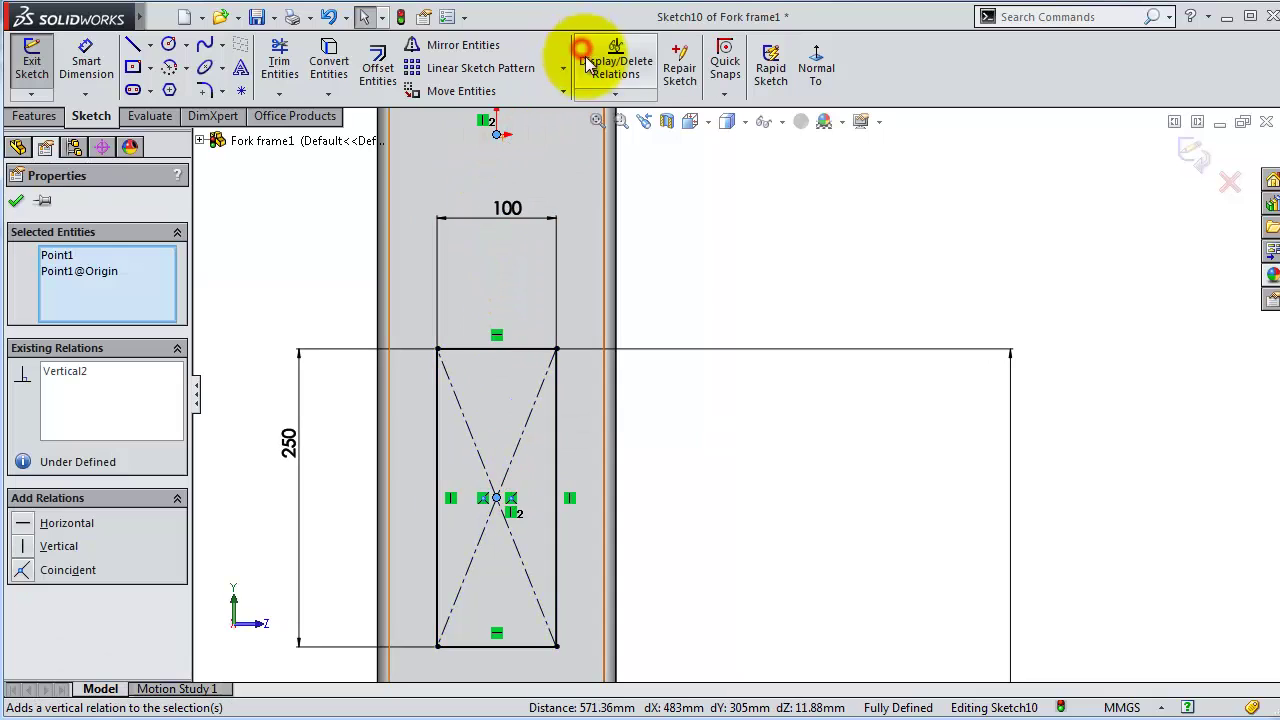
scroll(731, 467, up, 2)
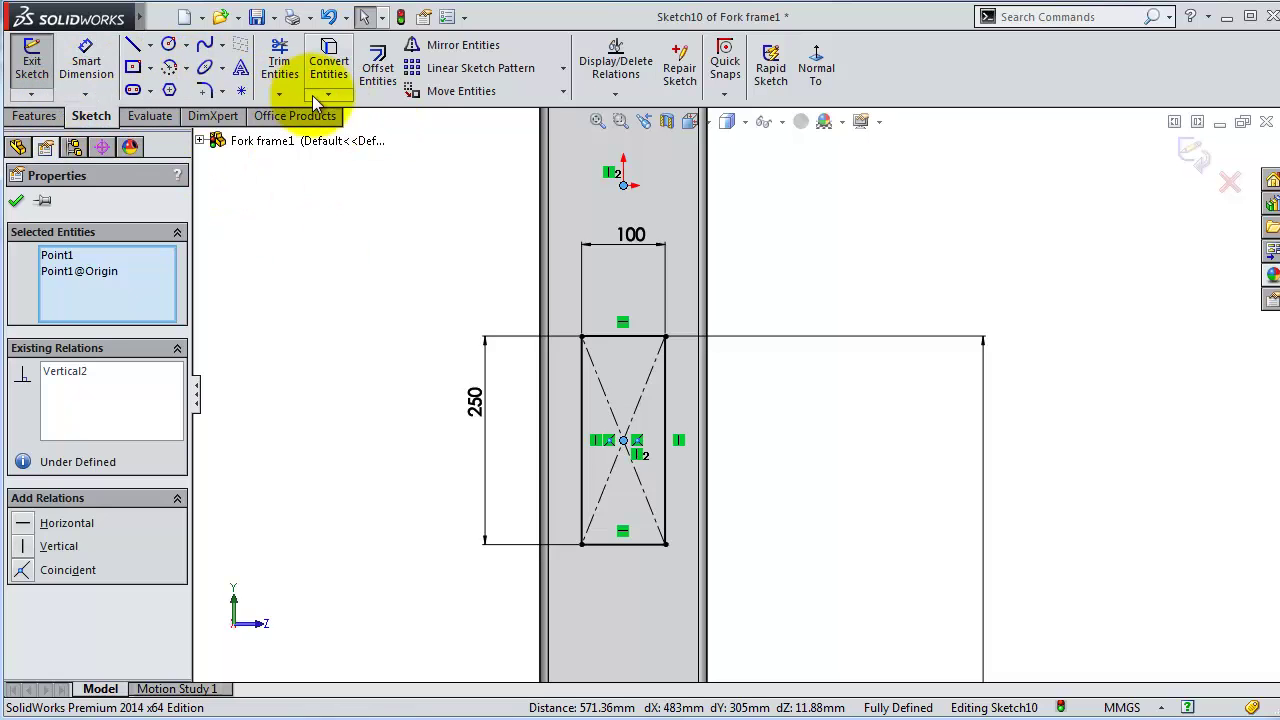
click(203, 90)
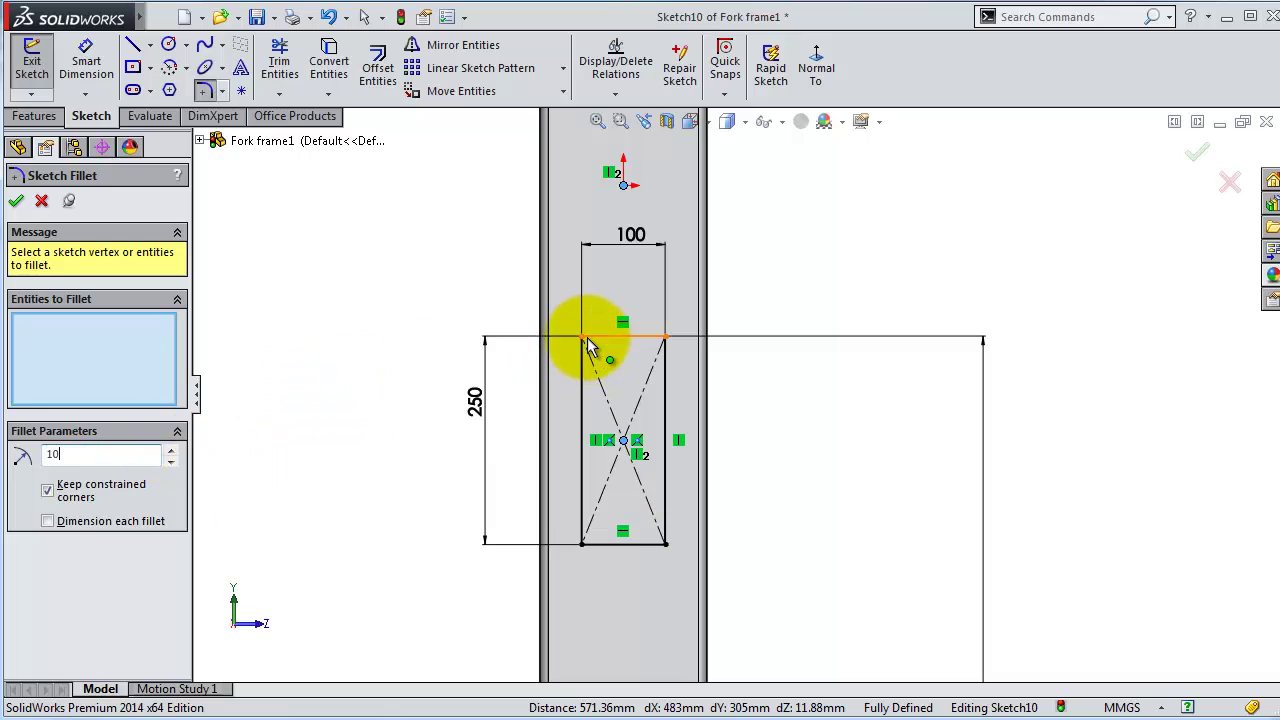
Step: Apply 20 mm sketch fillets to all four corners of Sketch10's rectangle
double_click(52, 454)
text(20)
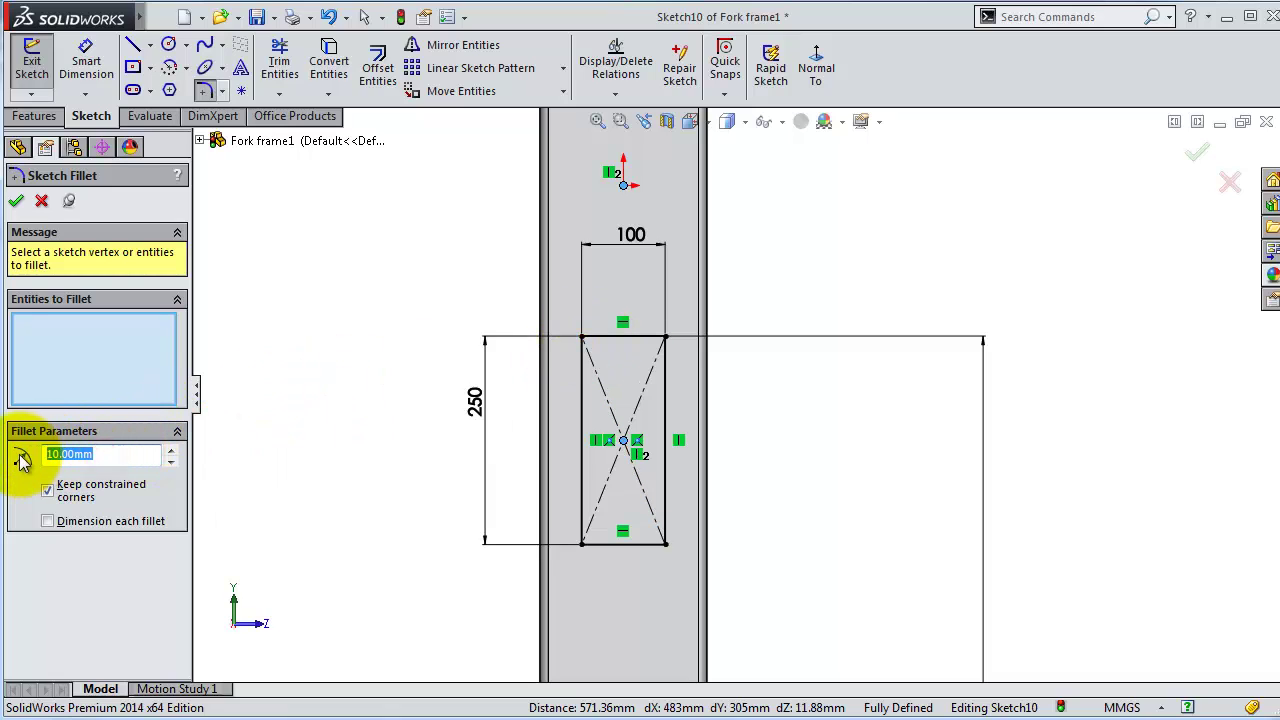
click(582, 338)
click(666, 340)
click(666, 542)
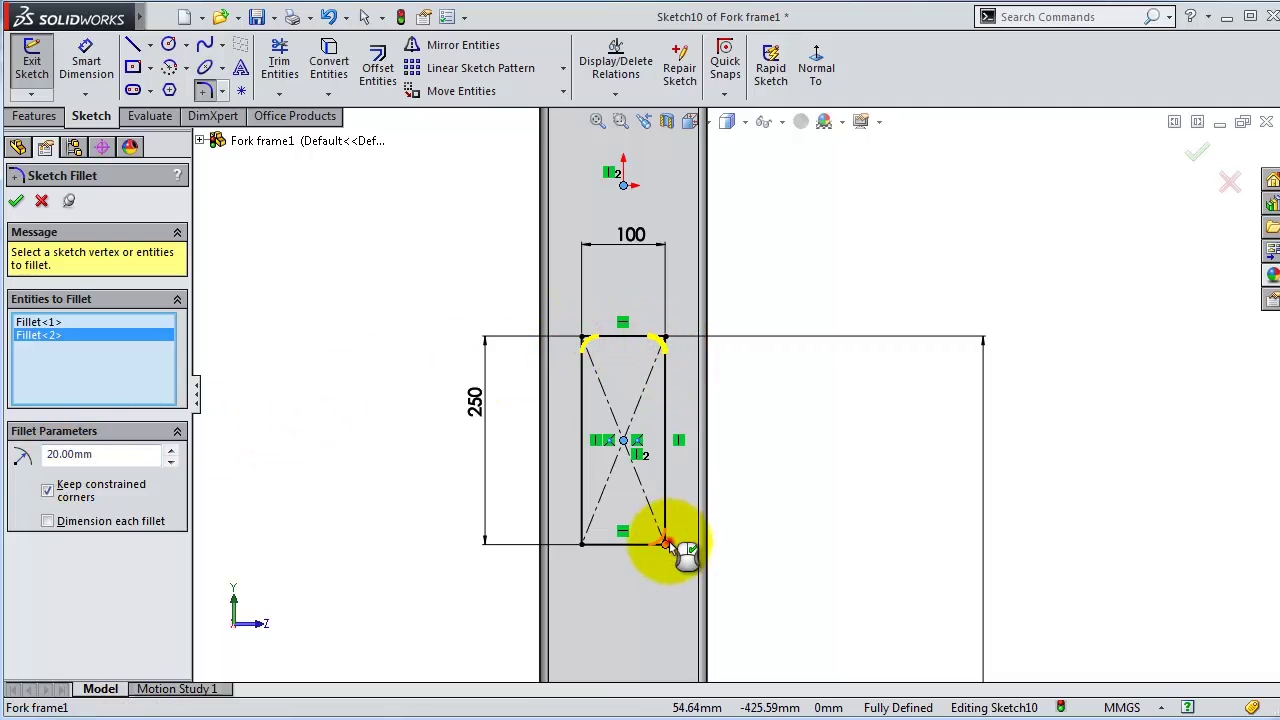
click(584, 542)
click(16, 200)
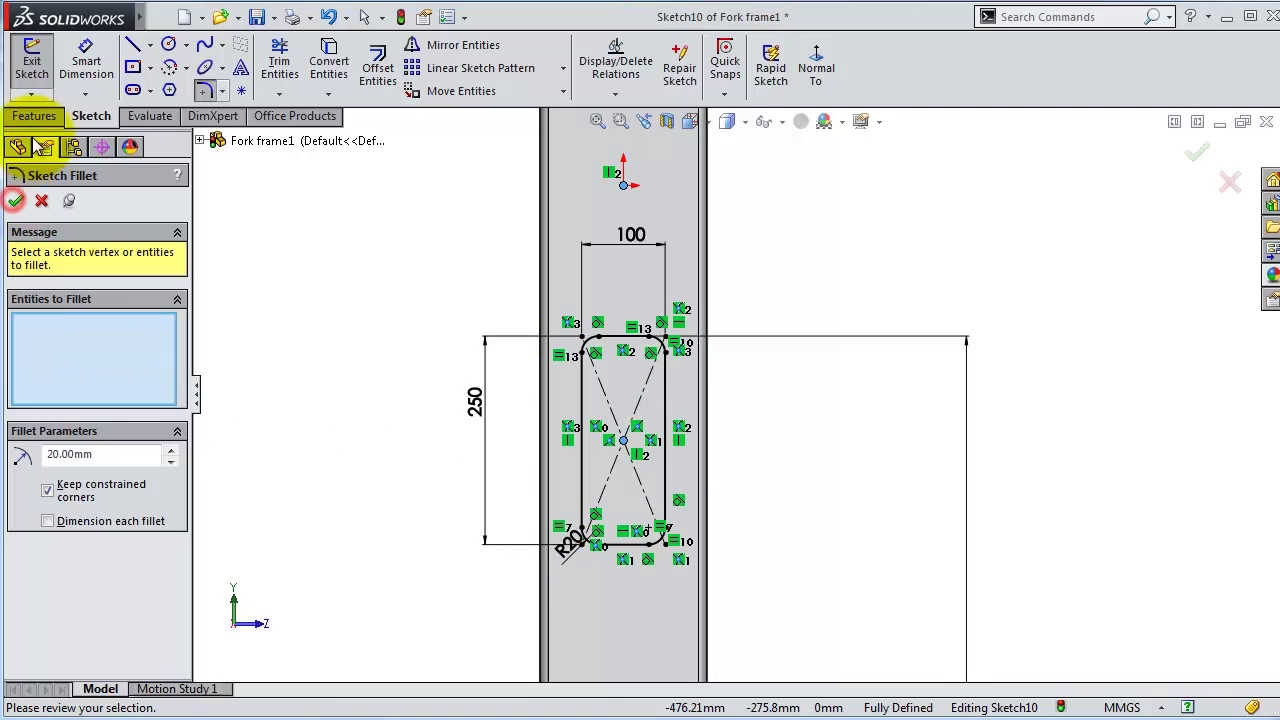
click(36, 116)
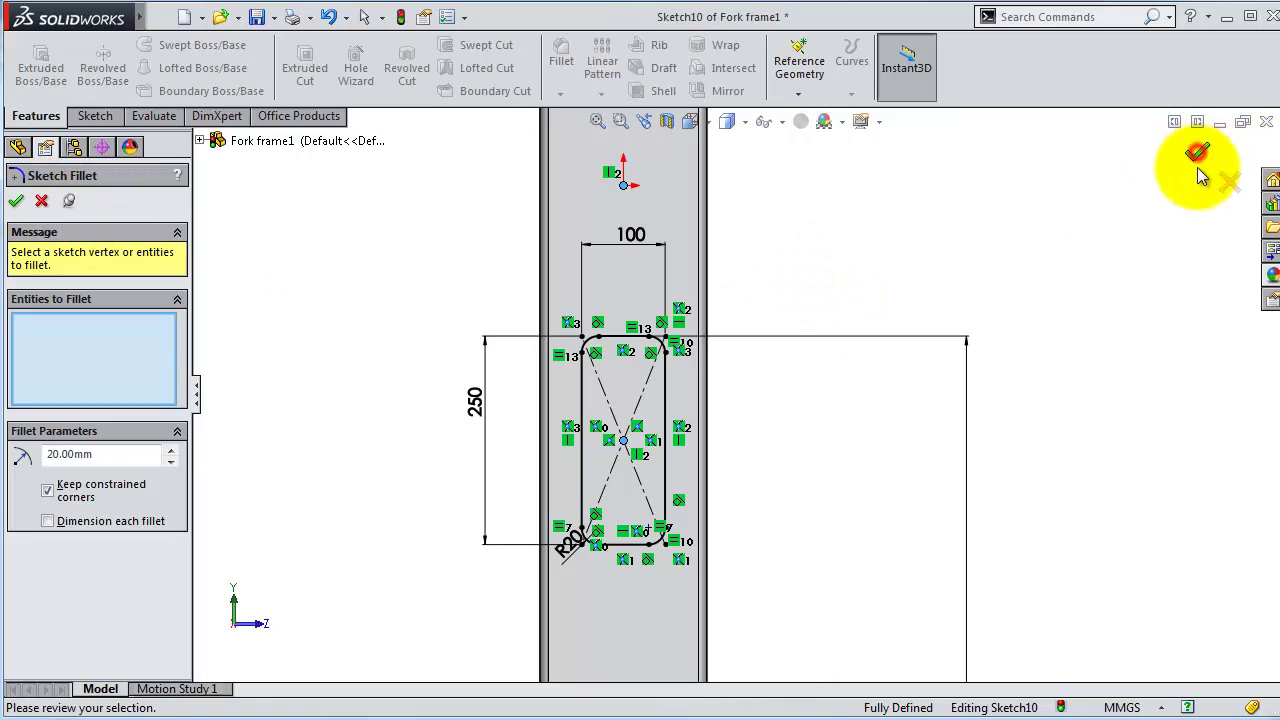
click(16, 200)
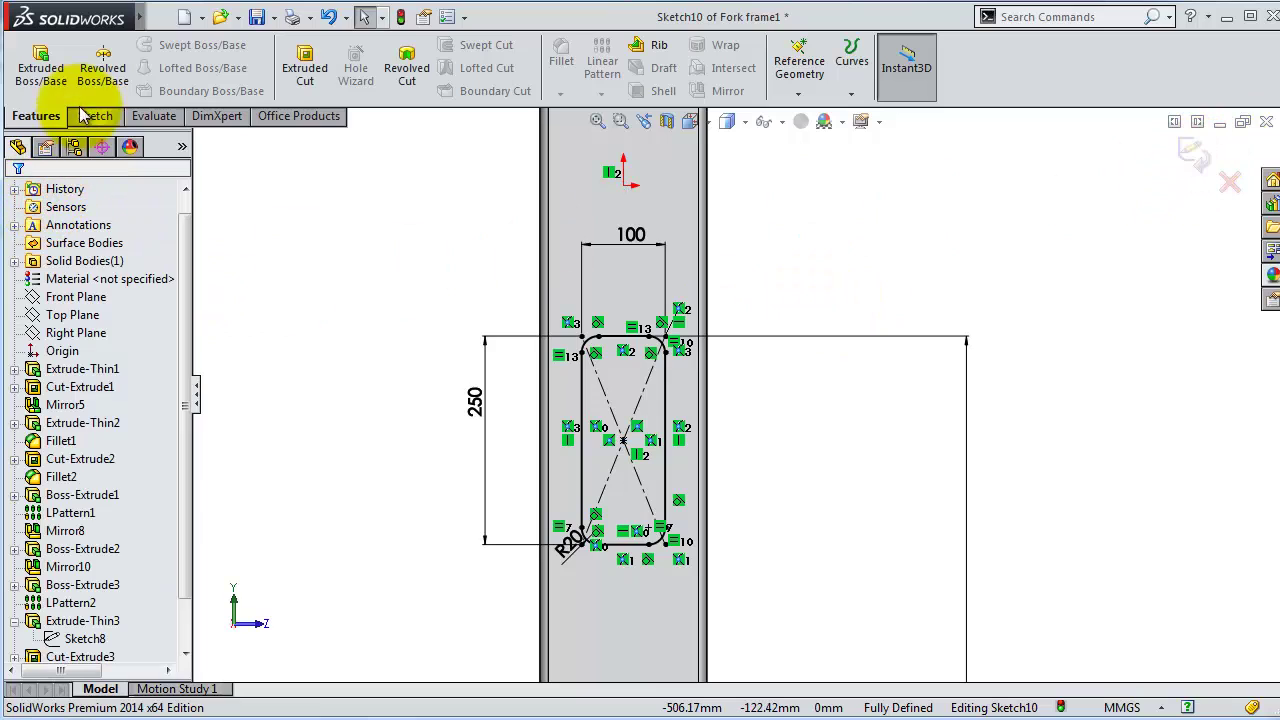
Step: Extrude Sketch10 as a 25 mm blind boss forming a raised pad on the tube
click(26, 75)
click(118, 384)
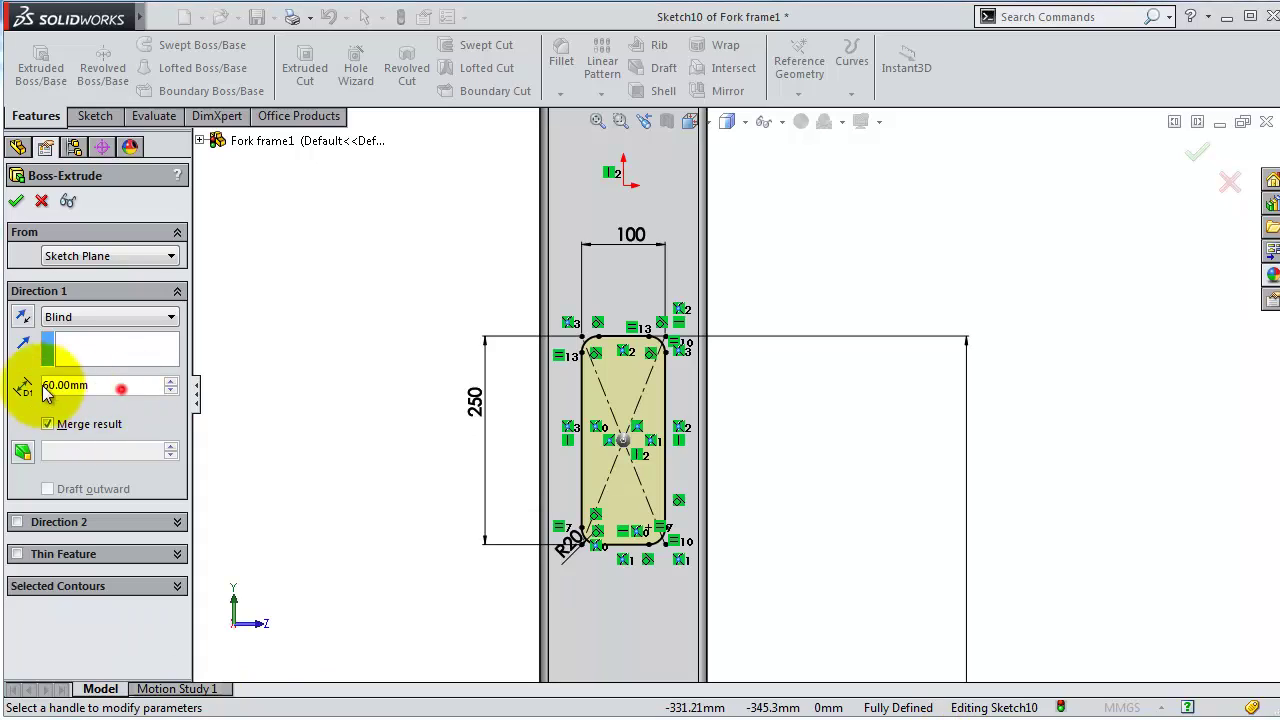
text(25)
key(Return)
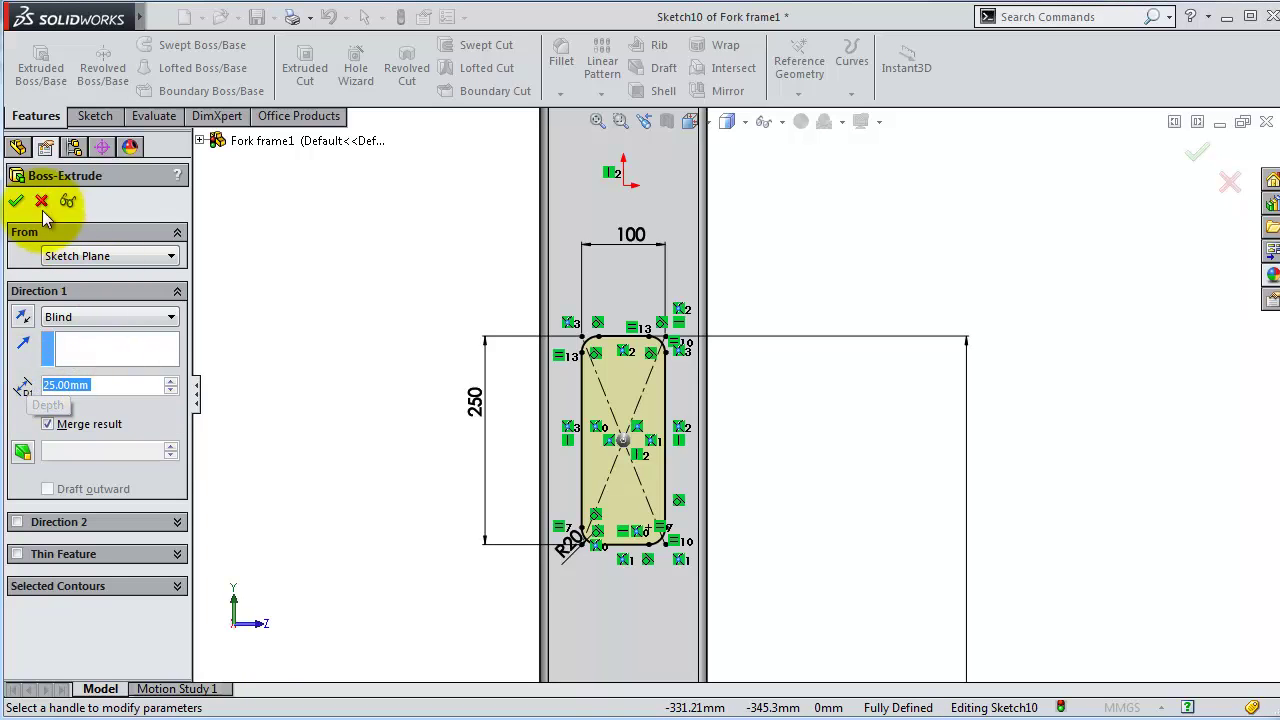
click(33, 203)
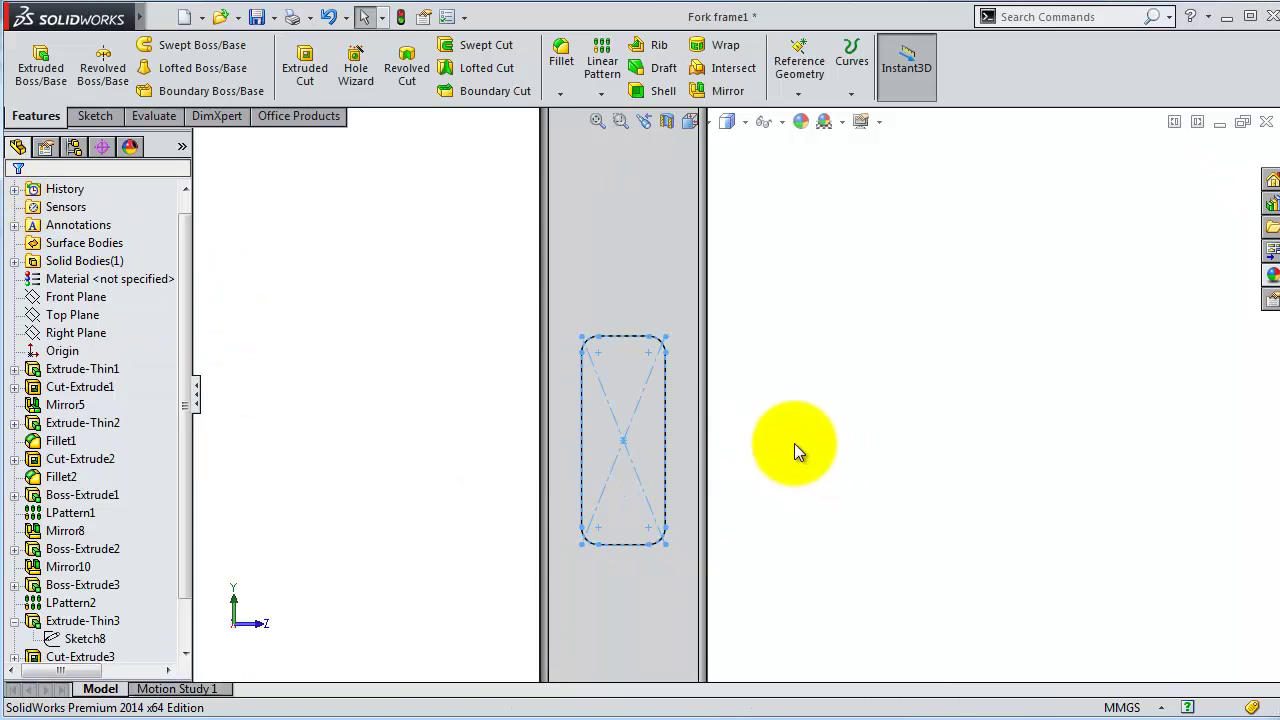
middle_drag(794, 445, 874, 419)
Step: Start a sketch on the raised pad and convert the slot face's edges into it
click(870, 424)
click(637, 450)
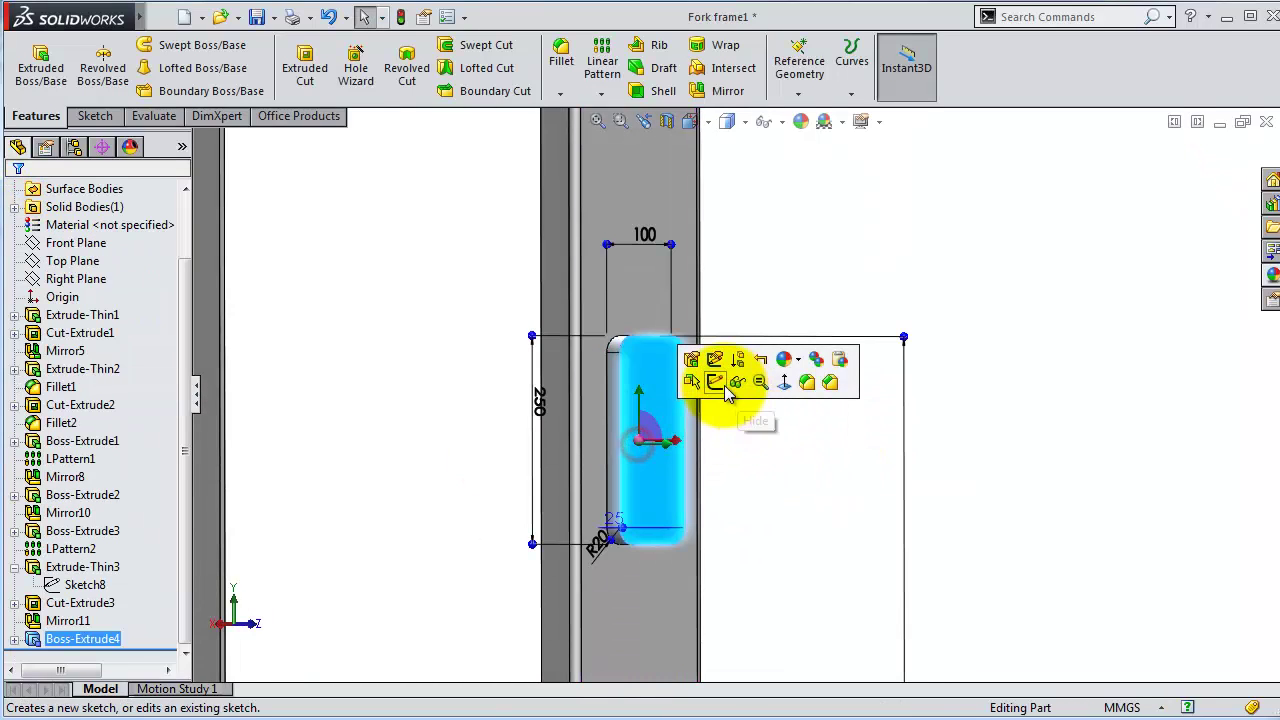
click(664, 277)
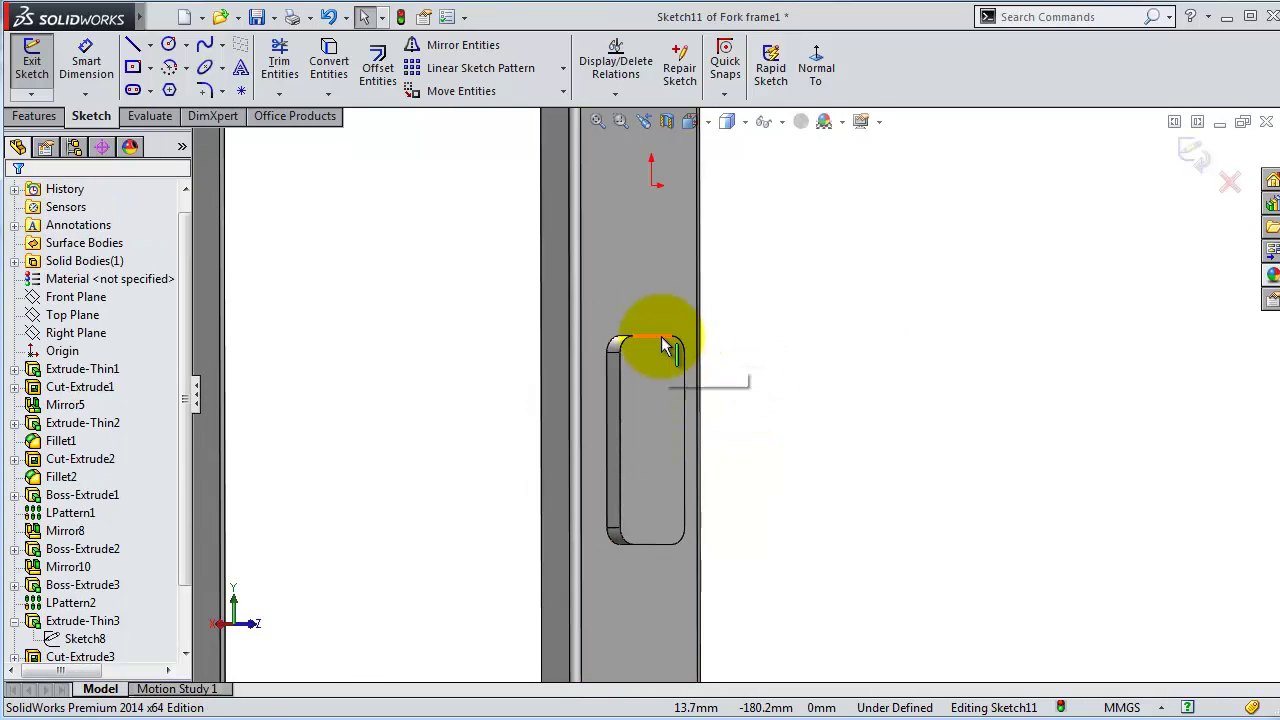
click(652, 393)
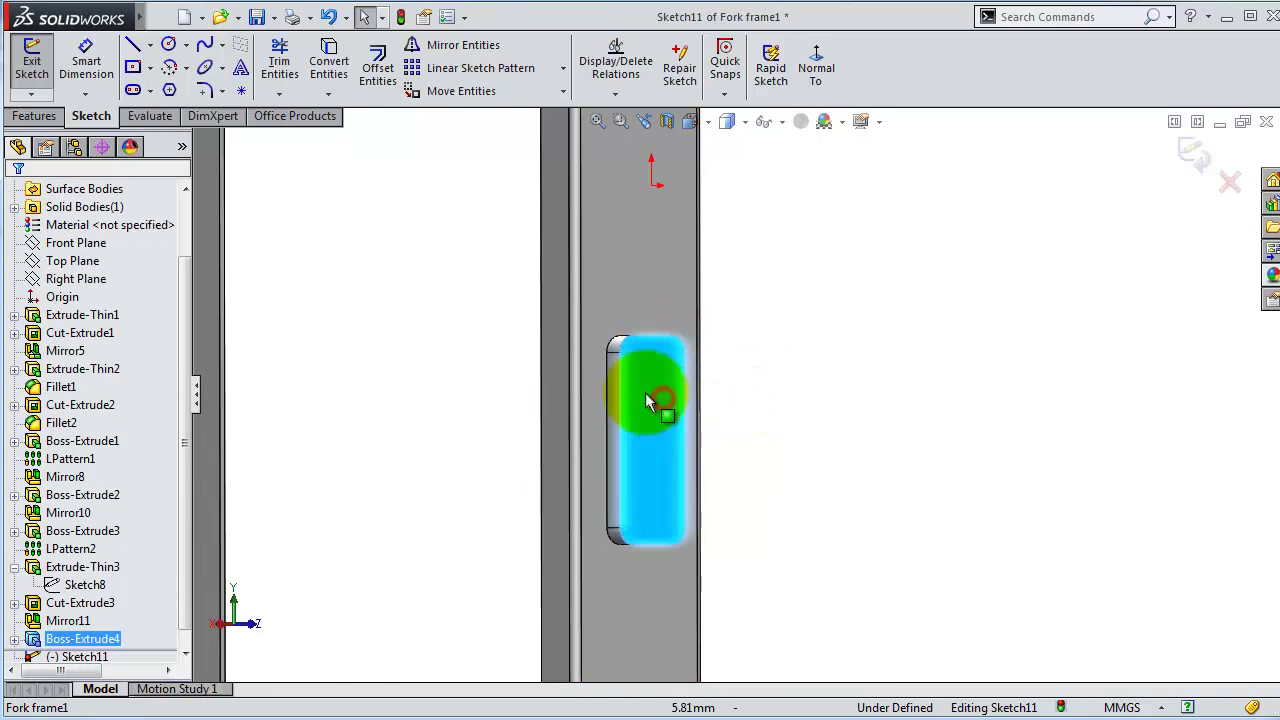
click(331, 62)
Step: Offset the converted slot outline 20 mm inward, then start a boss extrusion
scroll(640, 385, down, 4)
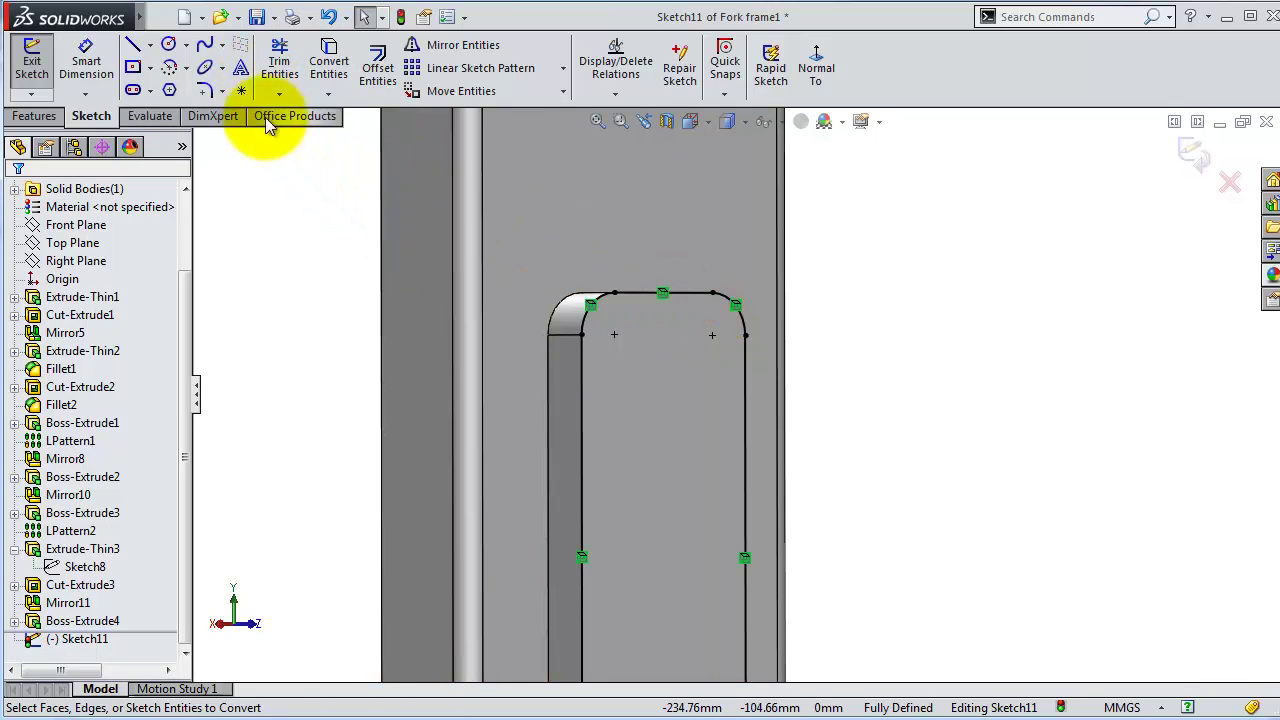
click(370, 83)
text(20)
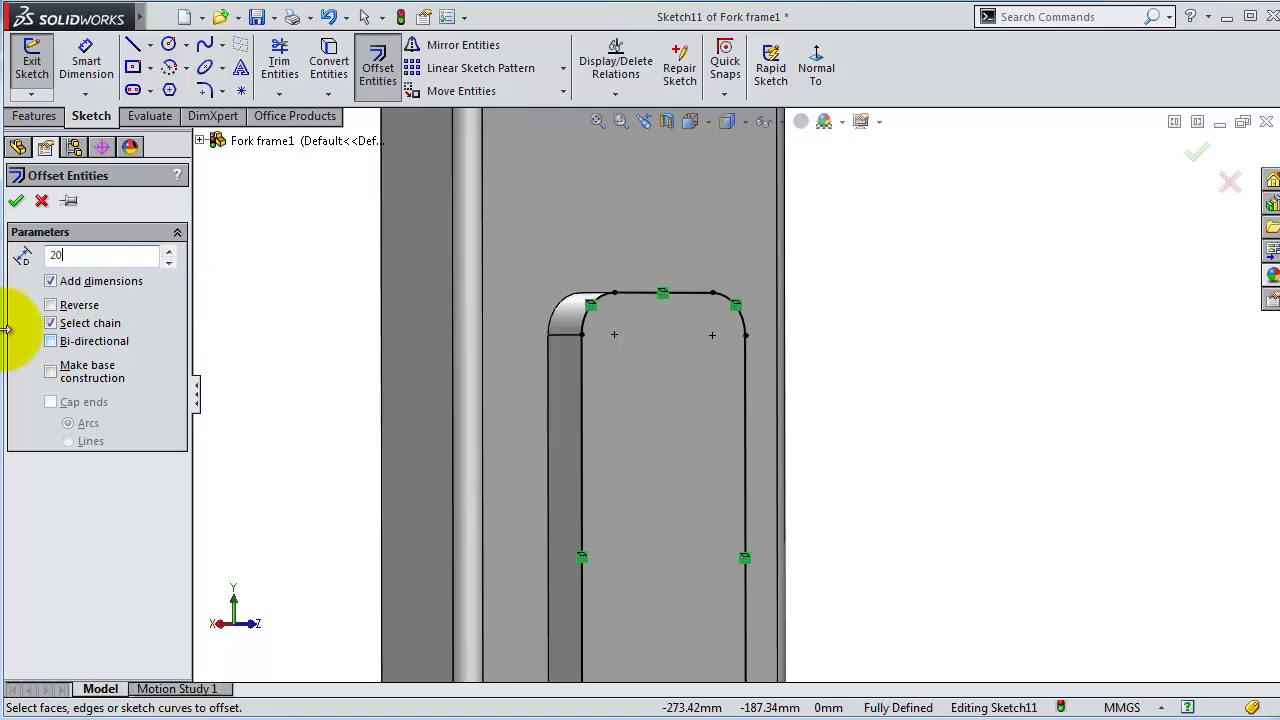
click(636, 293)
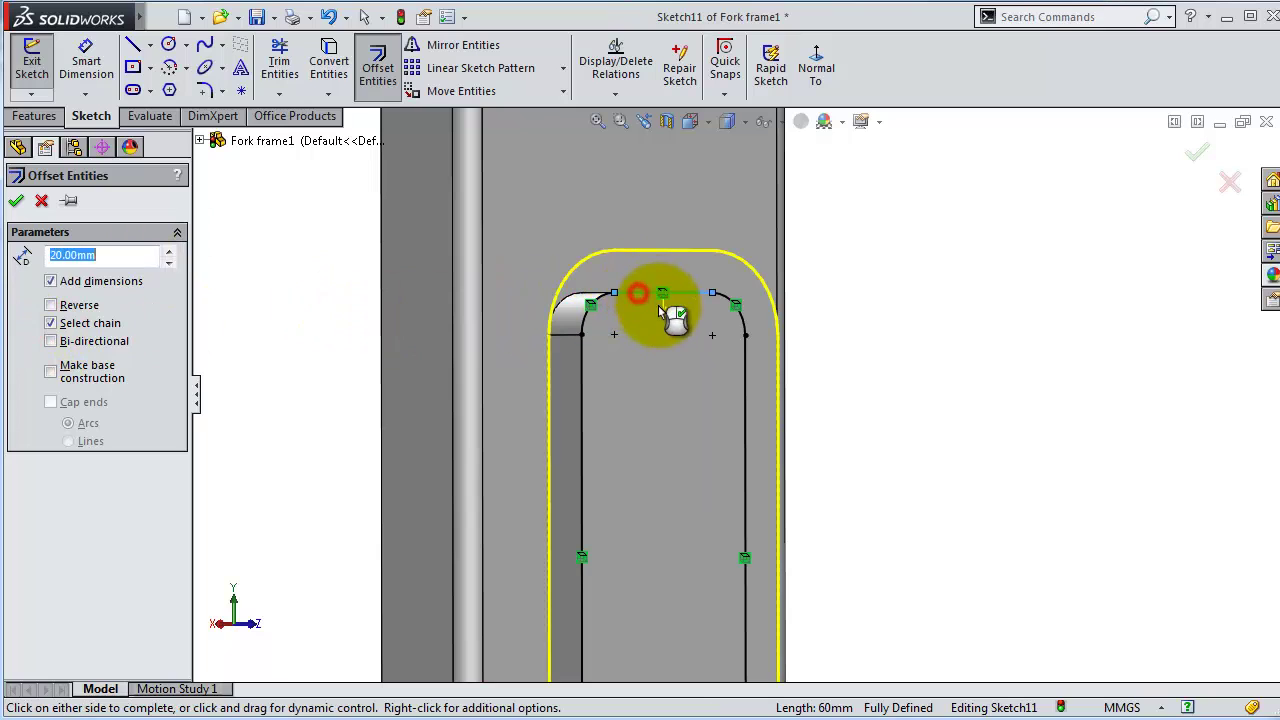
click(51, 305)
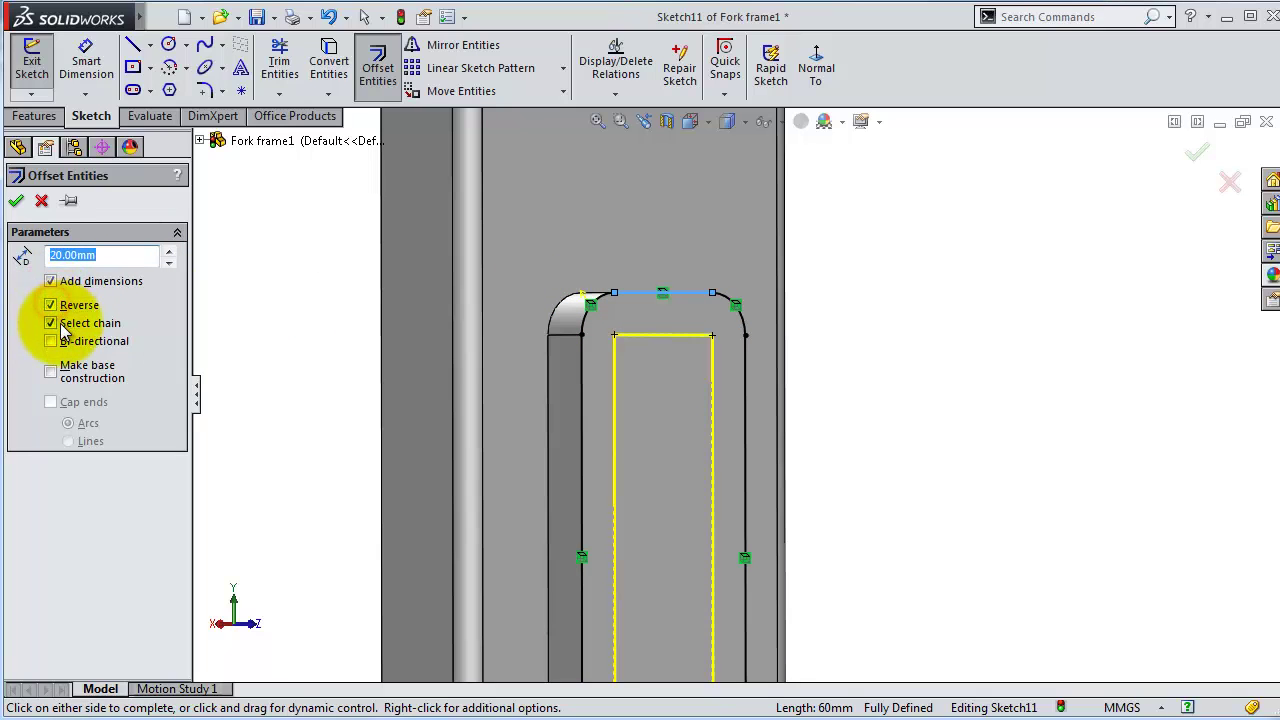
click(16, 200)
click(34, 116)
click(40, 68)
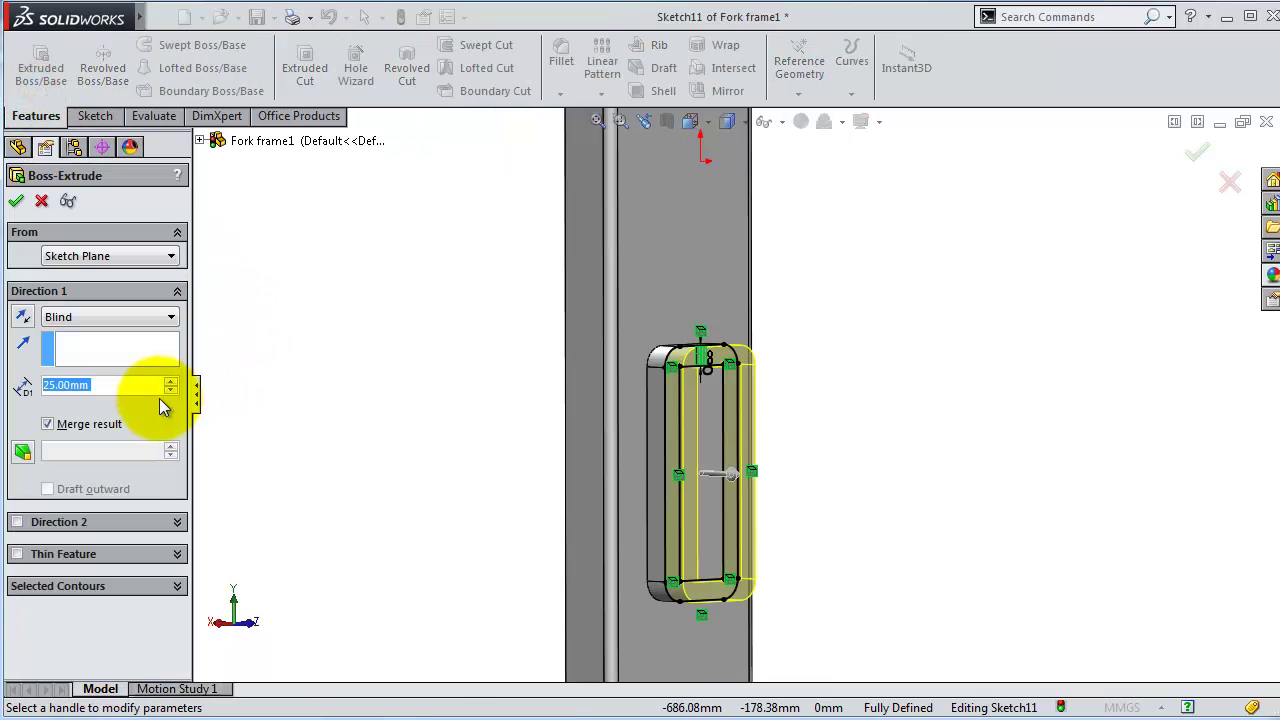
Step: Extrude only the inner offset region 40 mm as Boss-Extrude5
text(40)
key(Return)
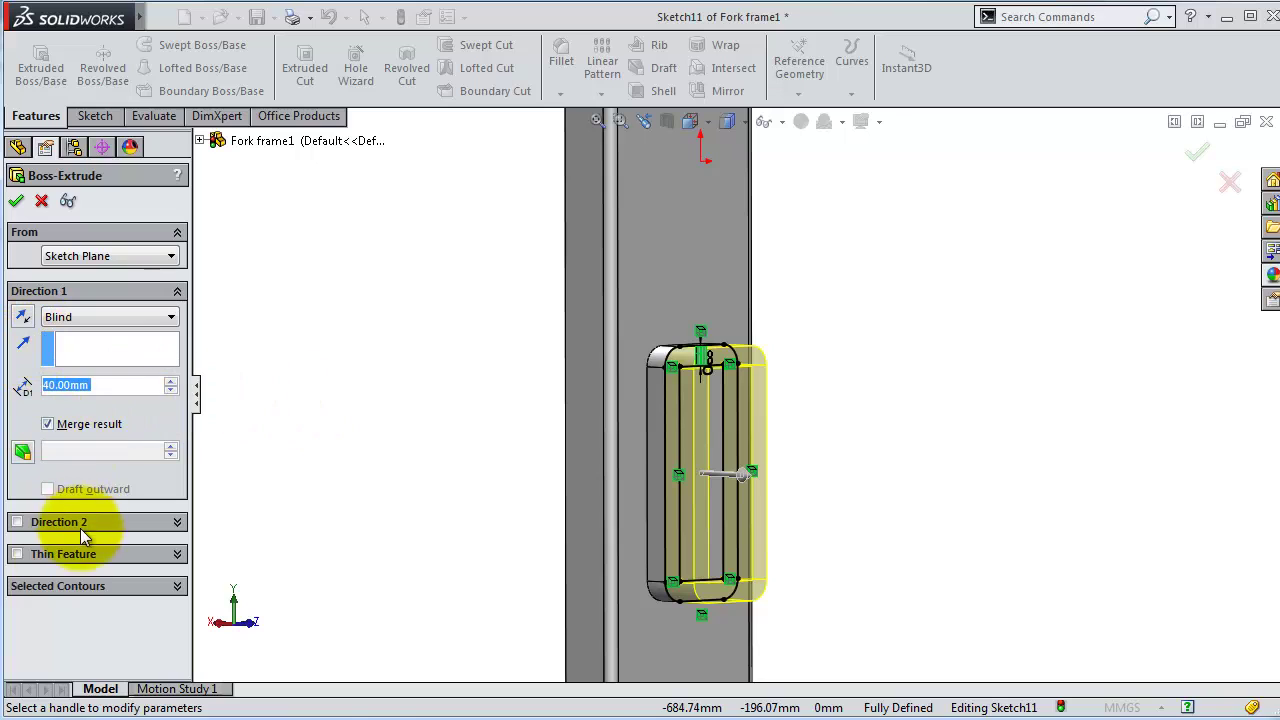
click(177, 586)
click(717, 430)
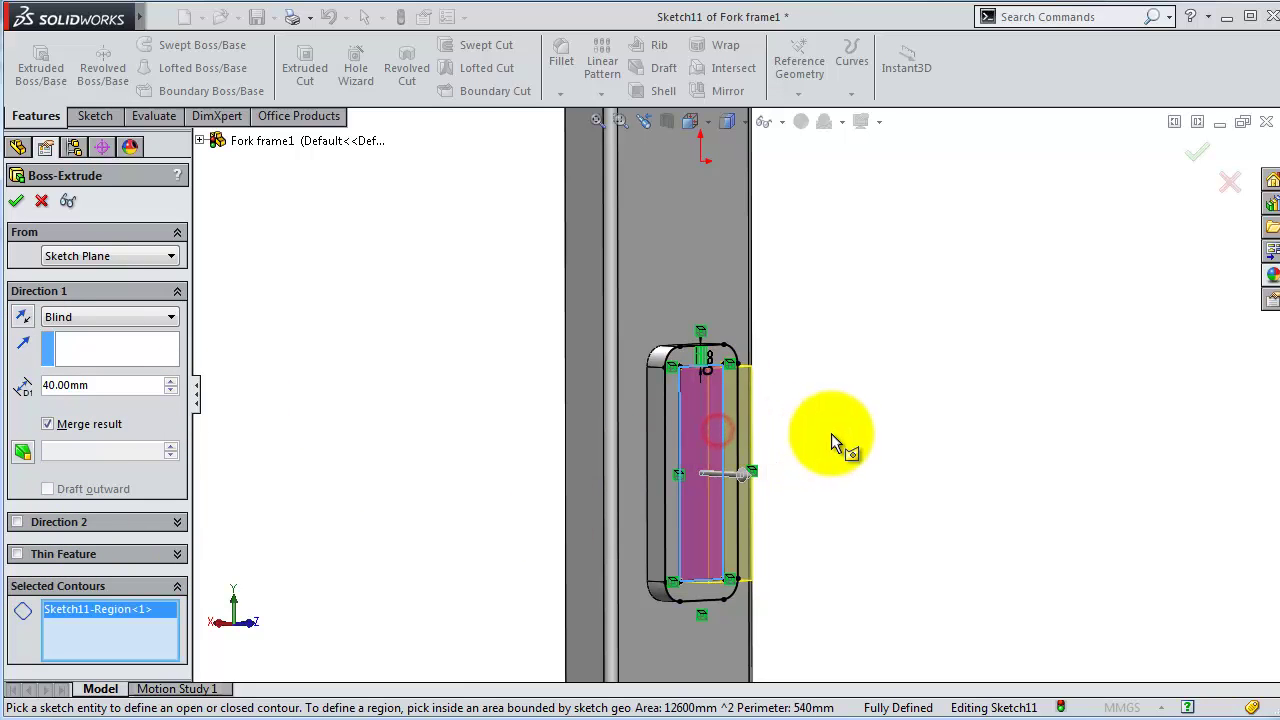
middle_drag(831, 433, 794, 426)
click(16, 200)
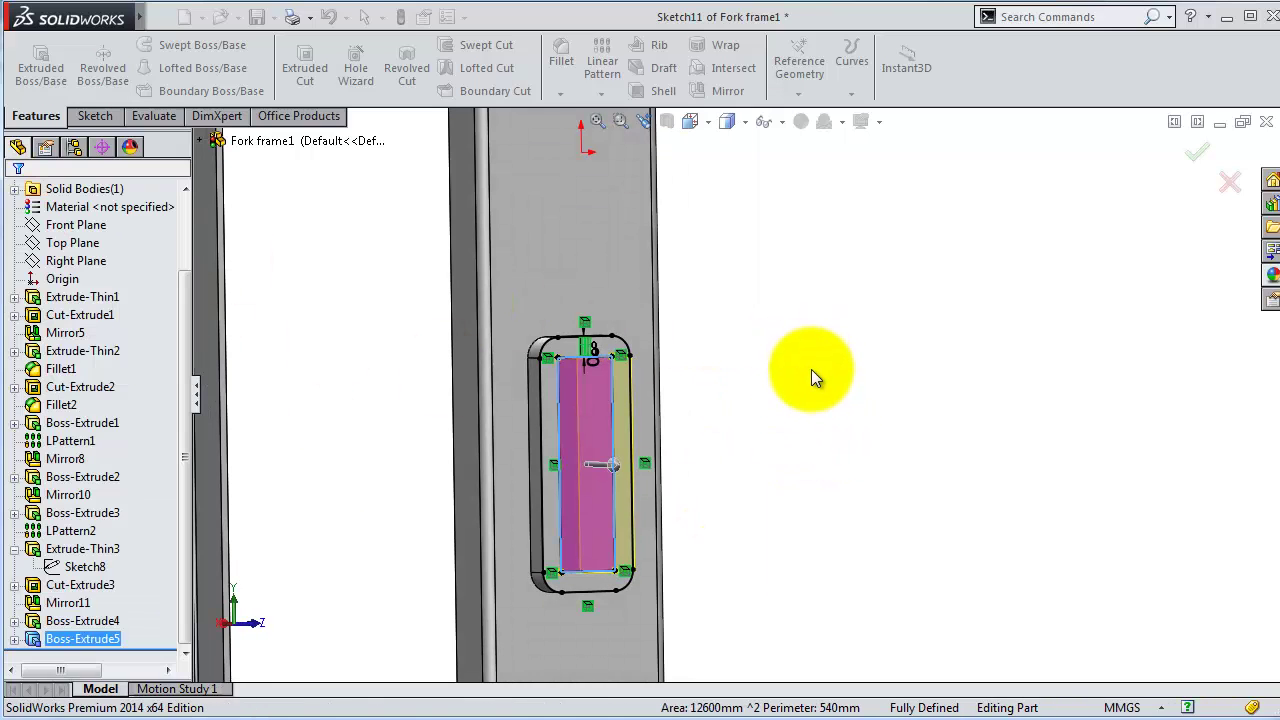
middle_drag(791, 380, 831, 458)
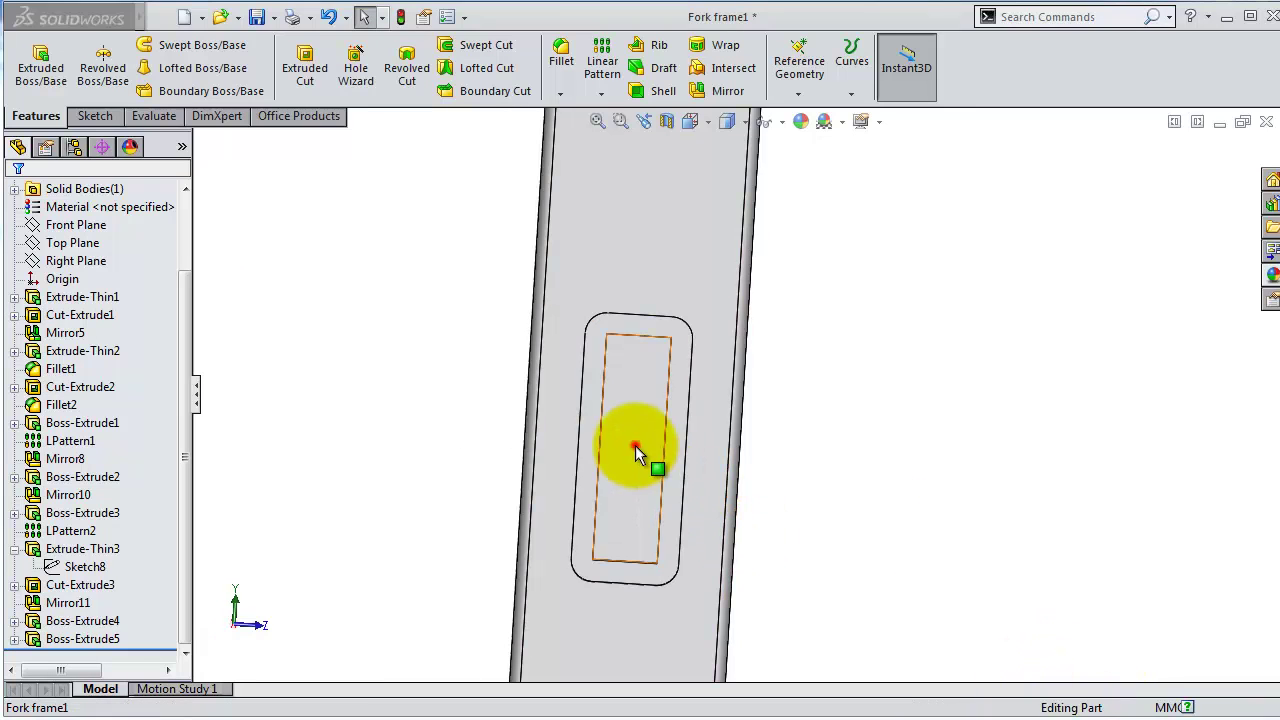
Step: Sketch on the new boss's top face with a 20 mm inward offset of its edges
click(635, 445)
click(712, 383)
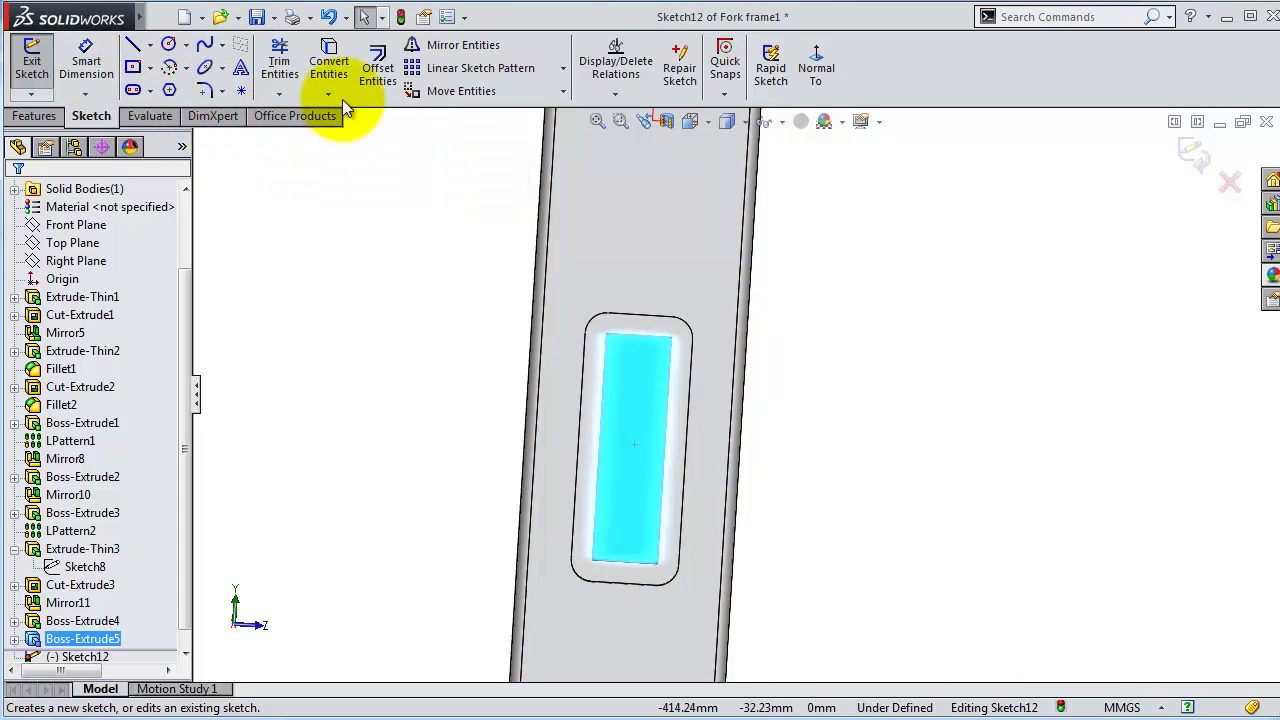
click(365, 77)
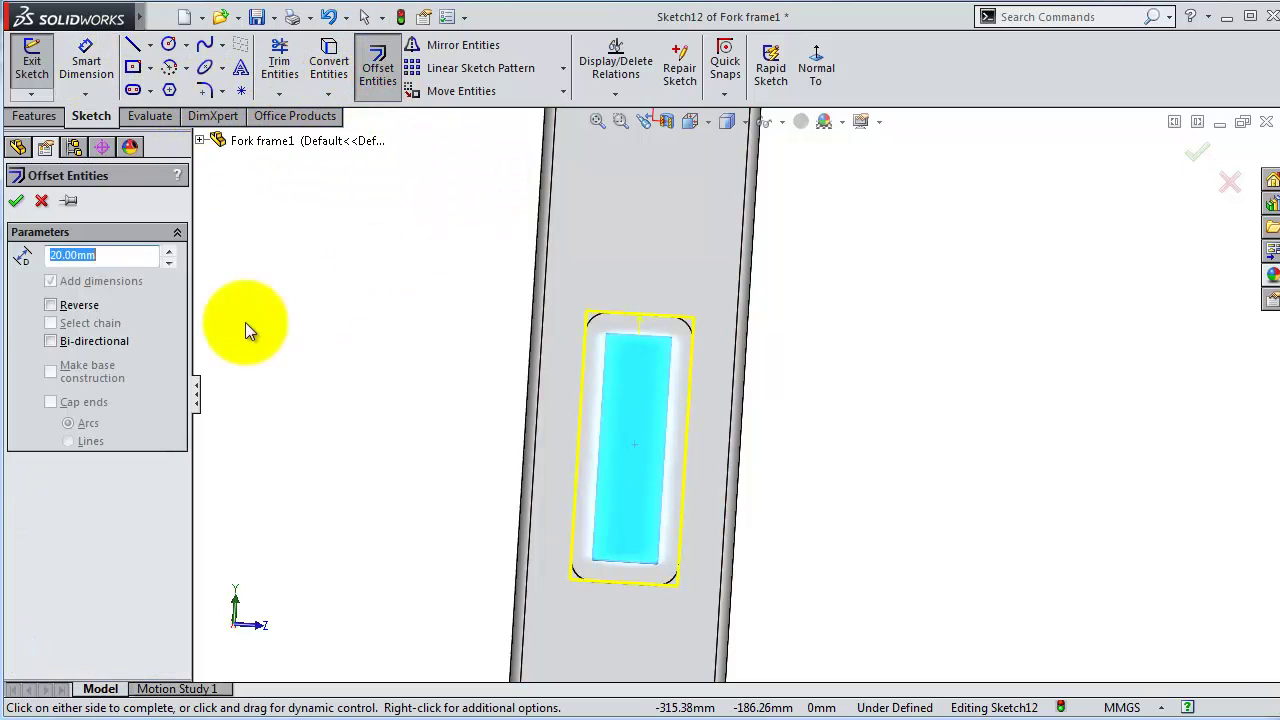
click(53, 305)
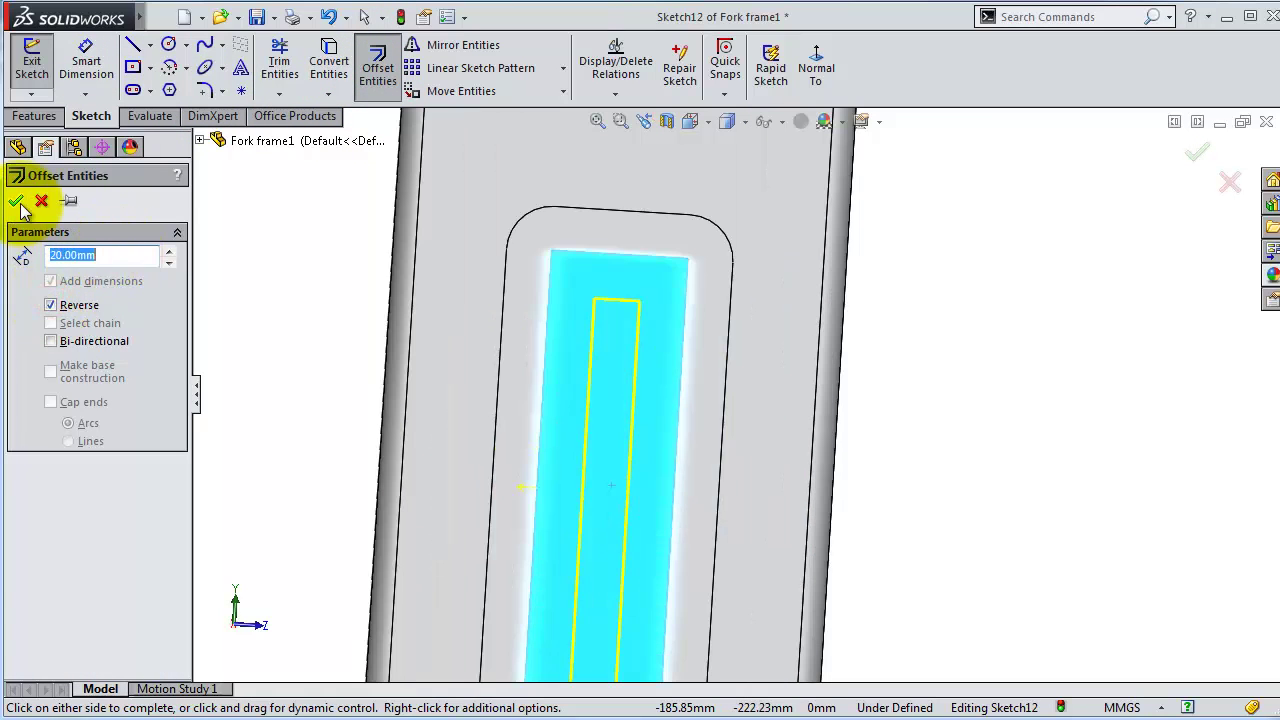
click(16, 200)
Step: Draw lines across the inner rectangle to close off a strip
click(132, 45)
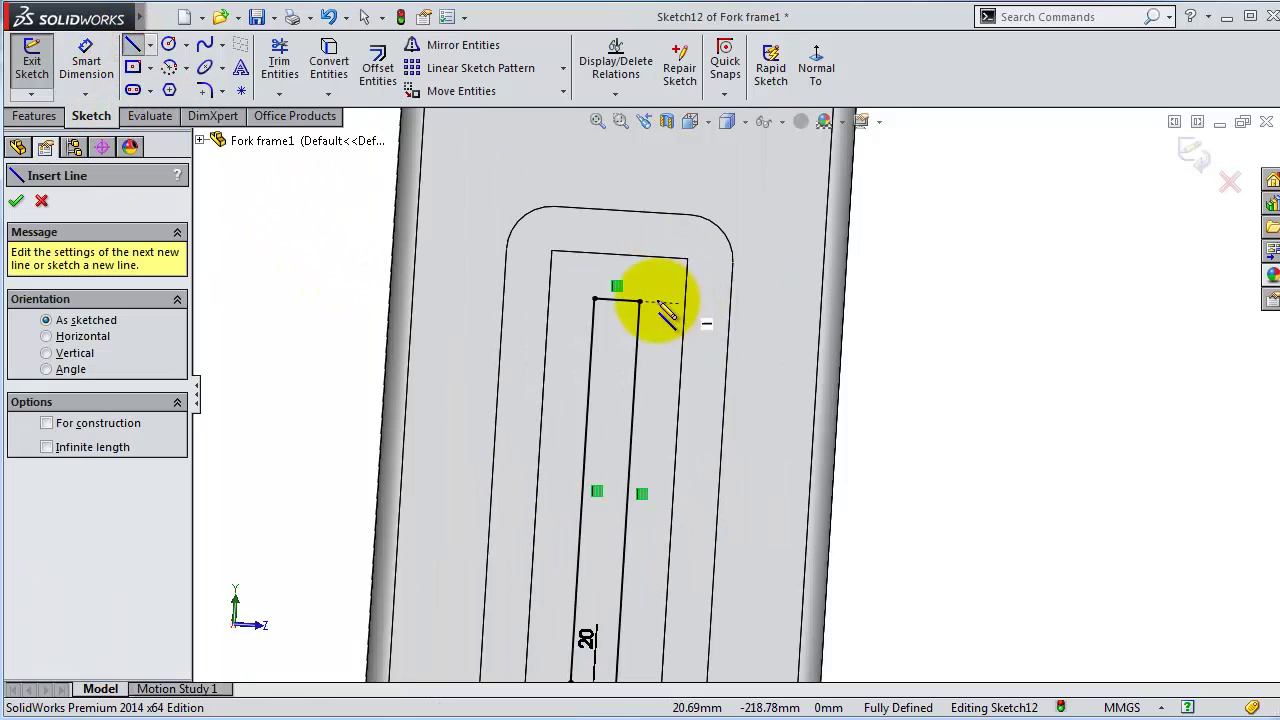
click(640, 302)
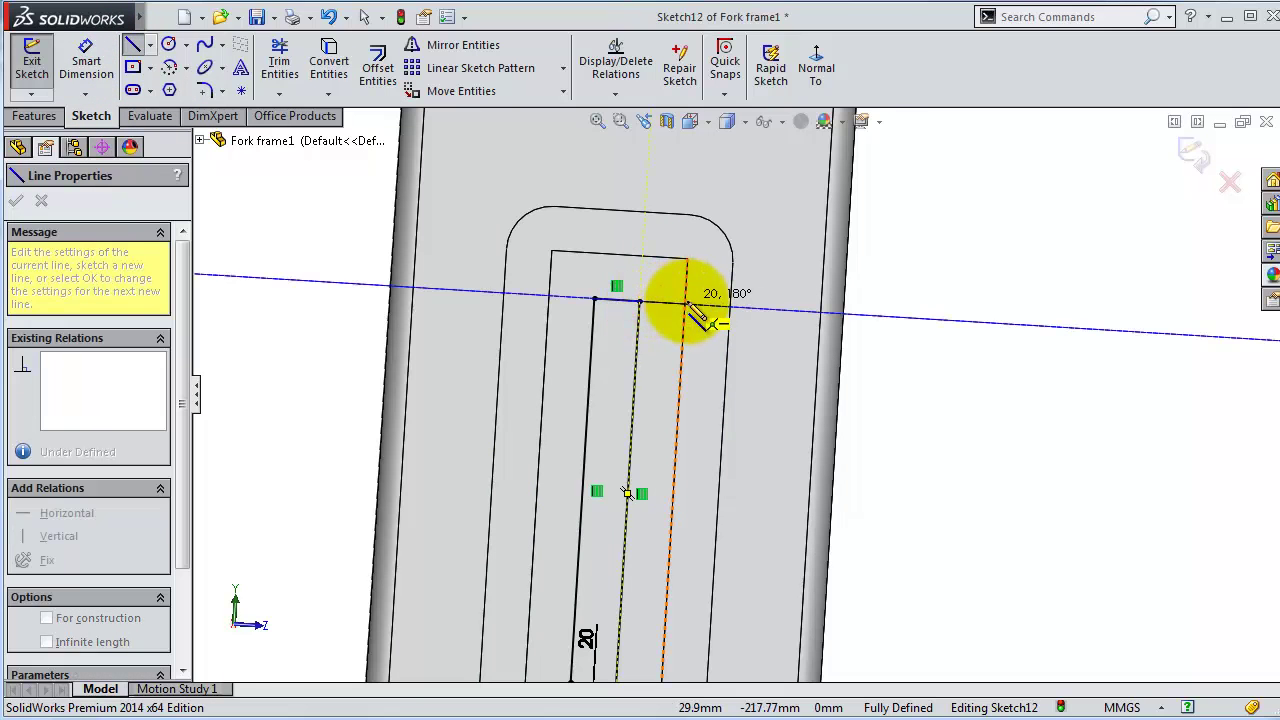
click(686, 302)
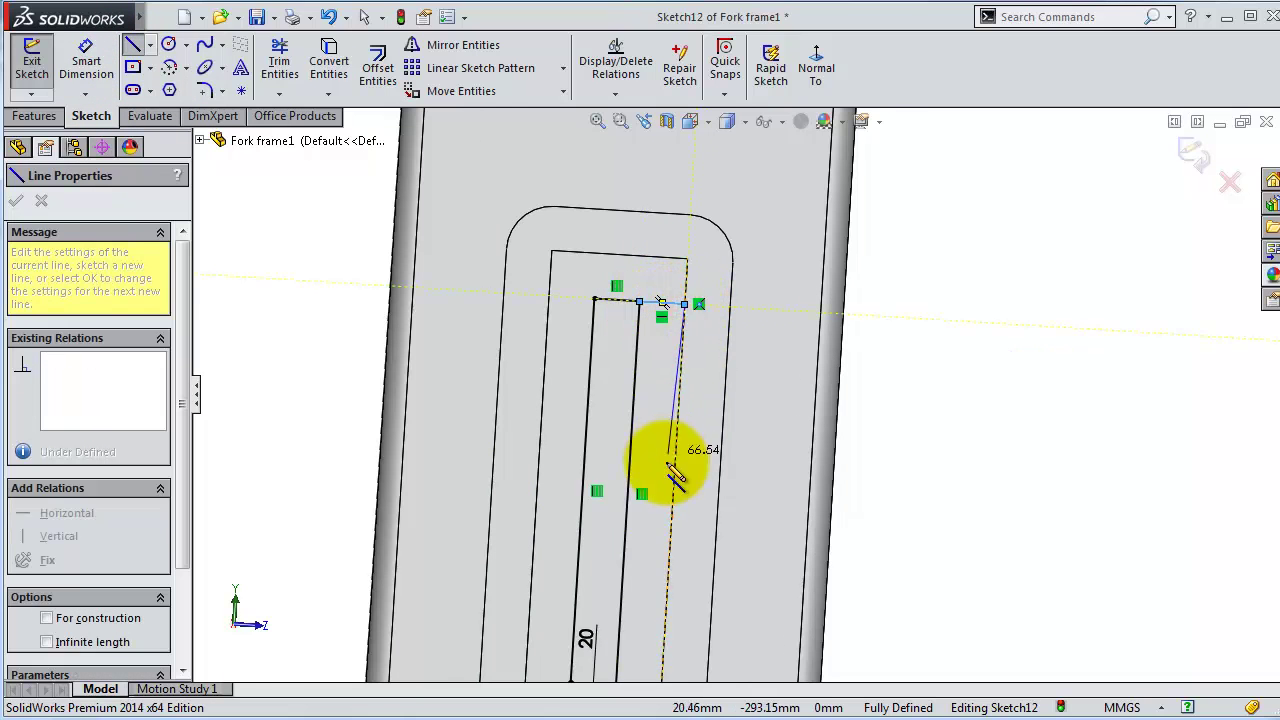
click(697, 629)
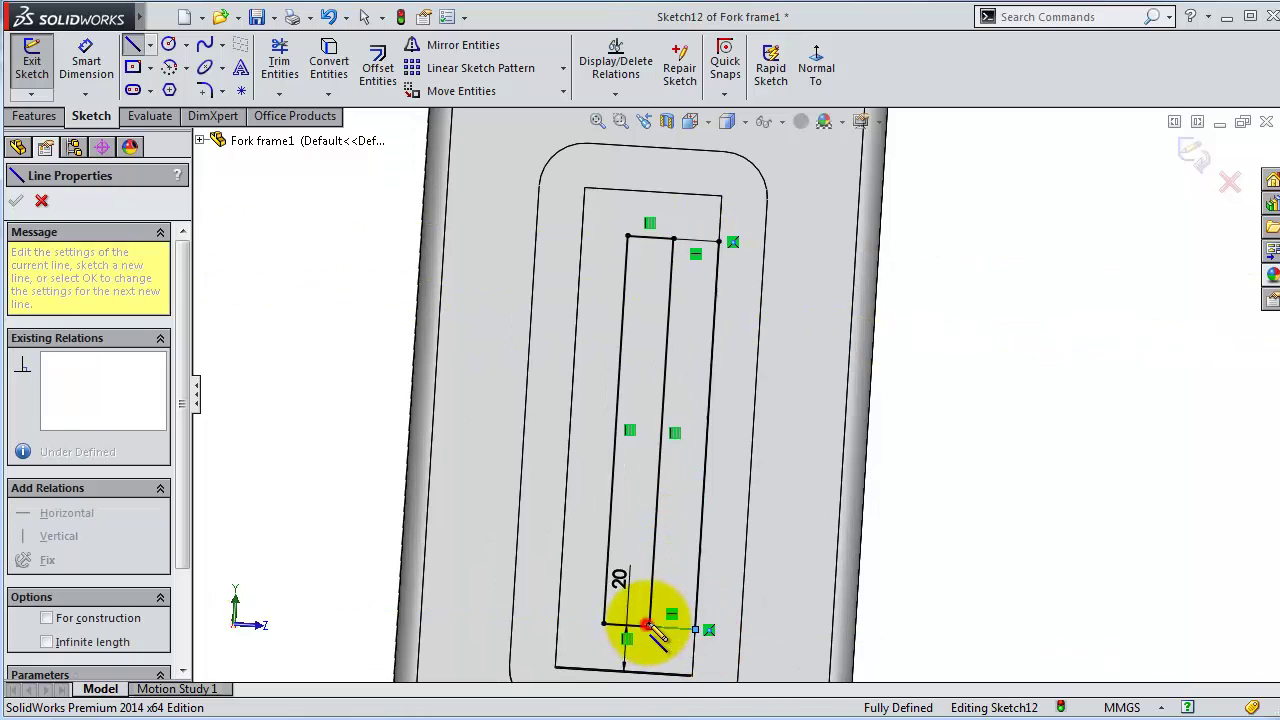
click(650, 625)
Step: Cut both strip regions 40 mm deep to leave a C-shaped boss
click(28, 118)
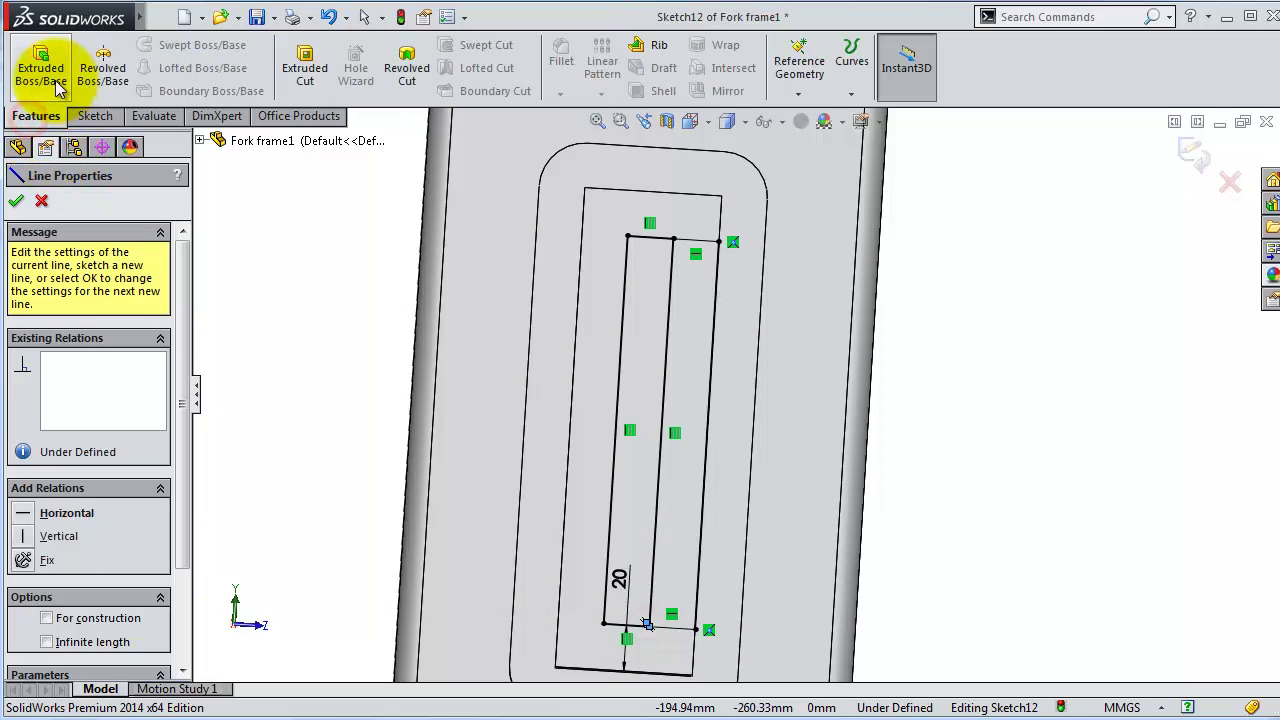
click(300, 65)
click(634, 471)
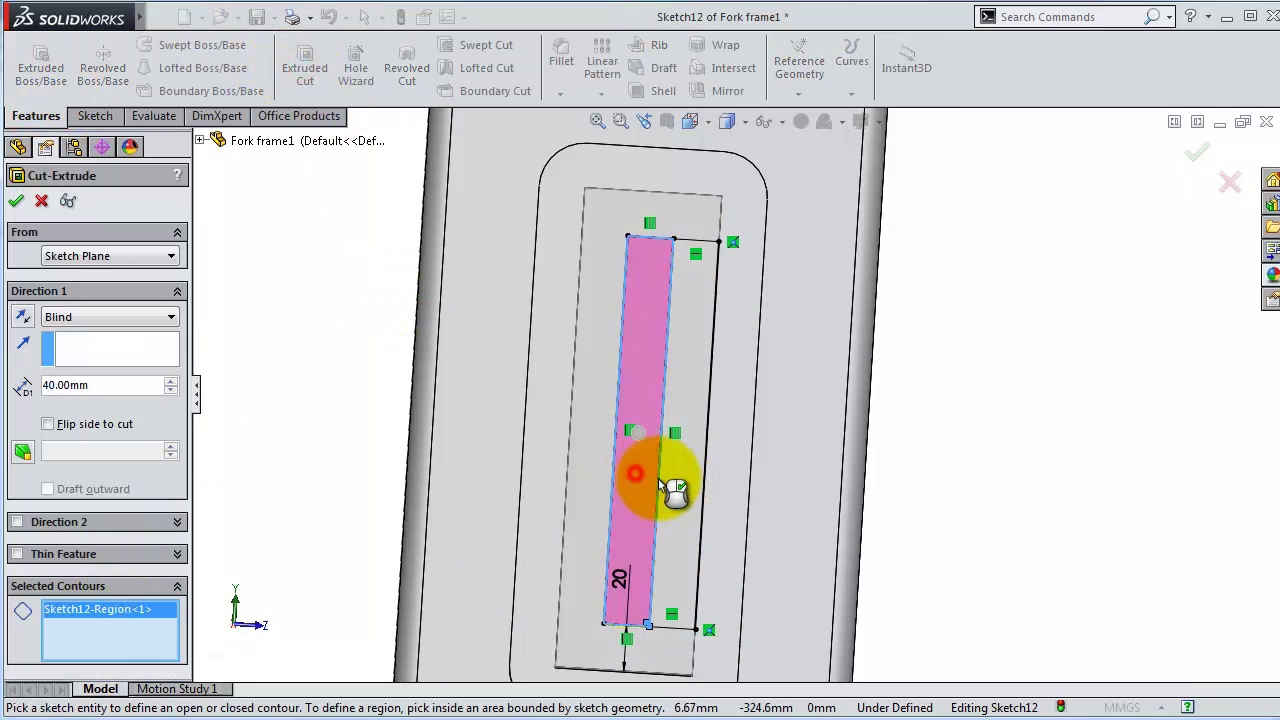
click(679, 484)
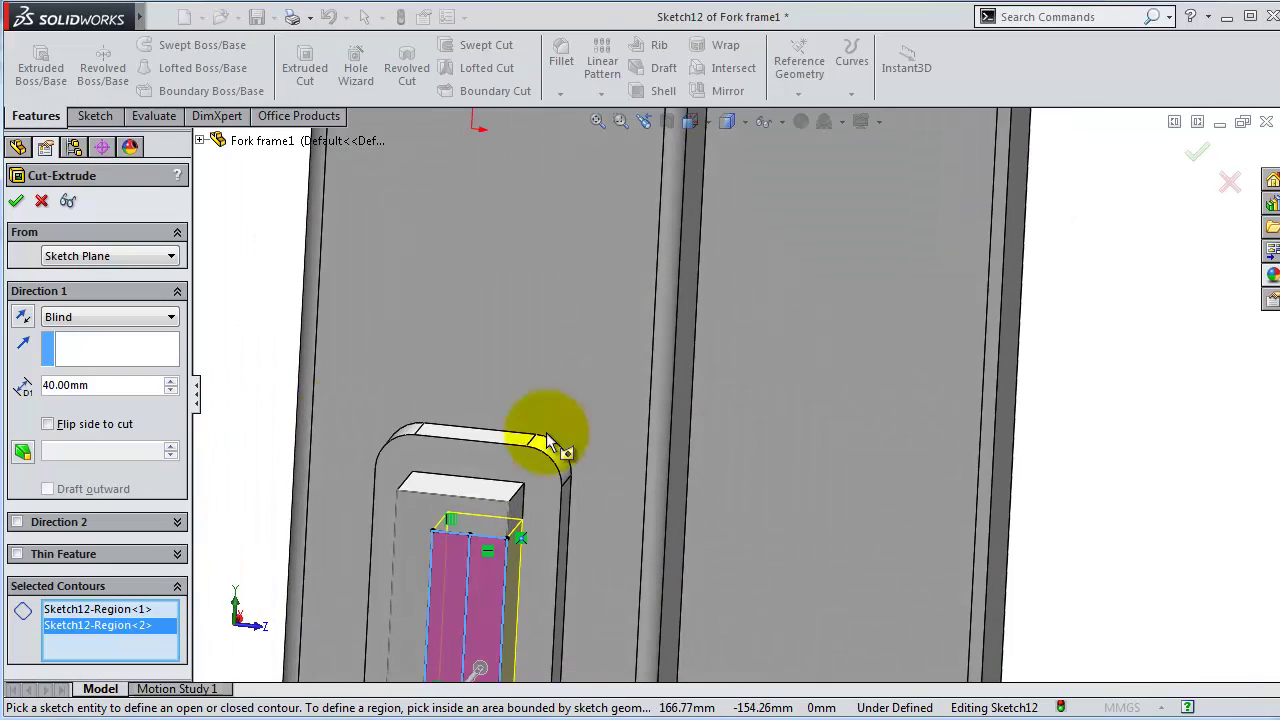
key(Return)
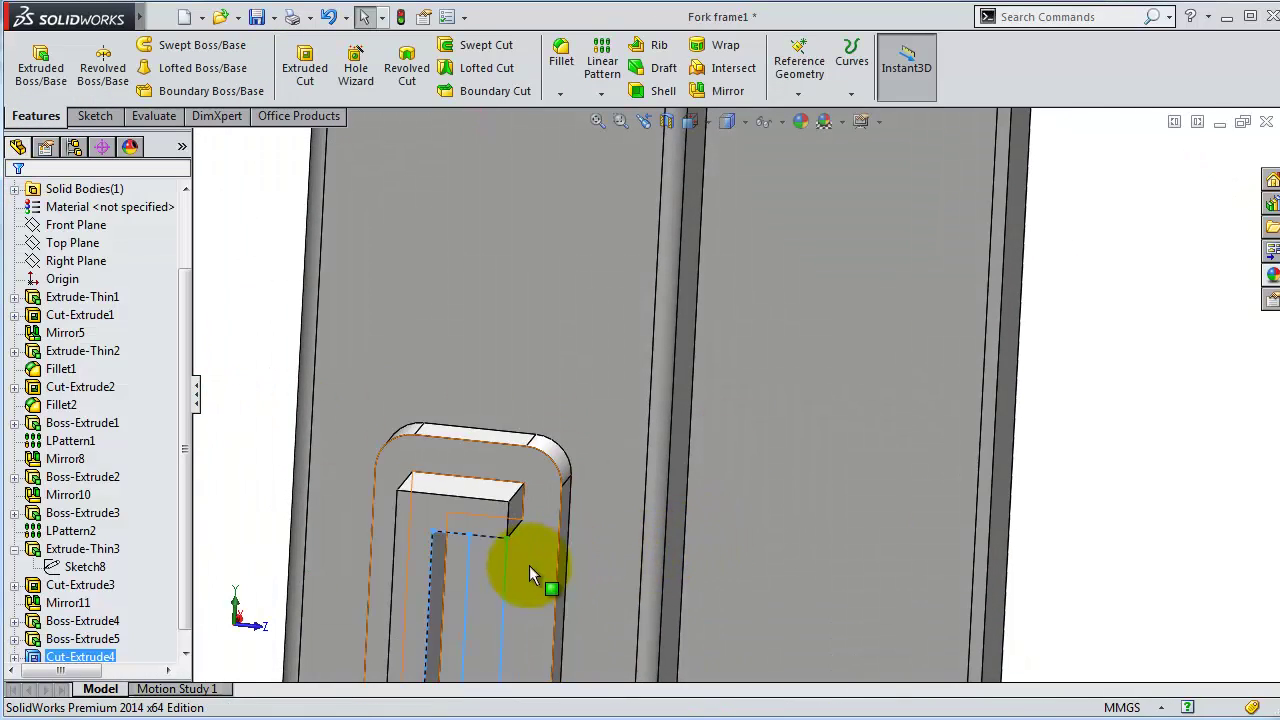
mouse_move(529, 565)
middle_down()
mouse_move(555, 497)
mouse_move(569, 563)
middle_up()
Step: Start a sketch on the C-shaped face, view it head-on, and draw the top line
click(628, 484)
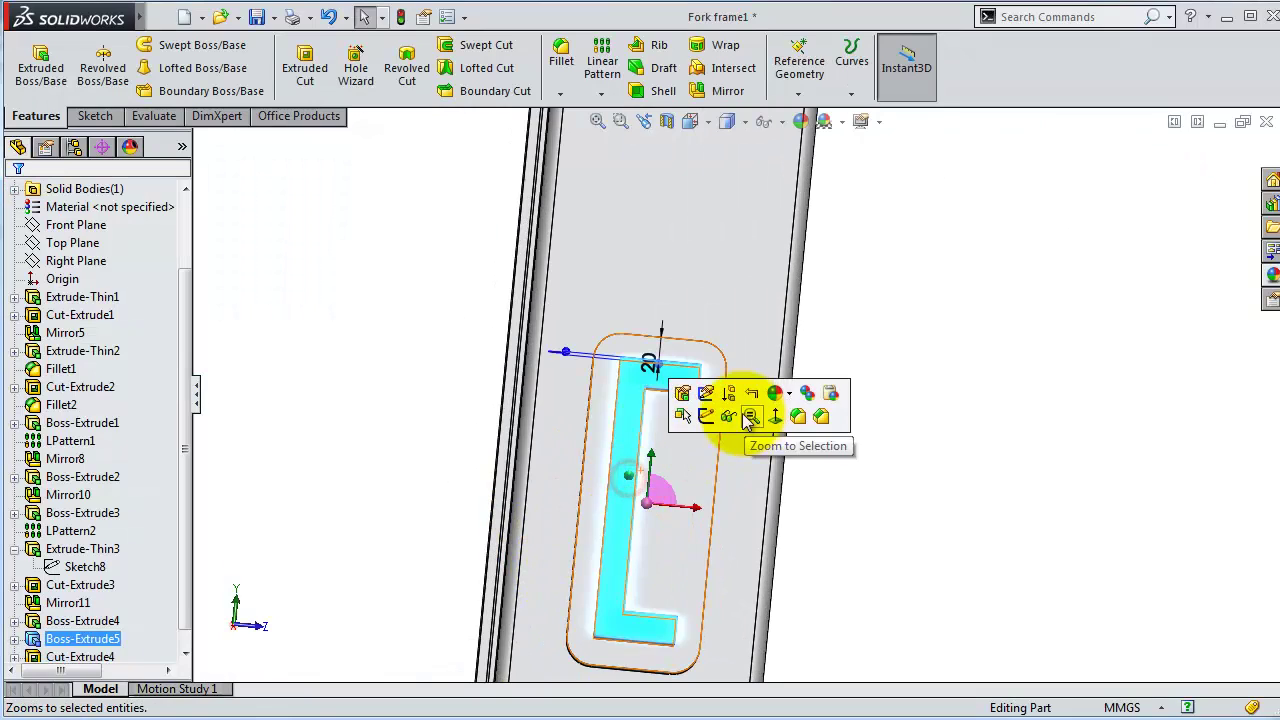
click(706, 416)
click(818, 72)
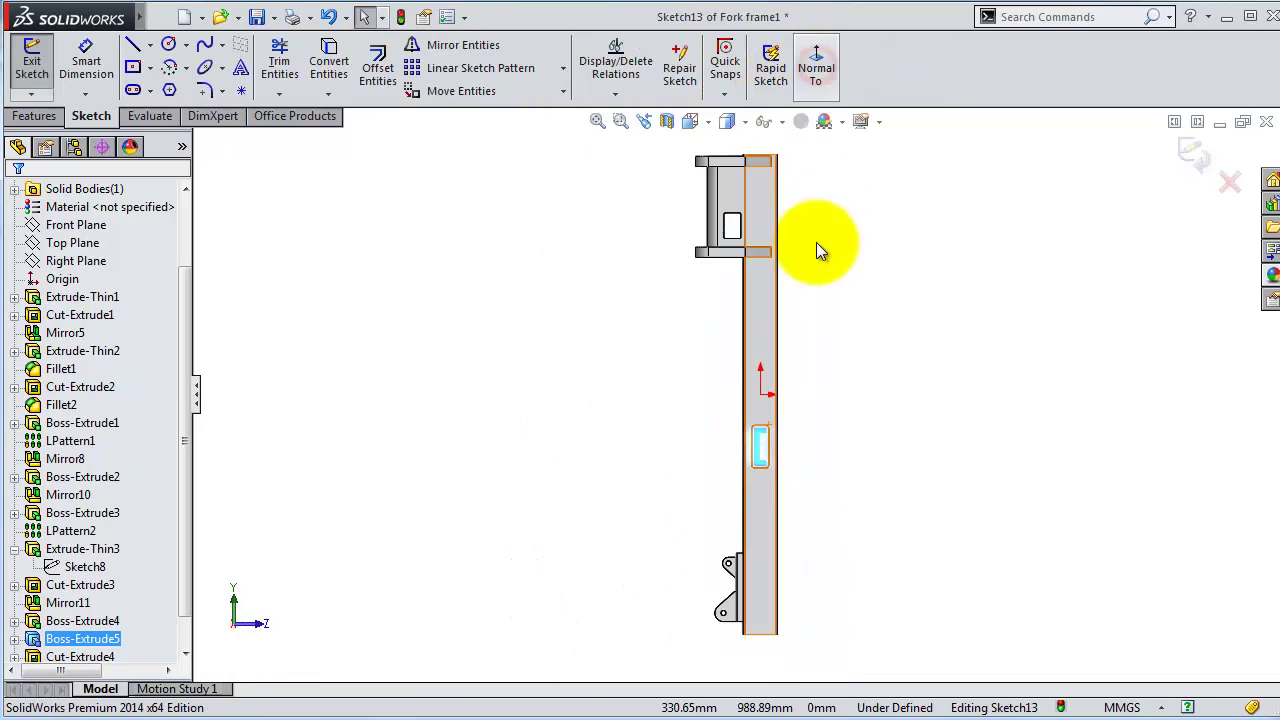
click(132, 45)
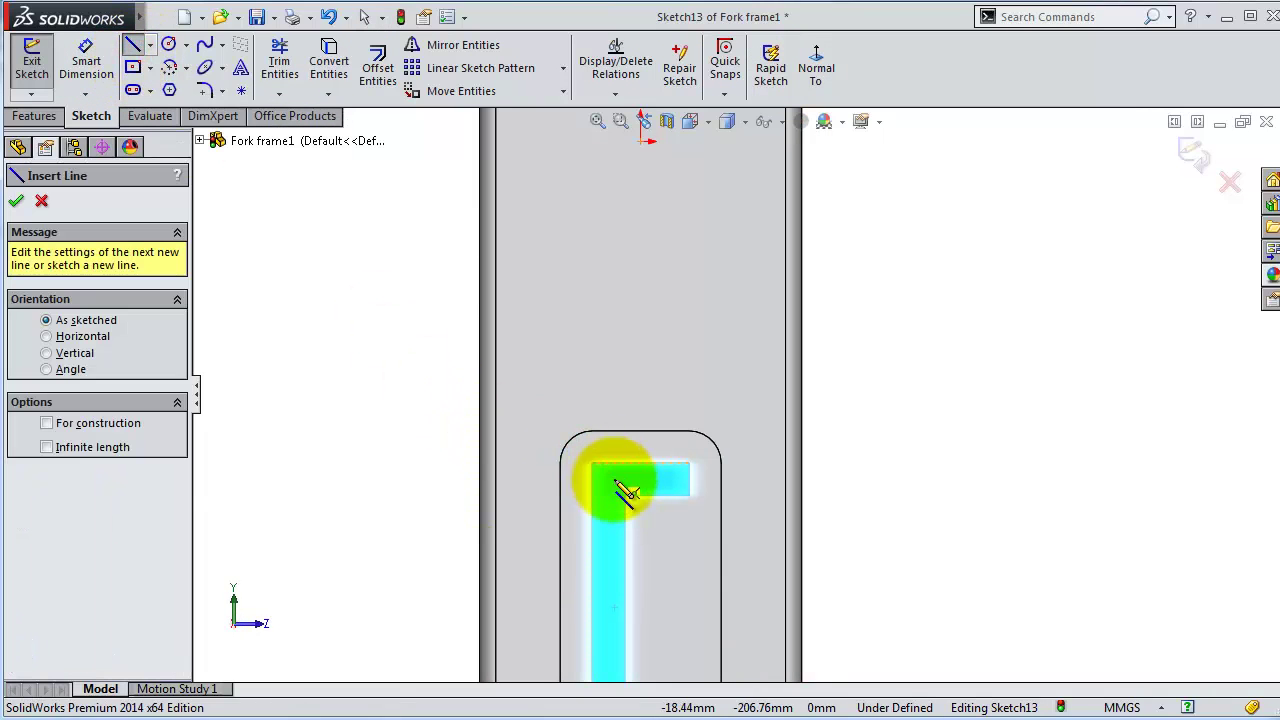
click(688, 480)
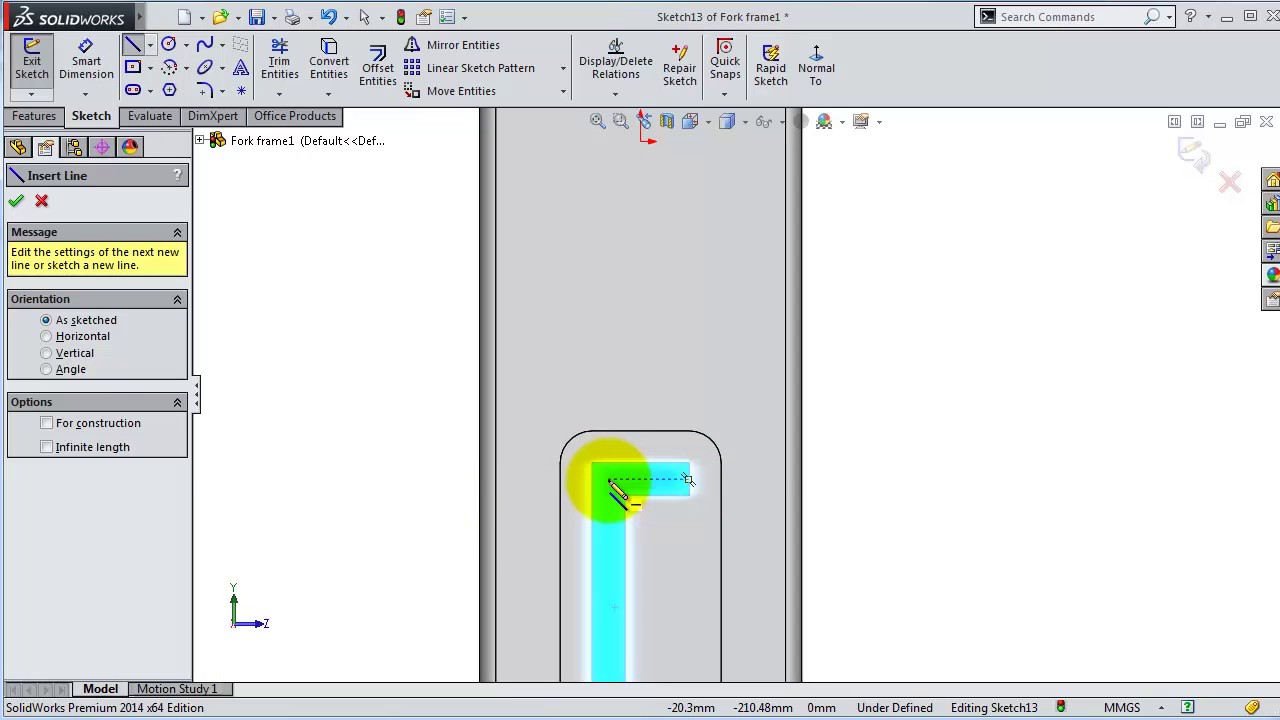
click(609, 481)
Step: Draw two angled lines meeting in a right-hand point, the bottom line, and close the outline
click(688, 479)
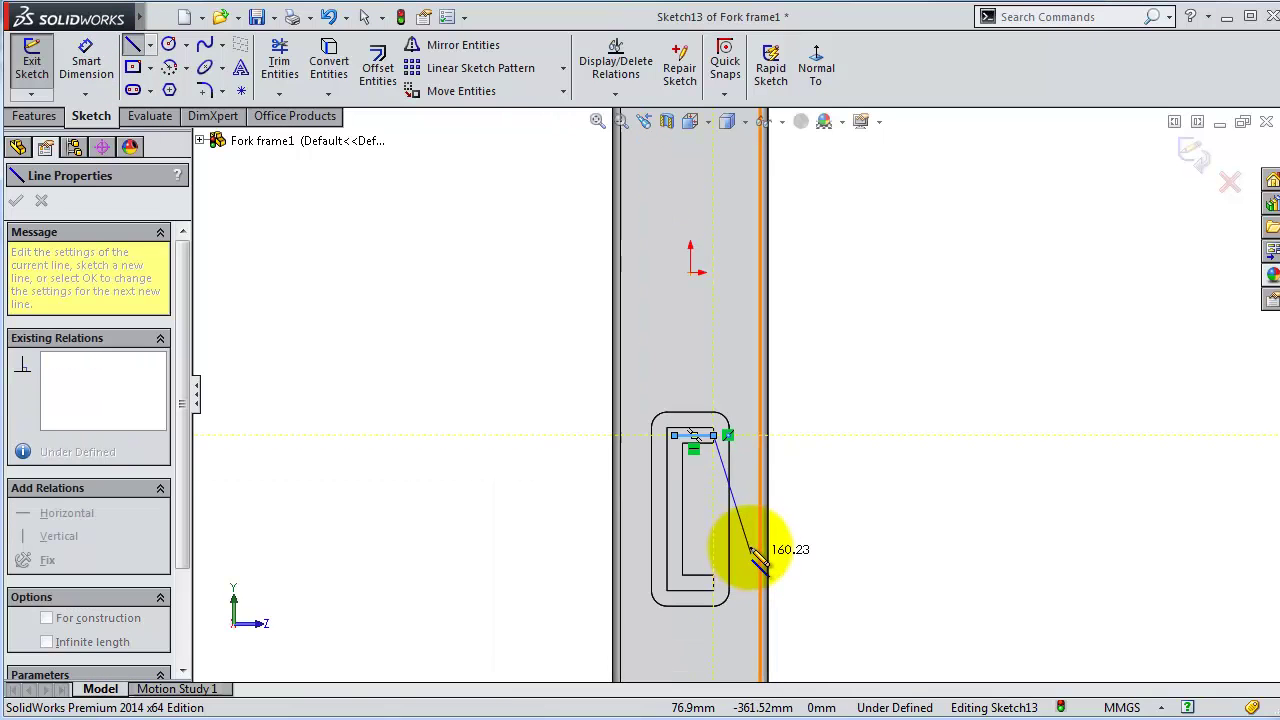
scroll(757, 528, up, 3)
scroll(770, 545, down, 3)
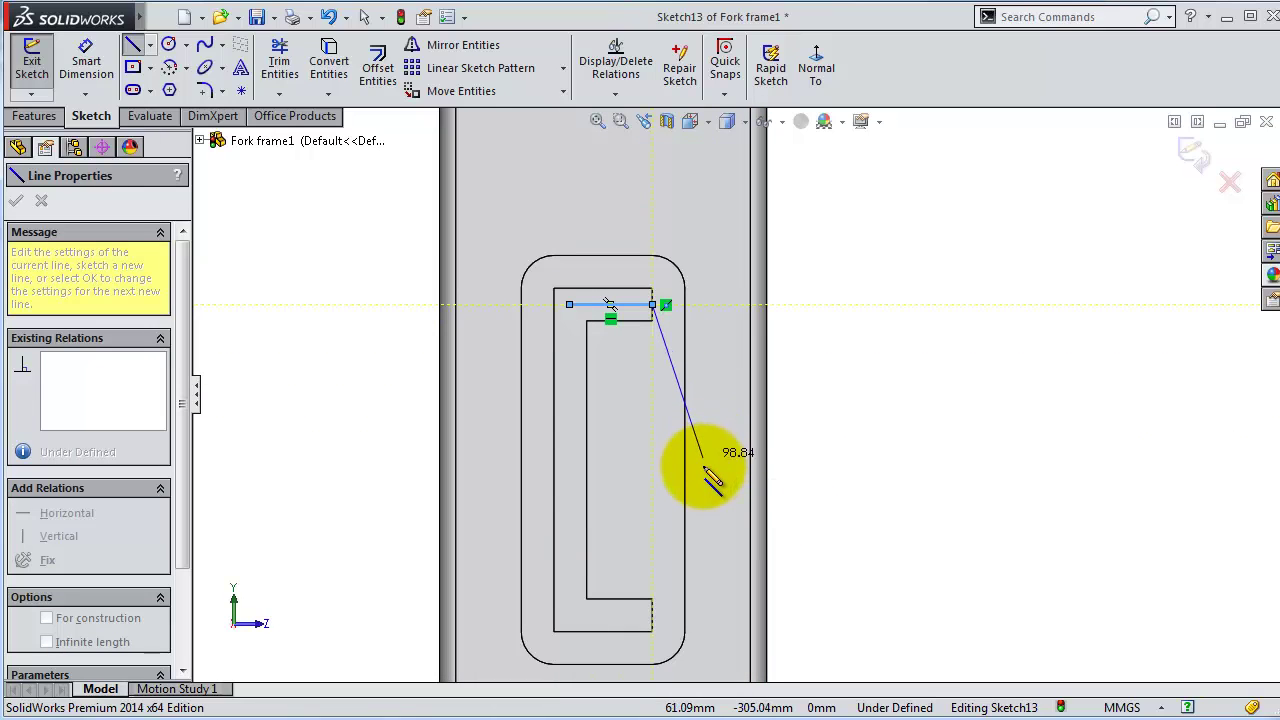
click(724, 474)
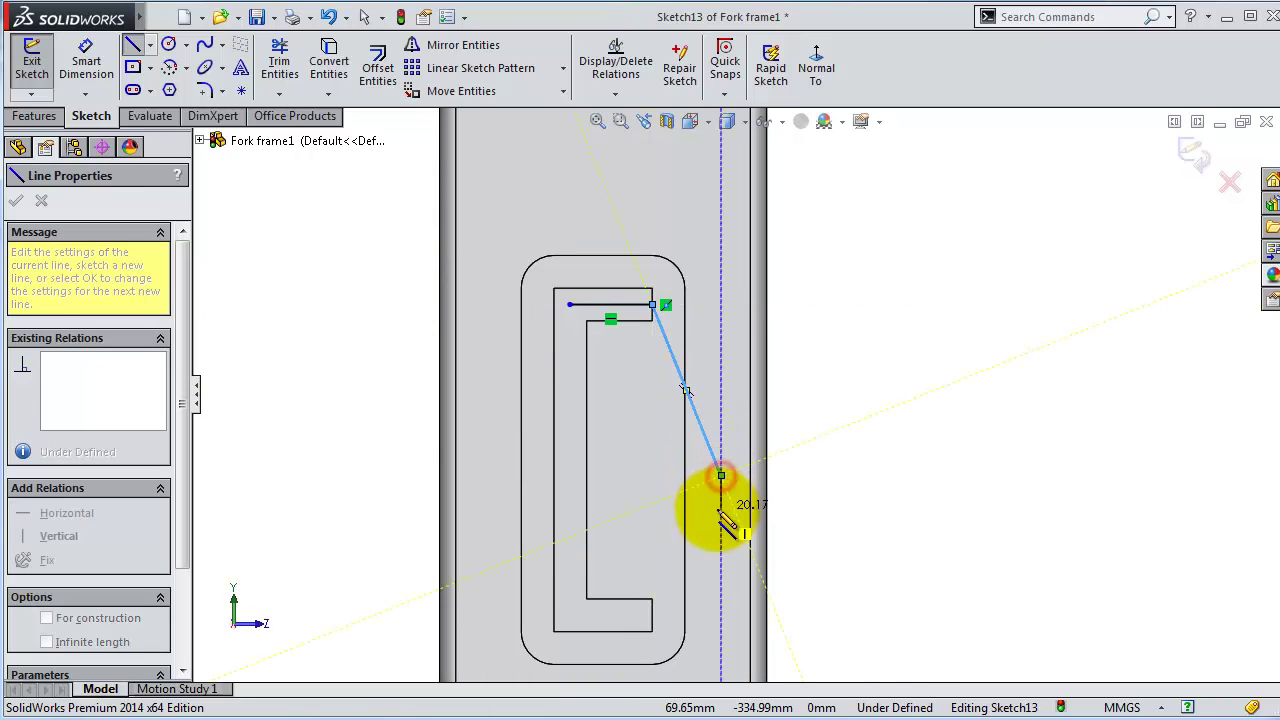
scroll(672, 594, down, 3)
click(661, 589)
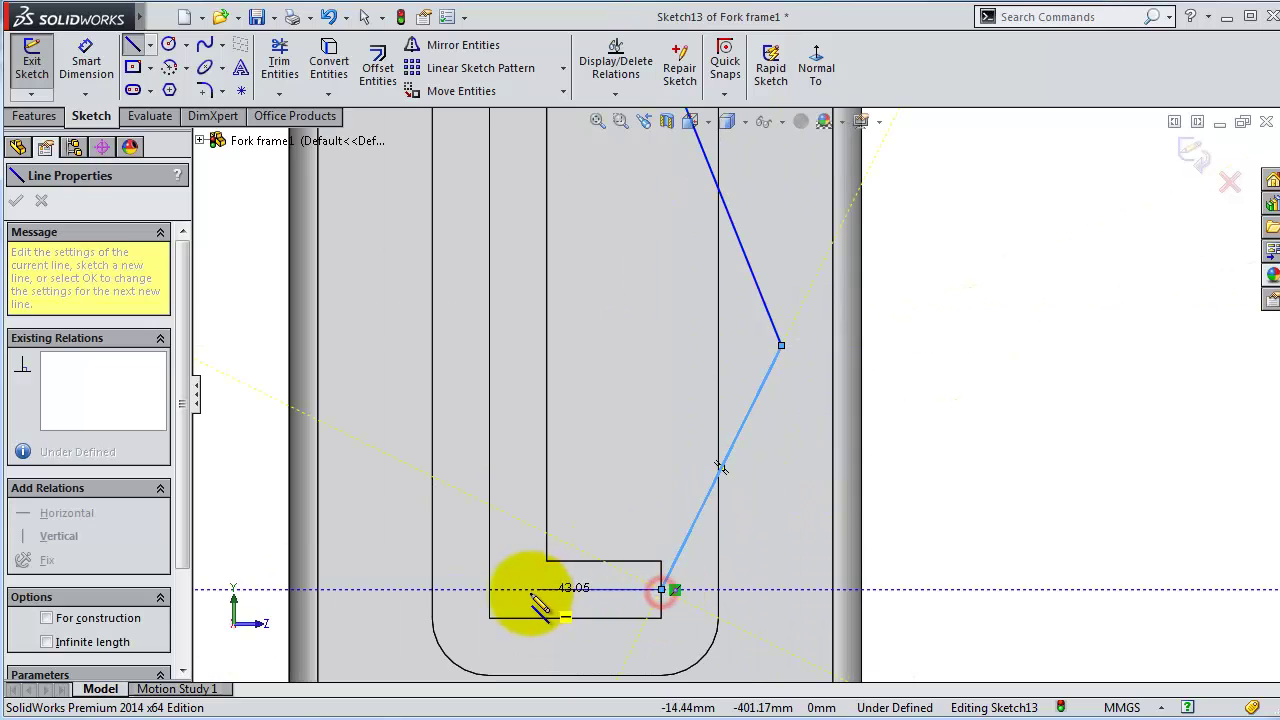
click(520, 590)
scroll(523, 420, up, 3)
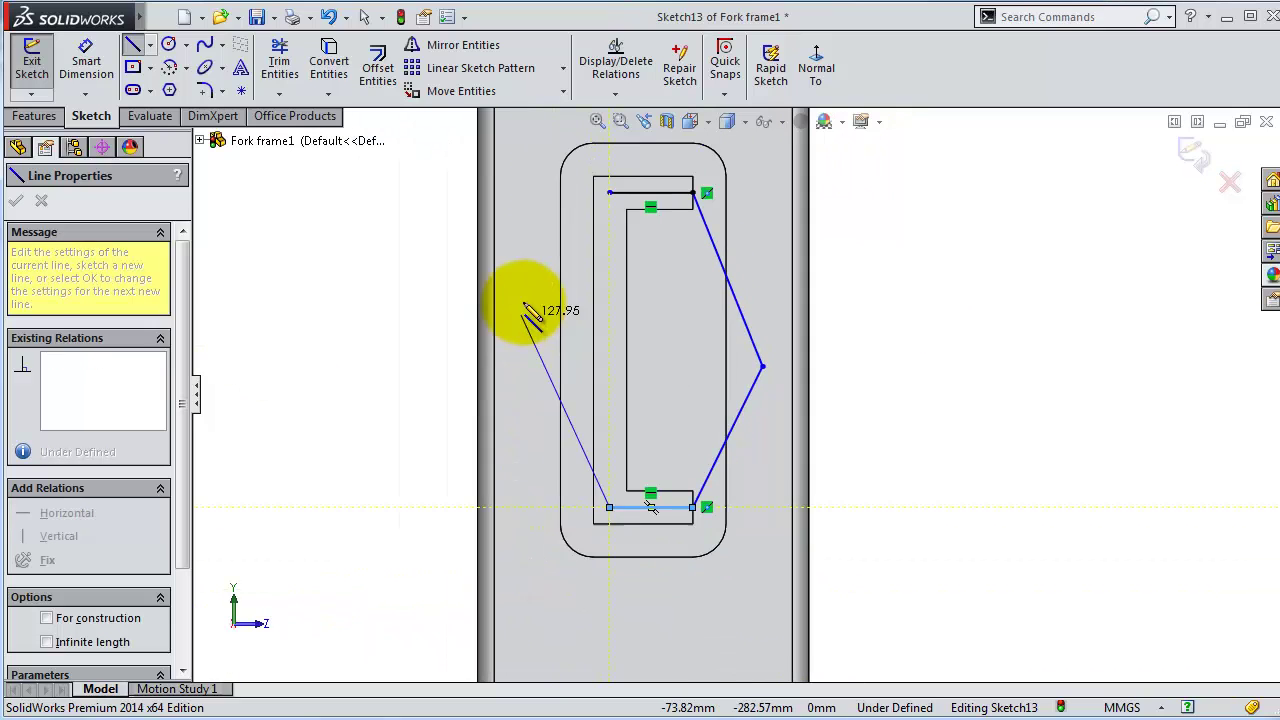
click(609, 197)
key(Escape)
mouse_move(763, 366)
mouse_down()
mouse_move(726, 352)
mouse_move(763, 353)
mouse_up()
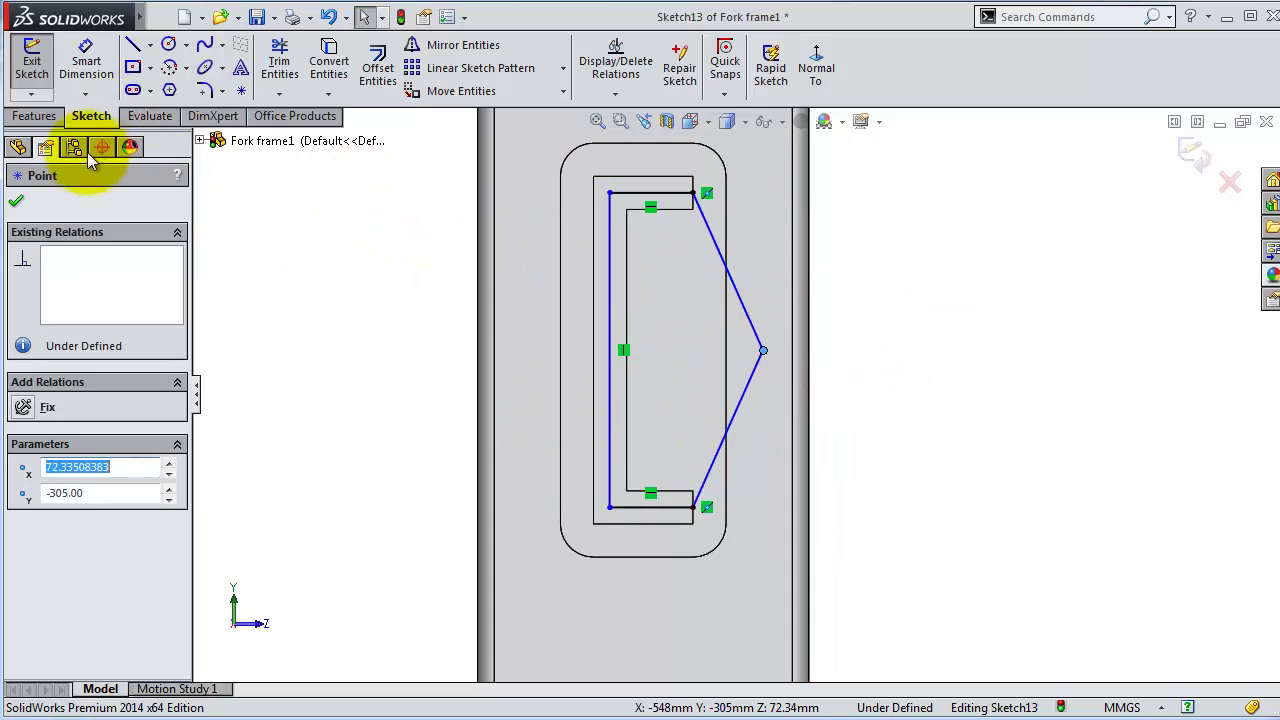
Step: Extrude the pointed tab profile 10 mm into Boss-Extrude6
click(34, 116)
click(55, 86)
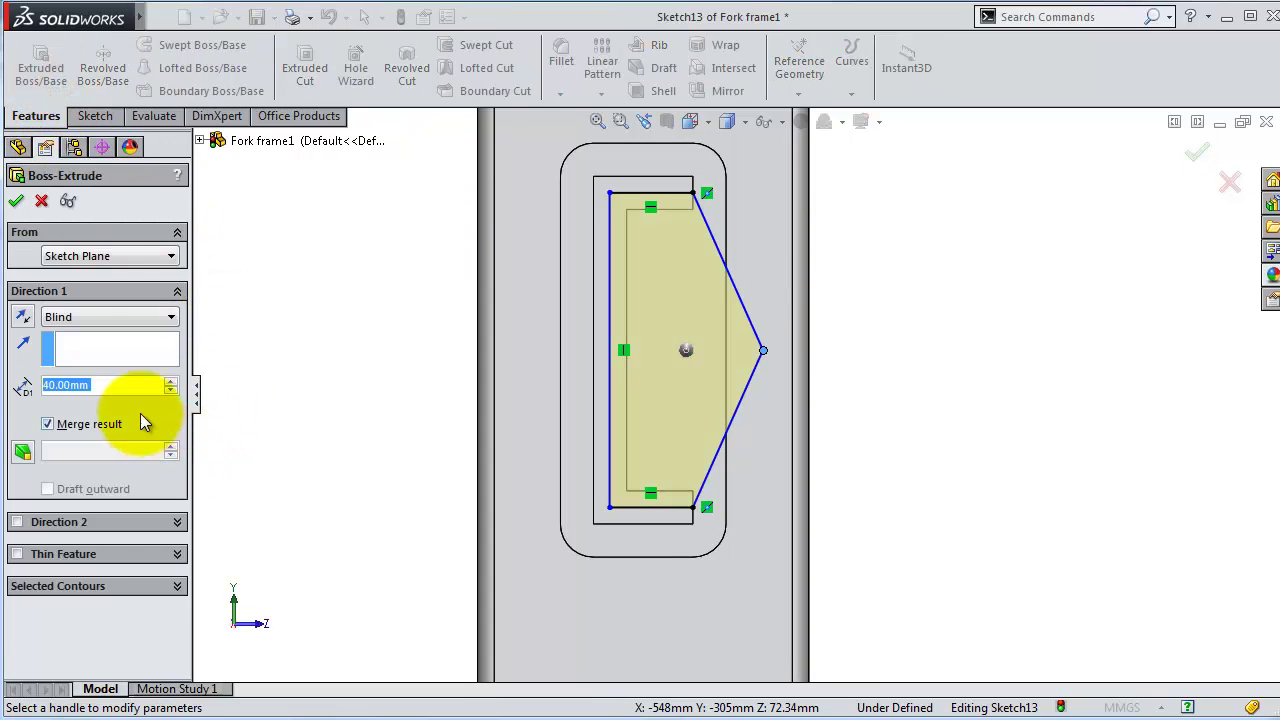
text(4)
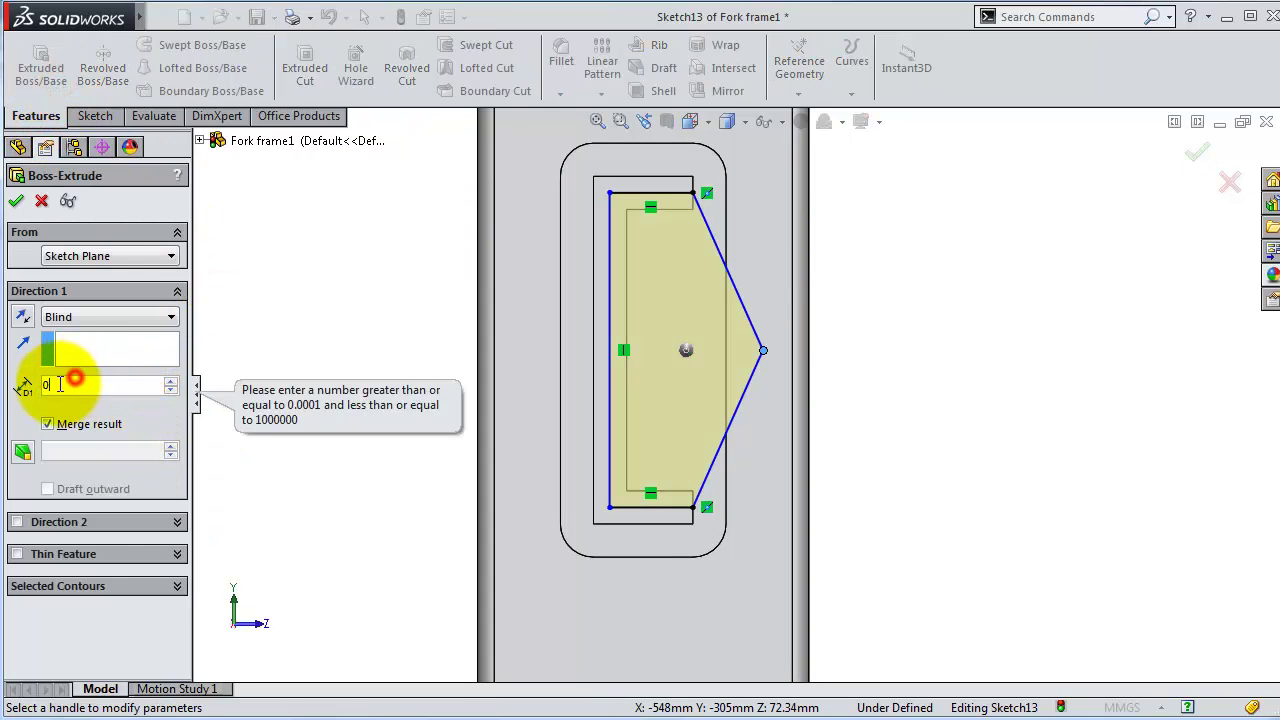
text(0)
key(Return)
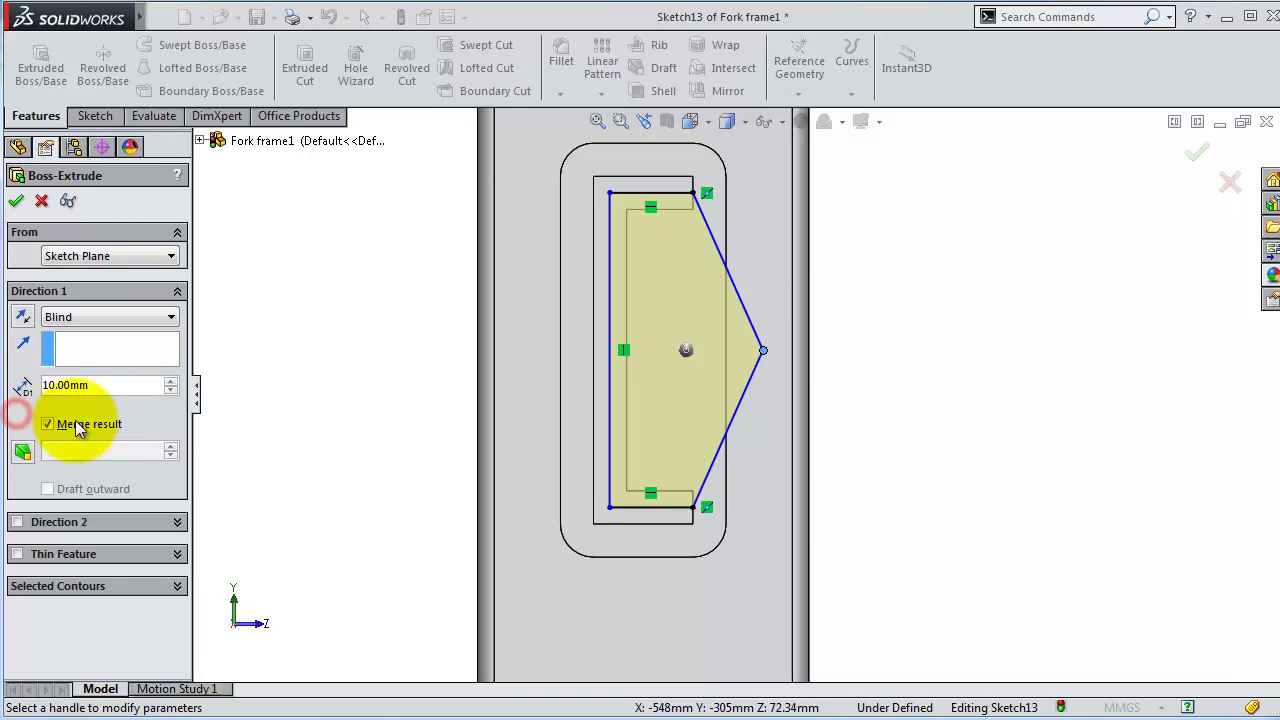
click(16, 203)
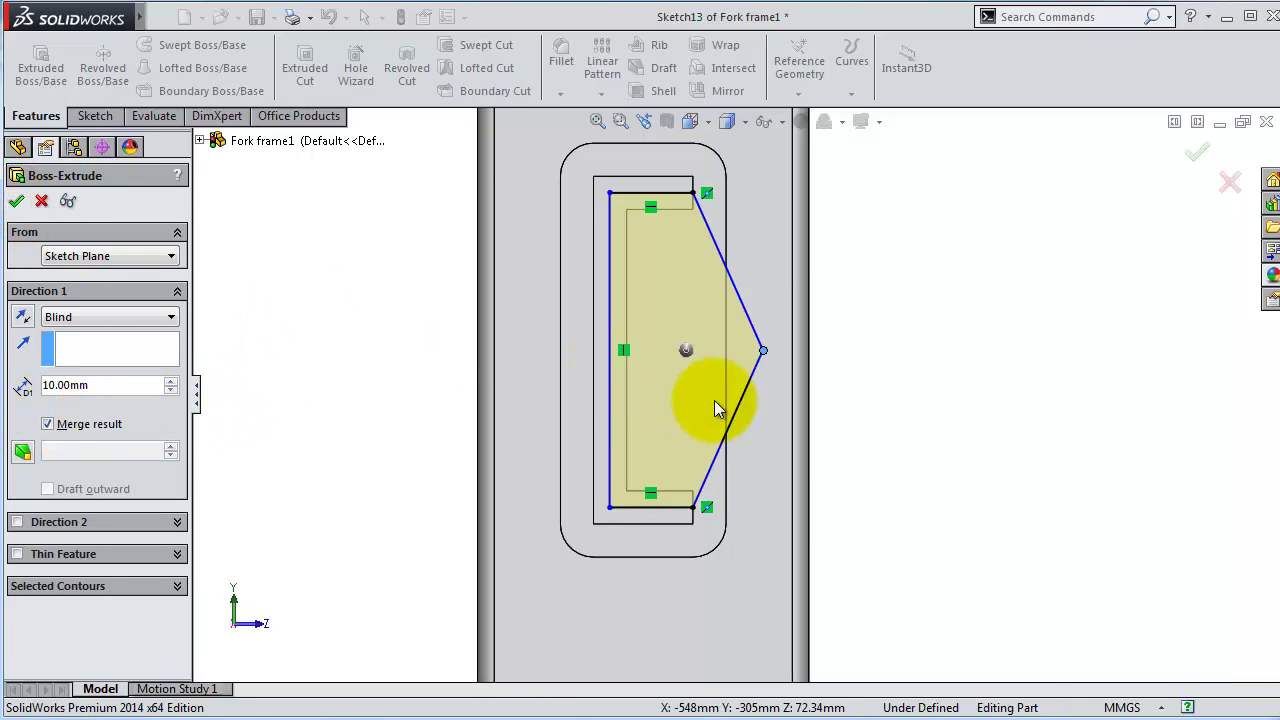
Step: Start a new sketch on the tab plate's front face
mouse_move(714, 357)
middle_down()
mouse_move(644, 306)
mouse_move(691, 231)
mouse_move(723, 357)
middle_up()
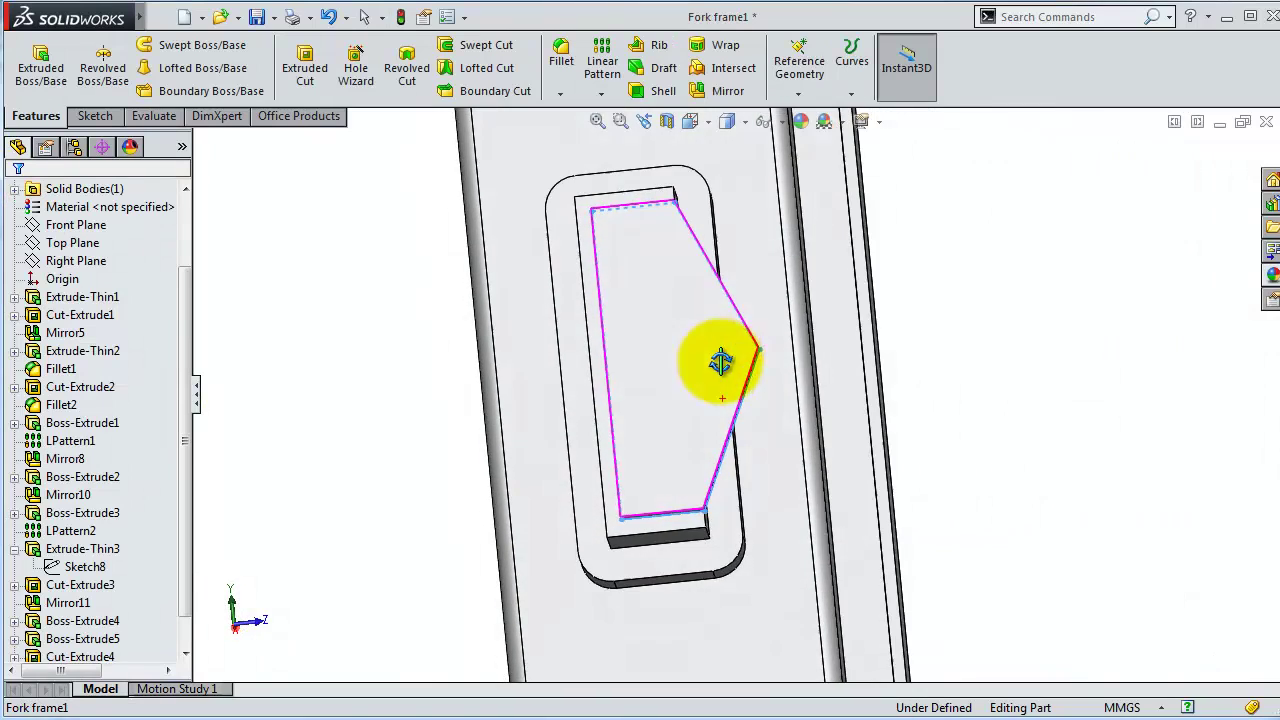
click(730, 355)
click(779, 312)
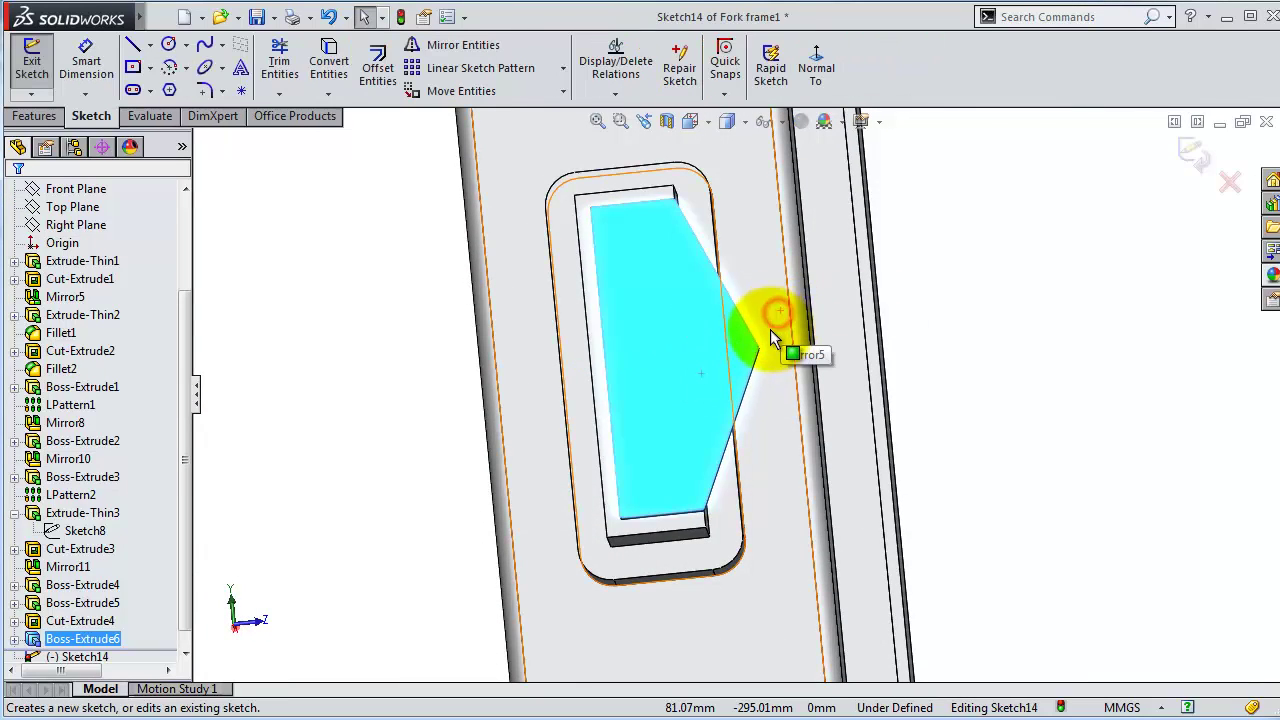
Step: Face the tab sketch head-on and draw a circle on the tab
click(800, 75)
scroll(760, 450, down, 3)
scroll(510, 221, down, 3)
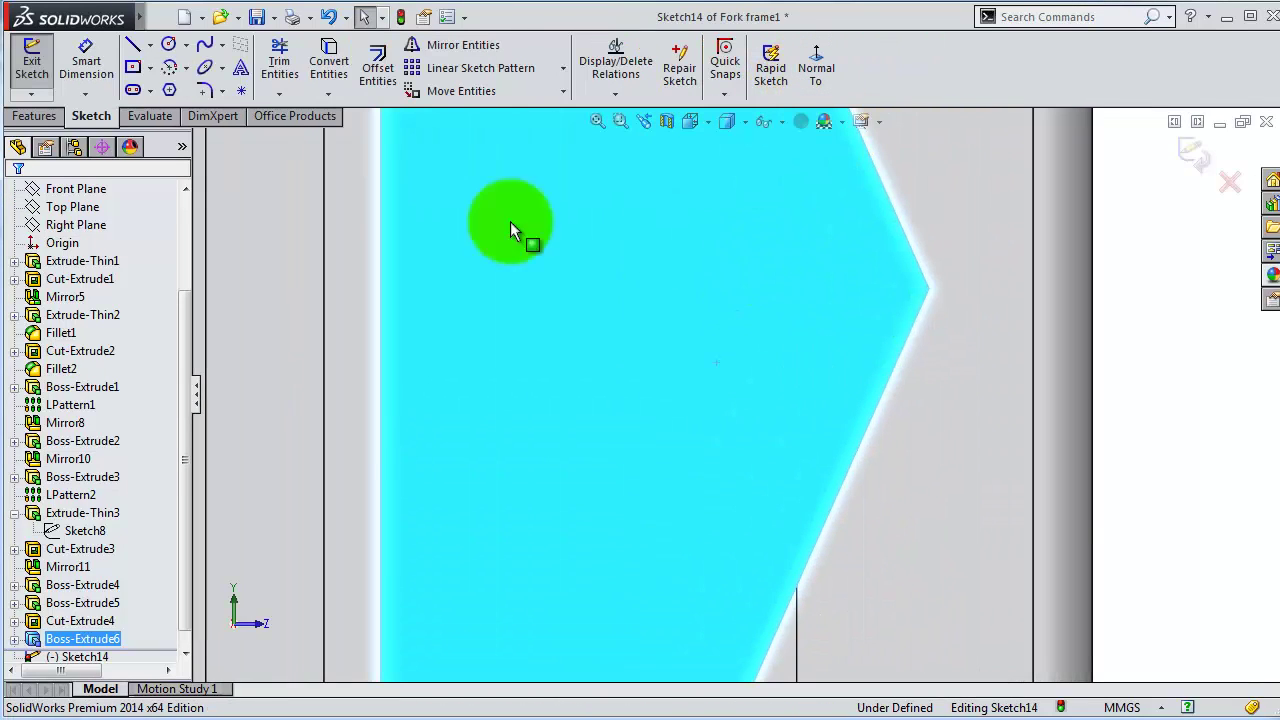
click(169, 46)
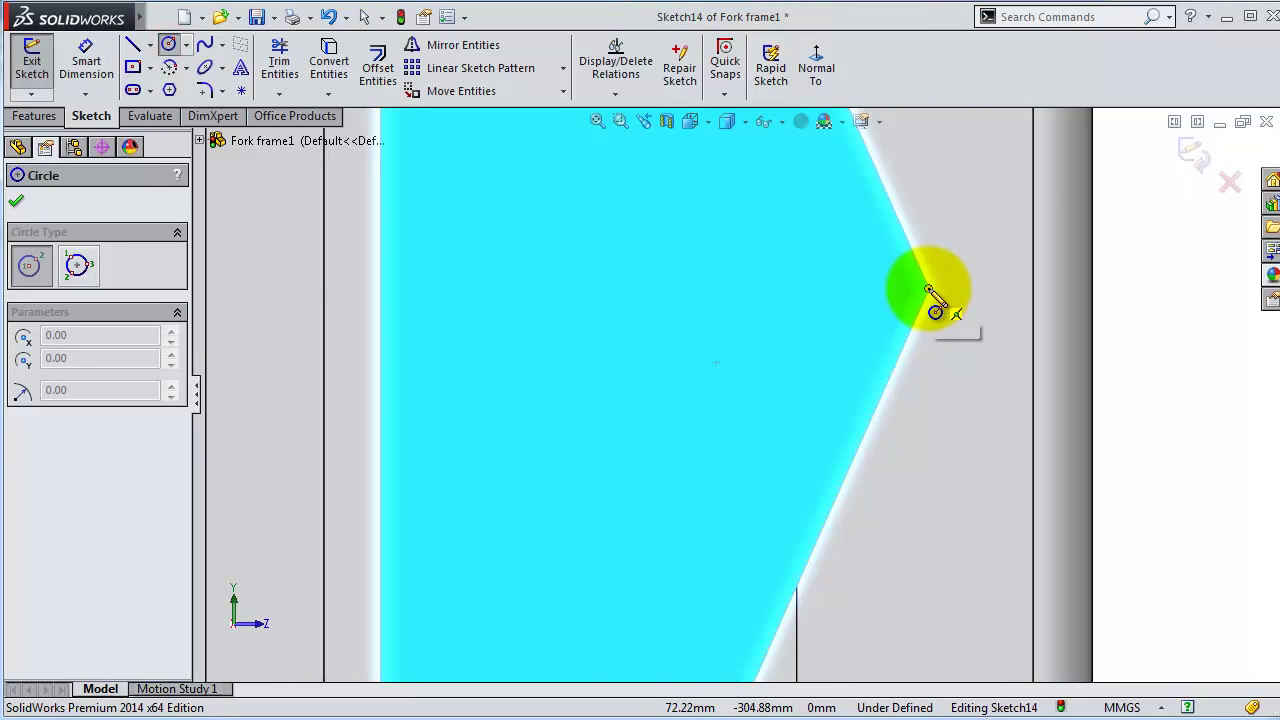
click(760, 289)
click(753, 230)
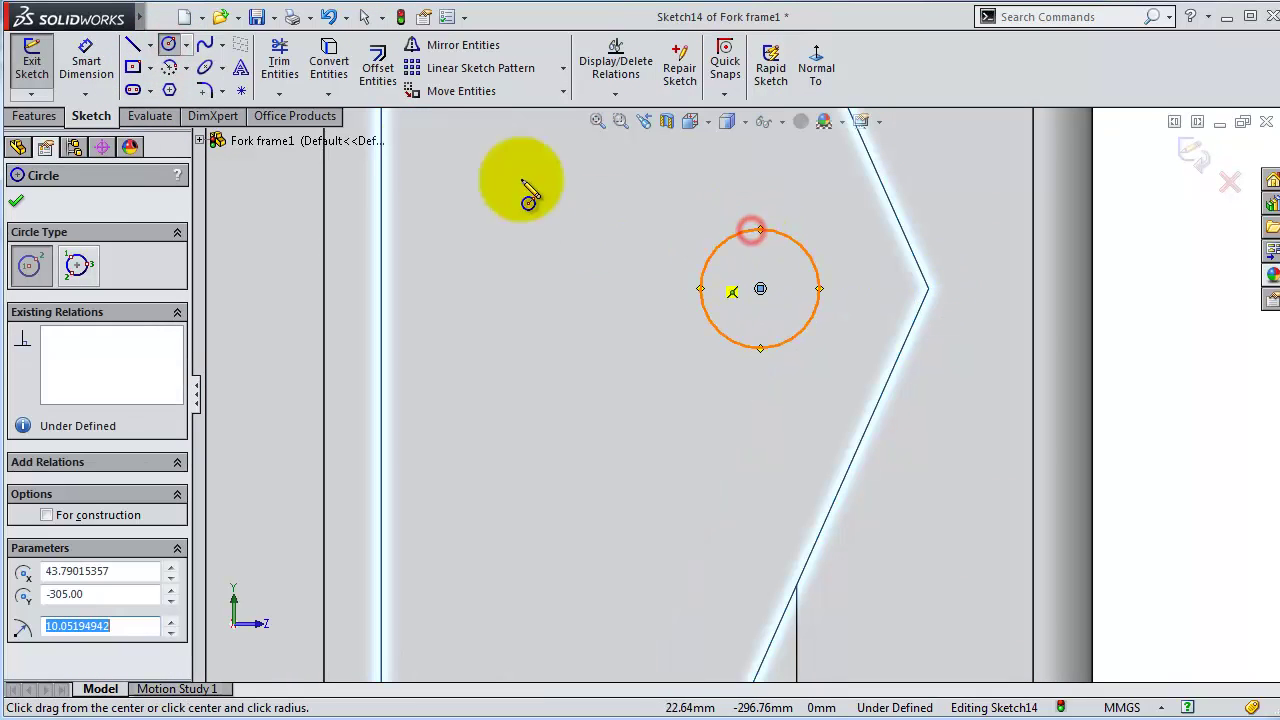
Step: Dimension the circle Ø20 mm, 20 mm horizontally from the tab tip, then start an extruded cut
click(86, 50)
click(727, 243)
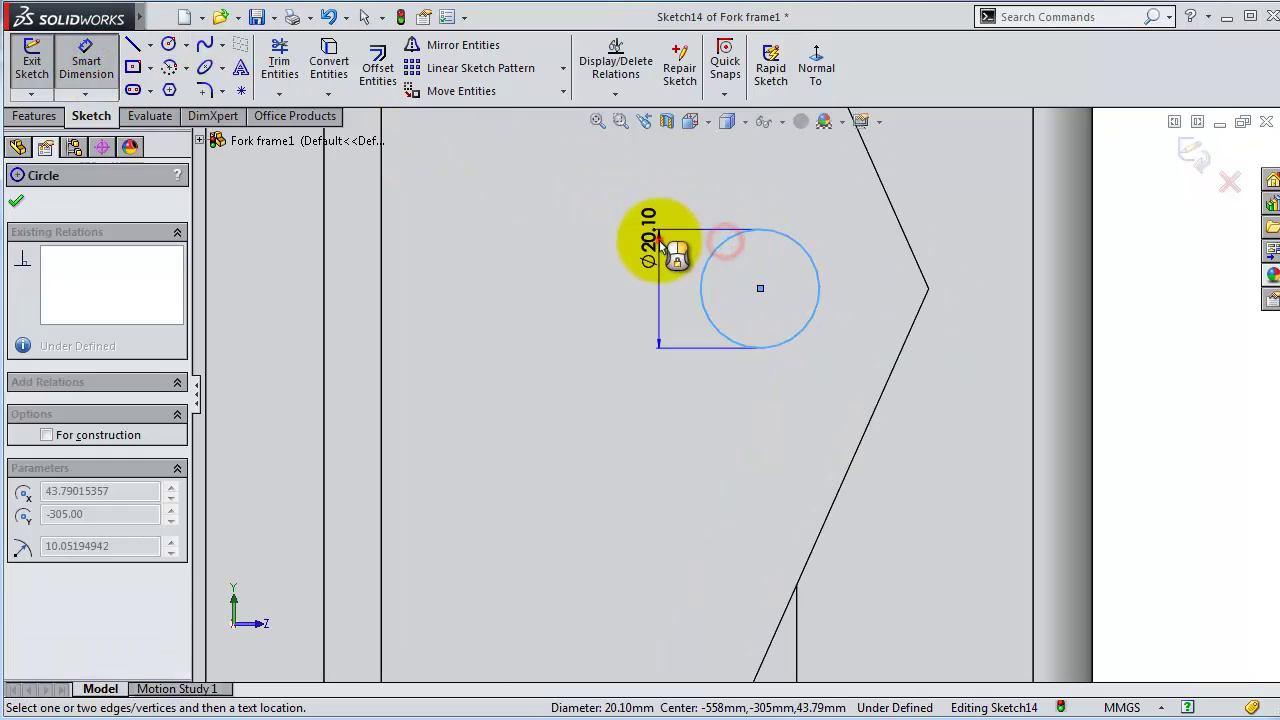
click(661, 241)
text(20.00mm)
key(Return)
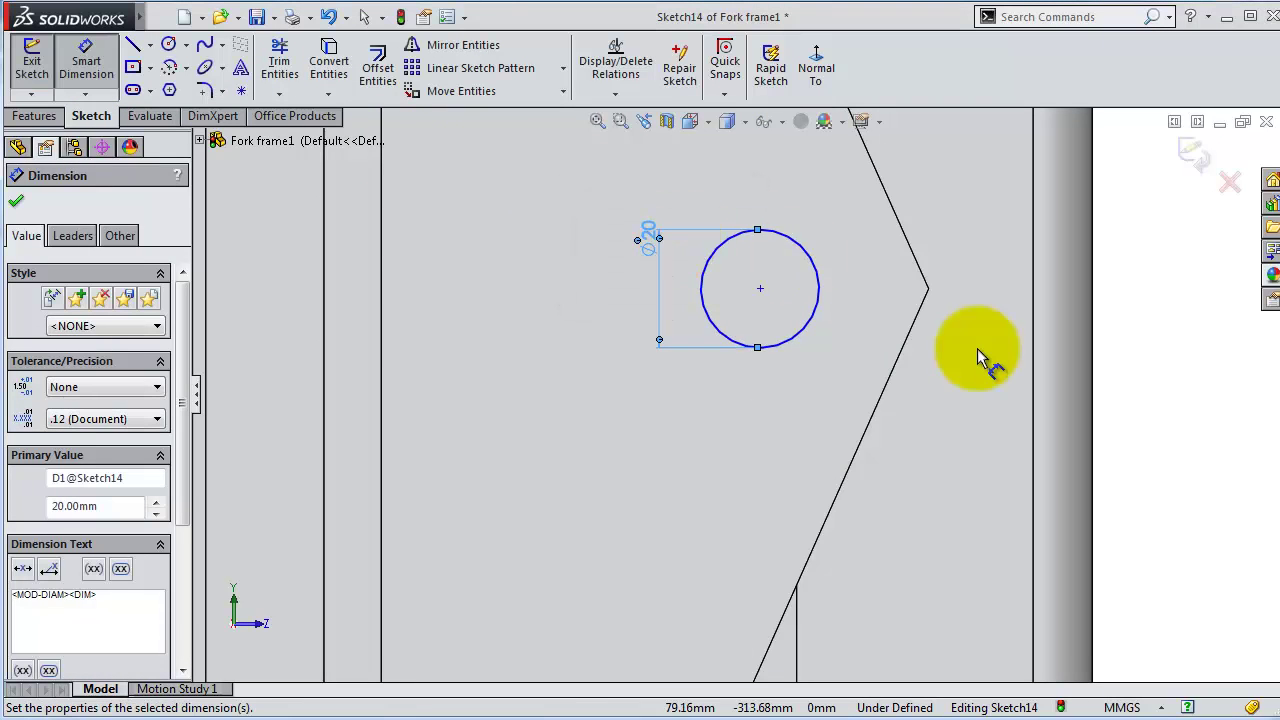
click(760, 289)
click(928, 290)
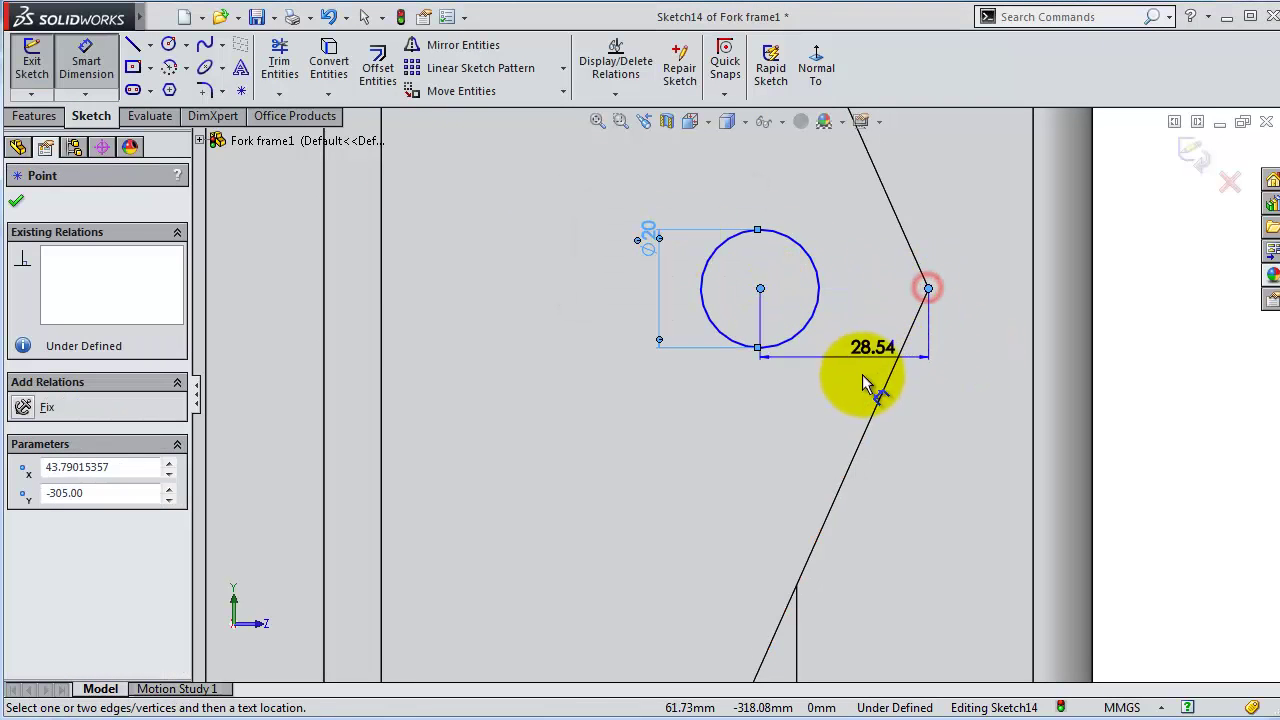
click(862, 380)
text(20)
key(Return)
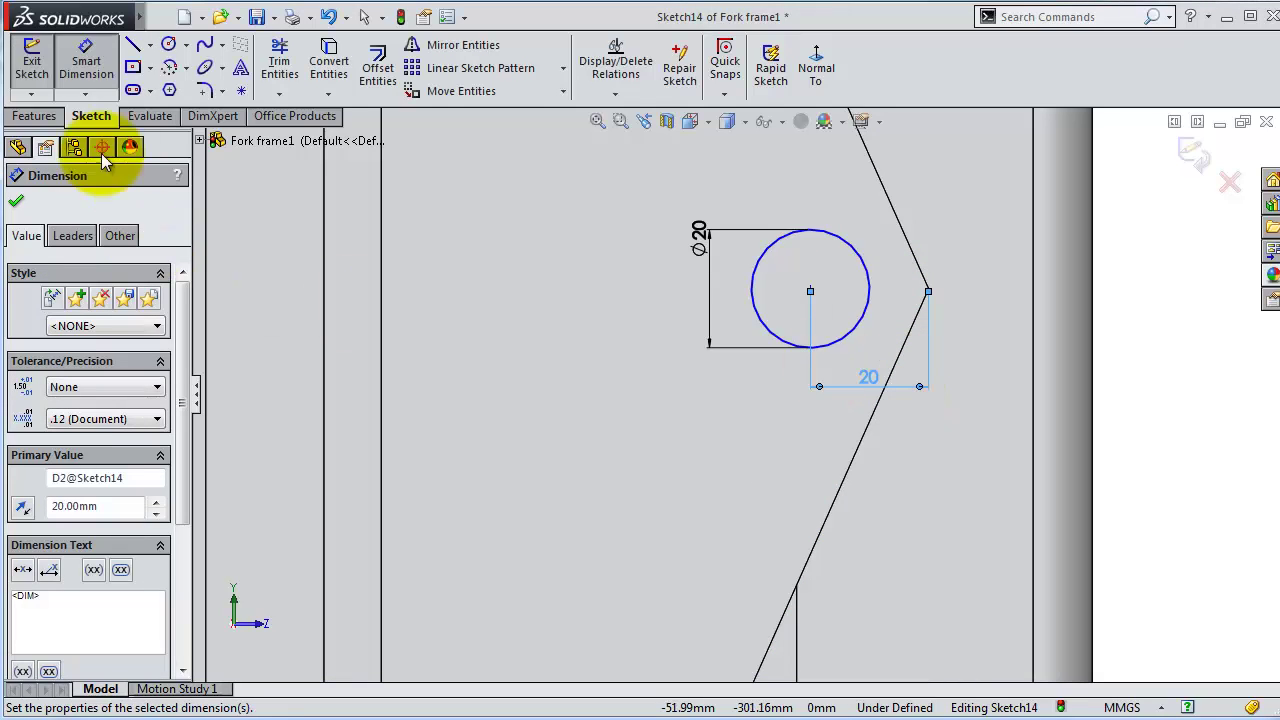
click(35, 117)
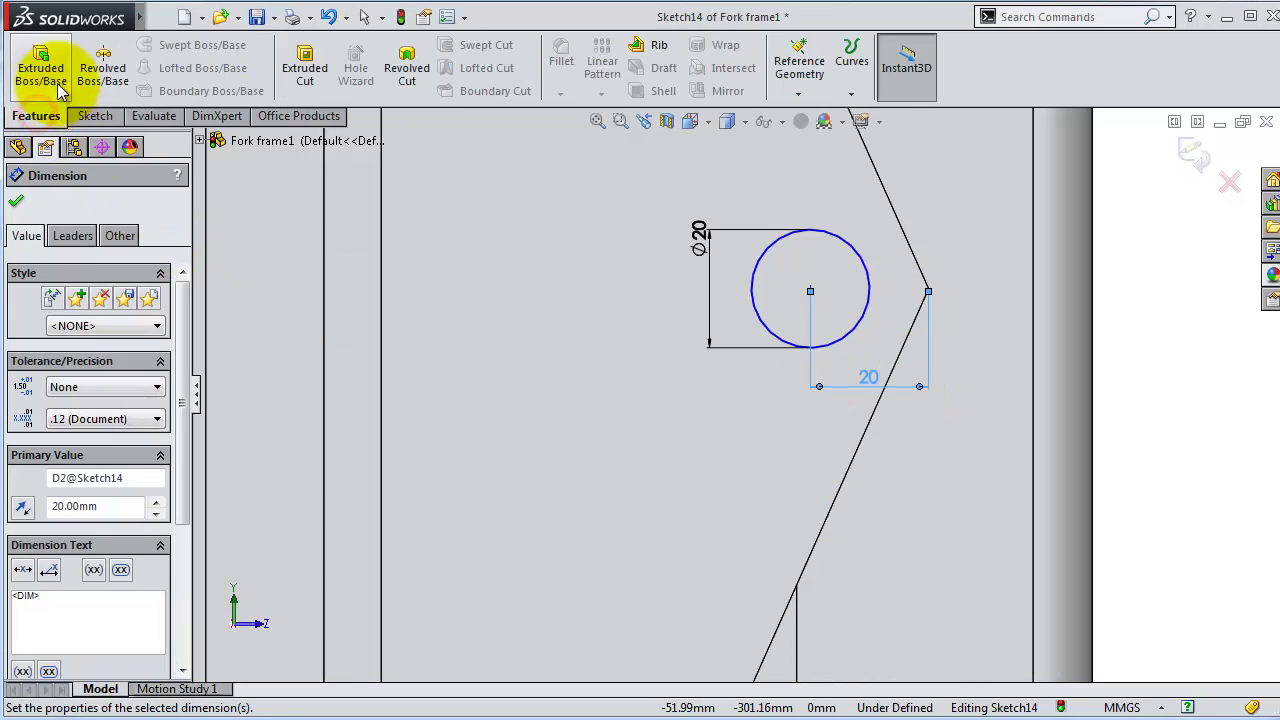
click(305, 62)
Step: Cut the circle as a hole with end condition Up To Surface at the chosen face
click(76, 316)
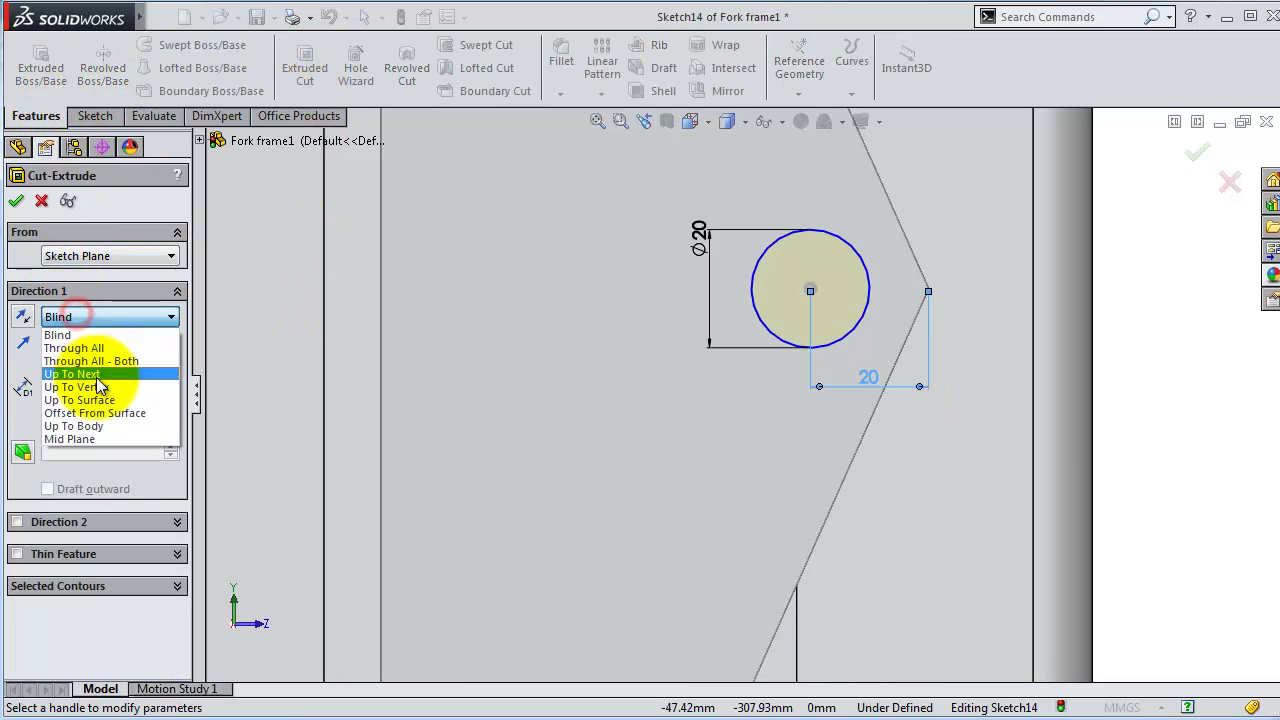
click(98, 376)
click(100, 316)
click(111, 396)
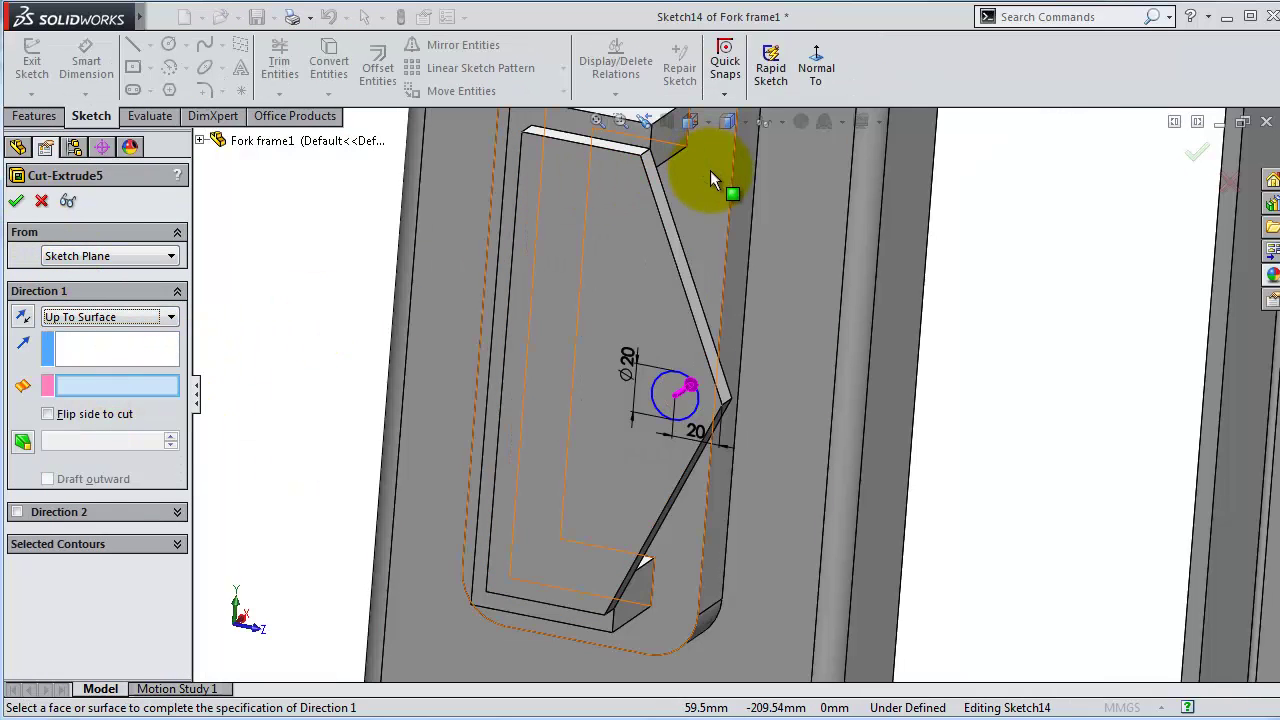
scroll(676, 485, up, 3)
click(717, 656)
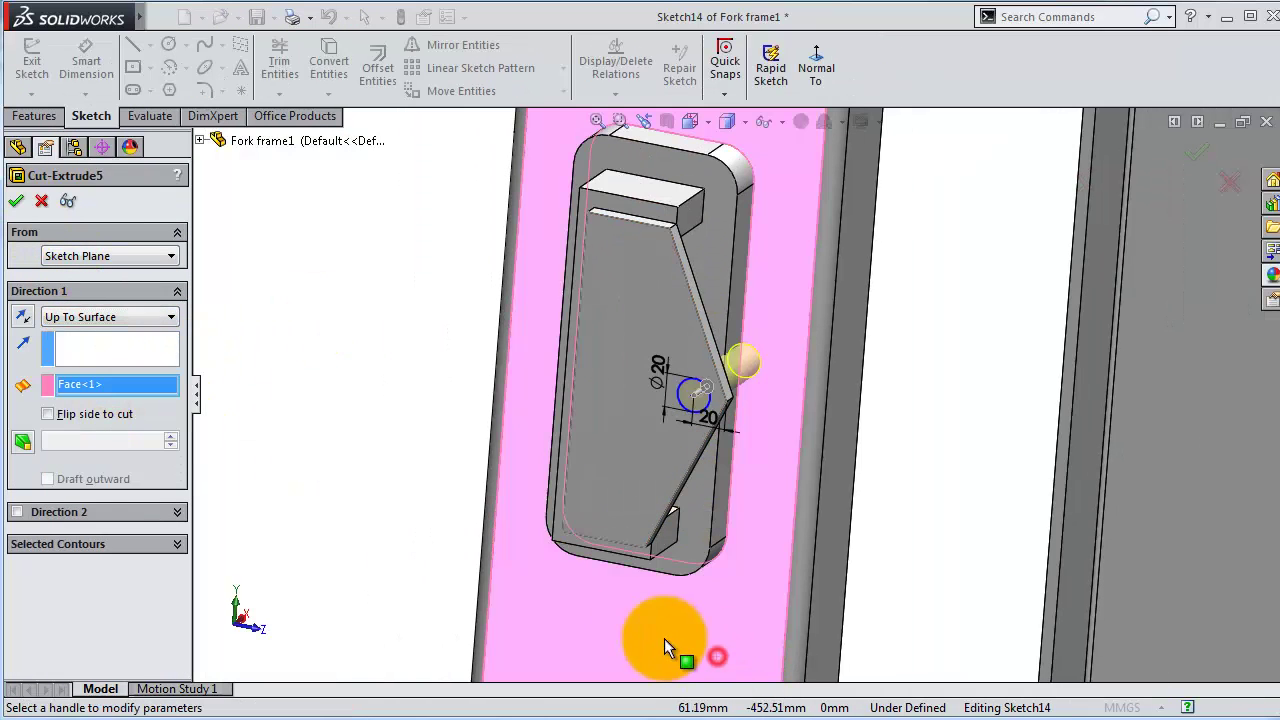
click(17, 200)
mouse_move(783, 390)
middle_down()
mouse_move(729, 366)
mouse_move(766, 313)
middle_up()
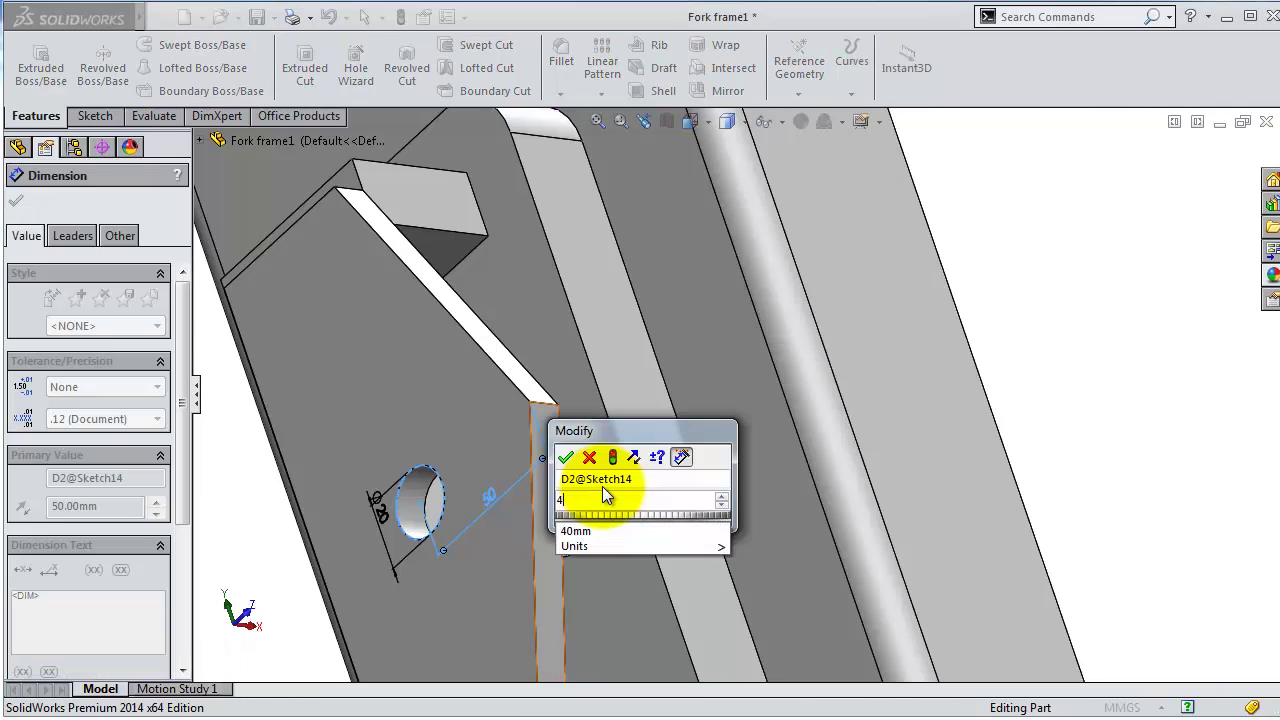
Step: Move the hole to 40 mm from the tip and rebuild the model
key(Return)
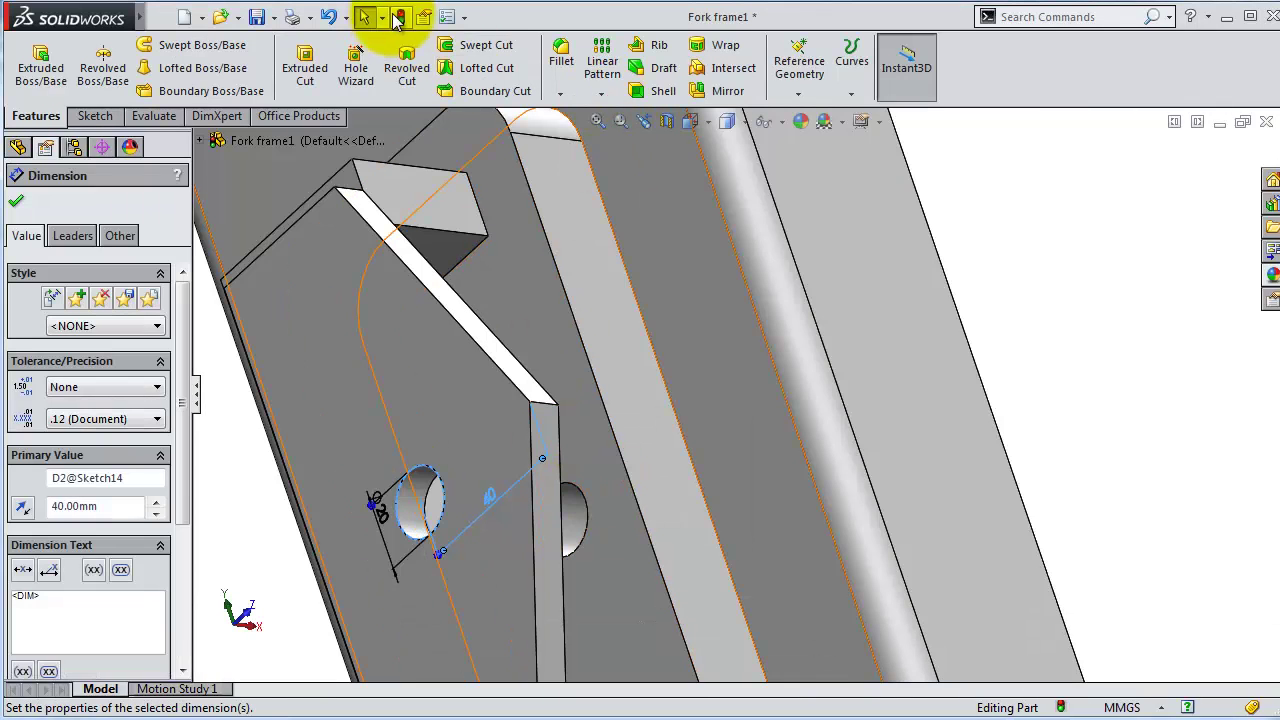
click(398, 18)
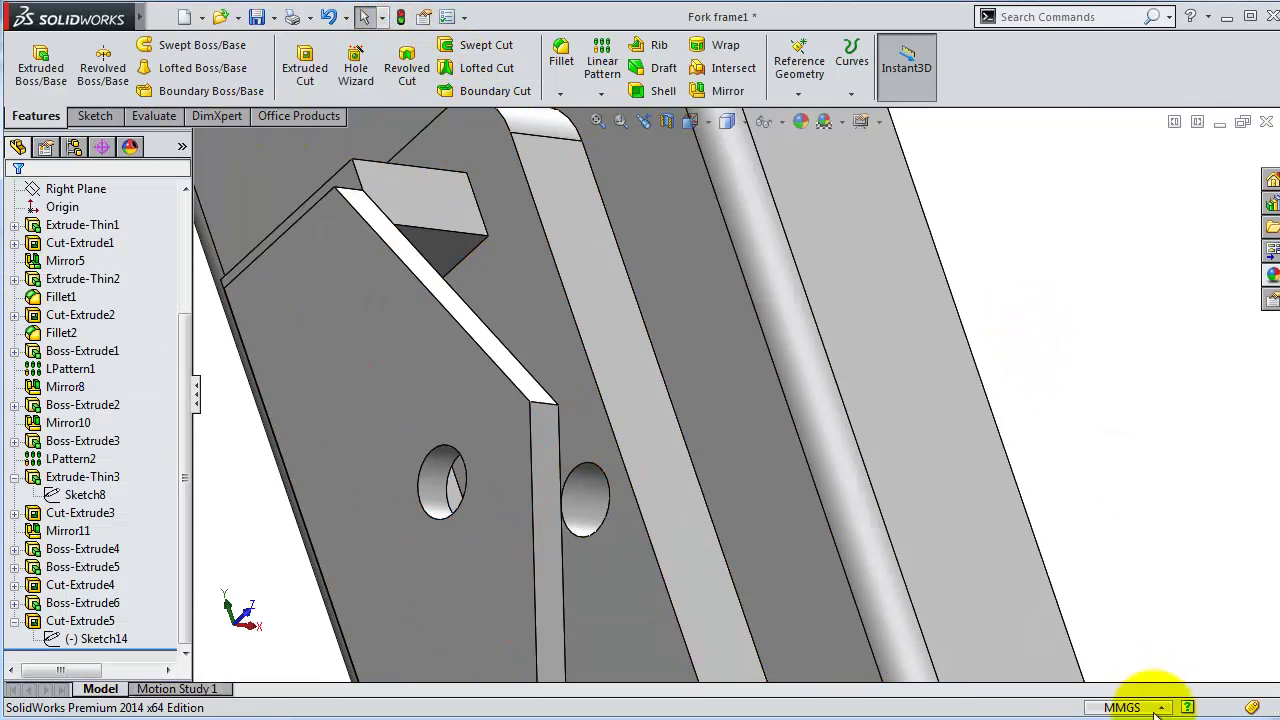
mouse_move(1123, 454)
middle_down()
mouse_move(1053, 417)
mouse_move(1090, 503)
middle_up()
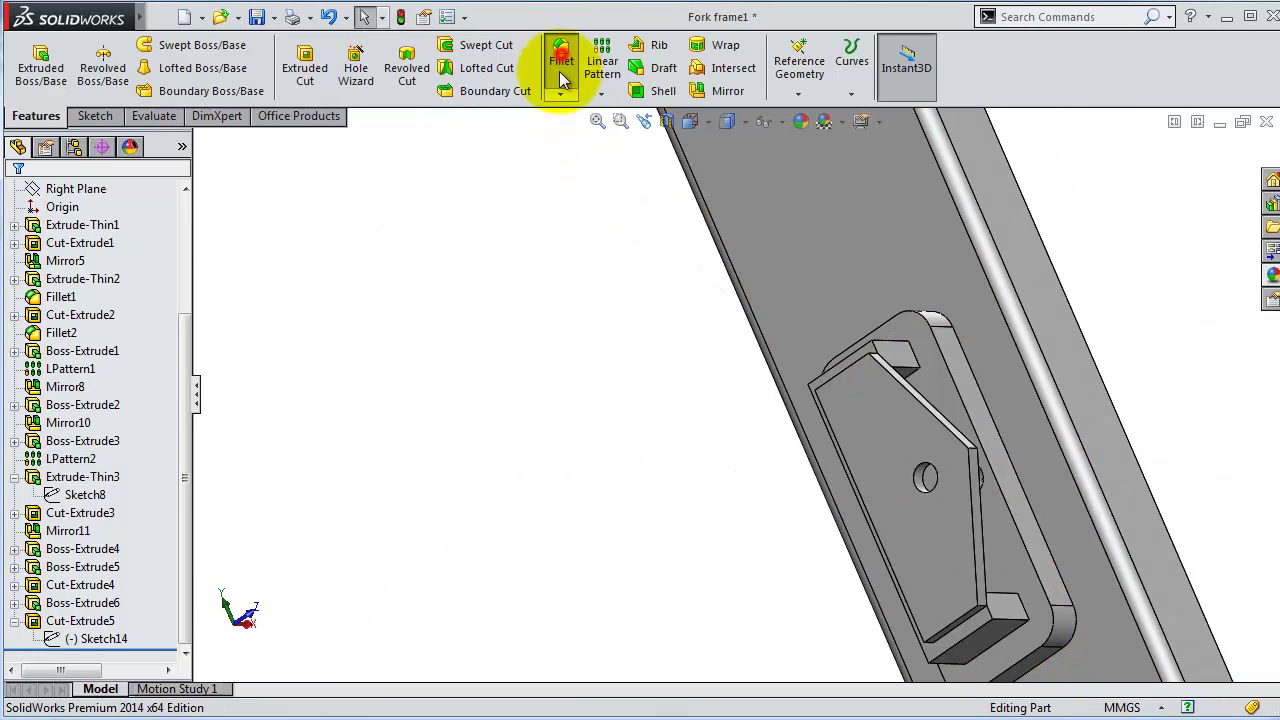
Step: Fillet five corner edges of the tab plate at 25 mm
click(559, 66)
scroll(958, 513, down, 3)
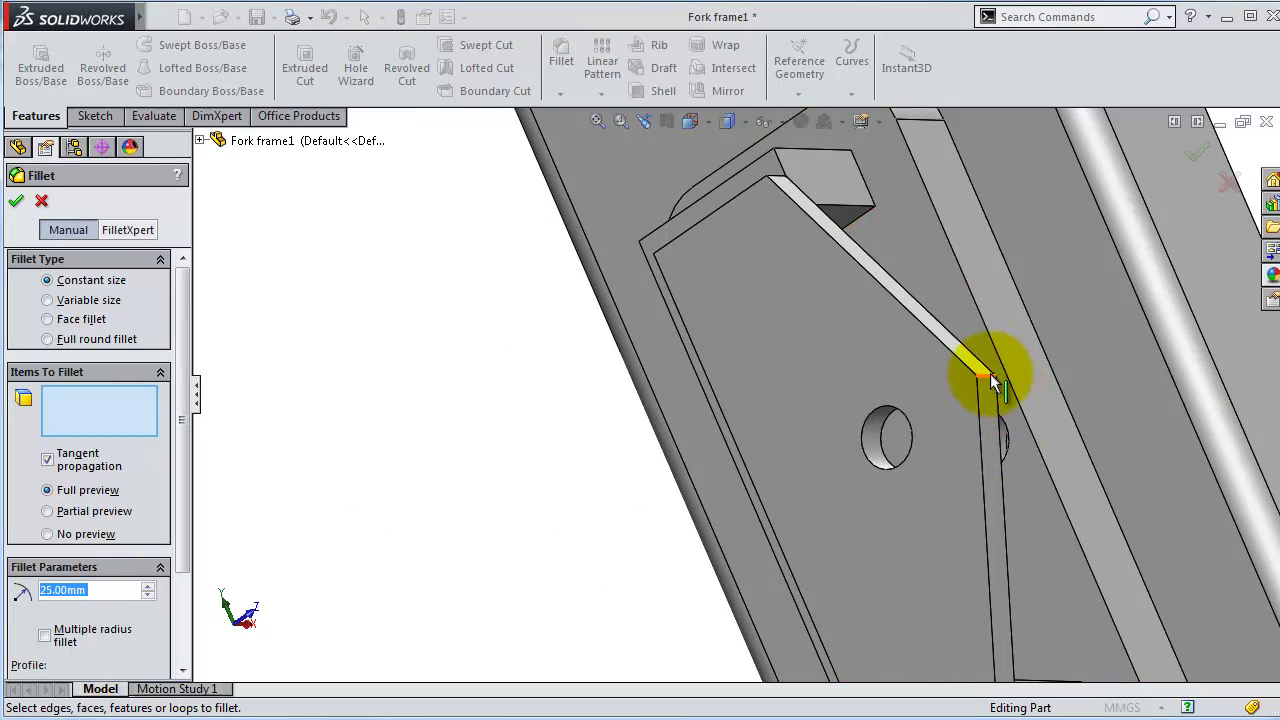
click(988, 378)
click(817, 153)
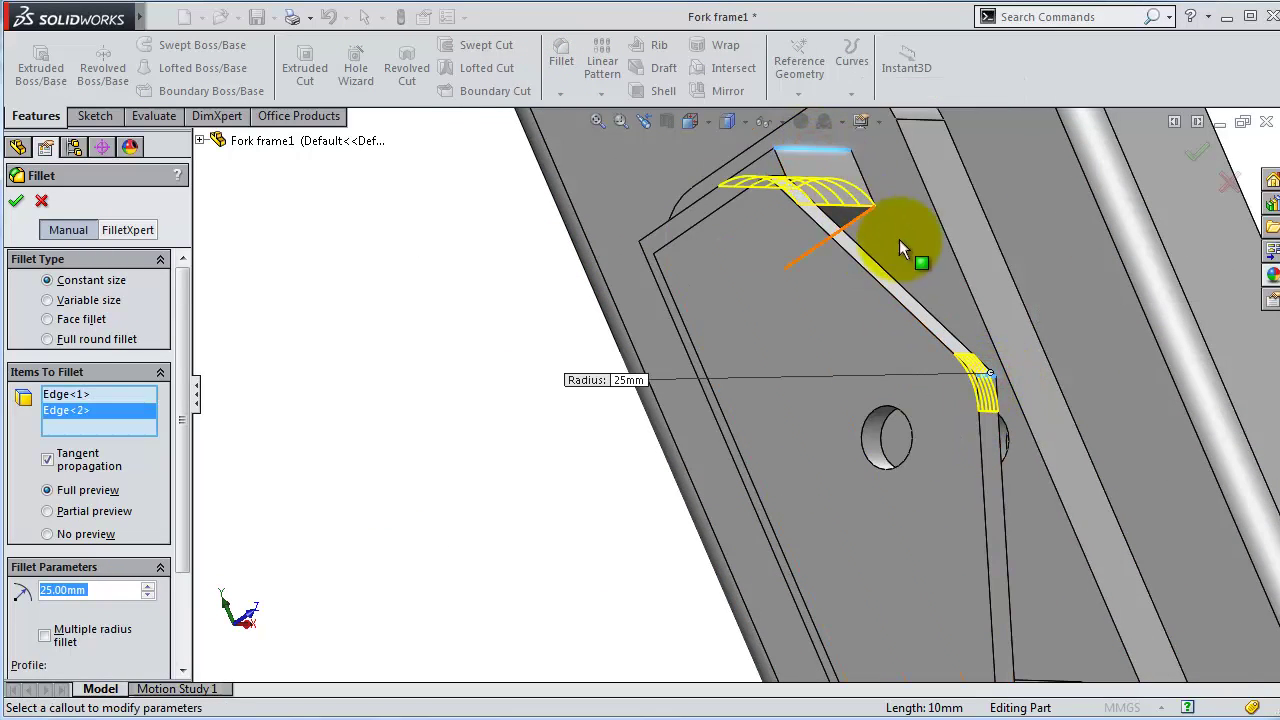
scroll(957, 550, up, 3)
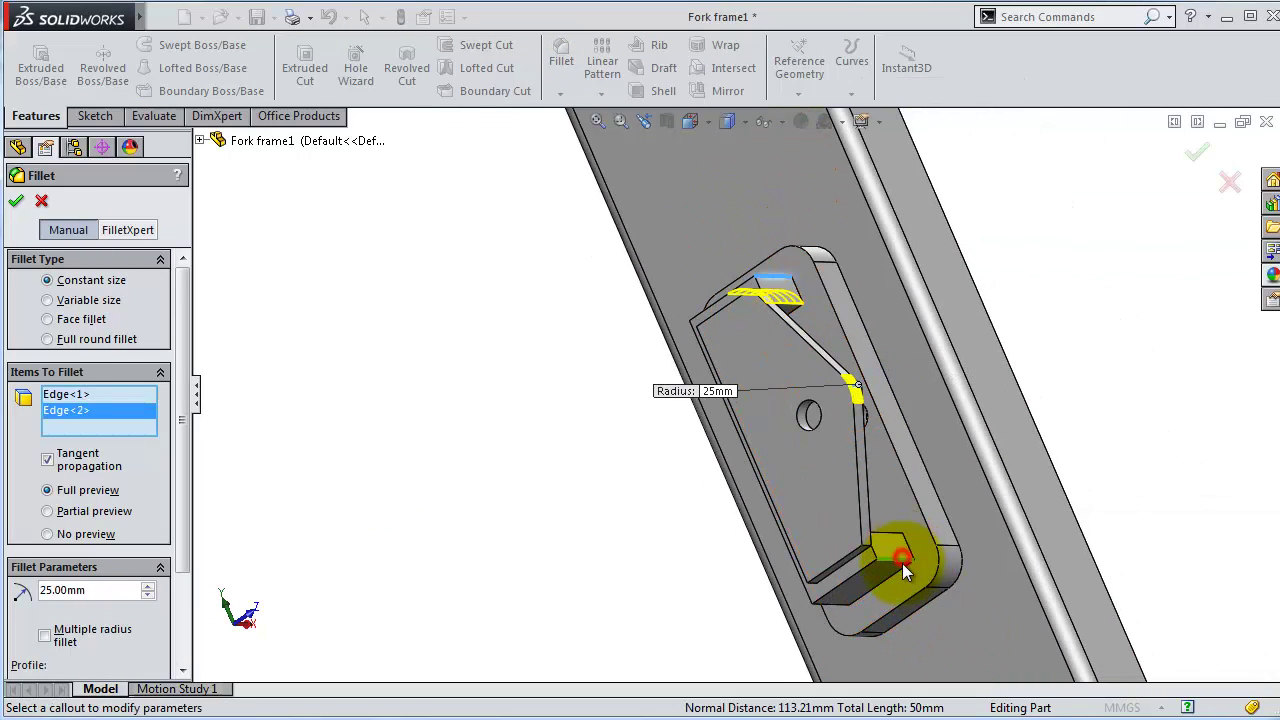
click(902, 563)
middle_drag(800, 560, 849, 514)
scroll(843, 586, down, 2)
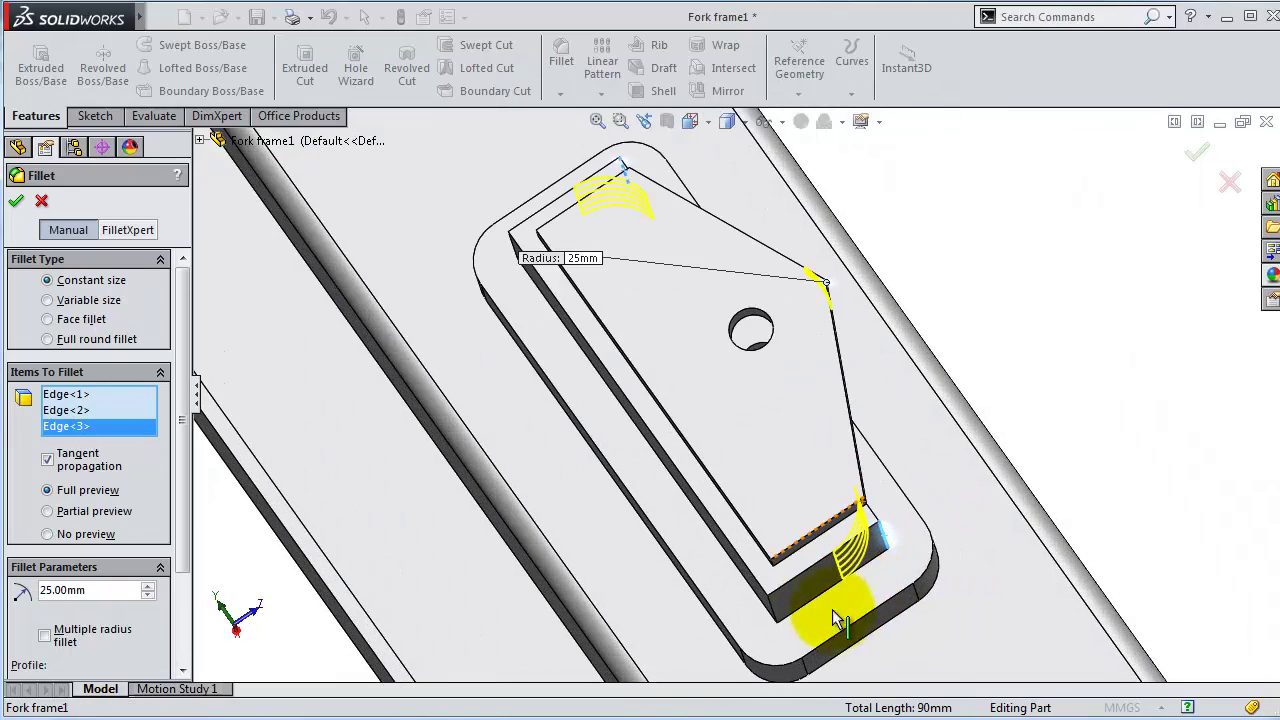
click(775, 608)
middle_drag(657, 457, 543, 286)
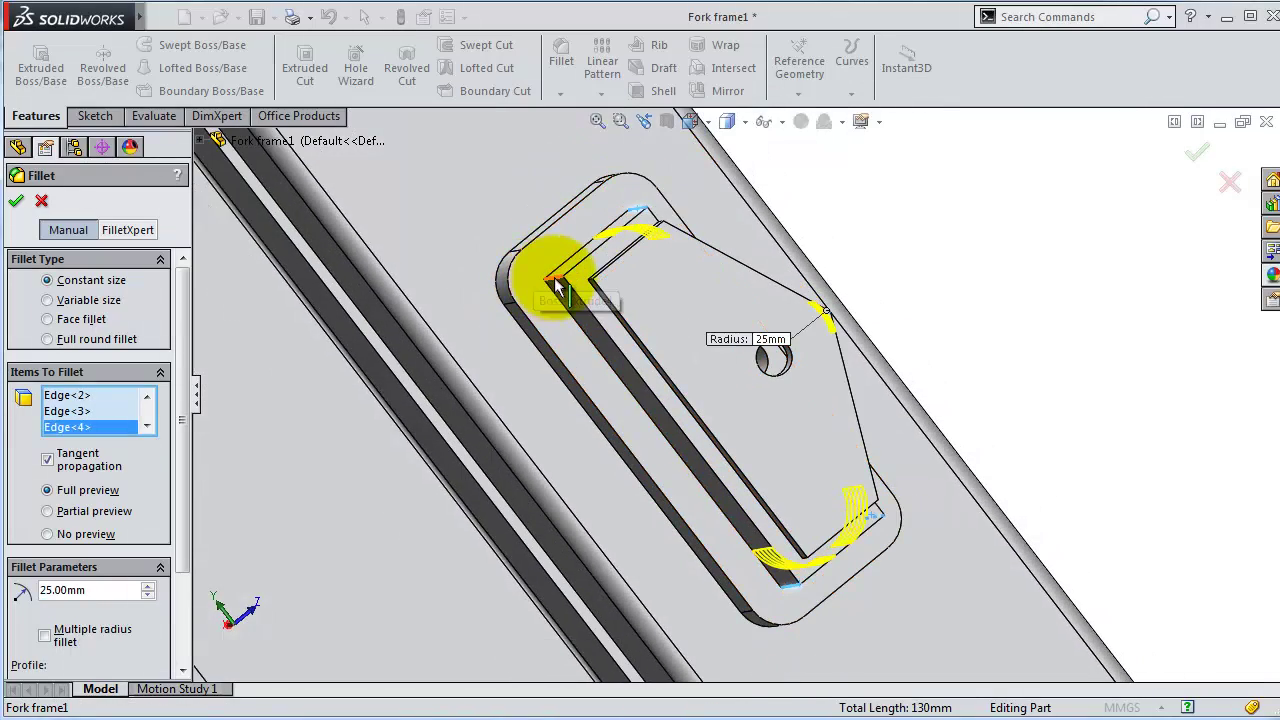
click(557, 287)
click(21, 197)
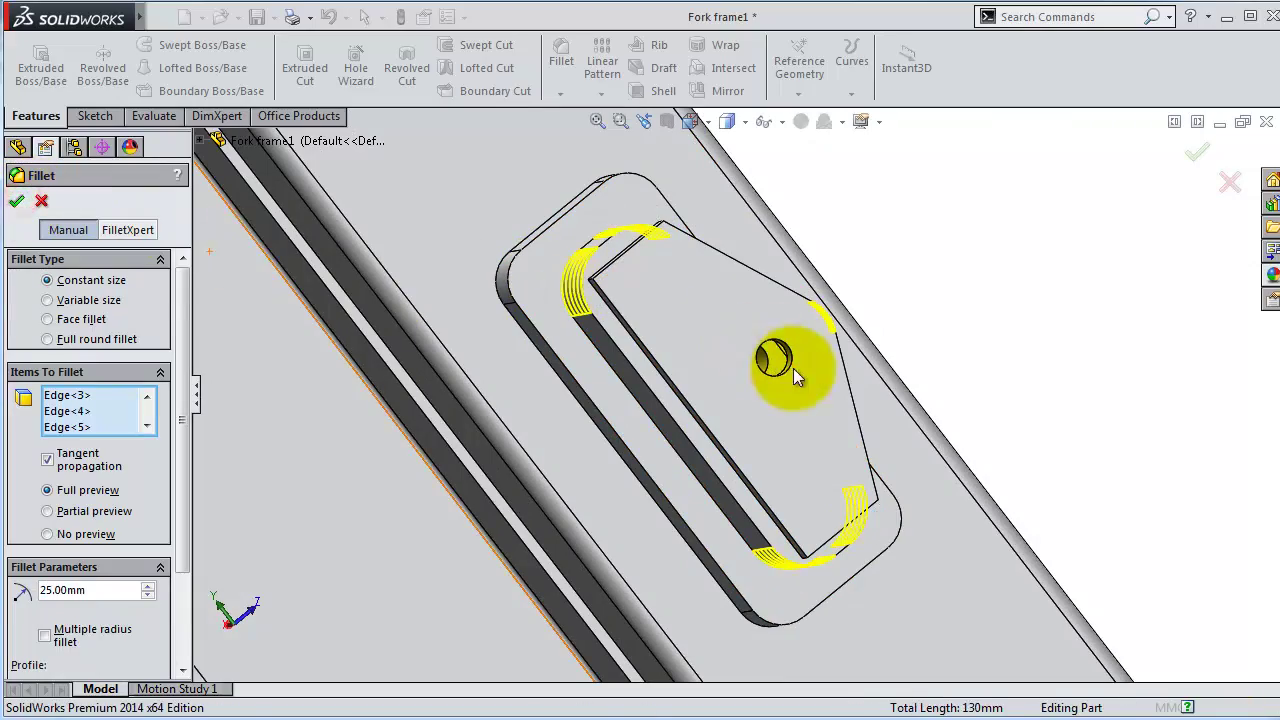
mouse_move(771, 357)
middle_down()
mouse_move(730, 390)
mouse_move(750, 405)
middle_up()
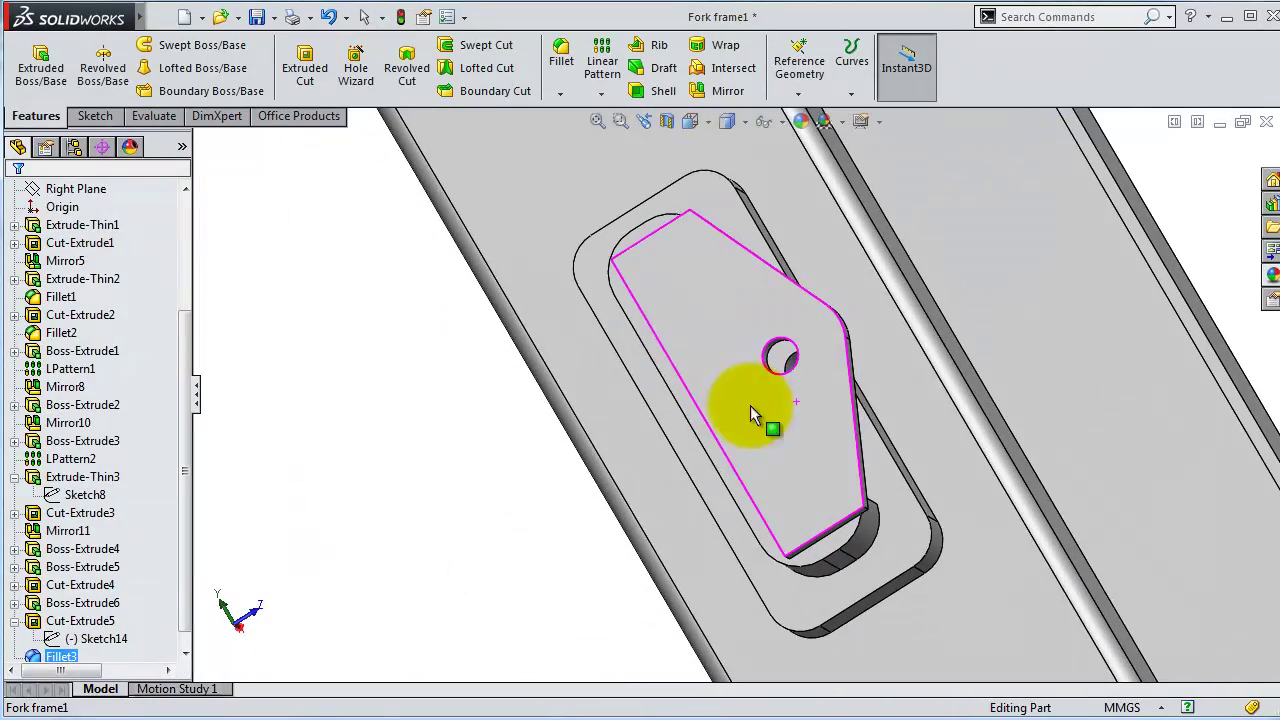
Step: Add a second 25 mm fillet on four more tab edges, including both bottom edges
click(561, 55)
mouse_move(696, 146)
middle_down()
mouse_move(752, 340)
mouse_move(681, 268)
middle_up()
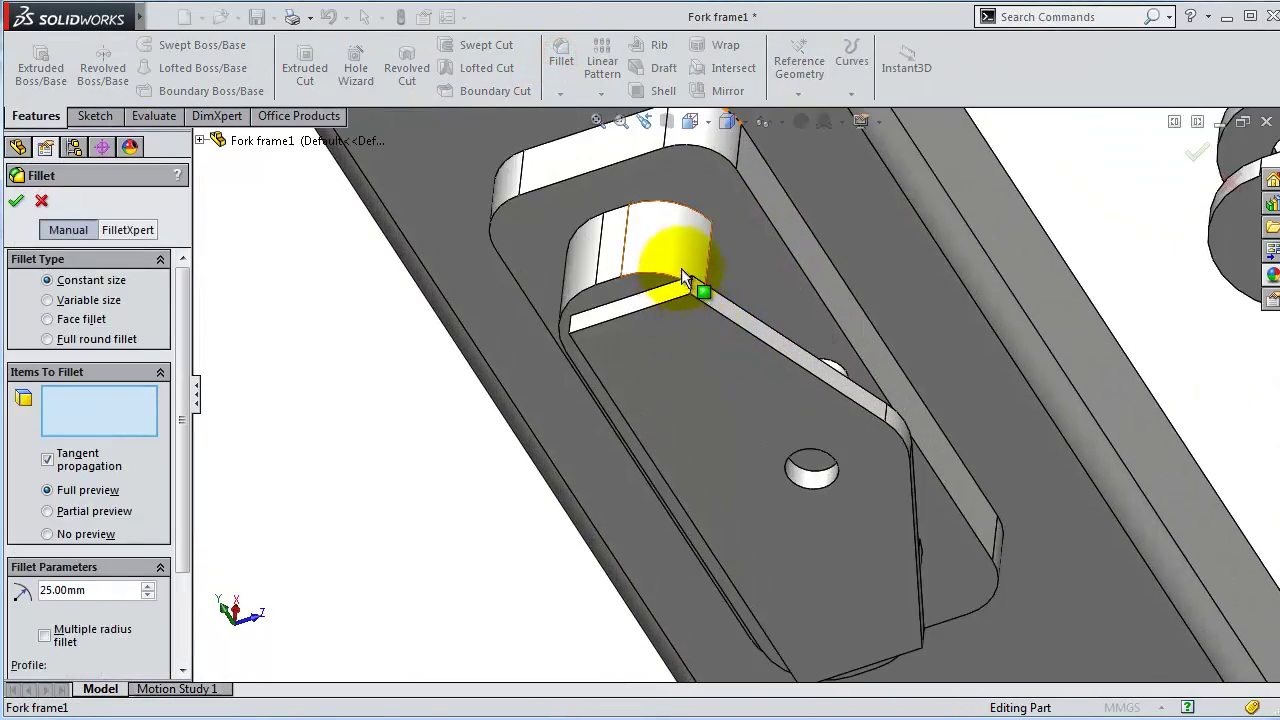
click(692, 286)
mouse_move(621, 327)
middle_down()
mouse_move(686, 271)
mouse_move(587, 337)
mouse_move(679, 491)
middle_up()
click(575, 333)
scroll(686, 357, down, 2)
scroll(678, 623, down, 5)
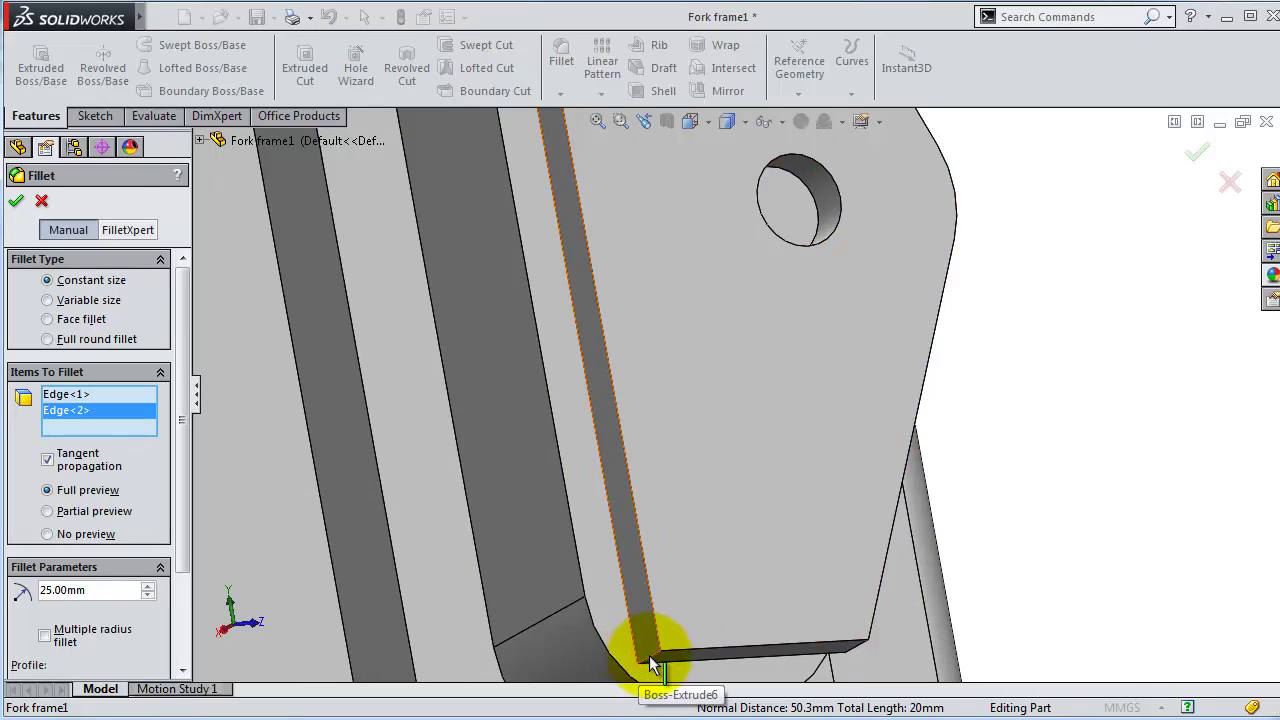
click(795, 646)
middle_drag(795, 646, 853, 655)
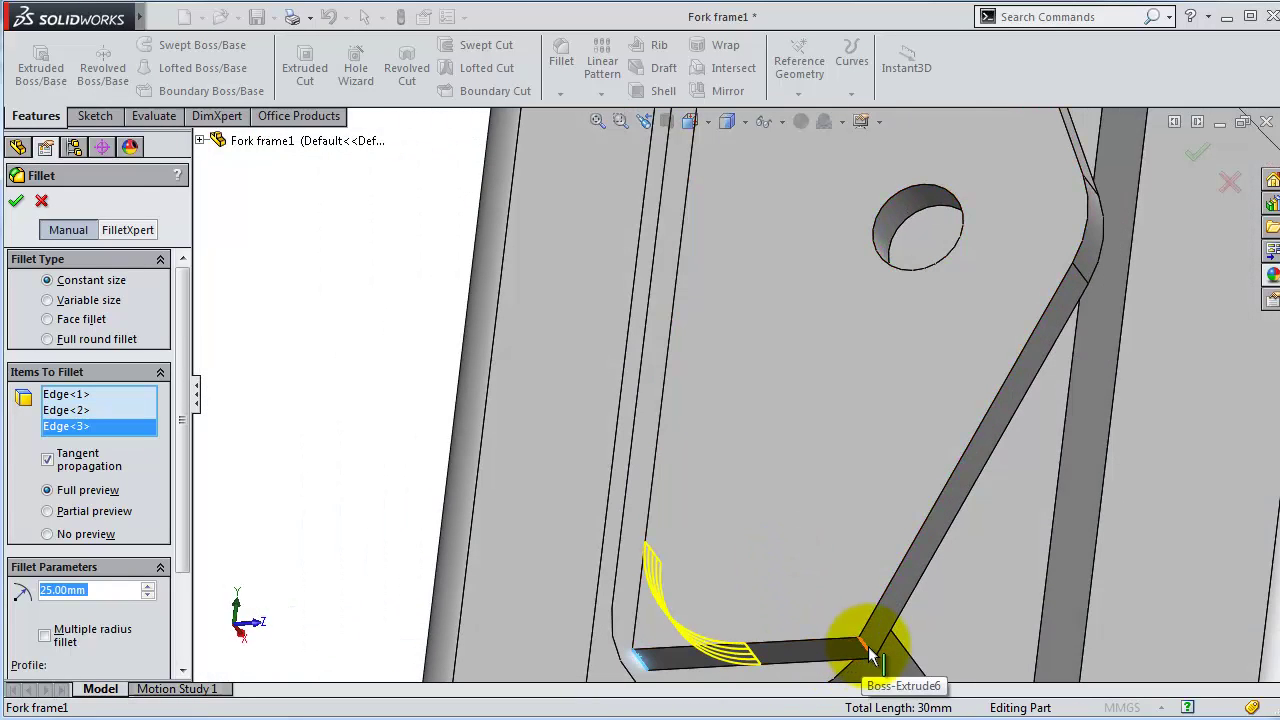
click(870, 652)
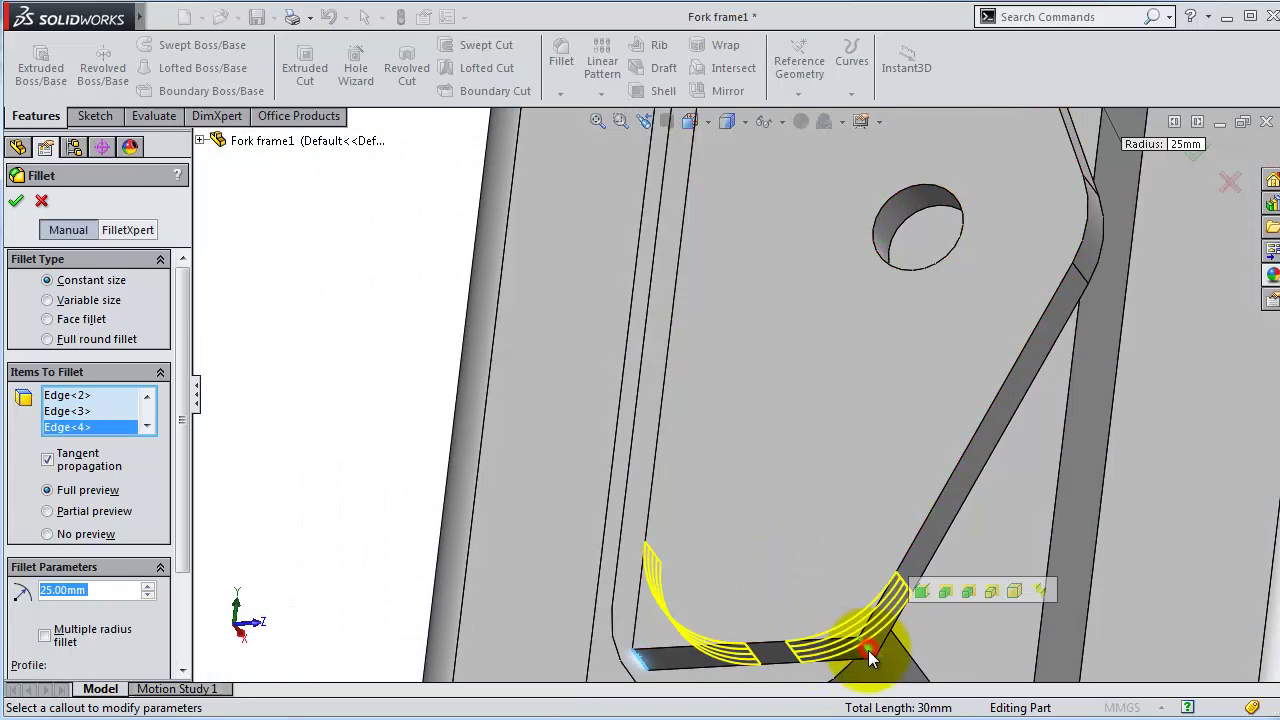
click(17, 203)
mouse_move(893, 496)
middle_down()
mouse_move(900, 468)
mouse_move(871, 471)
mouse_move(943, 414)
mouse_move(986, 486)
mouse_move(943, 343)
mouse_move(845, 410)
mouse_move(800, 345)
middle_up()
Step: Start a Mirror feature using the Right Plane as the mirror plane
key(f)
drag(185, 344, 187, 190)
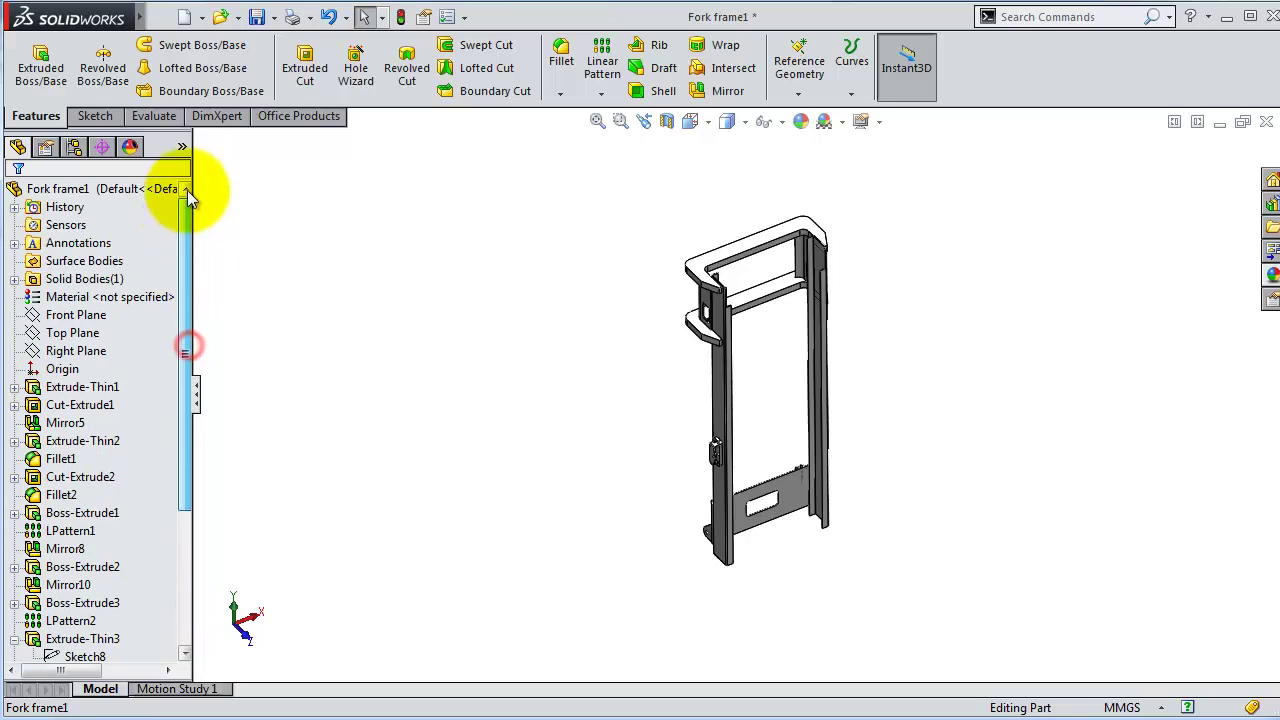
click(88, 351)
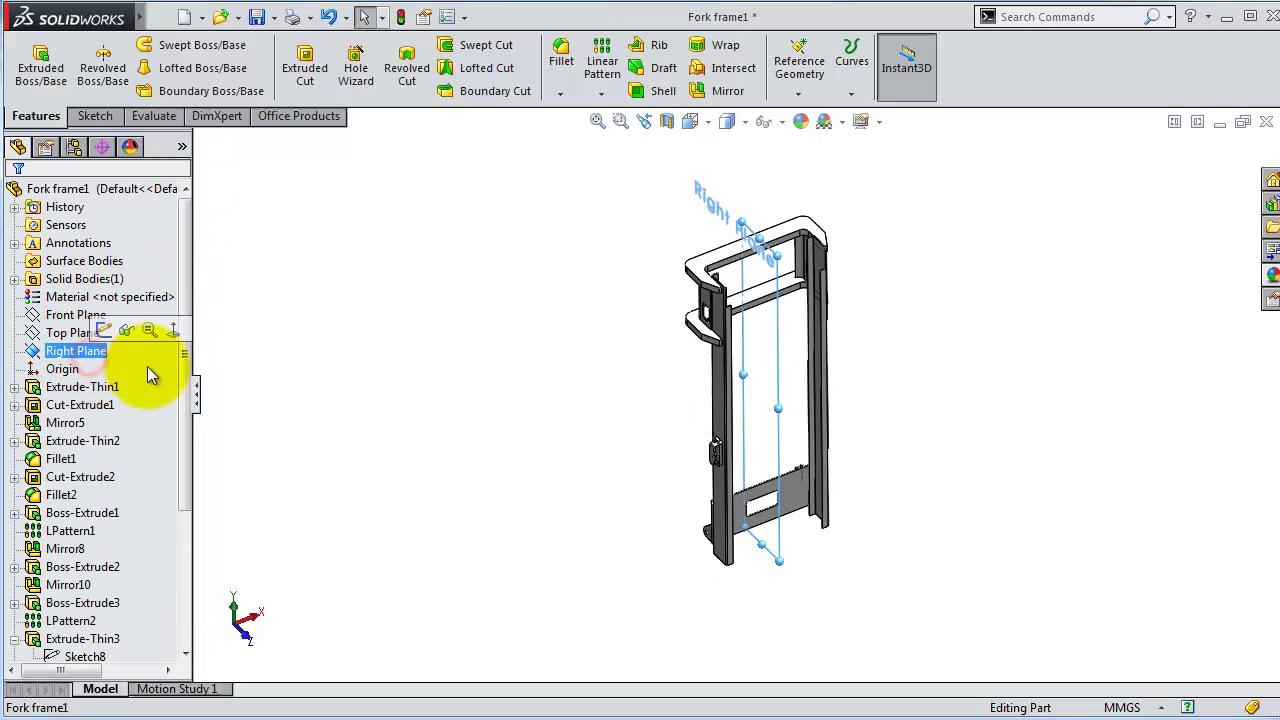
click(602, 92)
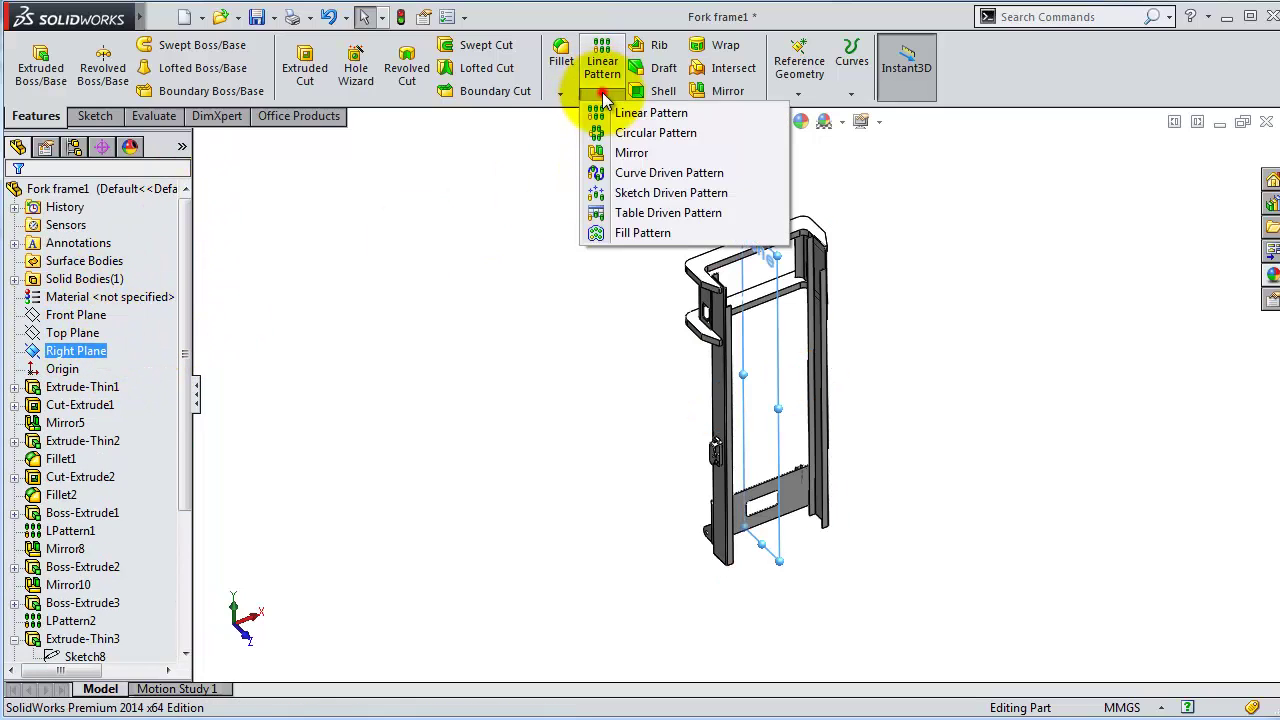
click(628, 151)
scroll(765, 468, down, 3)
scroll(596, 386, down, 3)
scroll(401, 418, down, 2)
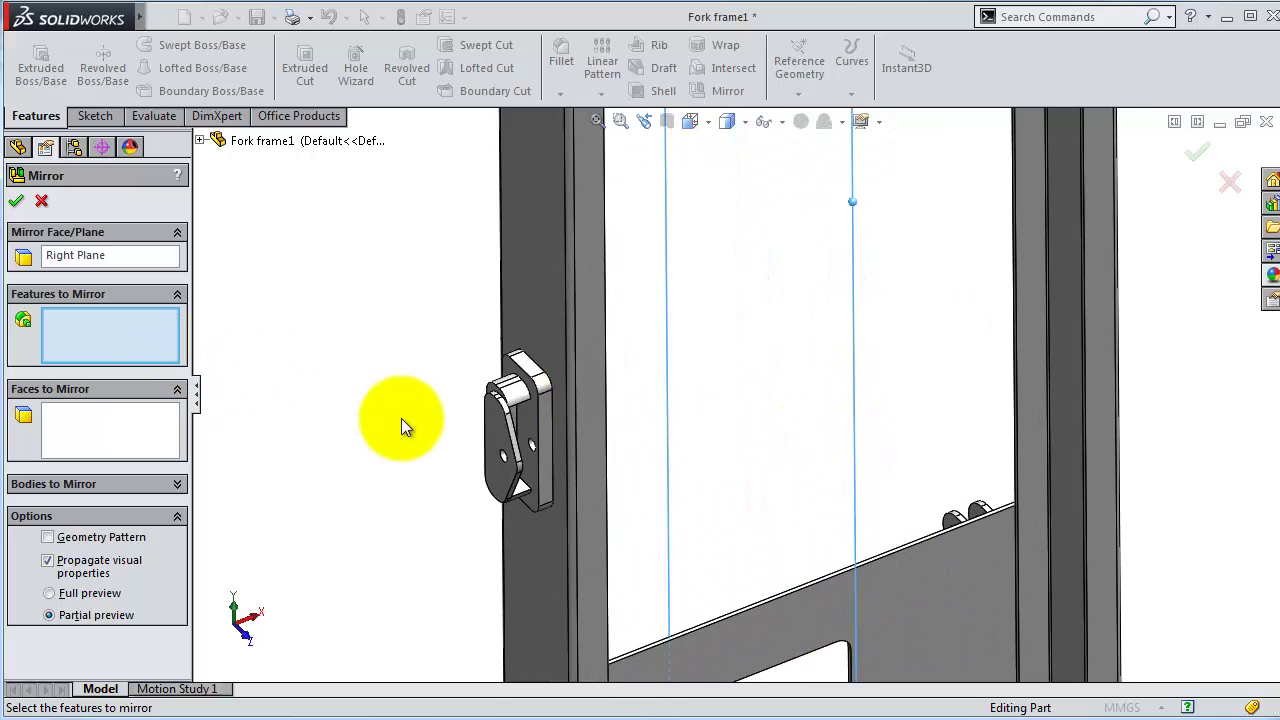
scroll(691, 448, down, 3)
Step: Mirror the side boss, hole cut, tab fillet, Boss-Extrude4 and Boss-Extrude5 across the Right Plane
click(712, 455)
click(717, 506)
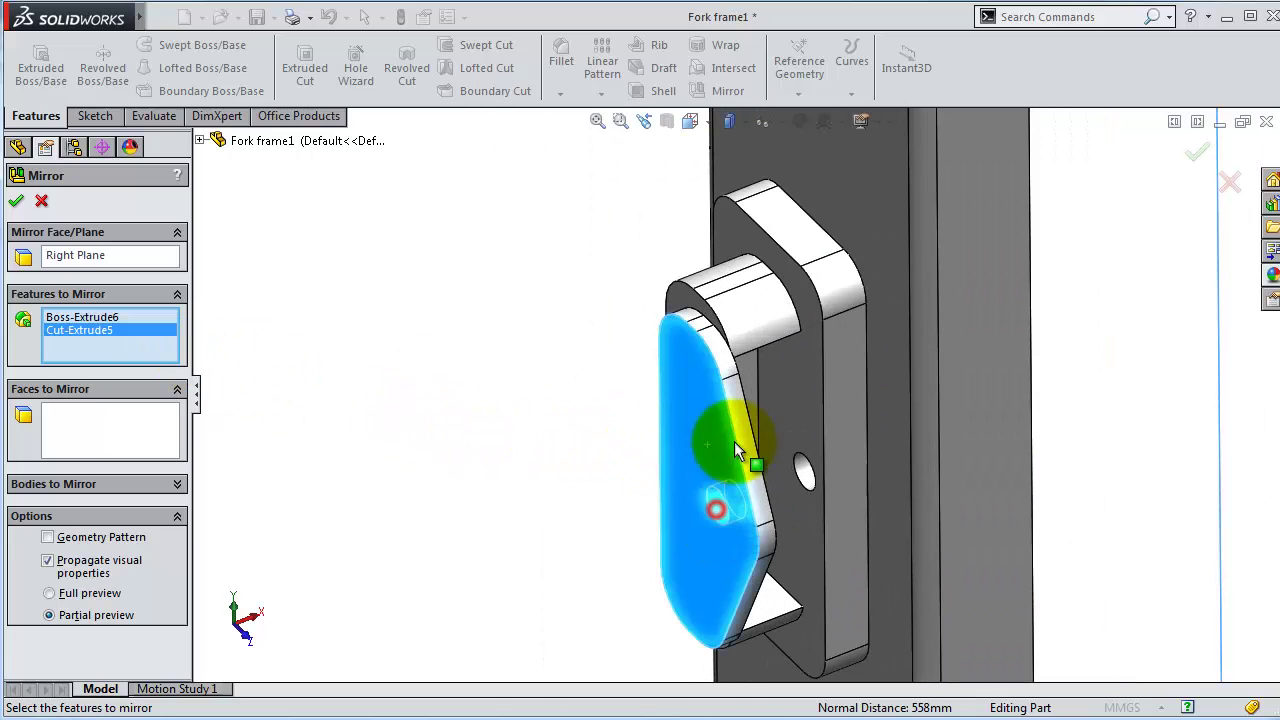
click(760, 325)
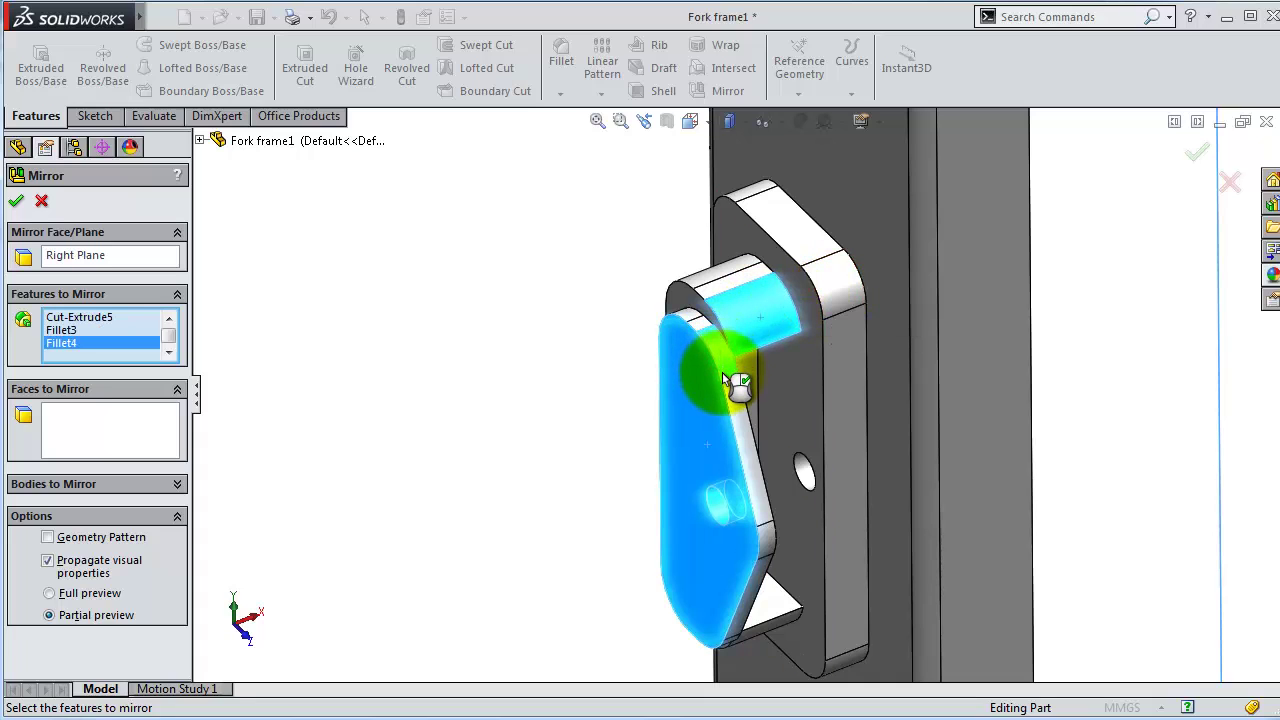
click(799, 382)
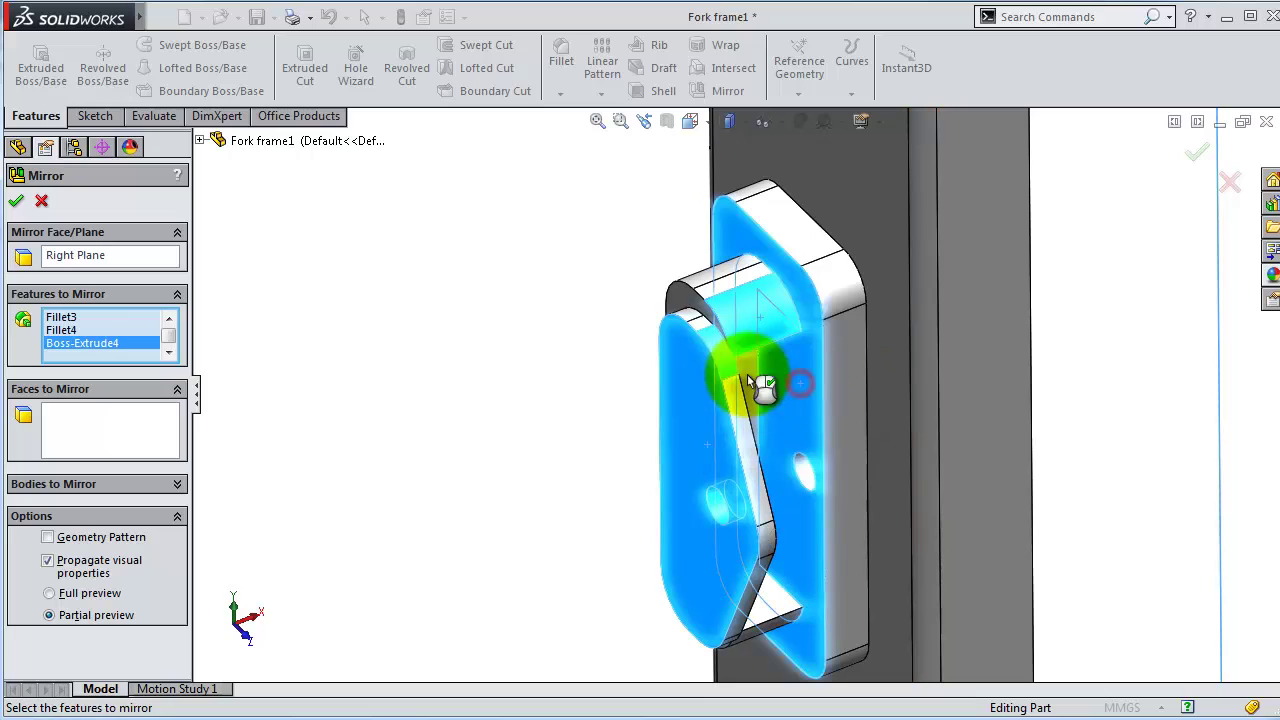
click(684, 300)
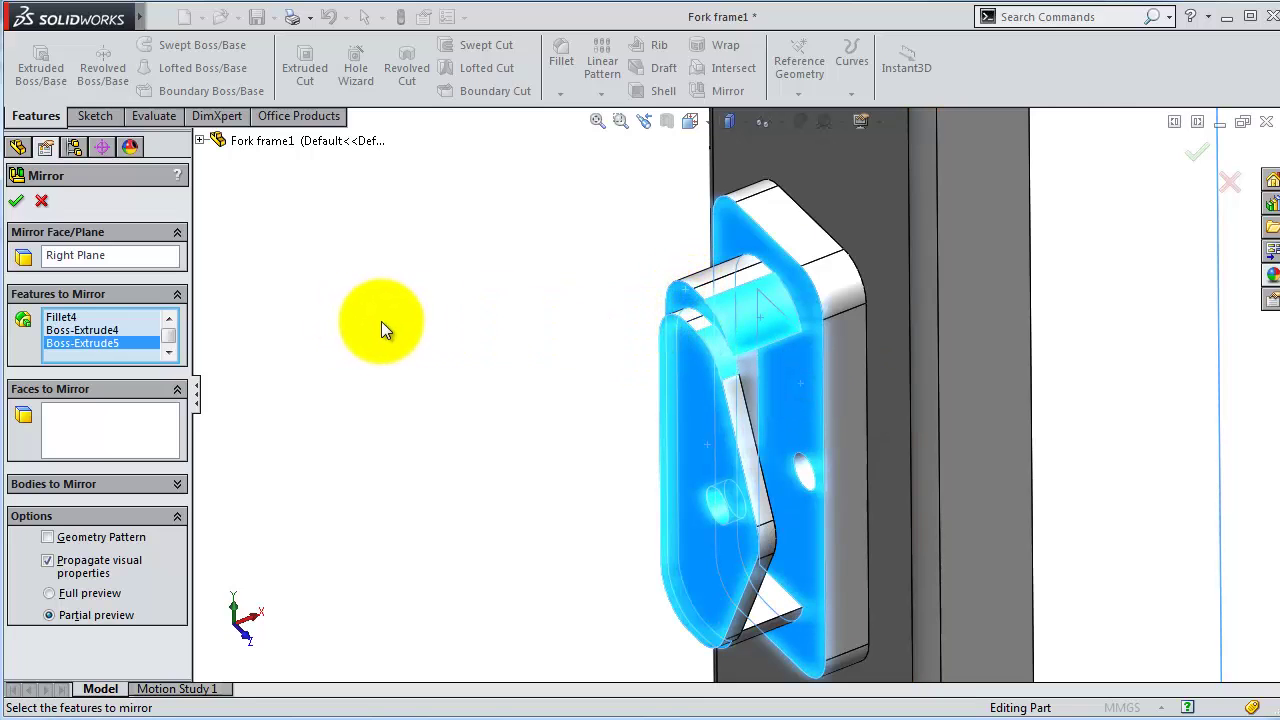
middle_drag(381, 321, 430, 325)
click(168, 318)
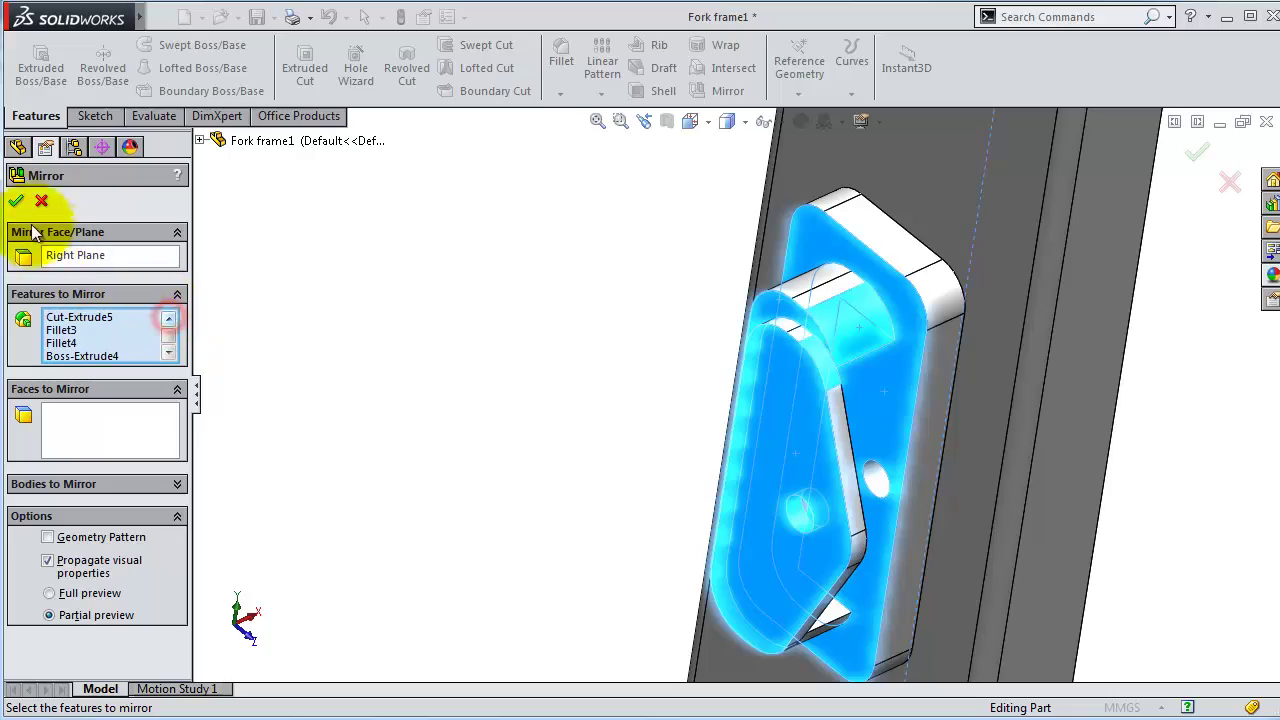
click(16, 203)
Step: Inspect the mirrored frame and reopen Mirror12 for editing
mouse_move(514, 391)
middle_down()
mouse_move(962, 405)
mouse_move(971, 400)
mouse_move(882, 404)
mouse_move(826, 443)
mouse_move(863, 251)
mouse_move(913, 248)
mouse_move(886, 325)
mouse_move(840, 370)
middle_up()
scroll(913, 248, down, 3)
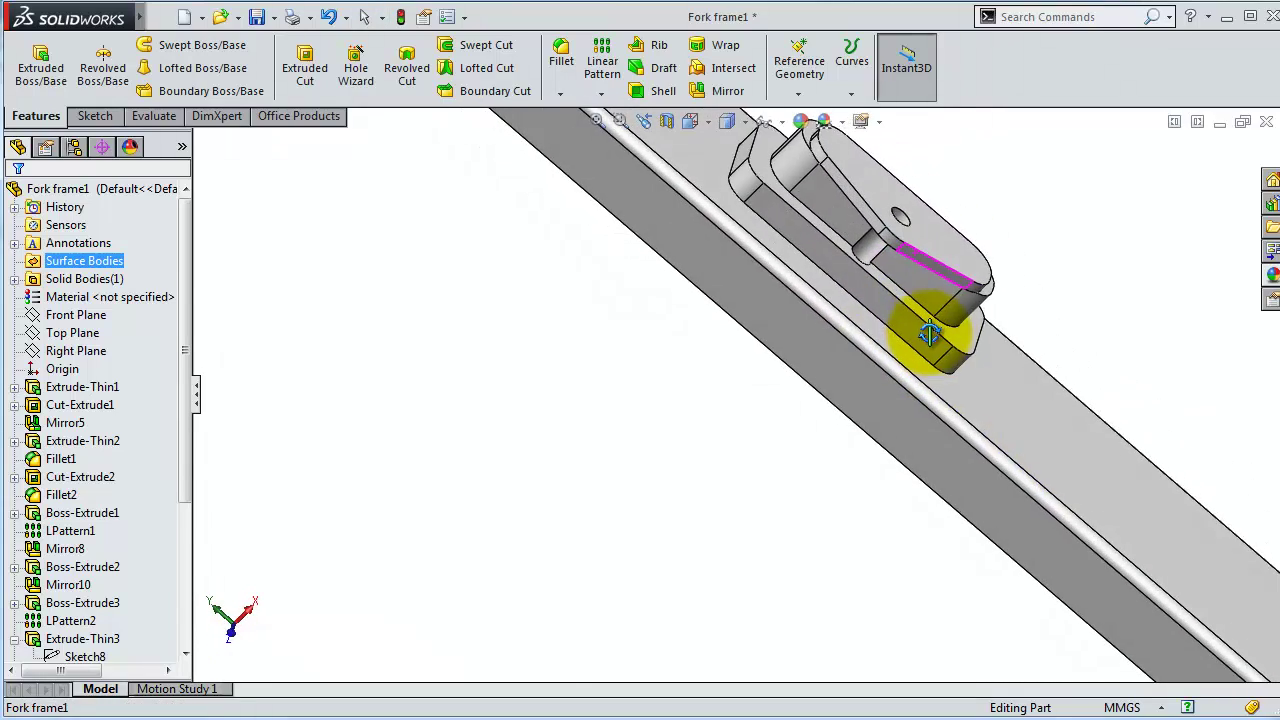
scroll(918, 343, up, 4)
drag(186, 428, 186, 600)
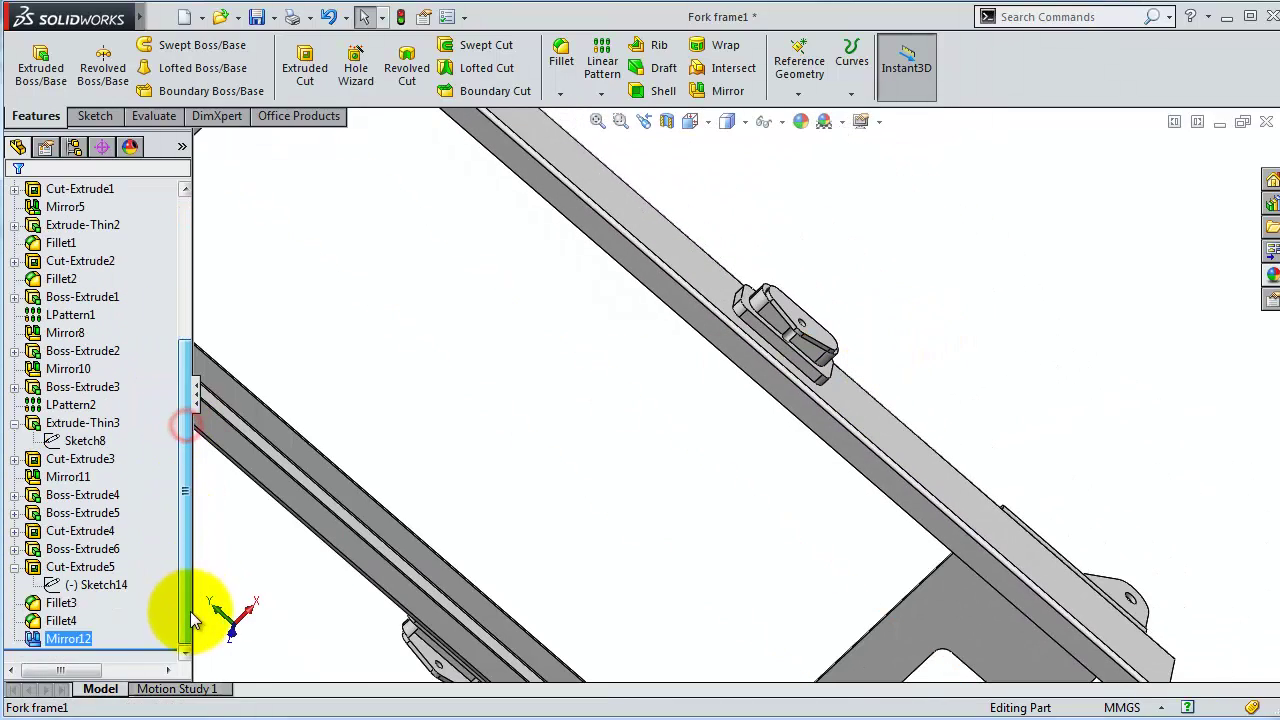
click(60, 639)
click(32, 641)
click(44, 588)
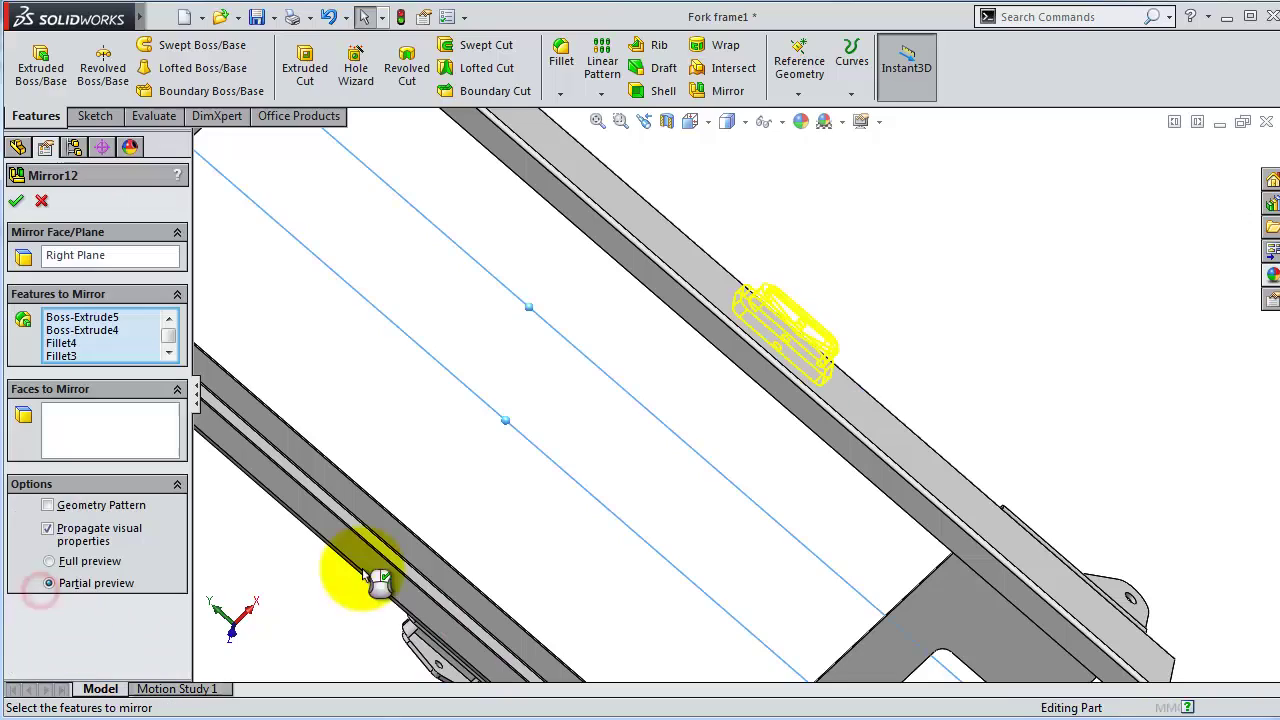
Step: Add Cut-Extrude4 to Mirror12's mirrored features and confirm
scroll(540, 555, up, 4)
scroll(640, 415, down, 5)
scroll(642, 415, down, 3)
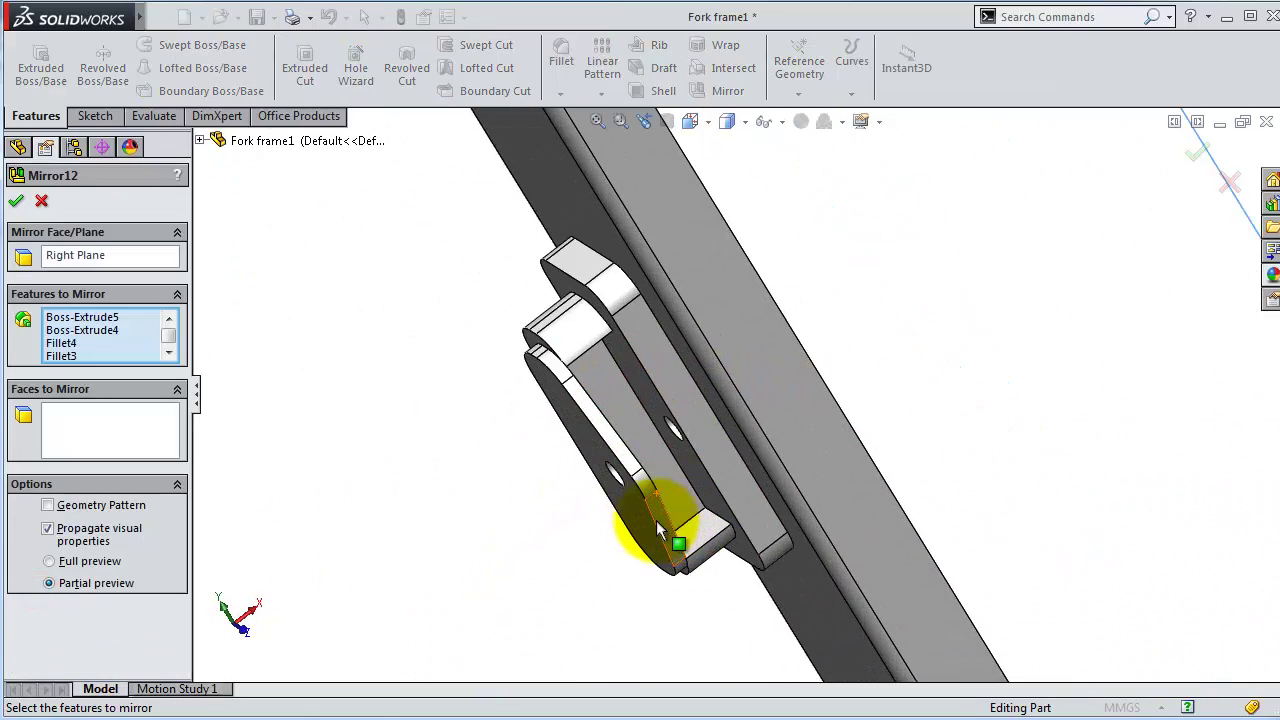
scroll(657, 523, down, 2)
click(716, 533)
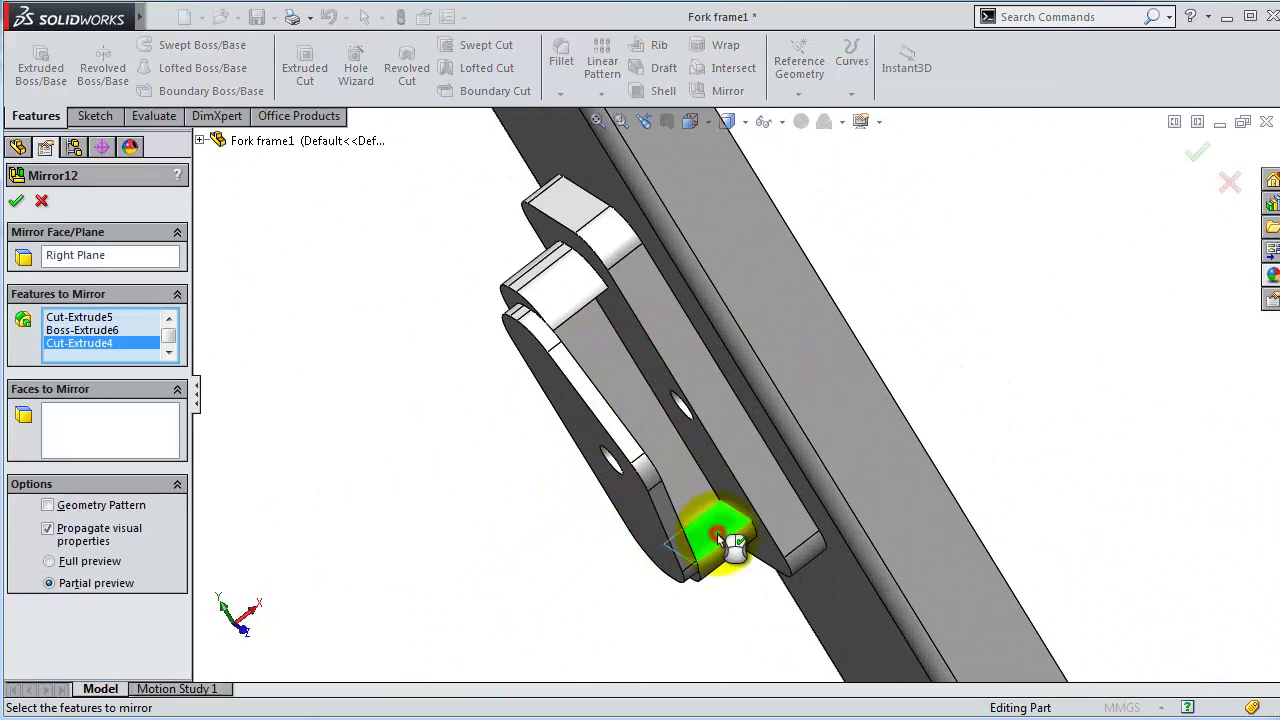
click(17, 203)
middle_drag(949, 307, 994, 299)
scroll(996, 285, up, 3)
Step: Start a new sketch on the bracket face, viewed normal to the plane
scroll(783, 345, down, 4)
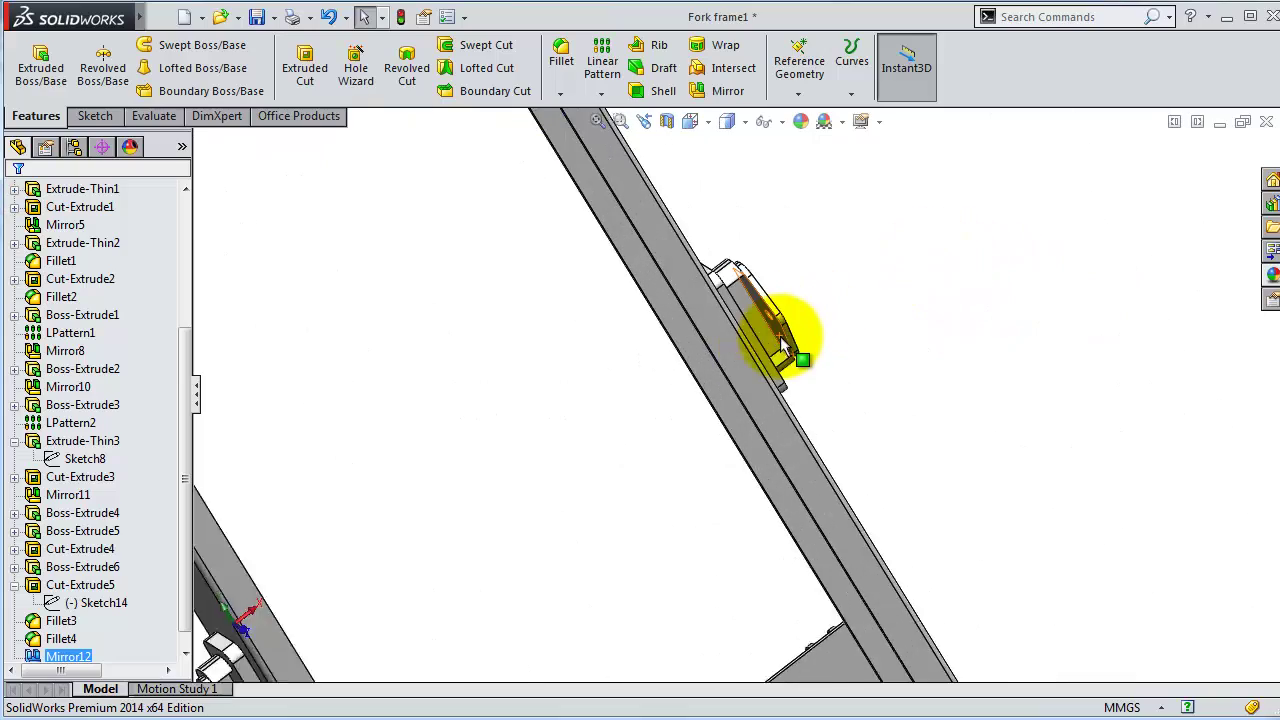
mouse_move(783, 345)
middle_down()
mouse_move(700, 329)
mouse_move(723, 423)
mouse_move(829, 343)
middle_up()
scroll(782, 395, up, 4)
scroll(650, 400, down, 4)
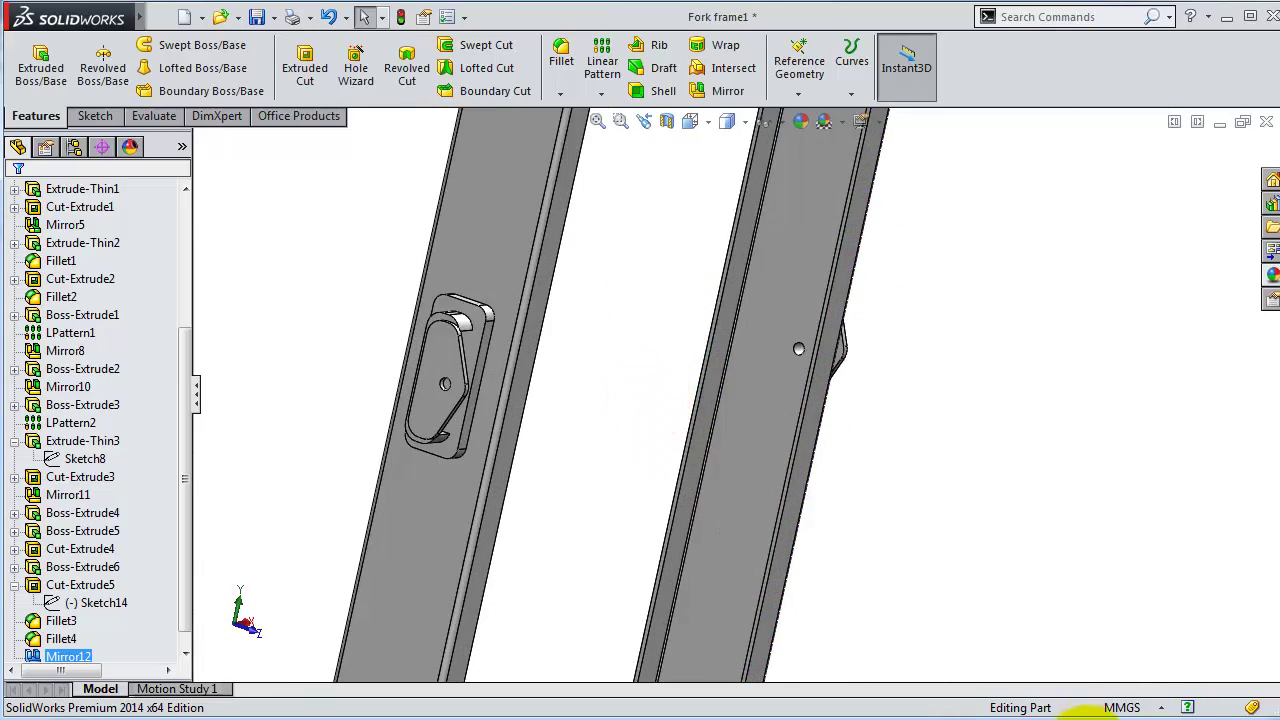
middle_drag(640, 400, 772, 320)
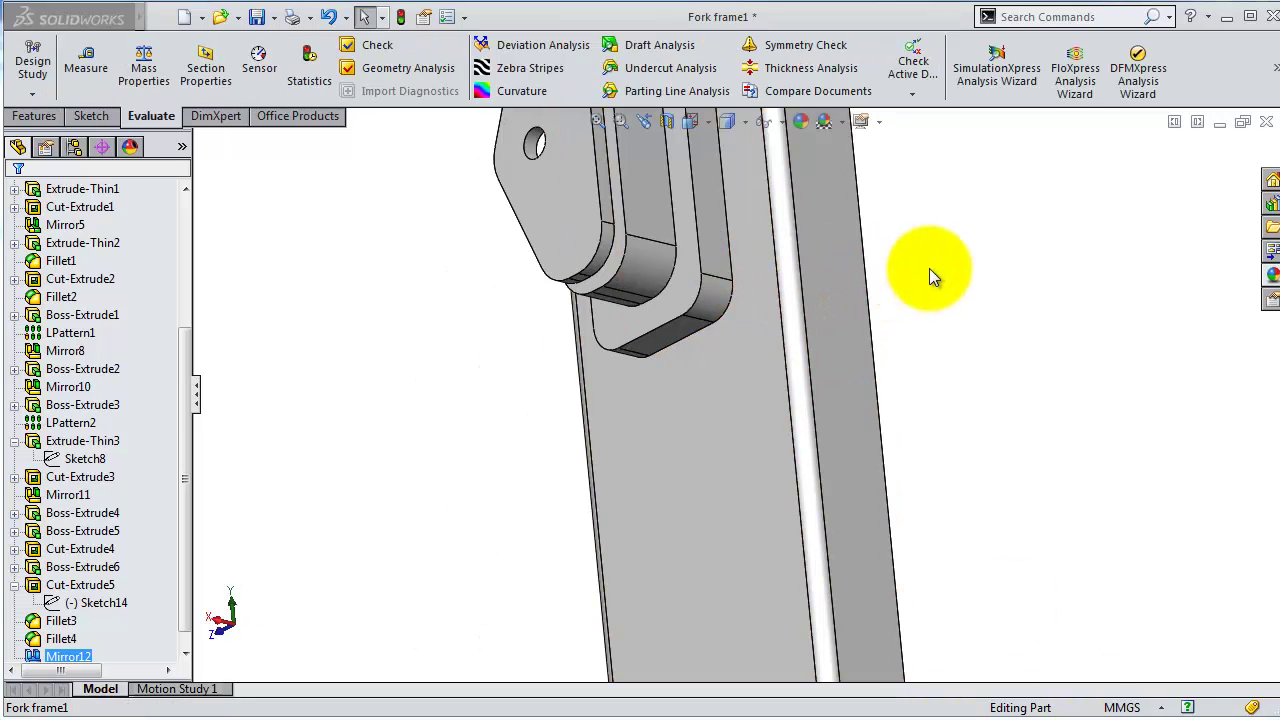
click(662, 336)
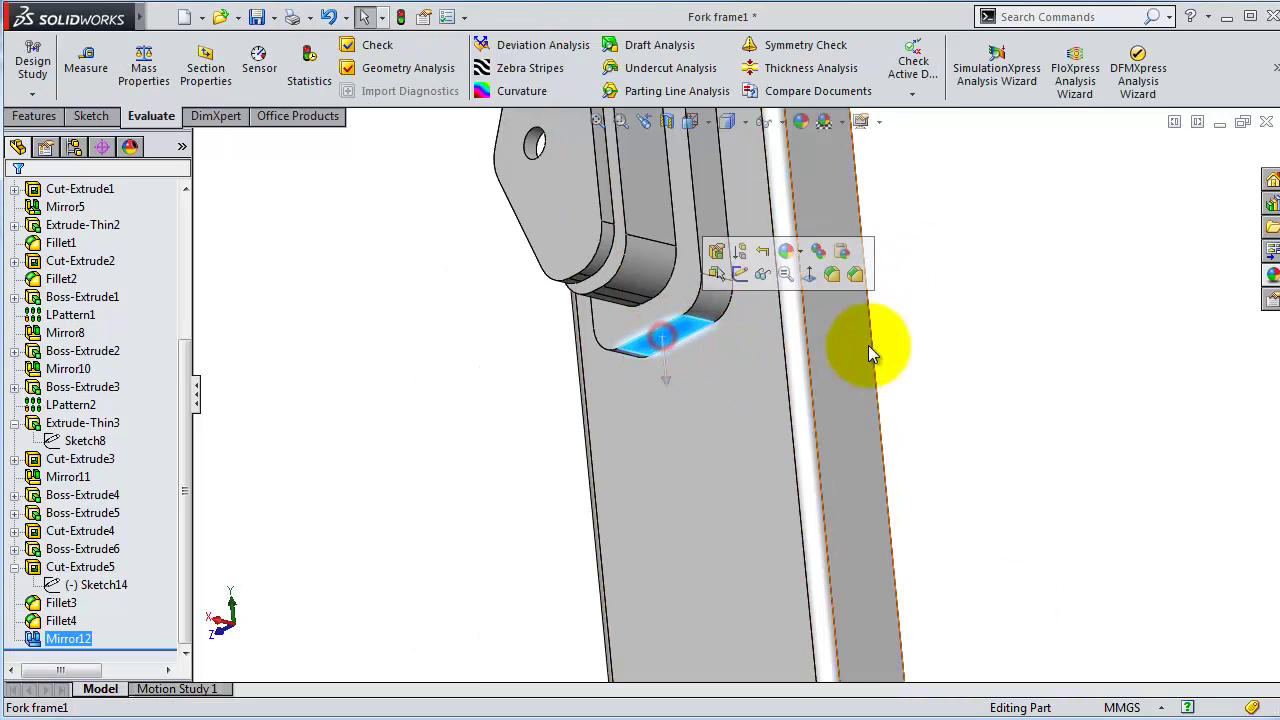
click(739, 275)
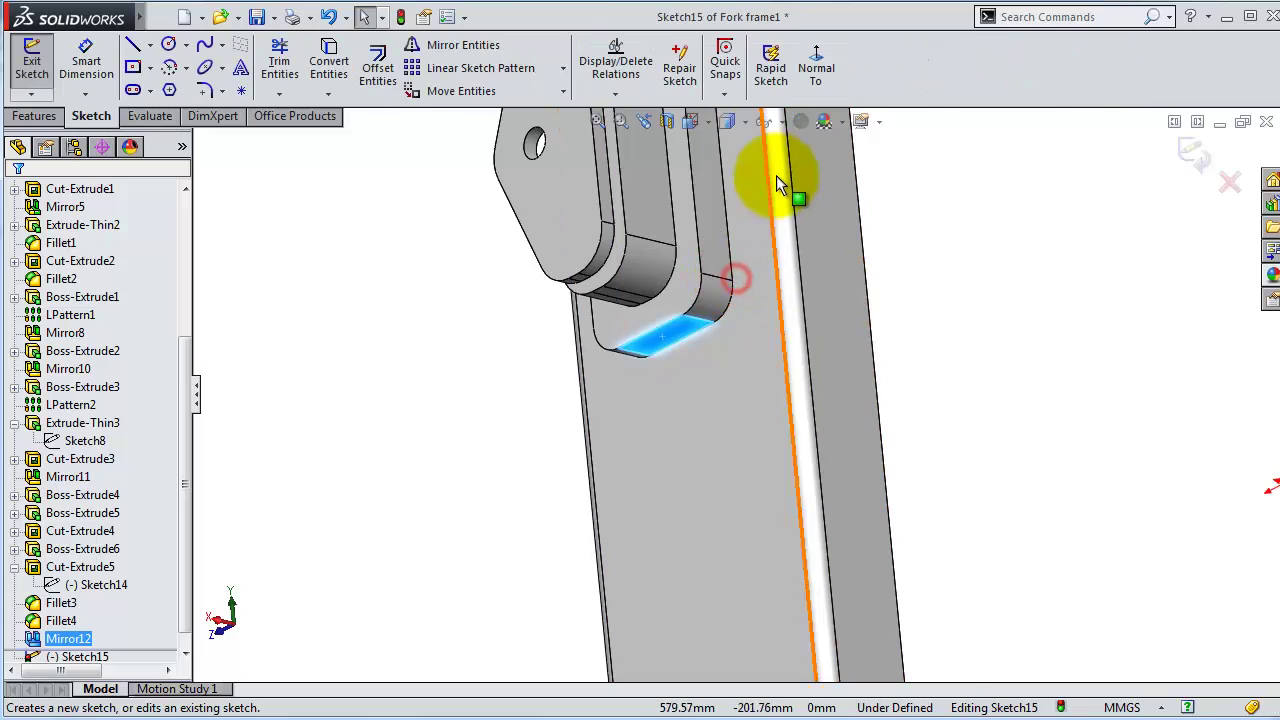
click(816, 62)
Step: Select the upright's vertical edge, the curved corner edge and the long bottom edge
scroll(910, 420, down, 3)
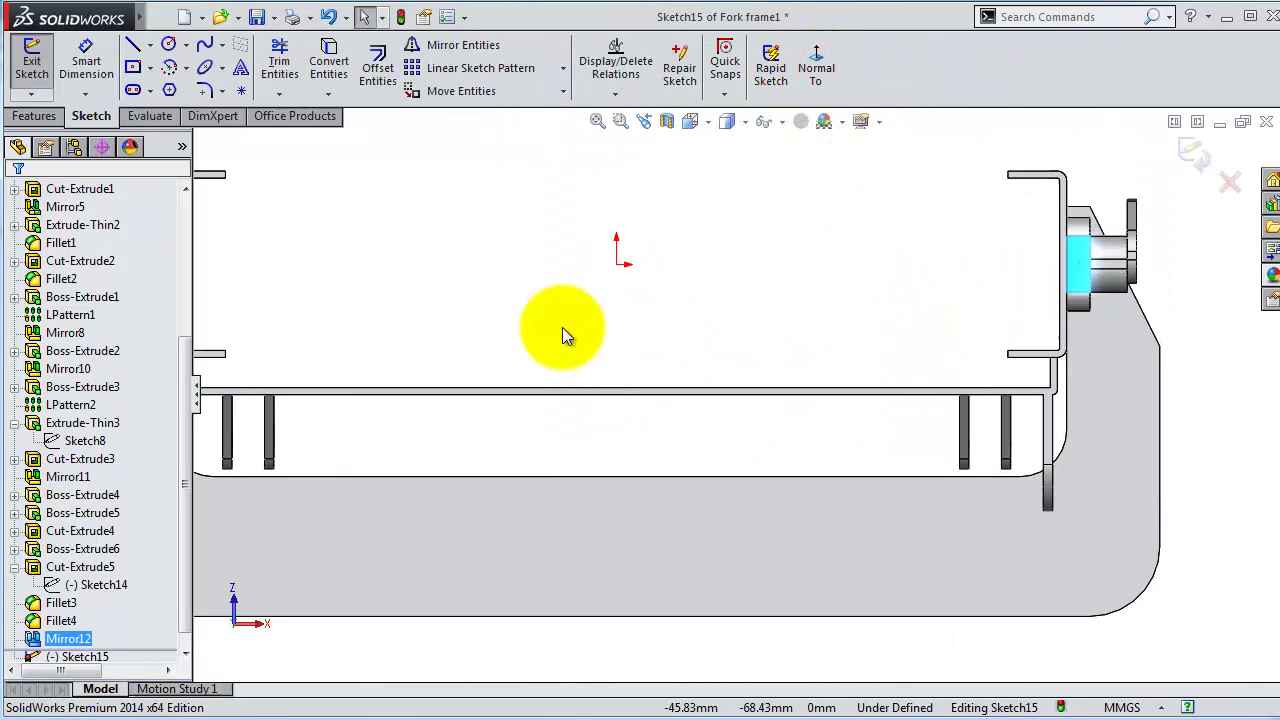
scroll(537, 351, down, 2)
scroll(537, 600, down, 2)
scroll(508, 557, up, 2)
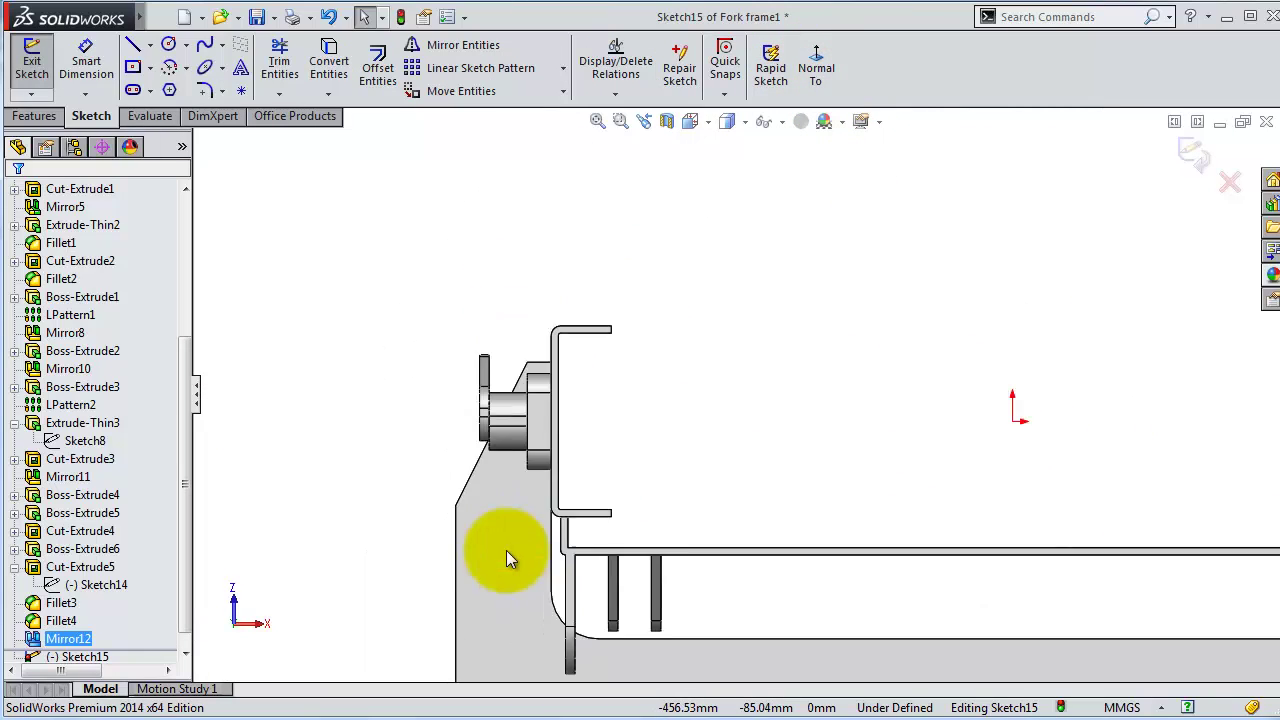
scroll(605, 545, down, 2)
scroll(606, 500, down, 2)
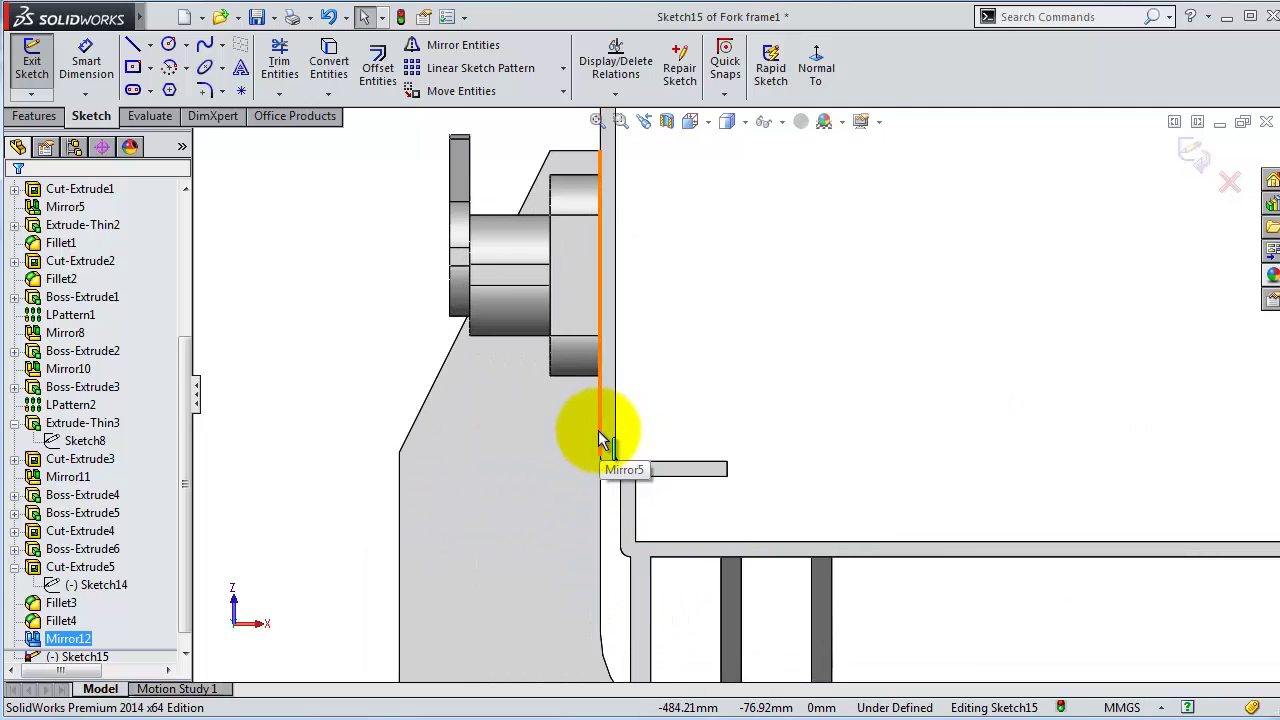
click(598, 432)
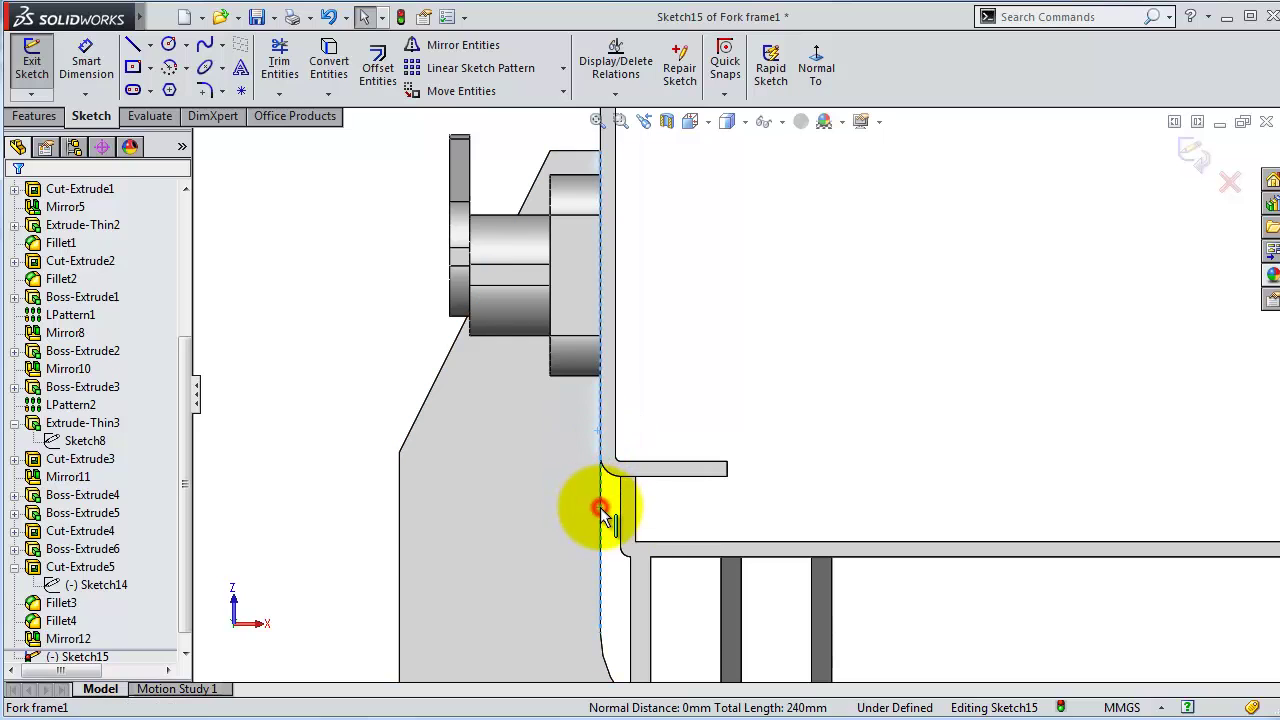
scroll(620, 535, up, 2)
ctrl+click(651, 579)
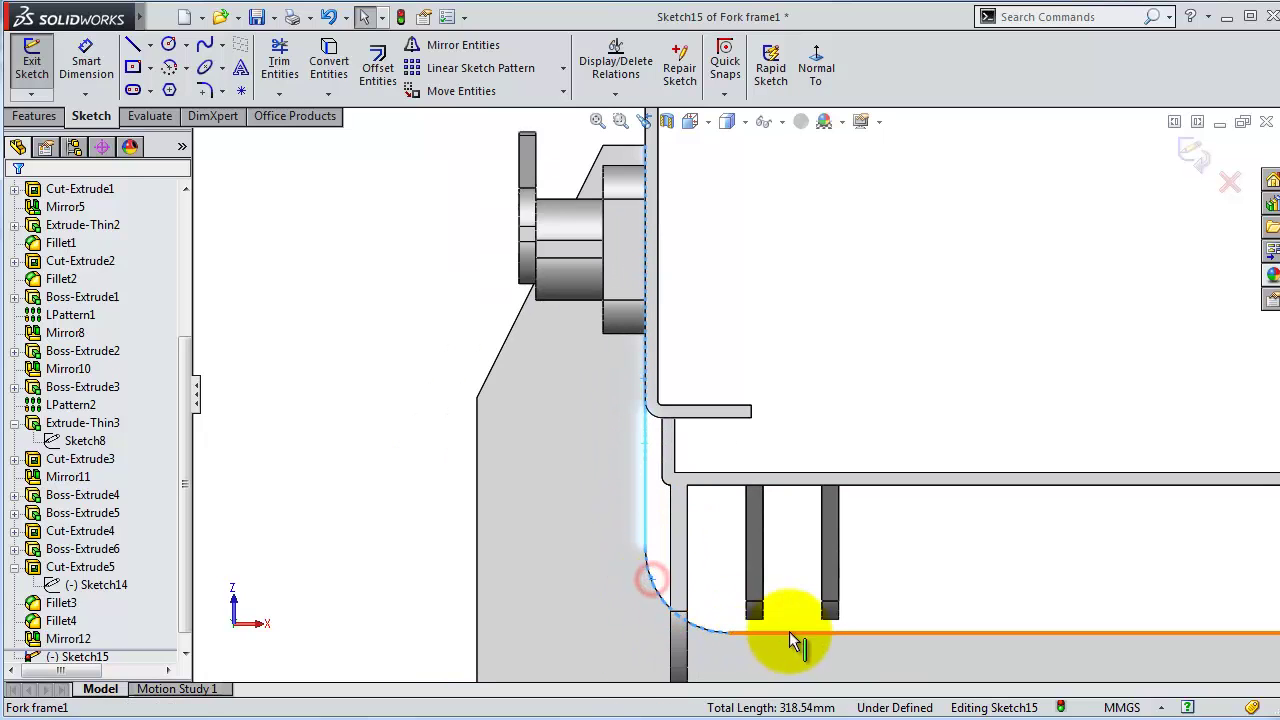
ctrl+click(789, 632)
key(z)
scroll(1222, 476, down, 3)
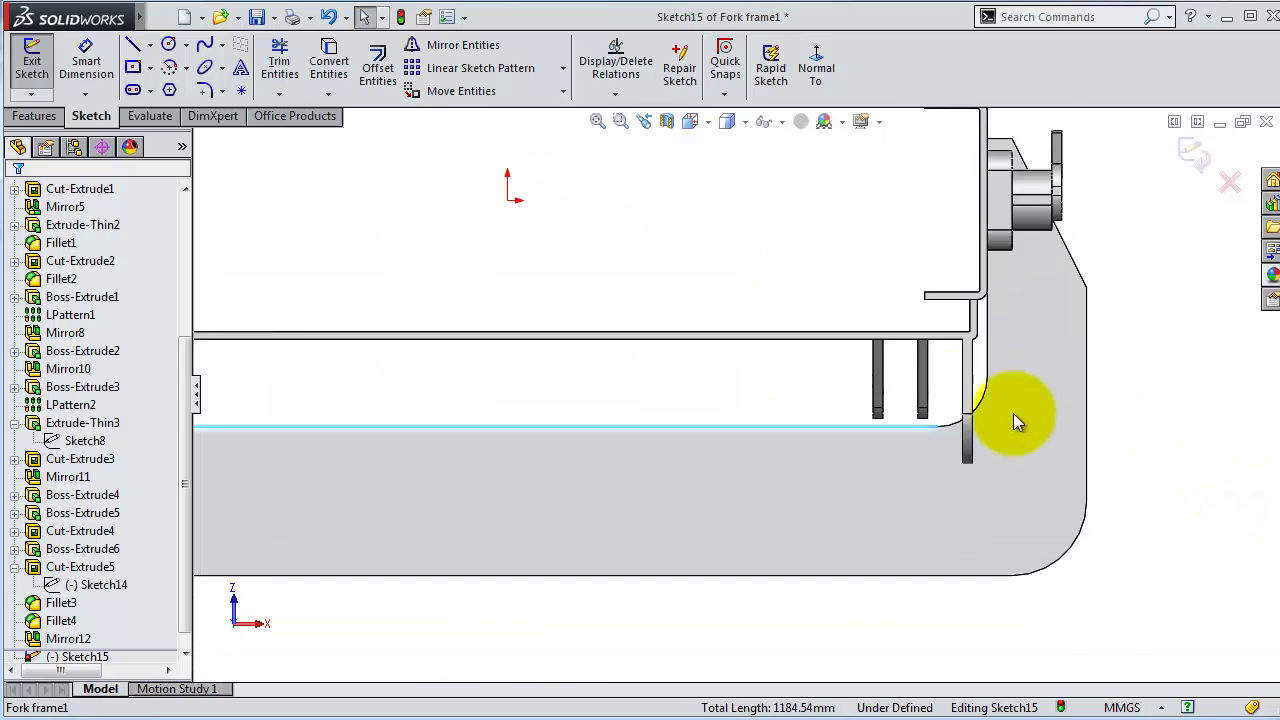
scroll(1013, 413, down, 3)
Step: Add the other upright's inner edge and convert the edges into a fully defined 1503.08 mm path
click(966, 313)
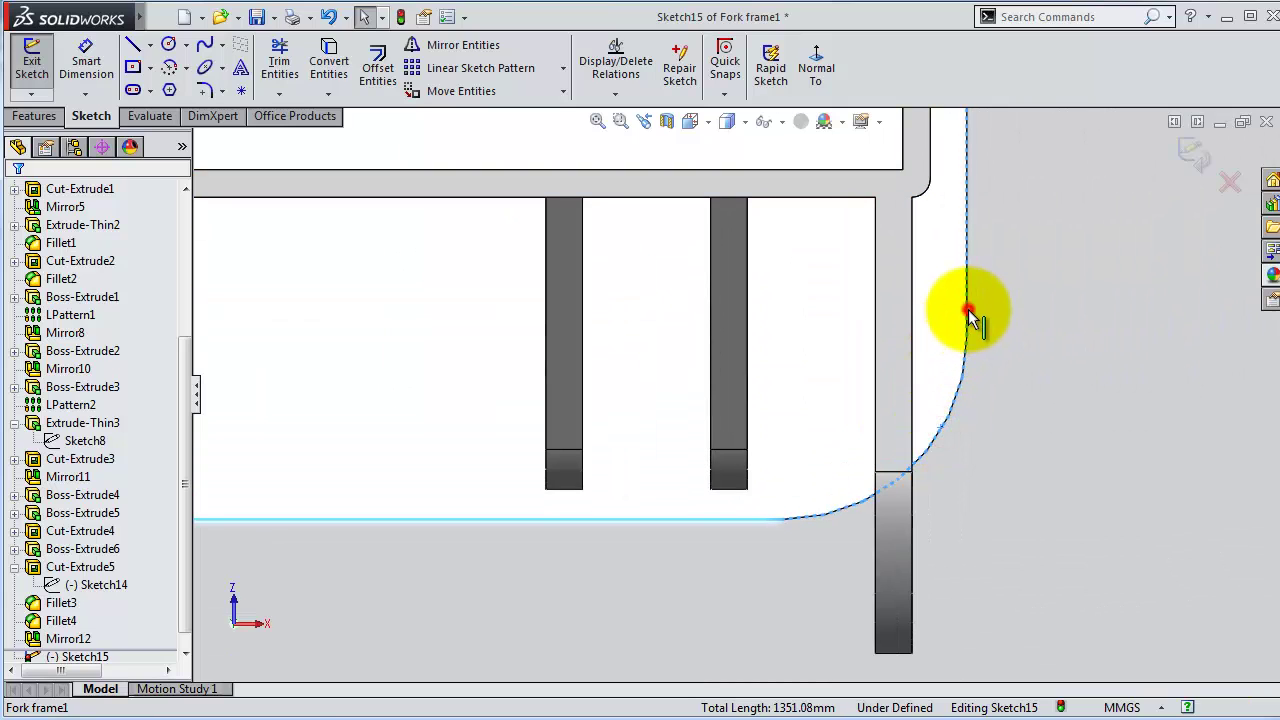
scroll(971, 290, up, 3)
scroll(775, 215, down, 3)
scroll(789, 254, down, 2)
scroll(789, 262, up, 2)
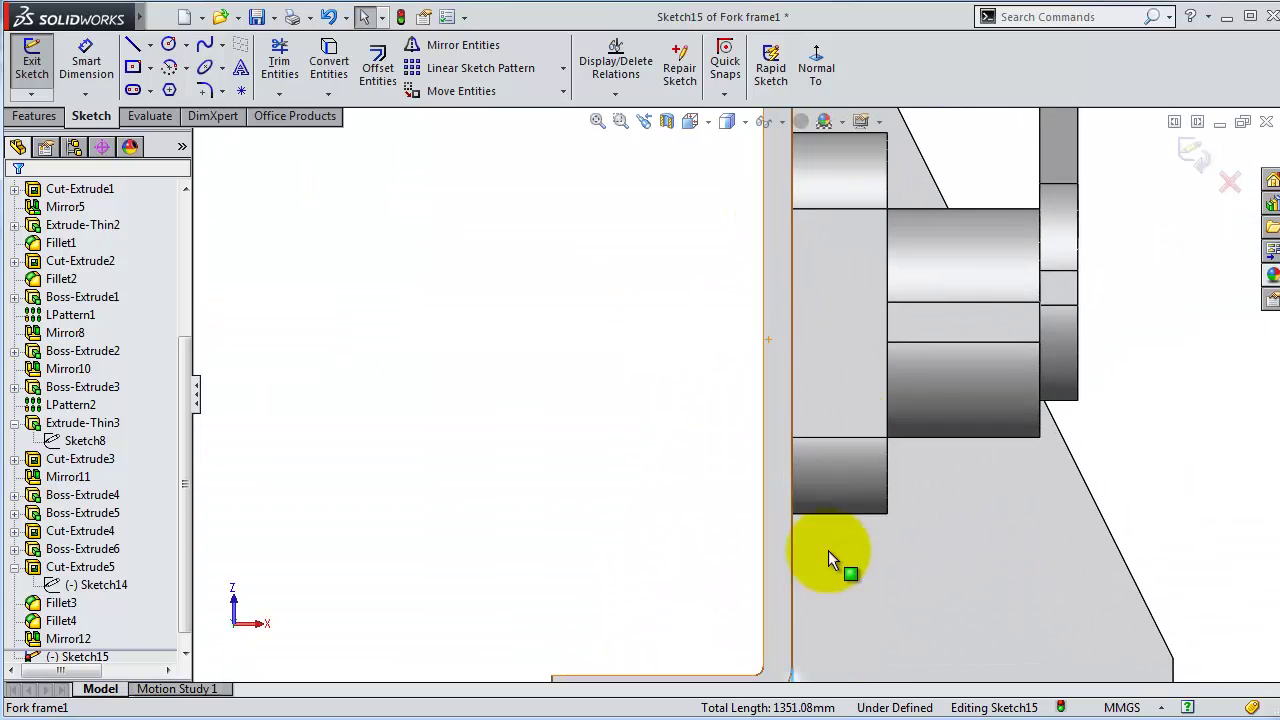
click(796, 600)
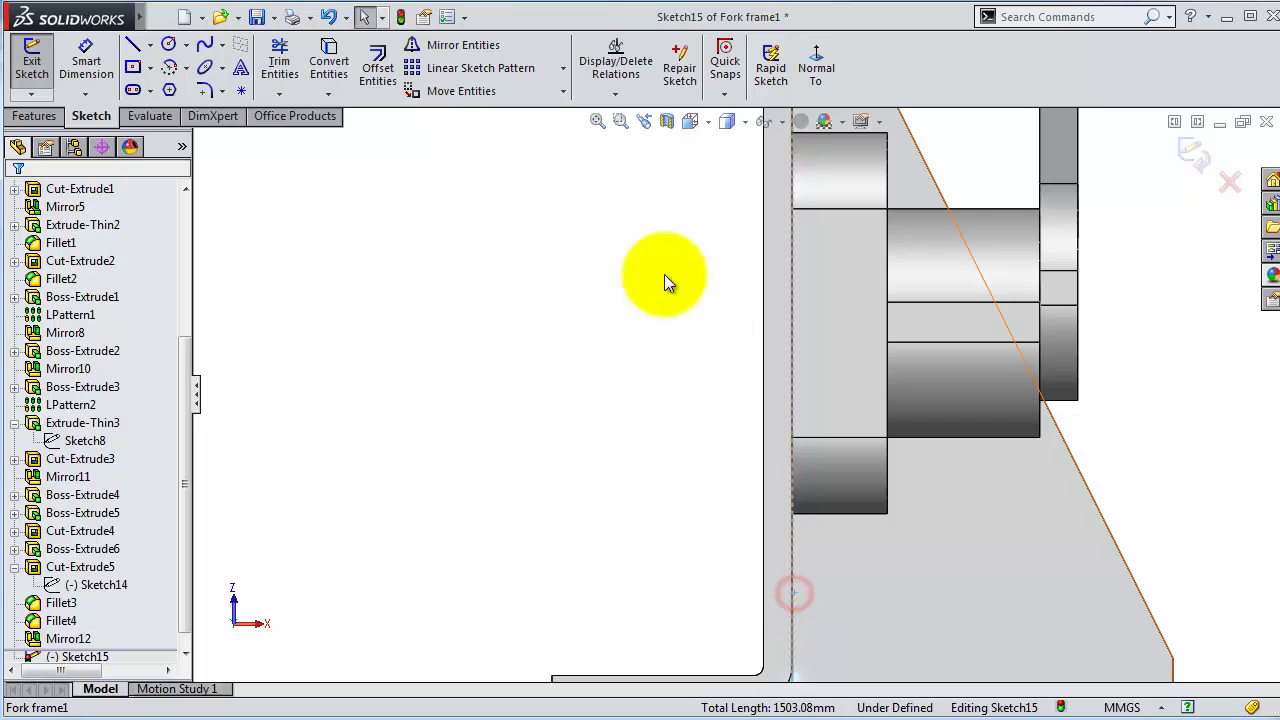
click(329, 62)
scroll(580, 330, up, 3)
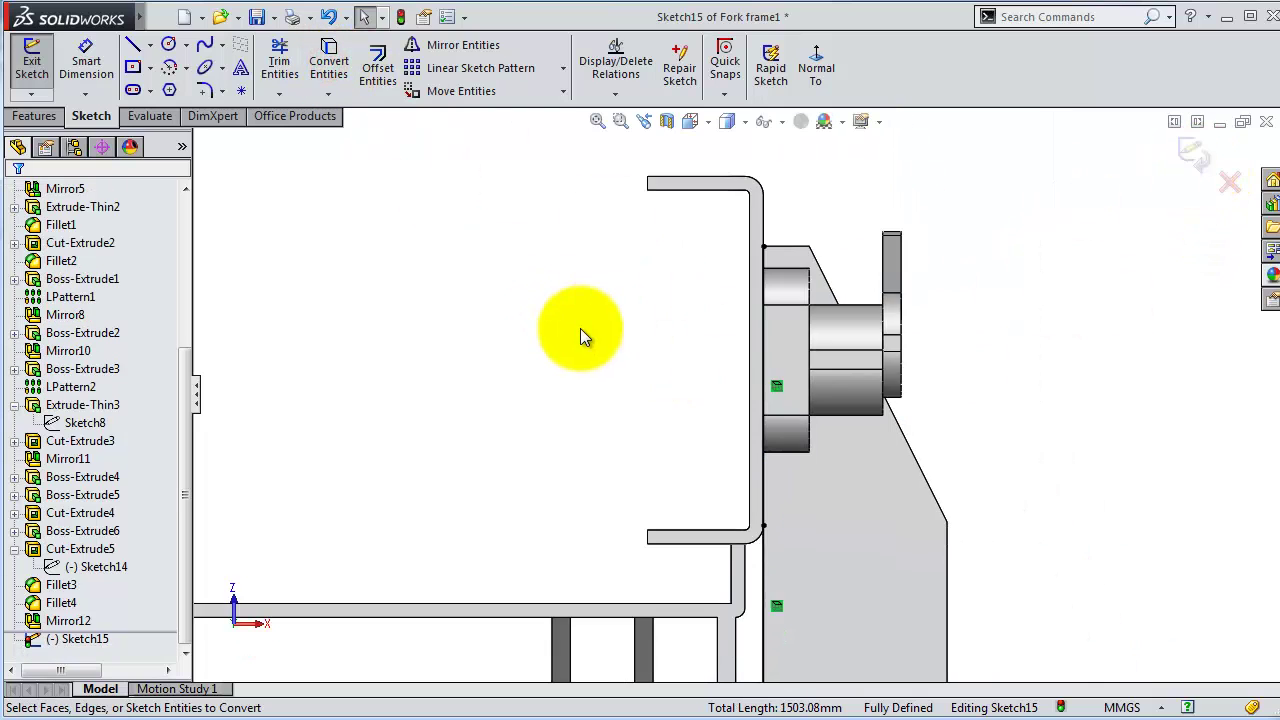
scroll(566, 350, up, 2)
middle_drag(566, 352, 571, 371)
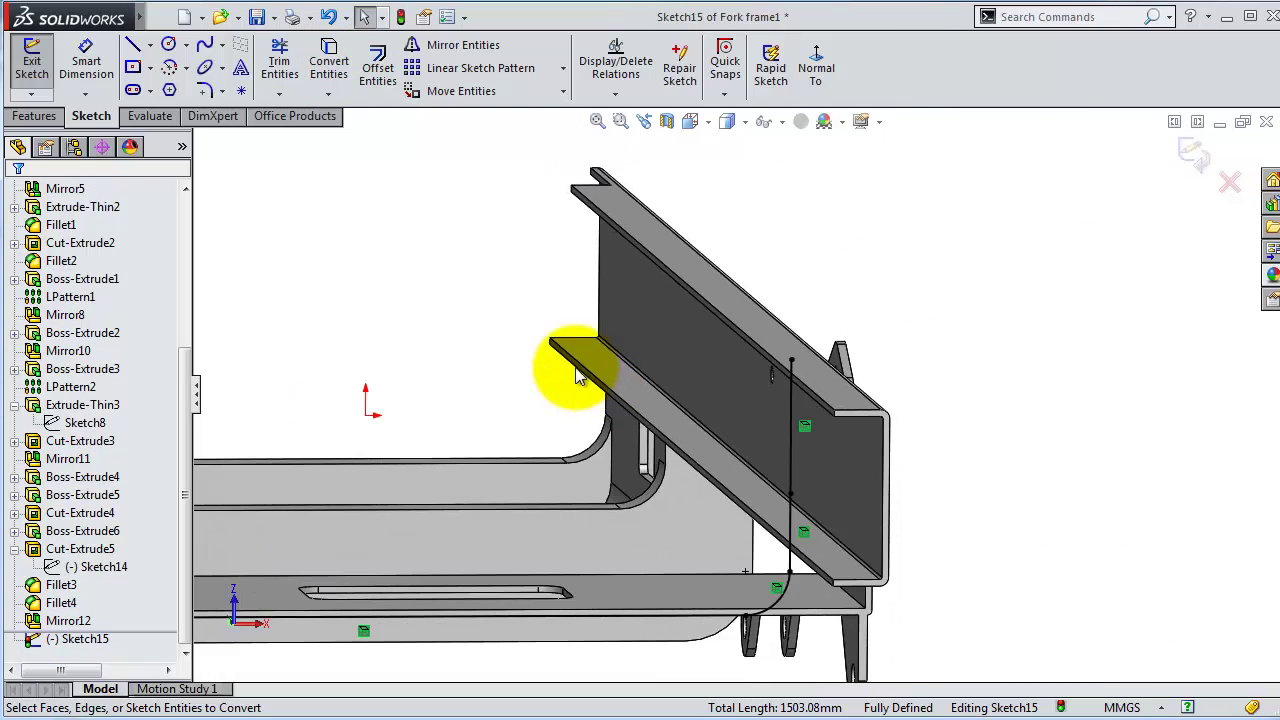
Step: Offset the line-and-arc path by 50 mm
click(380, 68)
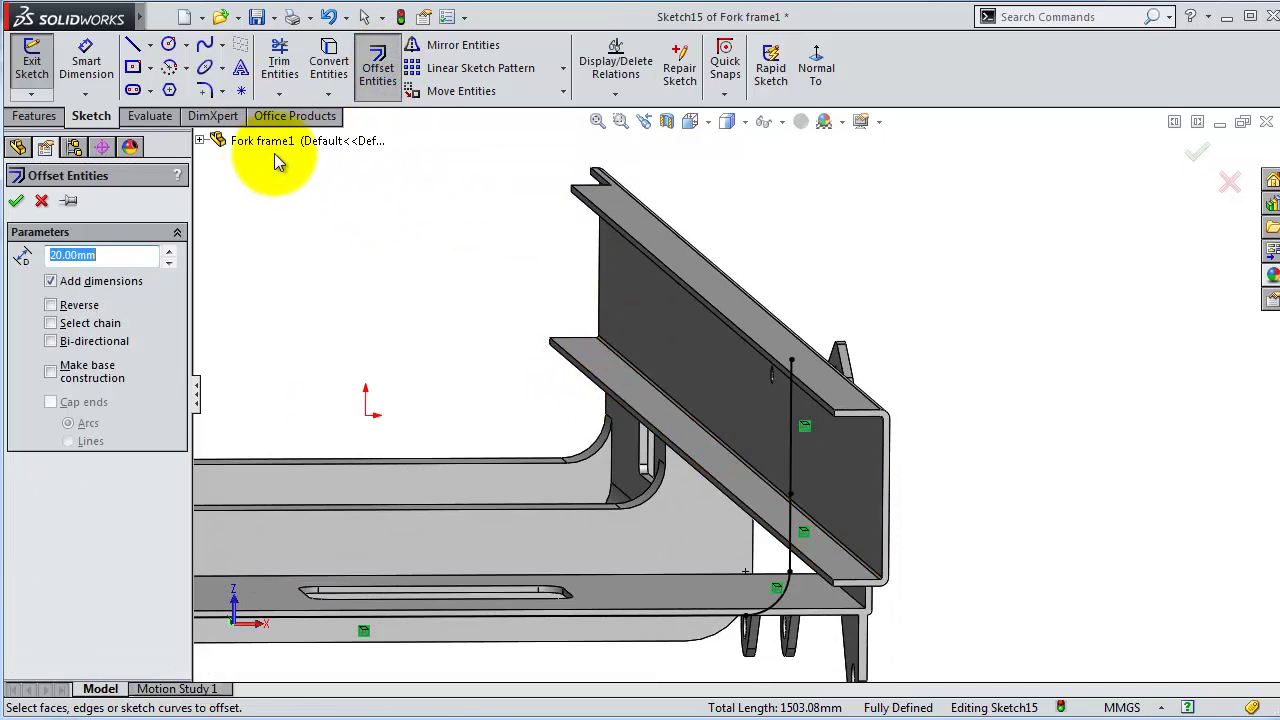
text(50)
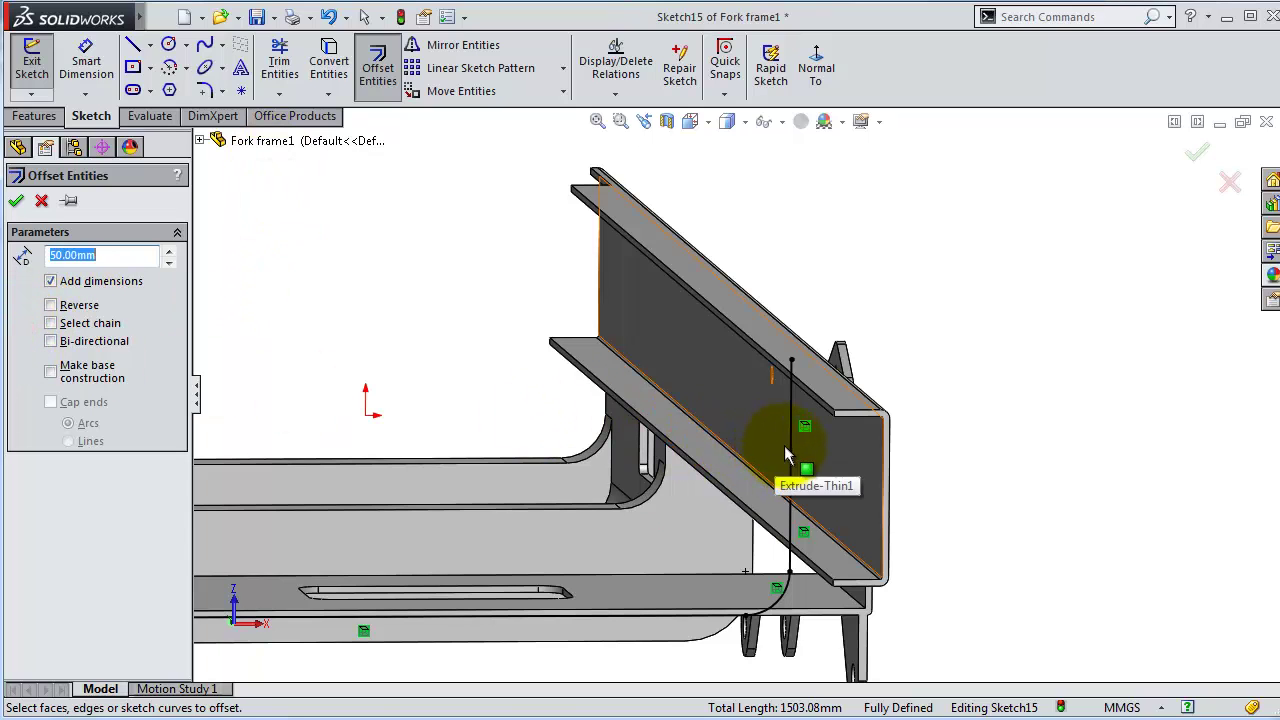
mouse_move(806, 470)
middle_down()
mouse_move(832, 441)
mouse_move(734, 537)
middle_up()
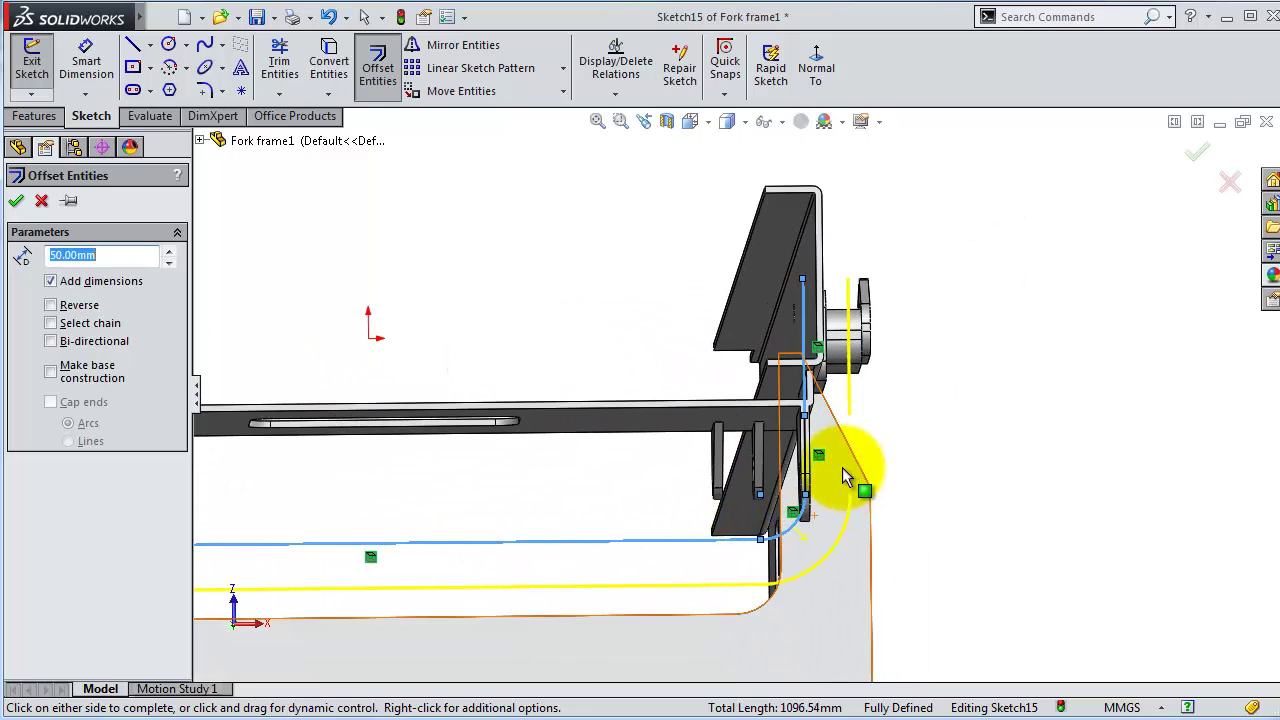
scroll(845, 470, down, 4)
mouse_move(763, 452)
middle_down()
mouse_move(271, 514)
mouse_move(386, 514)
mouse_move(386, 449)
mouse_move(518, 408)
middle_up()
click(525, 386)
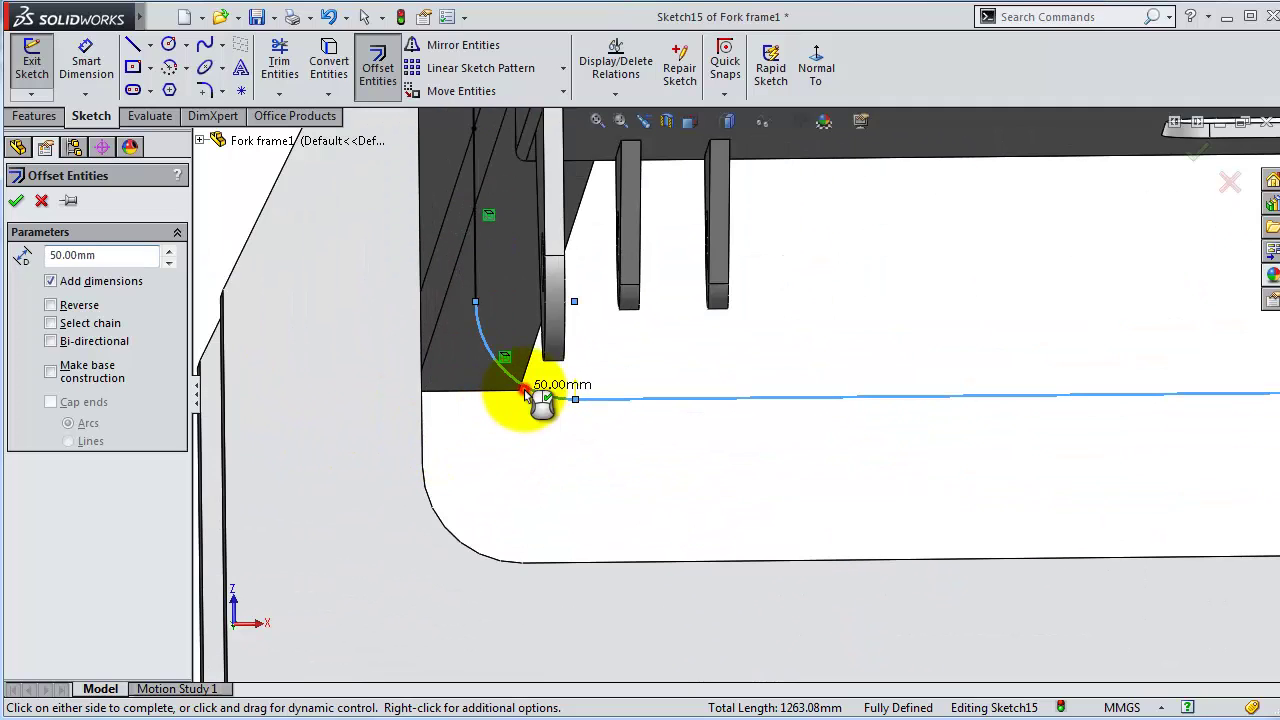
mouse_move(462, 217)
middle_down()
mouse_move(536, 200)
mouse_move(783, 399)
middle_up()
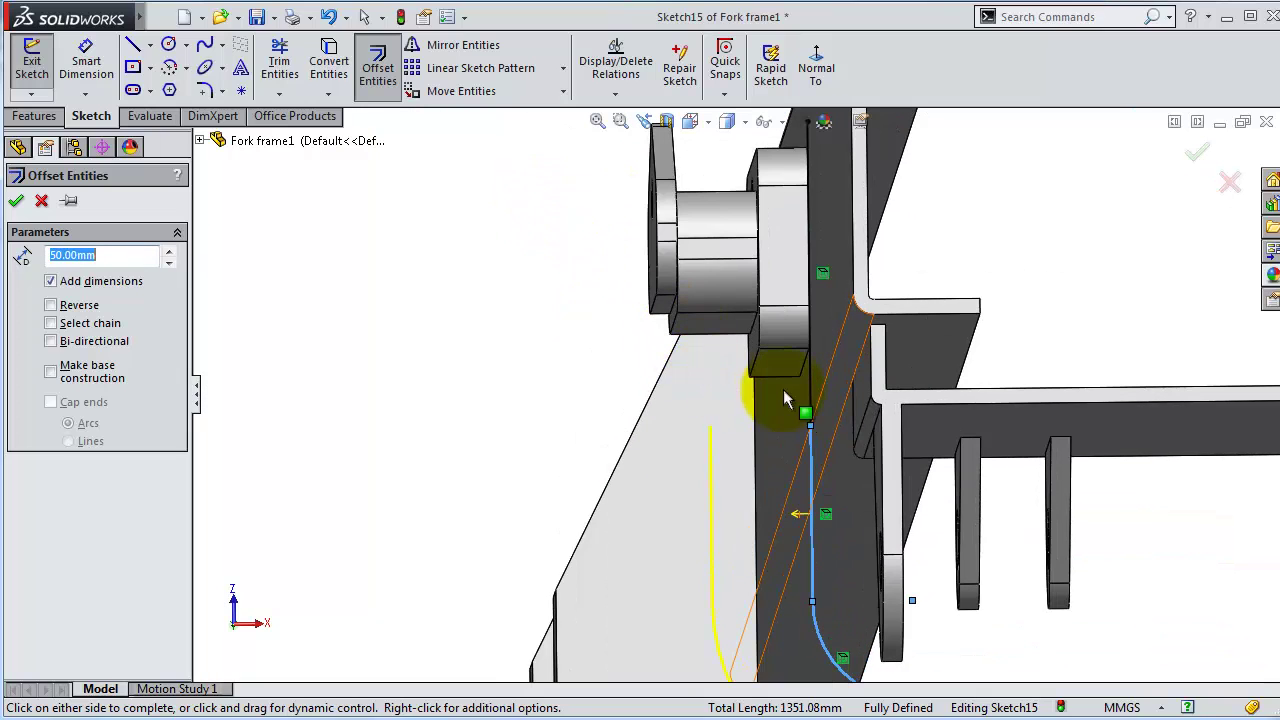
click(1203, 155)
middle_drag(1132, 170, 1086, 243)
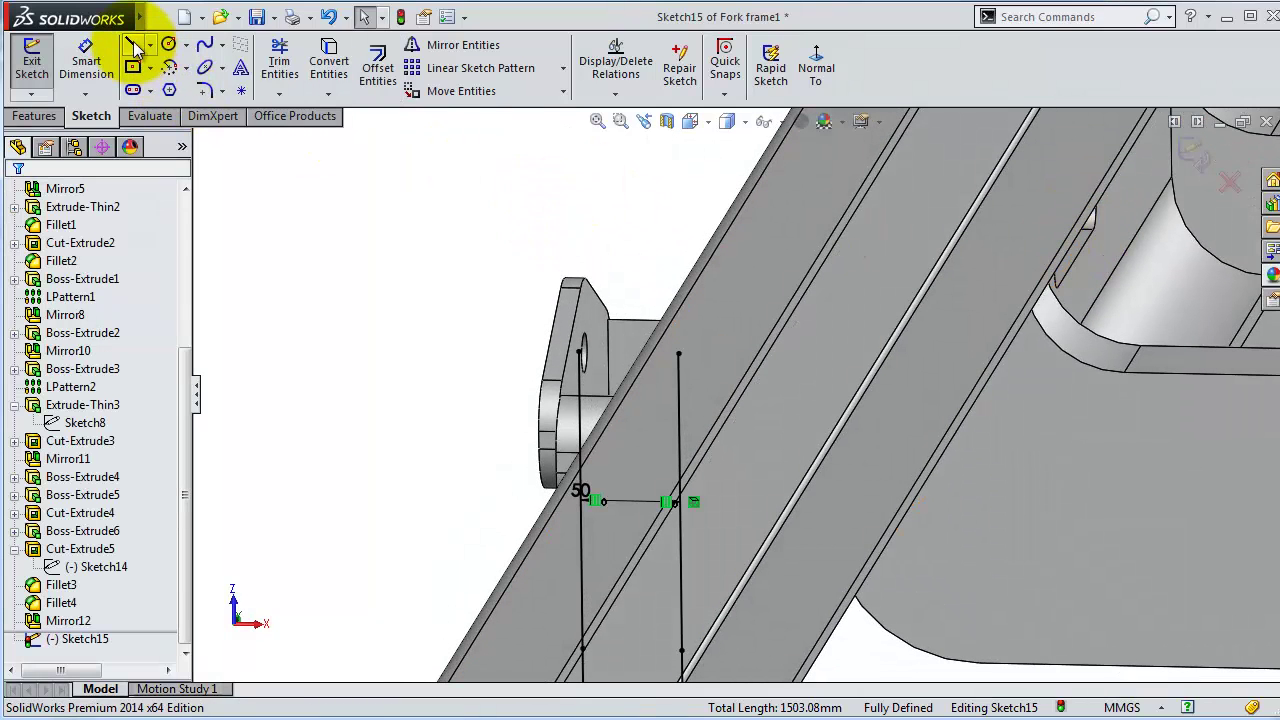
Step: Close both ends of the offset path with 50 mm lines
click(133, 47)
click(580, 352)
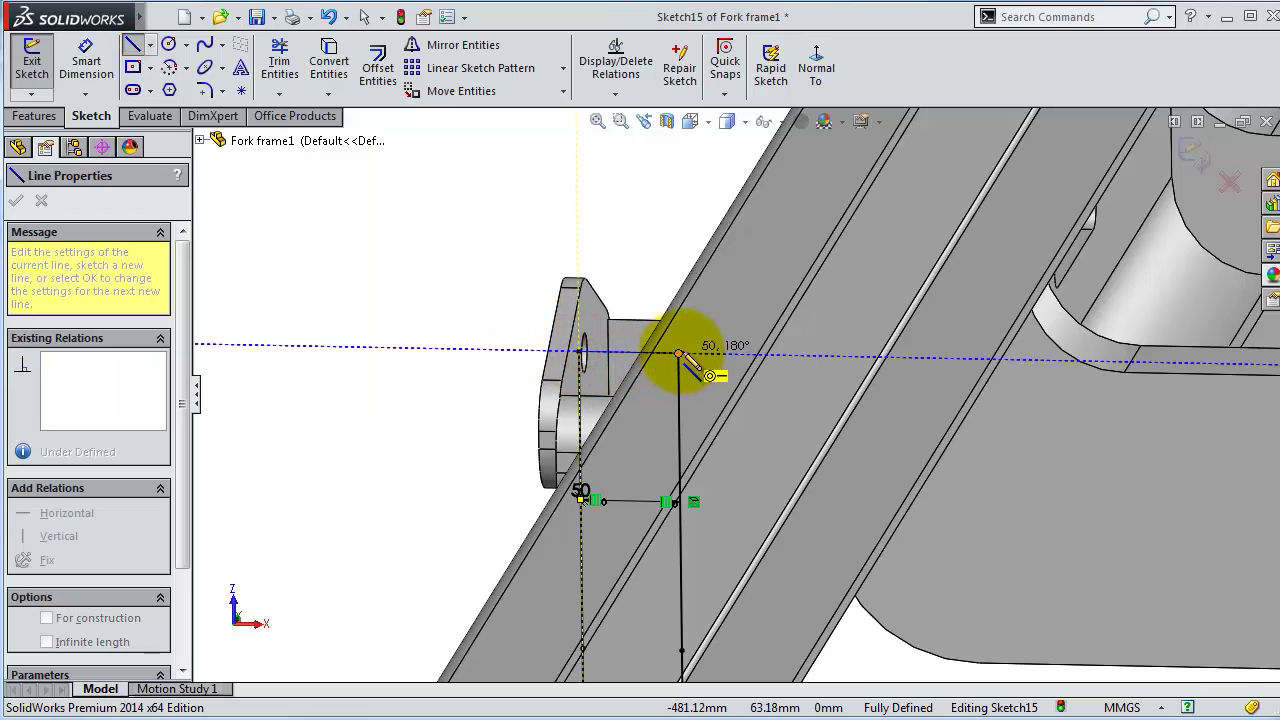
click(679, 355)
scroll(1257, 406, up, 3)
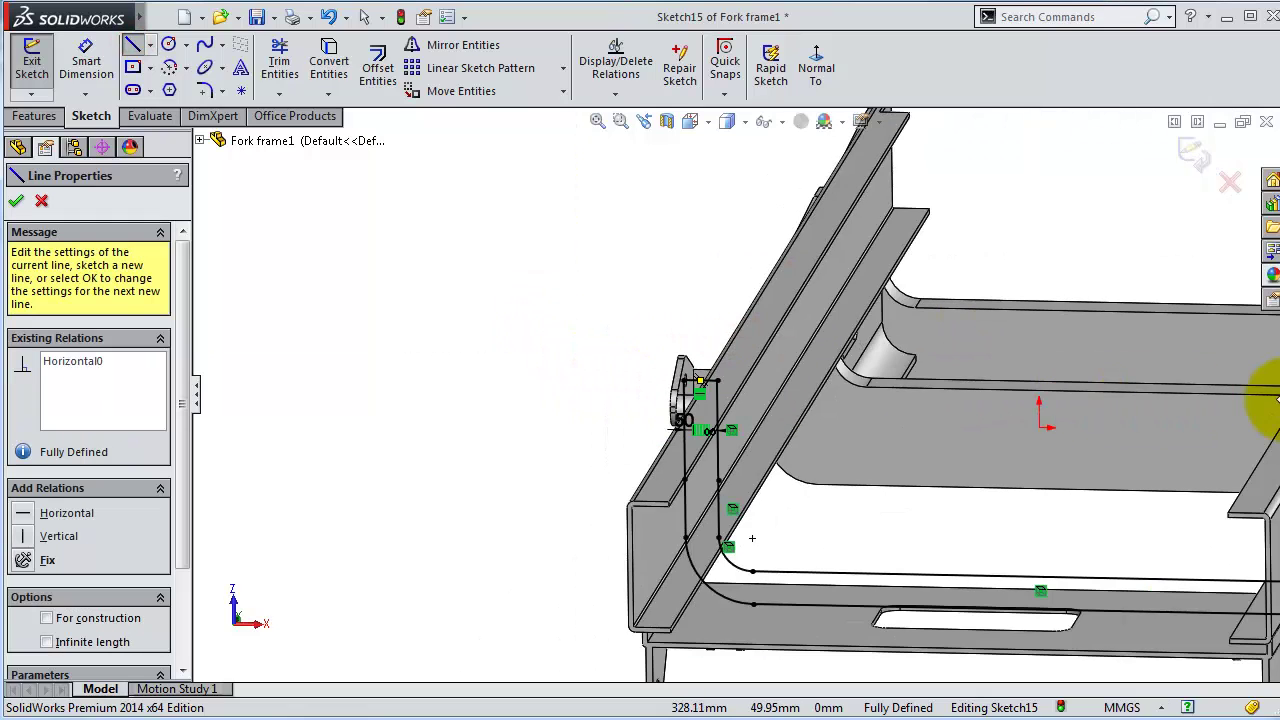
ctrl+middle_drag(1137, 414, 1255, 375)
click(1213, 371)
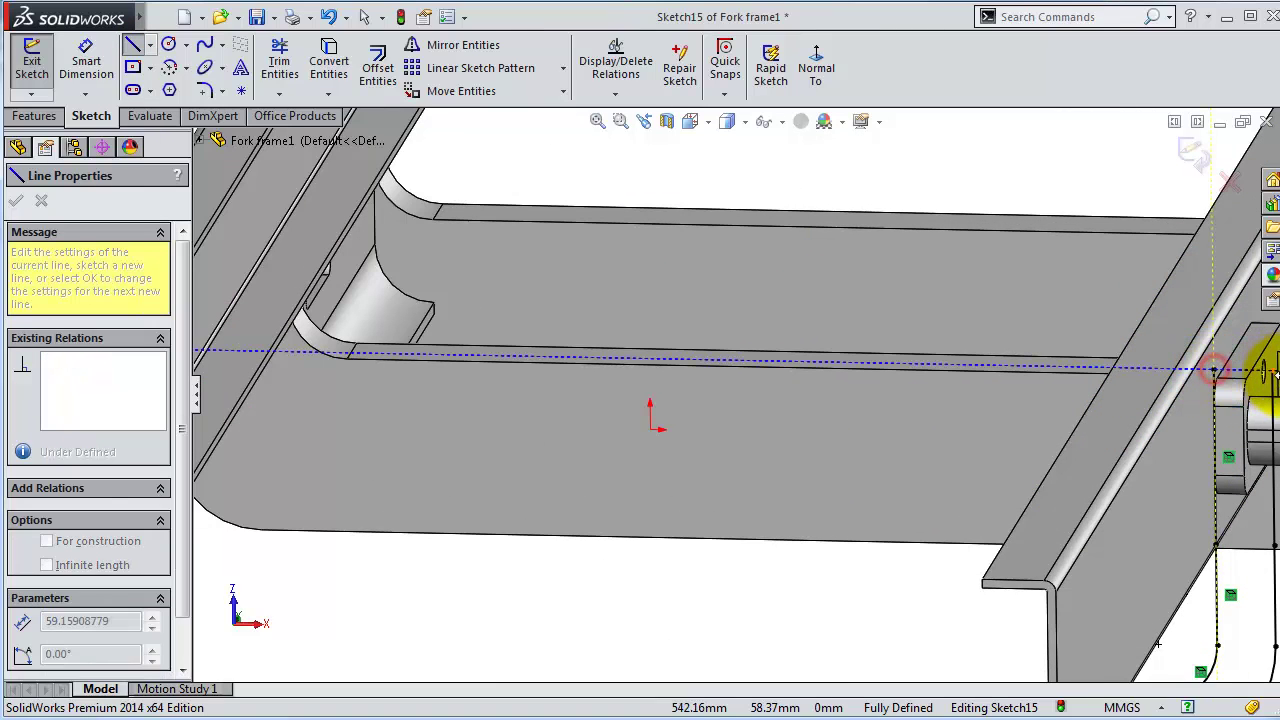
click(1268, 371)
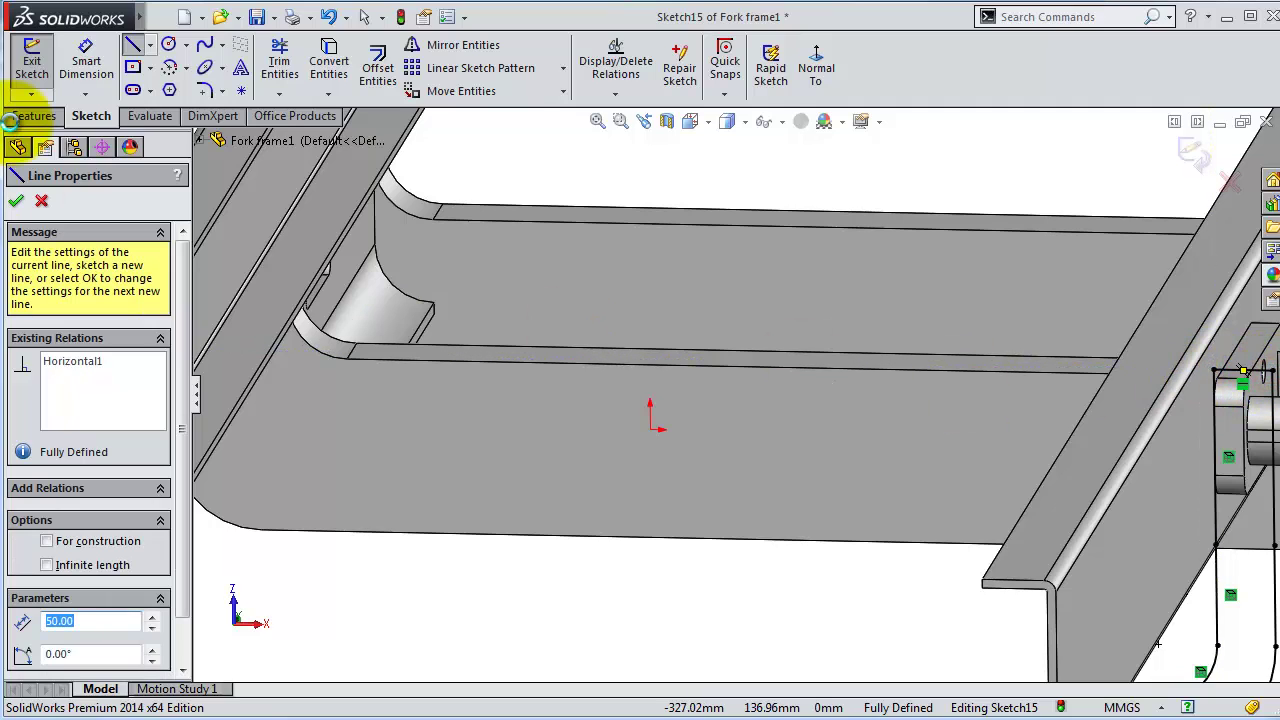
click(20, 116)
click(40, 64)
text(20)
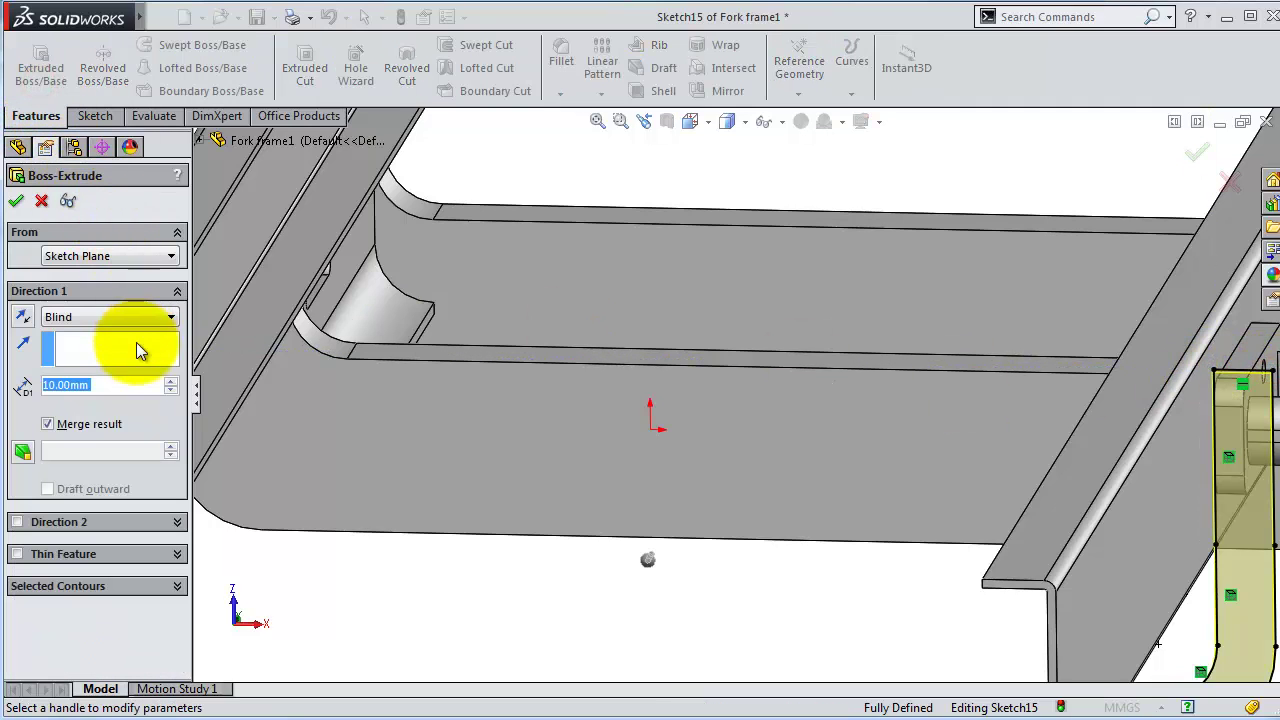
Step: Extrude the bent profile 150 mm blind, starting from a 25 mm offset, as Boss-Extrude7
click(25, 418)
click(88, 257)
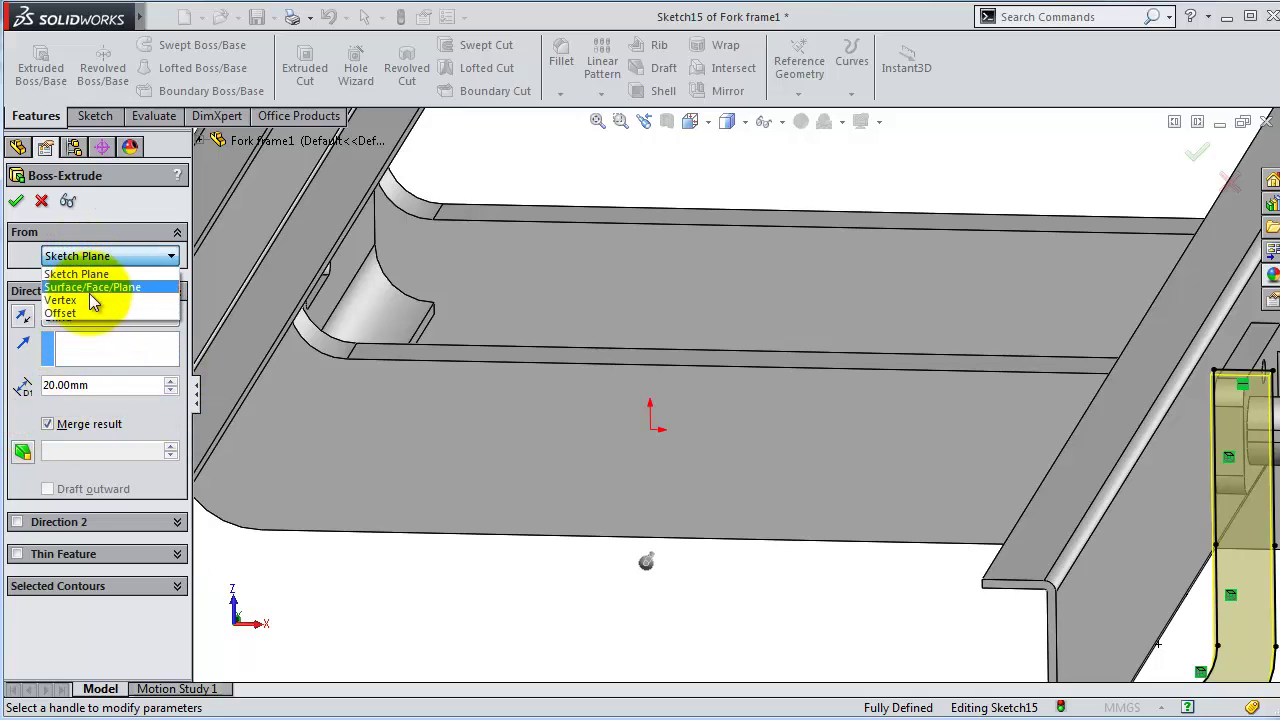
click(87, 312)
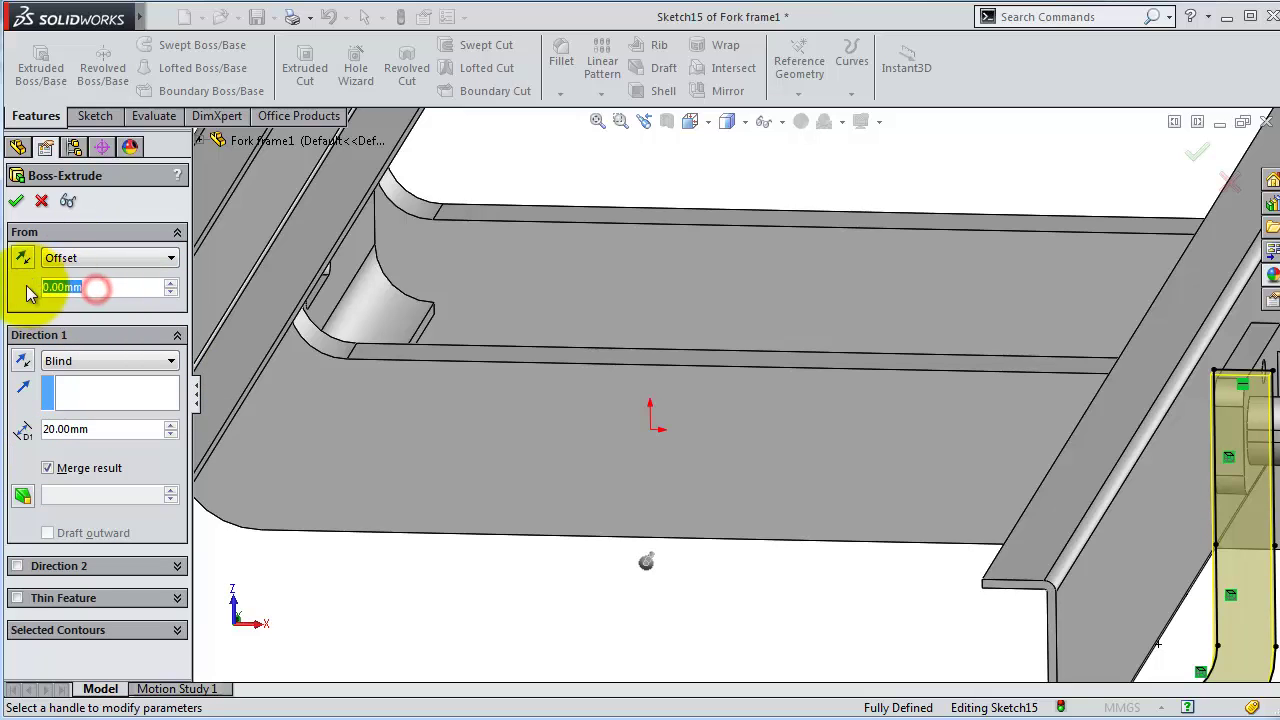
drag(98, 288, 45, 288)
text(25)
key(Return)
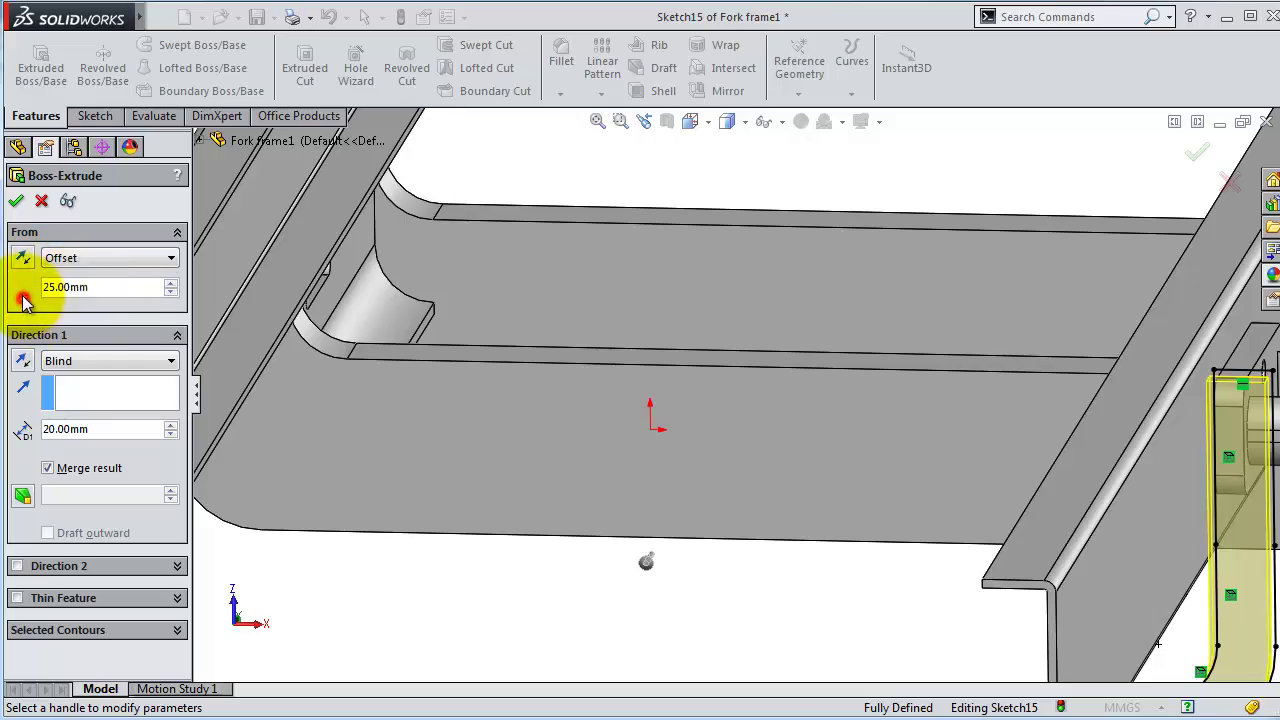
scroll(585, 363, up, 3)
mouse_move(585, 363)
middle_down()
mouse_move(700, 409)
mouse_move(684, 470)
mouse_move(771, 523)
mouse_move(729, 586)
middle_up()
scroll(729, 586, down, 3)
scroll(757, 523, down, 3)
mouse_move(742, 543)
middle_down()
mouse_move(723, 546)
mouse_move(716, 566)
mouse_move(557, 451)
mouse_move(714, 556)
middle_up()
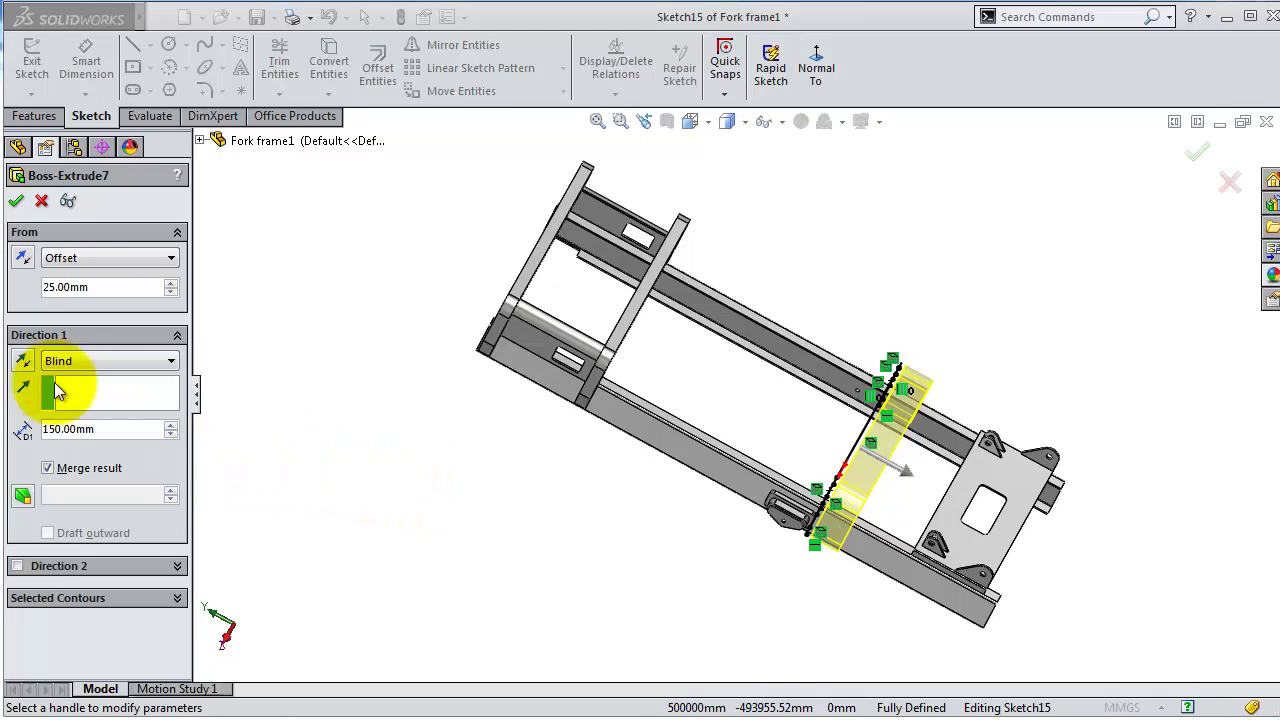
click(17, 204)
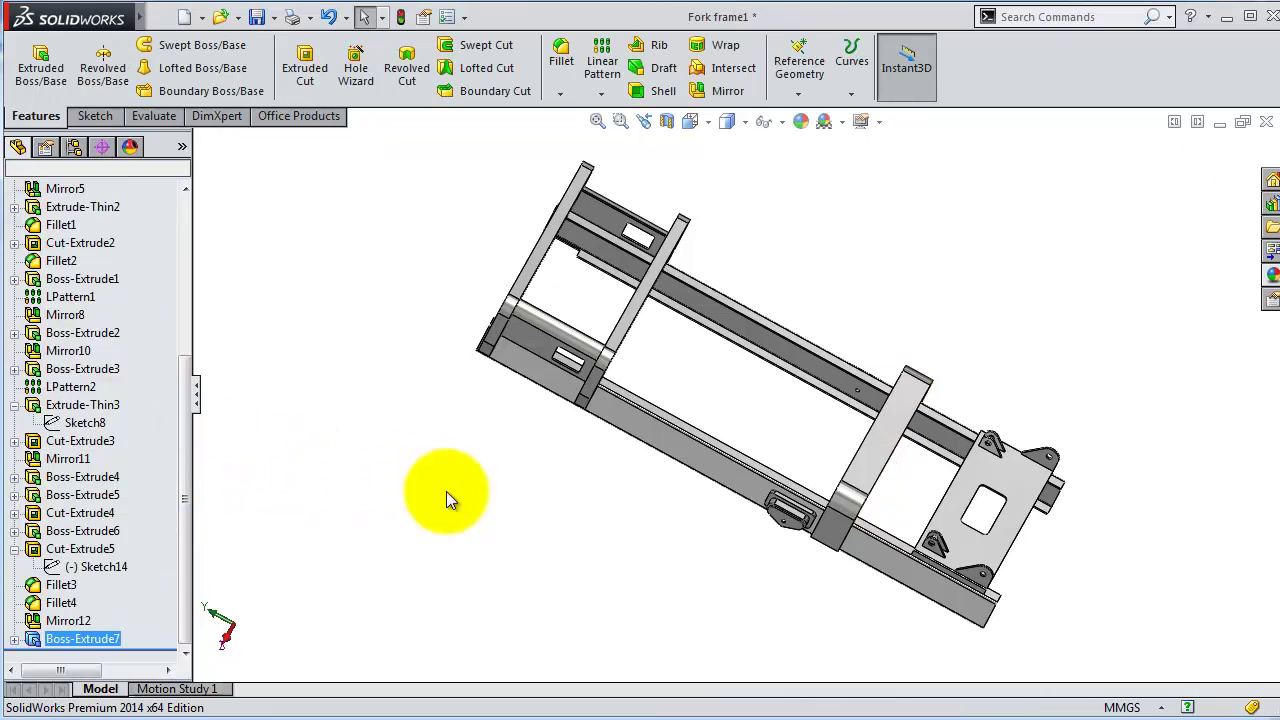
Step: Round the two end corner edges of the cross-member bar with a 20 mm fillet
mouse_move(873, 390)
middle_down()
mouse_move(900, 371)
mouse_move(1018, 593)
middle_up()
click(563, 64)
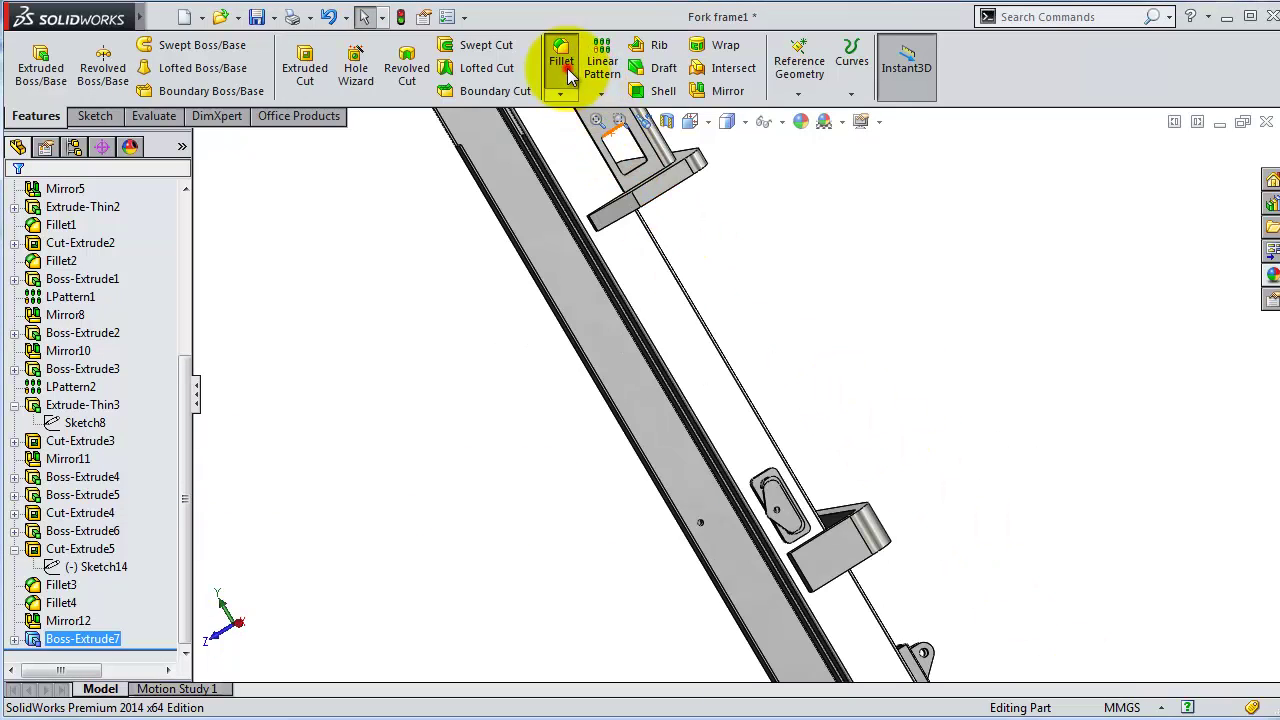
middle_drag(448, 551, 800, 514)
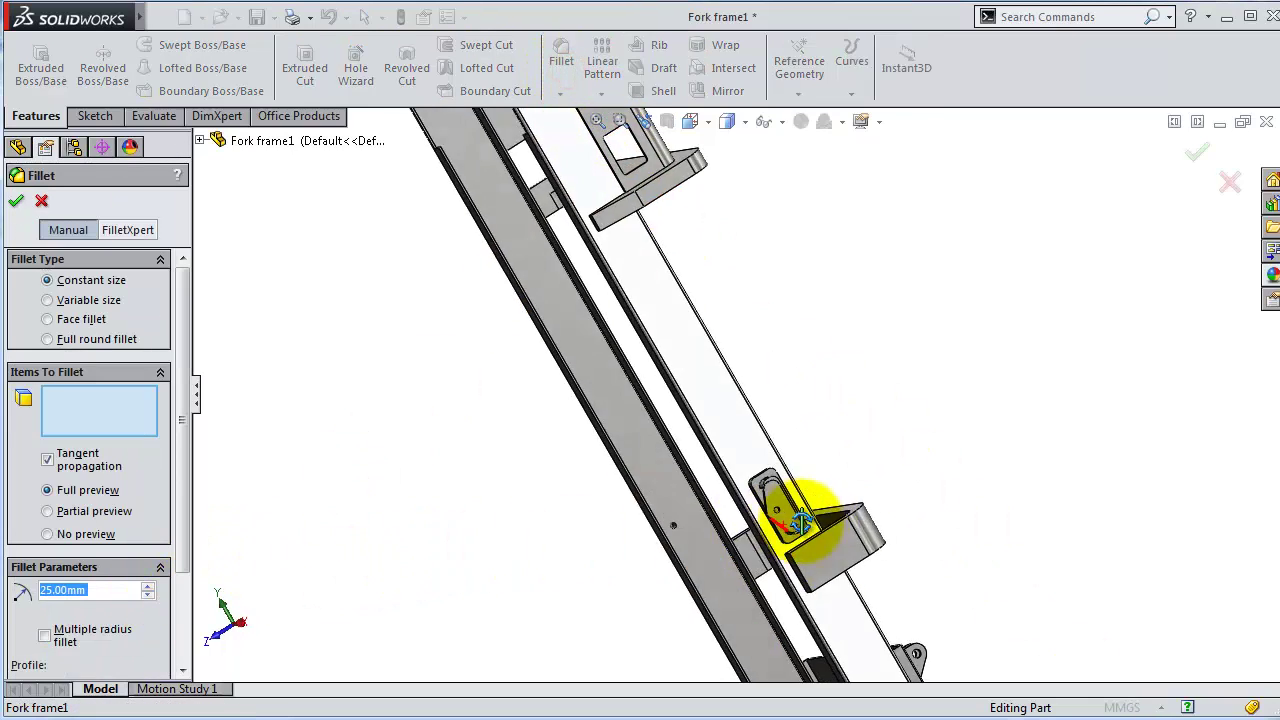
click(43, 590)
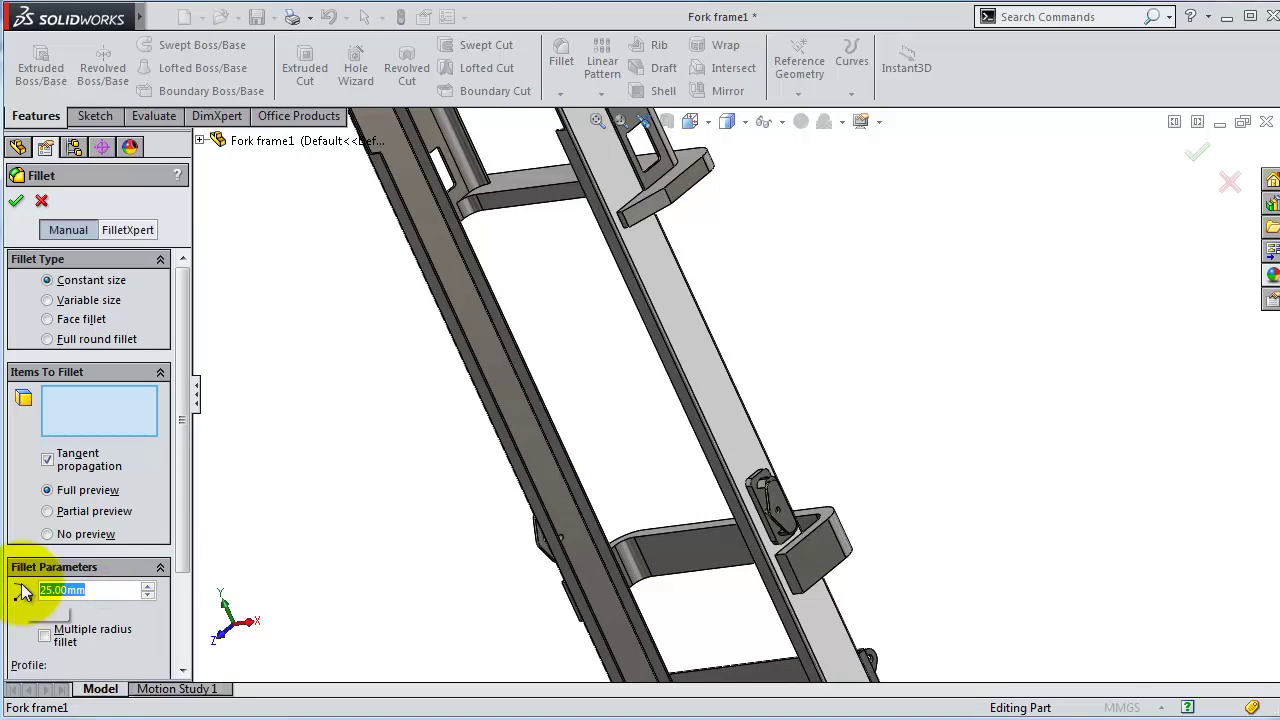
text(20)
key(Return)
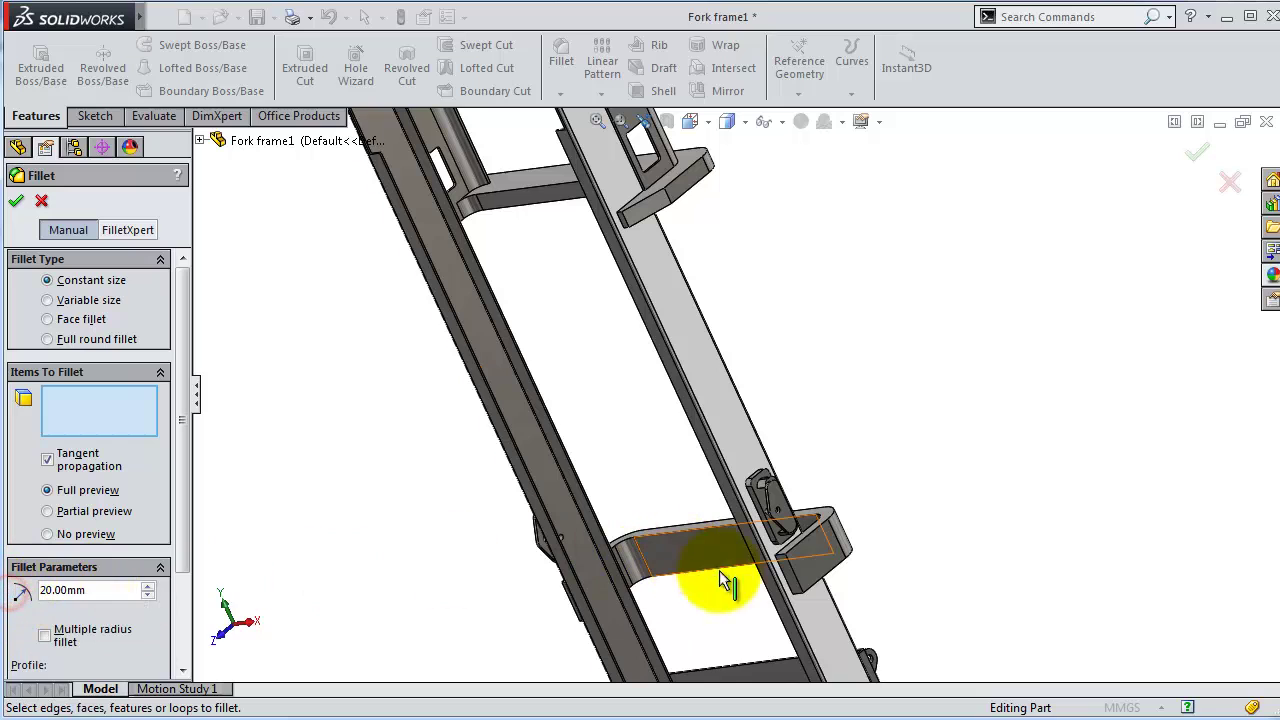
click(806, 590)
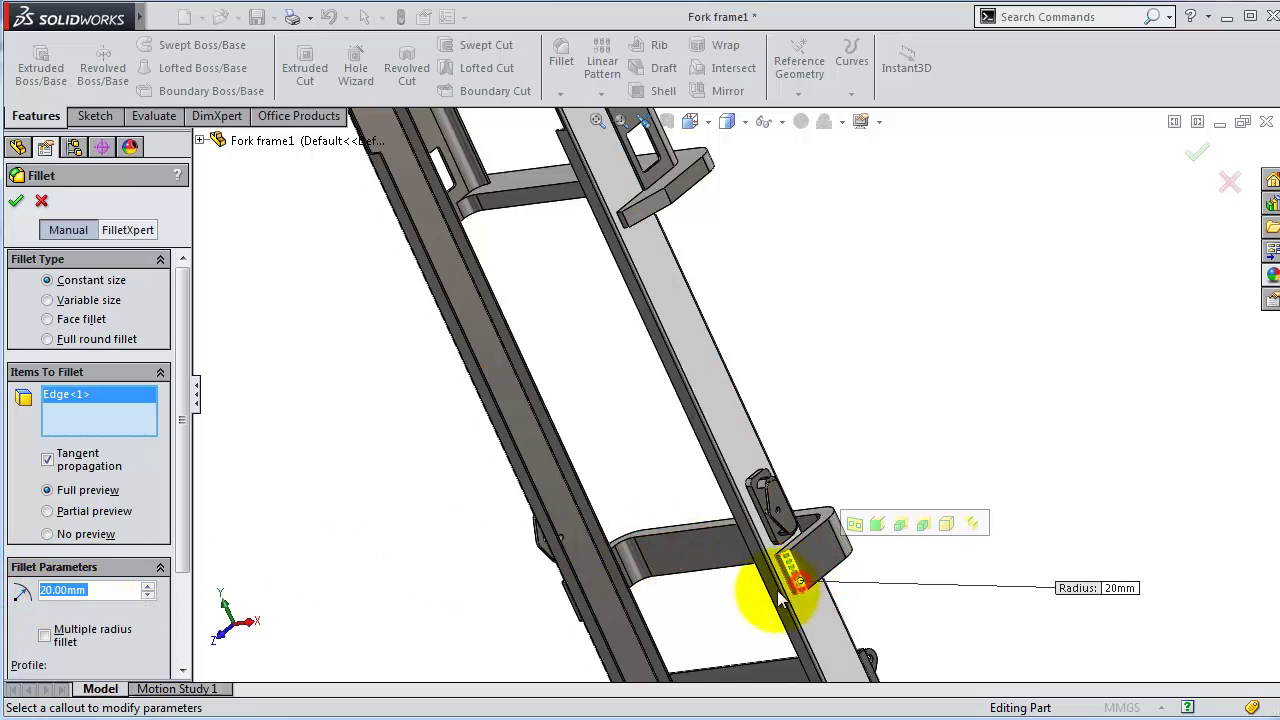
middle_drag(777, 590, 613, 576)
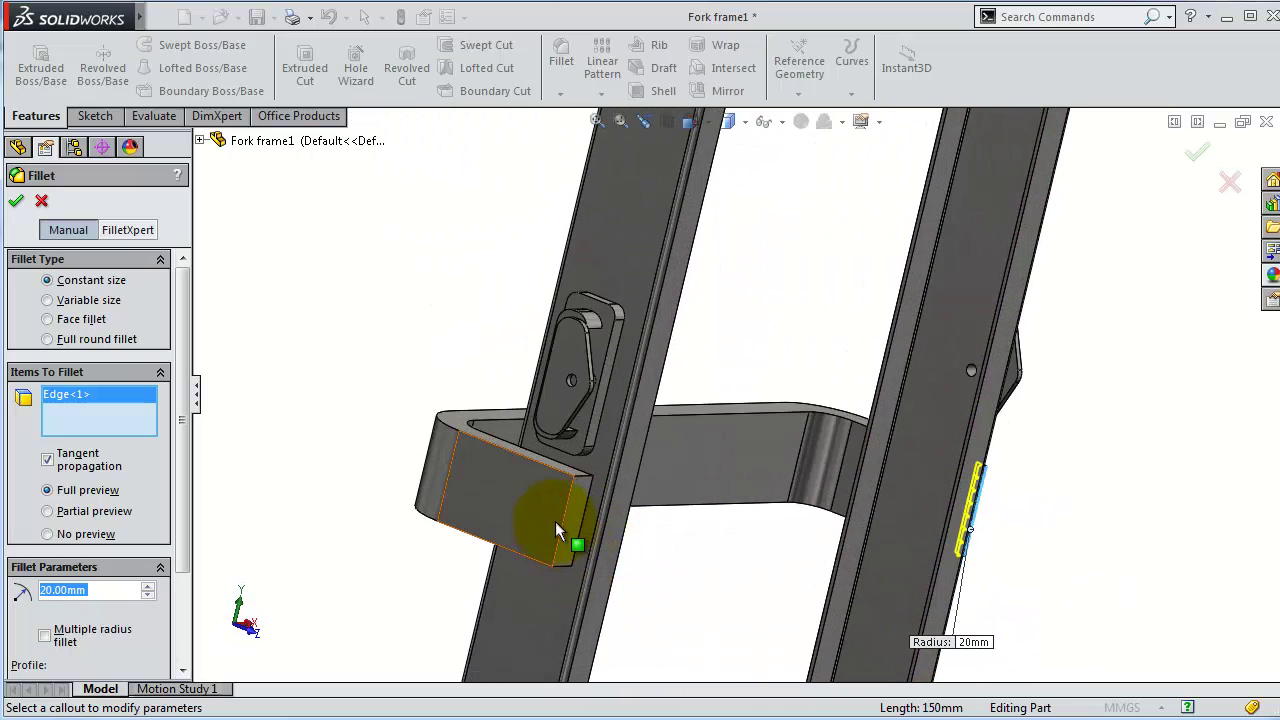
click(557, 530)
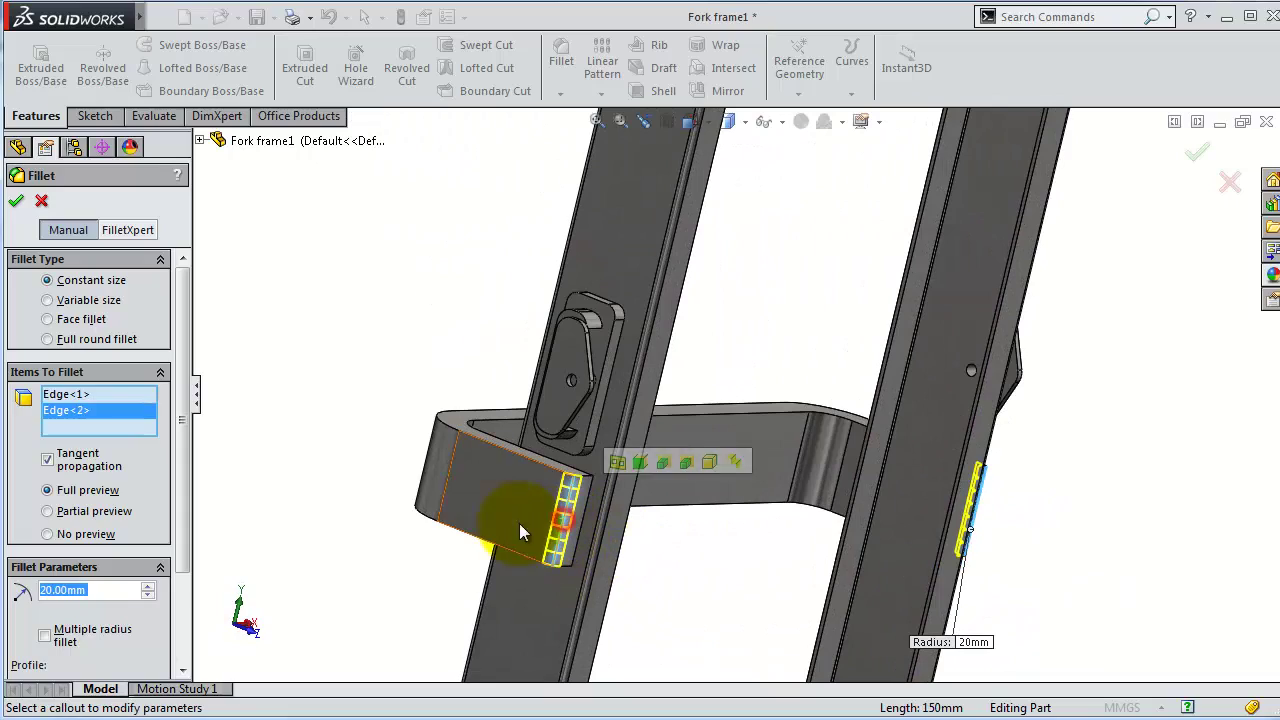
click(18, 207)
mouse_move(1020, 517)
middle_down()
mouse_move(903, 606)
mouse_move(796, 662)
mouse_move(971, 471)
mouse_move(886, 509)
mouse_move(886, 400)
mouse_move(890, 418)
mouse_move(757, 329)
mouse_move(766, 409)
mouse_move(729, 409)
middle_up()
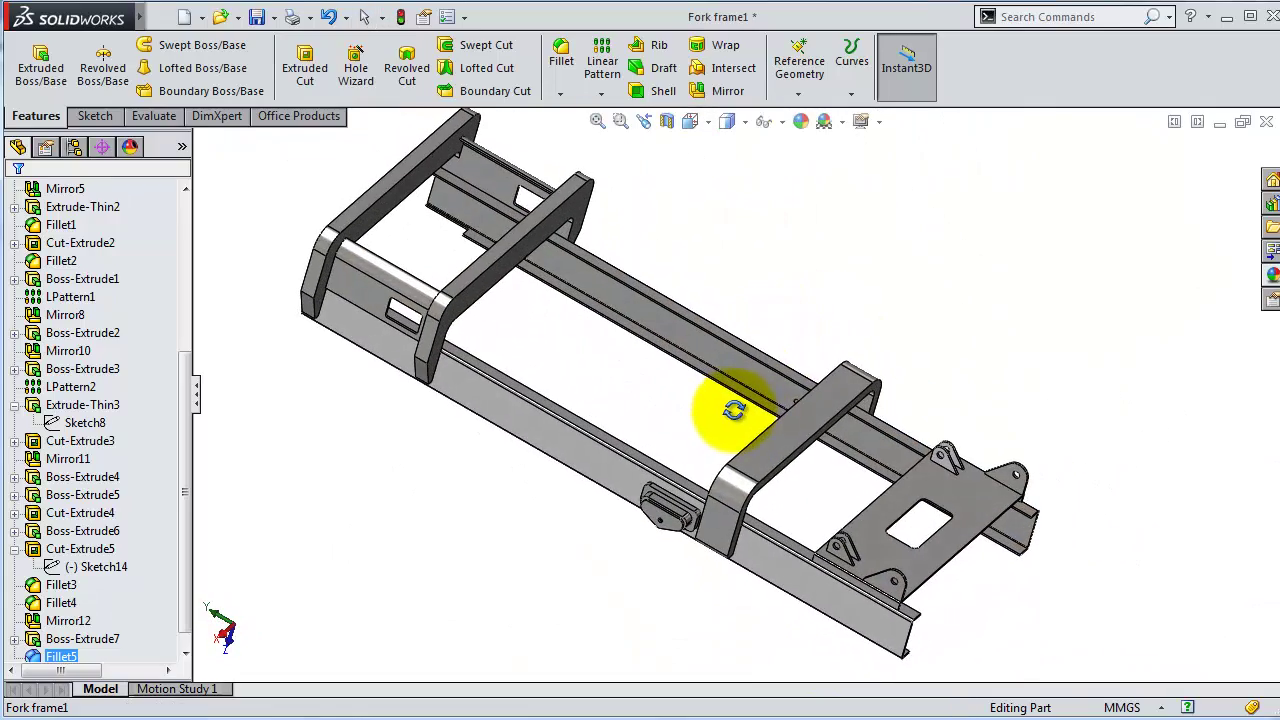